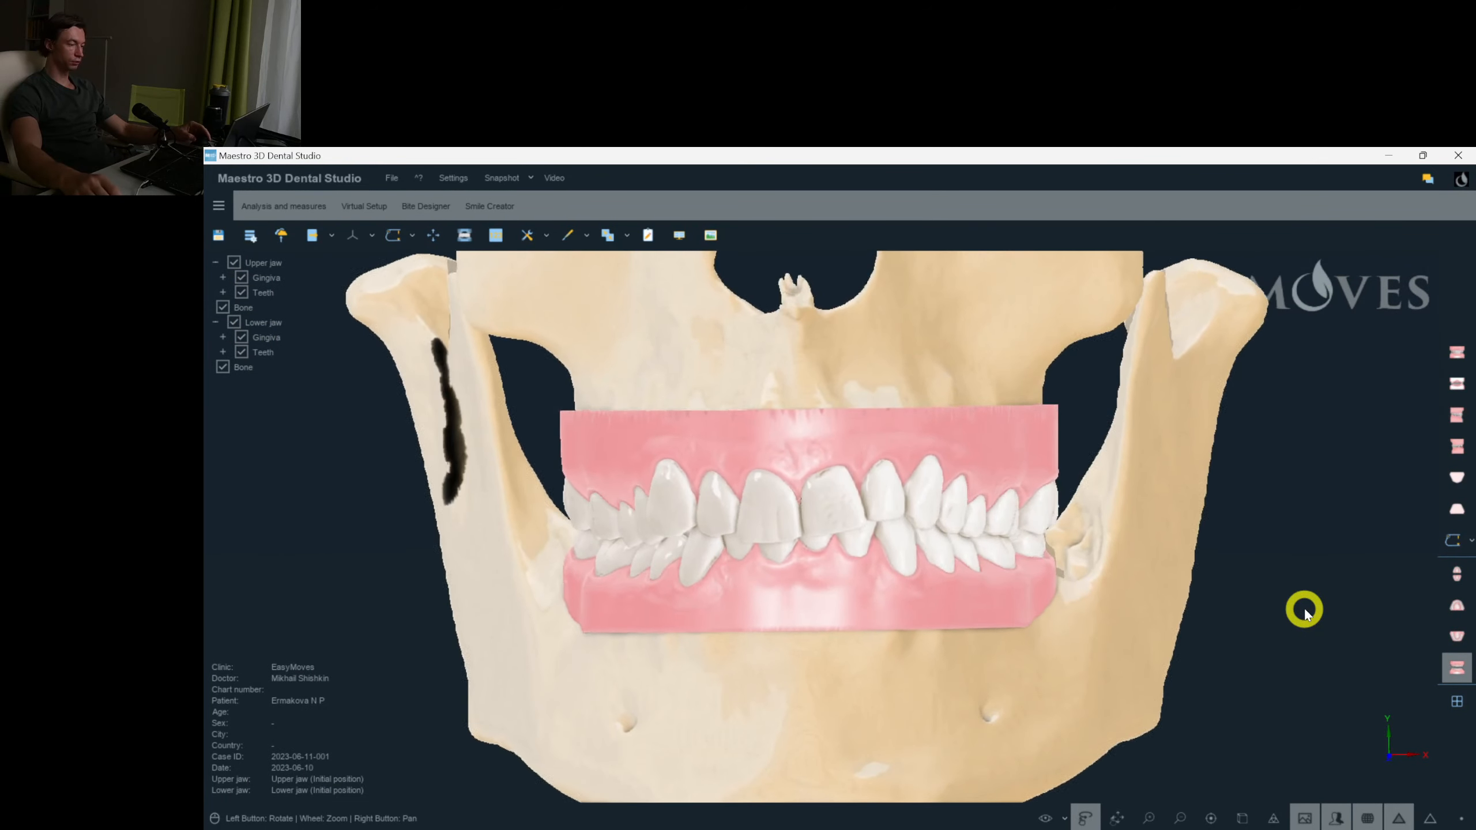
Switch to the Diagnocat 3D viewer and examine the mandibular condyle and its joint socket on the skull model.
click(474, 829)
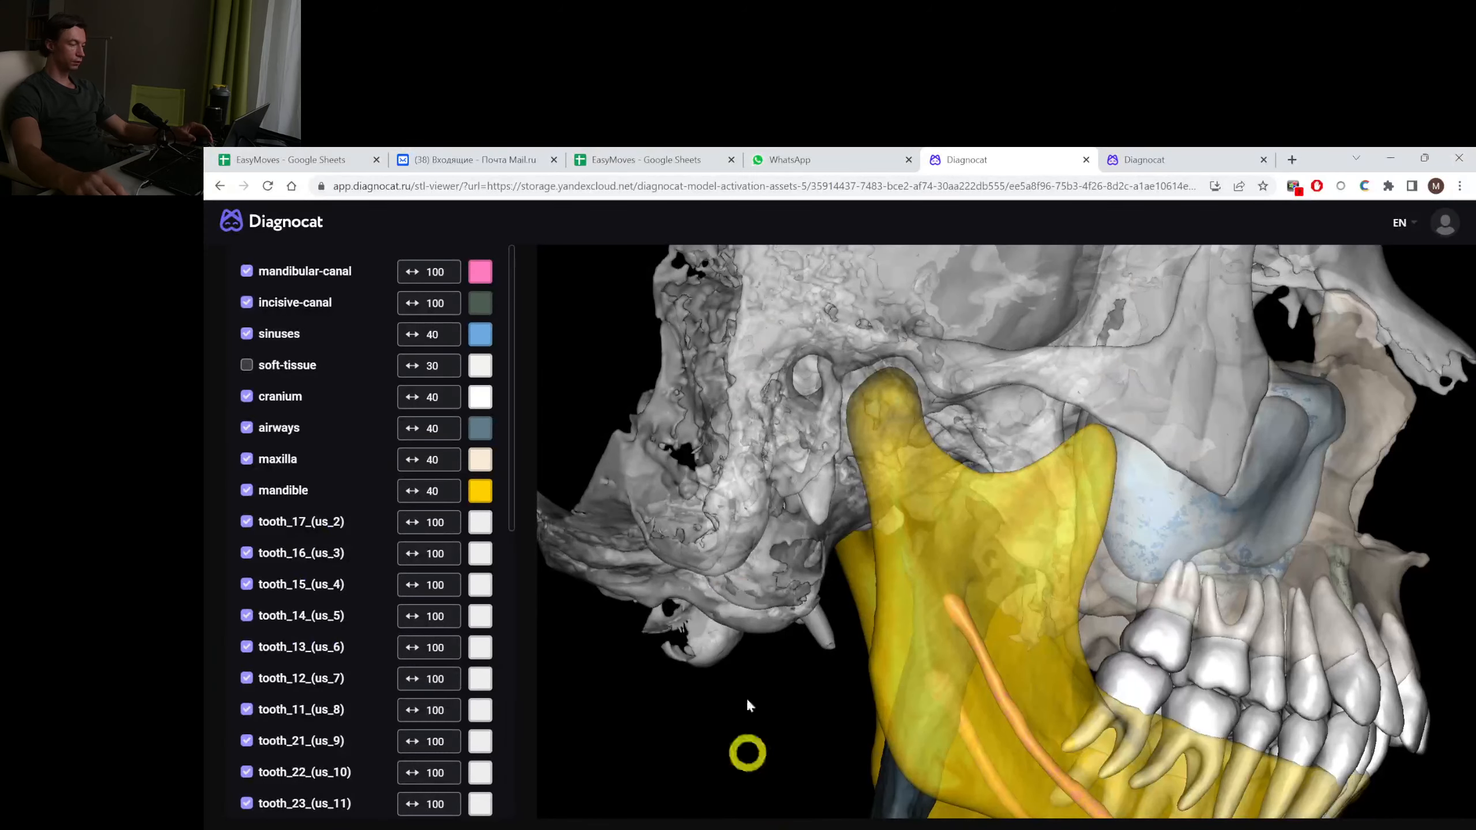
mouse_move(1015, 465)
mouse_down()
mouse_move(1034, 476)
mouse_move(1002, 456)
mouse_up()
scroll(1013, 466, up, 4)
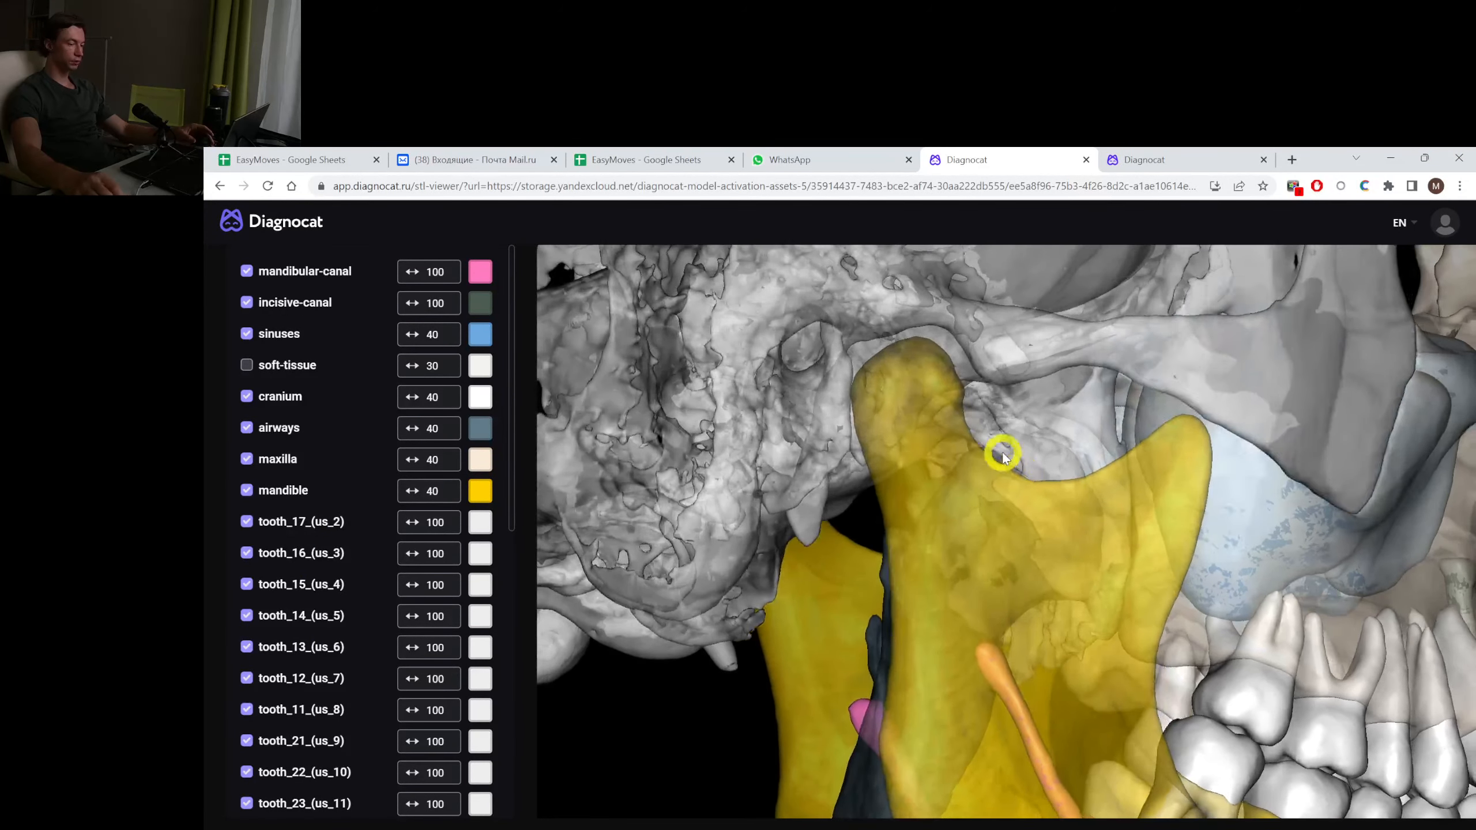
scroll(999, 454, down, 3)
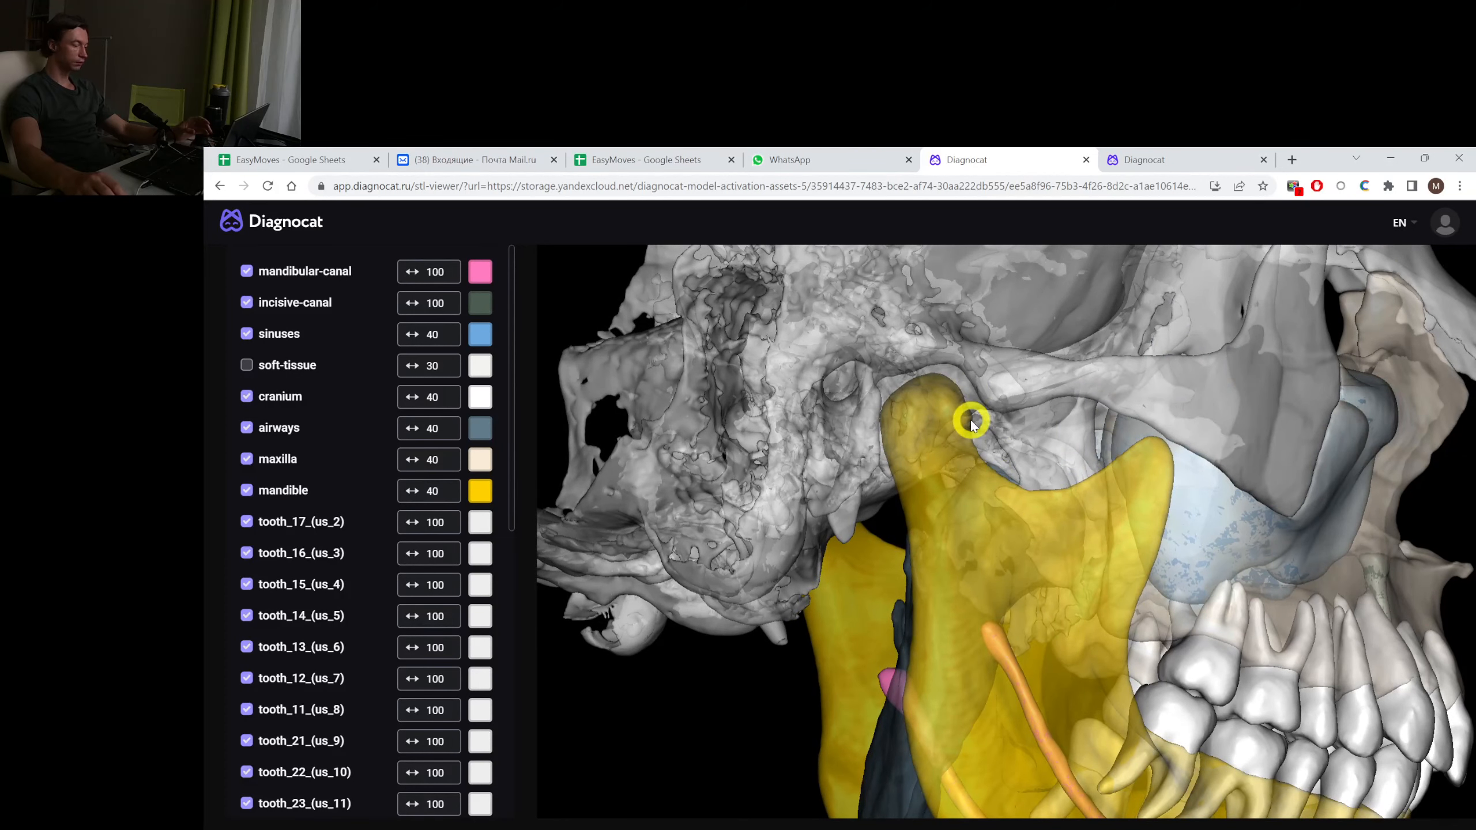
key(ctrl)
key(ctrl)
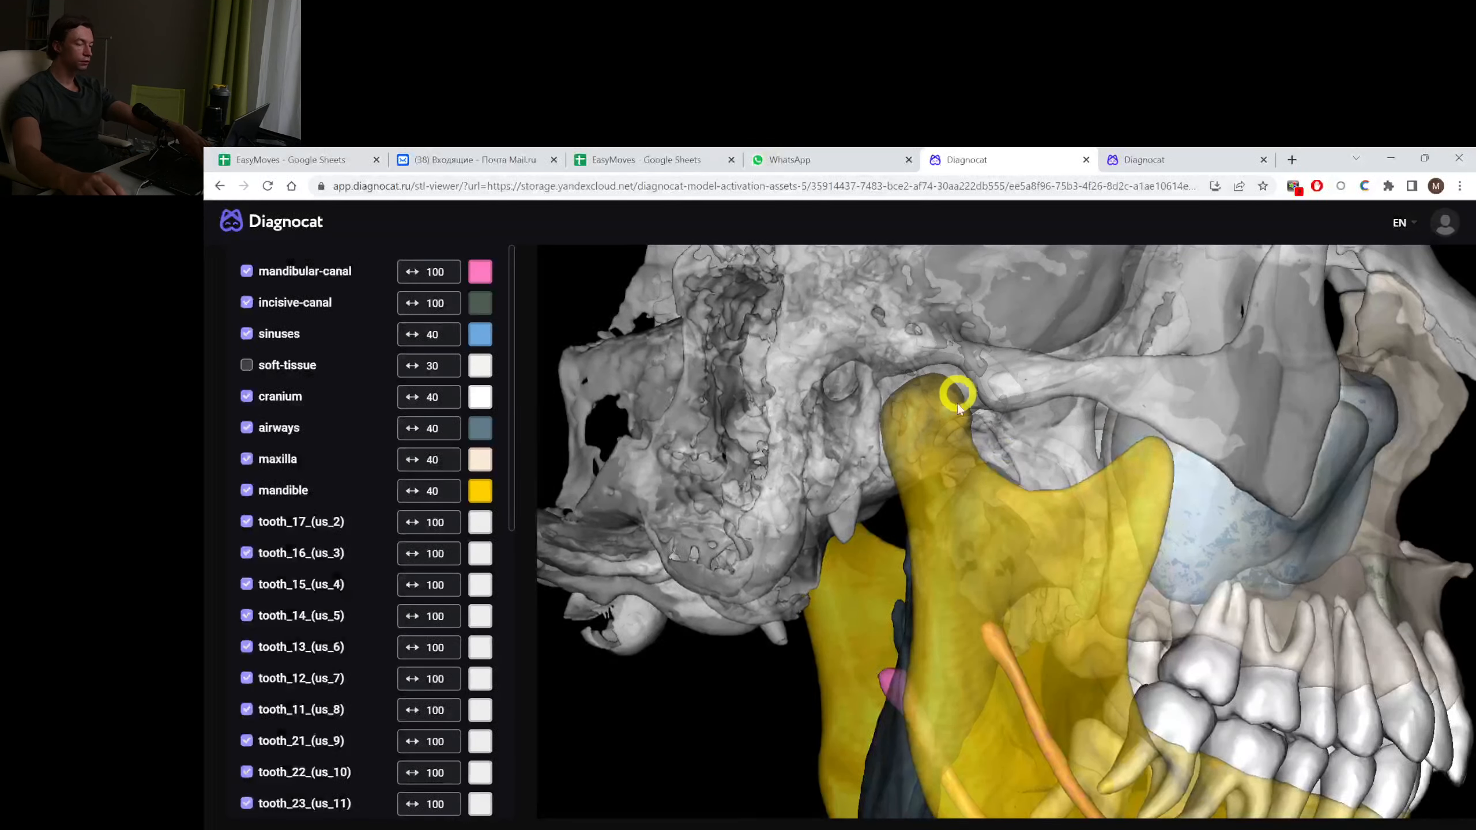
scroll(1016, 525, up, 1)
drag(1017, 527, 1036, 573)
Switch back to Maestro 3D and open the case in the Virtual Setup module.
click(607, 829)
drag(798, 672, 924, 669)
click(355, 213)
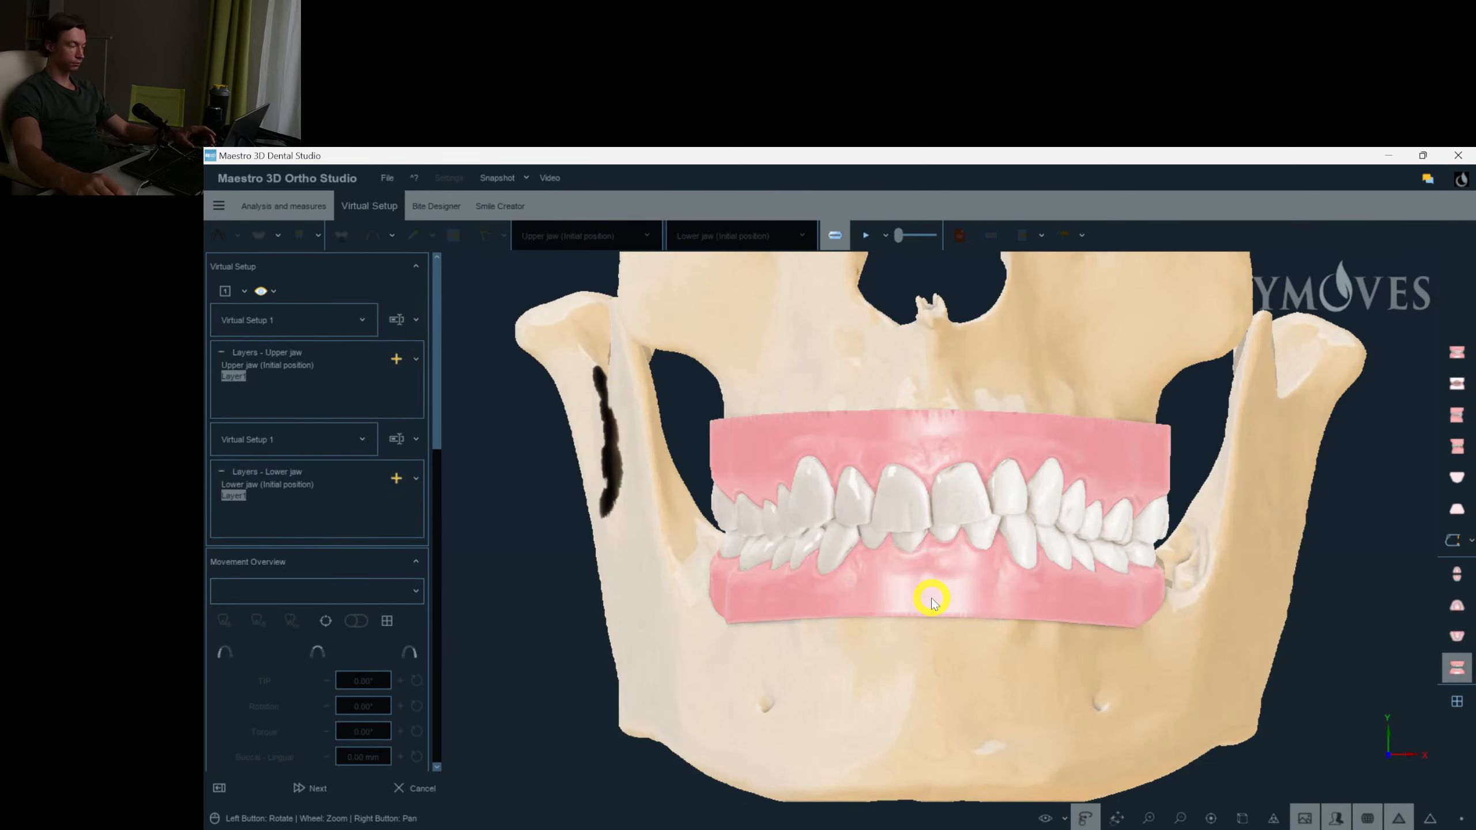
drag(1095, 562, 1089, 571)
scroll(1090, 573, up, 5)
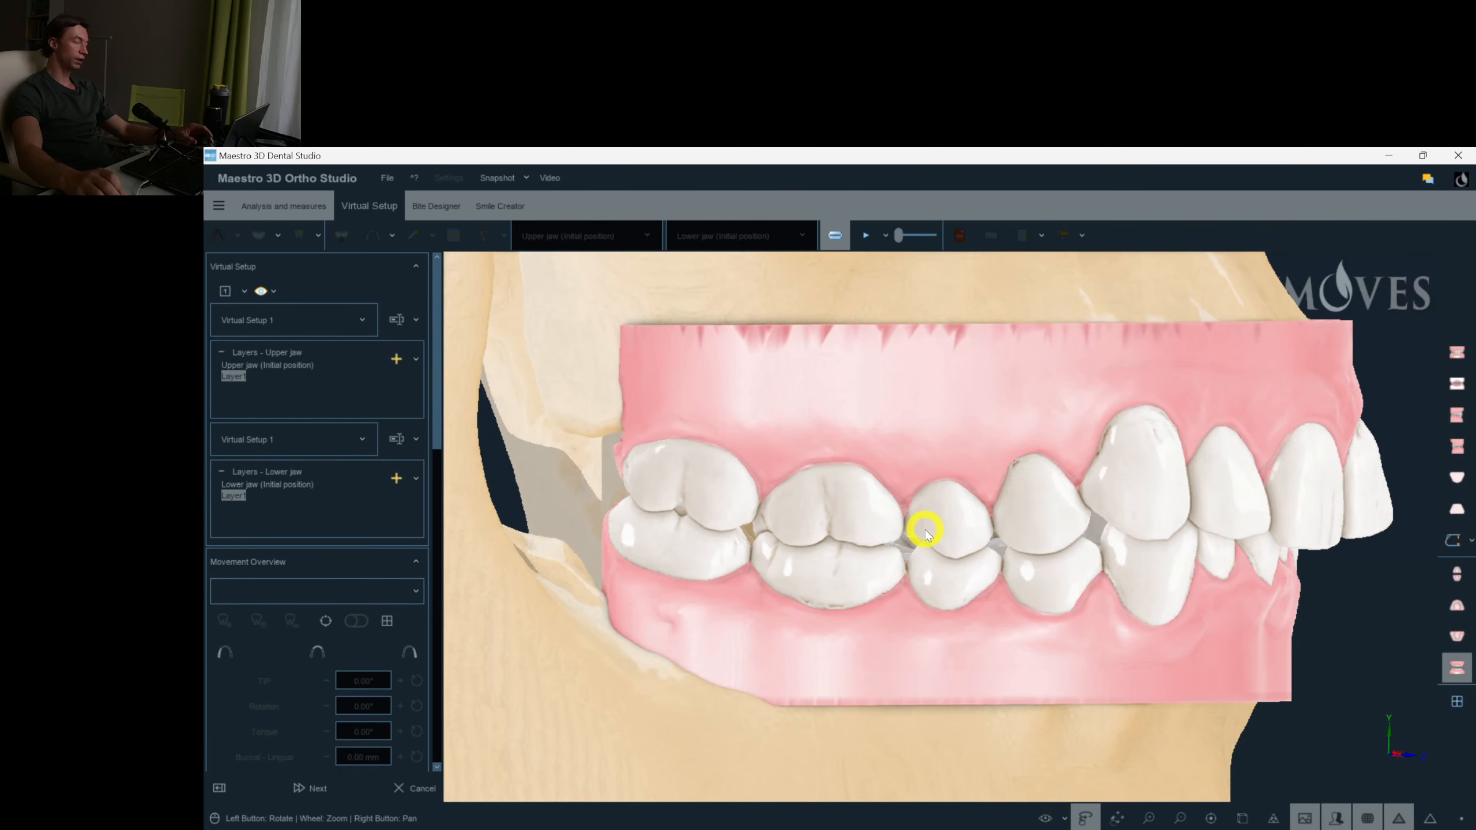
Try to shift the five upper right teeth from second molar to canine distally by about 4.74 mm.
click(825, 513)
click(723, 493)
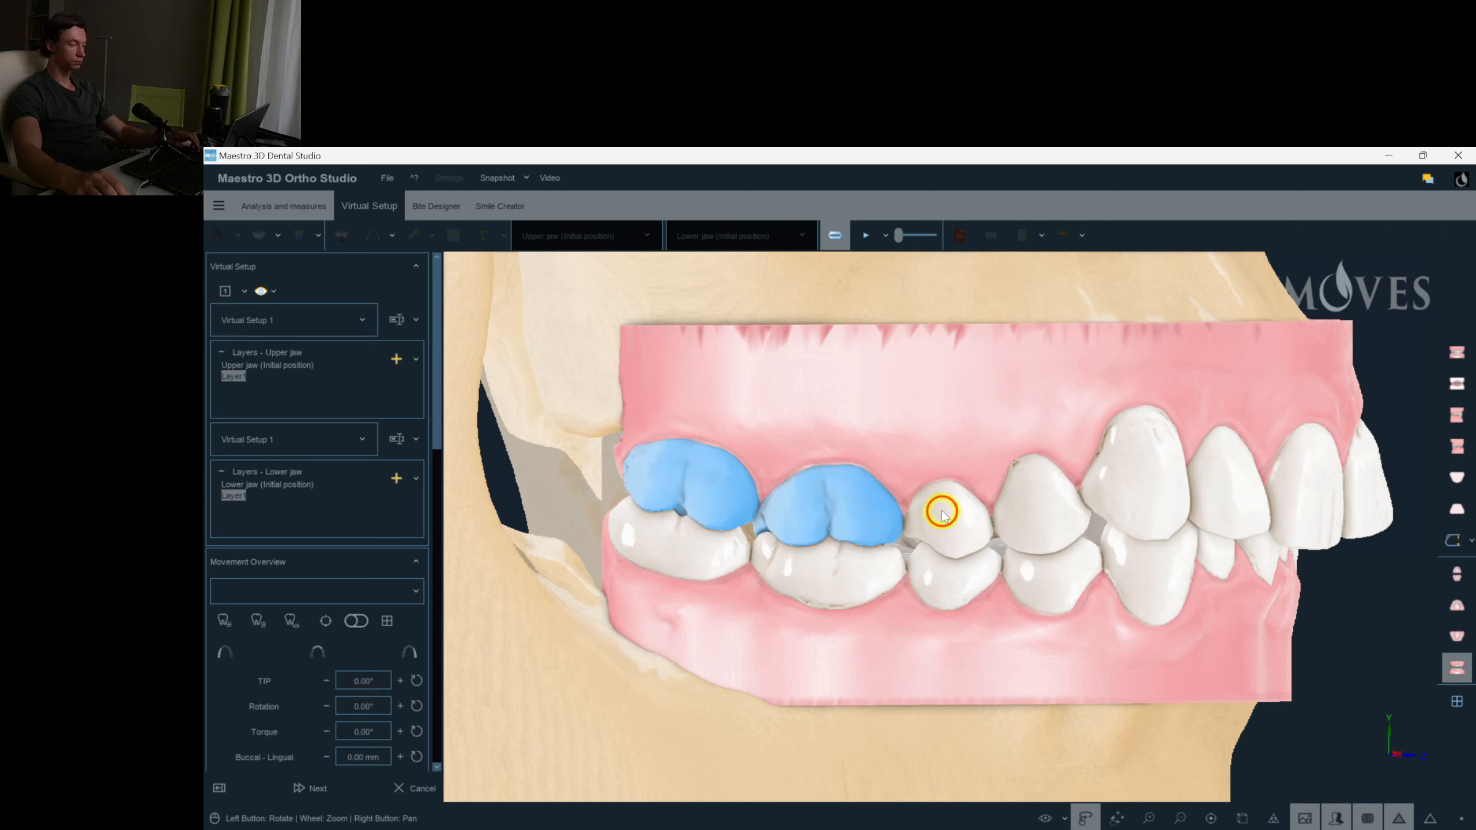
drag(1168, 497, 1104, 505)
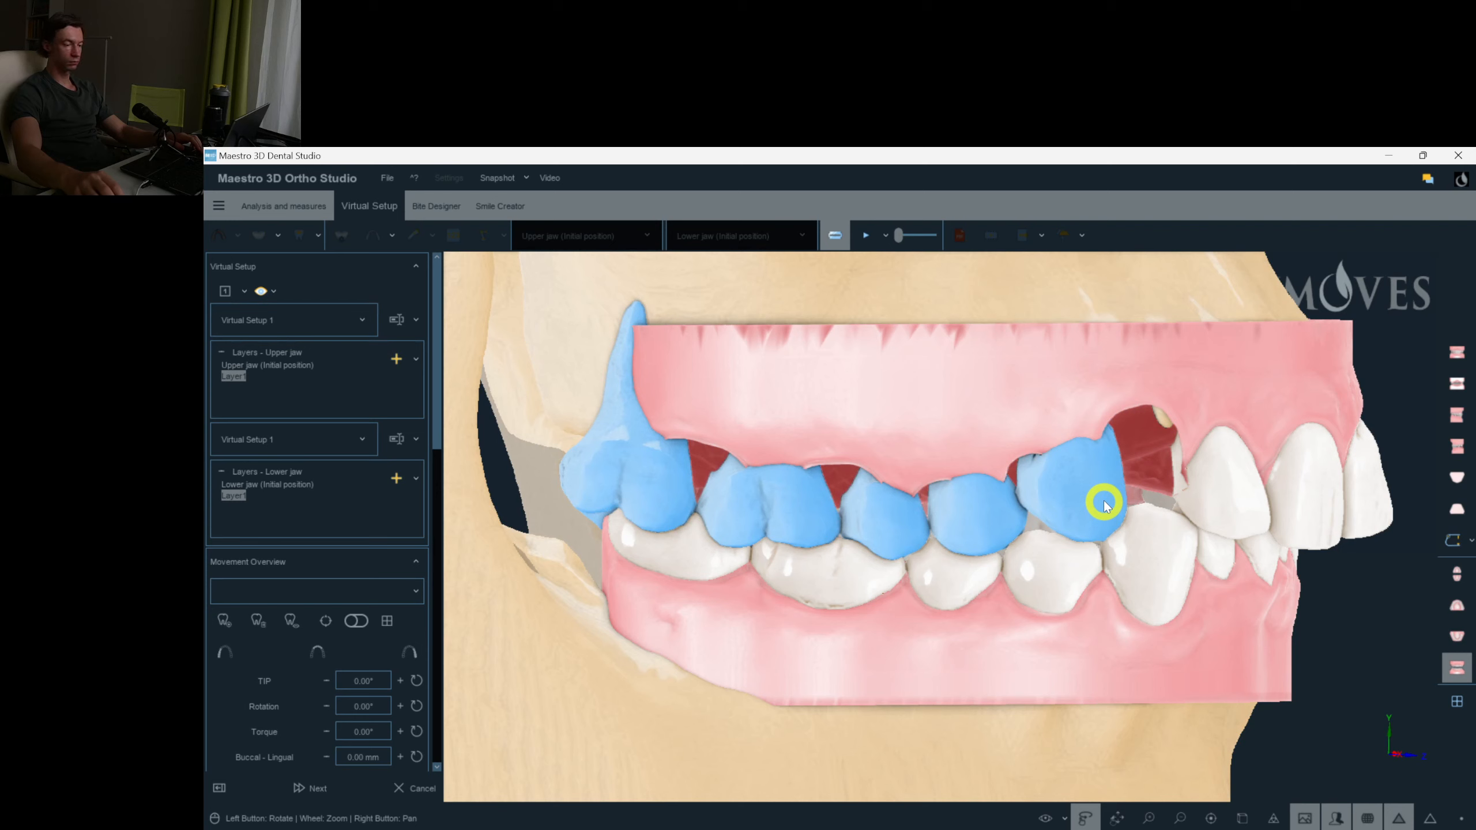
drag(1104, 504, 984, 433)
click(991, 512)
scroll(437, 443, down, 6)
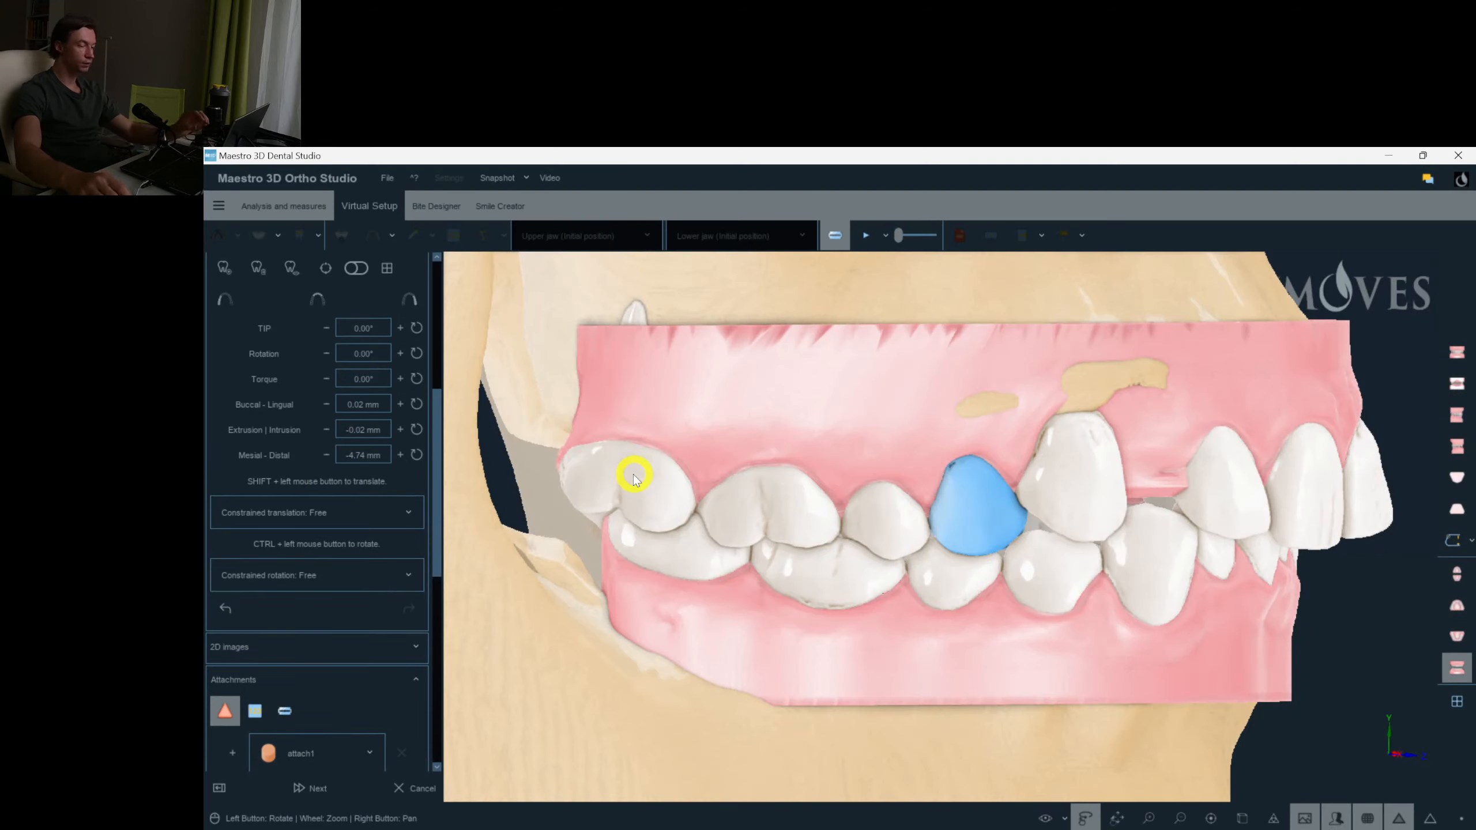
Undo the distal shift of the upper right teeth.
drag(634, 477, 1250, 649)
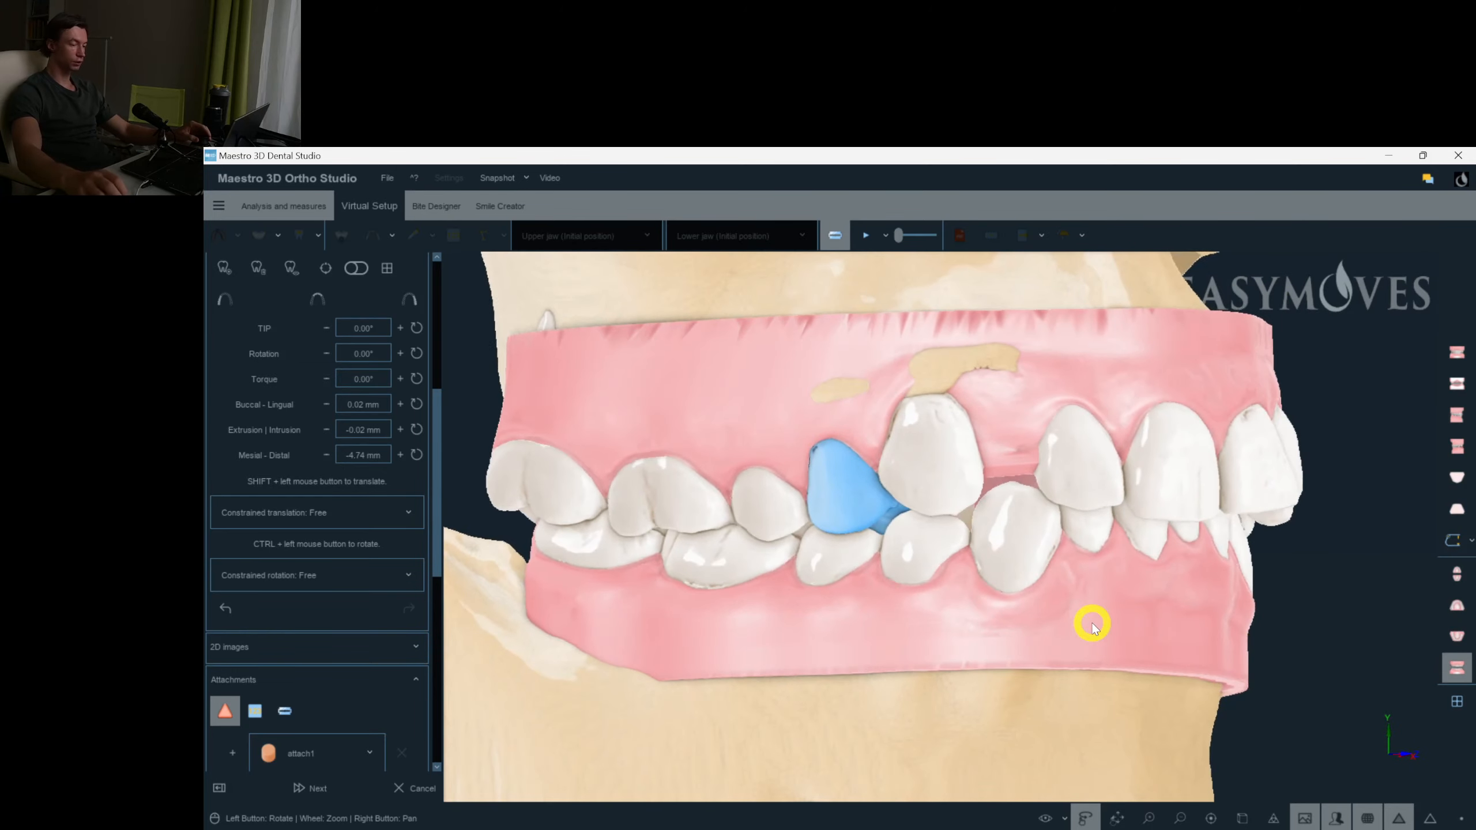
click(1004, 633)
drag(1004, 632, 1399, 623)
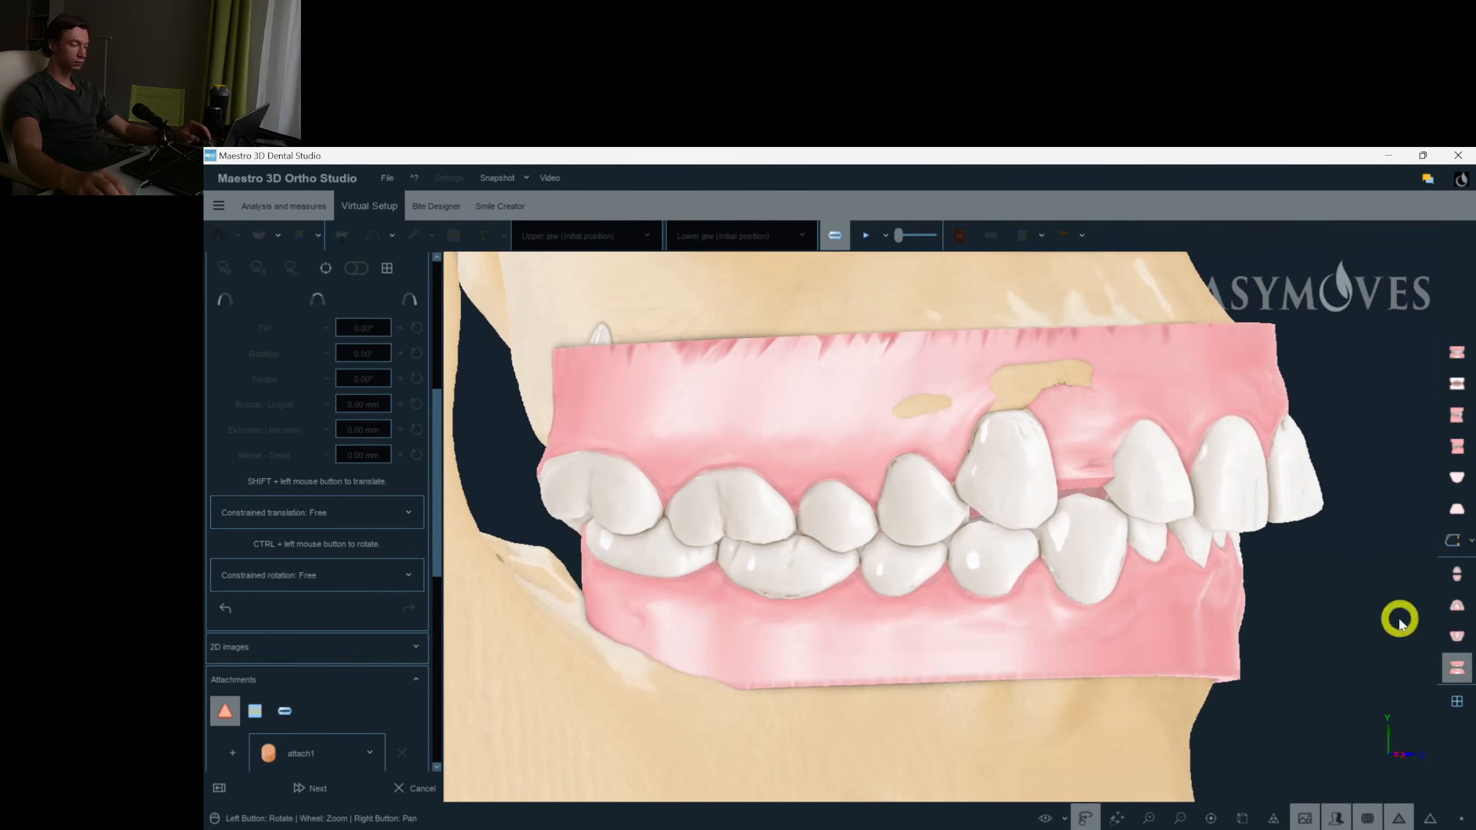
click(1459, 606)
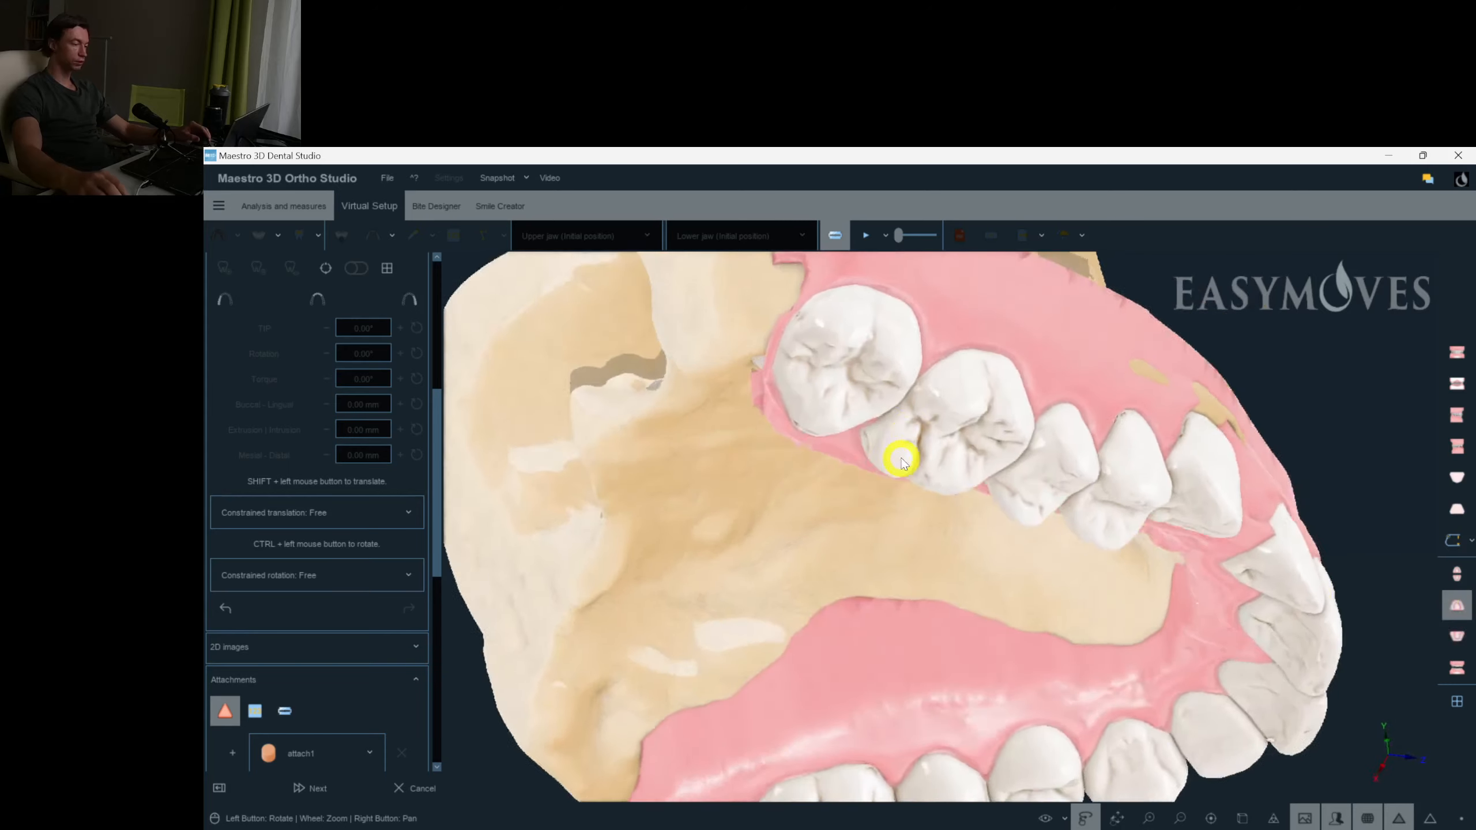
drag(872, 428, 963, 534)
right_click(962, 534)
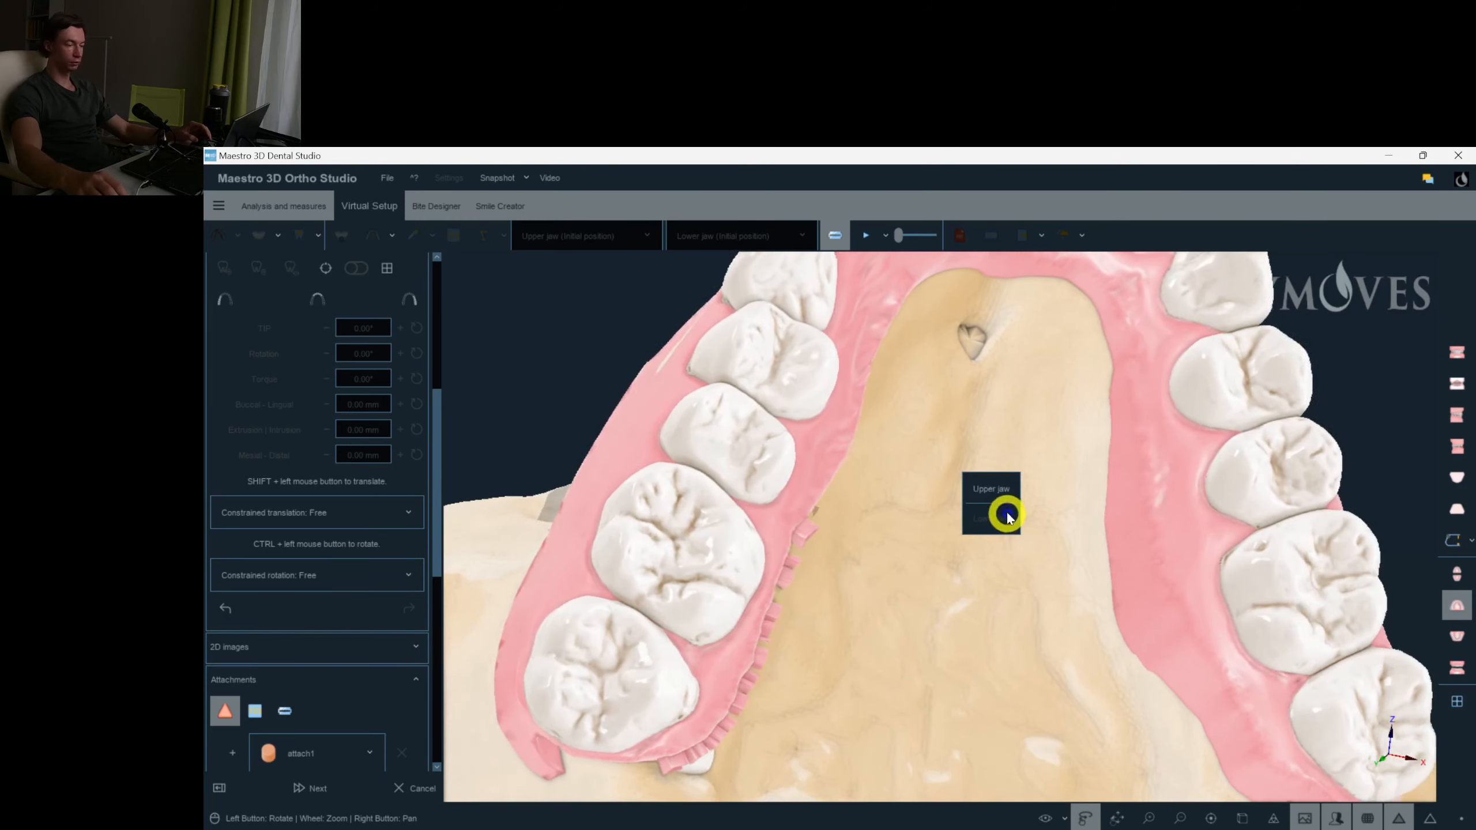
mouse_move(999, 498)
click(1129, 367)
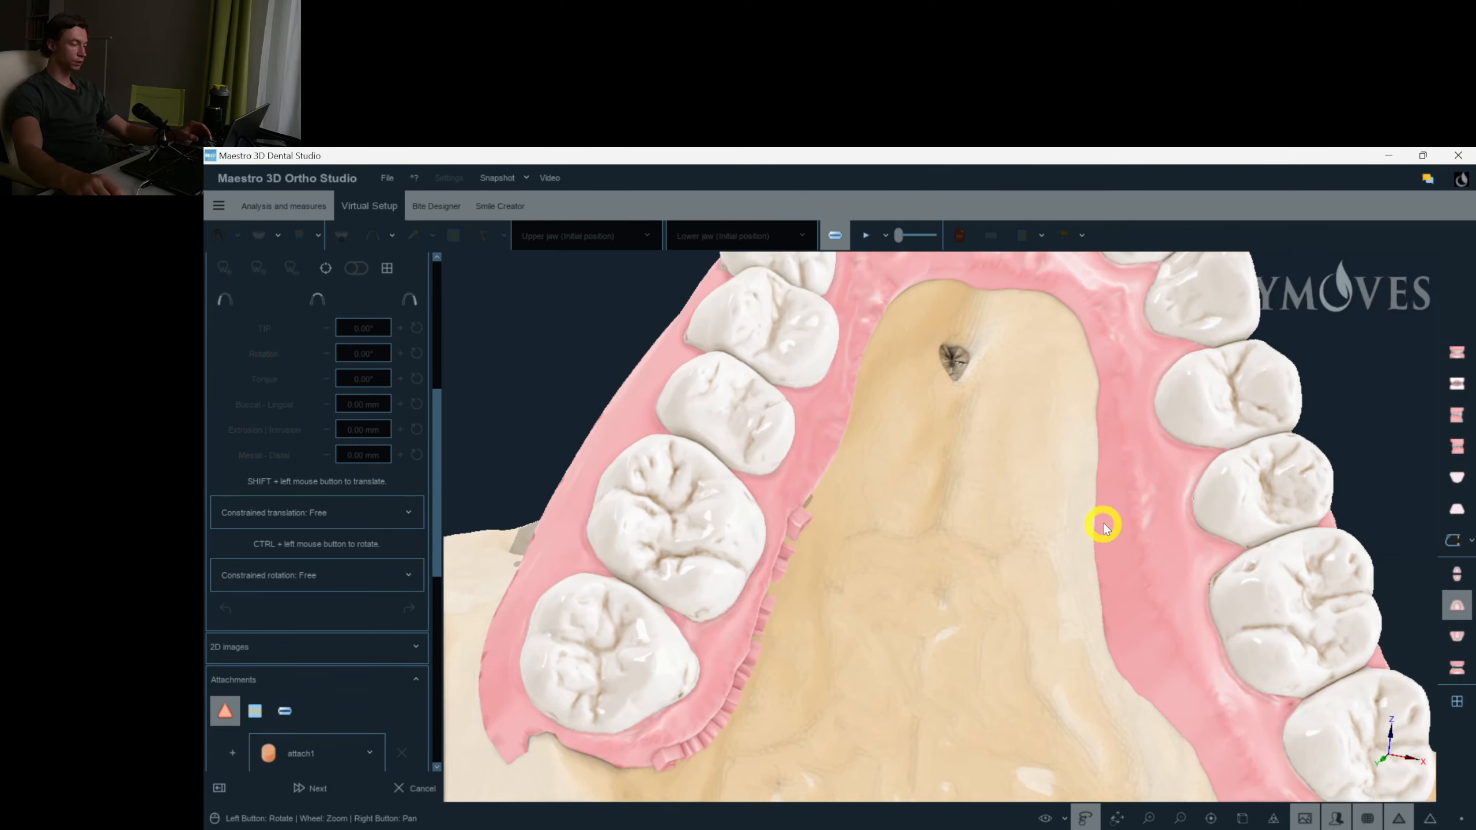
Show only the lower jaw and torque its right posterior teeth with the 3D movement manipulator.
click(1458, 672)
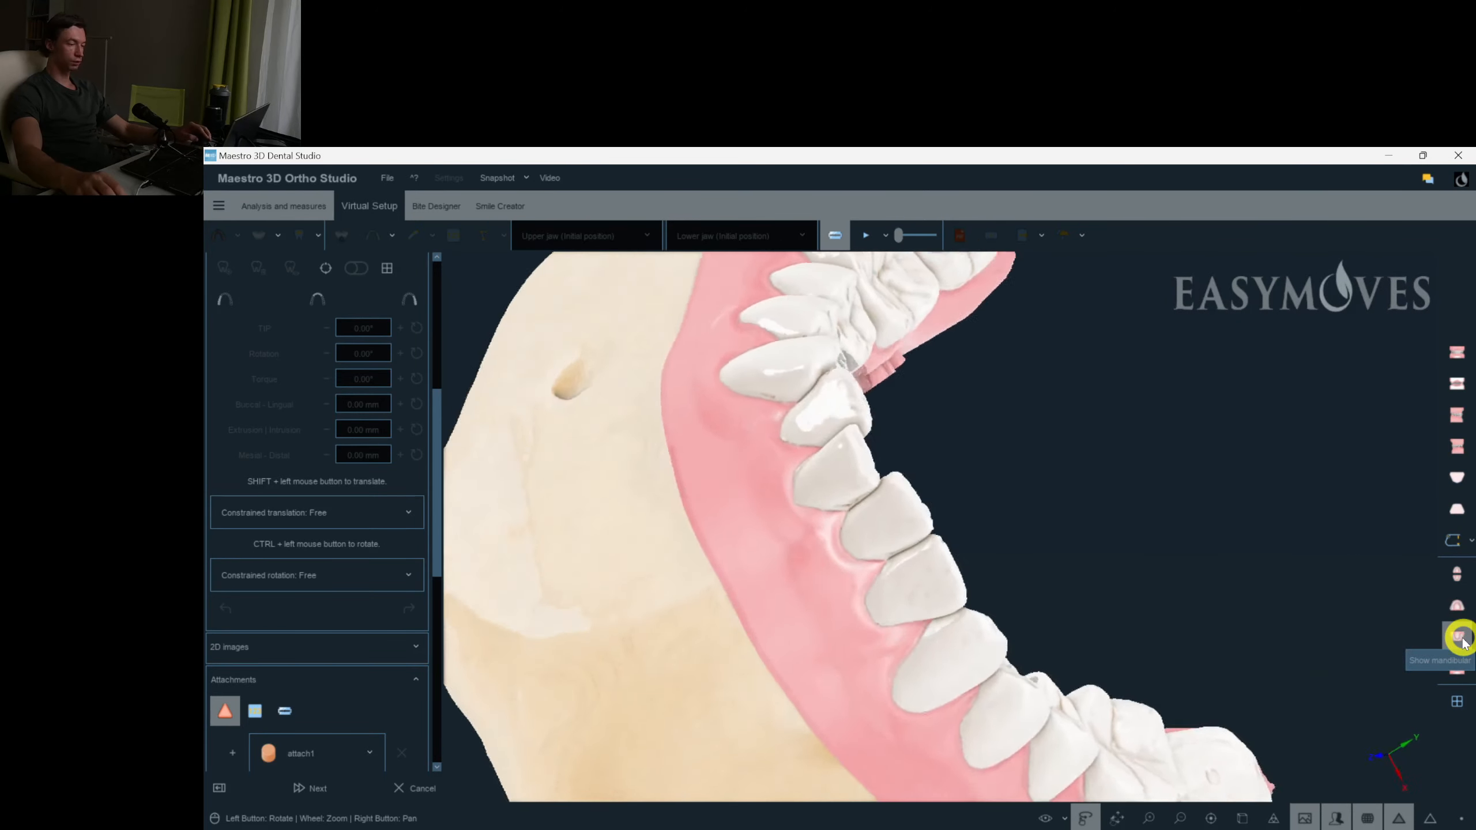
click(1170, 491)
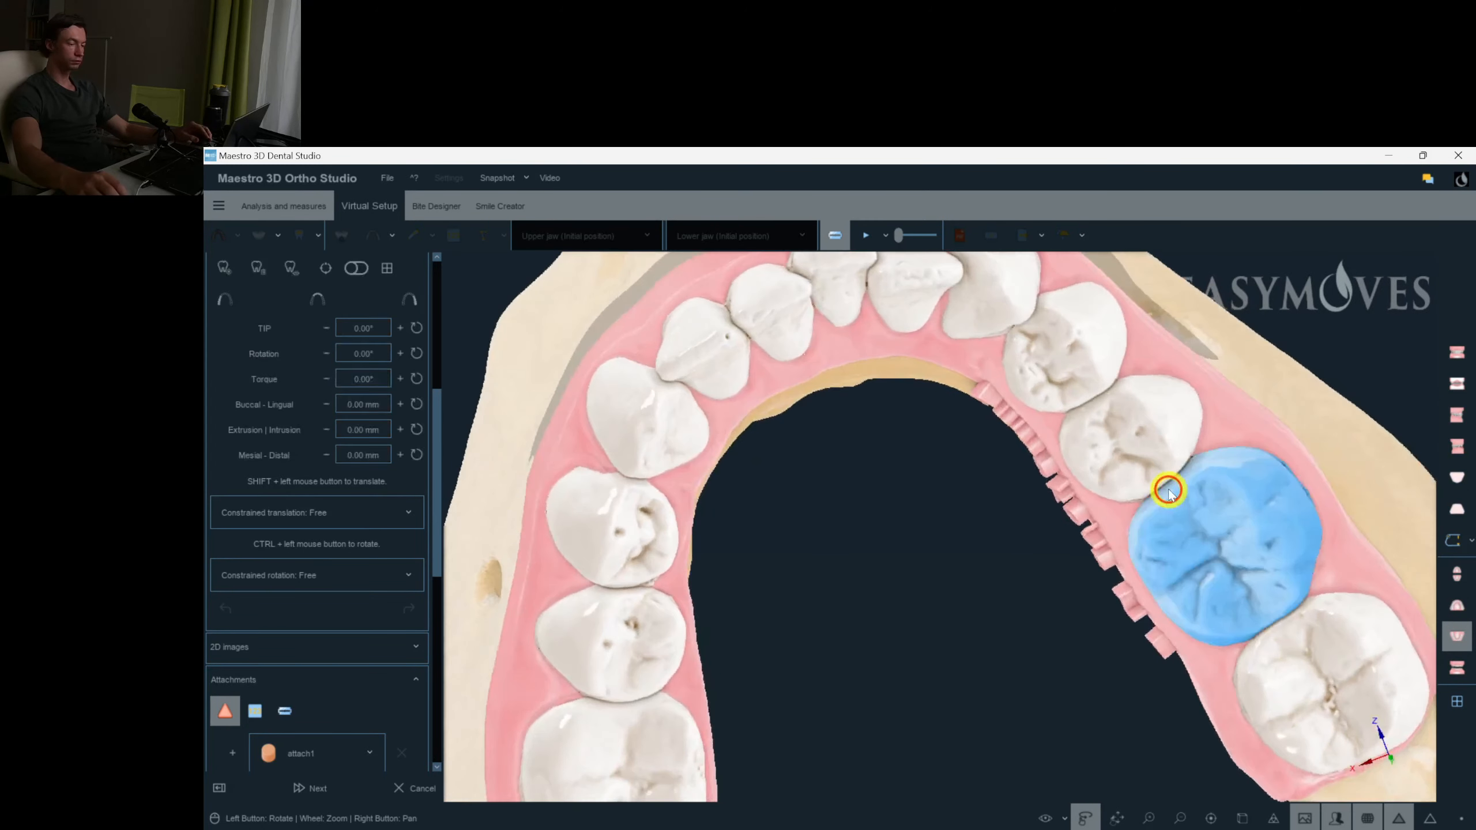
click(326, 267)
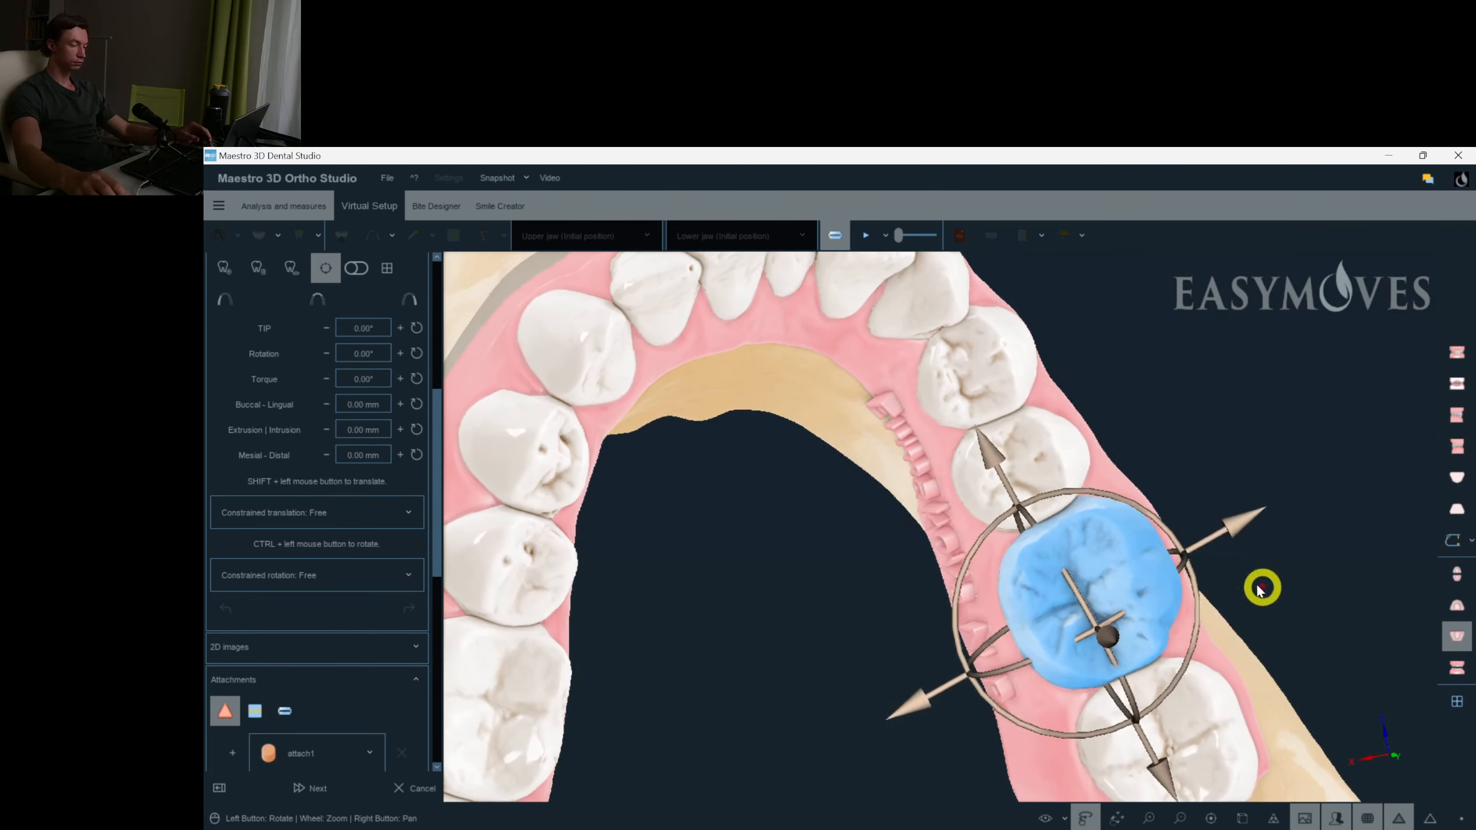
drag(1185, 571, 1091, 496)
click(1012, 415)
drag(1128, 401, 1080, 413)
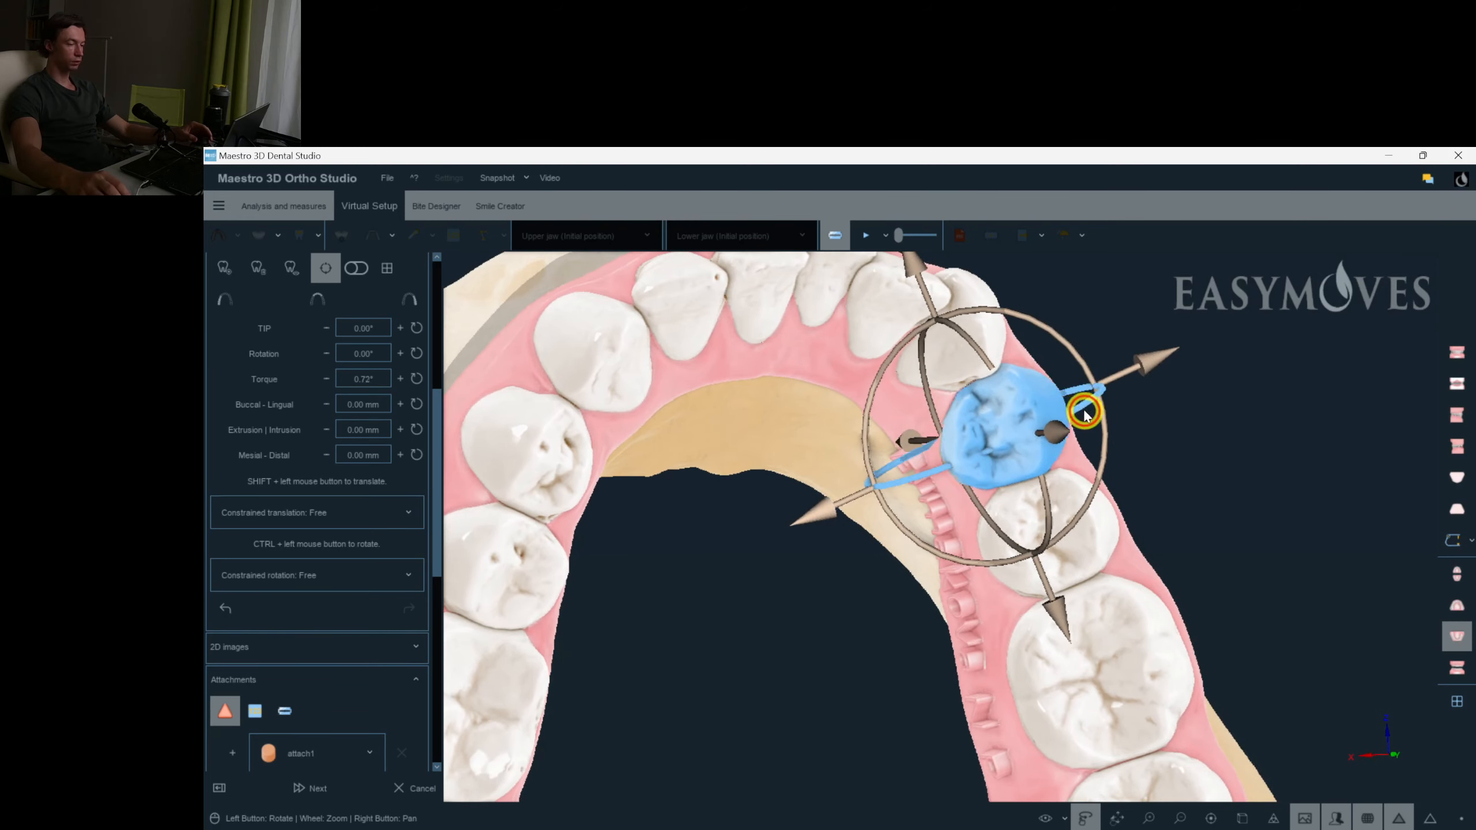
Hide the gingiva and show the lower jaw's bone and teeth alone.
click(1459, 633)
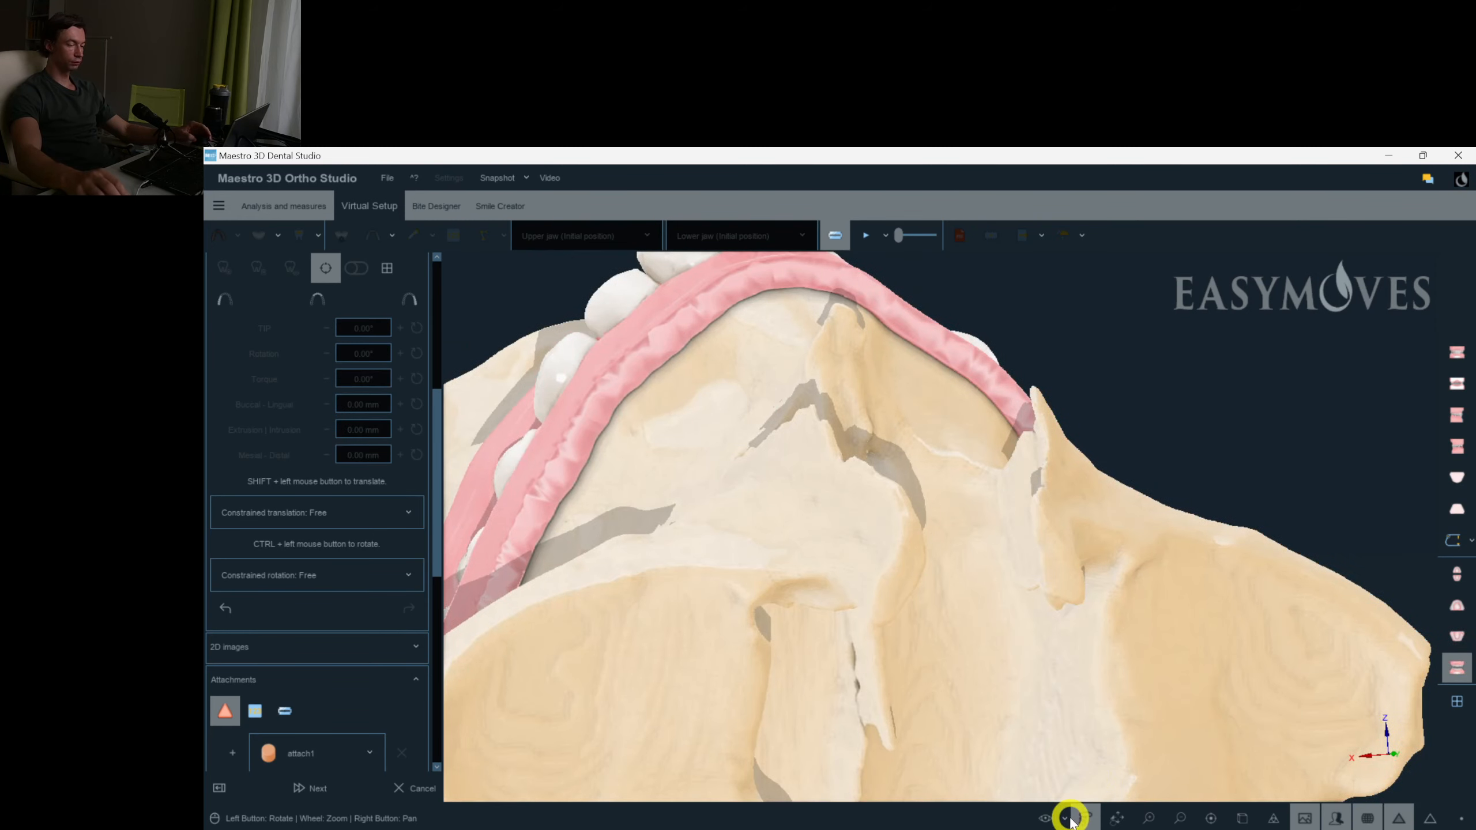
click(1065, 814)
click(1457, 636)
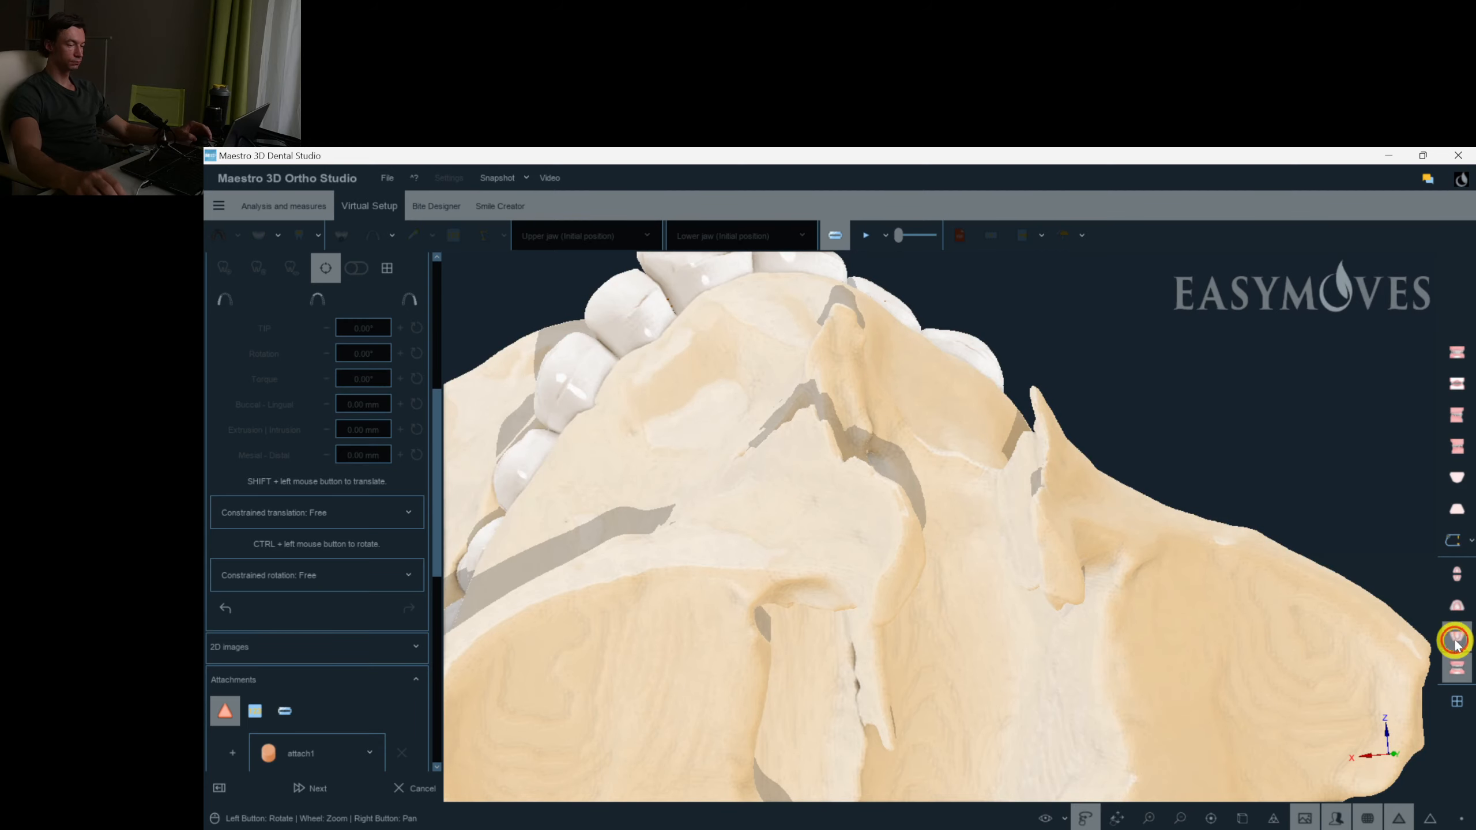
Torque the lower left first molar by about 8.6° and adjust the angulation of the two premolars in front of it.
click(1140, 459)
drag(1141, 459, 1239, 455)
drag(582, 506, 586, 591)
click(586, 591)
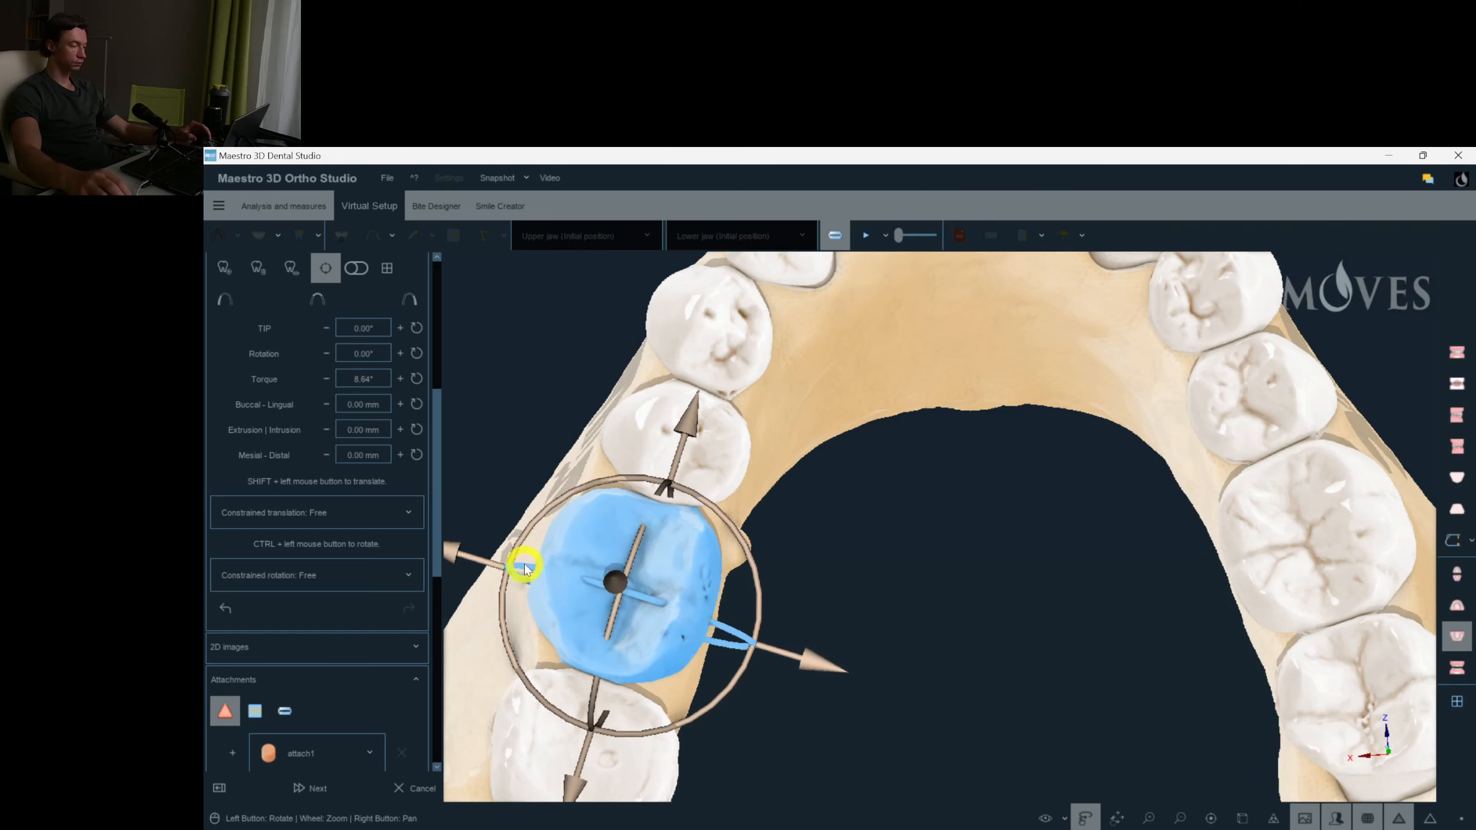
click(669, 405)
drag(587, 430, 581, 430)
drag(723, 342, 801, 422)
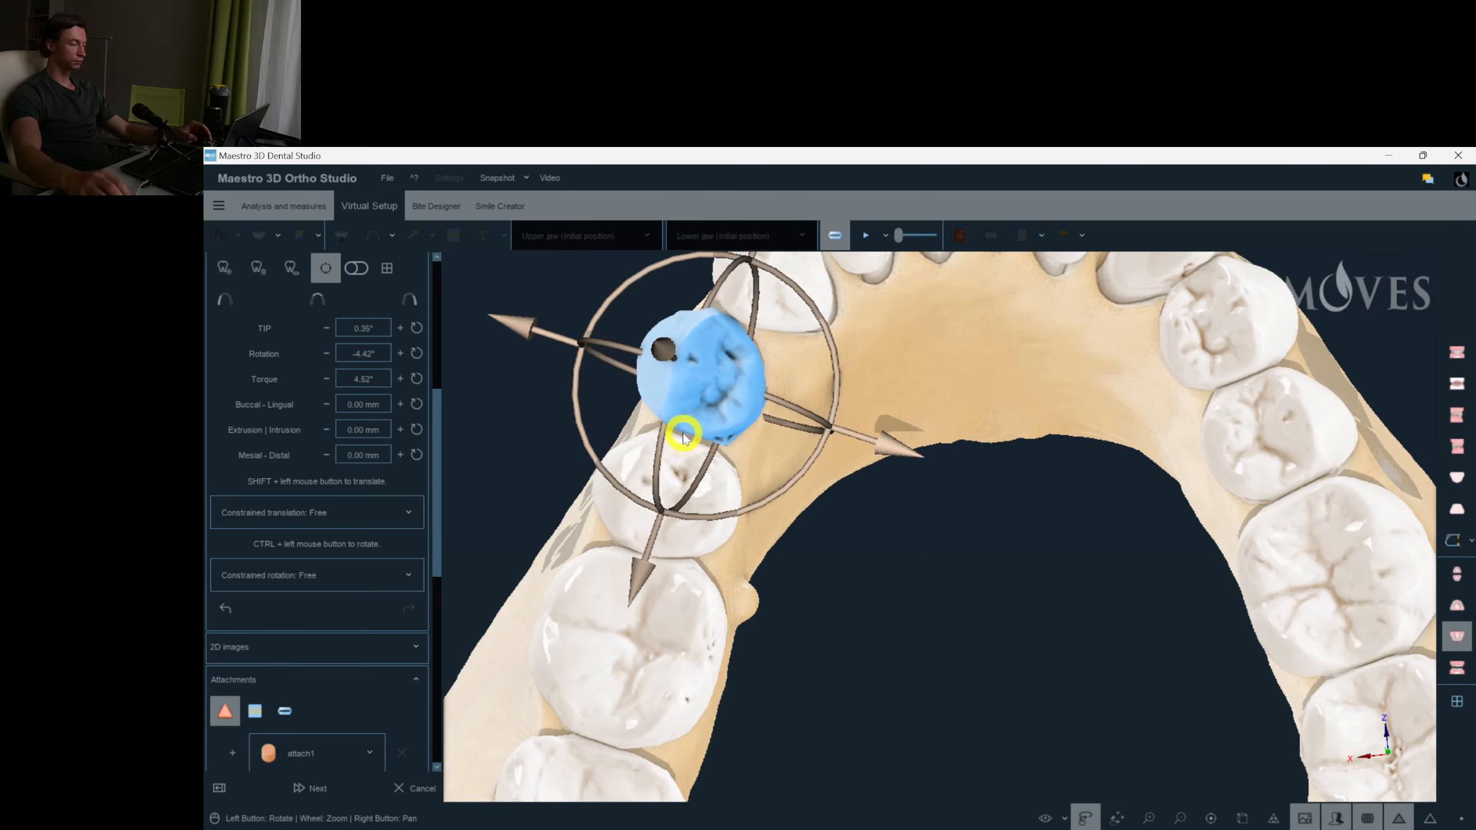
Torque the lower left canine by about 6.2° and rotate the neighbouring lateral incisor by about -4.1°.
drag(794, 320, 995, 447)
drag(1096, 451, 1091, 462)
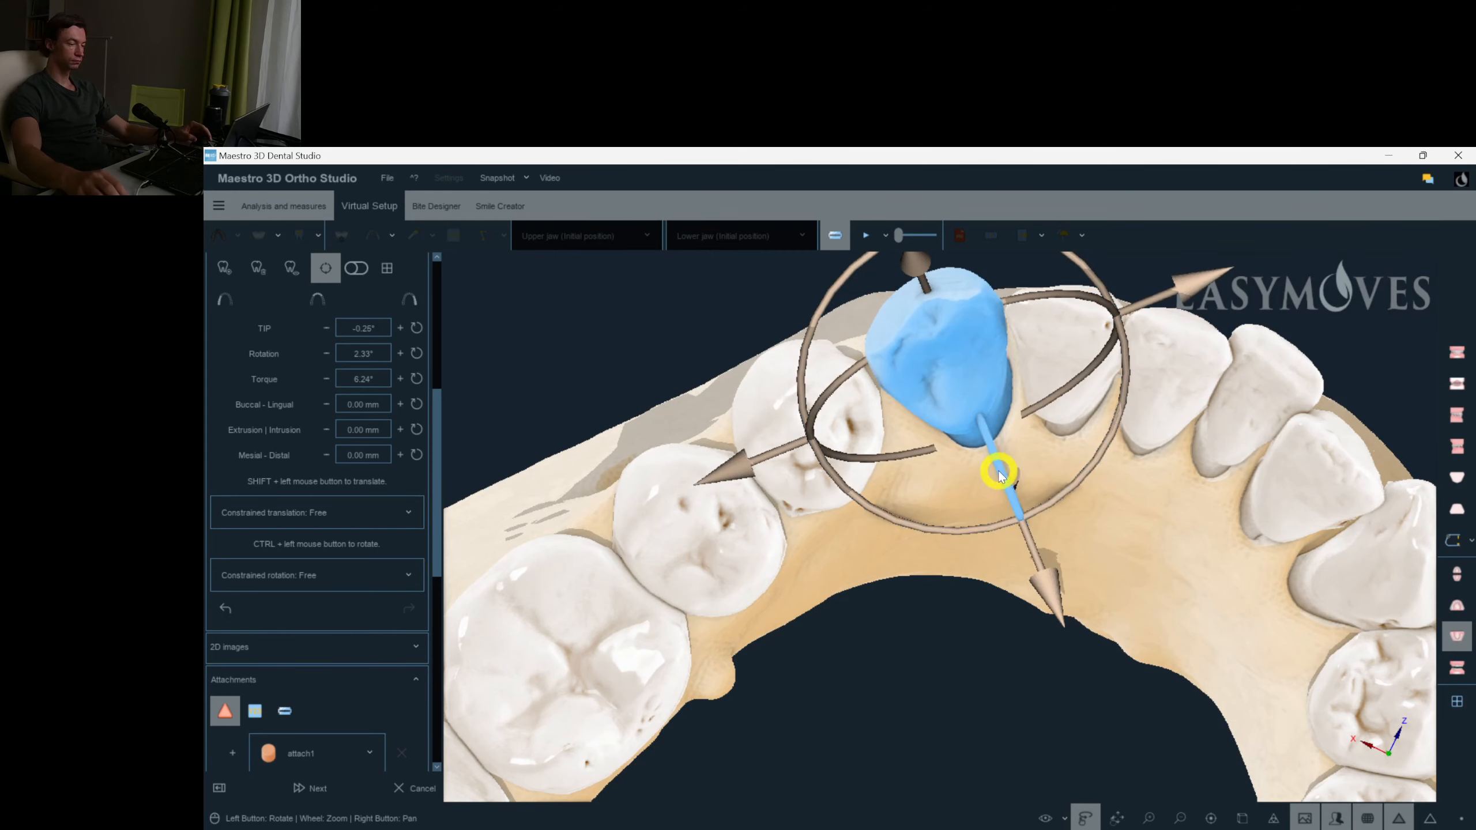
drag(999, 470, 998, 465)
drag(1053, 397, 959, 476)
click(992, 399)
drag(1105, 471, 1057, 443)
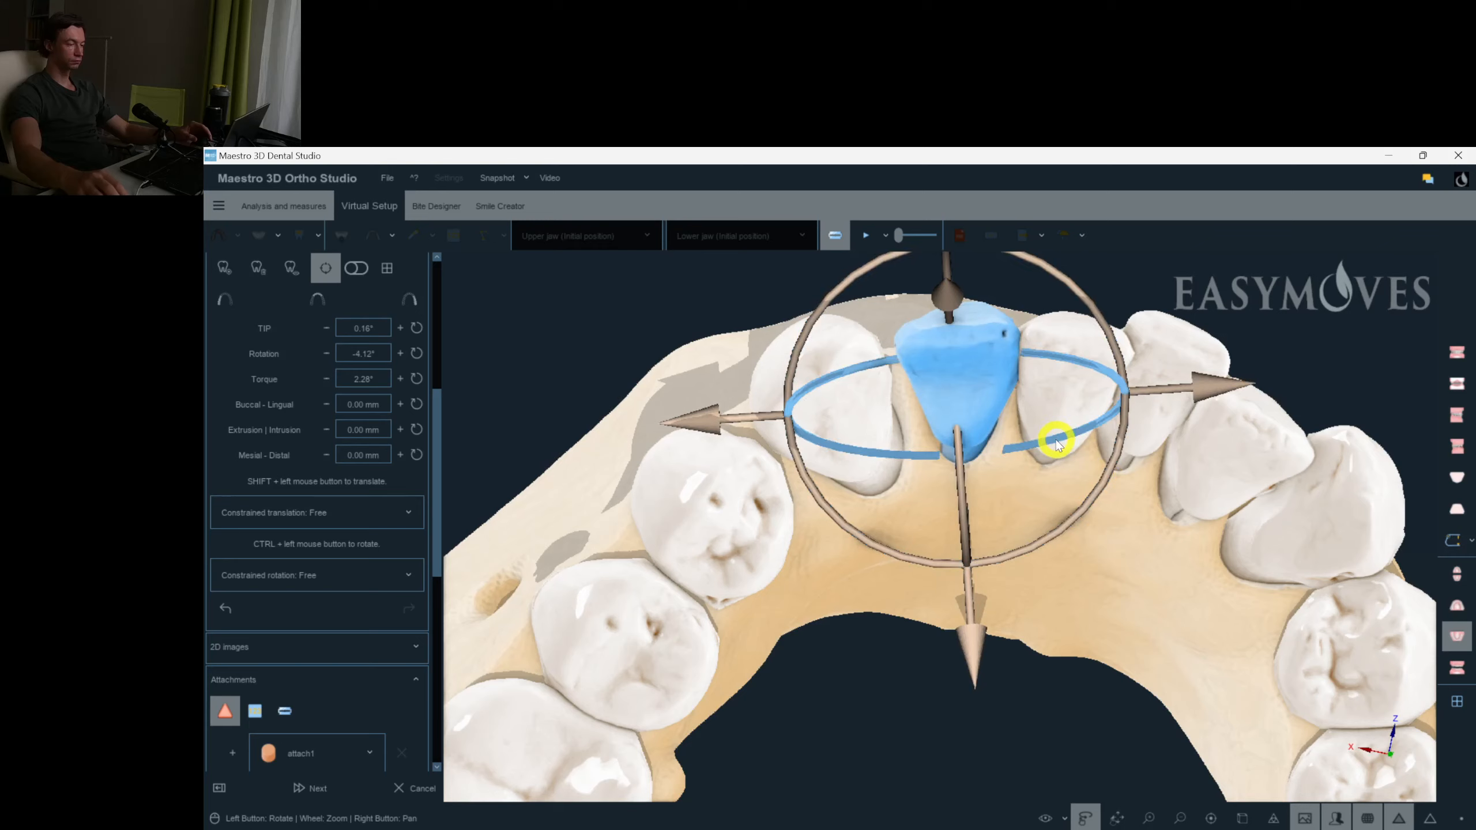
drag(963, 501, 962, 491)
Adjust the torque and rotation of the remaining lower front teeth with the manipulator.
drag(1034, 422, 1117, 422)
click(1097, 360)
click(1169, 419)
drag(1245, 429, 1286, 449)
click(1247, 504)
drag(1325, 617, 1353, 517)
click(1023, 640)
right_drag(1023, 686, 1011, 587)
click(1325, 541)
Show only the upper jaw and make its bone translucent so the roots can be seen.
click(1457, 608)
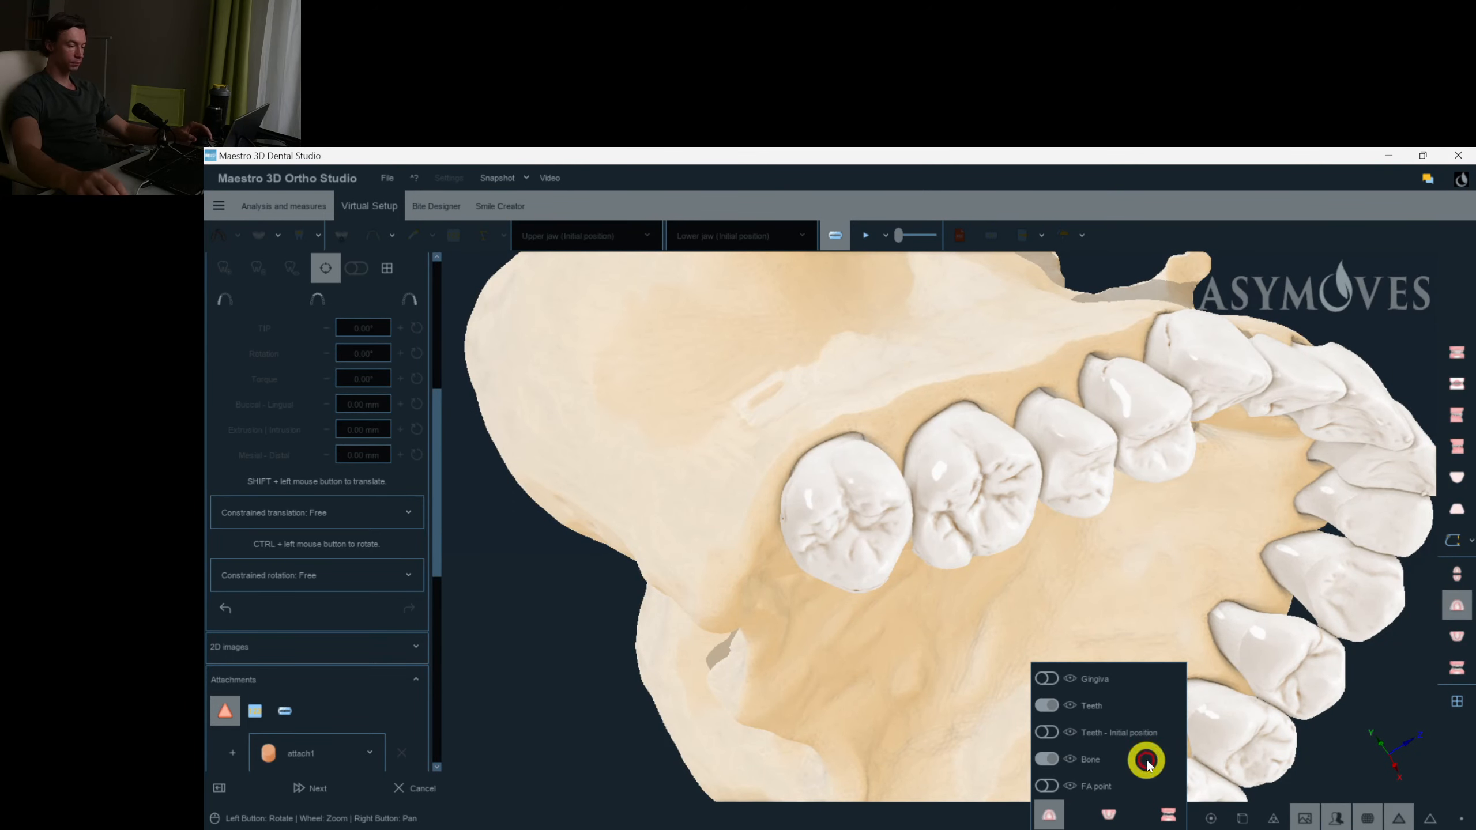
drag(1148, 764, 1158, 764)
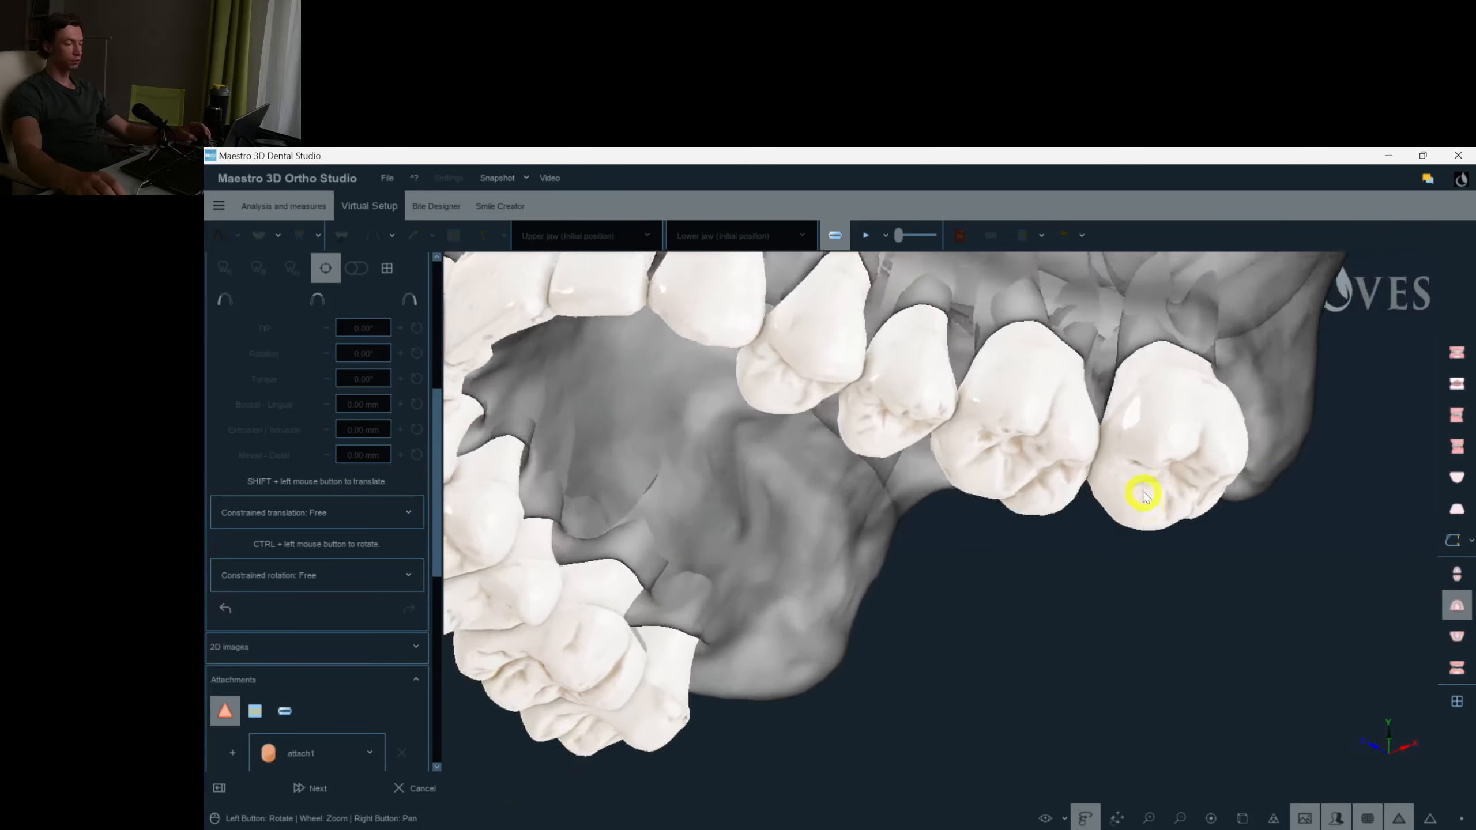
Shift the upper left second molar by about -0.47 mm mesio-distally and tip it by about -2.9°.
click(1140, 487)
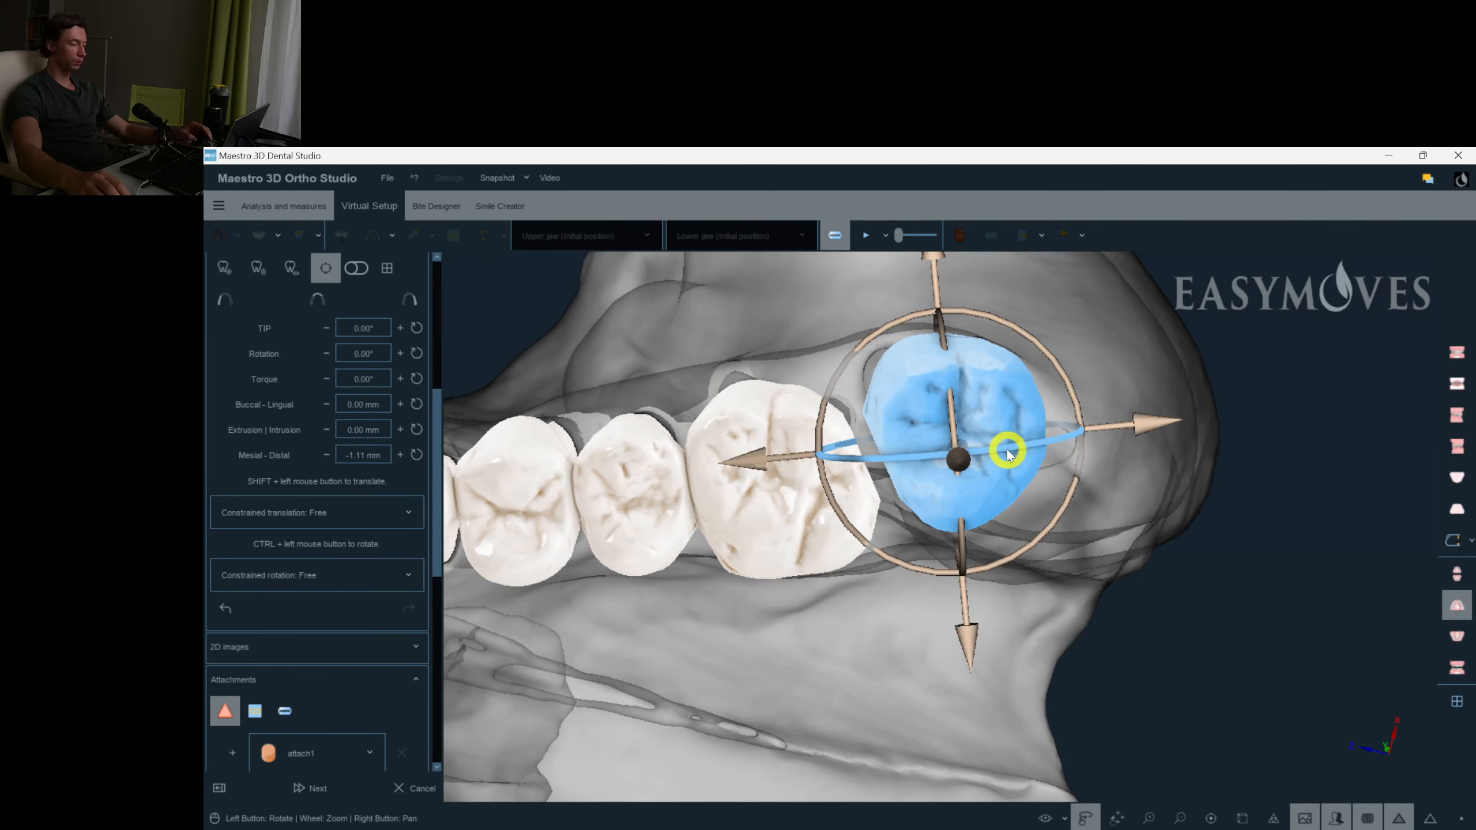
click(1099, 621)
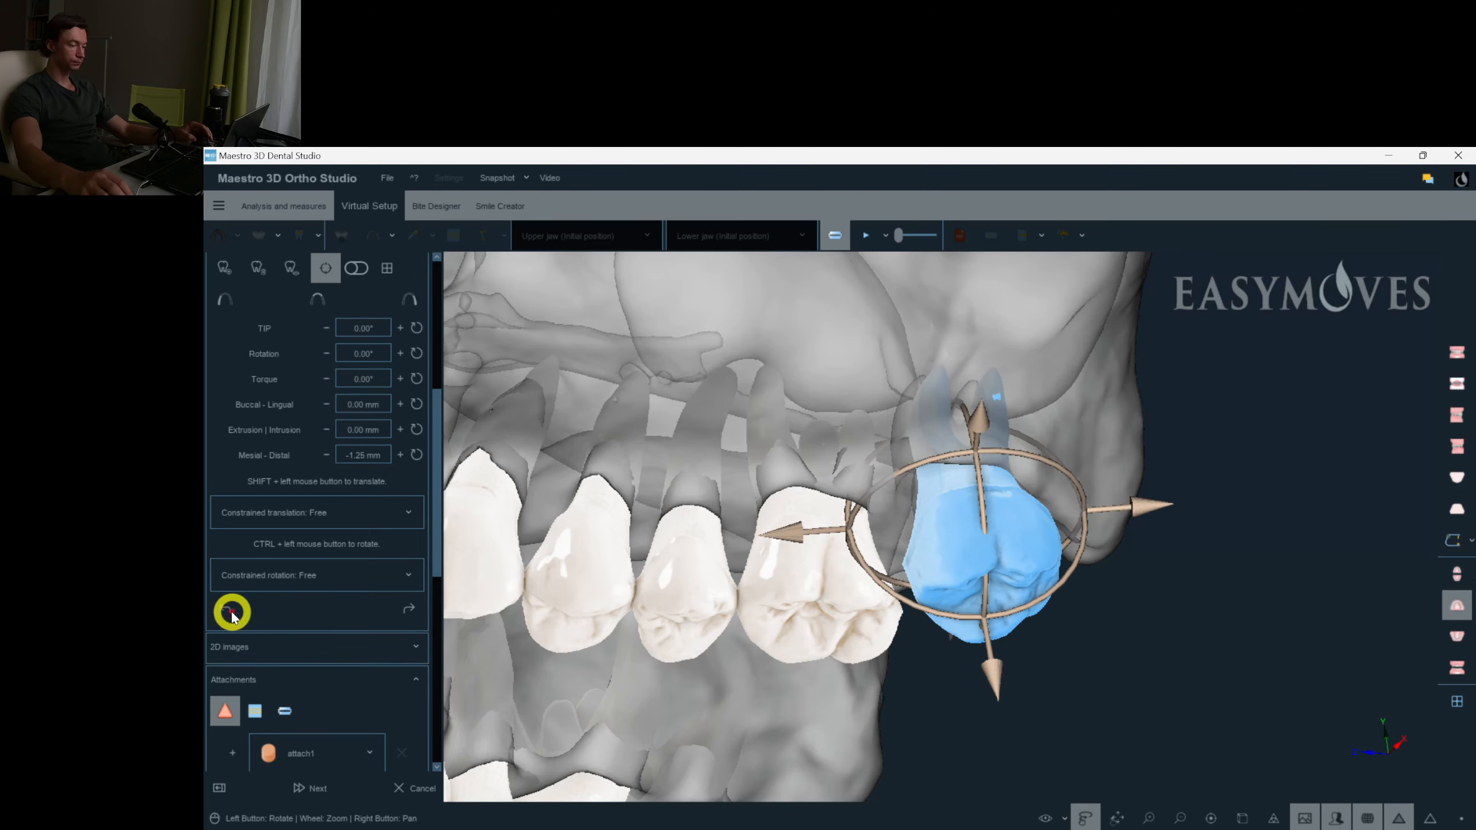
click(415, 610)
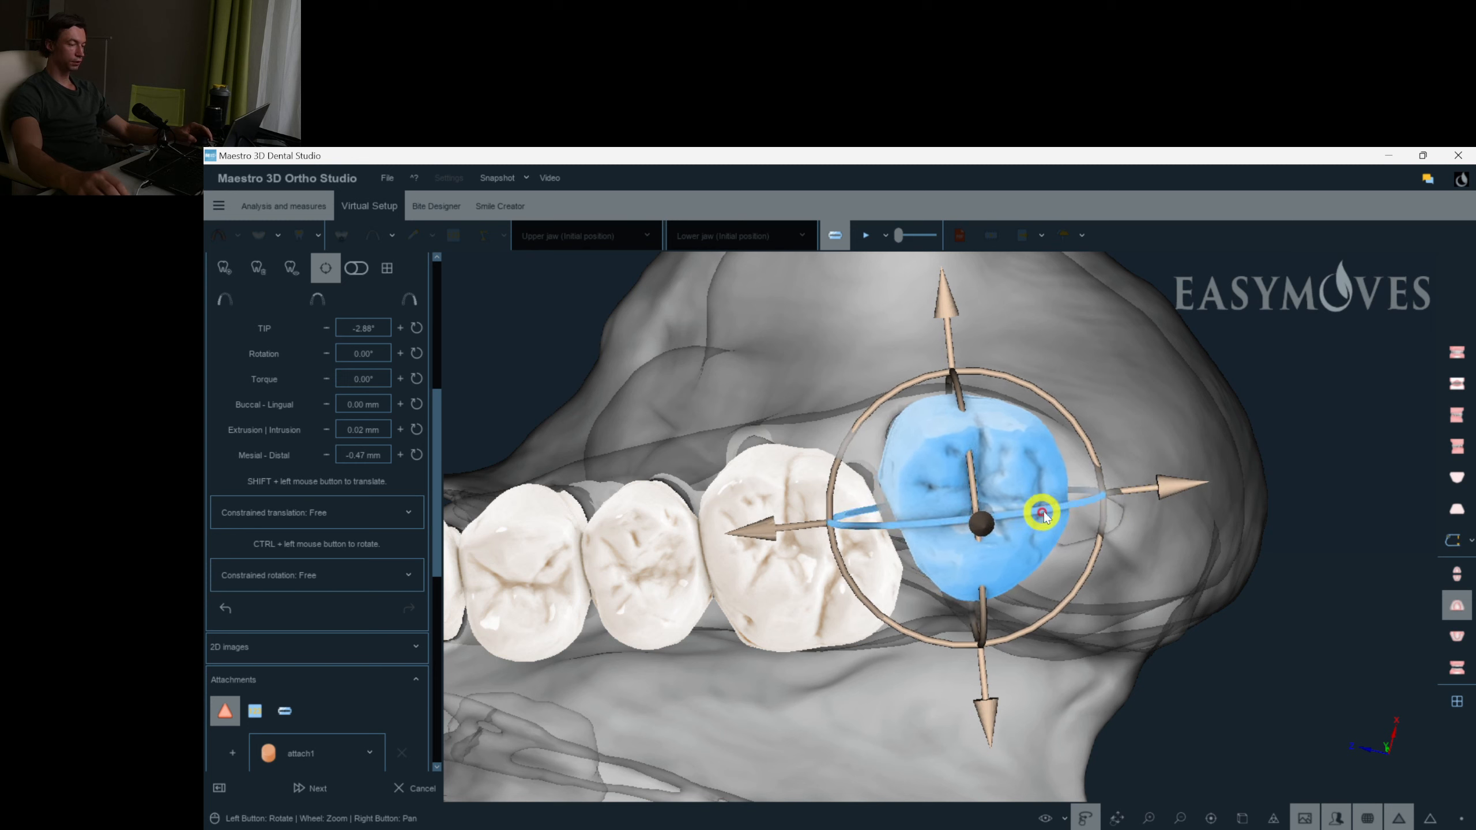
Shift the upper right second molar by about -0.88 mm mesio-distally and tip it by about -3.4°.
drag(1210, 547, 873, 593)
click(626, 586)
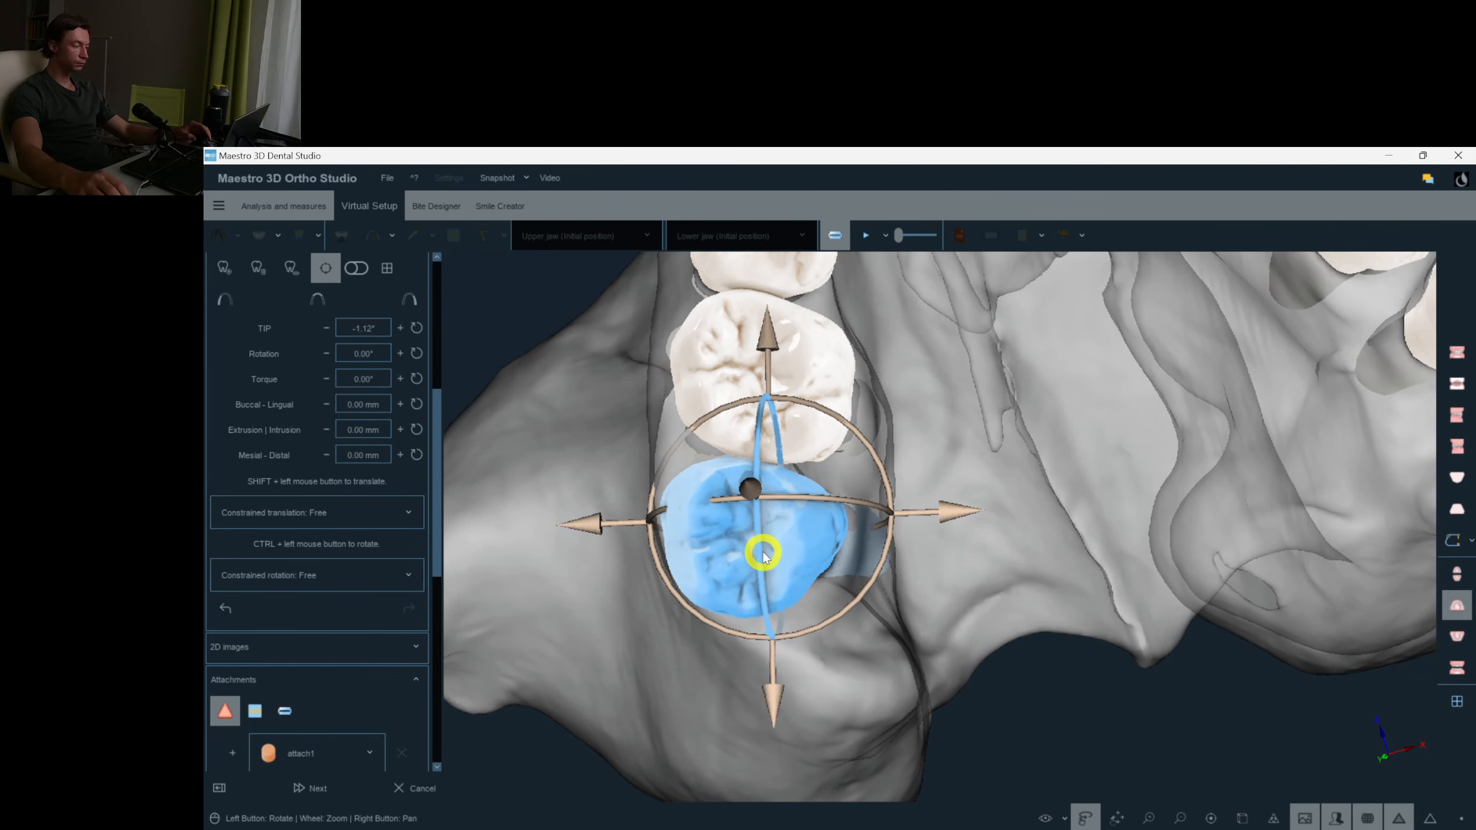
drag(777, 702, 780, 708)
drag(983, 603, 927, 620)
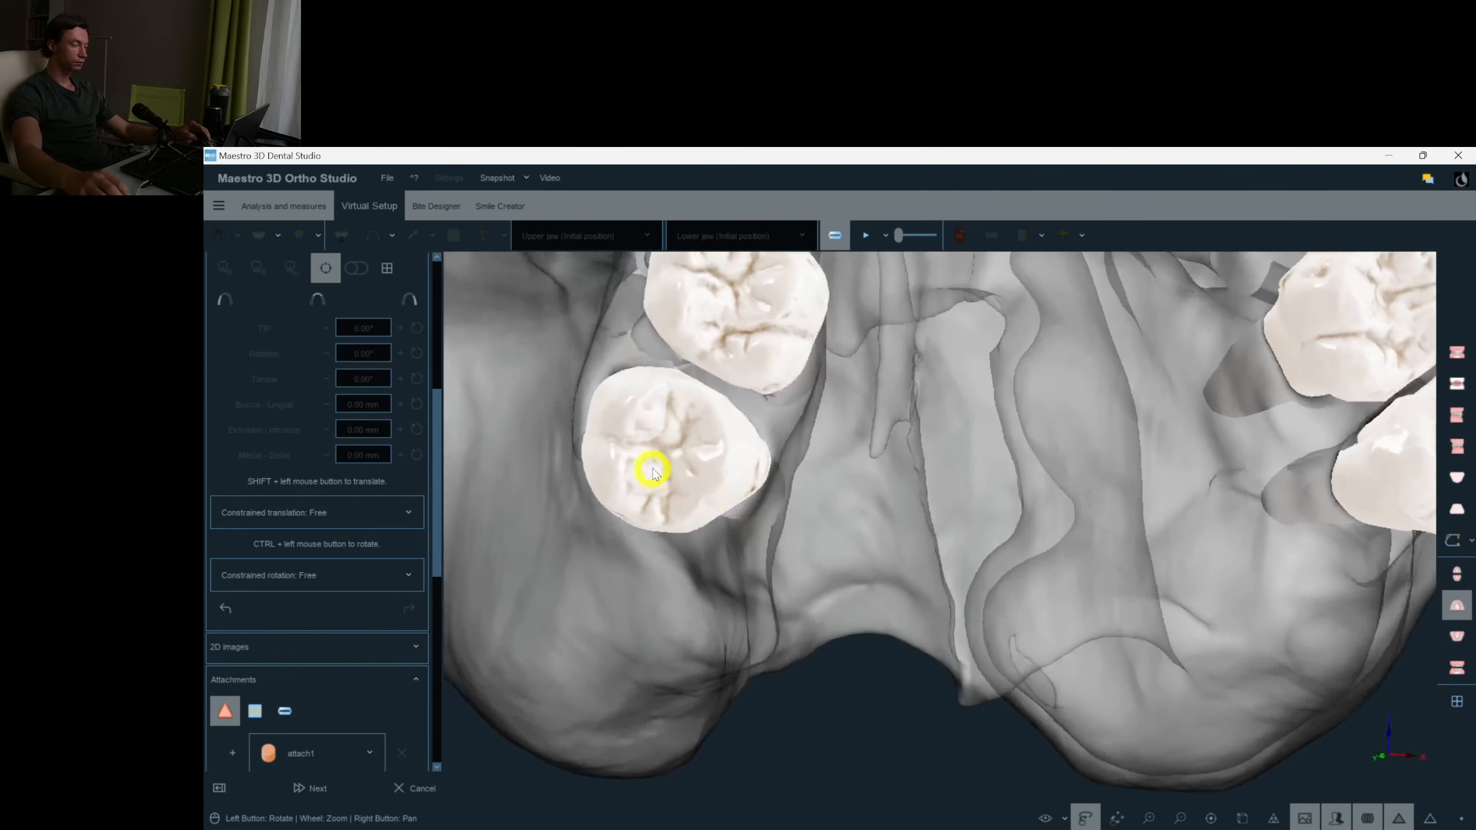
click(653, 471)
drag(1128, 410, 876, 483)
click(685, 494)
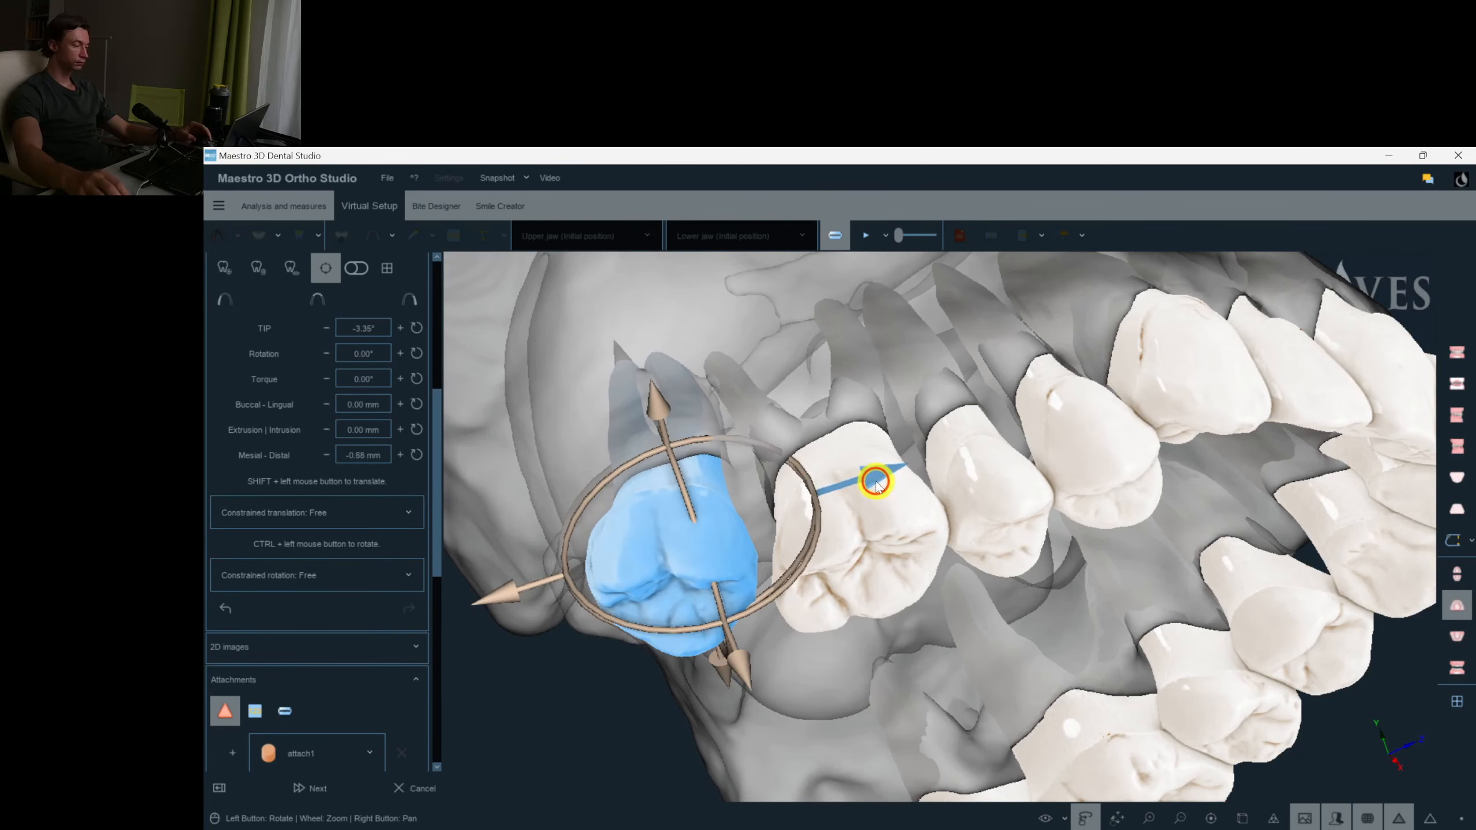
click(1007, 593)
Torque the upper left central incisor by about 3.2° and rotate it by about -3.7°.
drag(645, 511, 718, 547)
click(721, 547)
click(828, 692)
drag(828, 698, 1032, 520)
click(1034, 439)
click(1079, 488)
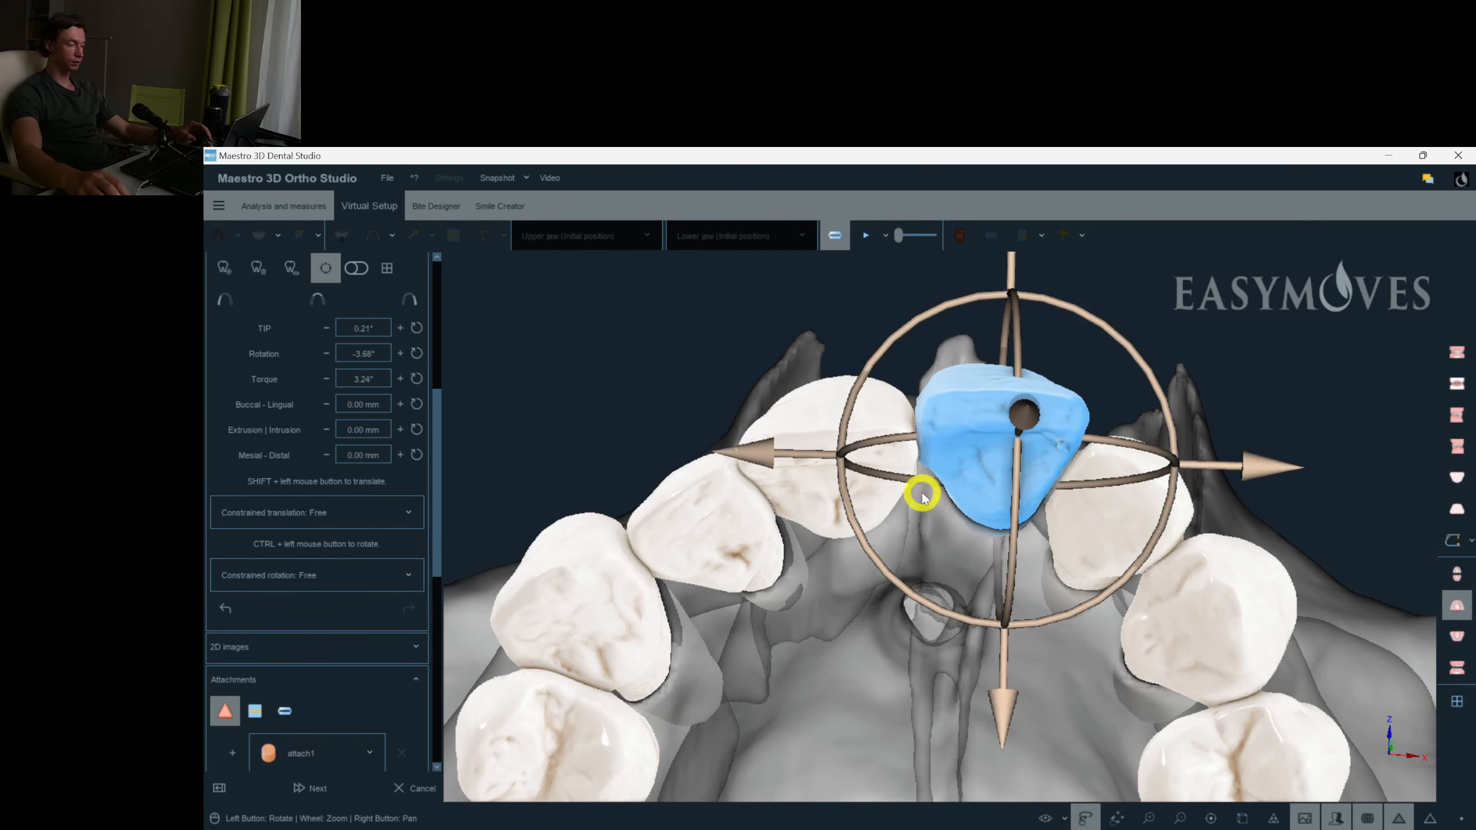
Adjust the upper right central and both lateral incisors, torquing the left lateral incisor by about 3.6°.
drag(924, 495, 844, 505)
click(844, 505)
mouse_move(625, 544)
mouse_down()
mouse_move(1051, 579)
mouse_move(1182, 534)
mouse_move(1151, 459)
mouse_up()
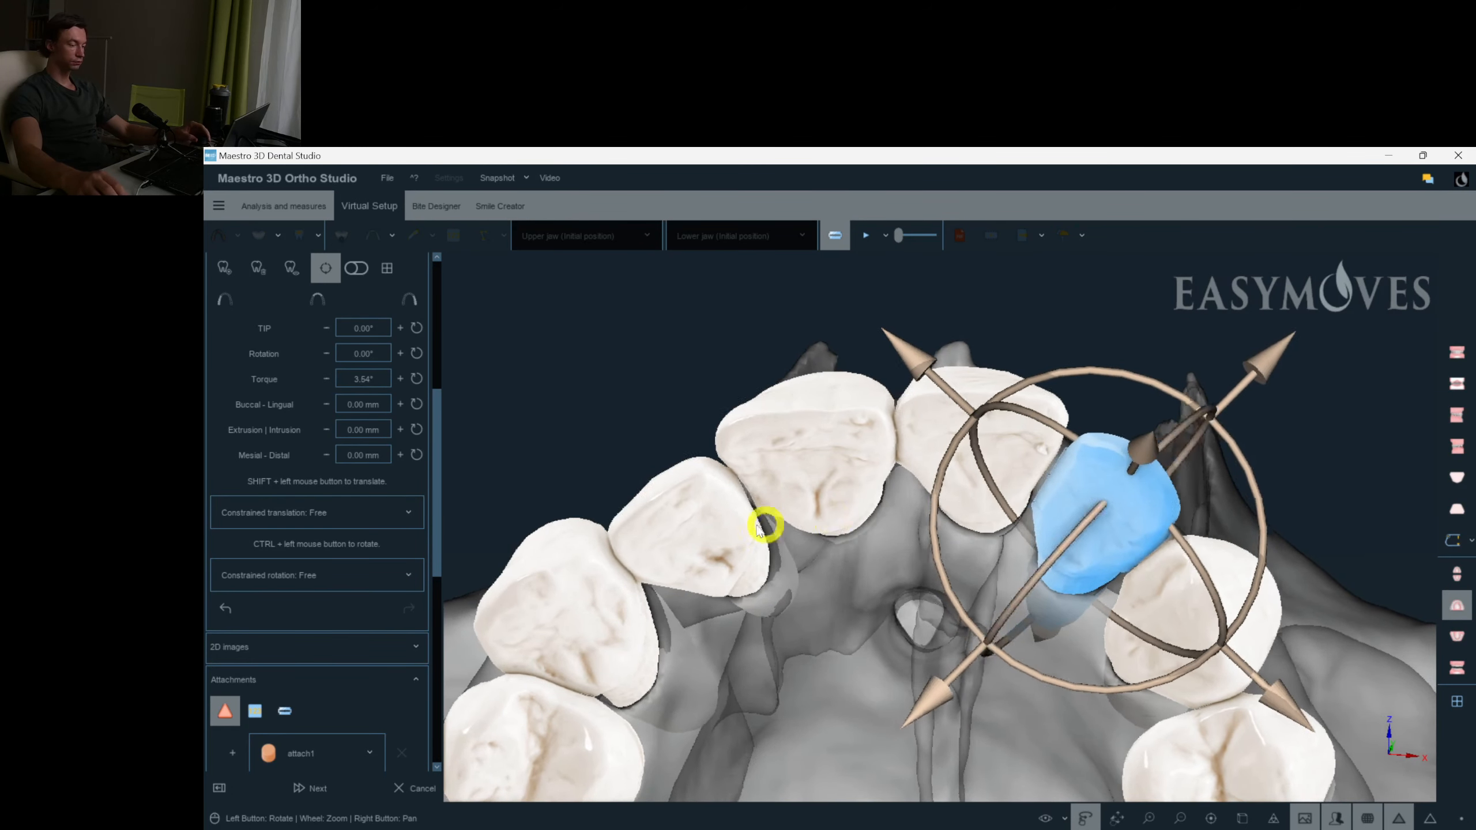
drag(804, 528, 673, 540)
click(879, 627)
scroll(879, 627, down, 5)
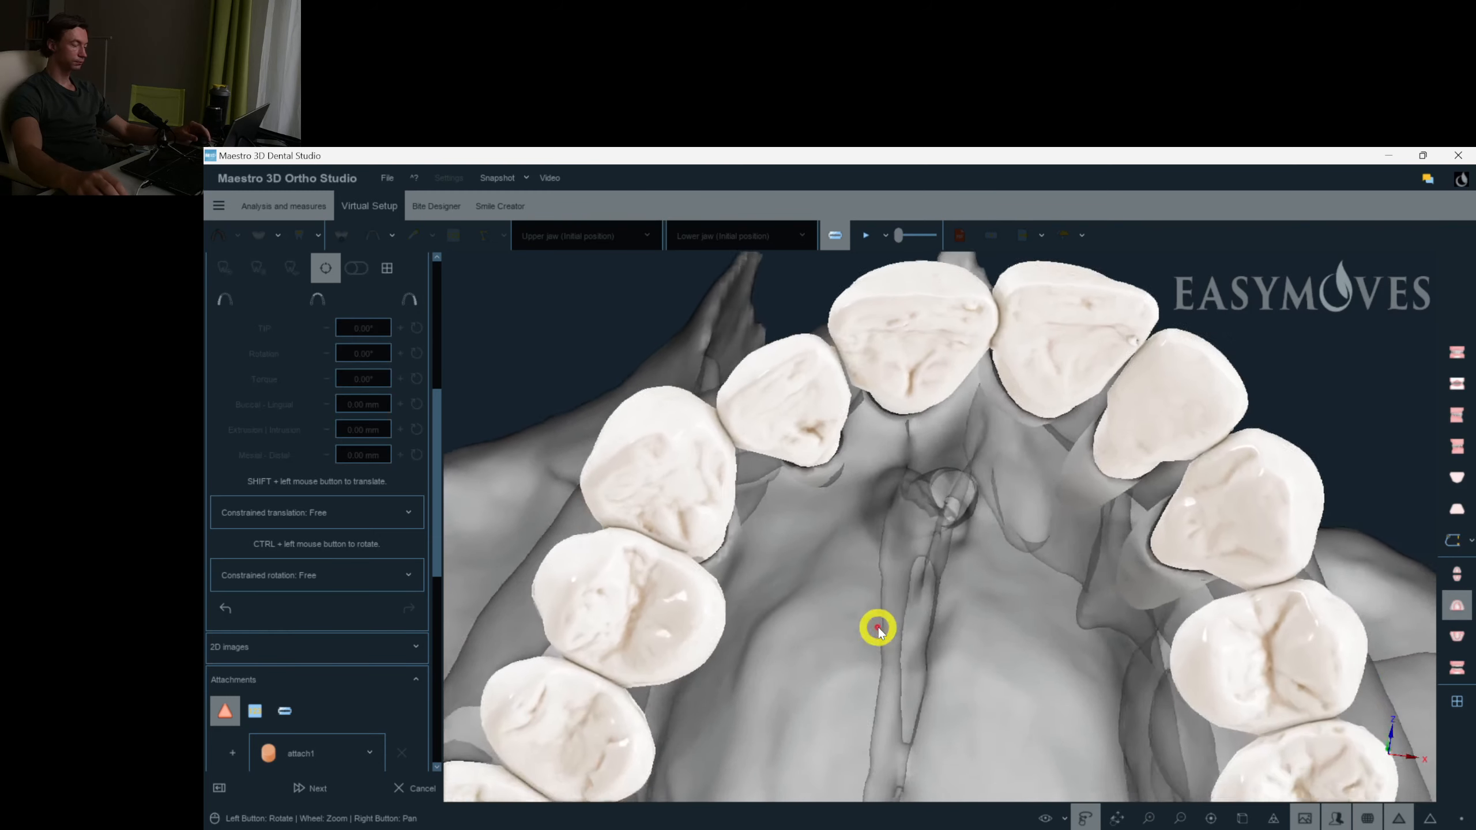
Add a second movement layer for the upper jaw and shift the upper right second molar to about -1.06 mm mesio-distally.
mouse_move(548, 480)
mouse_down()
mouse_move(463, 516)
mouse_move(441, 317)
mouse_up()
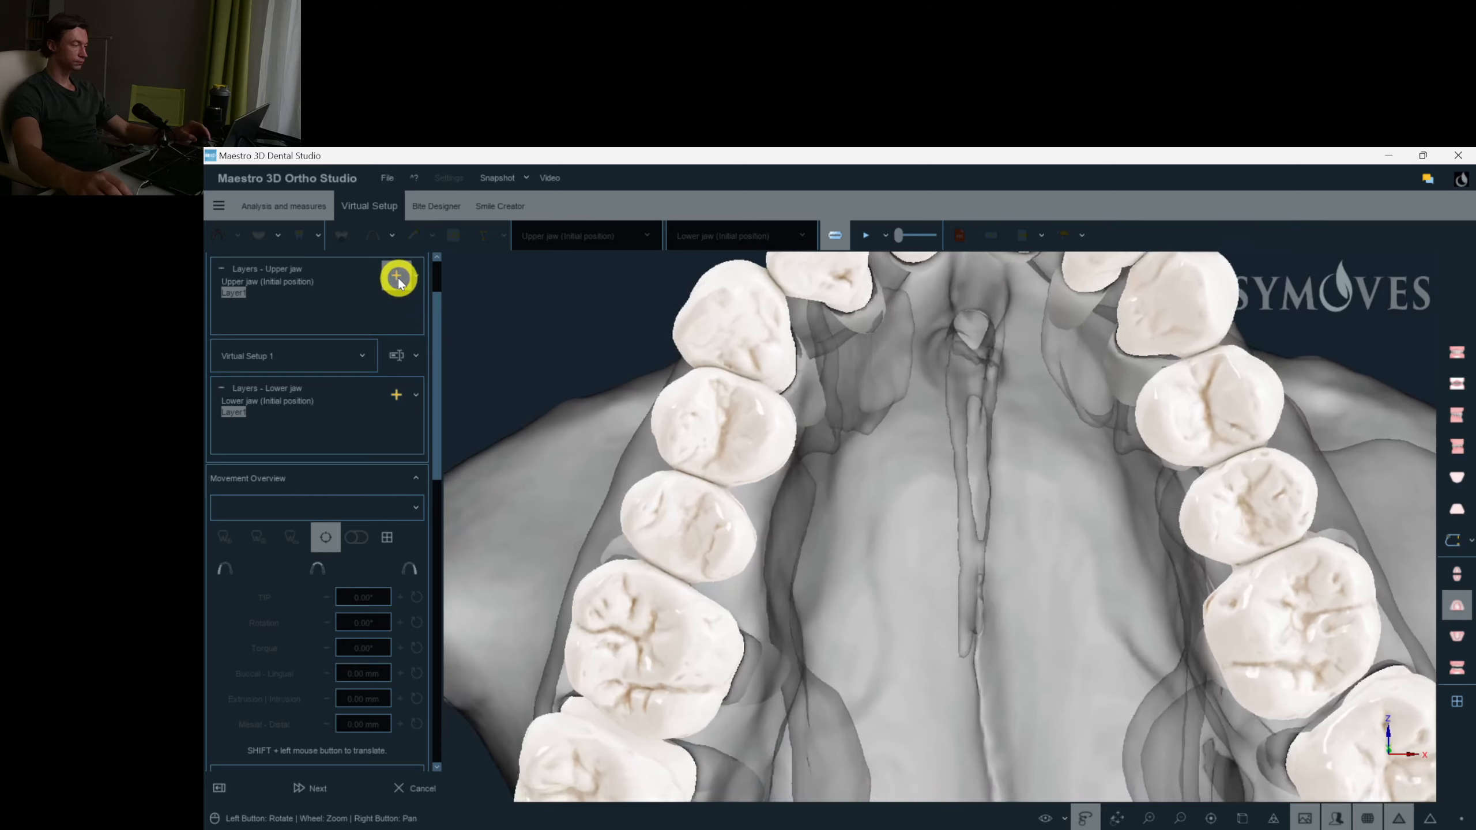
click(397, 277)
mouse_move(755, 664)
mouse_down()
mouse_move(751, 676)
mouse_move(673, 681)
mouse_move(659, 666)
mouse_move(754, 653)
mouse_move(758, 637)
mouse_up()
click(659, 666)
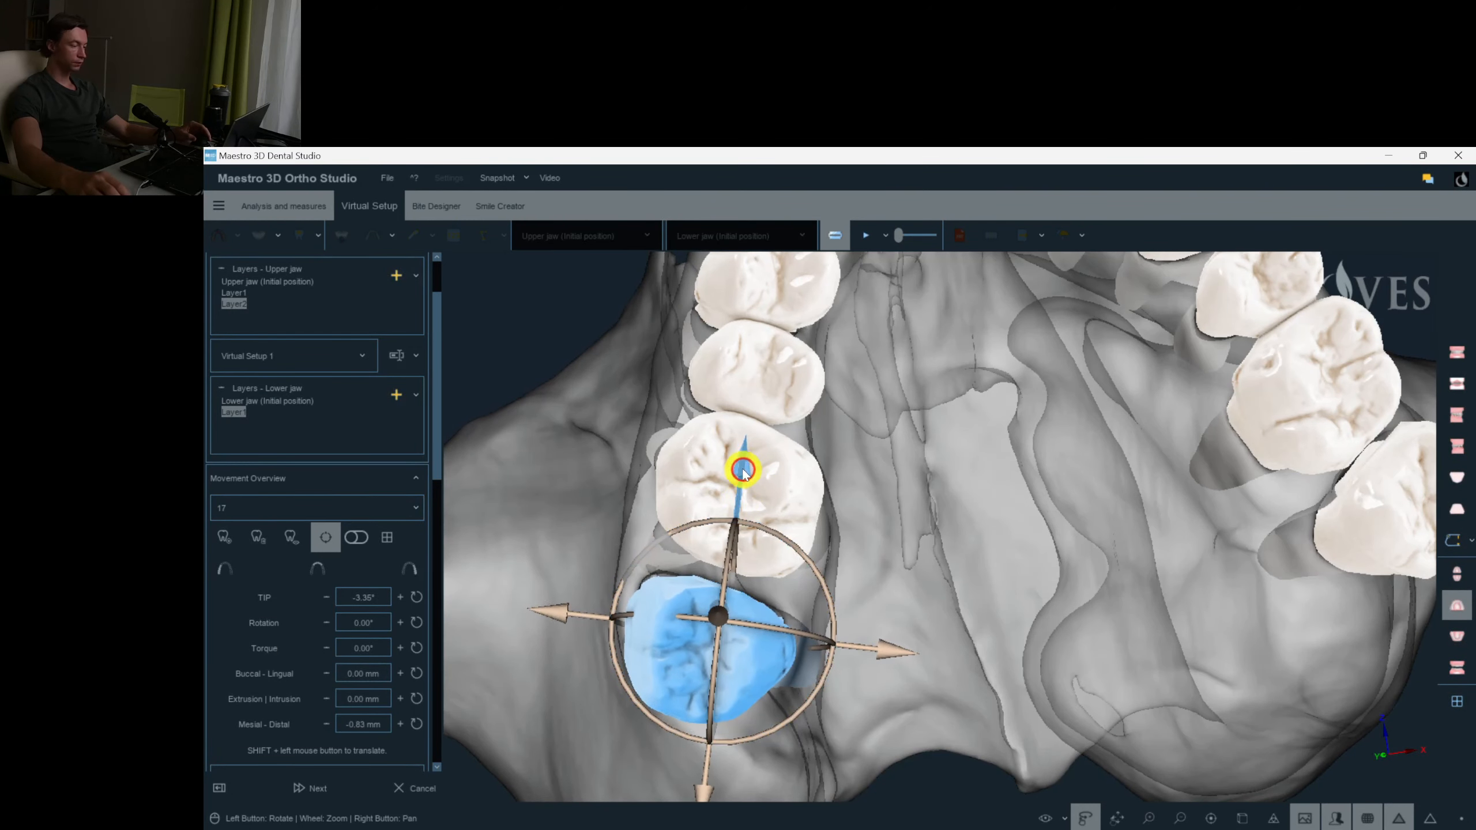
drag(744, 478, 720, 596)
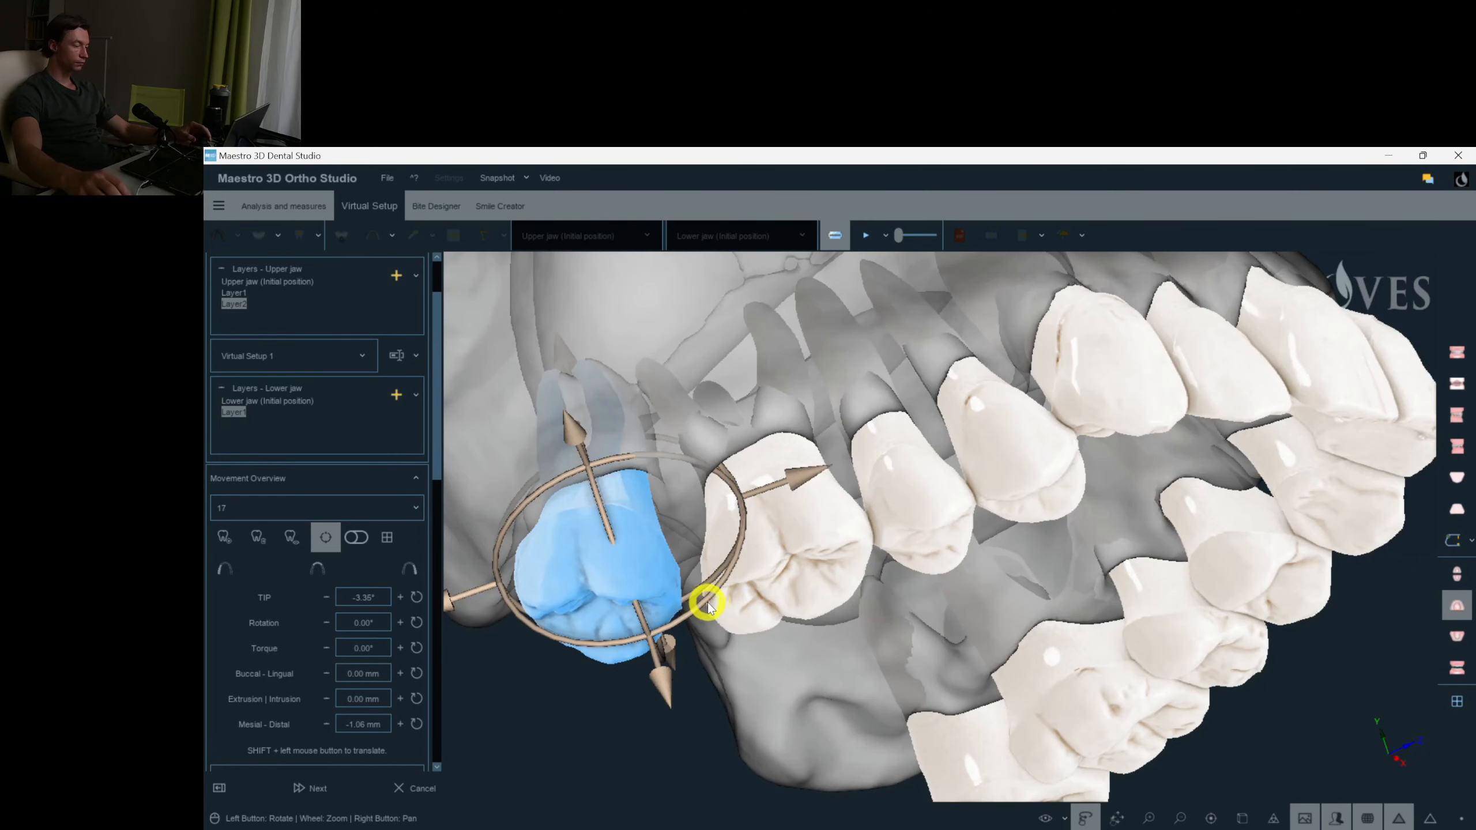
Torque the upper right first molar by about 5.8°, tip it by about -1.3° and shift it about -0.37 mm mesio-distally.
click(772, 549)
drag(773, 549, 907, 573)
drag(971, 451, 967, 456)
Tip the upper left second molar further and shift it to about -0.86 mm mesio-distally.
drag(898, 536, 1244, 549)
click(1256, 622)
click(1249, 561)
drag(1244, 550, 1210, 546)
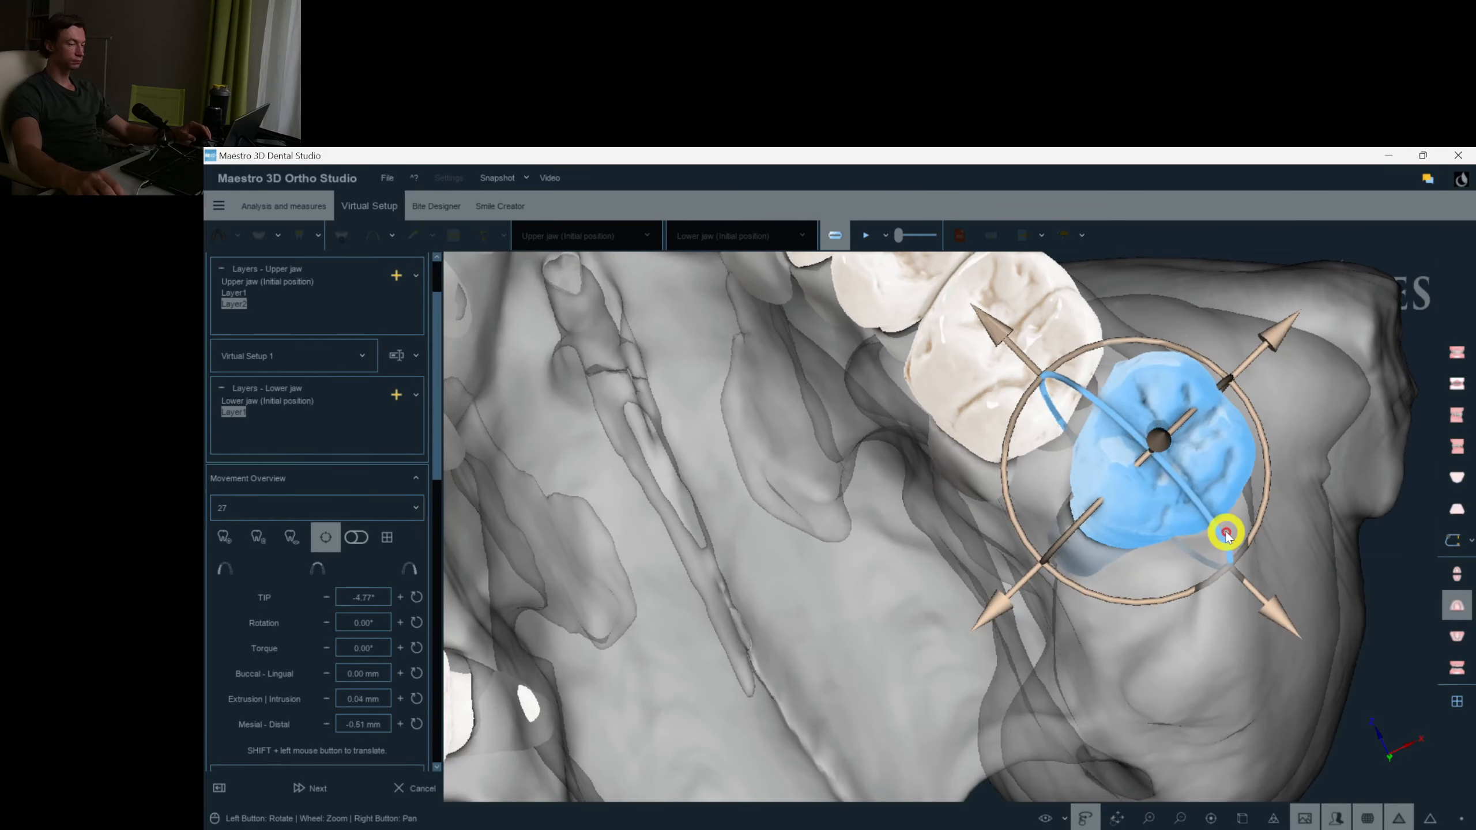
drag(1279, 615, 876, 547)
Torque the upper left first molar by about 6.6°, rotate it by about -3° and shift it about -0.43 mm mesio-distally.
click(876, 546)
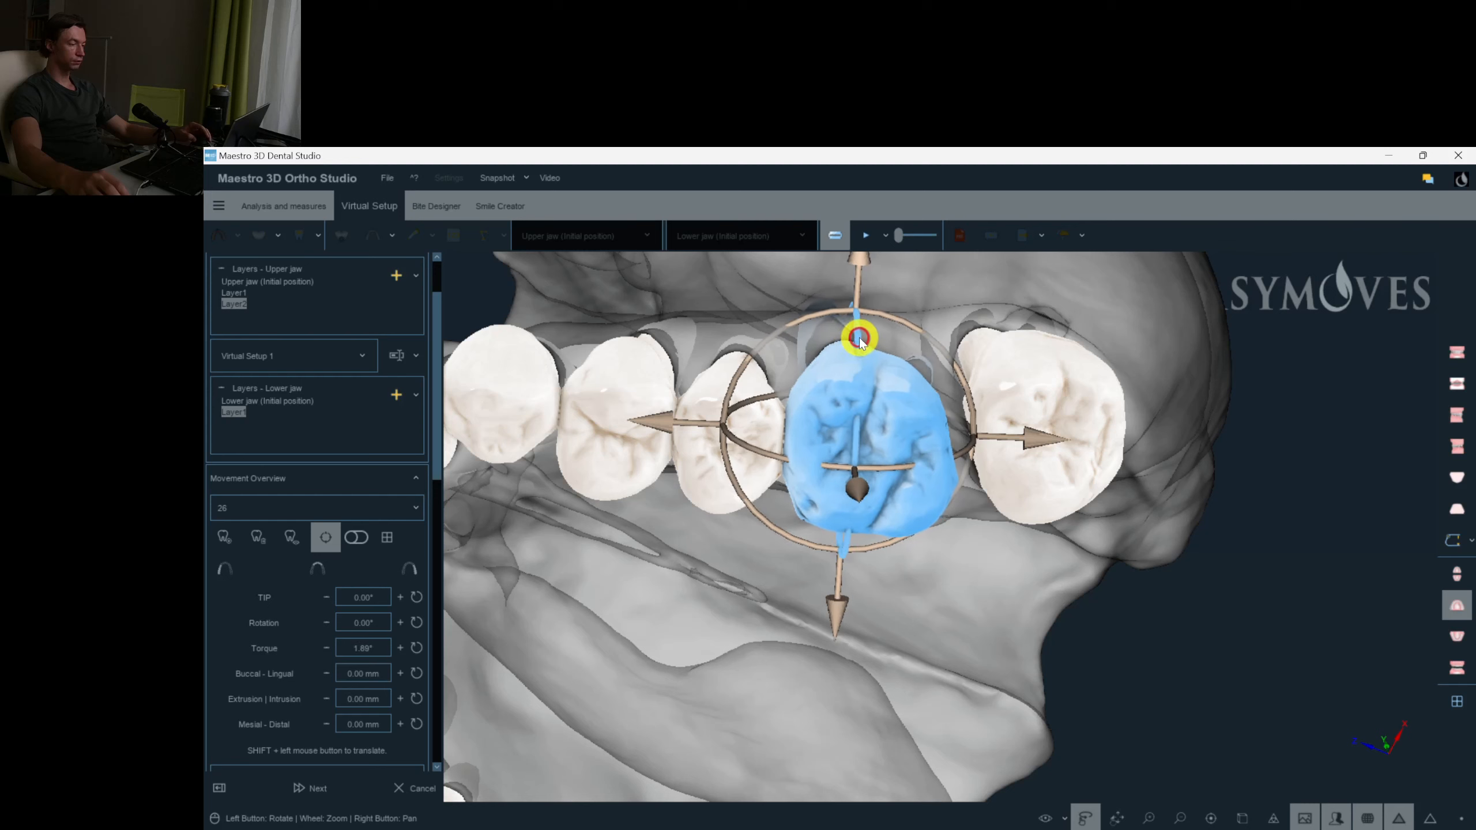
drag(861, 336, 974, 417)
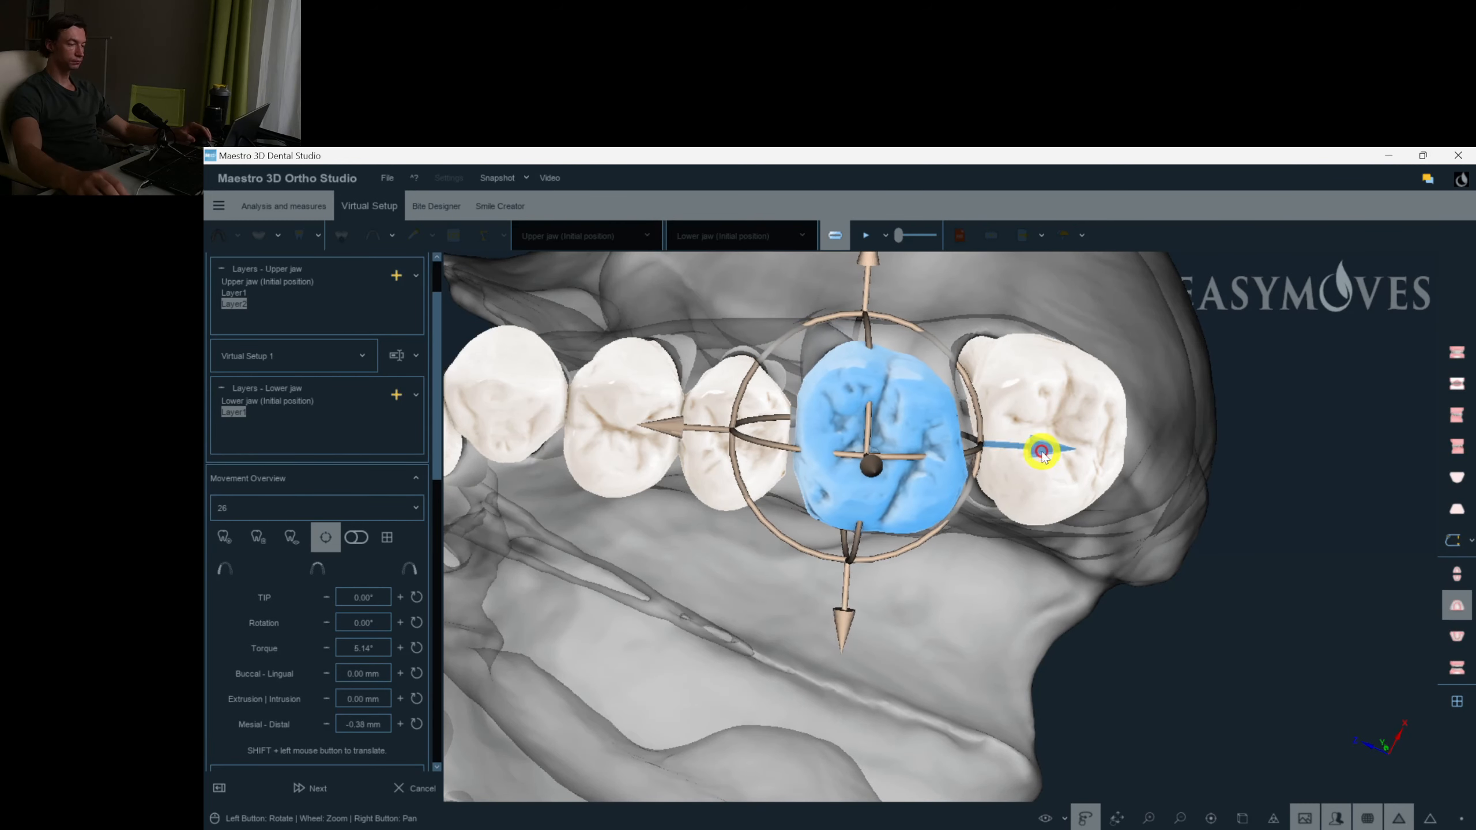
drag(962, 512, 956, 515)
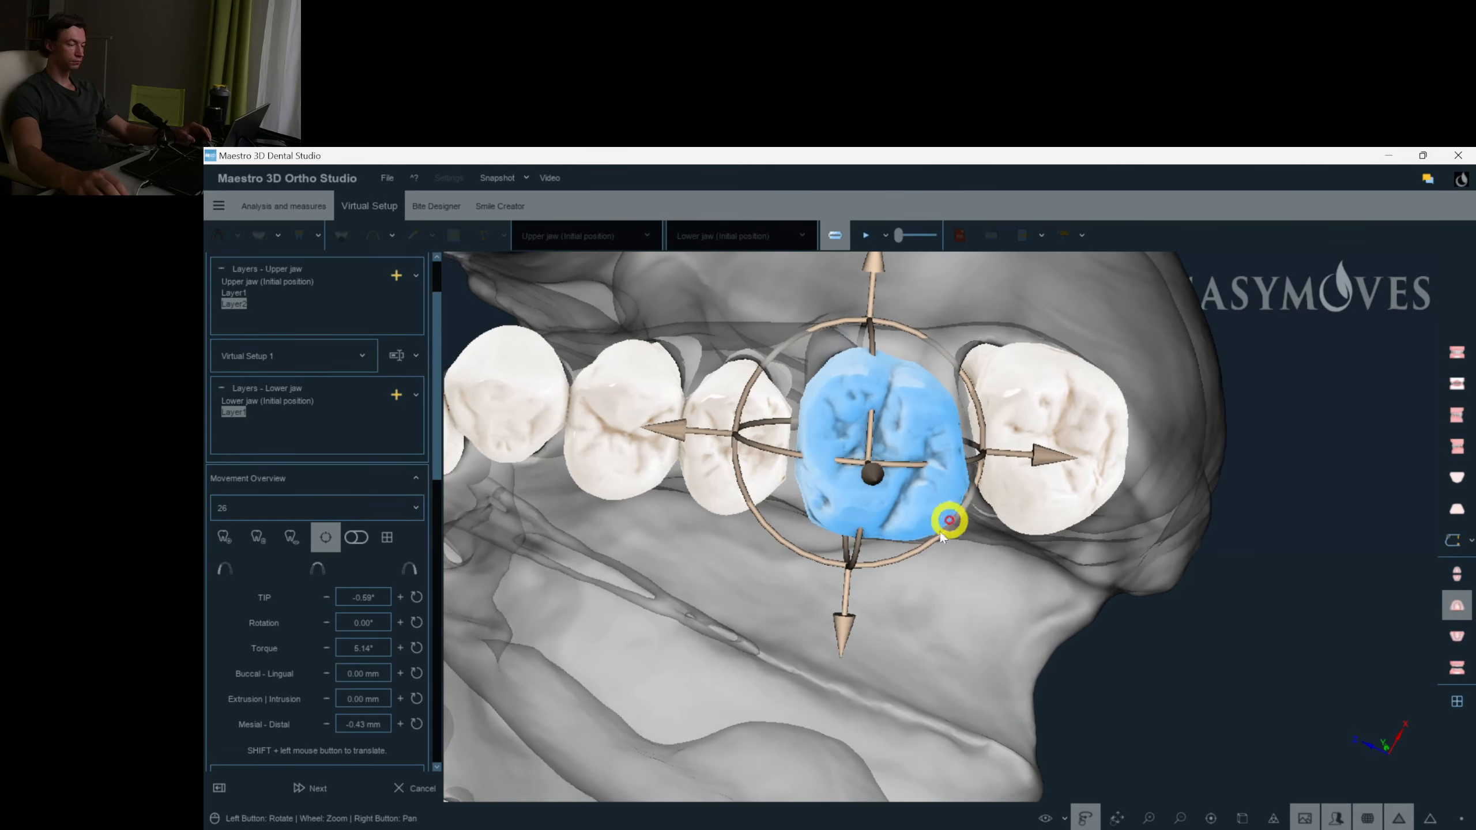
mouse_move(1036, 581)
mouse_down()
mouse_move(1041, 613)
mouse_move(1022, 590)
mouse_up()
In Layer2 of the upper jaw, rotate the upper left second molar by about -2.1° and tip it to about -6.6°.
drag(464, 503, 235, 314)
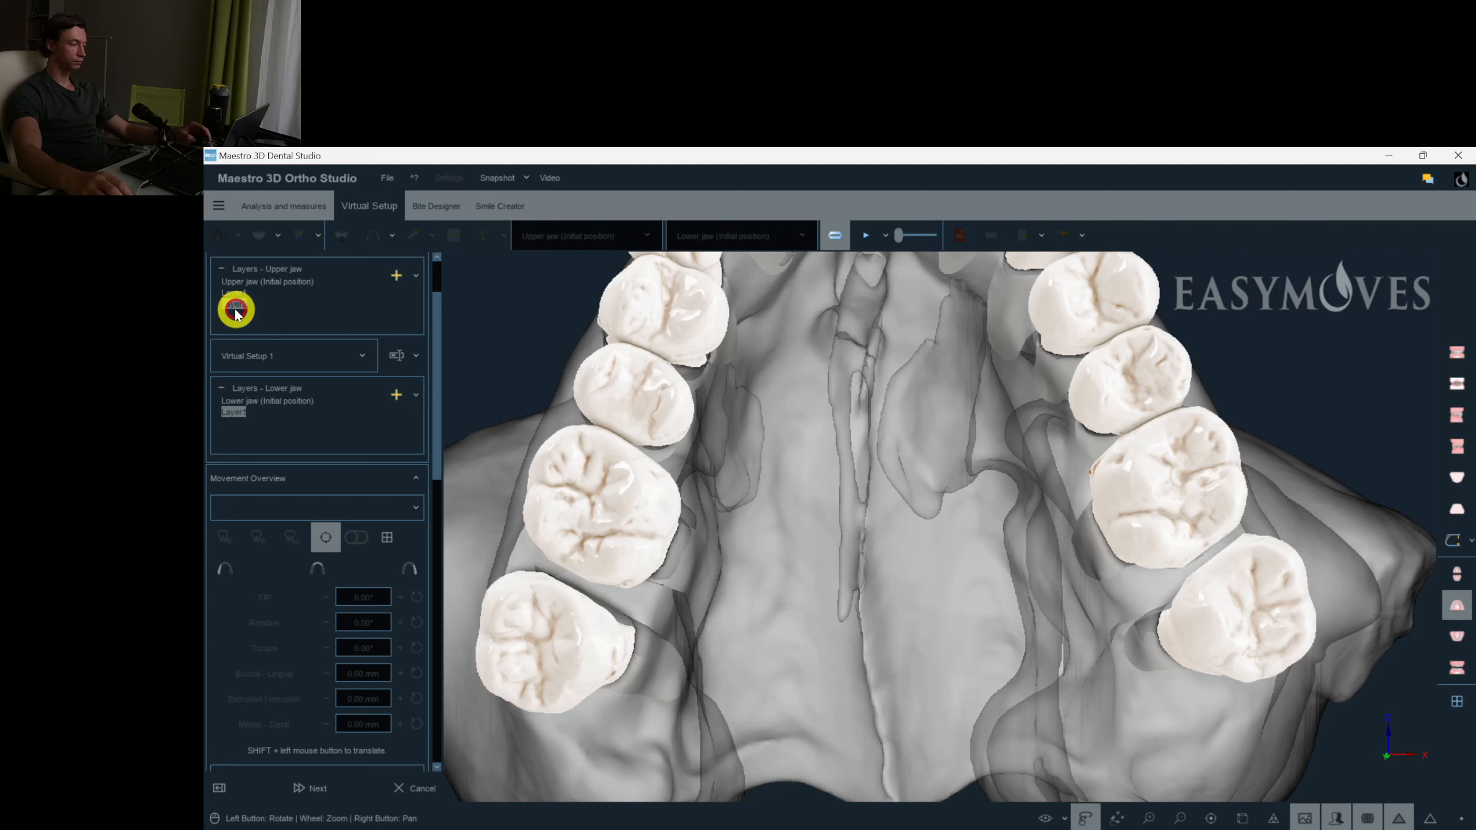
click(235, 310)
drag(995, 479, 788, 710)
click(1289, 614)
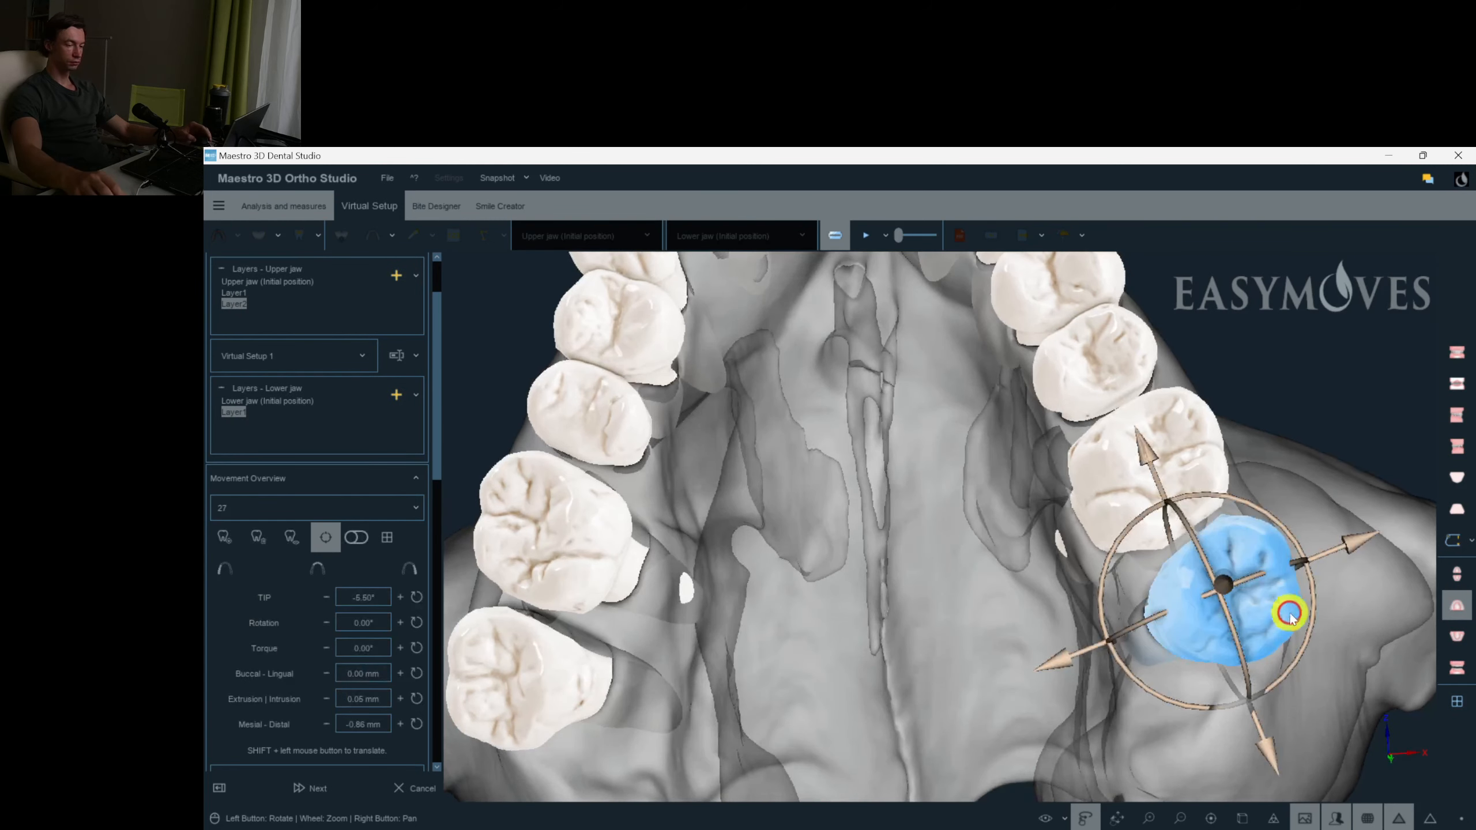
drag(1312, 628, 1238, 638)
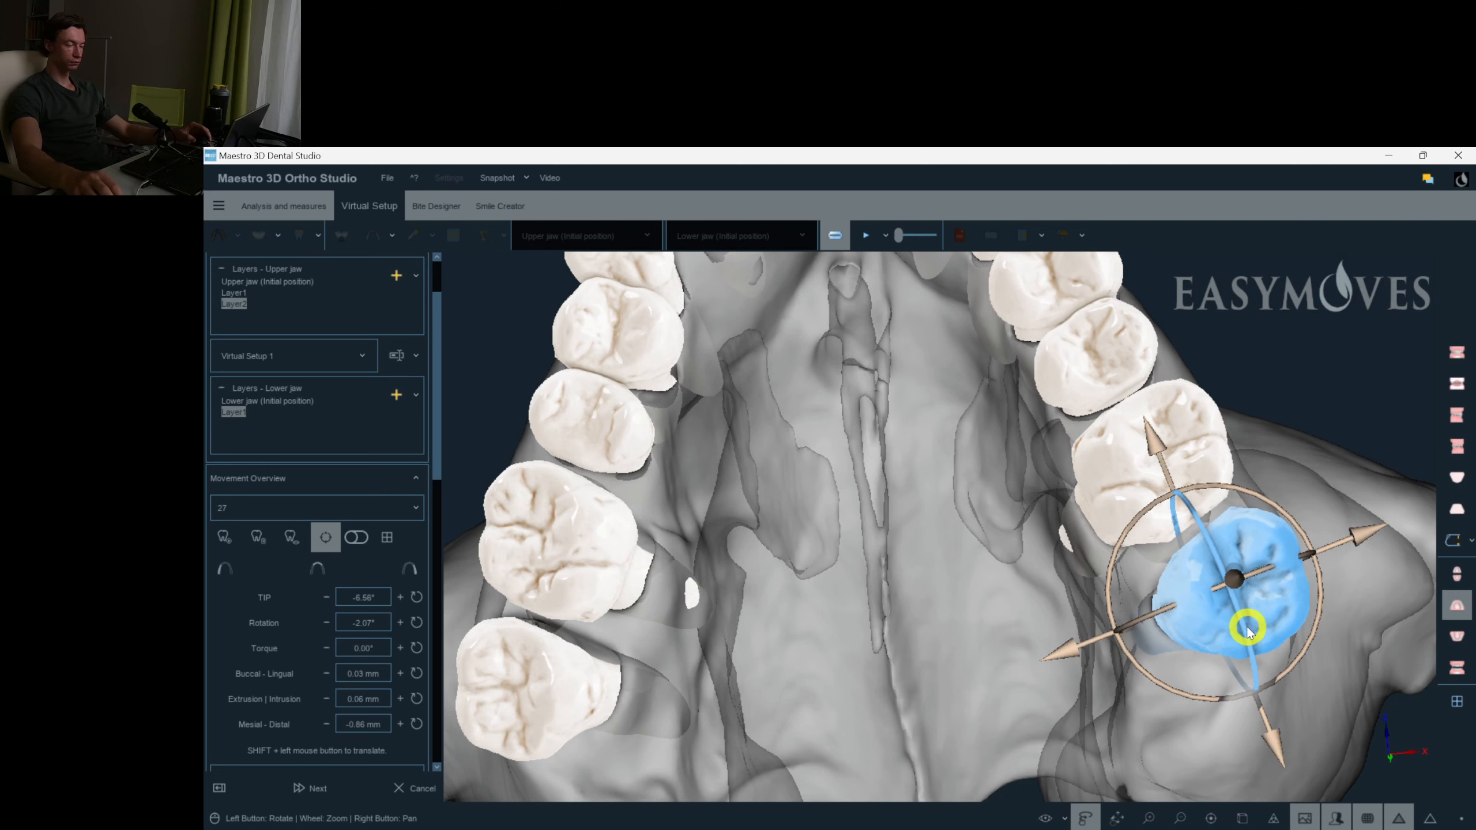
click(1221, 452)
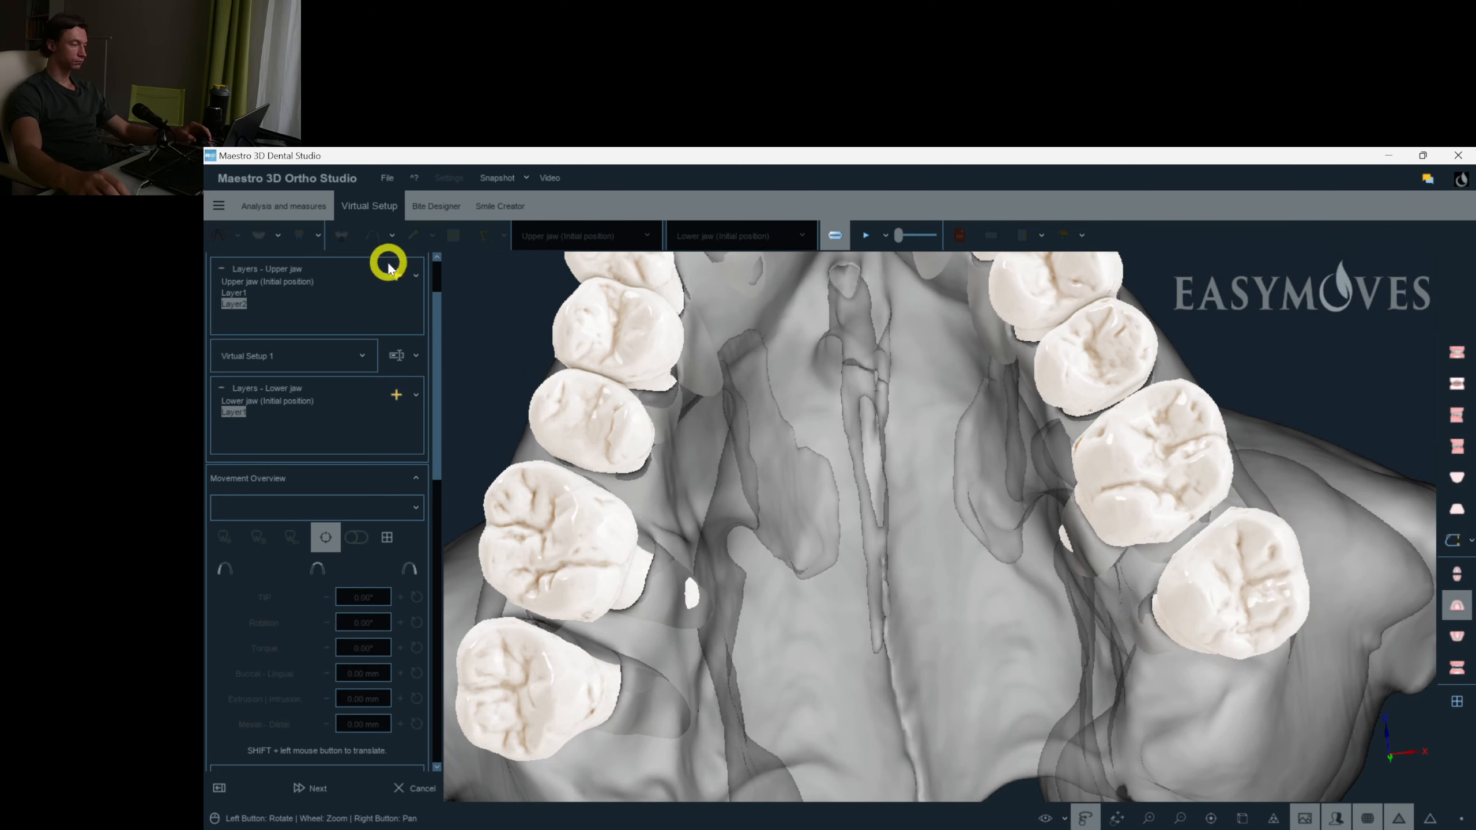
Delete the newly added Layer3 from the upper jaw.
click(1167, 475)
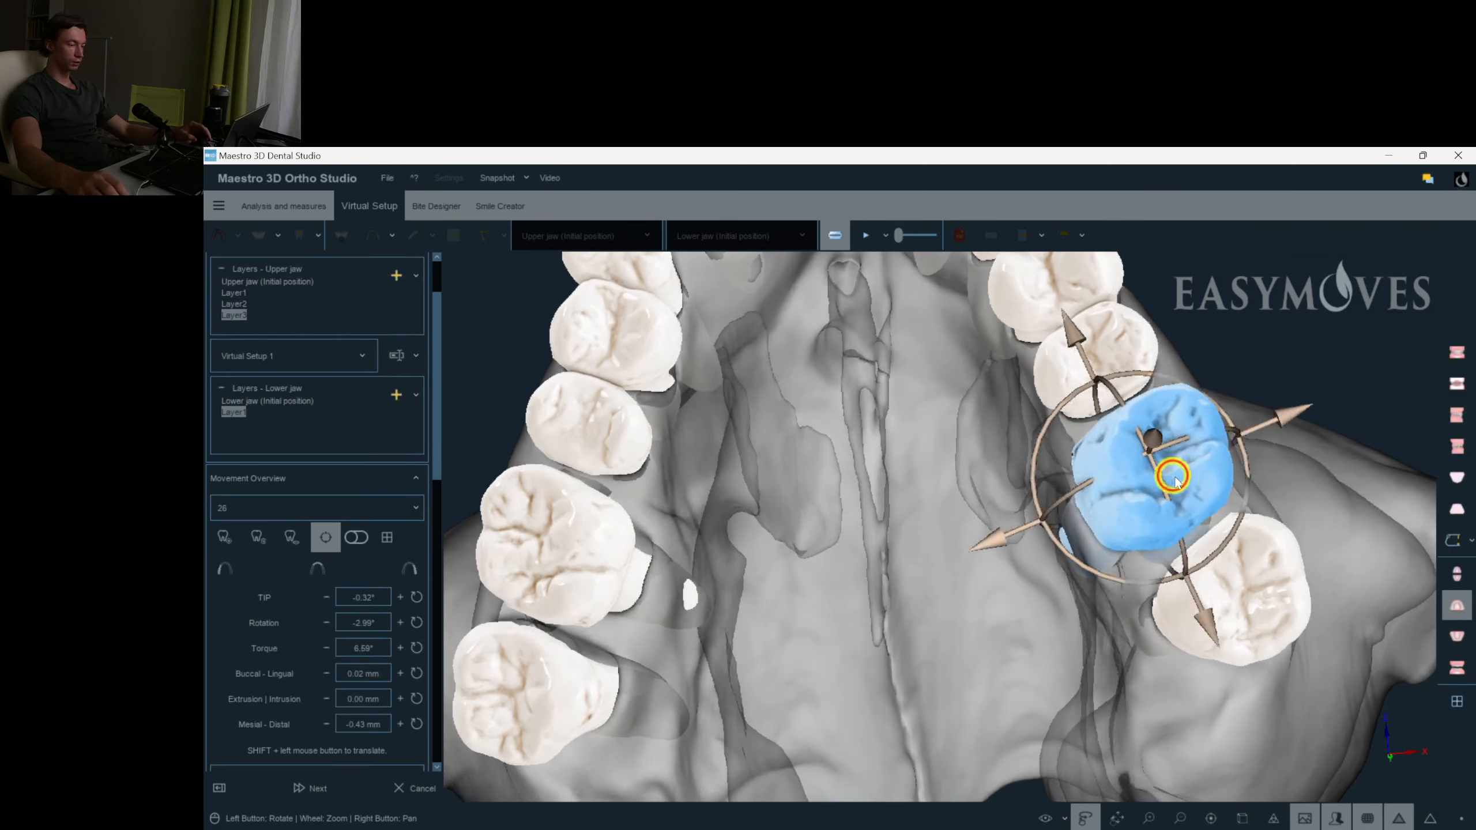
drag(1172, 478, 1171, 536)
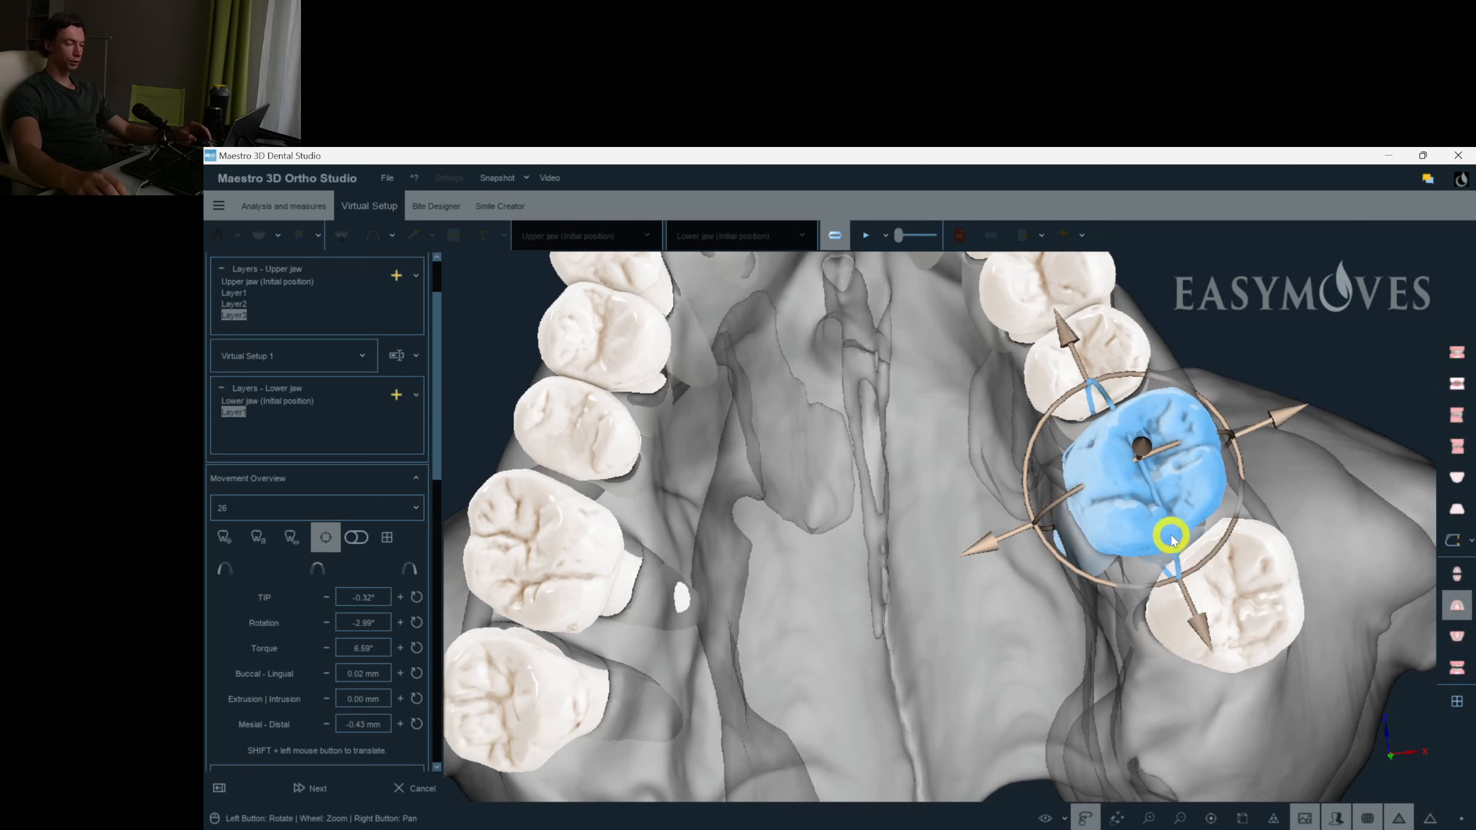
click(417, 279)
click(468, 384)
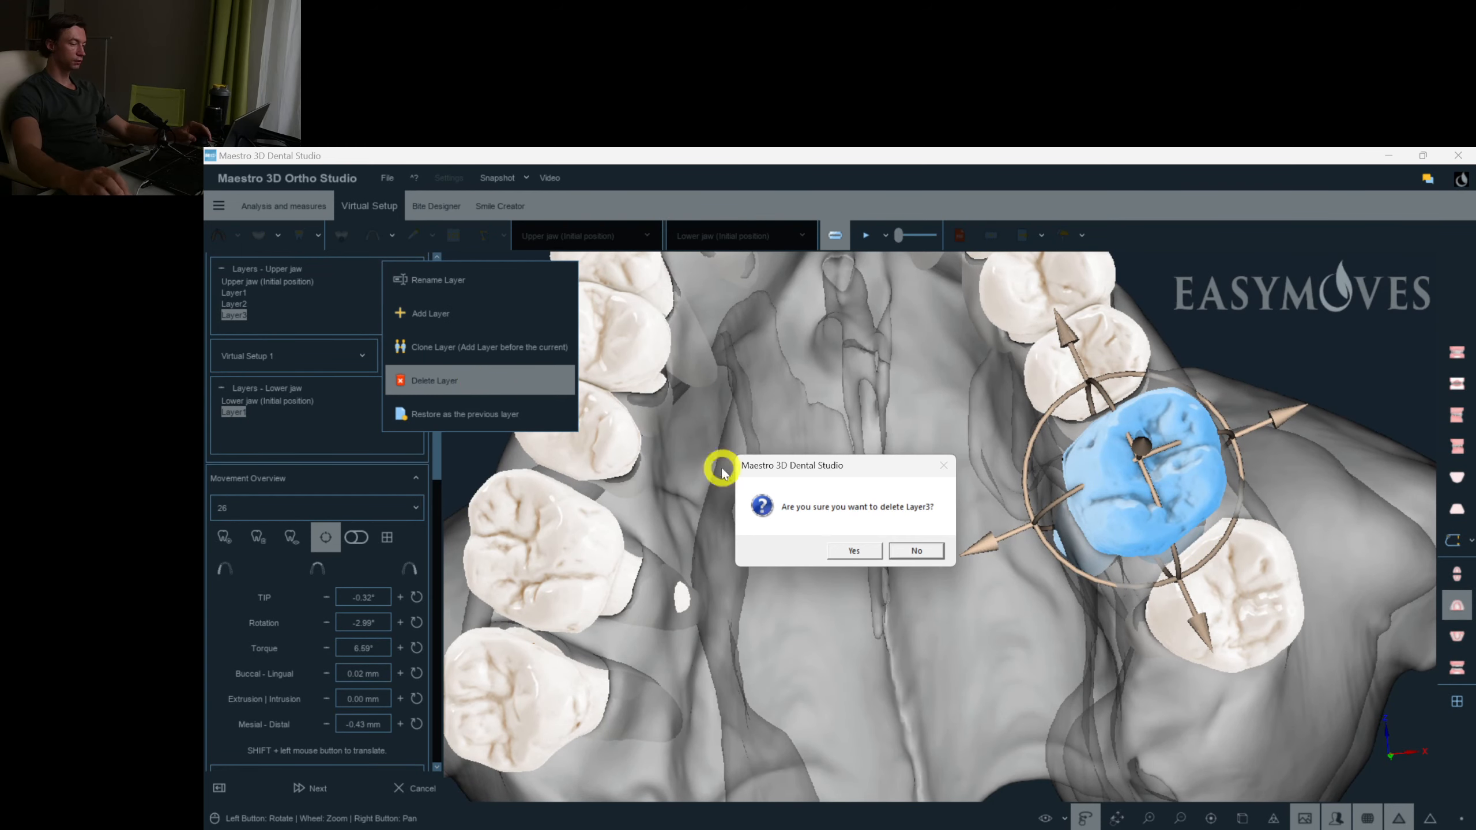
click(871, 559)
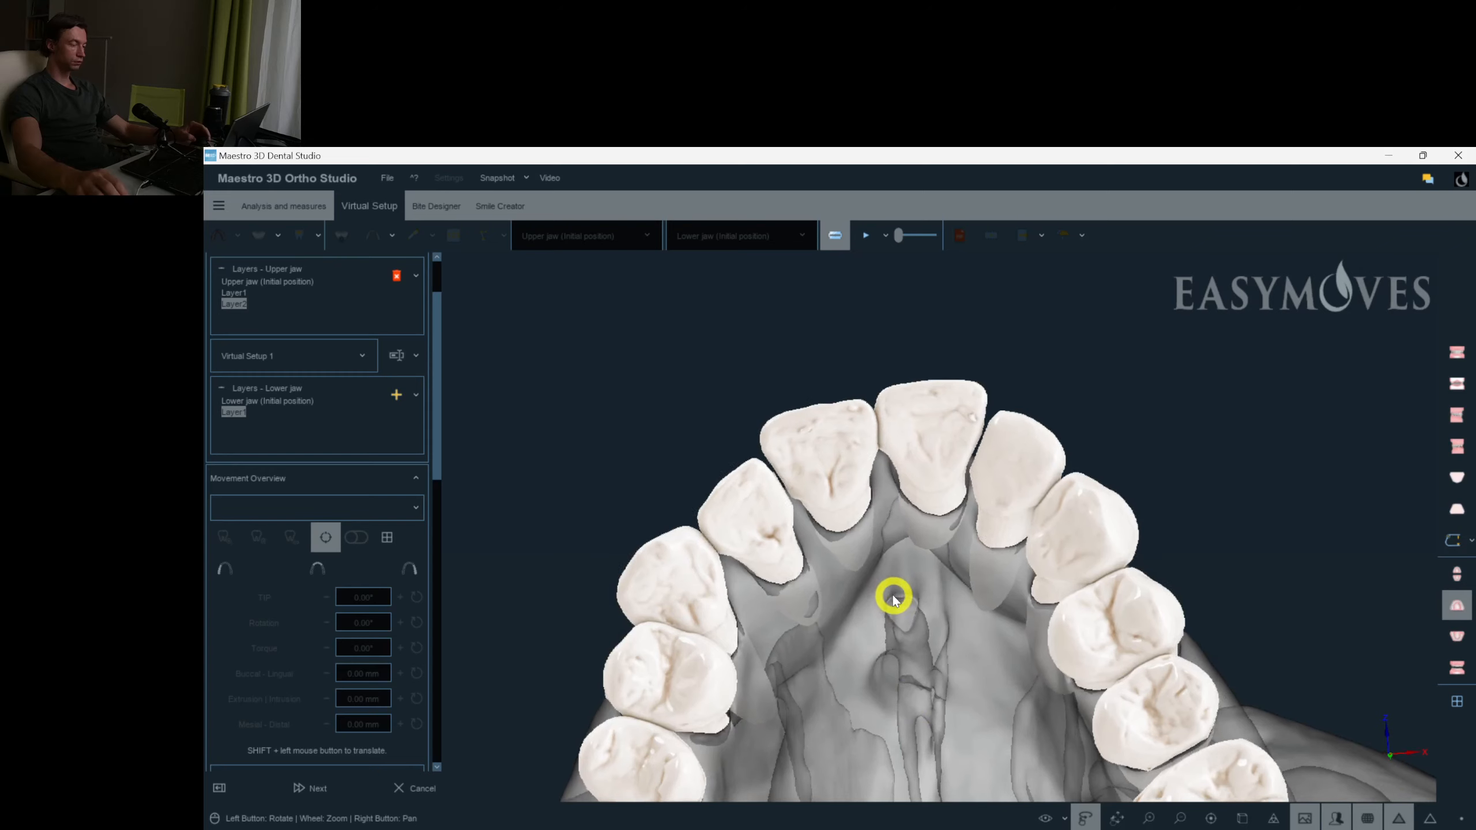
Torque the upper right central incisor to about 5.5° and the upper left lateral incisor to about 4.7°.
click(781, 521)
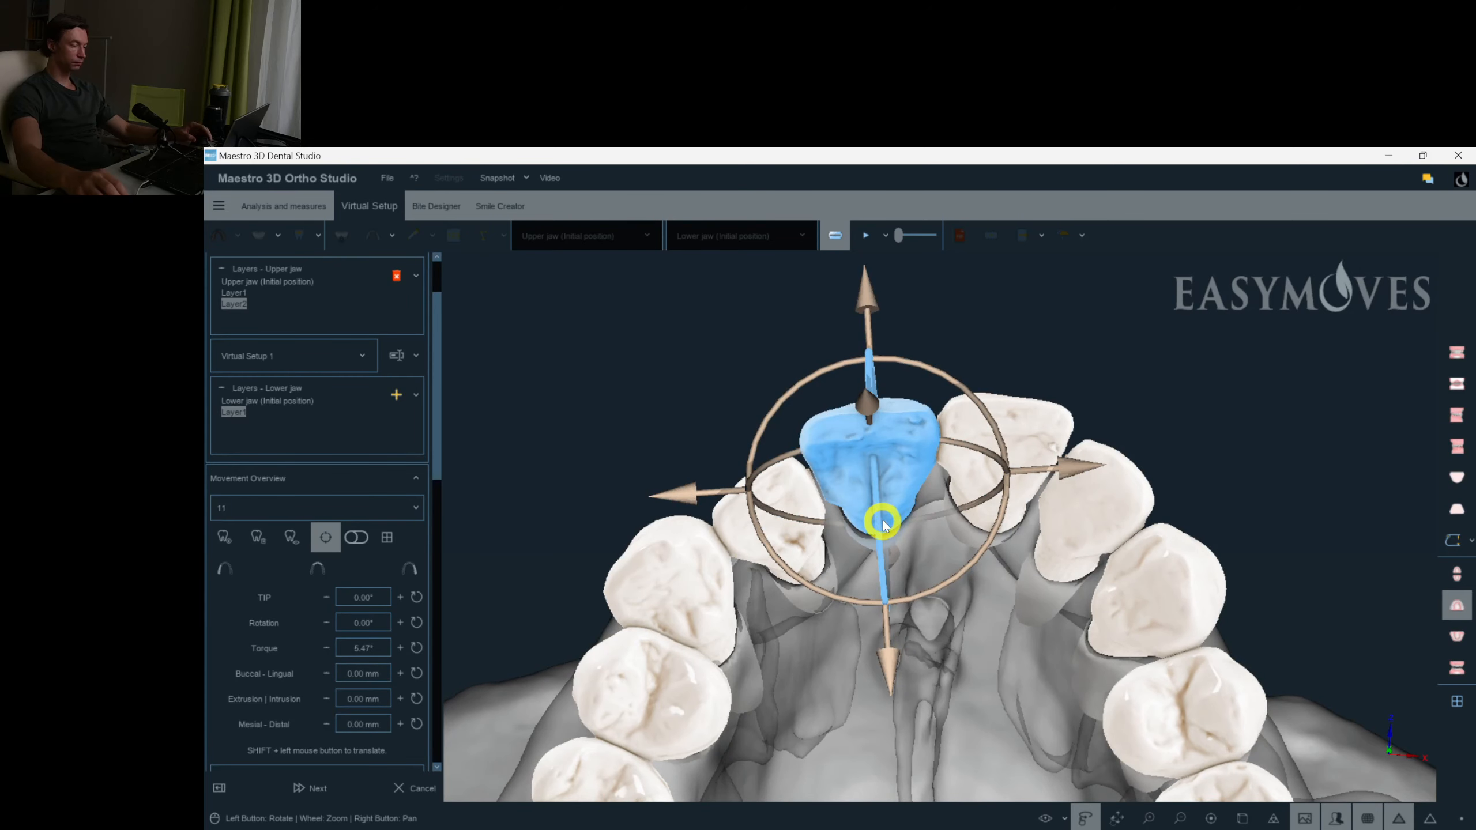
click(1093, 499)
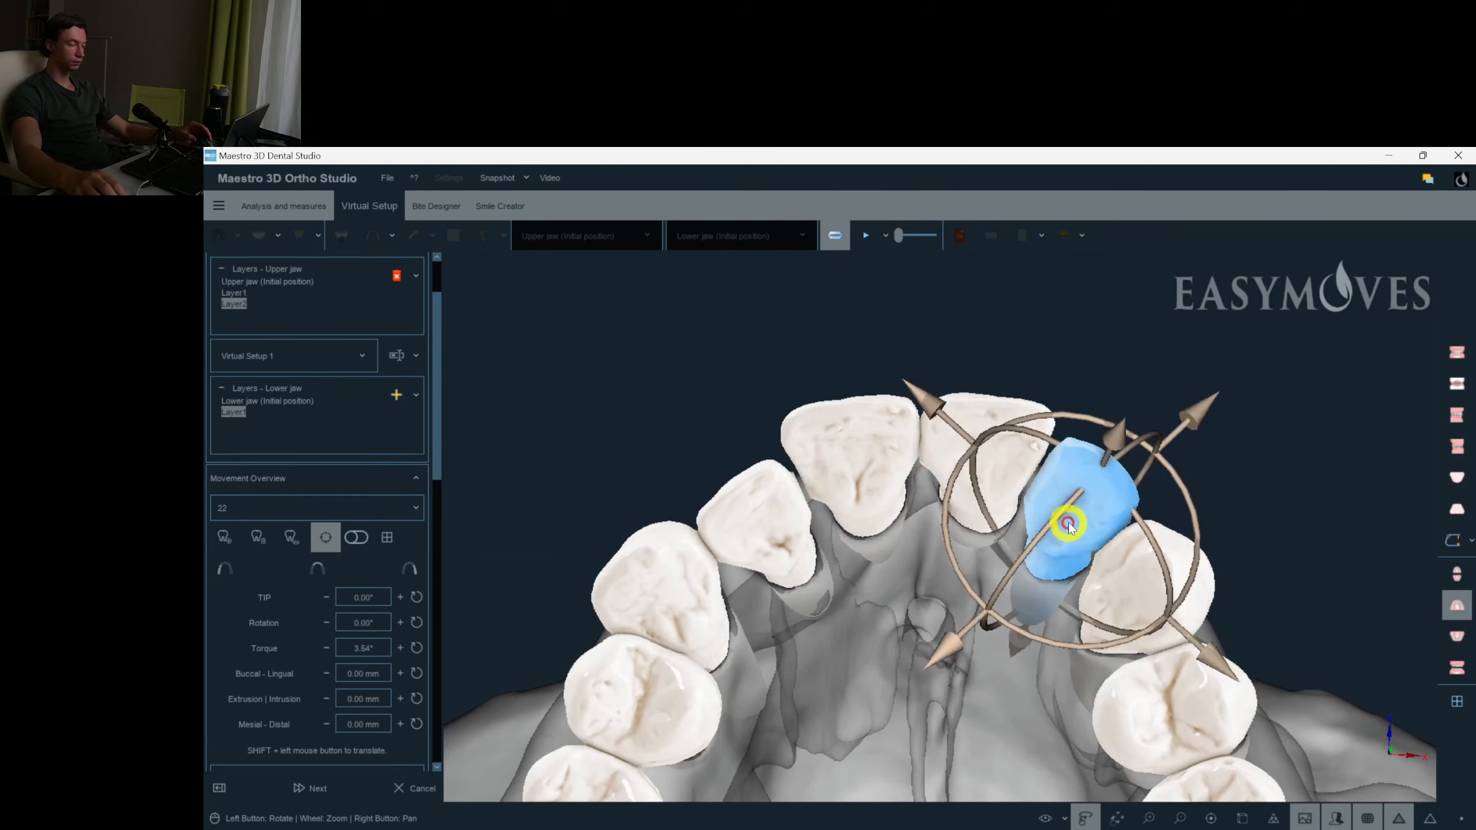
drag(1052, 529, 1048, 532)
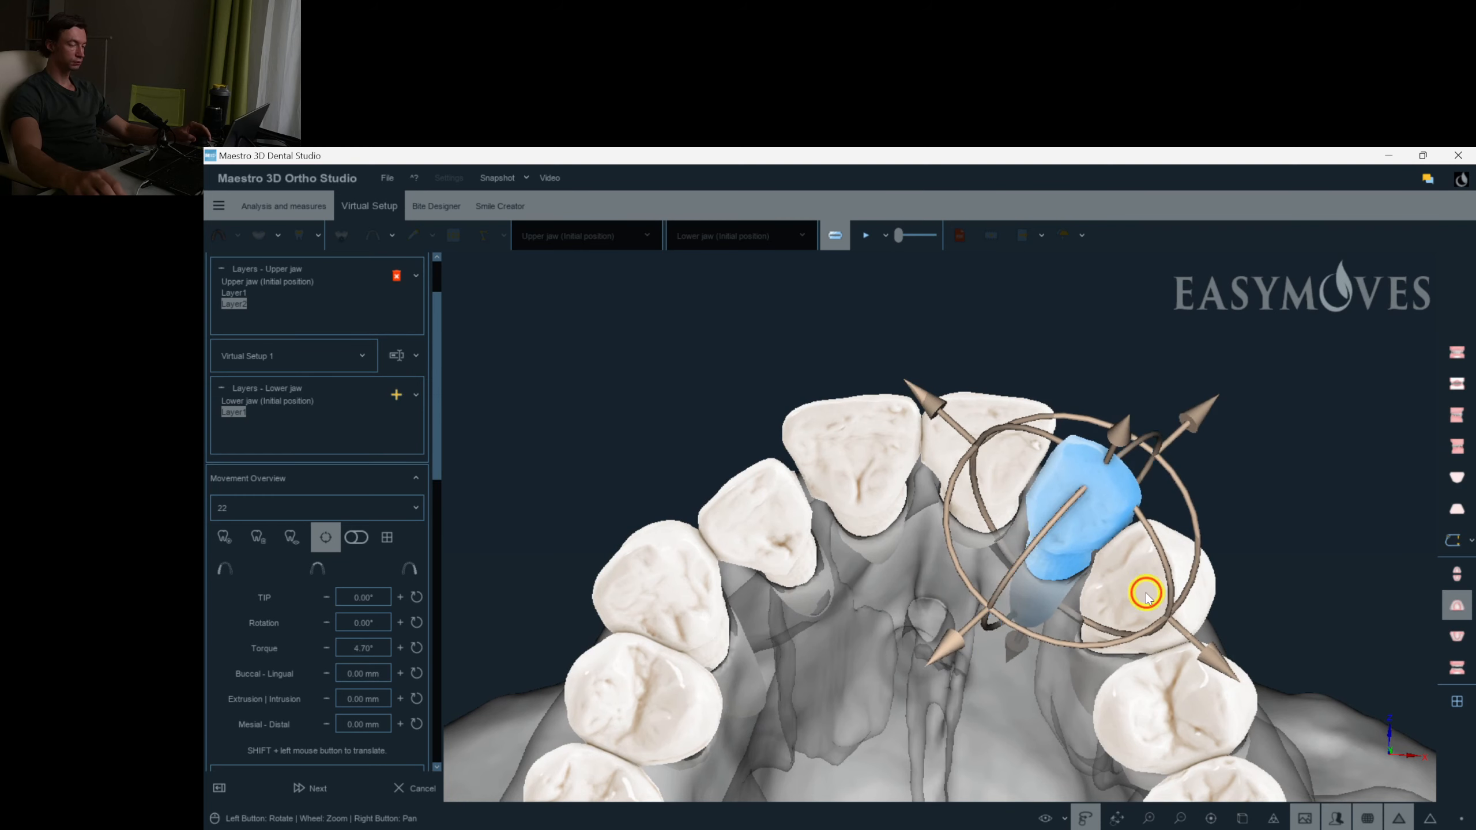
Adjust the torque of both upper canines, the right one to about 4.3°, and of the upper right lateral incisor.
click(1146, 596)
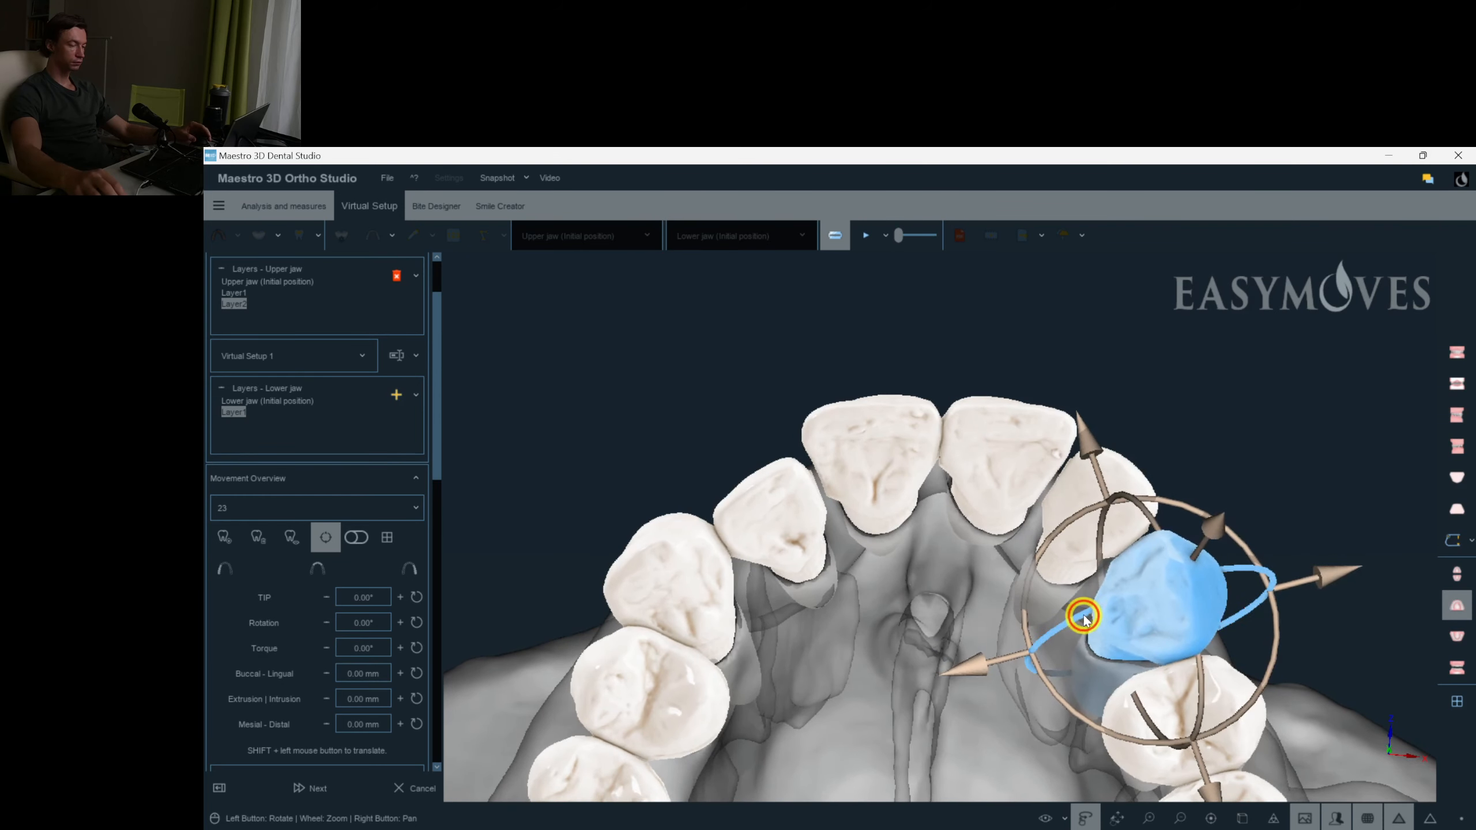
click(698, 584)
drag(767, 504, 772, 509)
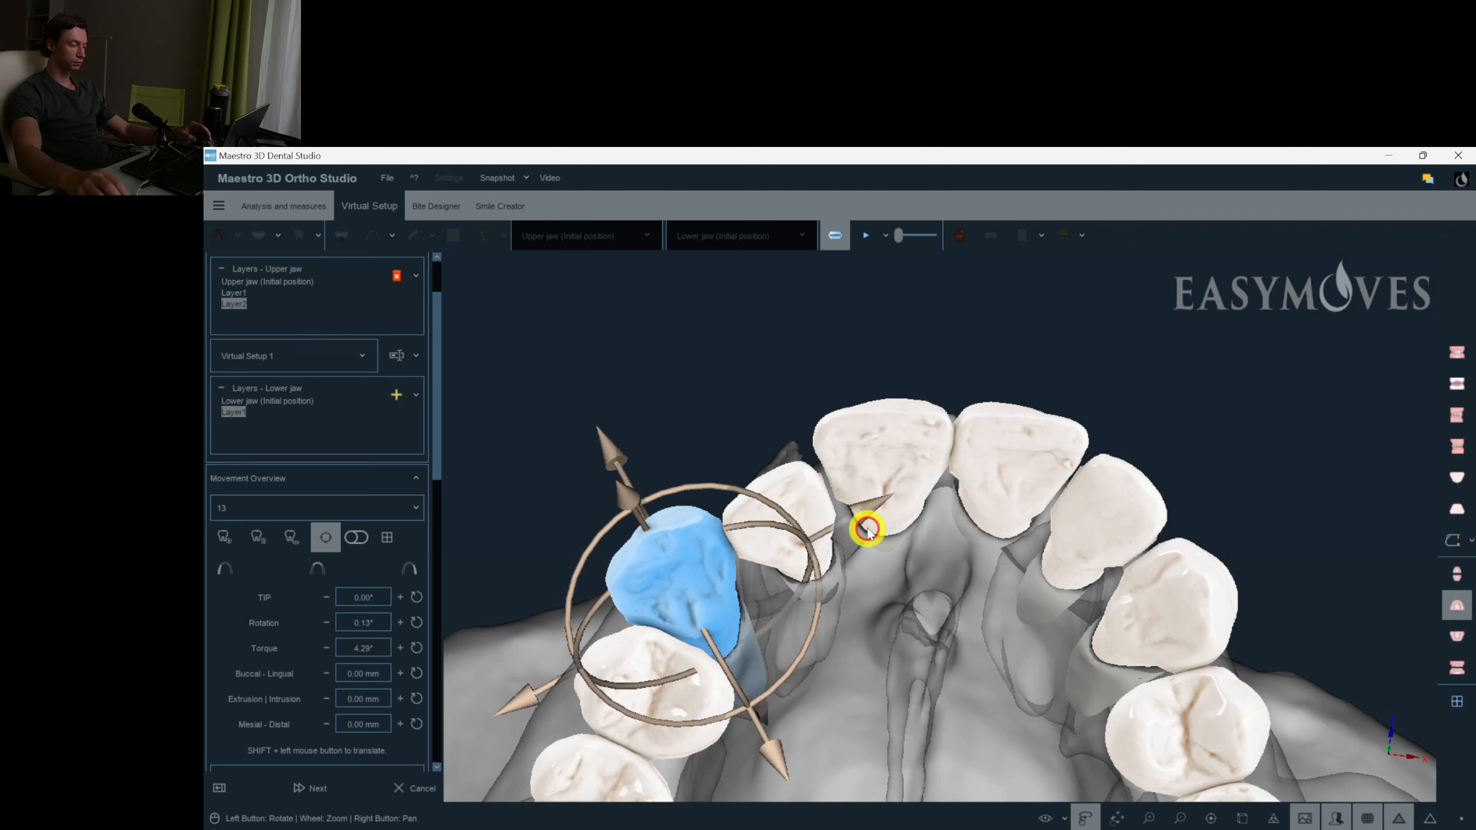
click(828, 511)
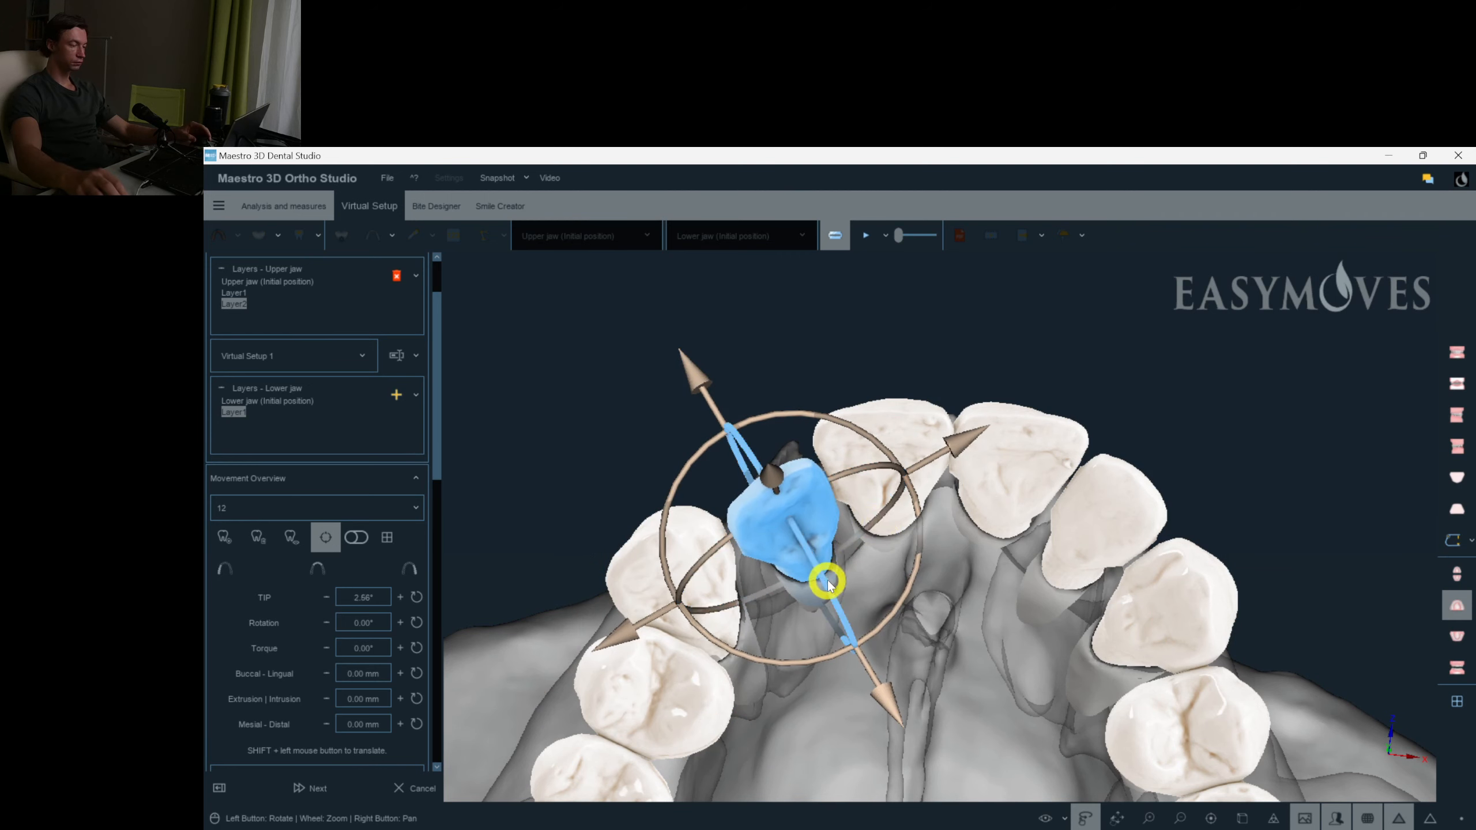
click(906, 633)
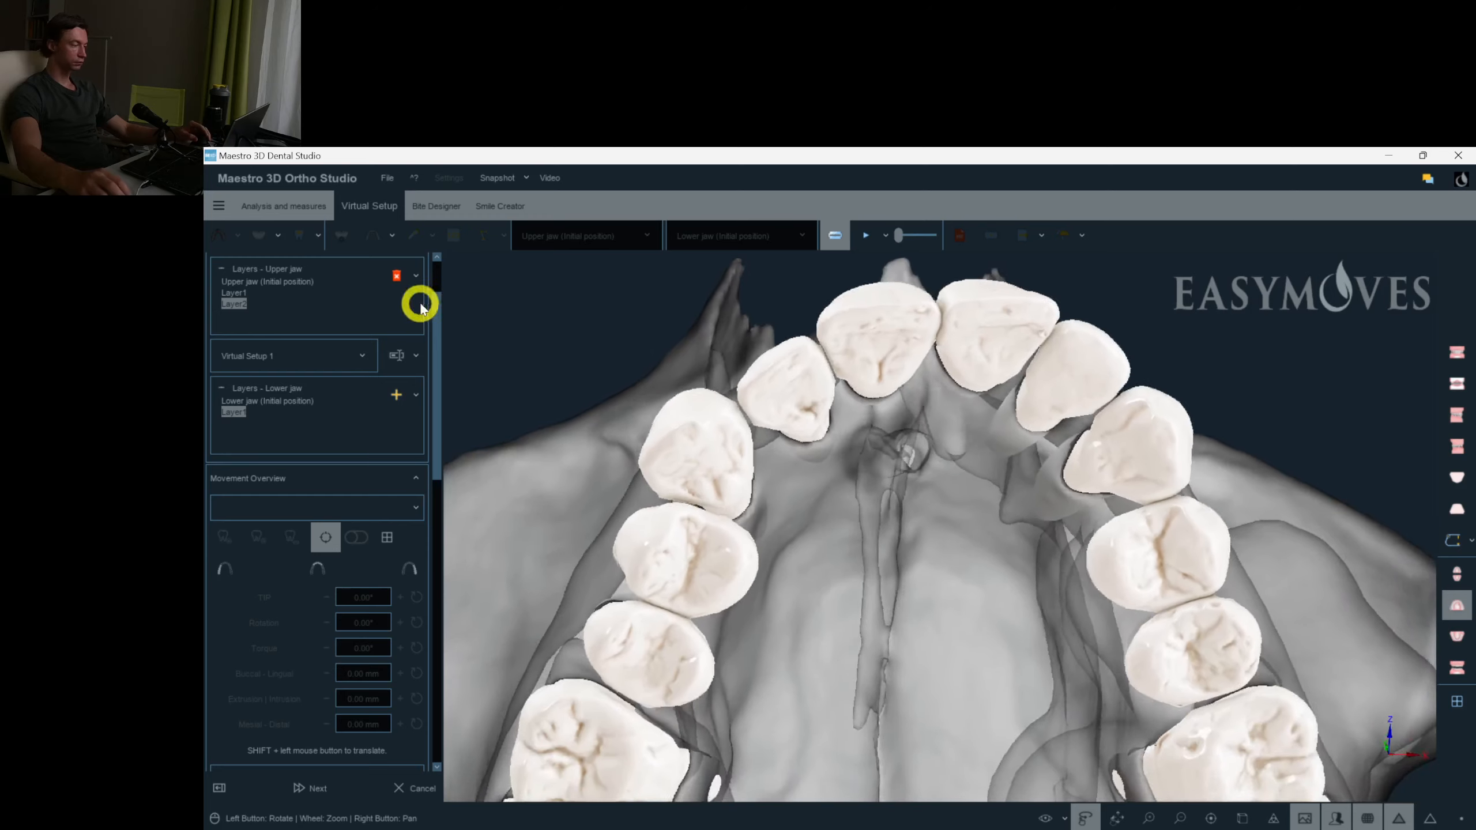
Add a third movement layer for the upper jaw and reposition the upper left first molar in it.
click(416, 276)
click(449, 313)
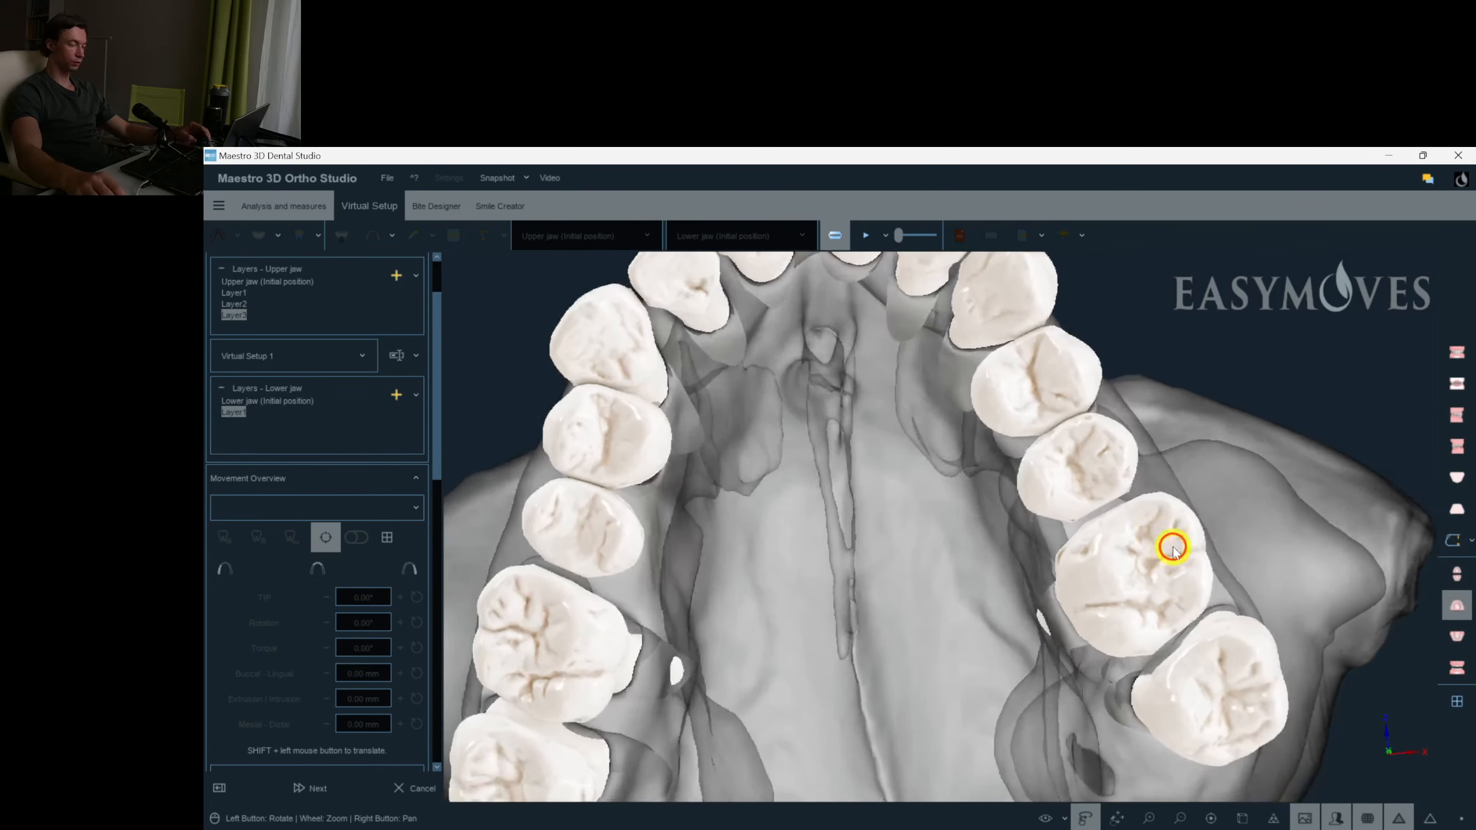
click(1145, 561)
scroll(1160, 566, up, 3)
drag(1160, 567, 1129, 638)
drag(1097, 530, 1106, 484)
click(1236, 583)
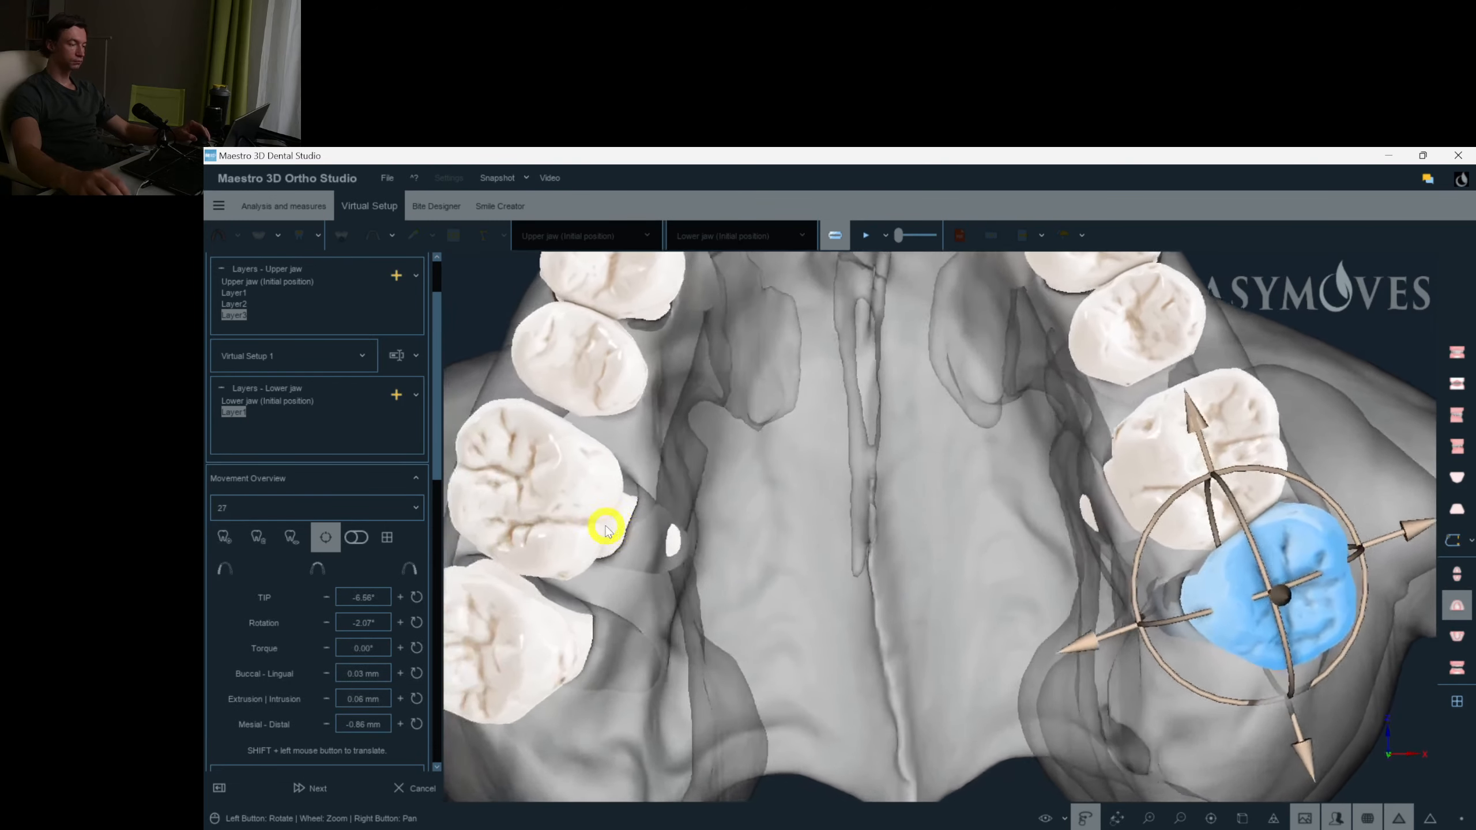
Tip the upper right first molar to about -3.3° and shift it to about -0.98 mm mesio-distally and 0.34 mm bucco-lingually.
click(606, 525)
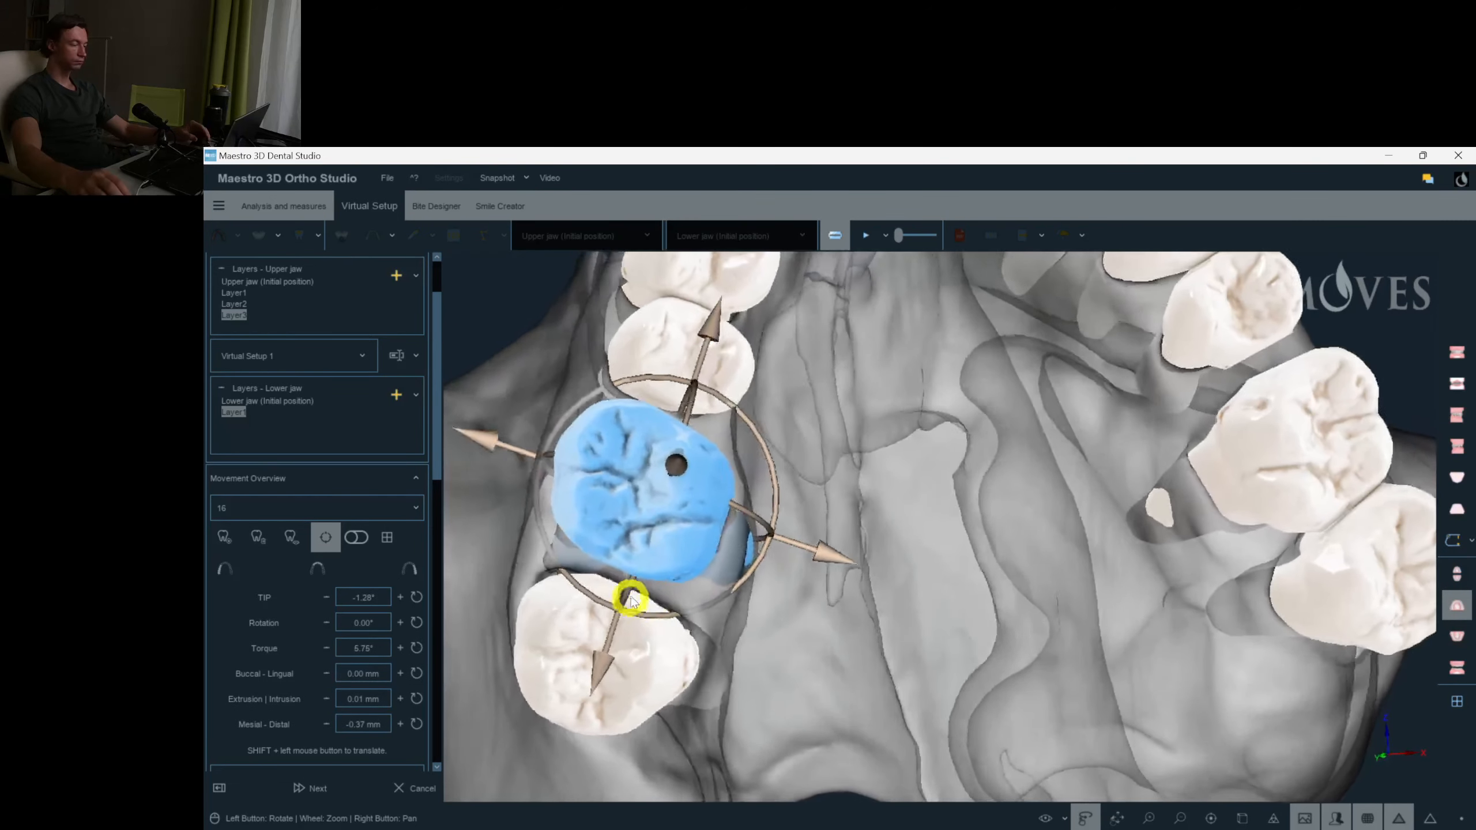
drag(632, 595, 606, 677)
drag(829, 569, 821, 565)
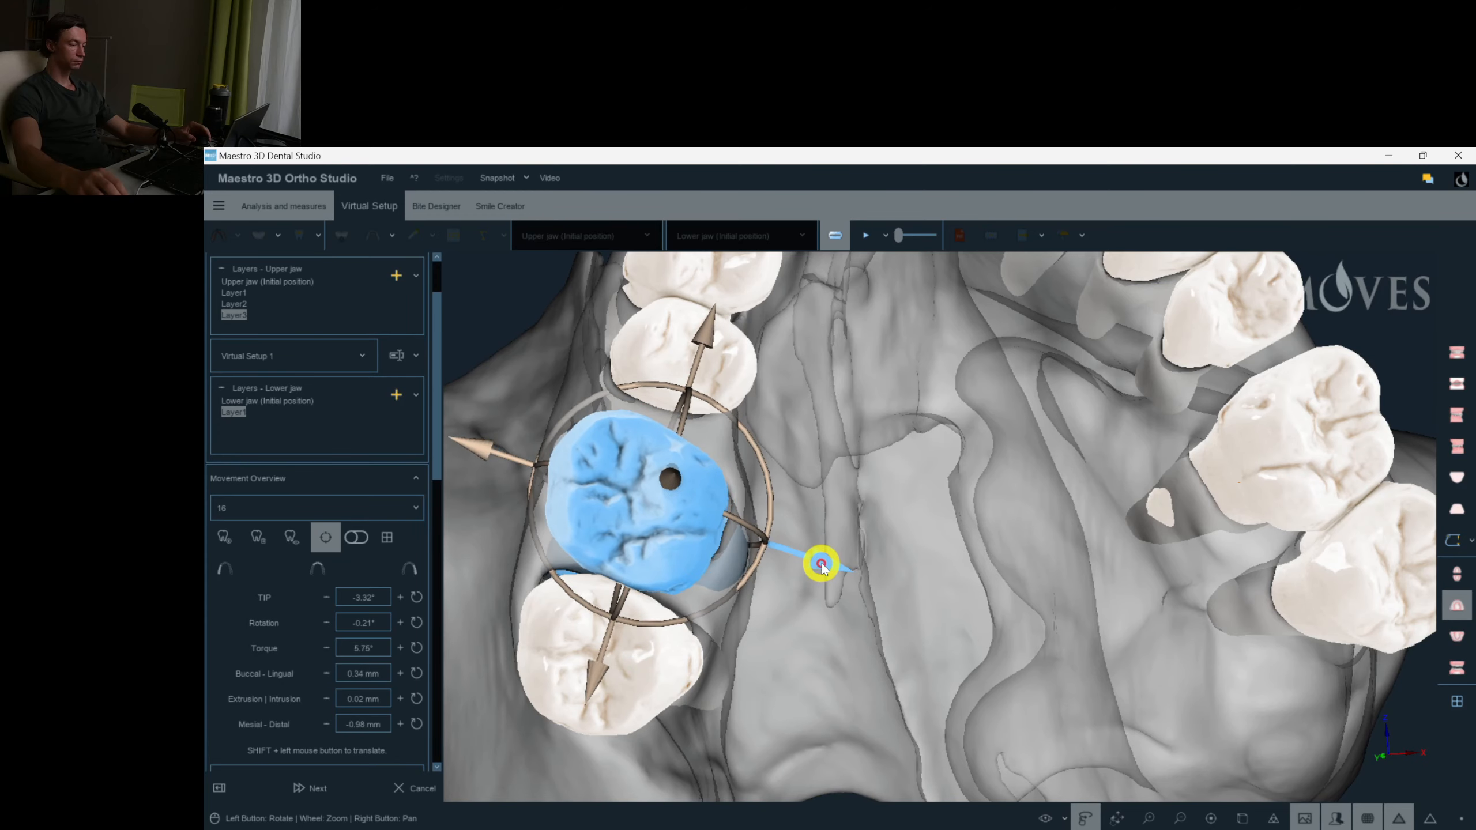
Tip the upper right second premolar by about -3.4° and torque it by about 3.6°.
drag(1317, 464, 692, 428)
click(704, 429)
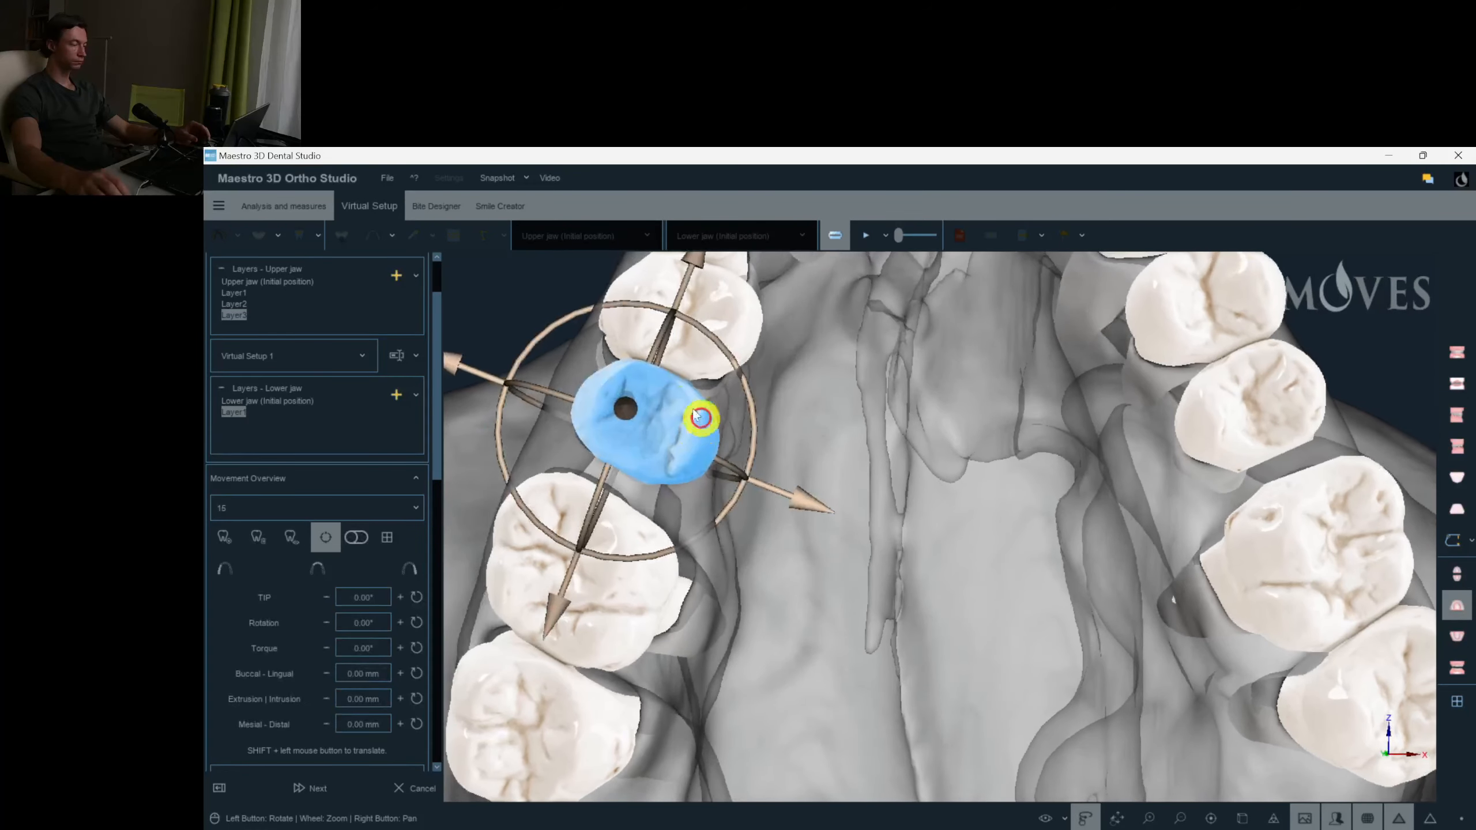
drag(660, 364, 655, 365)
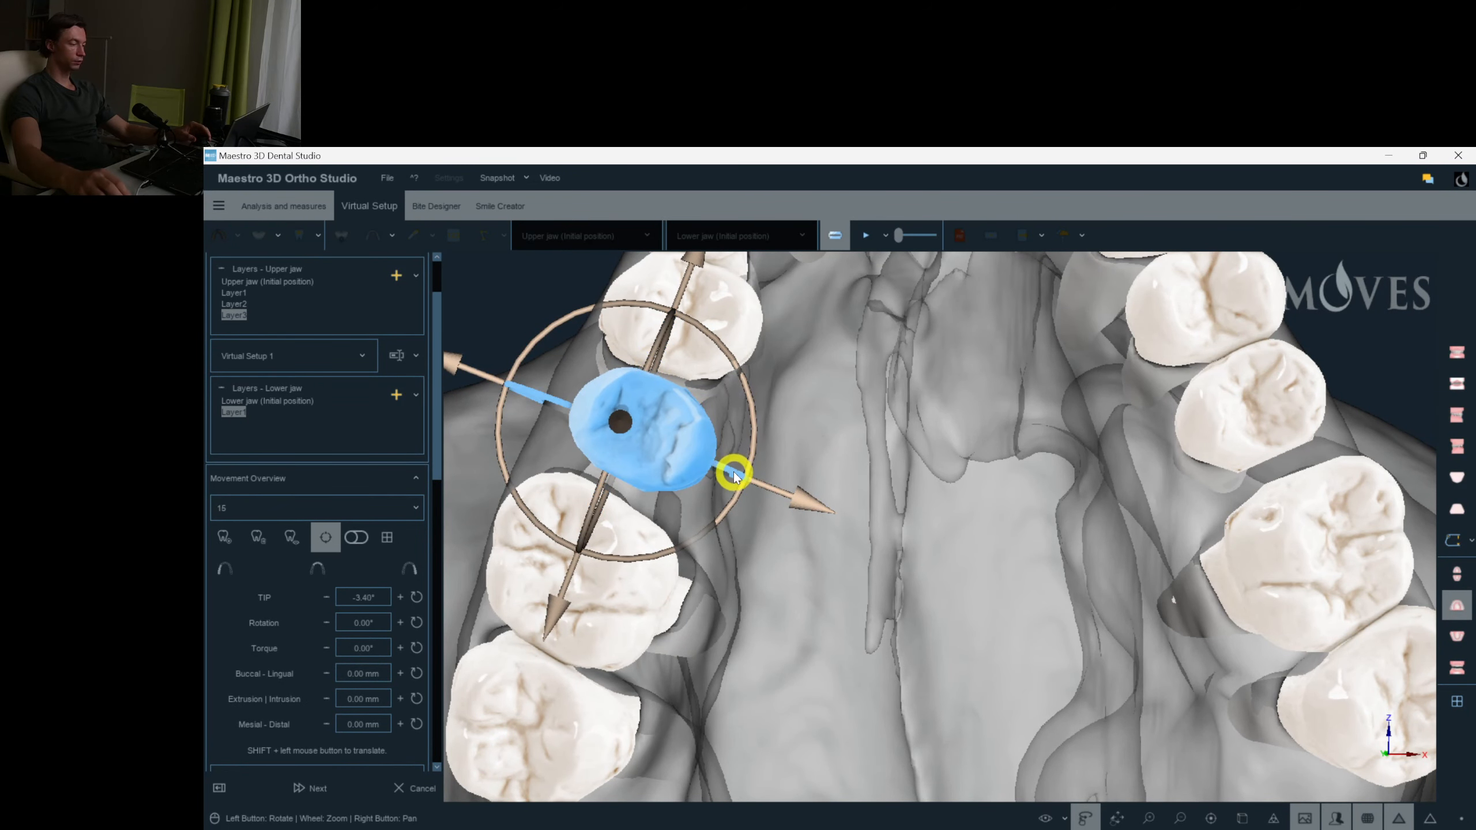
drag(734, 477, 728, 472)
Torque the upper left second premolar by about 4.7°, tip it about -2.2°, rotate it about -1.8° and shift it about -0.25 mm mesio-distally.
click(1242, 445)
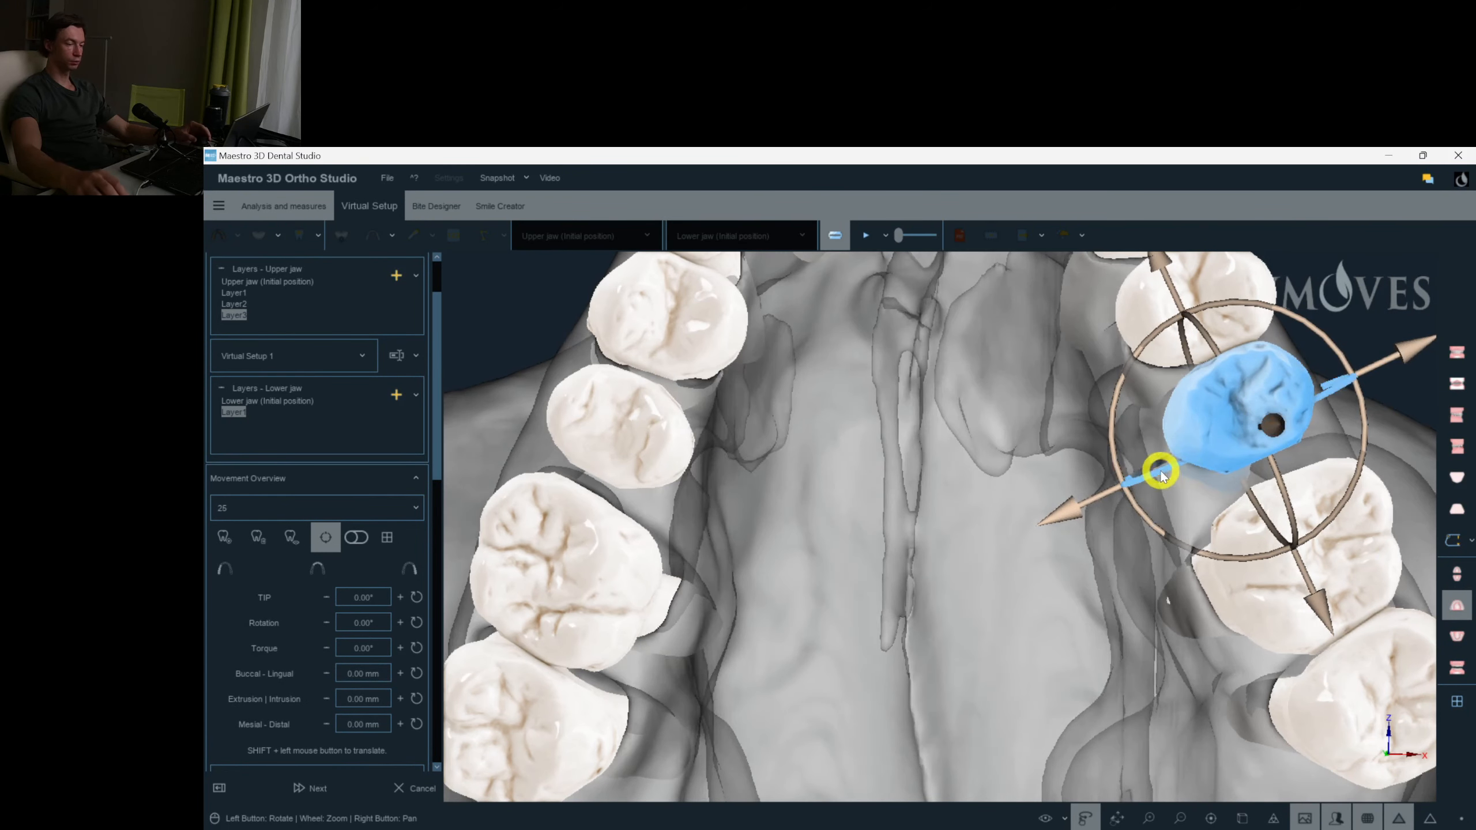
drag(1170, 474, 1278, 478)
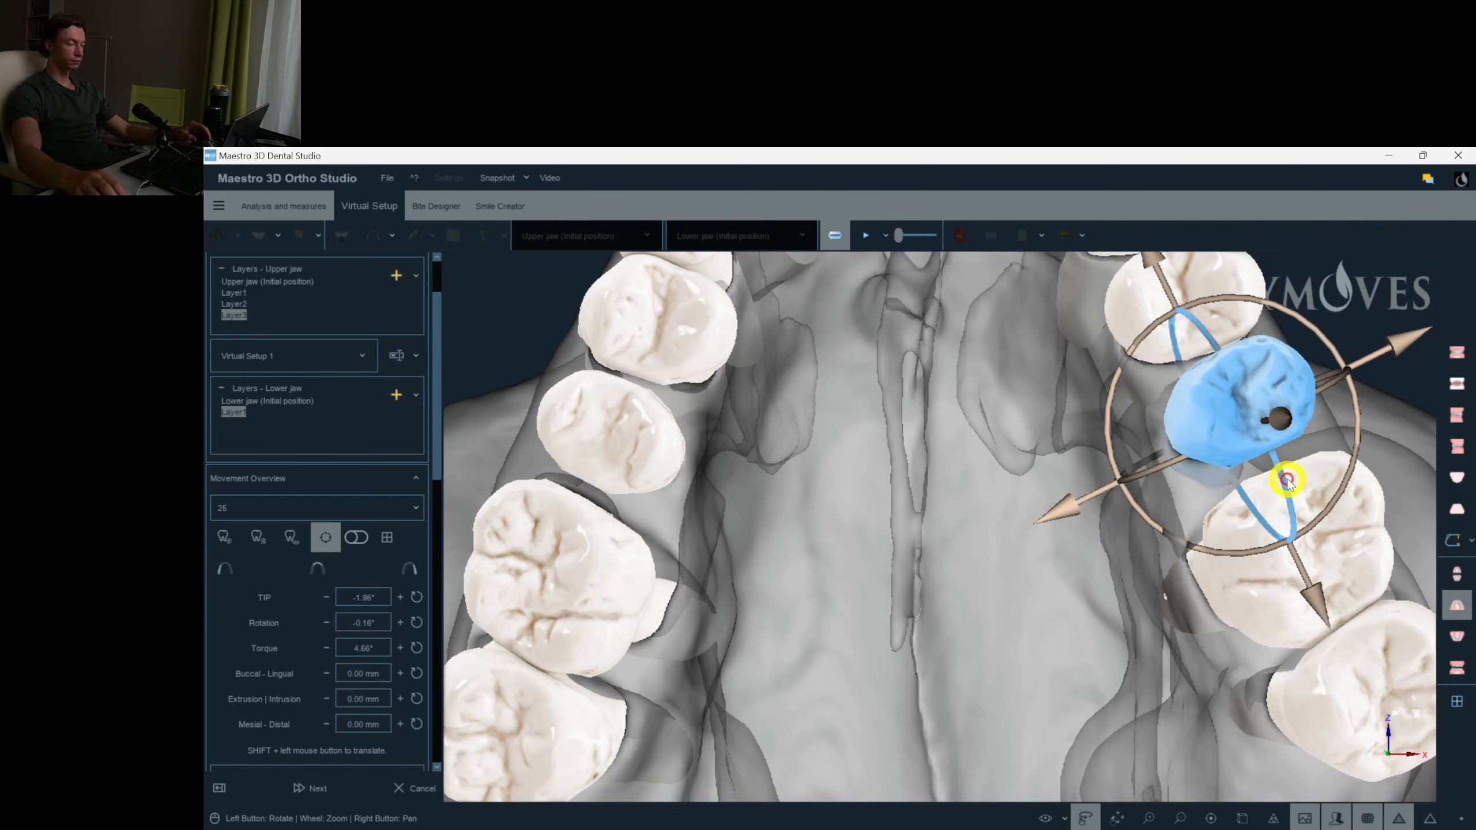
drag(1314, 602, 1318, 606)
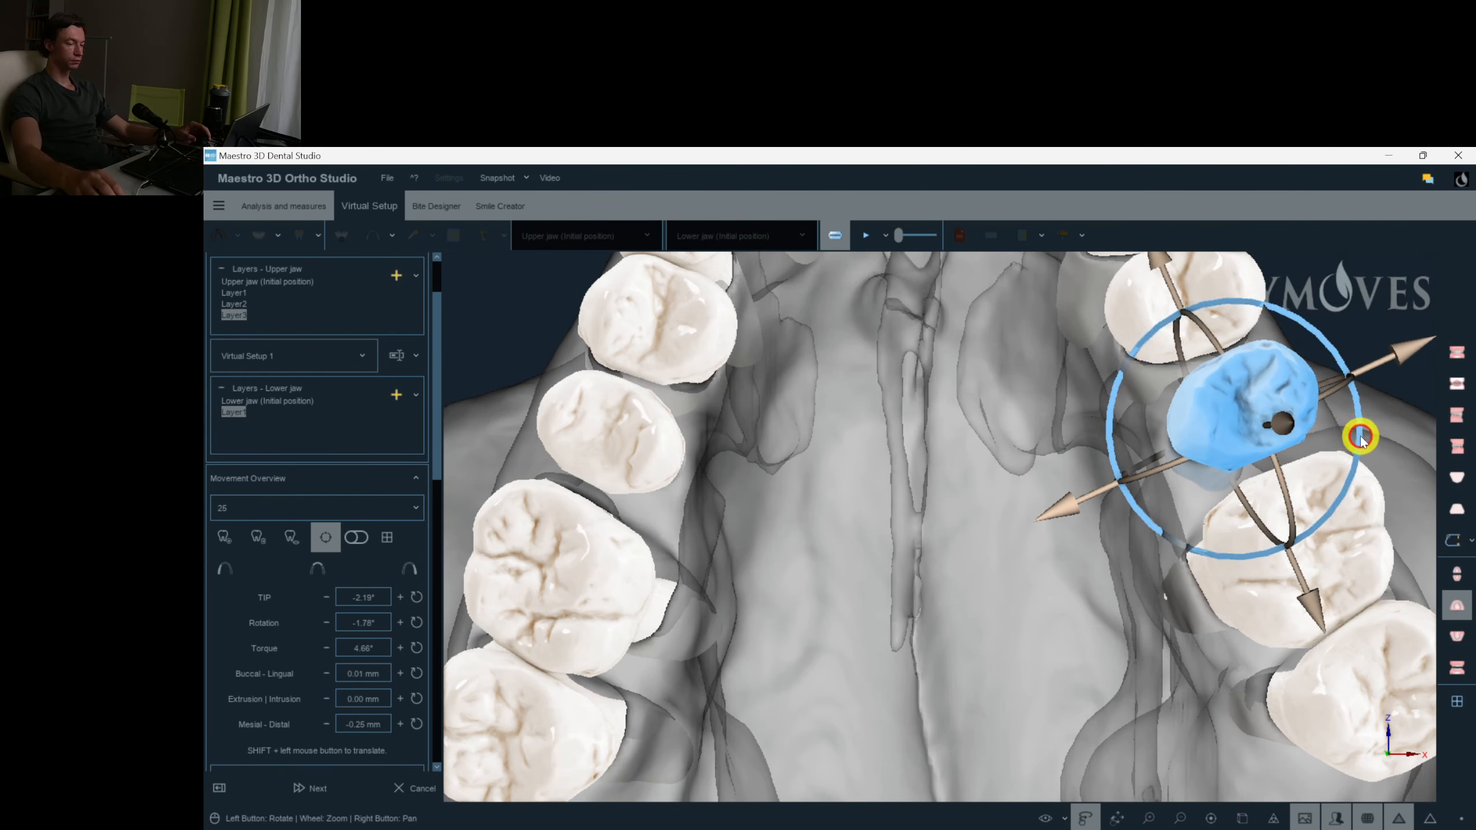
Shift the upper right second premolar by about -0.26 mm mesio-distally.
click(593, 477)
drag(551, 600, 541, 609)
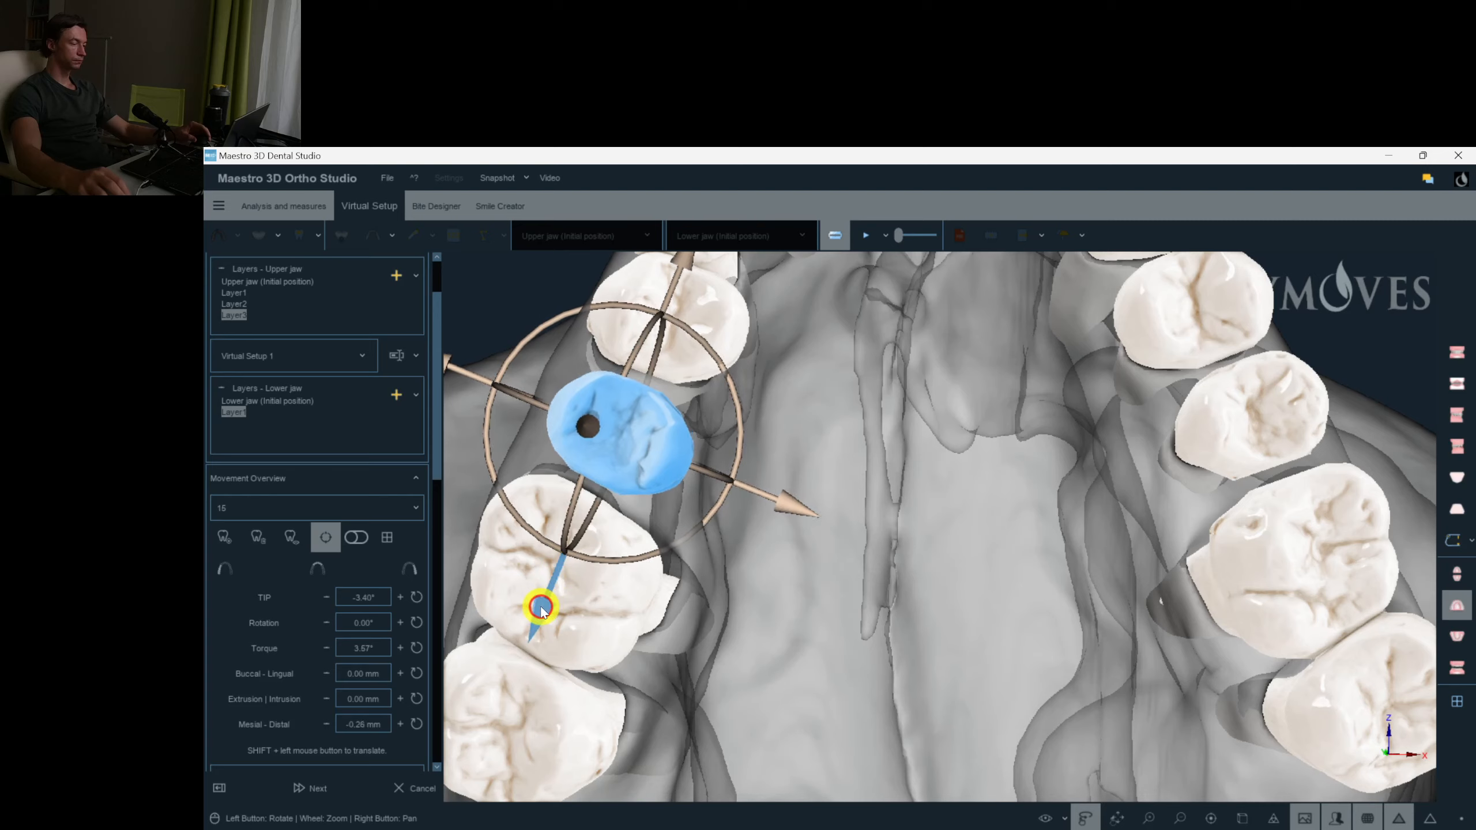
Torque the upper right lateral incisor to about 8.9° and adjust the upper right canine.
drag(830, 533, 873, 438)
click(872, 438)
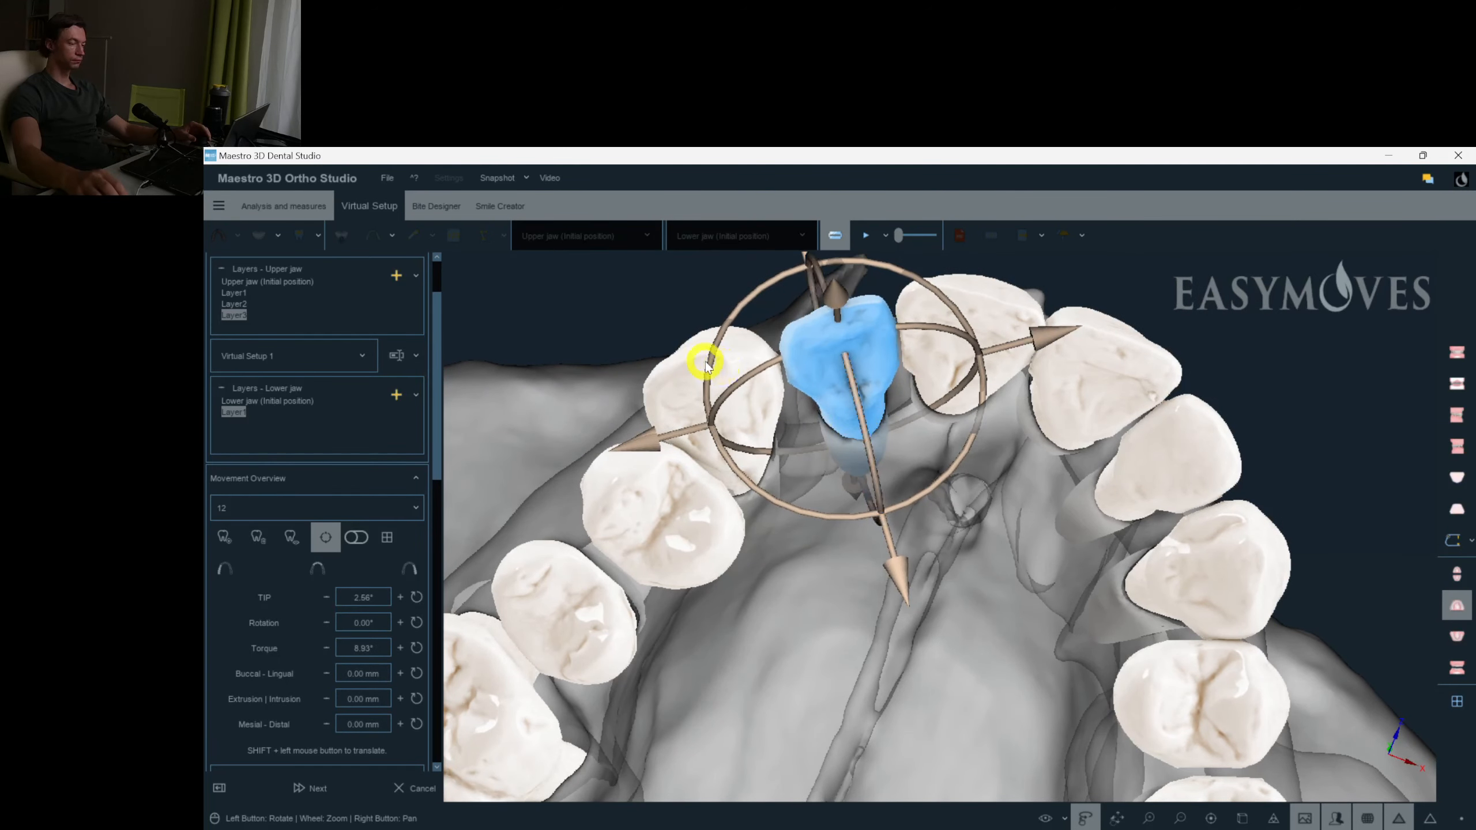
click(733, 433)
drag(730, 464, 729, 472)
Rotate the upper left central incisor about -3.7° and torque it about 5.1°.
drag(1101, 429, 1012, 429)
click(1026, 382)
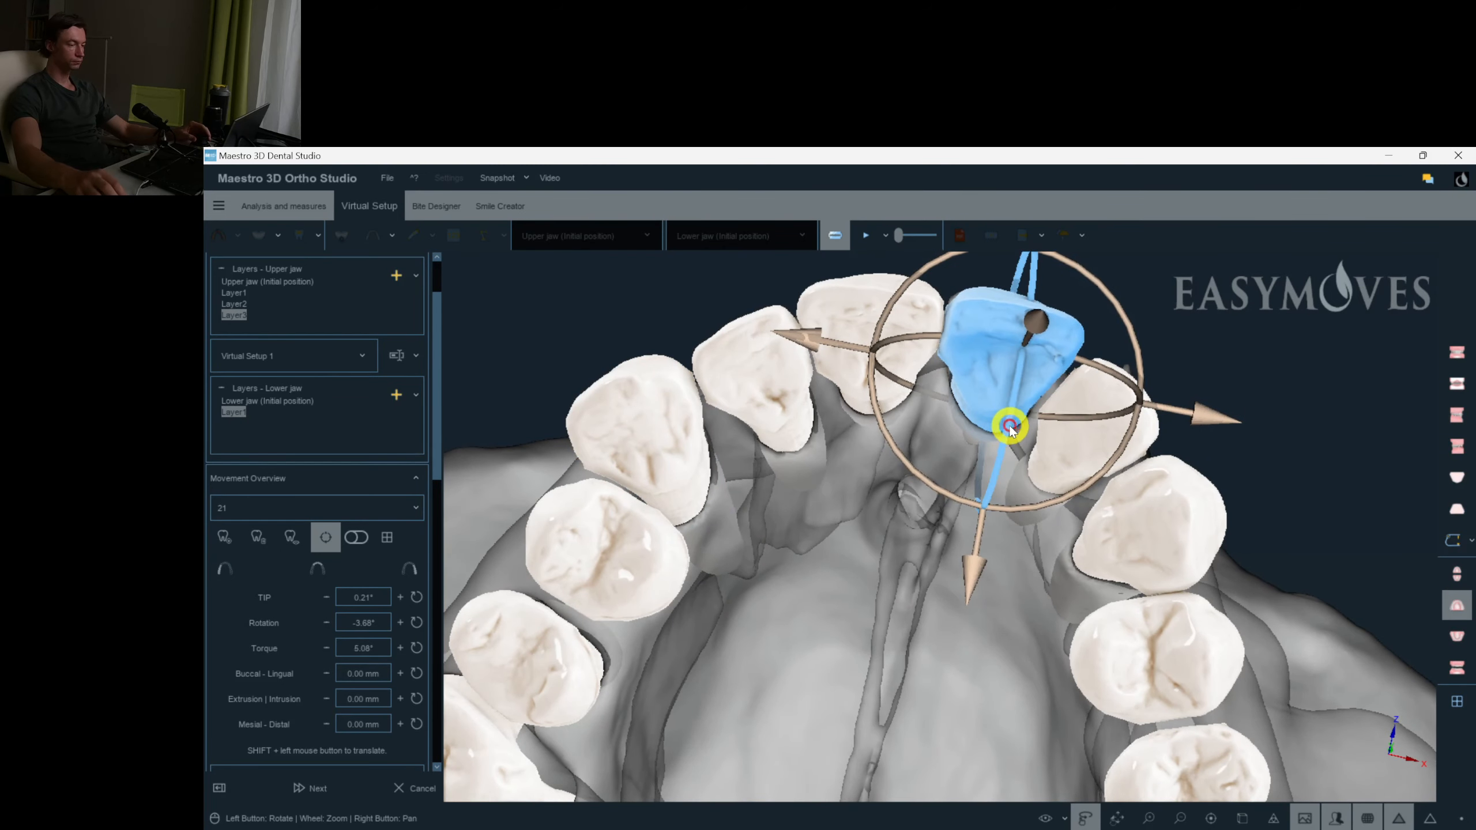
Adjust the upper left lateral incisor and torque the upper left canine about 3.0°.
click(1100, 420)
drag(1067, 443, 1068, 445)
click(1173, 504)
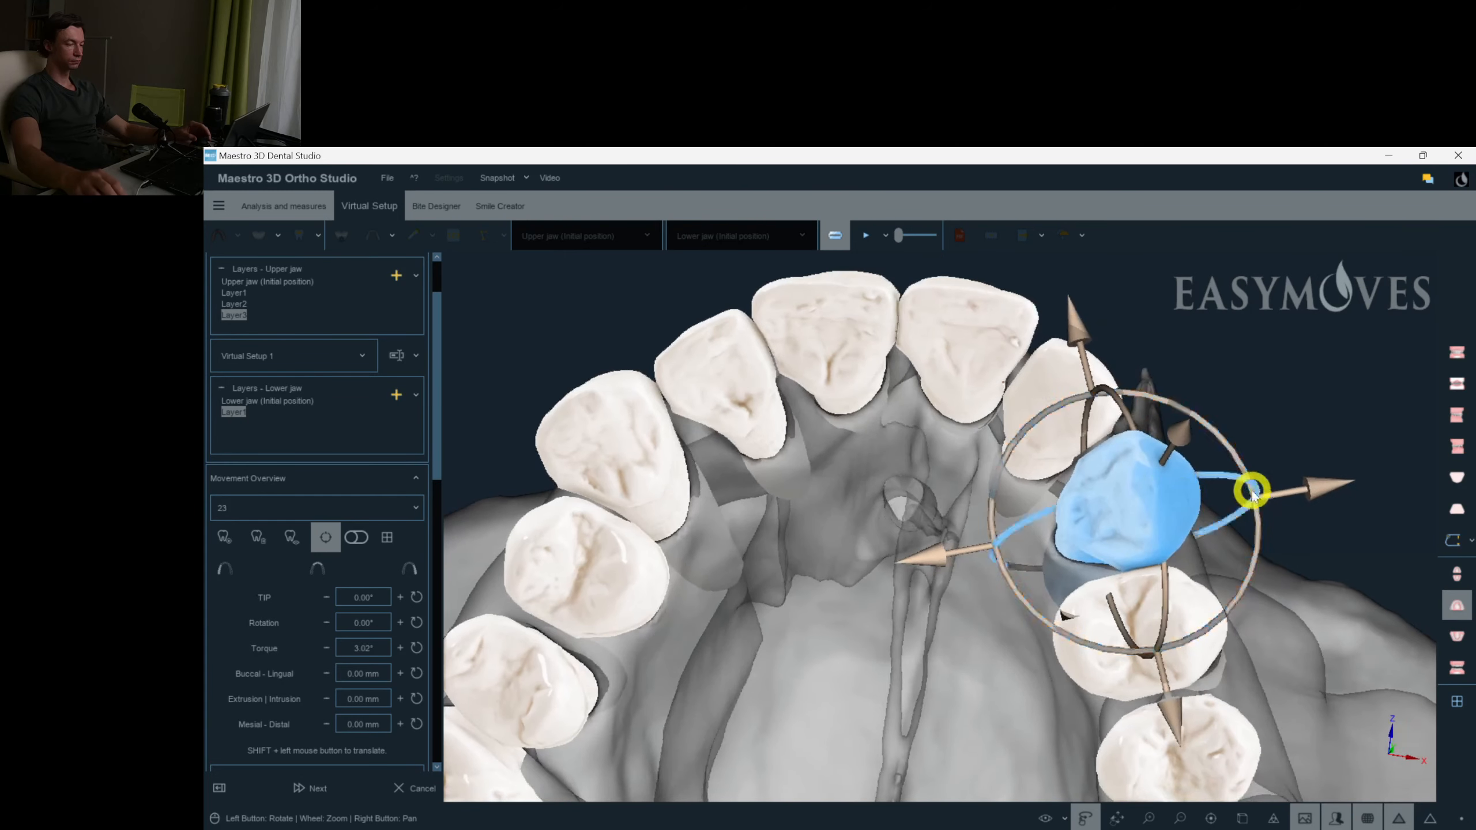
click(1289, 439)
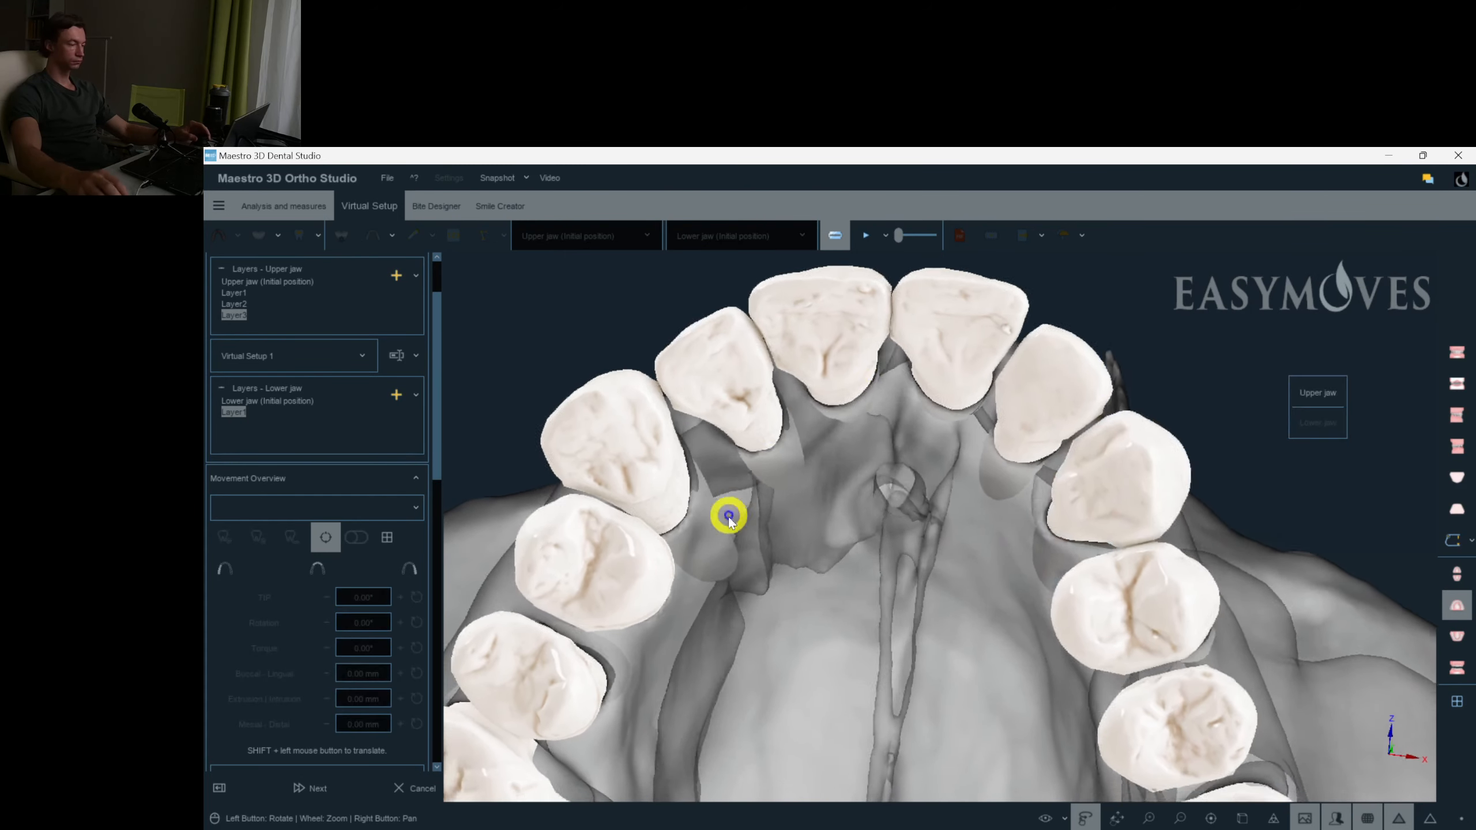
Add Layer4 to the upper jaw and set the upper left second premolar to about -3.6° tip, -4.6° rotation and -0.82 mm mesio-distal shift.
click(396, 277)
drag(930, 477, 983, 504)
click(1183, 482)
scroll(1146, 559, up, 1)
mouse_move(1148, 563)
mouse_down()
mouse_move(1243, 675)
mouse_move(1245, 719)
mouse_move(1200, 646)
mouse_up()
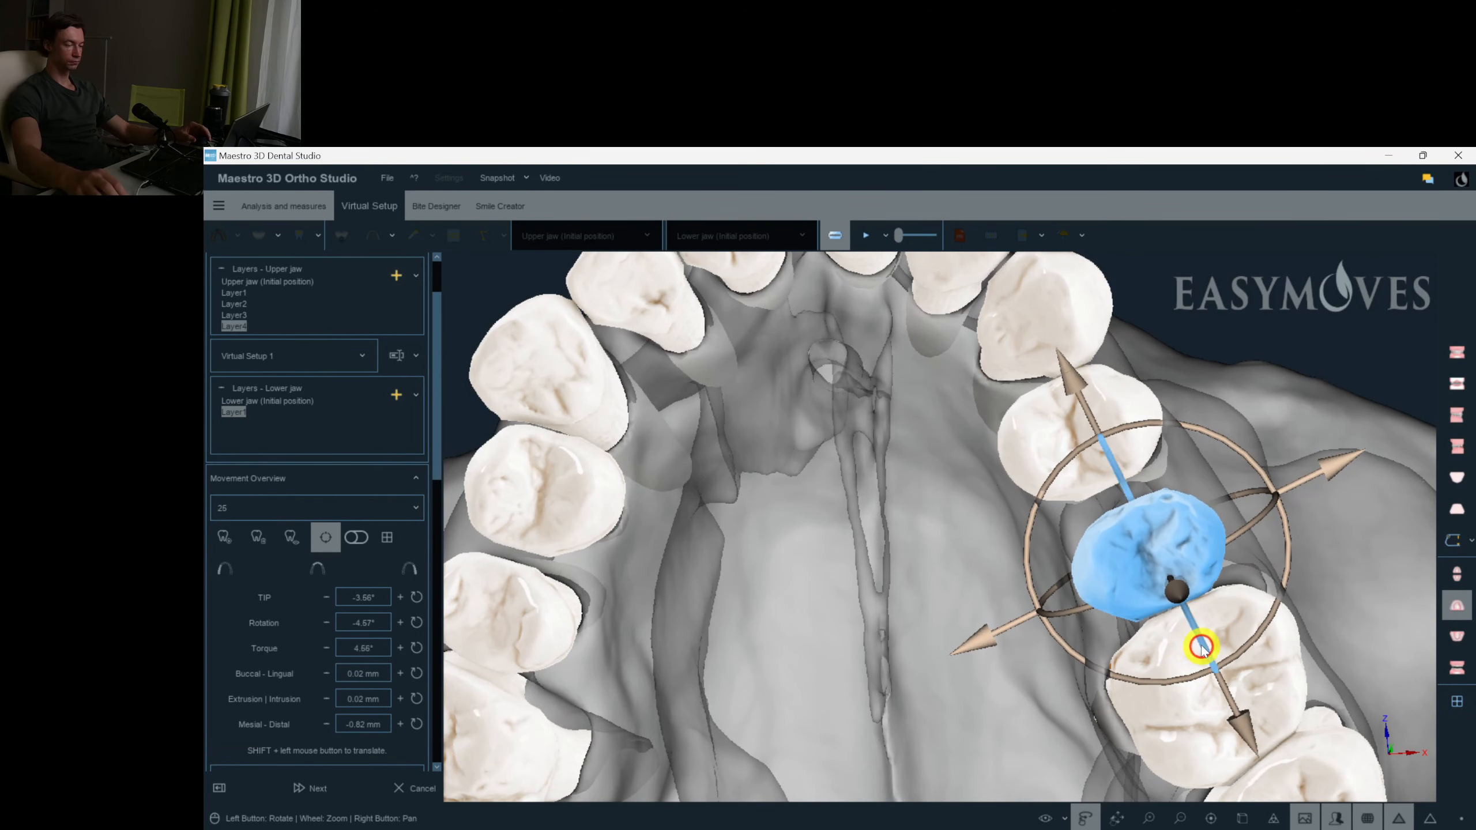
drag(1338, 472, 1347, 468)
drag(947, 536, 1022, 527)
Tip the upper left first premolar about -1.4°, torque it about 3.0° and shift it along the arch.
click(1173, 448)
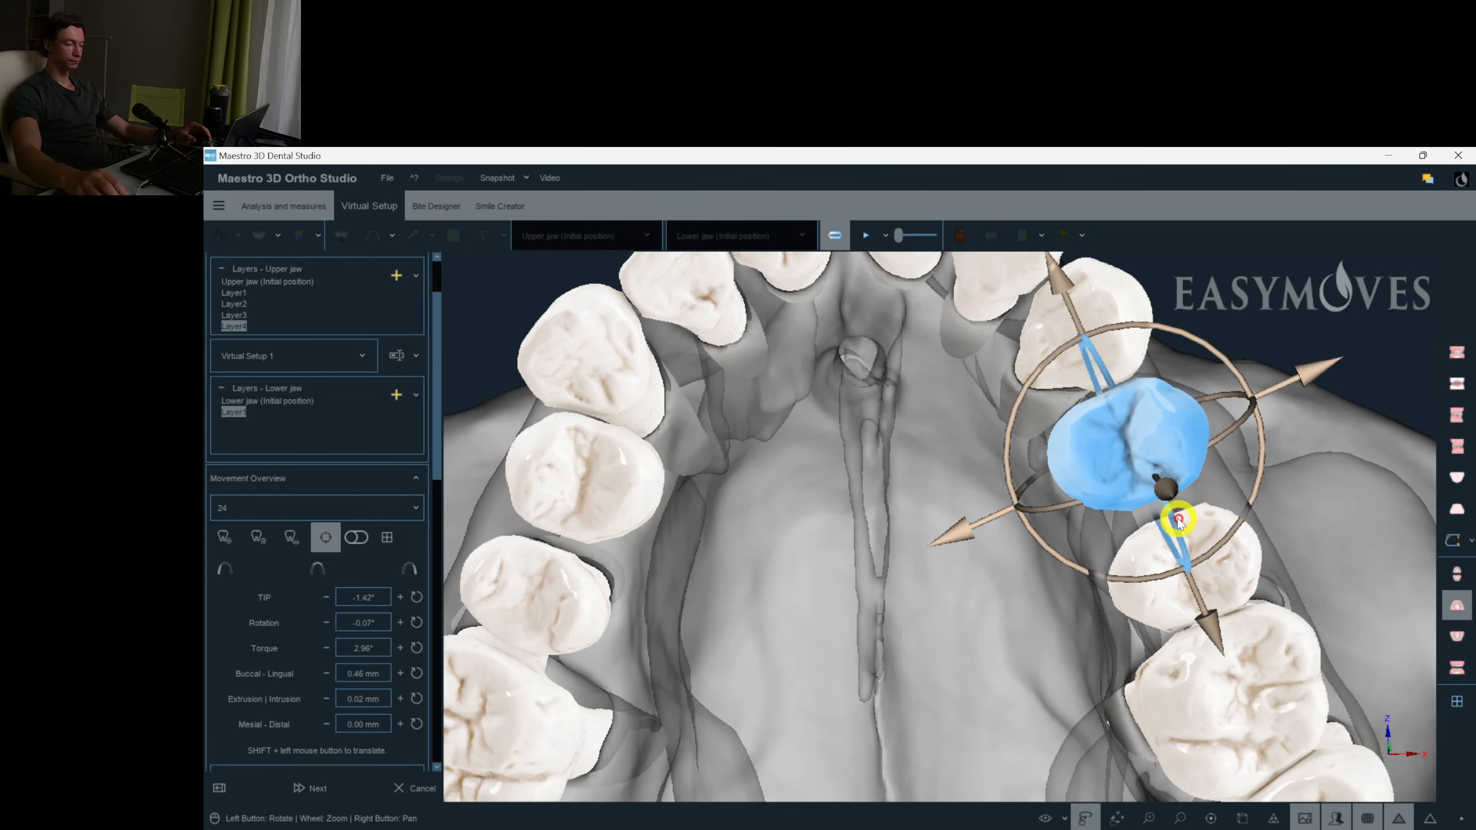
drag(1210, 635, 1220, 641)
Shift the upper right second premolar to about -0.93 mm mesio-distally.
drag(991, 577, 567, 491)
click(692, 514)
drag(567, 673, 556, 675)
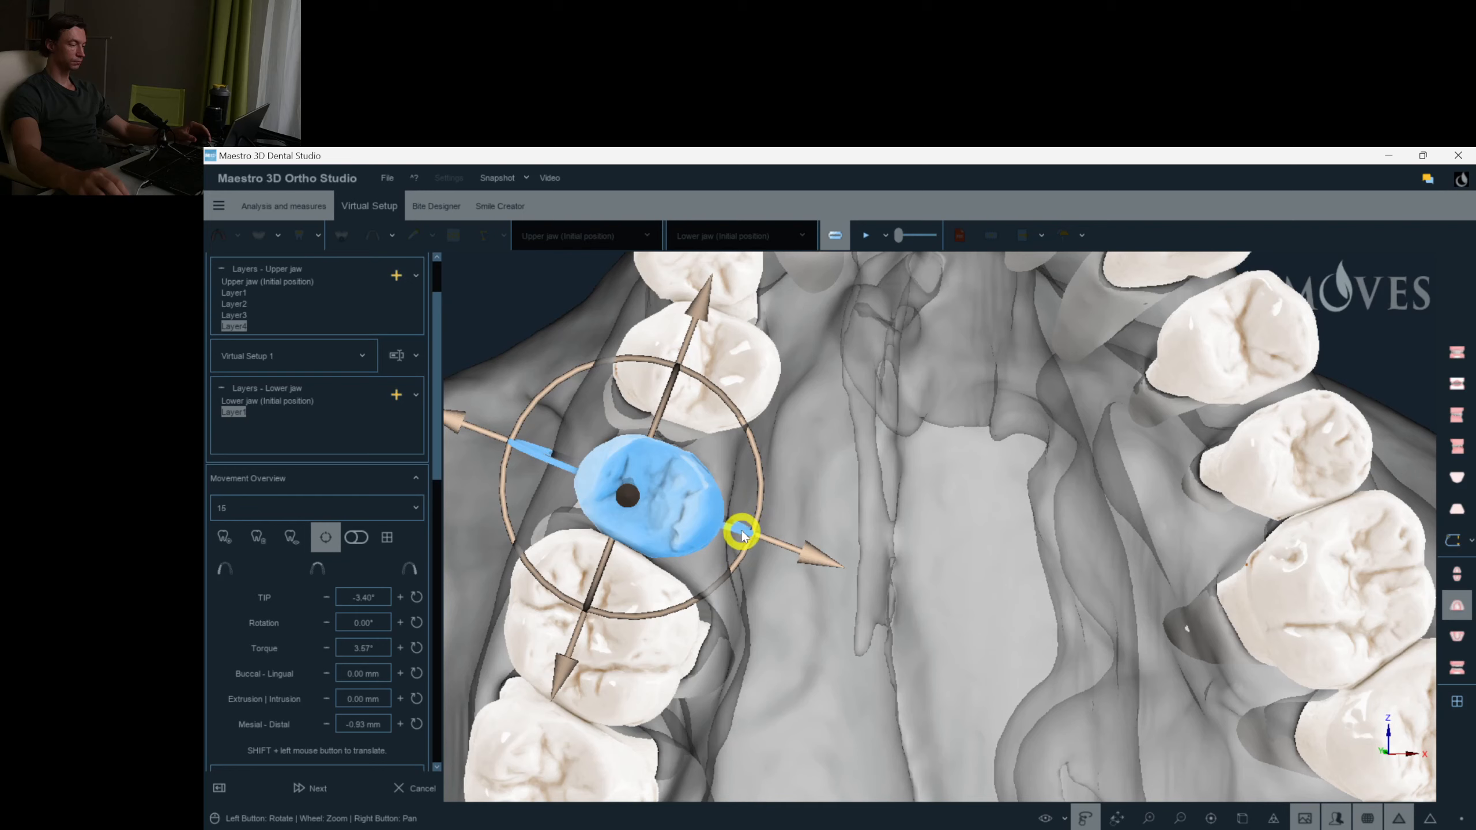
Torque the upper right first premolar about 5.2°, tip it about -2.3° and shift it about -0.48 mm mesio-distally.
click(701, 406)
drag(702, 407, 755, 463)
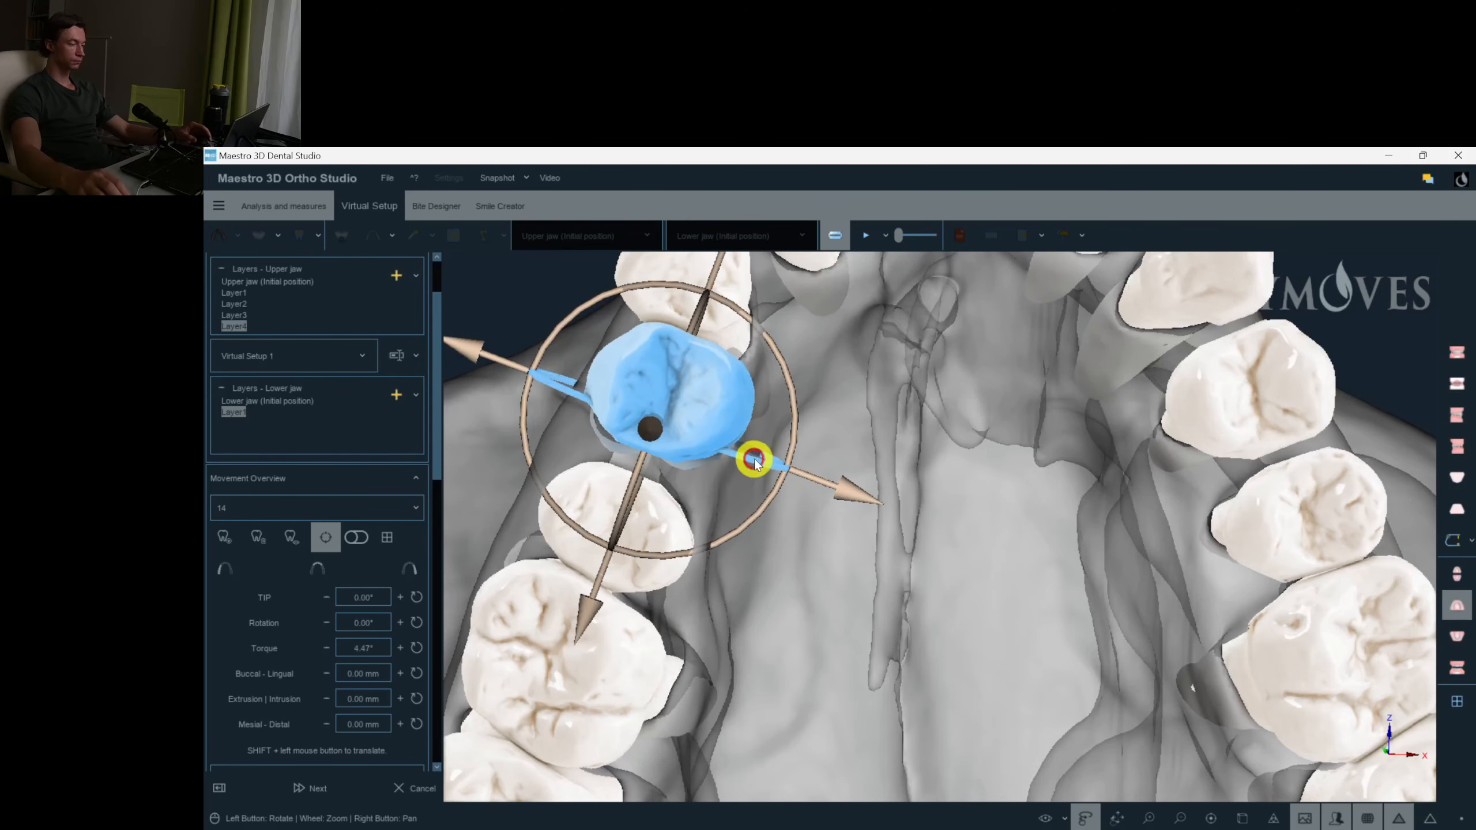
drag(600, 612, 582, 628)
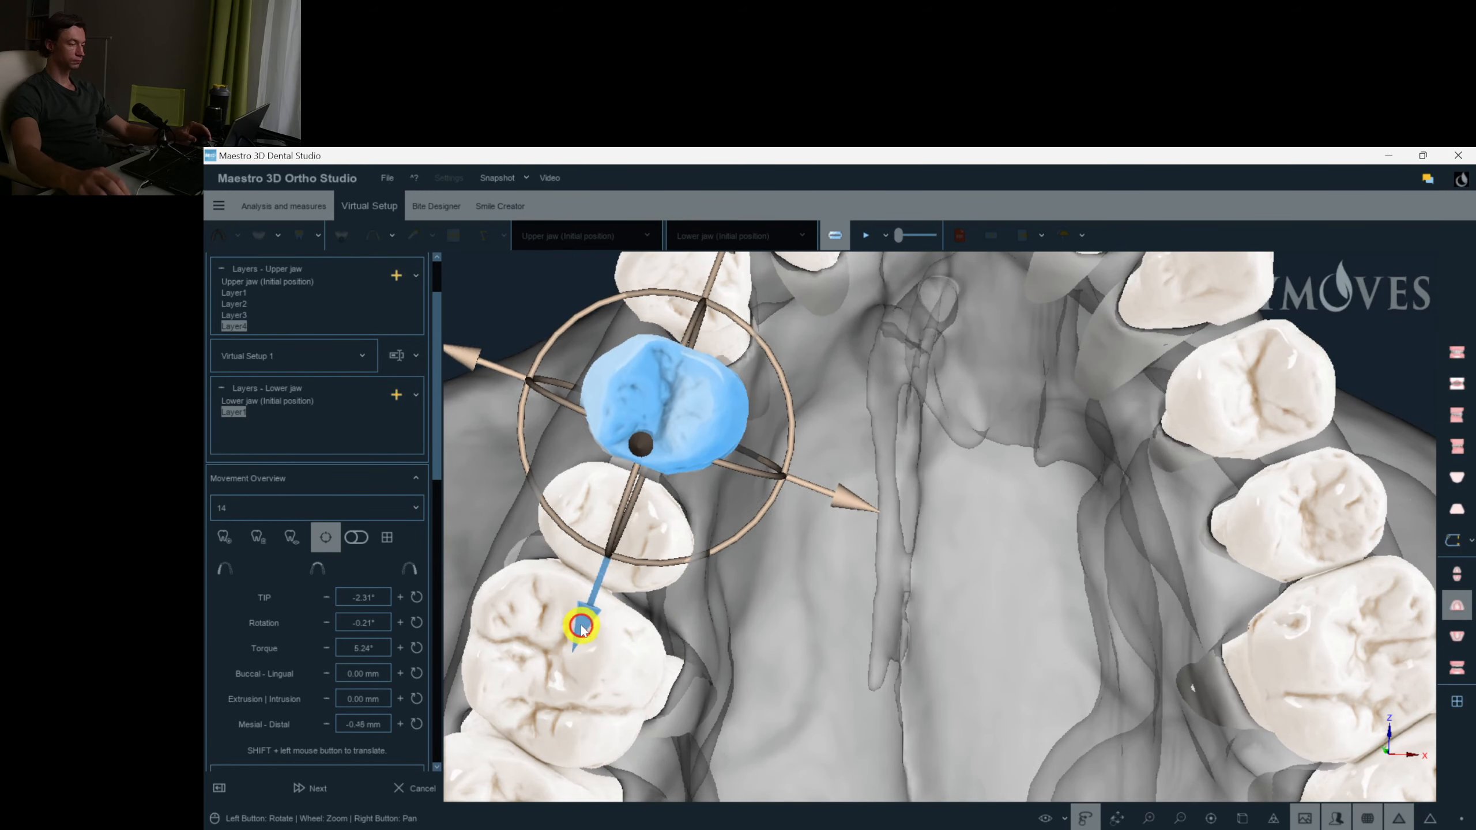
Torque the upper right canine to about 10.8° and the lateral incisor to about 11.7°, rotating the incisor about 1.5°.
click(898, 602)
scroll(837, 567, down, 2)
right_drag(847, 349, 857, 485)
scroll(857, 484, up, 2)
drag(857, 485, 831, 472)
drag(696, 480, 674, 474)
click(573, 448)
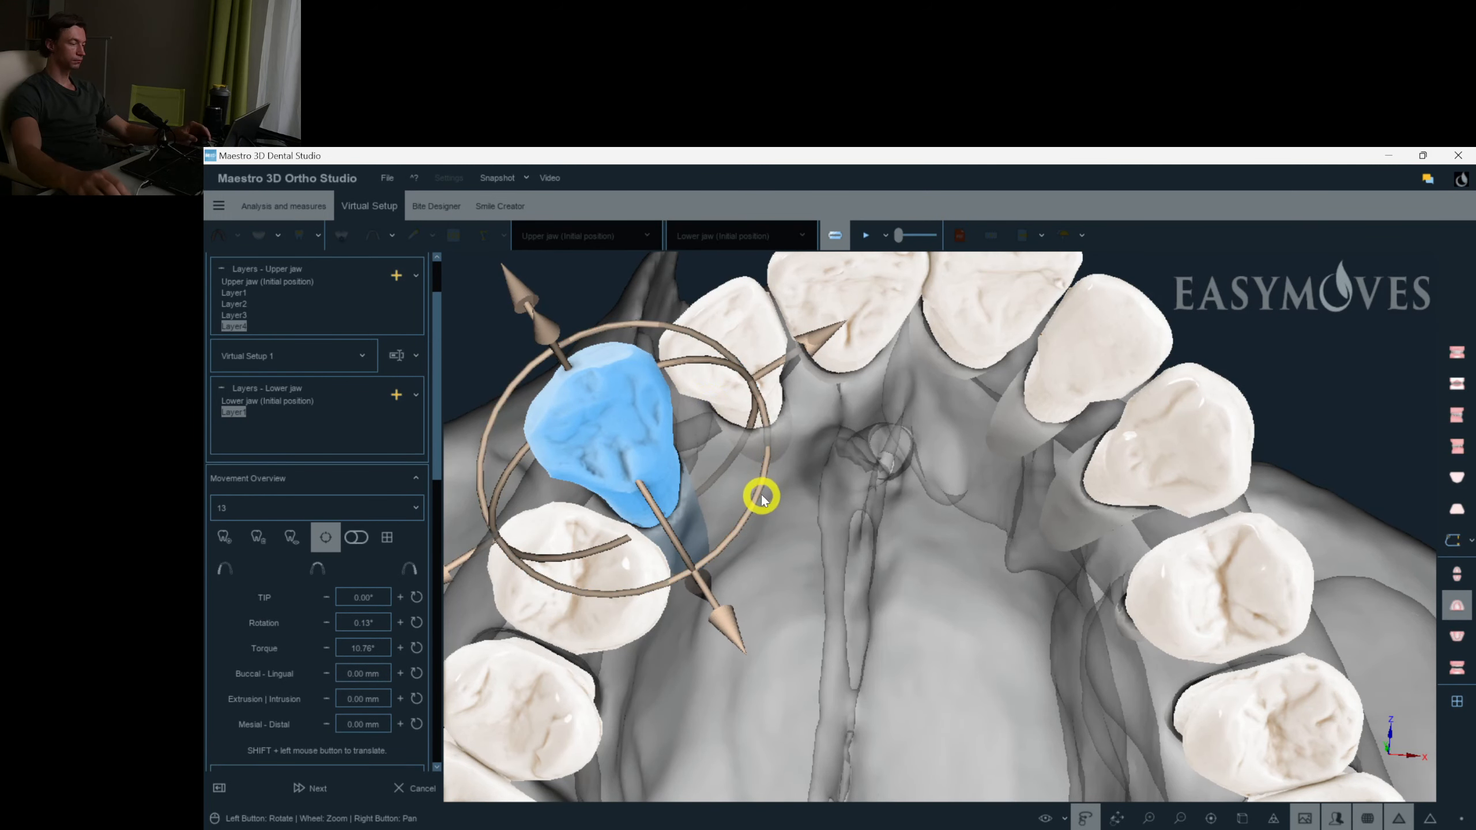
click(750, 377)
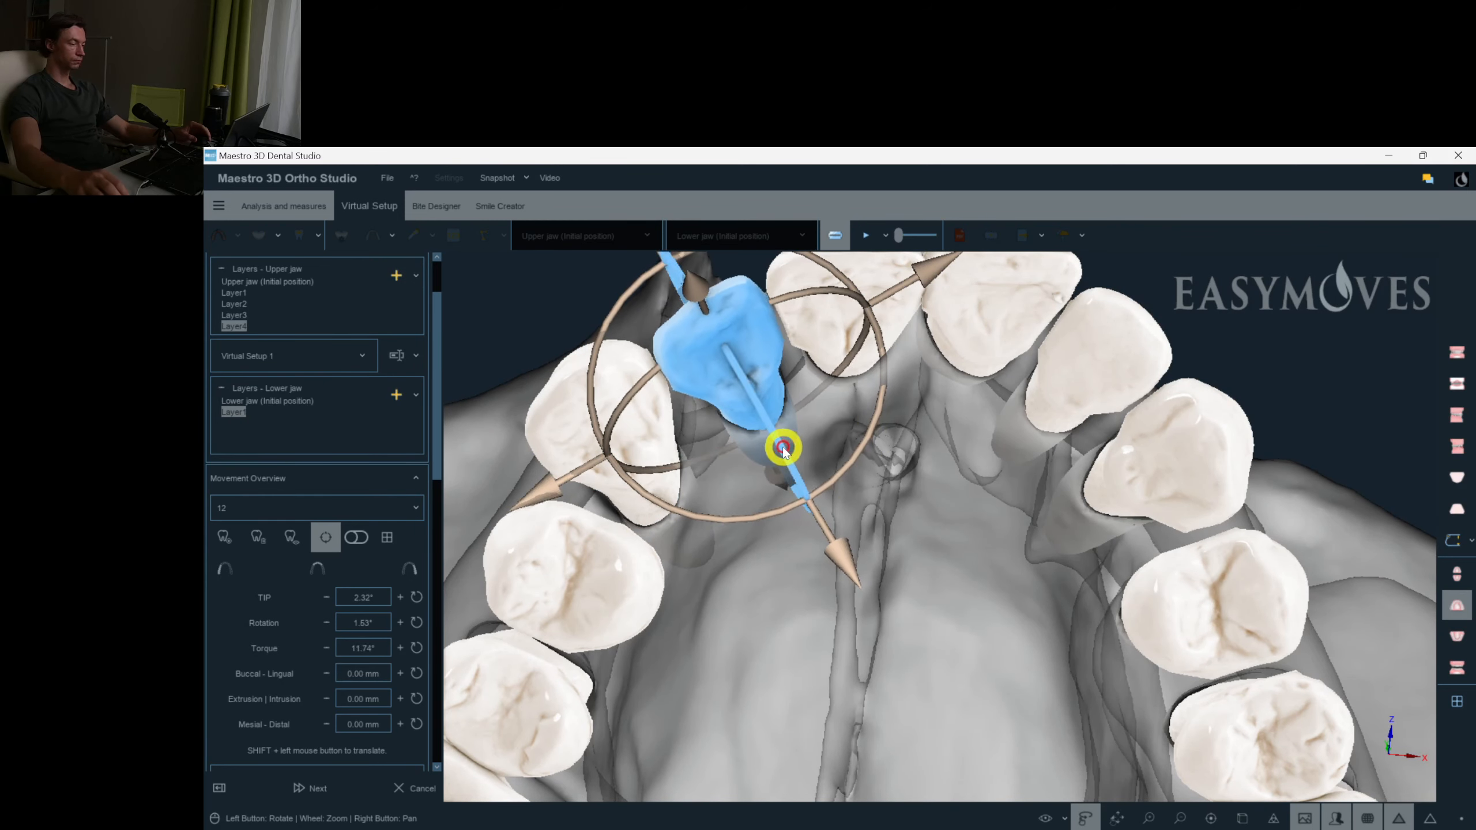
Fine-tune the upper right central incisor and adjust the torque of the upper left central incisor.
click(831, 328)
click(927, 331)
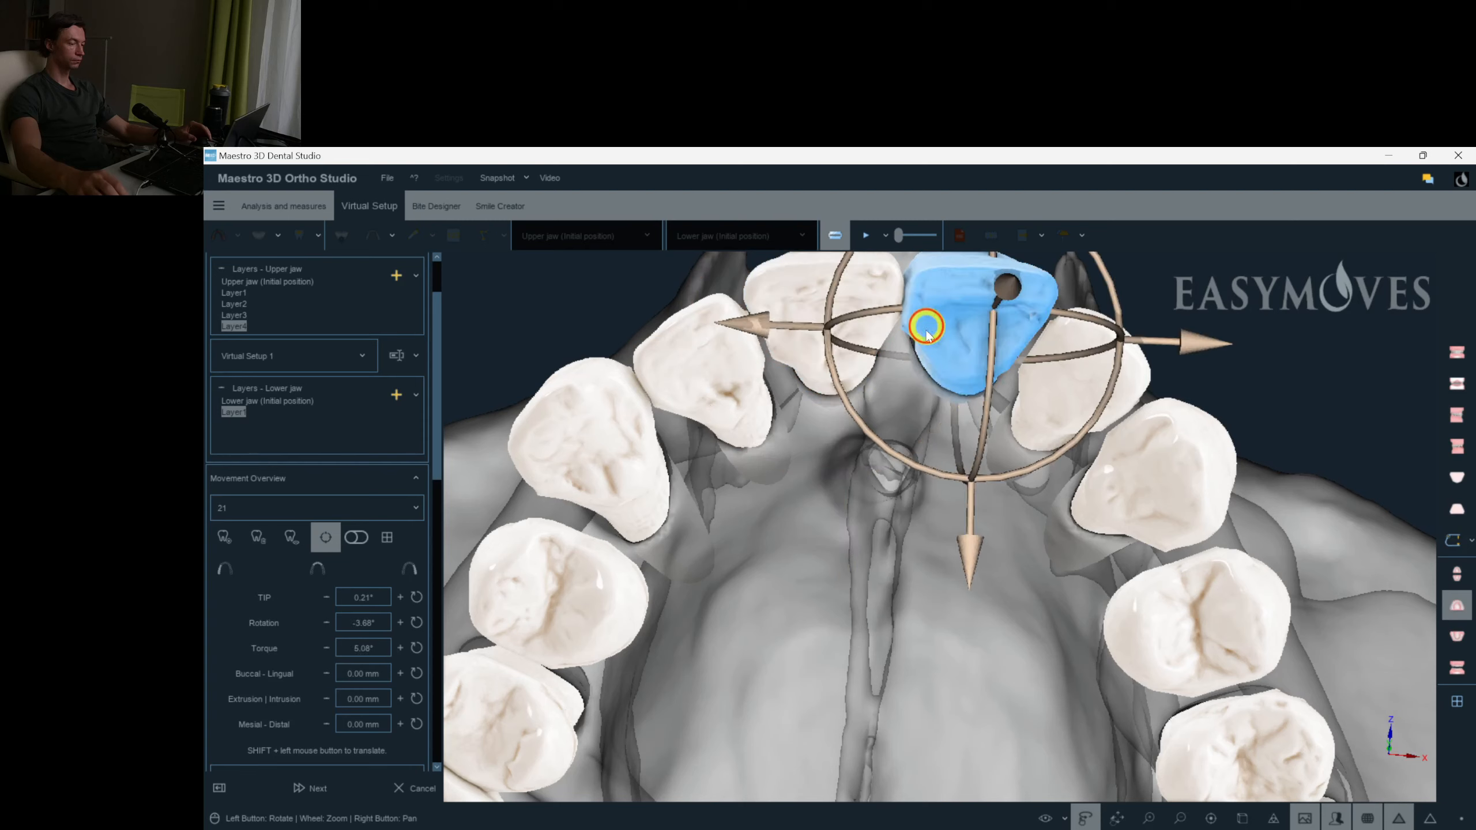
drag(988, 407, 999, 424)
click(937, 526)
scroll(937, 528, down, 3)
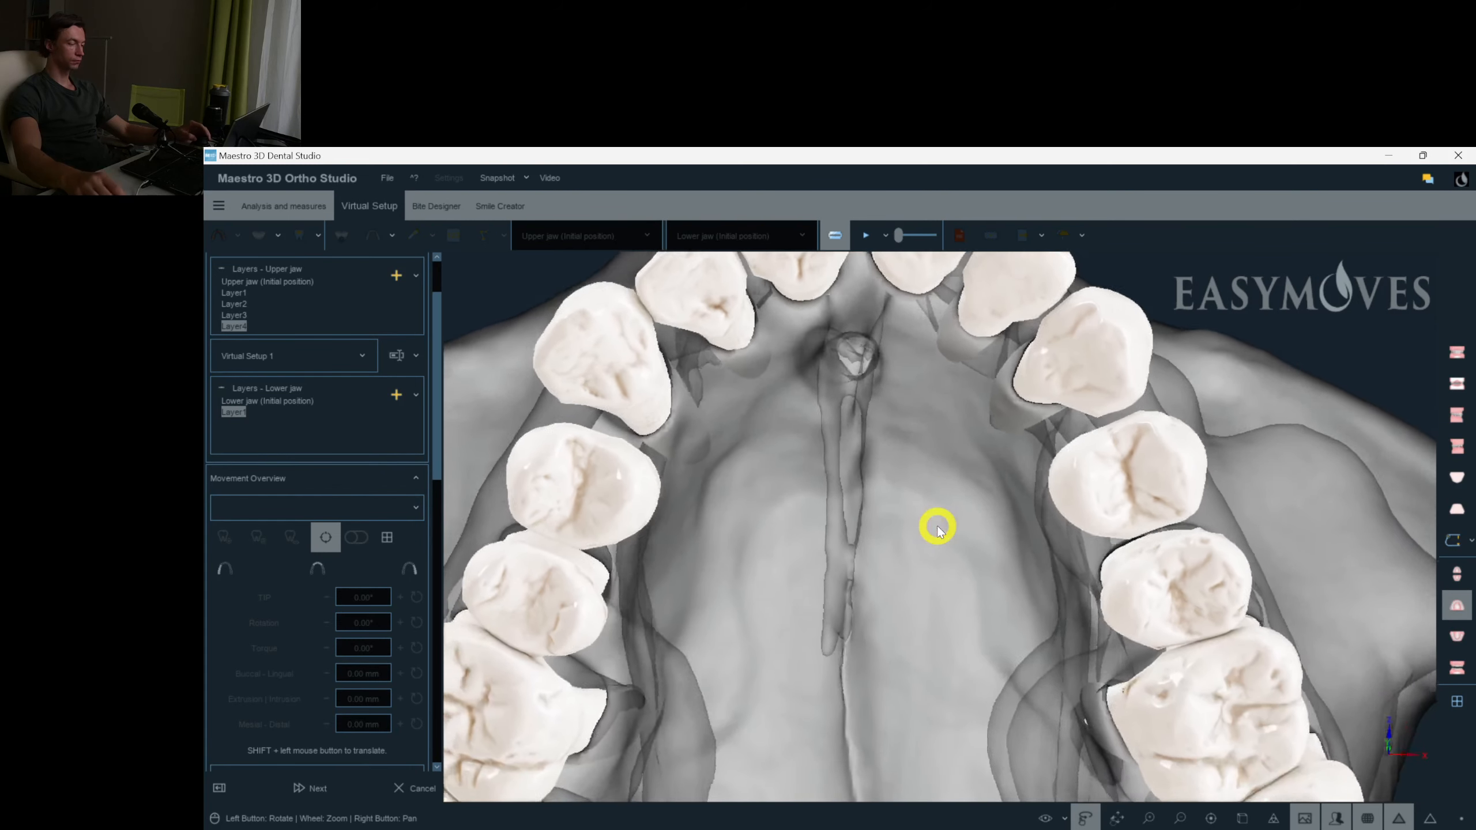
Add Layer5 to the upper jaw, tip the upper right first premolar to about -3.4° and shift it to about -1.05 mm mesio-distally.
click(634, 492)
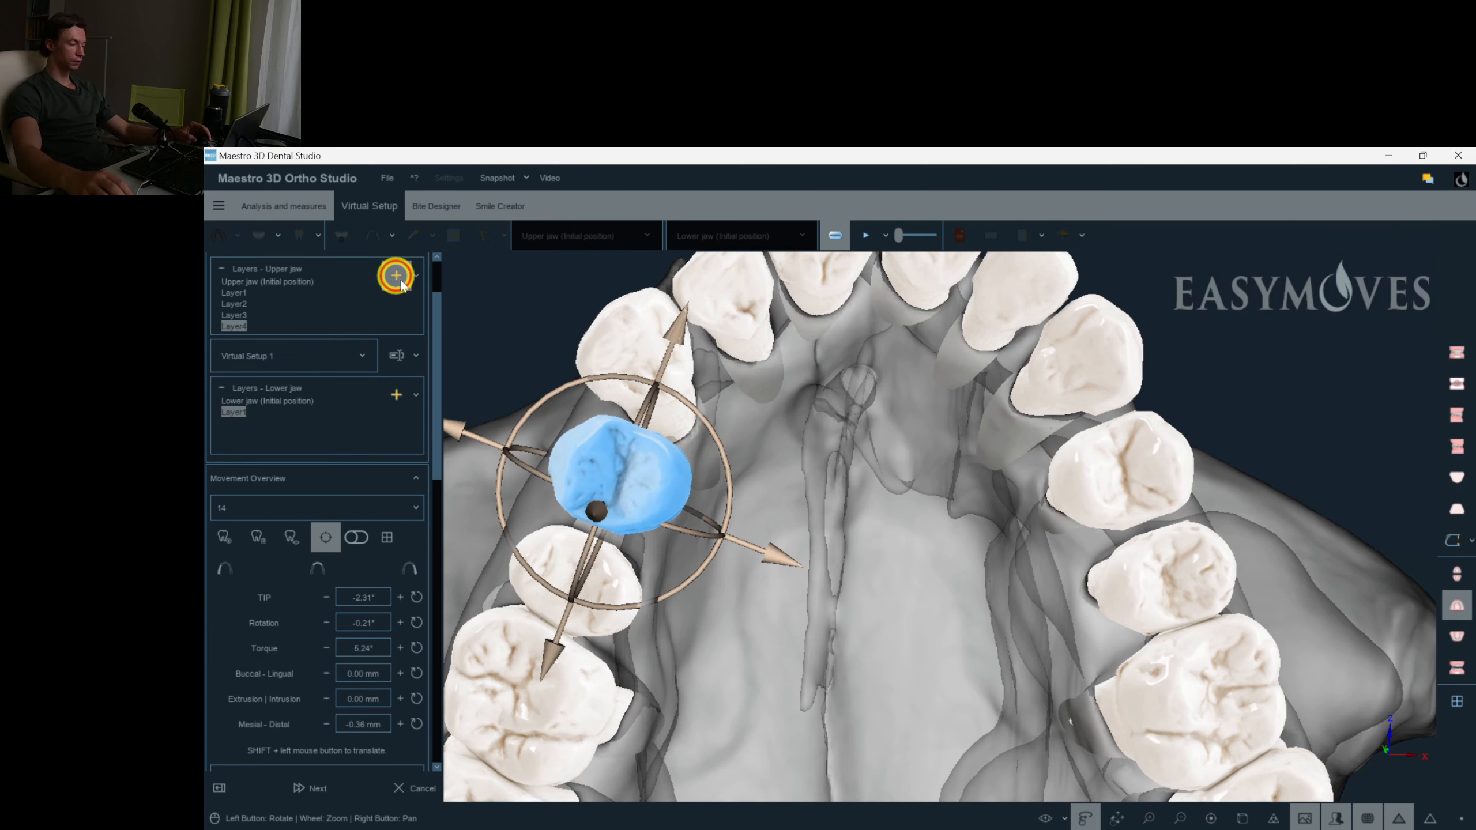
click(396, 276)
click(617, 472)
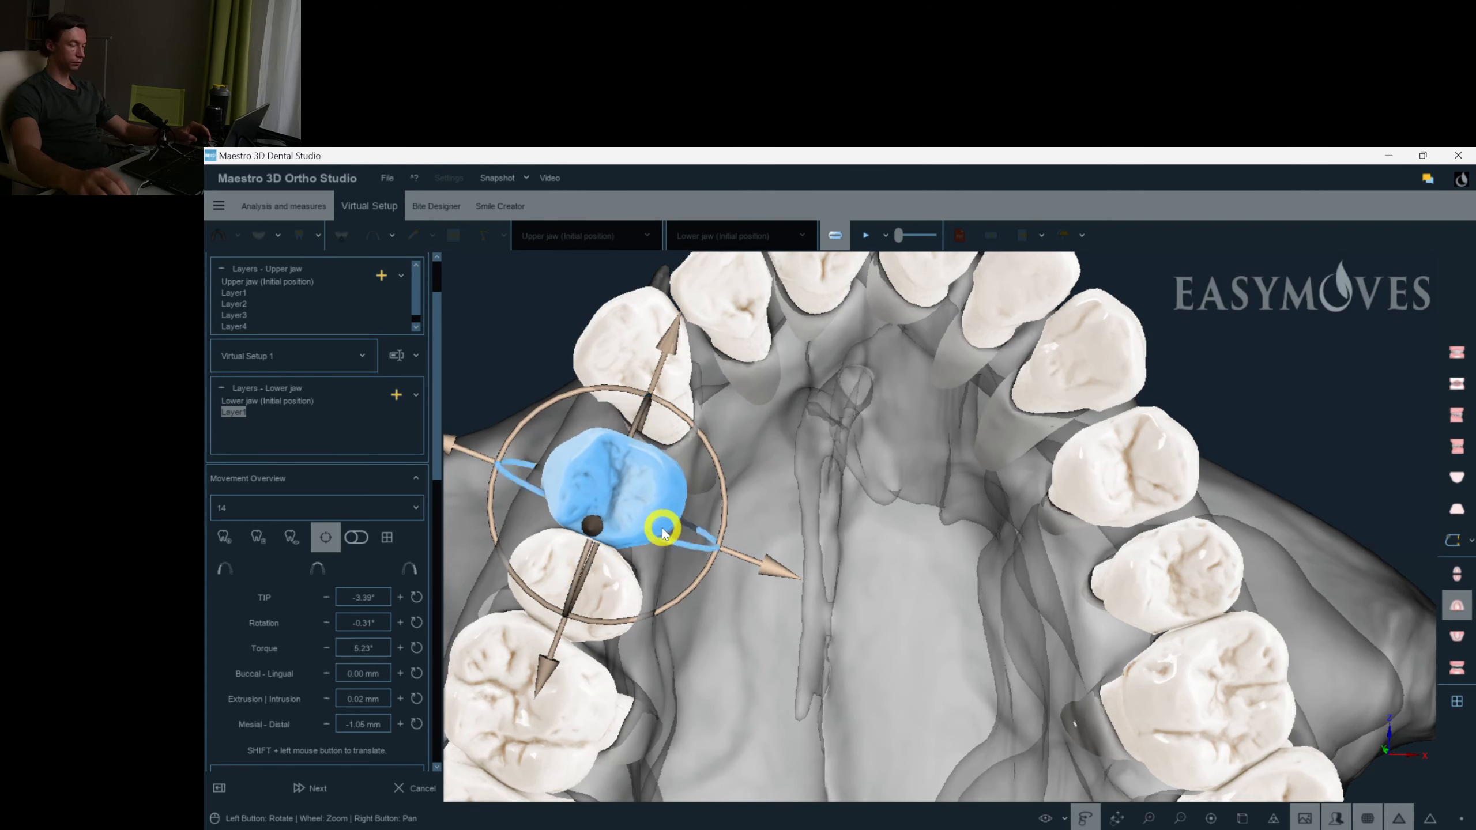
Set the upper left first premolar to about -3.5° tip, 0.89 mm bucco-lingual and -0.92 mm mesio-distal shift.
drag(1125, 465, 1265, 382)
scroll(1225, 379, up, 2)
drag(1143, 501, 1142, 538)
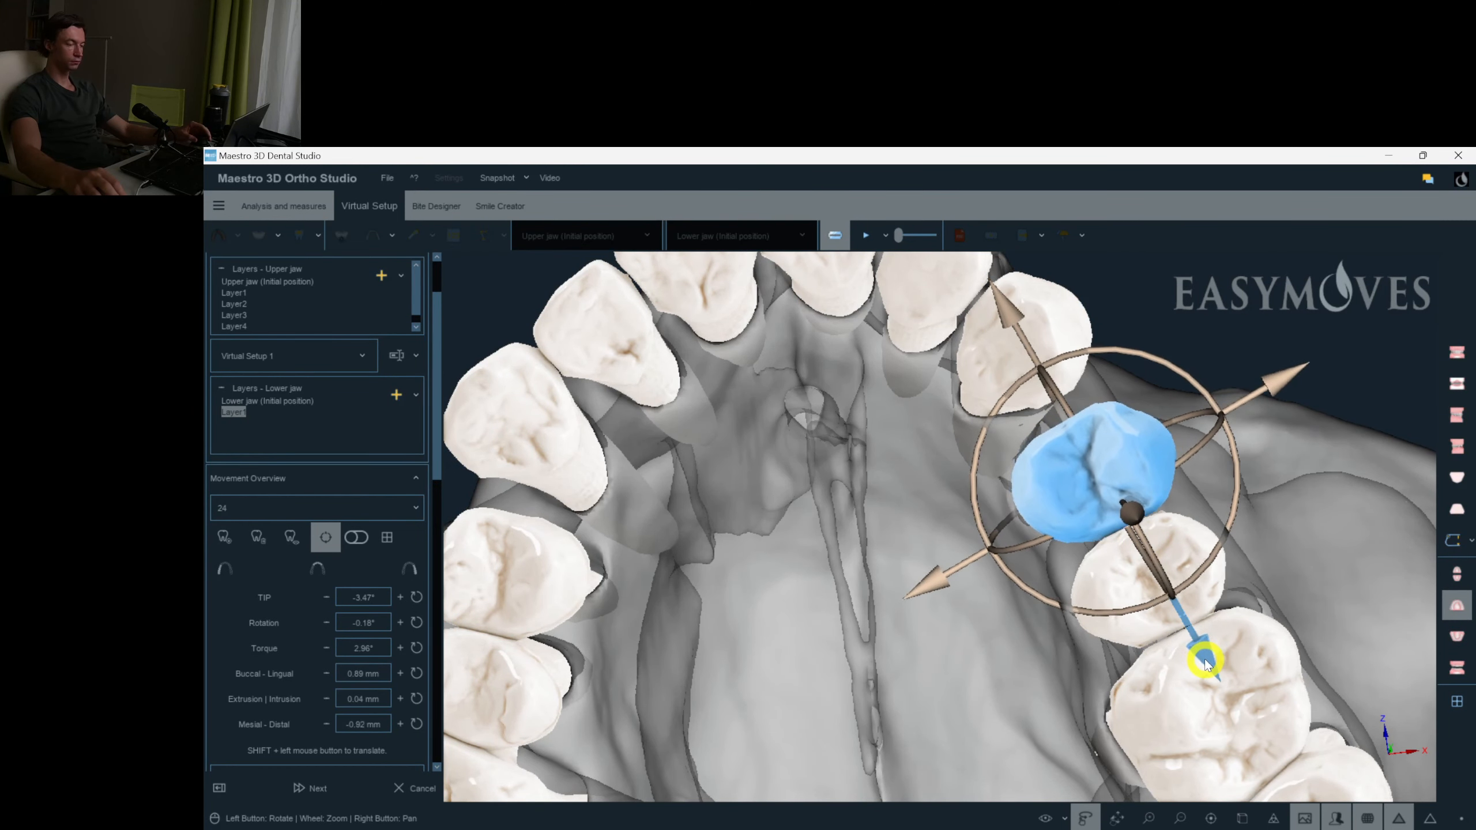
click(1370, 553)
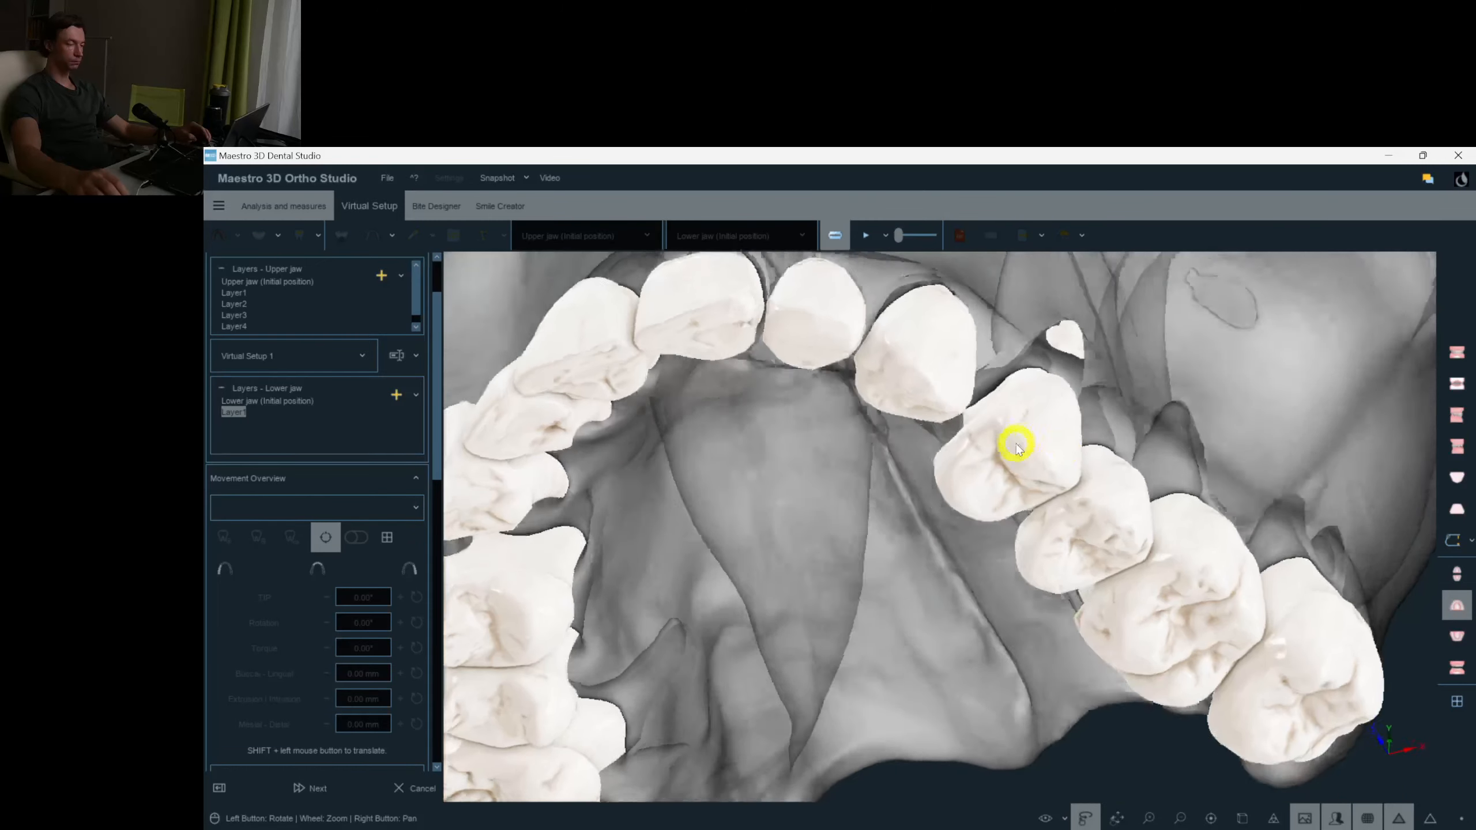
Torque the upper left first premolar to about 4.3° and set its bucco-lingual shift to about 0.64 mm.
click(1018, 449)
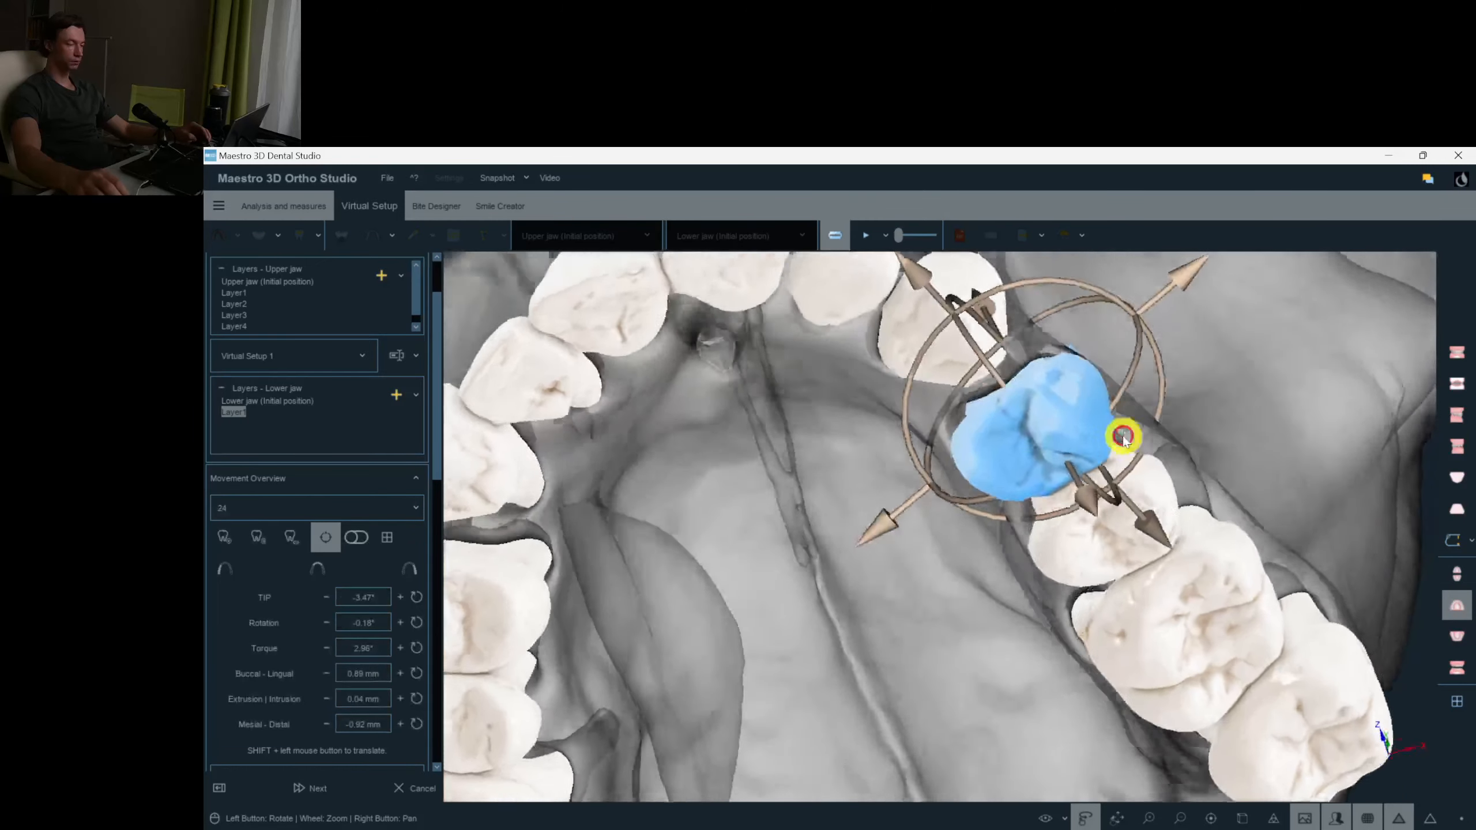
drag(1114, 368, 857, 547)
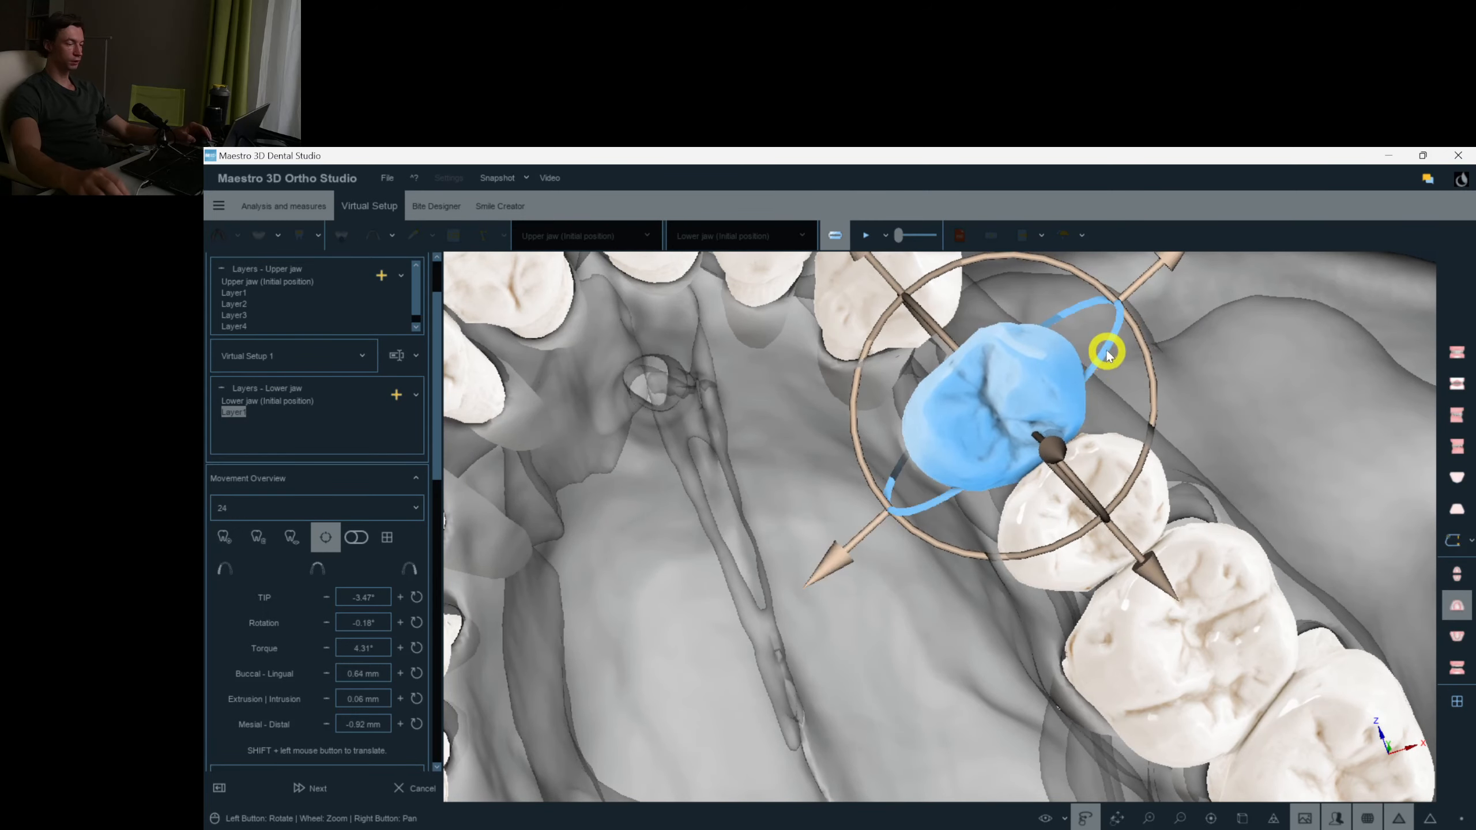
click(1191, 352)
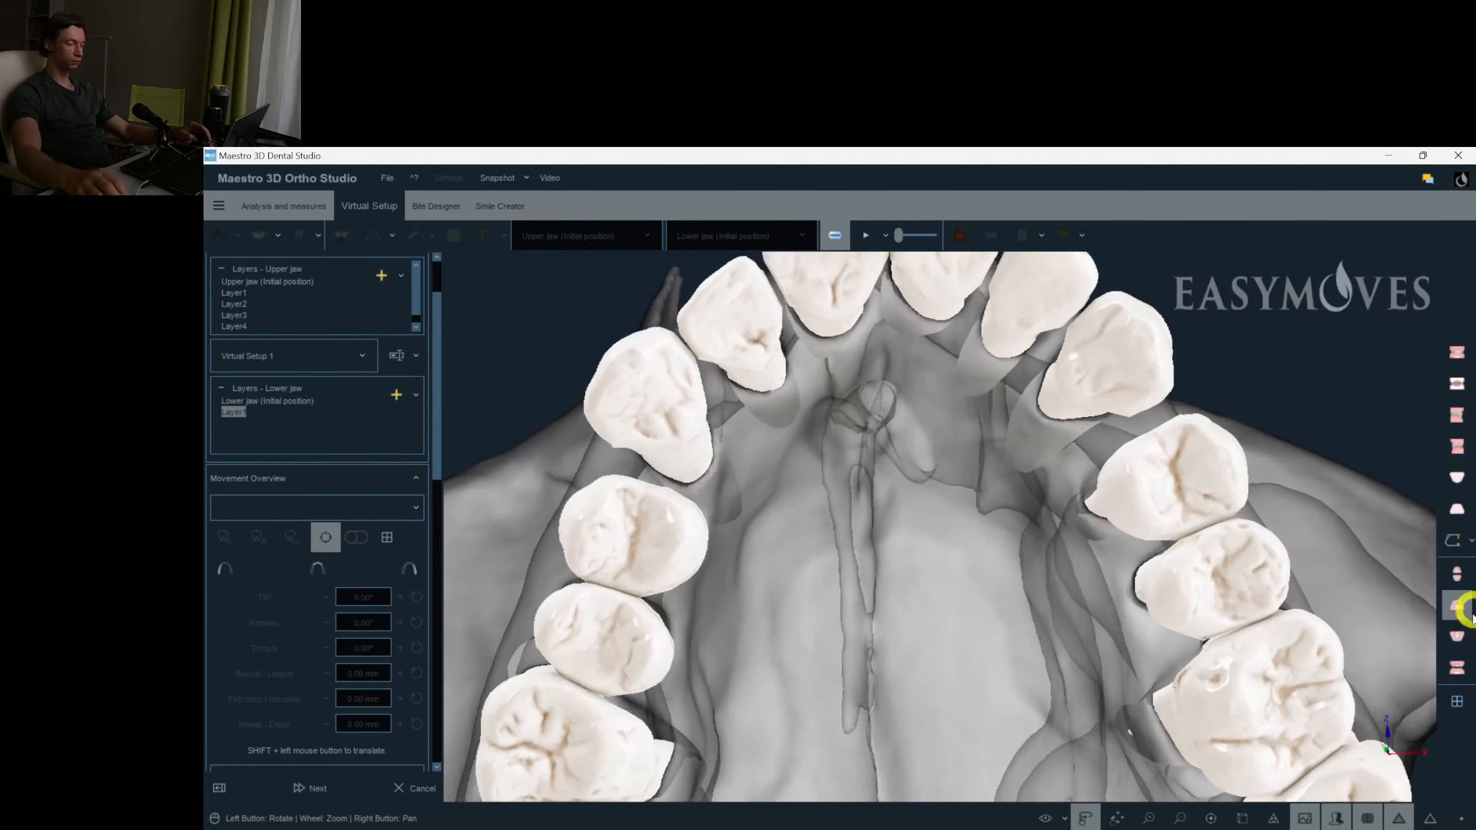
Examine the bite from the front and side, and compare upper-jaw Layer3, Layer4 and Layer5 in the occlusal view.
drag(1414, 647, 1205, 576)
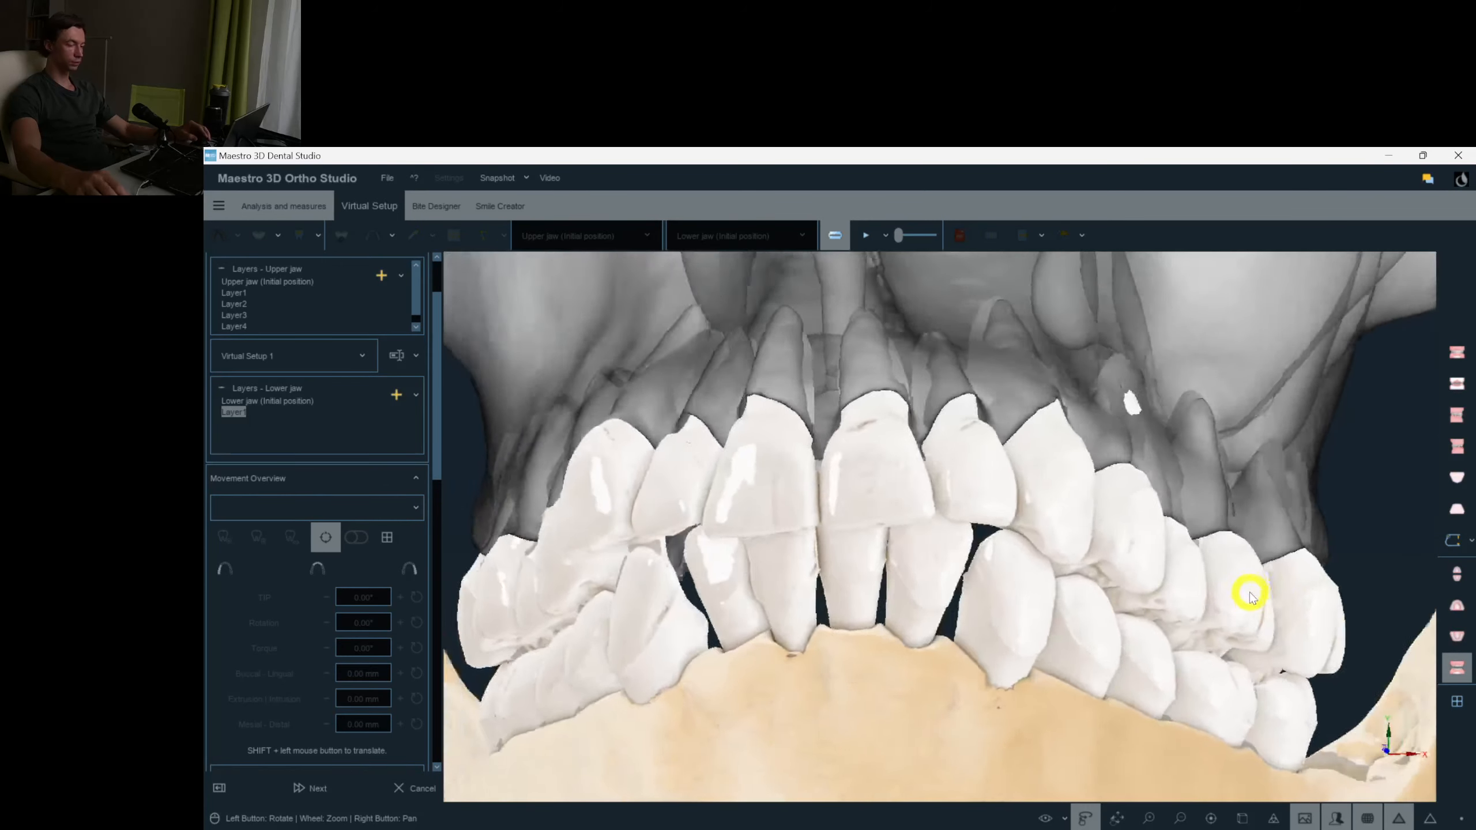
drag(1251, 593, 1440, 639)
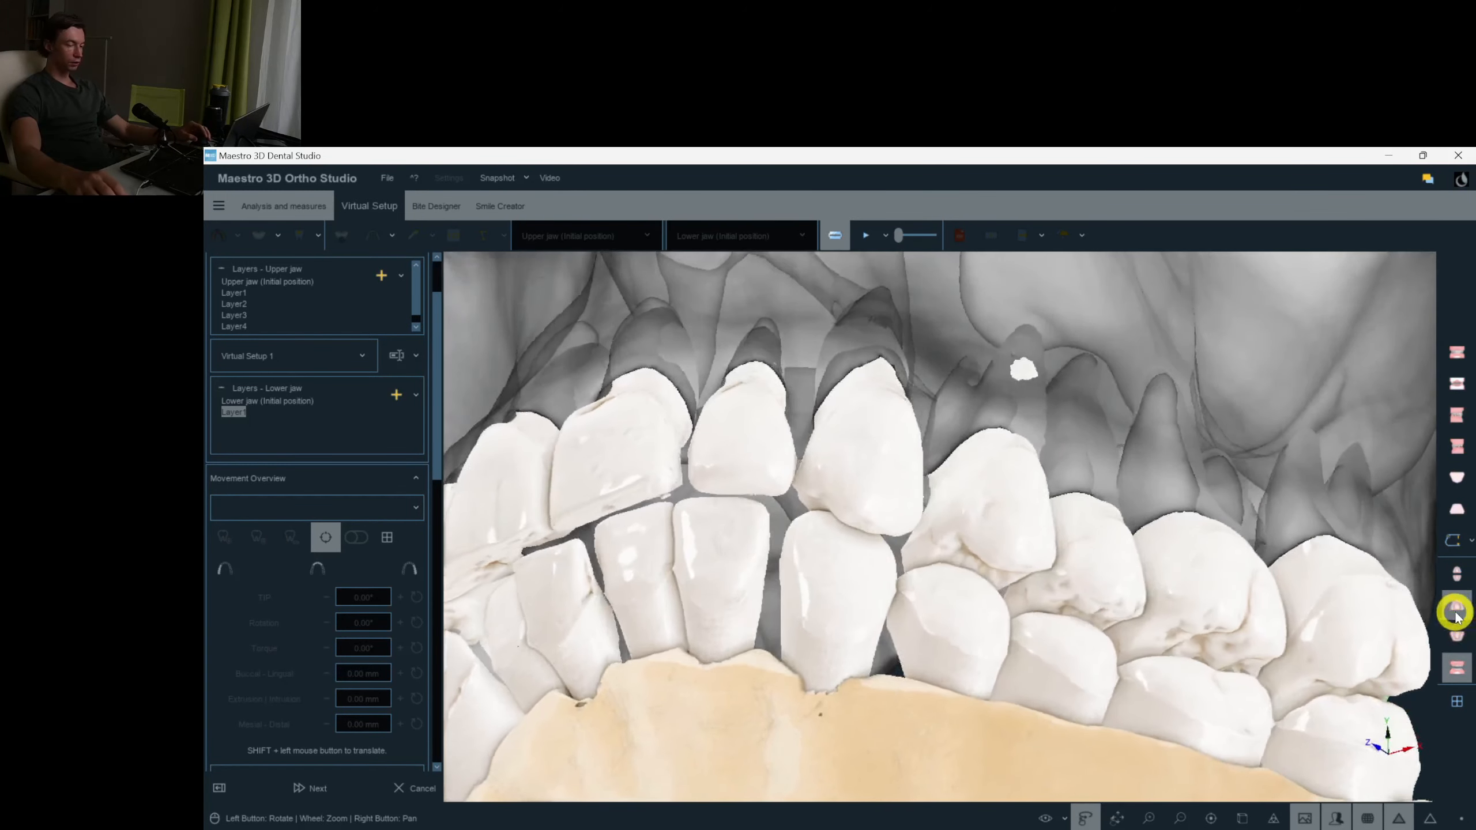
click(1456, 610)
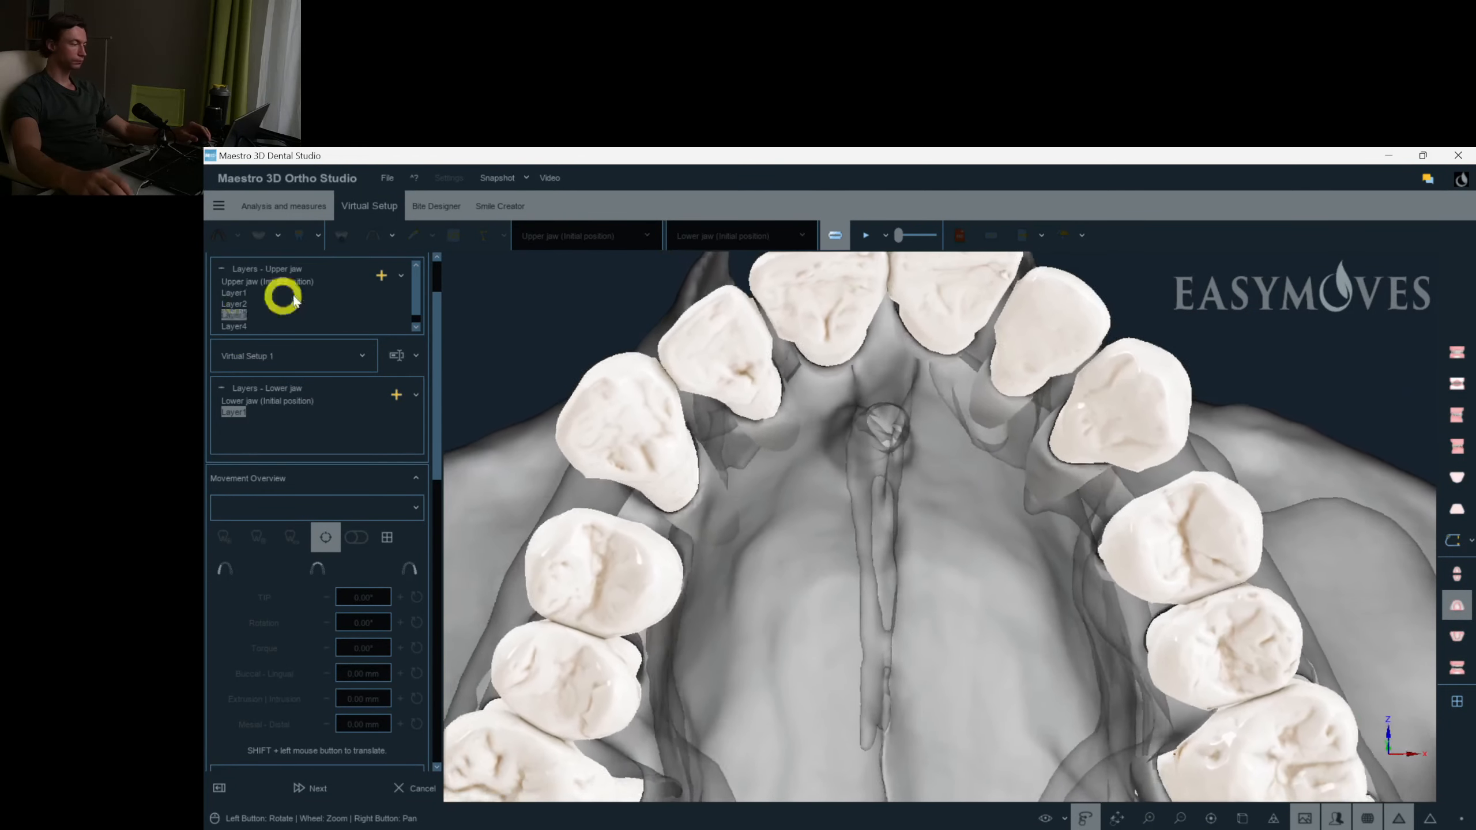
click(234, 327)
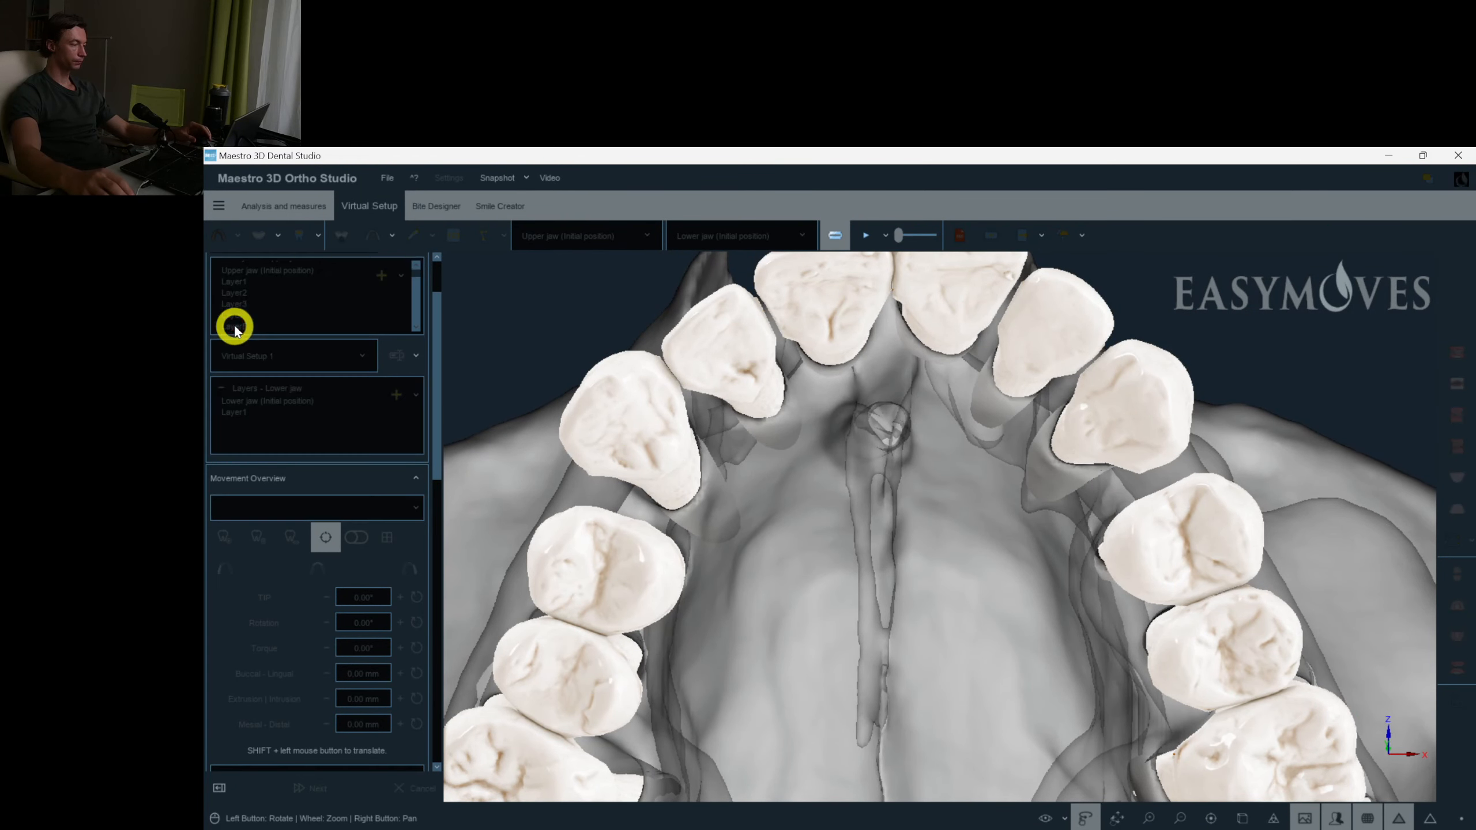
click(234, 326)
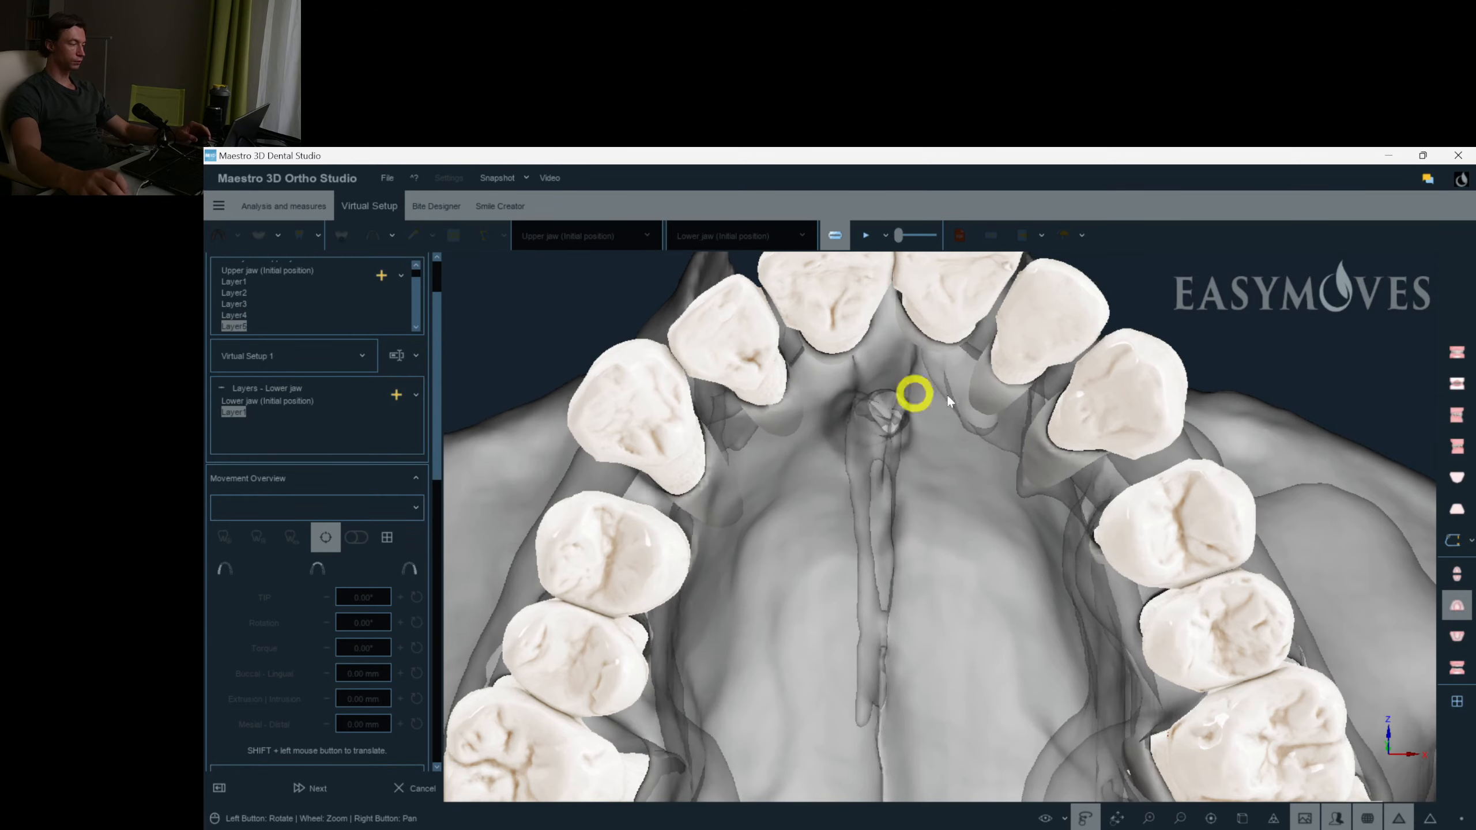
Torque the upper left canine to about 3.9° in Layer5 and rotate the upper right canine about -6.1° with about -2.5° tip.
click(1113, 411)
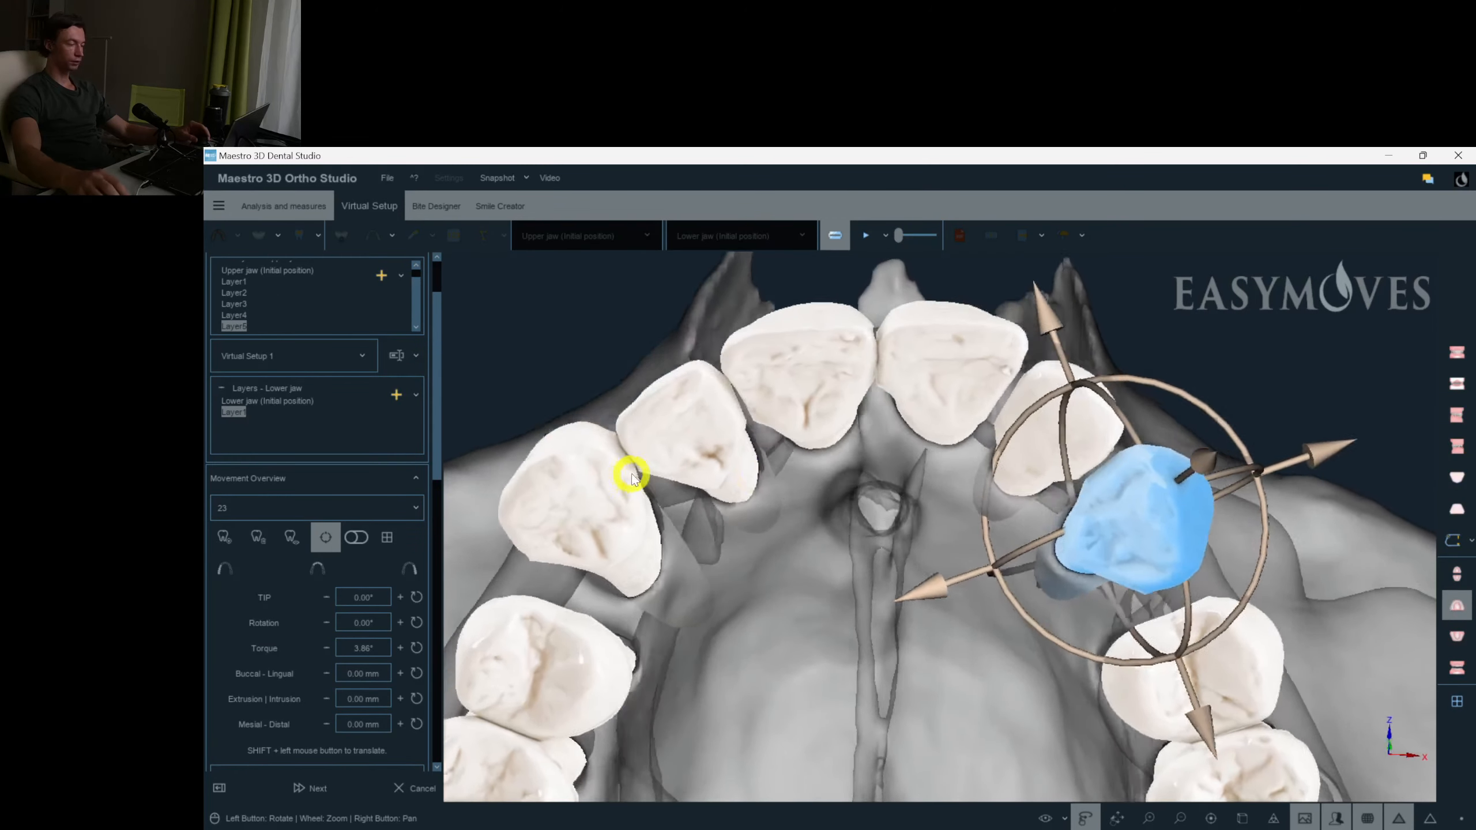
click(610, 461)
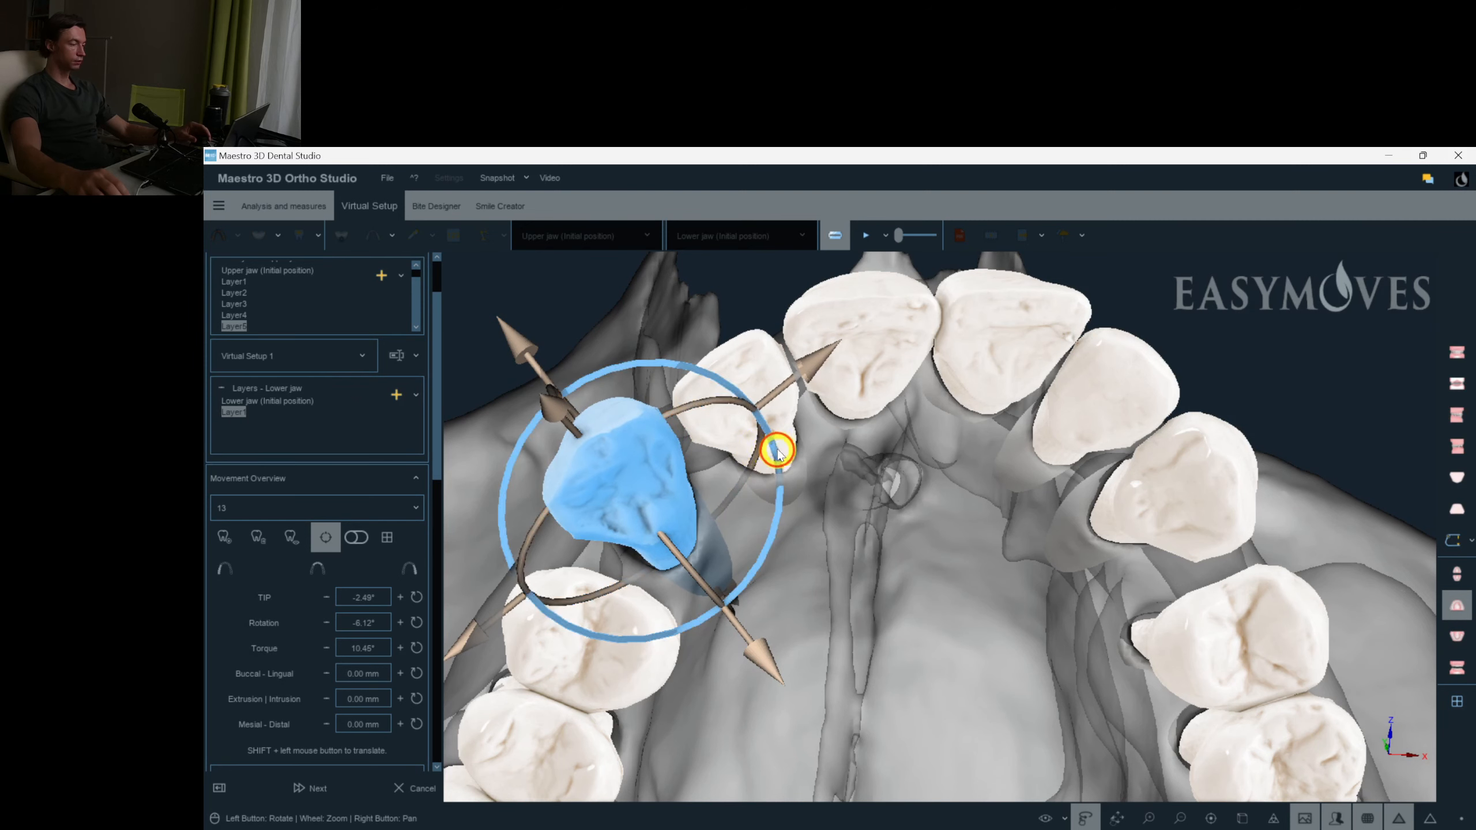
Make fine tip adjustments to the upper left canine.
click(1180, 488)
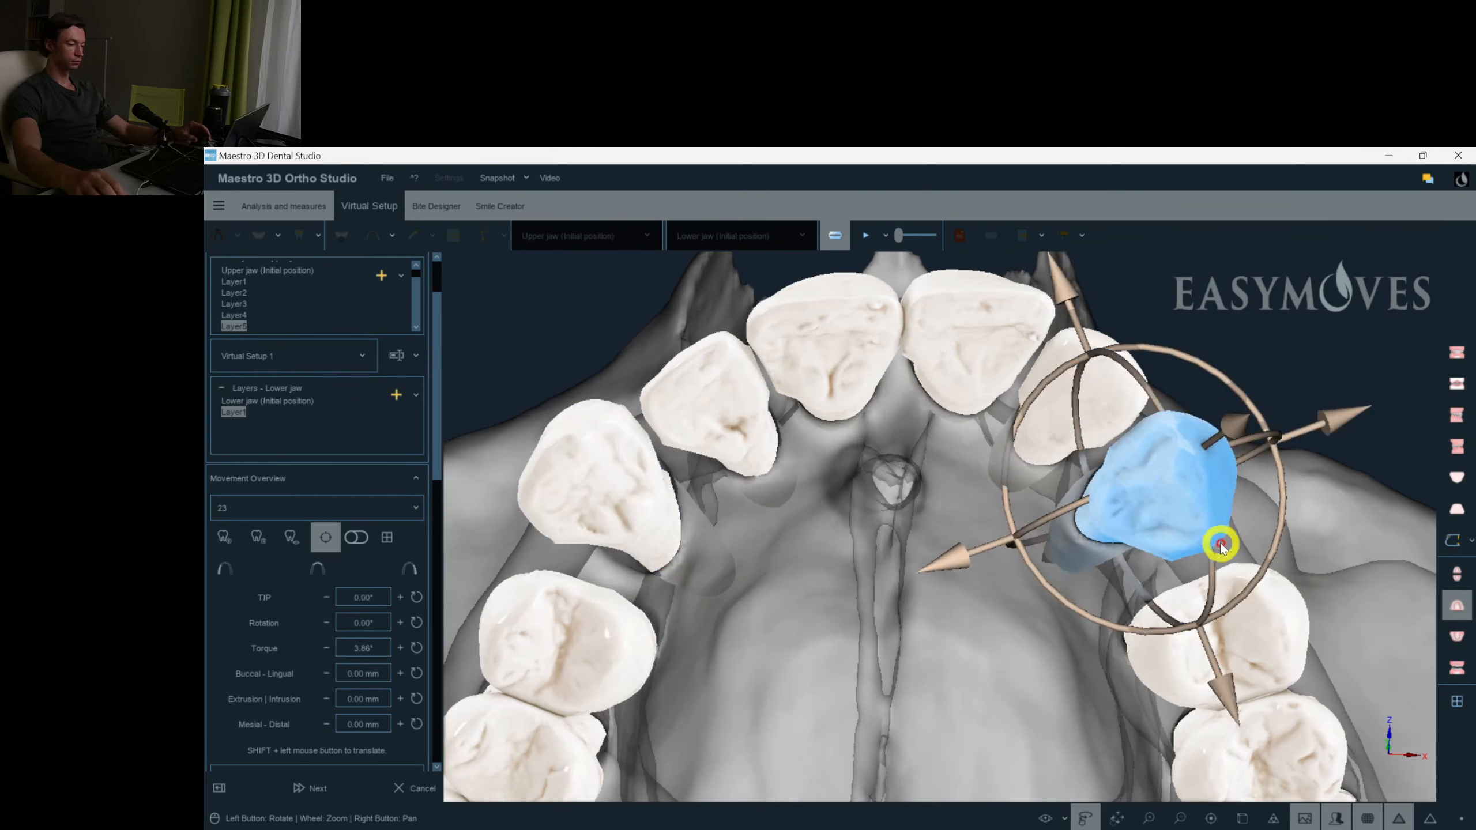
drag(1216, 557, 1216, 560)
drag(896, 532, 936, 534)
drag(1215, 556, 1215, 561)
Rotate the upper right canine to about -9.9°, tip it to about -0.2° and torque it to about 10.9°.
drag(755, 510, 710, 506)
click(633, 471)
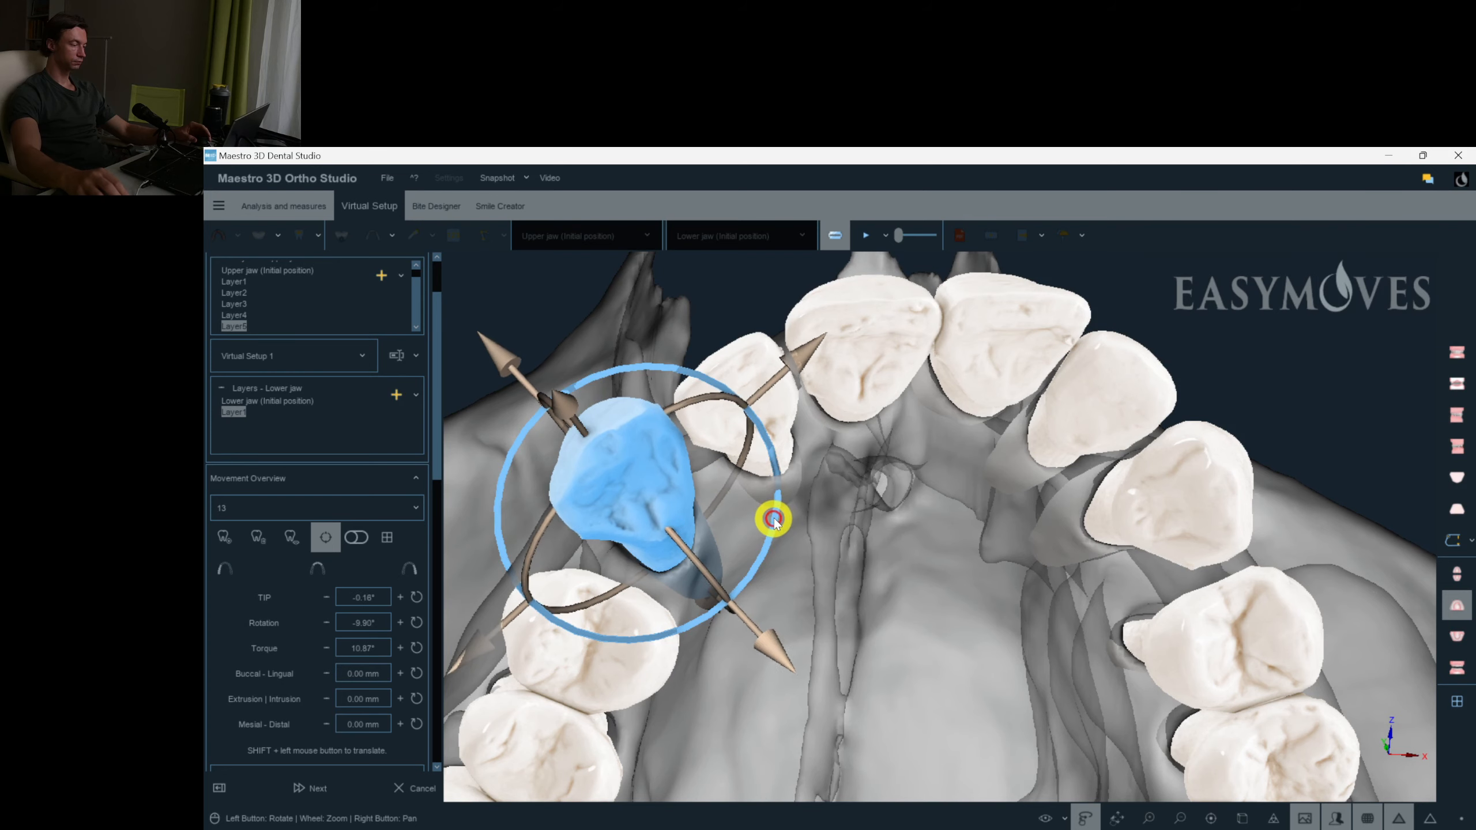
drag(841, 521, 732, 517)
Add Layer6 to the upper jaw and rotate the upper right canine to about -21.5° with about -3.5° tip.
click(381, 276)
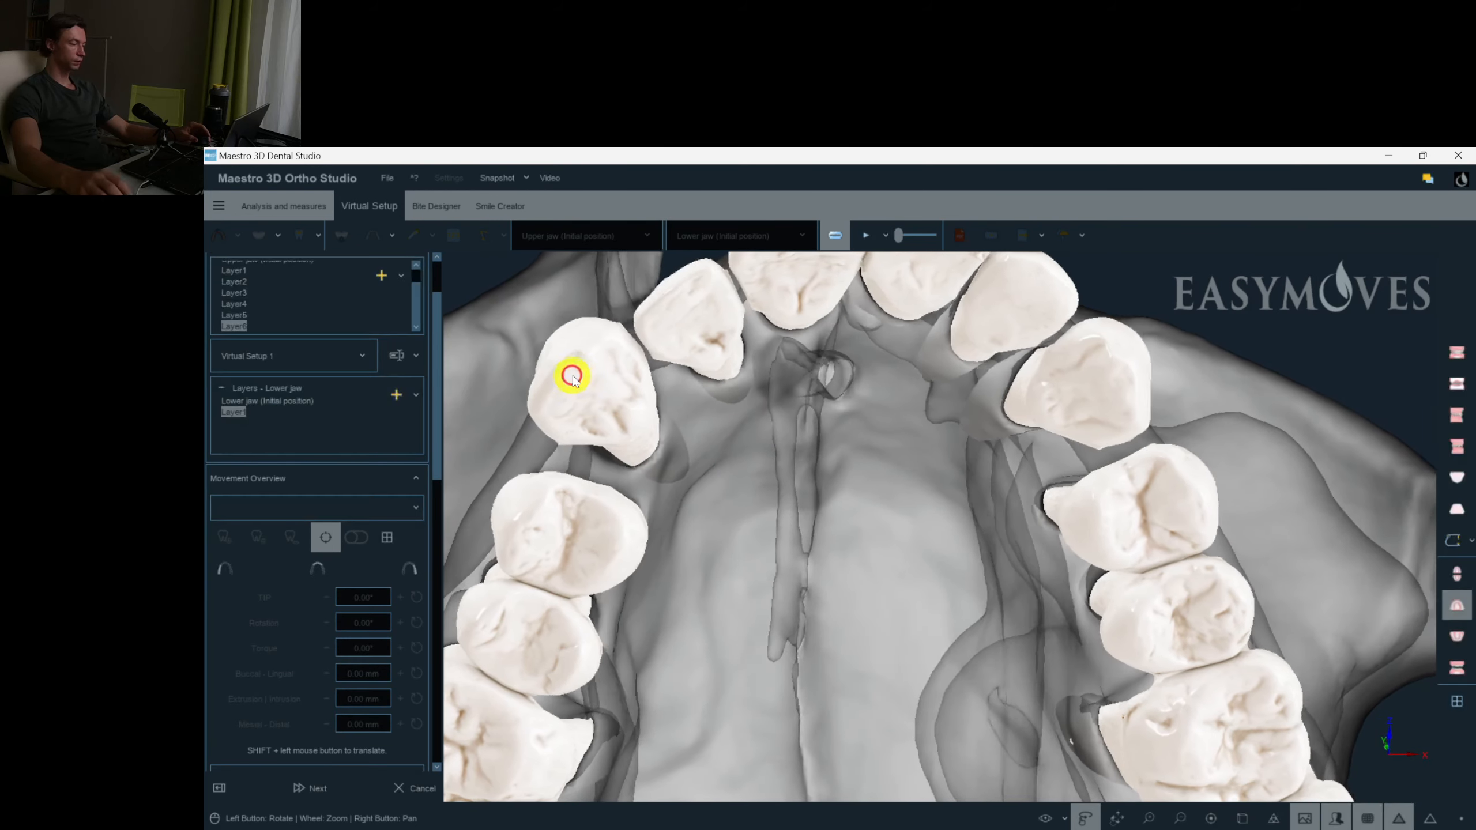
click(572, 378)
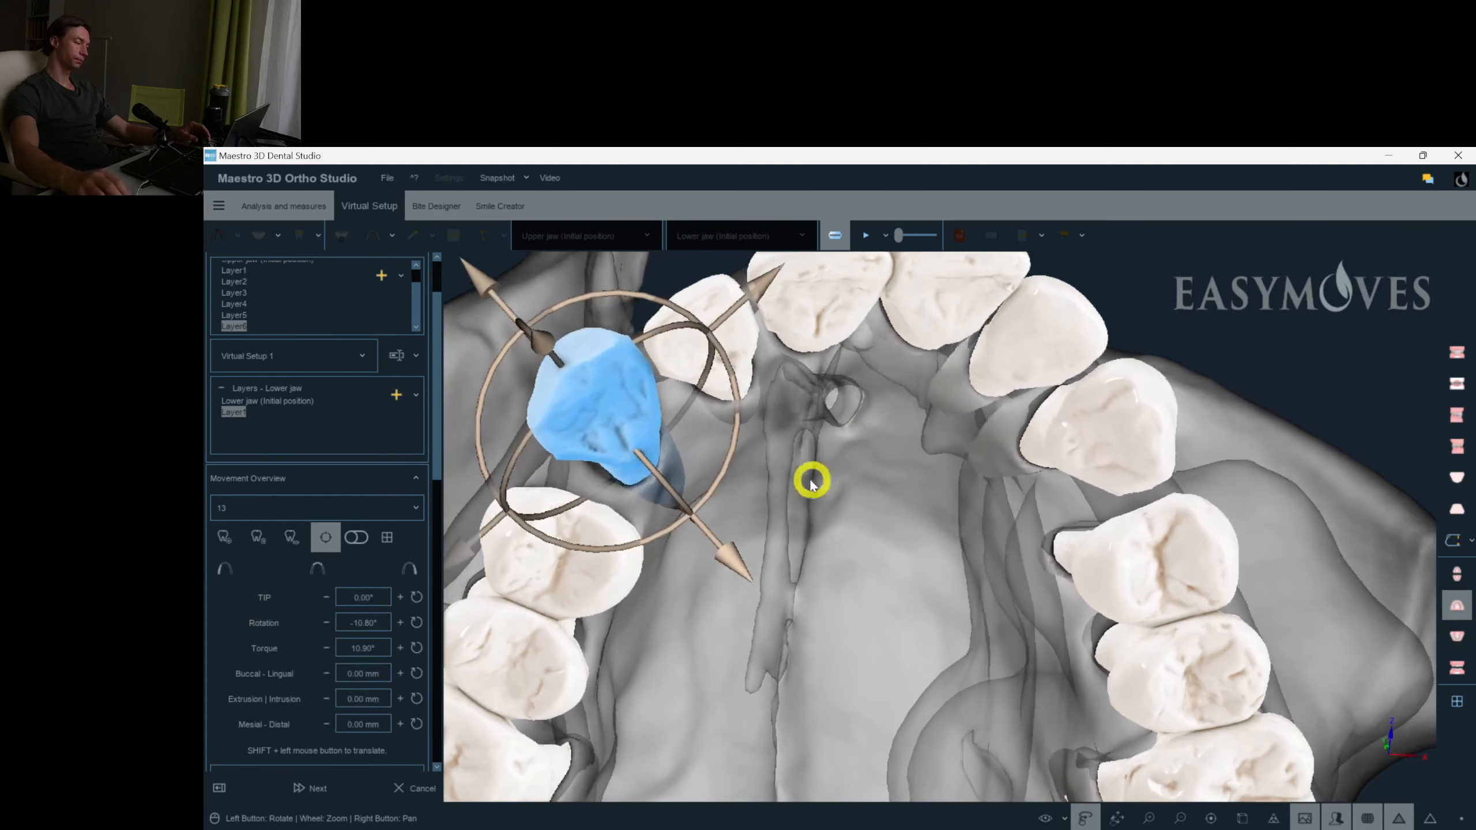
drag(730, 462, 557, 449)
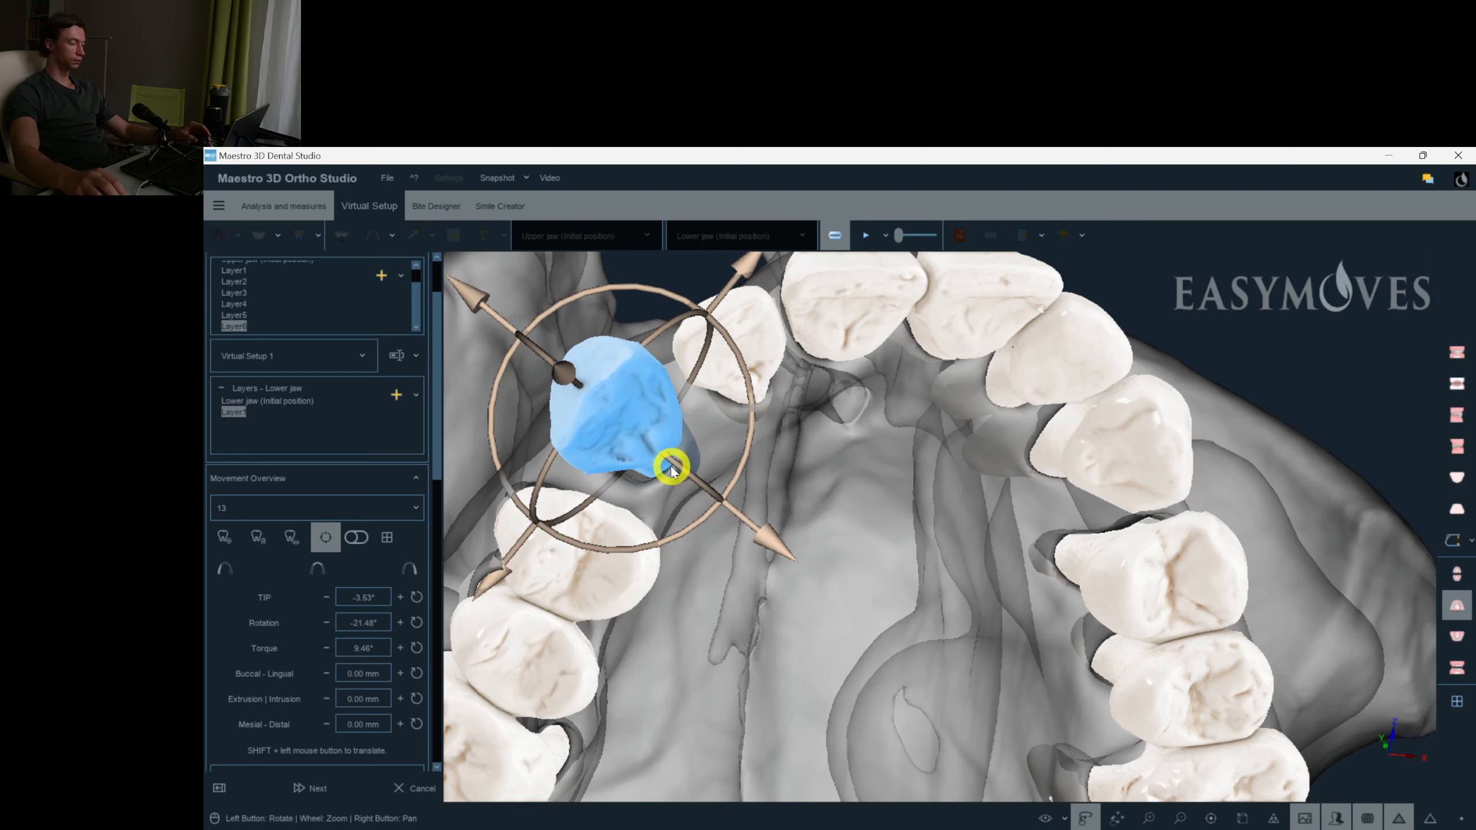
Tip the upper right canine to about -7.4° and torque it to about -6.6°.
drag(699, 478, 708, 465)
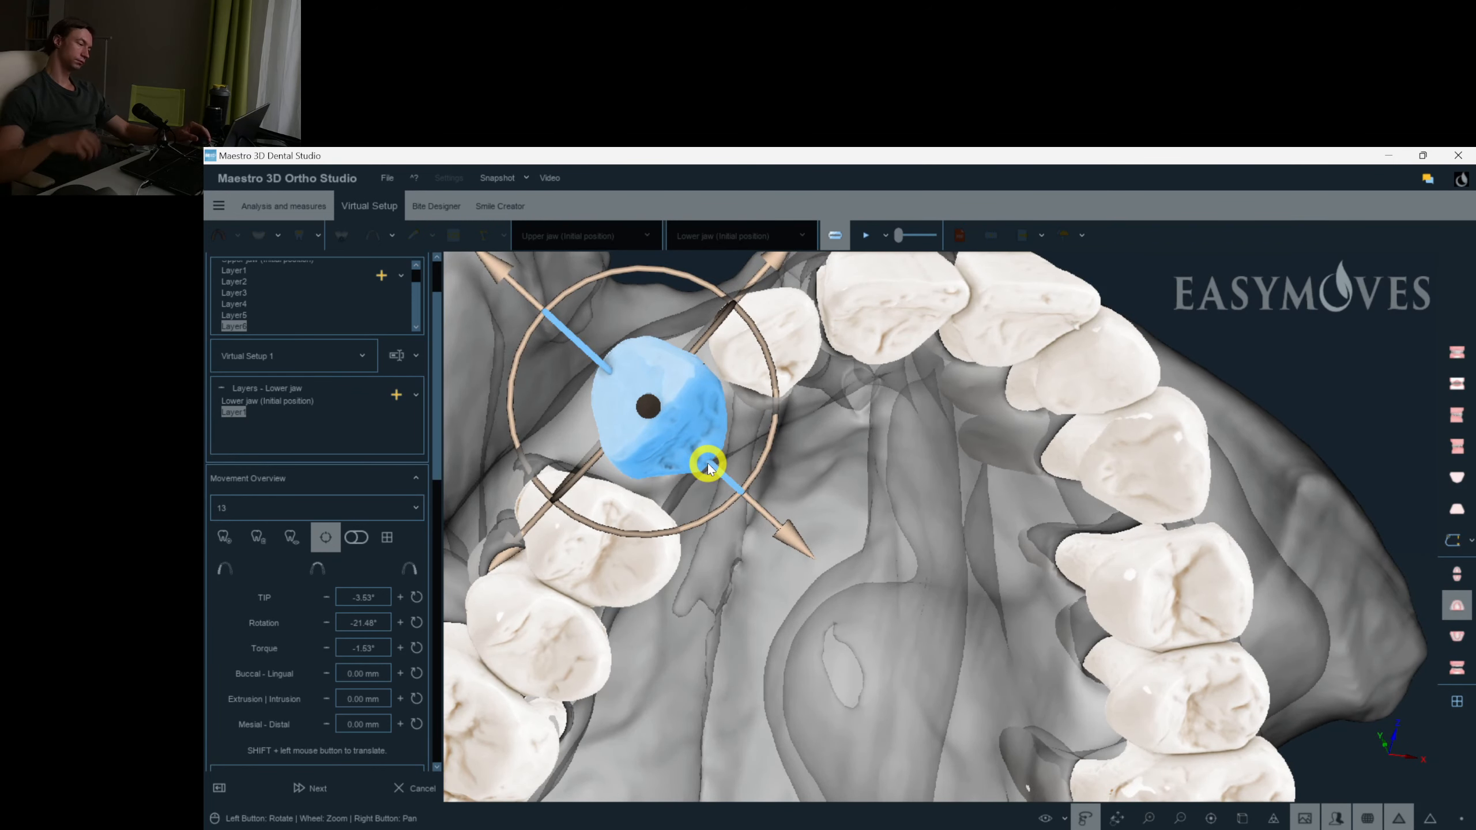
mouse_move(708, 465)
mouse_down()
mouse_move(804, 497)
mouse_move(820, 523)
mouse_move(751, 432)
mouse_move(610, 470)
mouse_move(721, 453)
mouse_up()
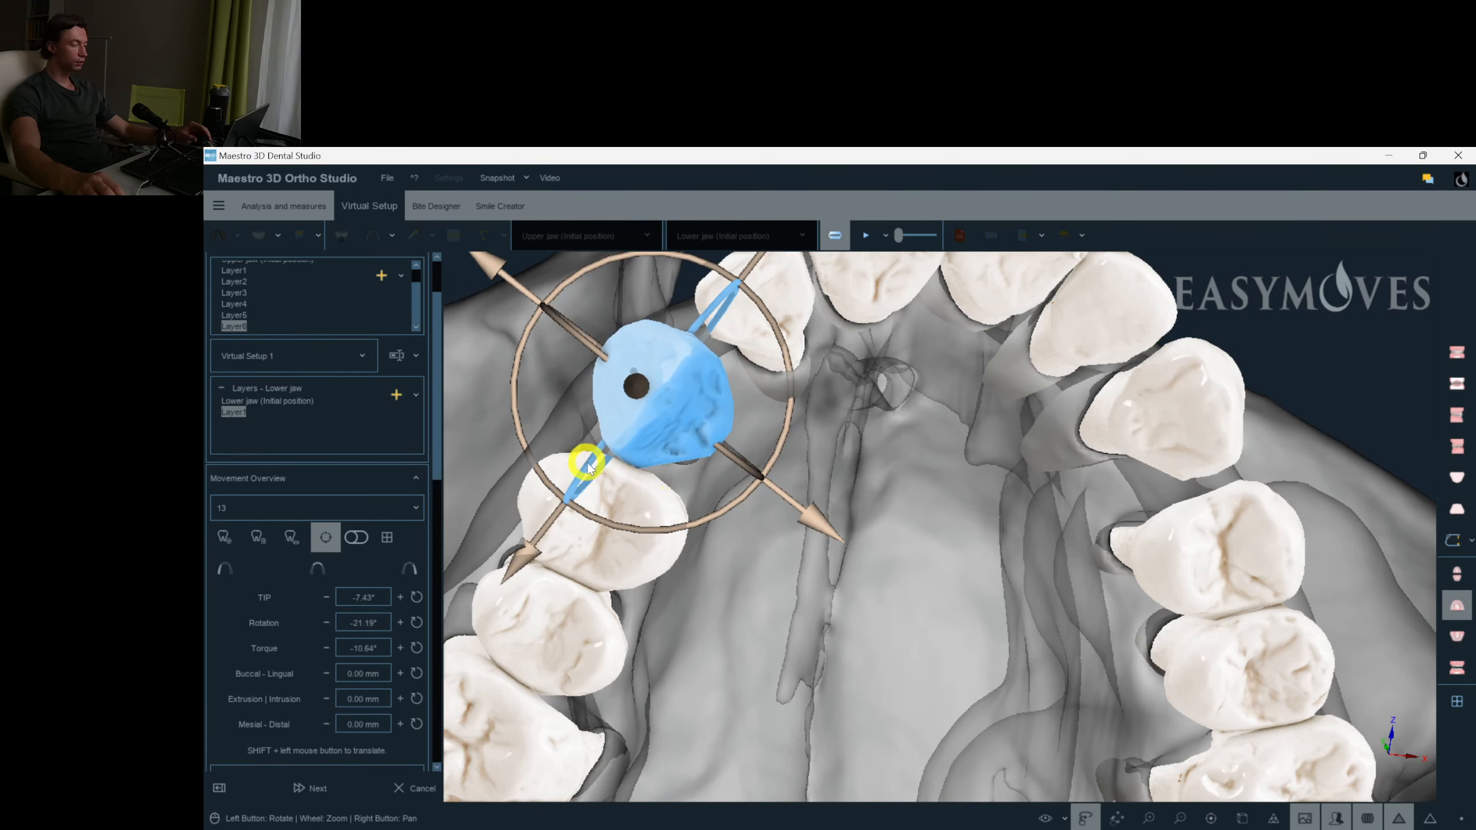
click(742, 585)
drag(742, 586, 731, 434)
click(729, 410)
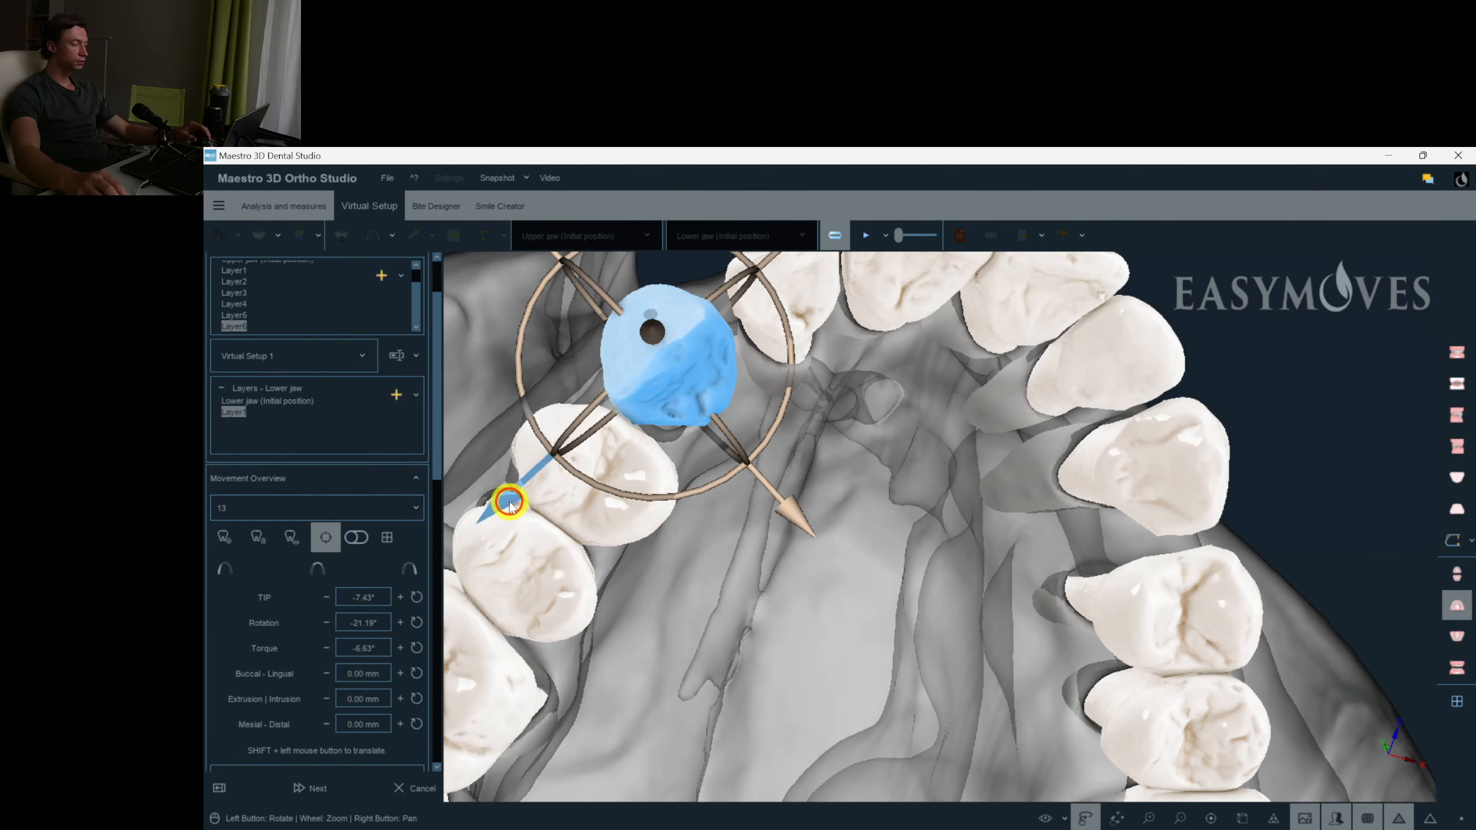
Shift the upper right canine about -0.06 mm mesio-distally.
right_click(851, 474)
click(794, 563)
drag(794, 563, 779, 546)
click(689, 404)
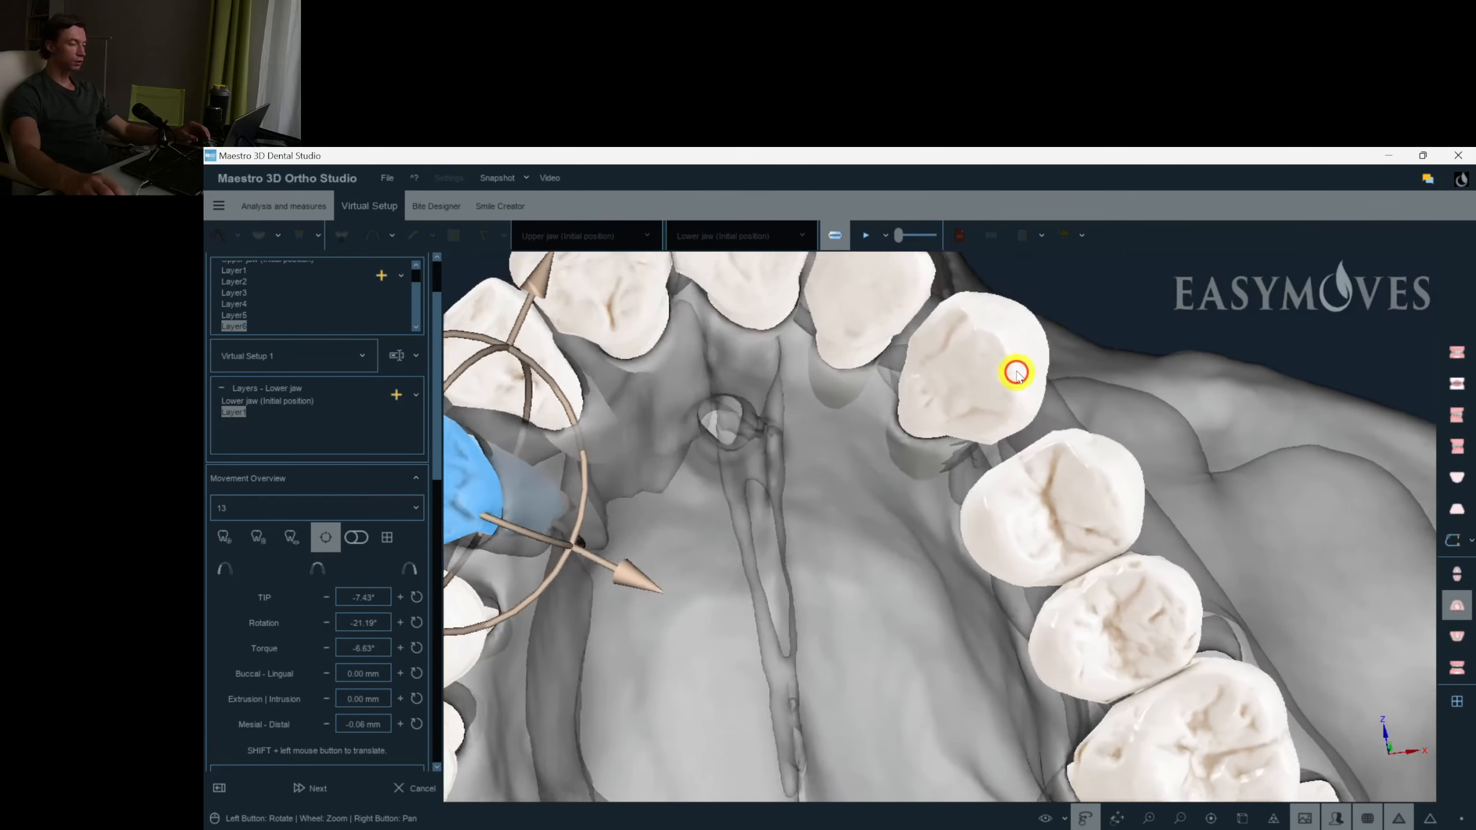
Tip the upper left canine to about -6.6°, torque it to about 6.4° and fine-tune its rotation in Layer6.
click(1007, 400)
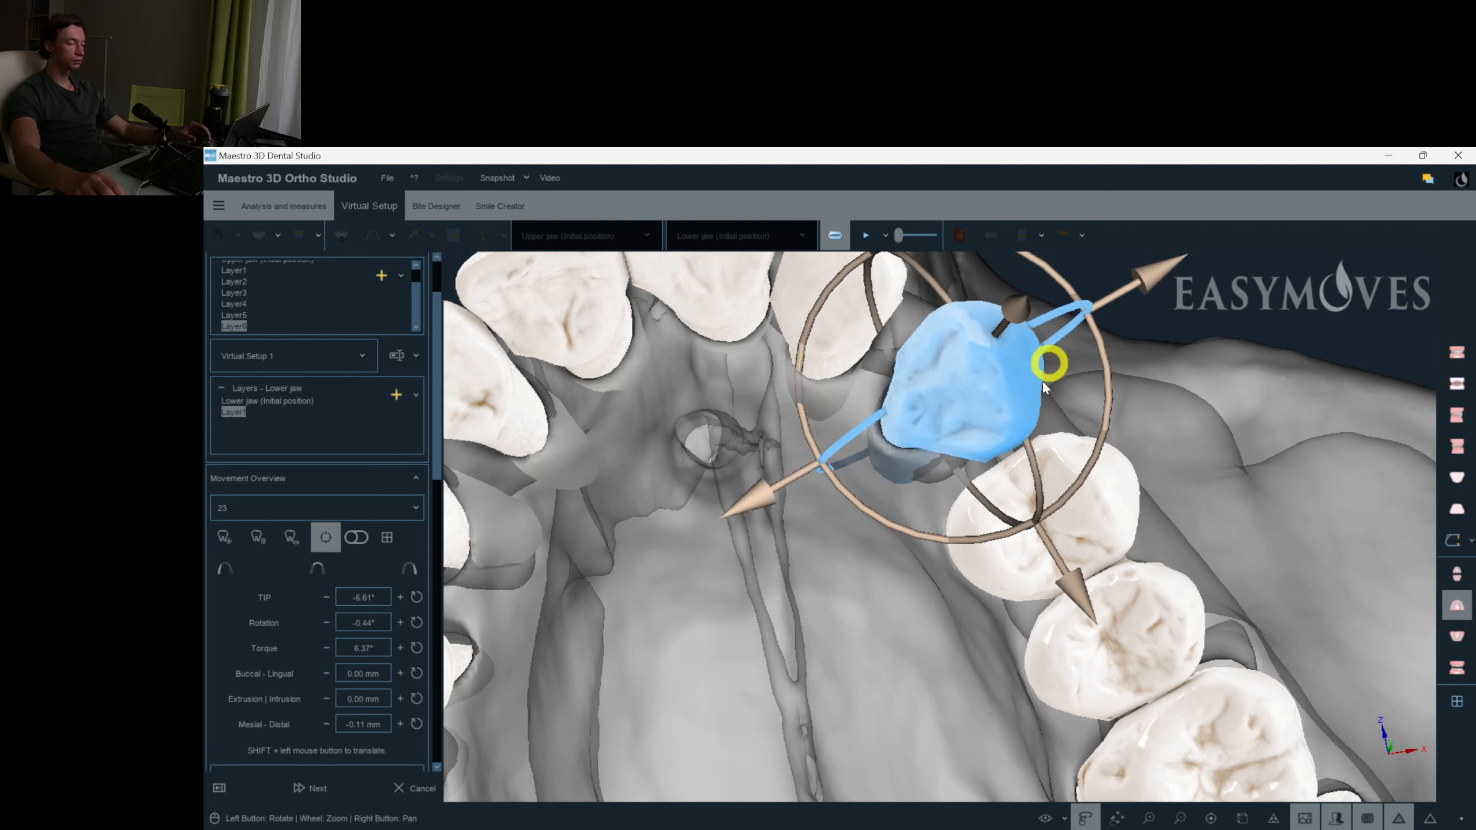
drag(1110, 410, 1111, 427)
click(1110, 504)
click(878, 551)
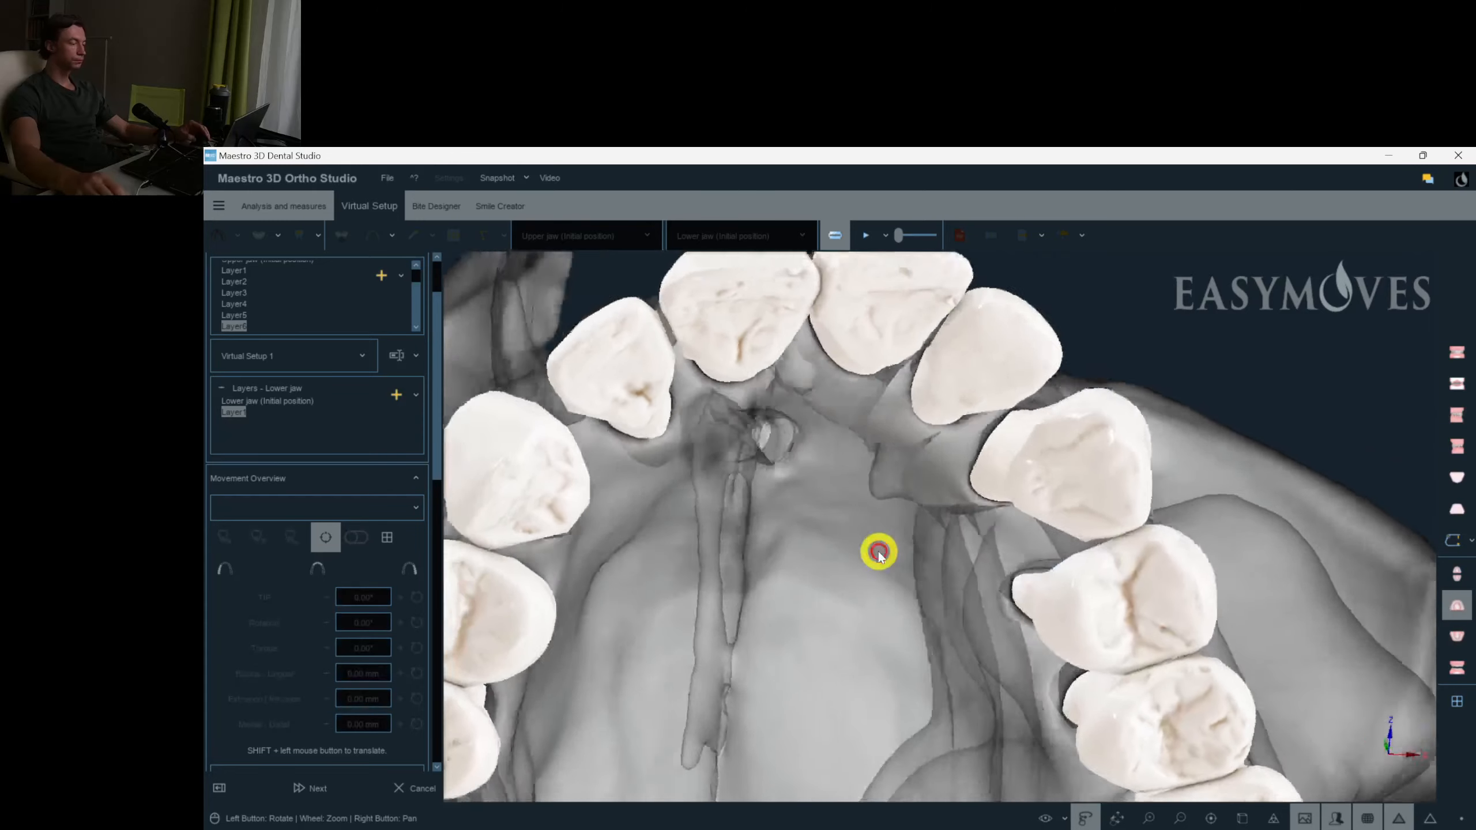
Display only the lower jaw and rotate the lower right canine in Layer1, with about -0.5° tip and 7.2° torque.
key(r)
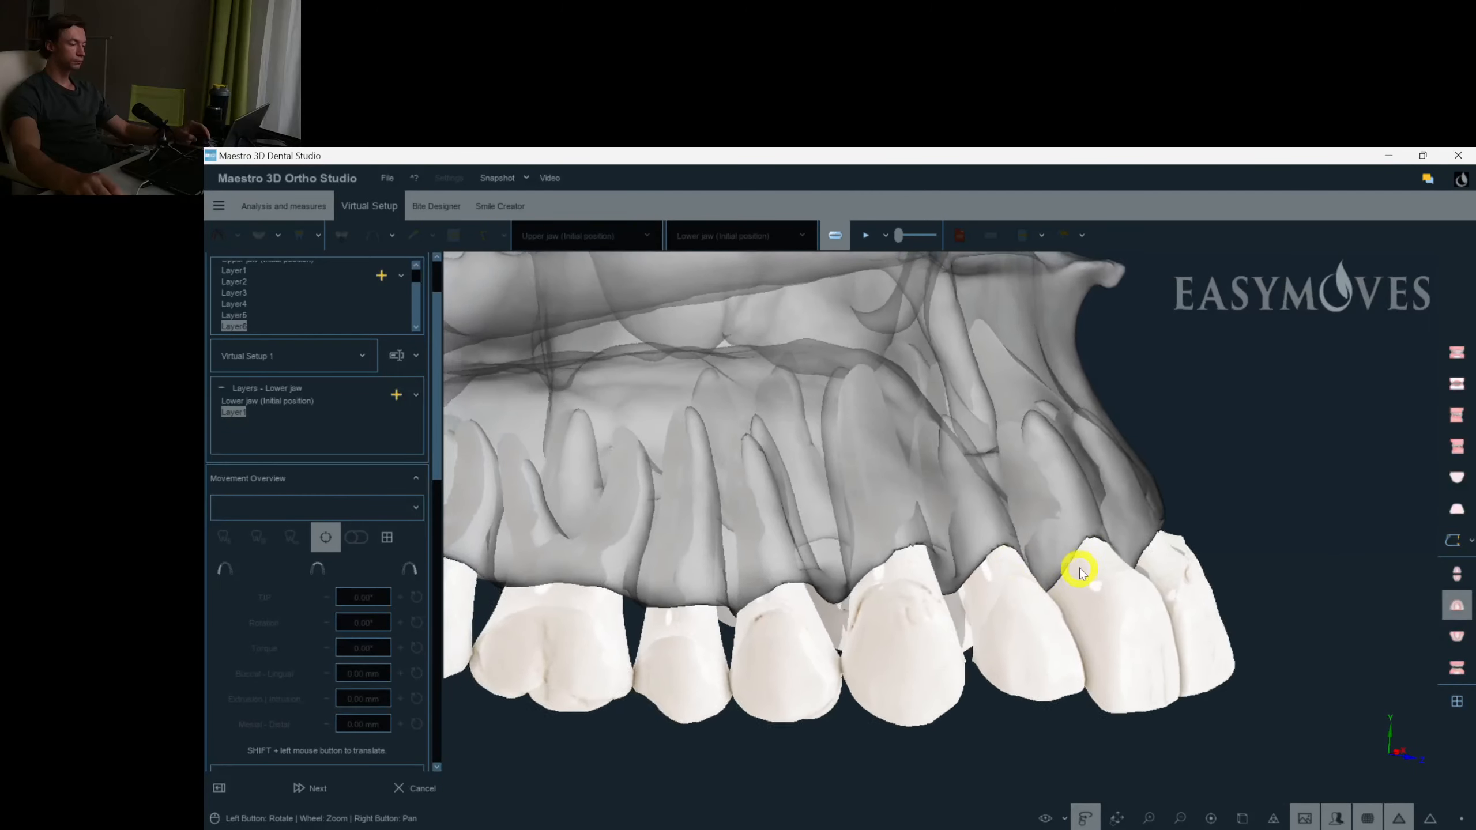
click(1457, 666)
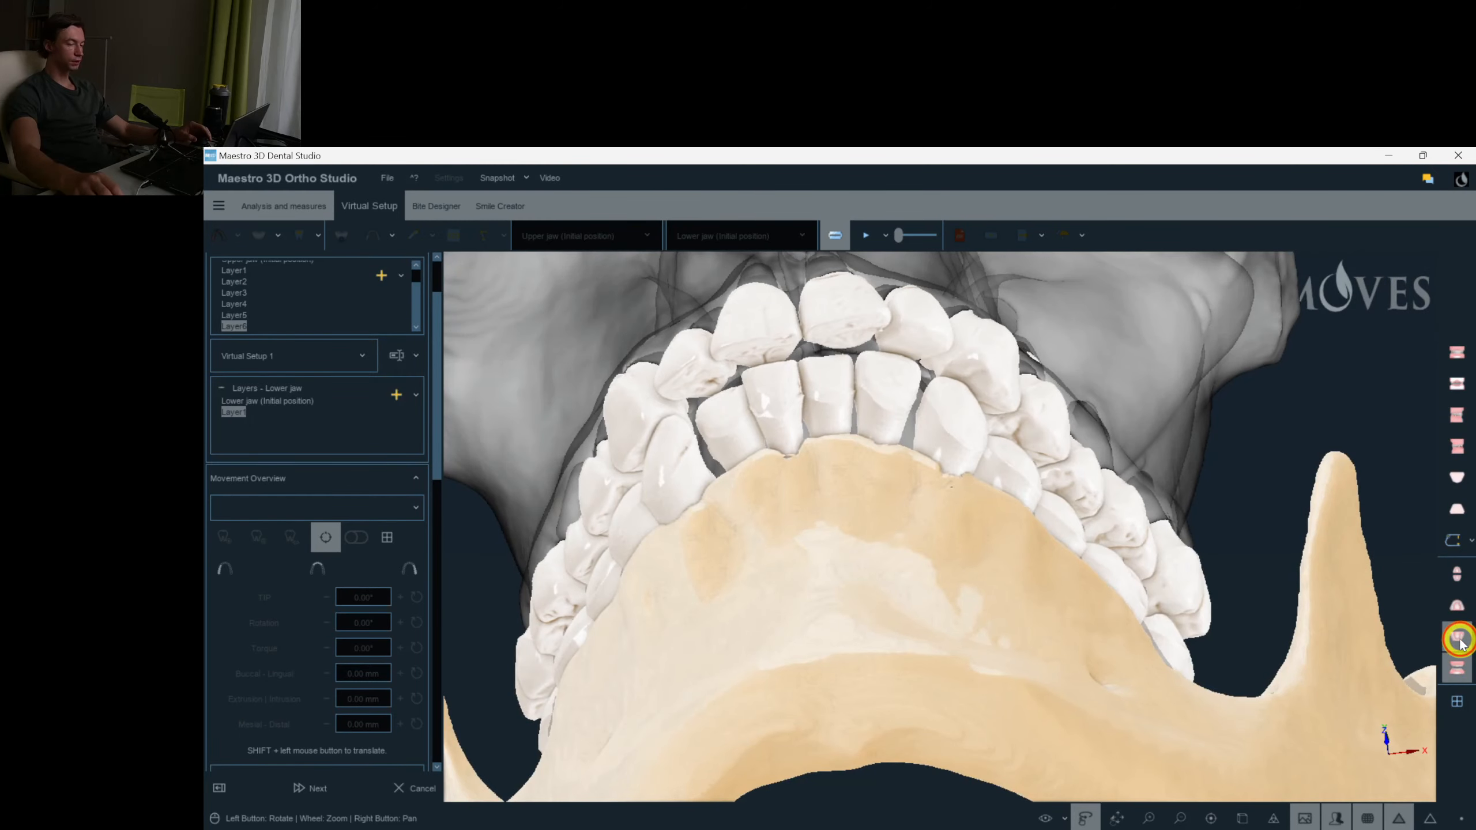
click(1457, 636)
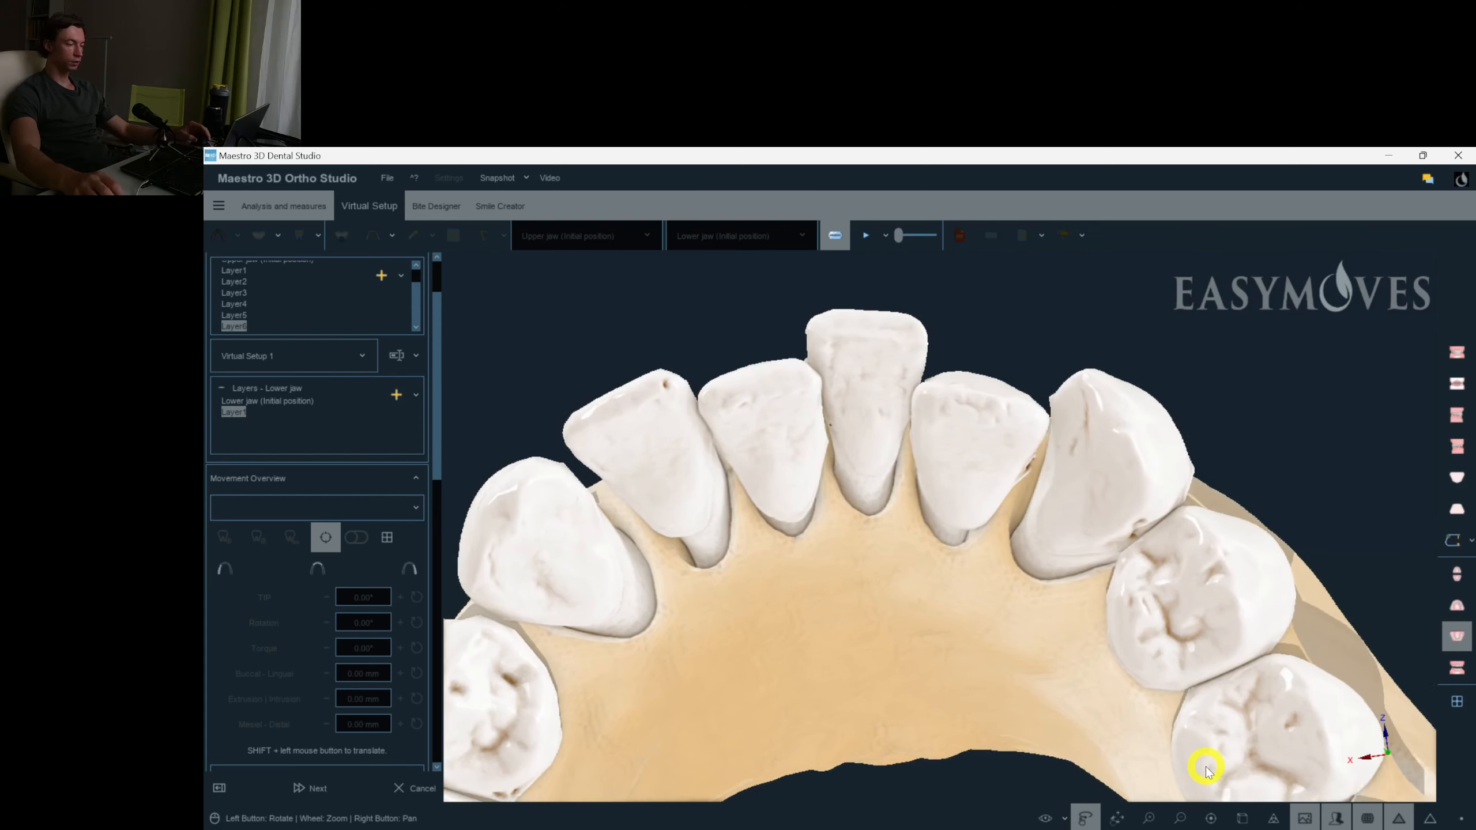
click(1166, 468)
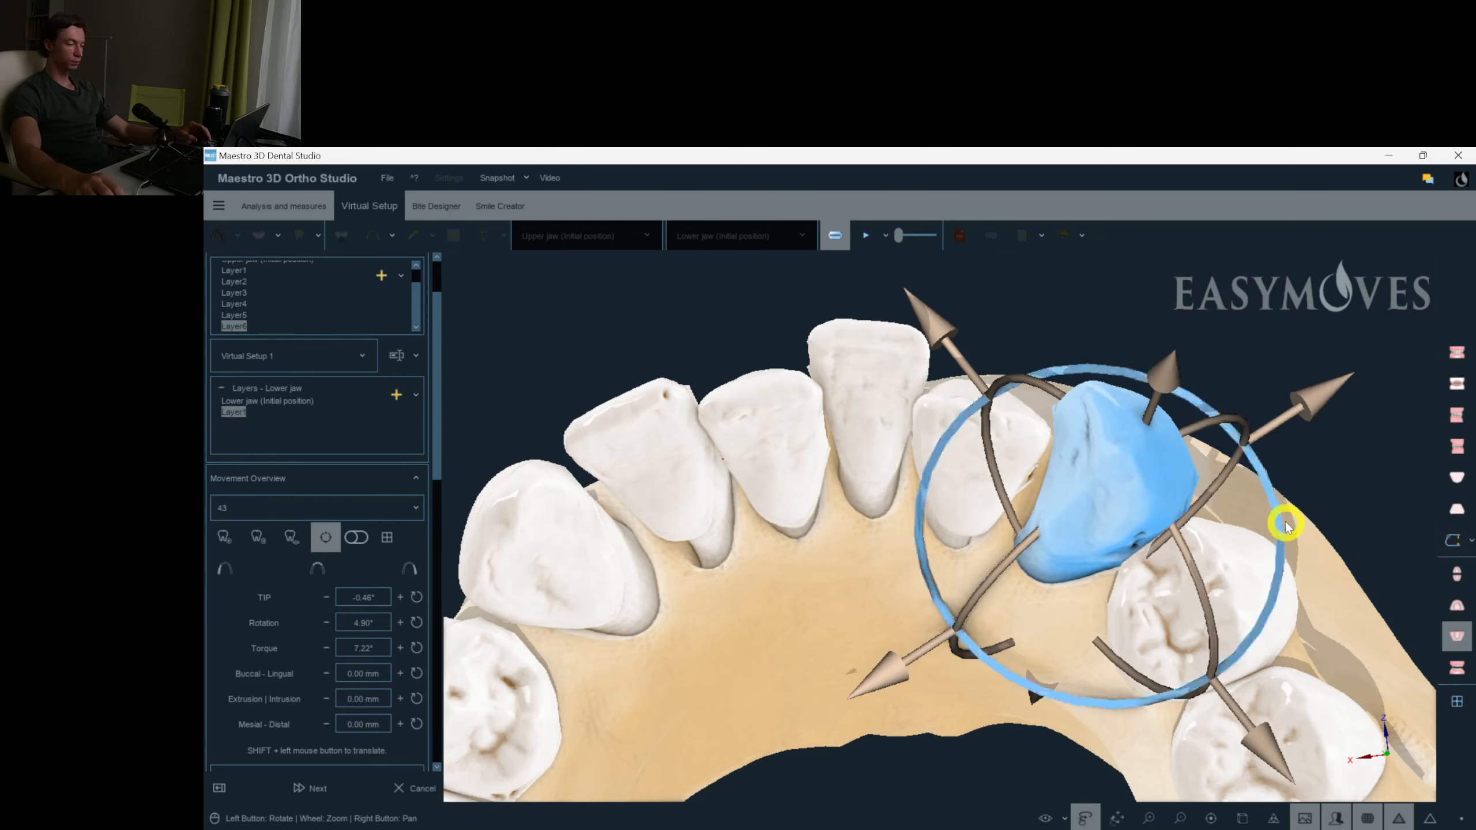
drag(1282, 519, 1284, 536)
drag(1222, 395, 1252, 367)
Rotate the lower left lateral incisor to about -4.3° in Layer1, and in a new Layer2 tip it to about -4.3° and torque it to about 10.7°.
drag(615, 464, 716, 461)
click(716, 461)
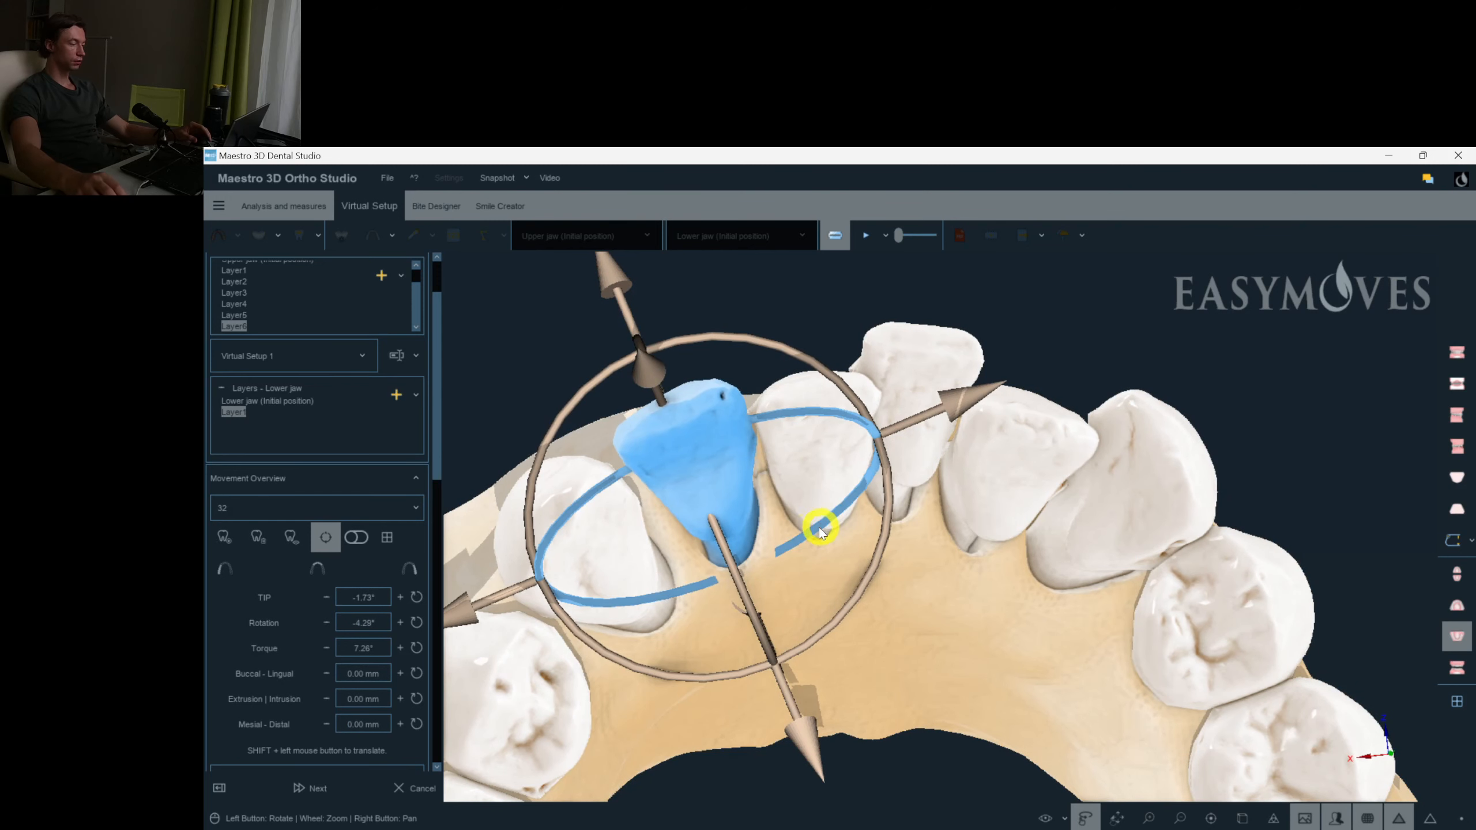
click(405, 395)
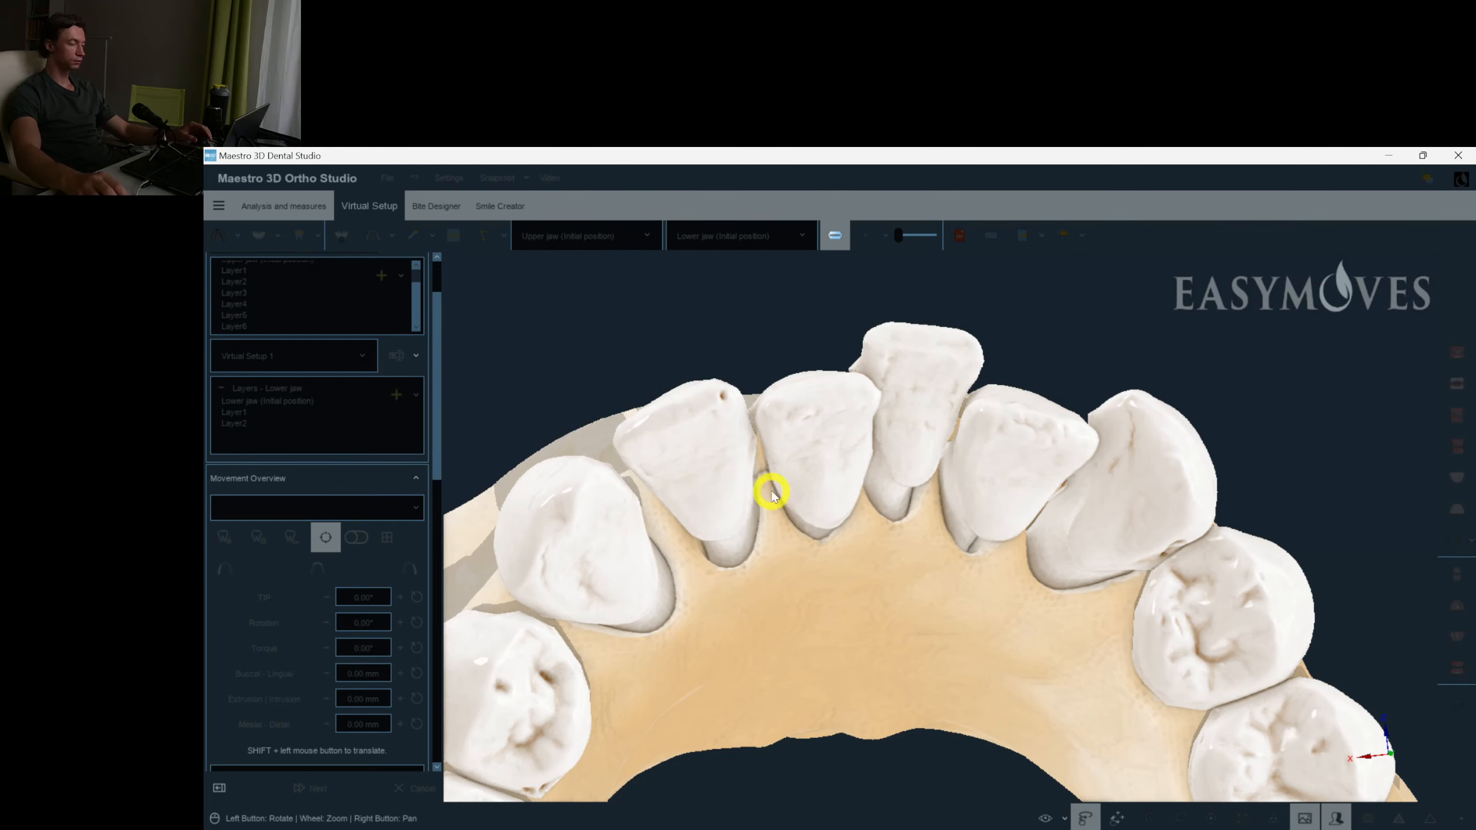
click(699, 455)
drag(735, 600, 883, 414)
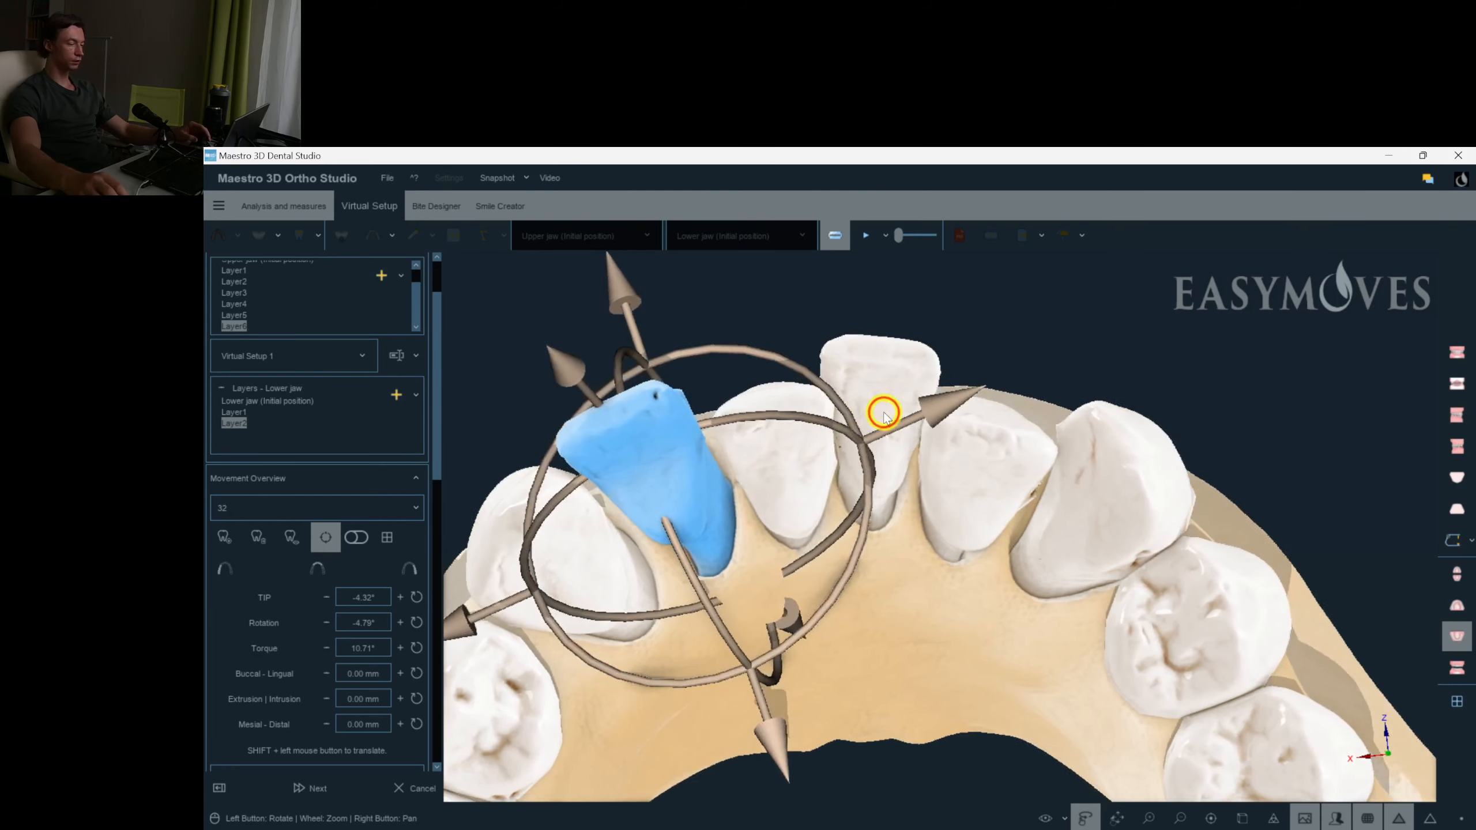
Reposition the lower right central incisor in Layer2 and torque the lower right lateral incisor to about 8° with about -0.7° tip.
click(883, 414)
drag(880, 478, 879, 472)
click(962, 461)
drag(960, 557, 940, 560)
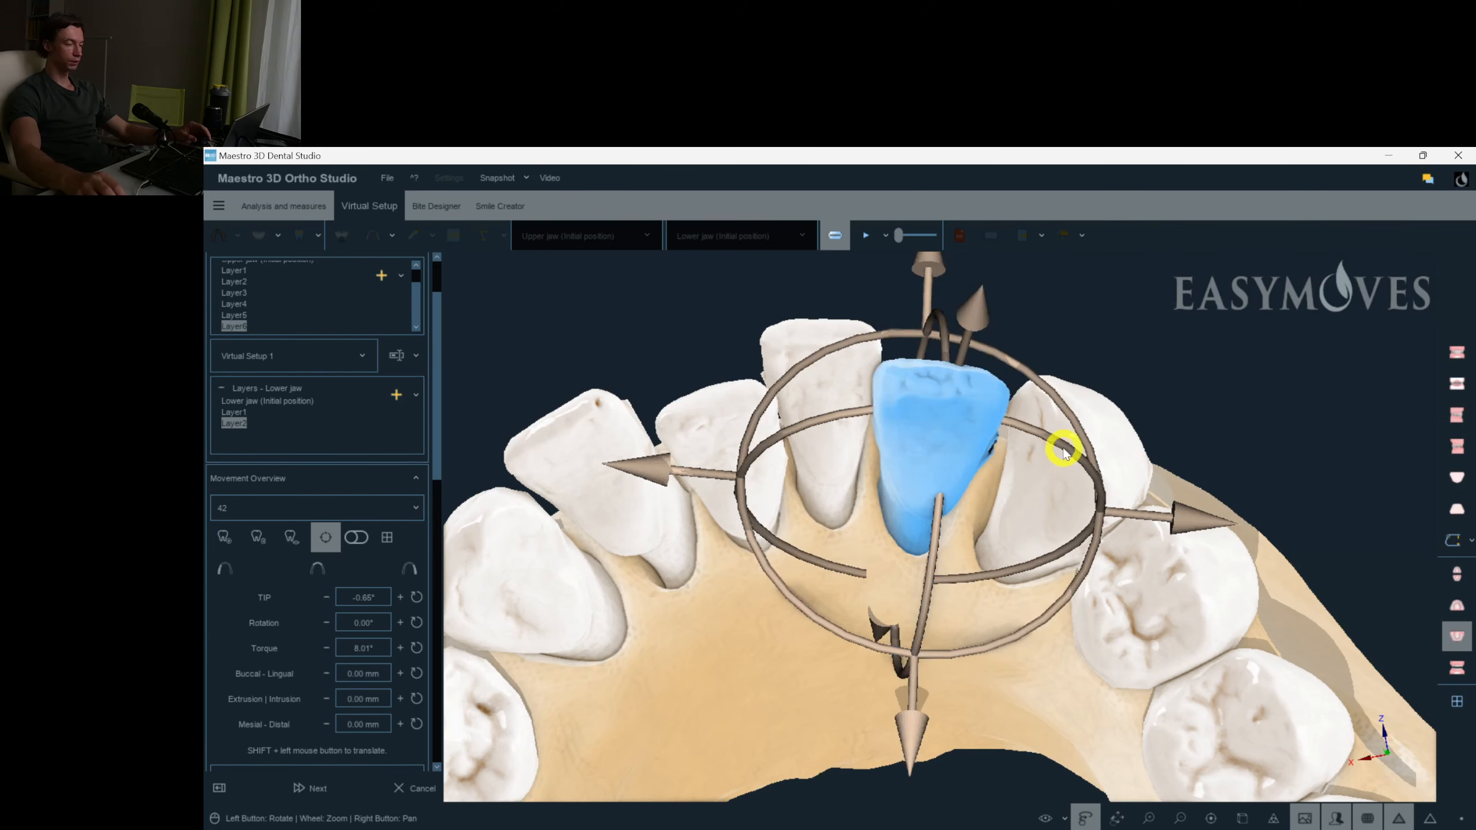
Adjust the lower right canine, and set the lower left central incisor to about -1° tip, -1.1° rotation and 11.4° torque.
click(1108, 448)
drag(1188, 526, 1205, 487)
click(801, 465)
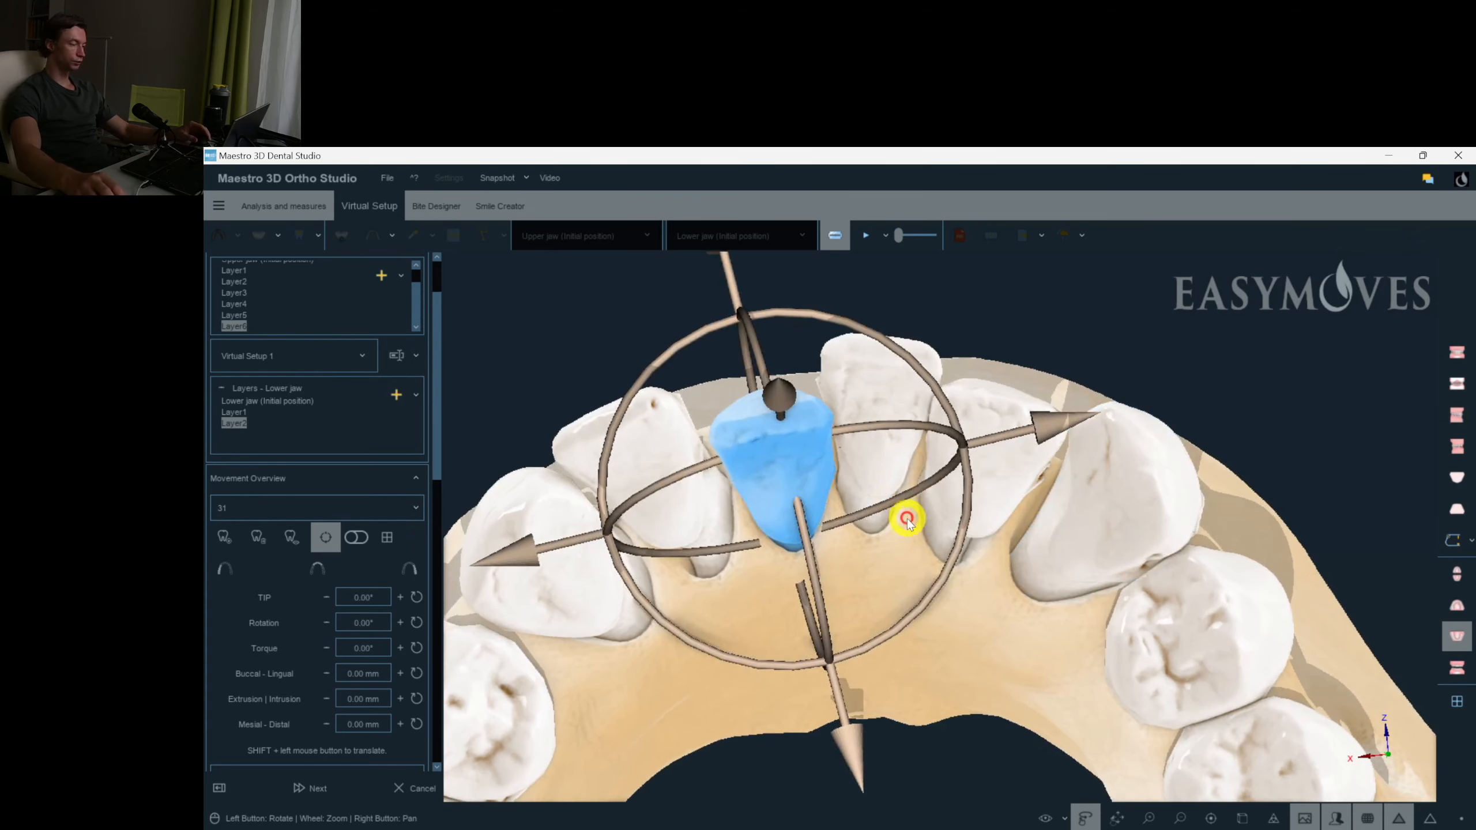
drag(956, 554, 900, 503)
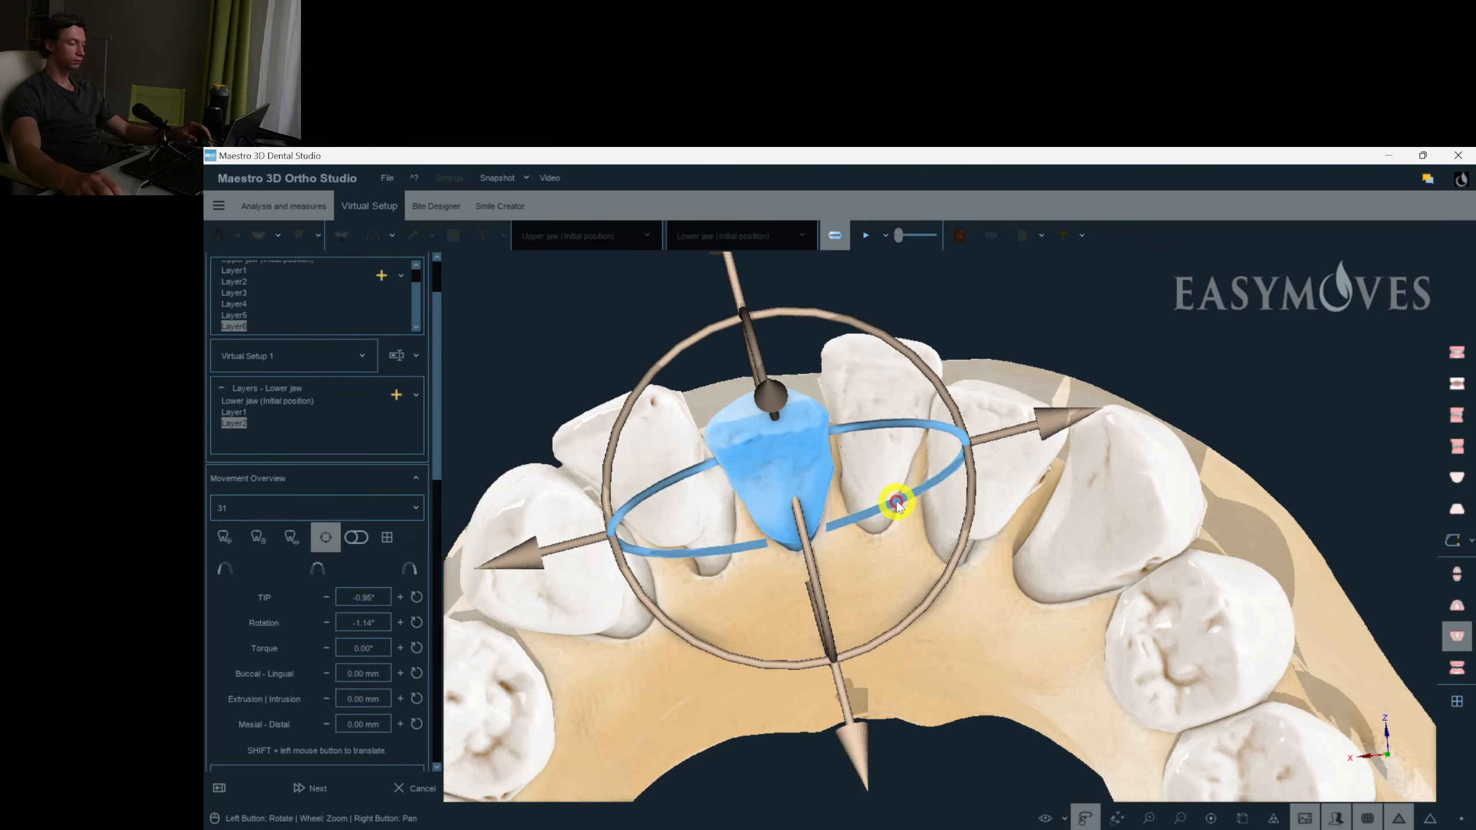
click(832, 688)
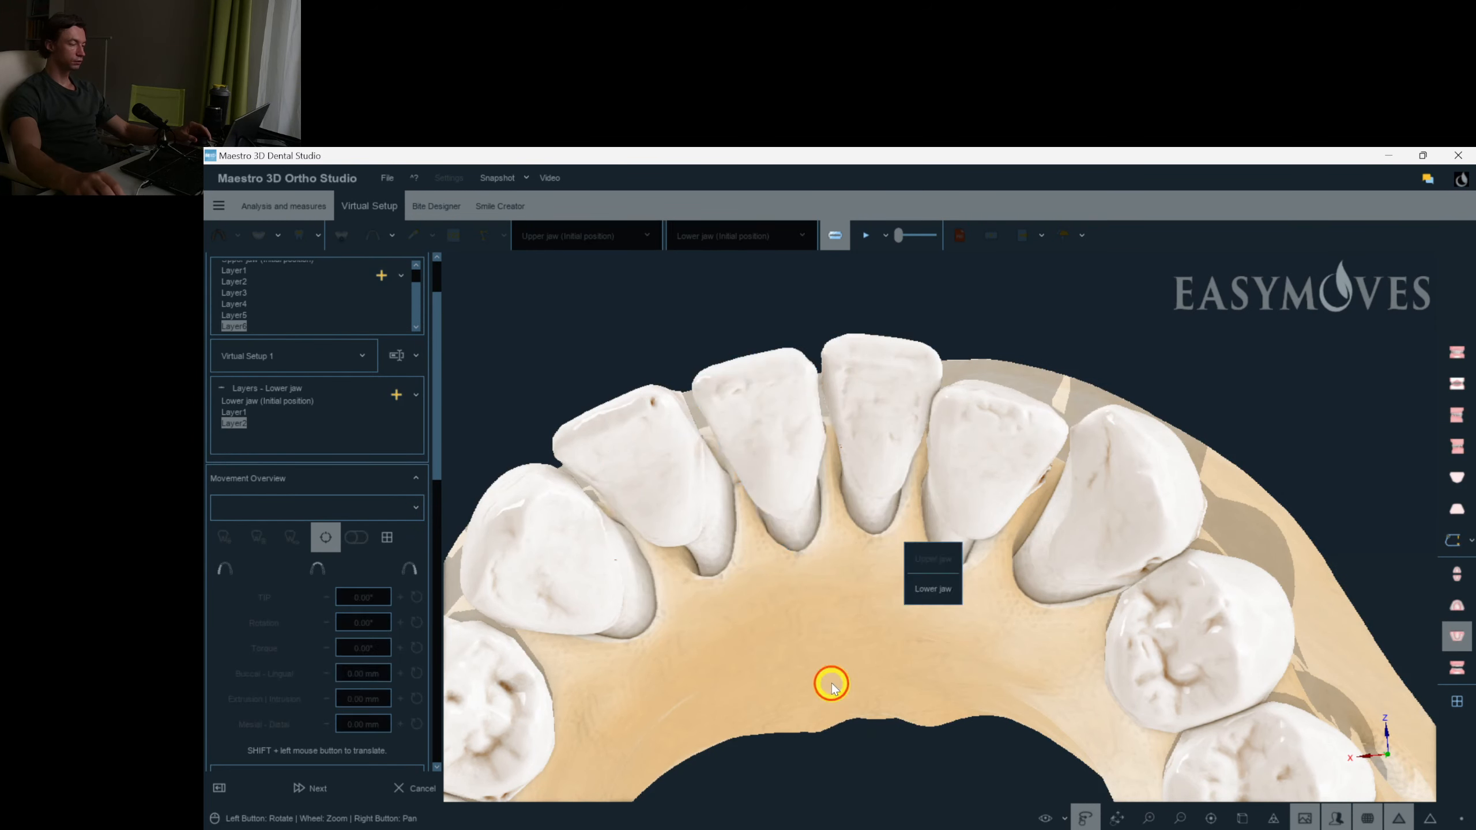
Rotate the lower right lateral incisor to about -5.9°, with about -2.4° tip and 12.3° torque, in Layer2.
click(1460, 665)
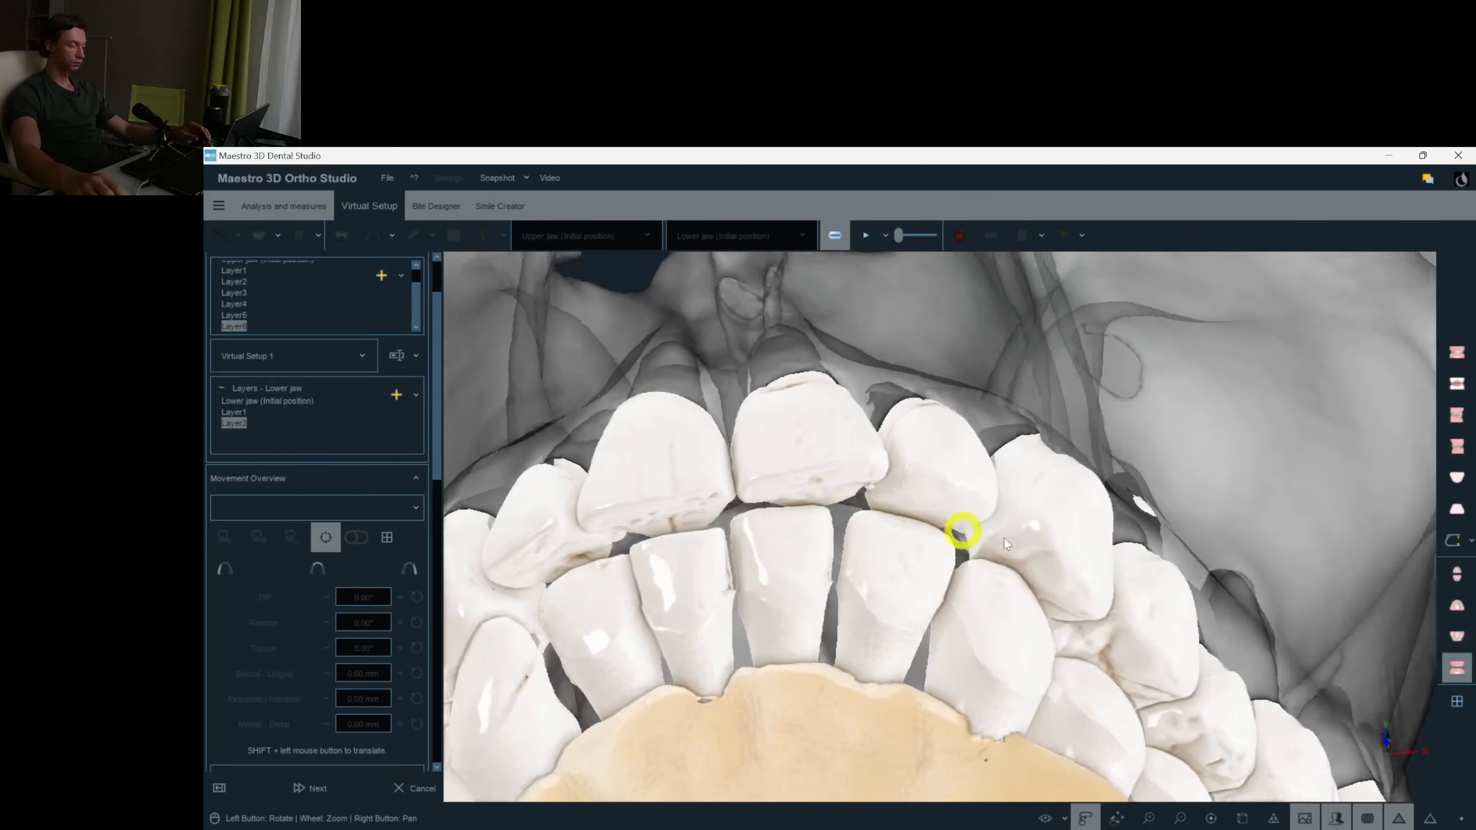
click(1456, 638)
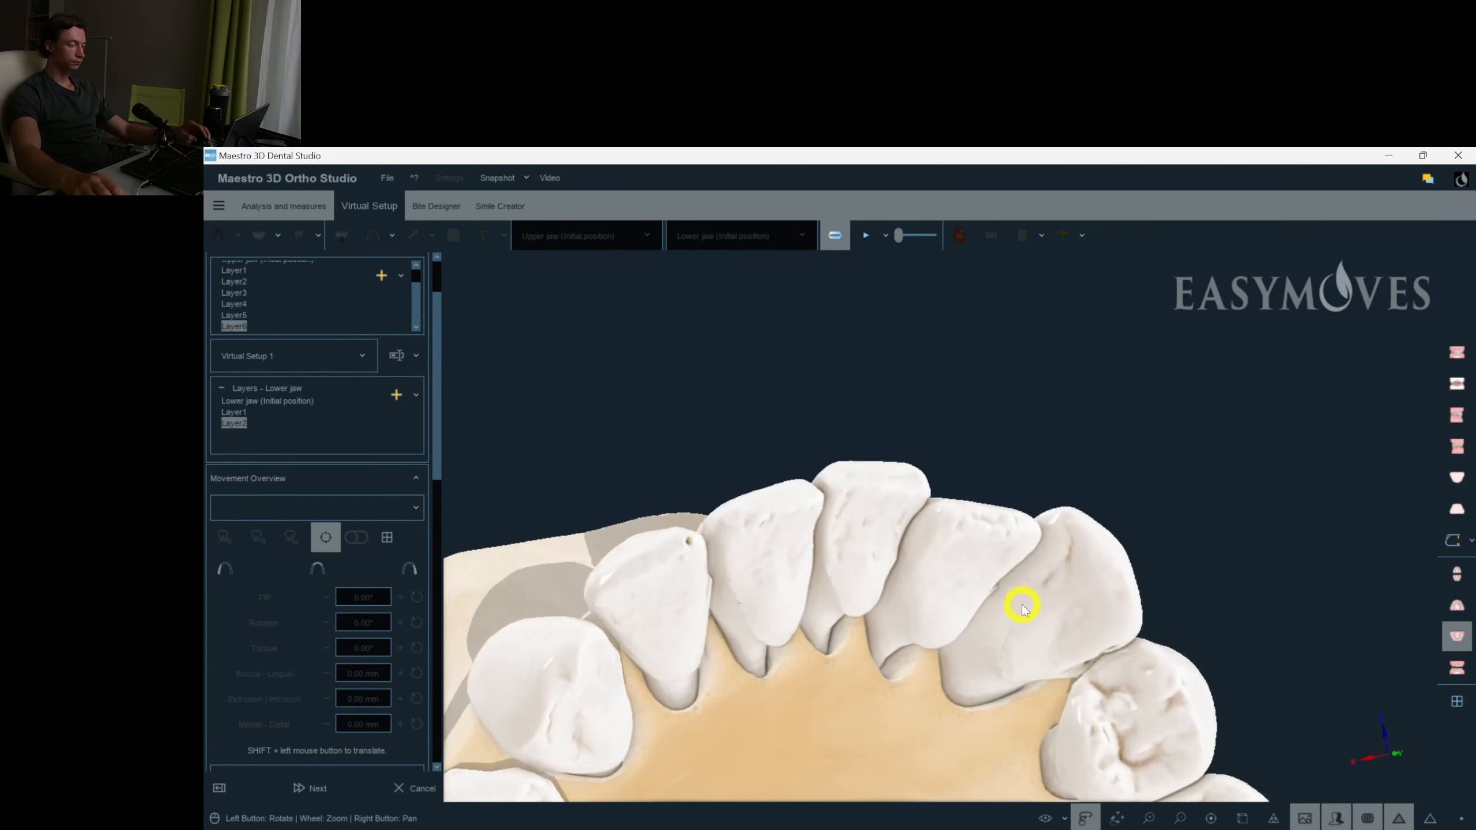
click(1007, 693)
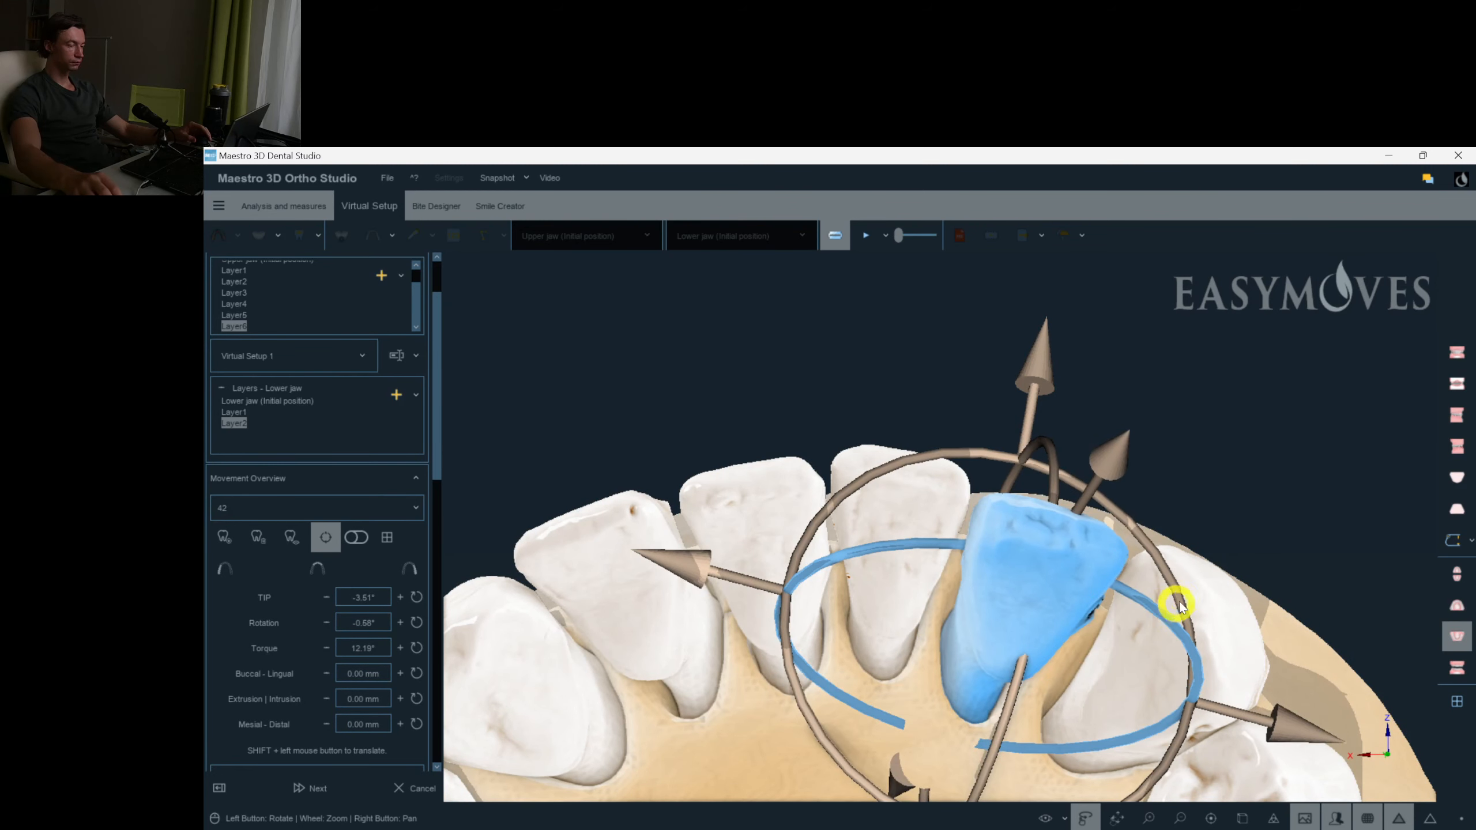
drag(1014, 681, 1012, 675)
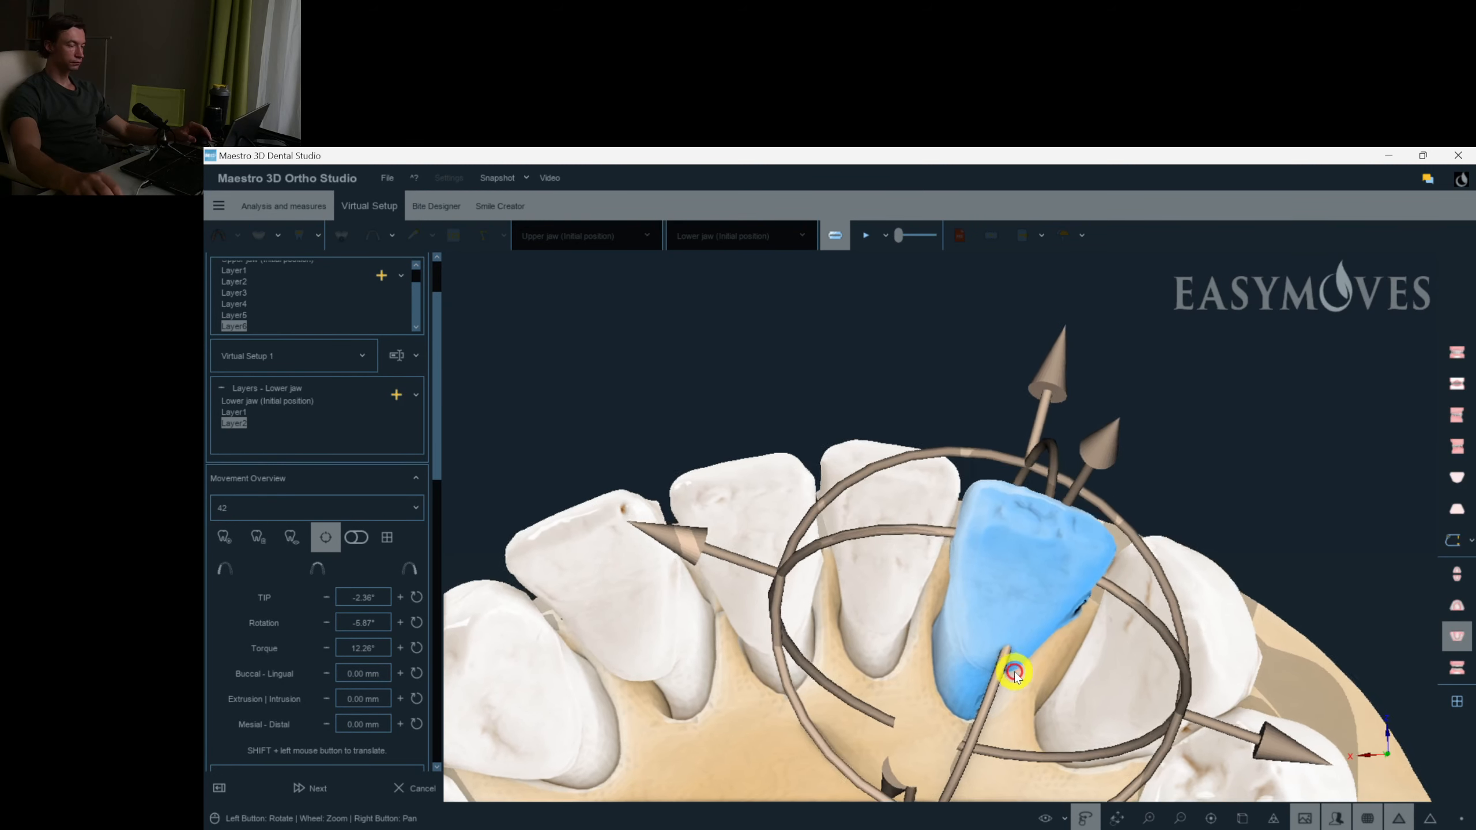
Fine-tune the rotation of the lower left central incisor, and set the lower right lateral incisor to about -2.6° tip and -5.9° rotation.
click(909, 532)
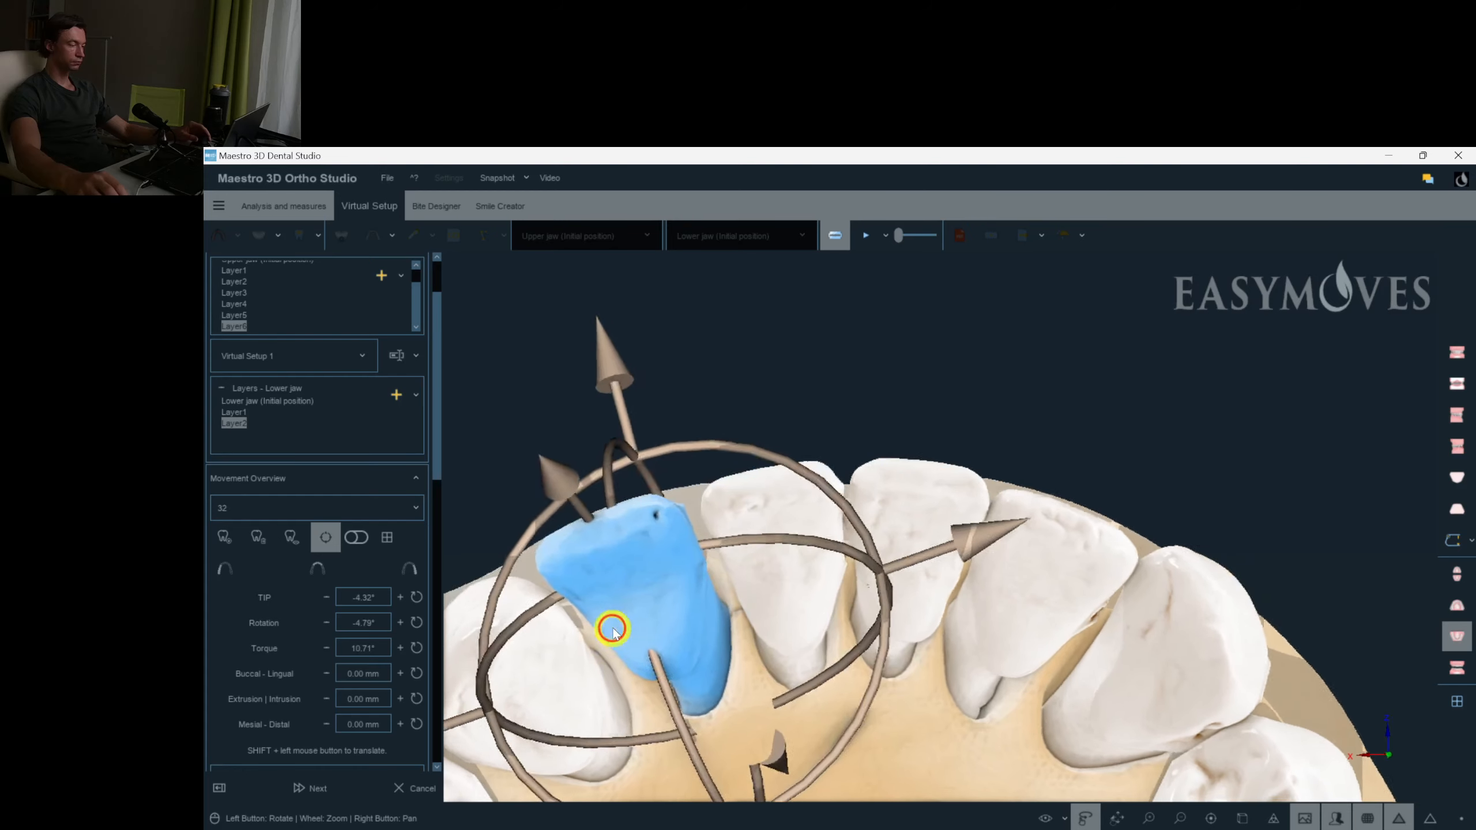
click(905, 445)
click(794, 485)
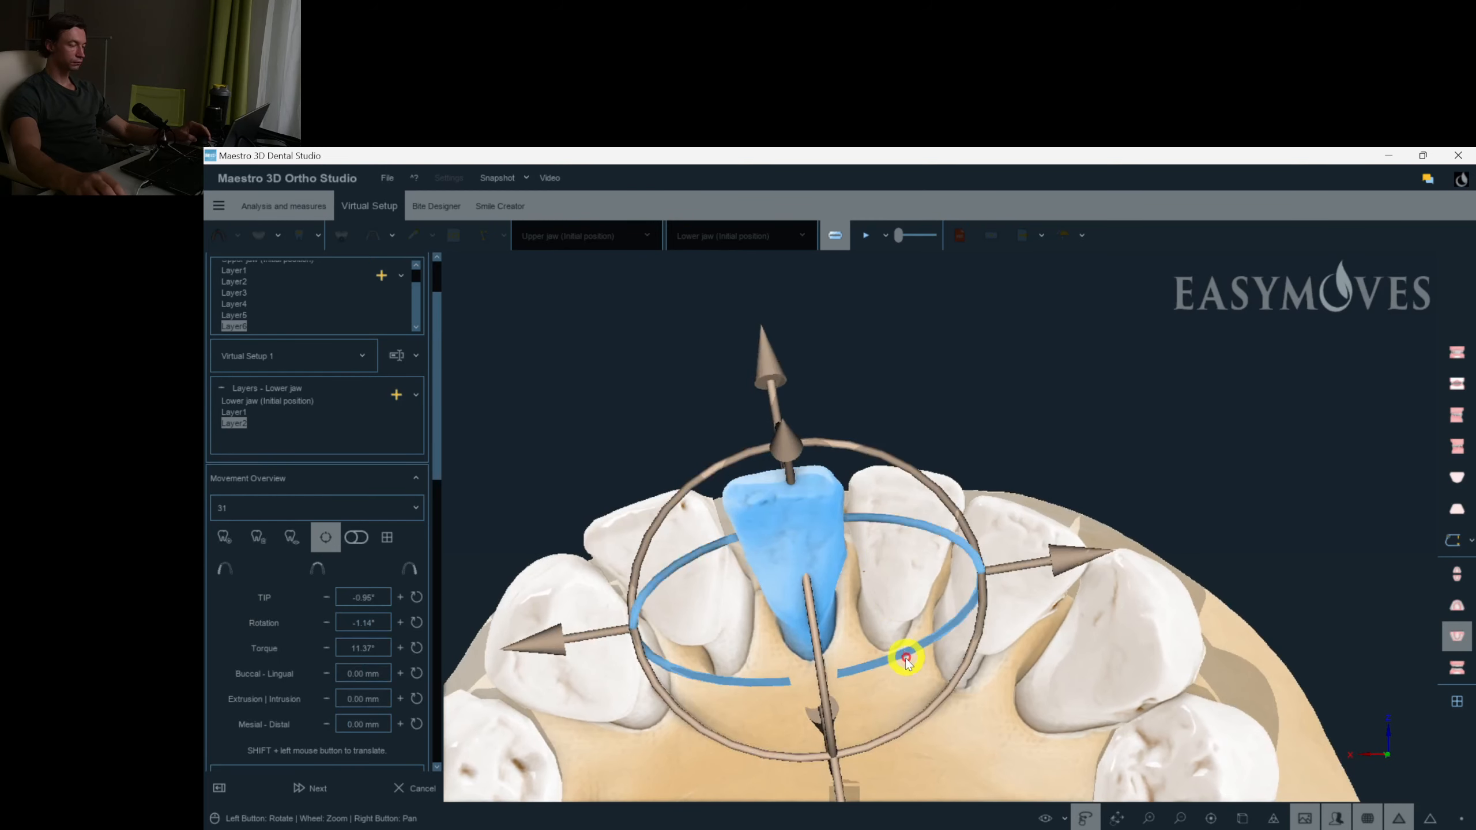
click(1080, 593)
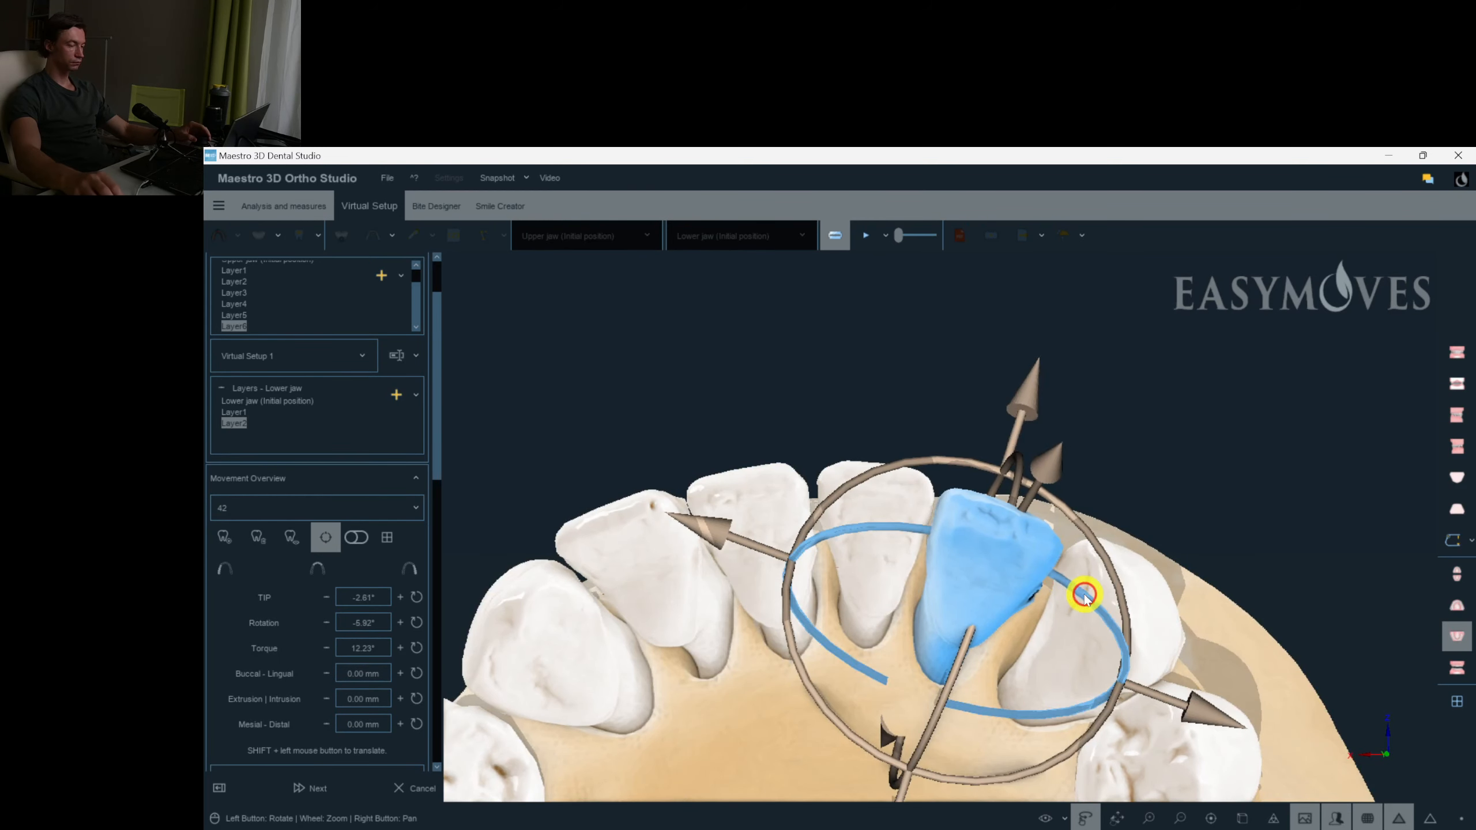
click(1238, 486)
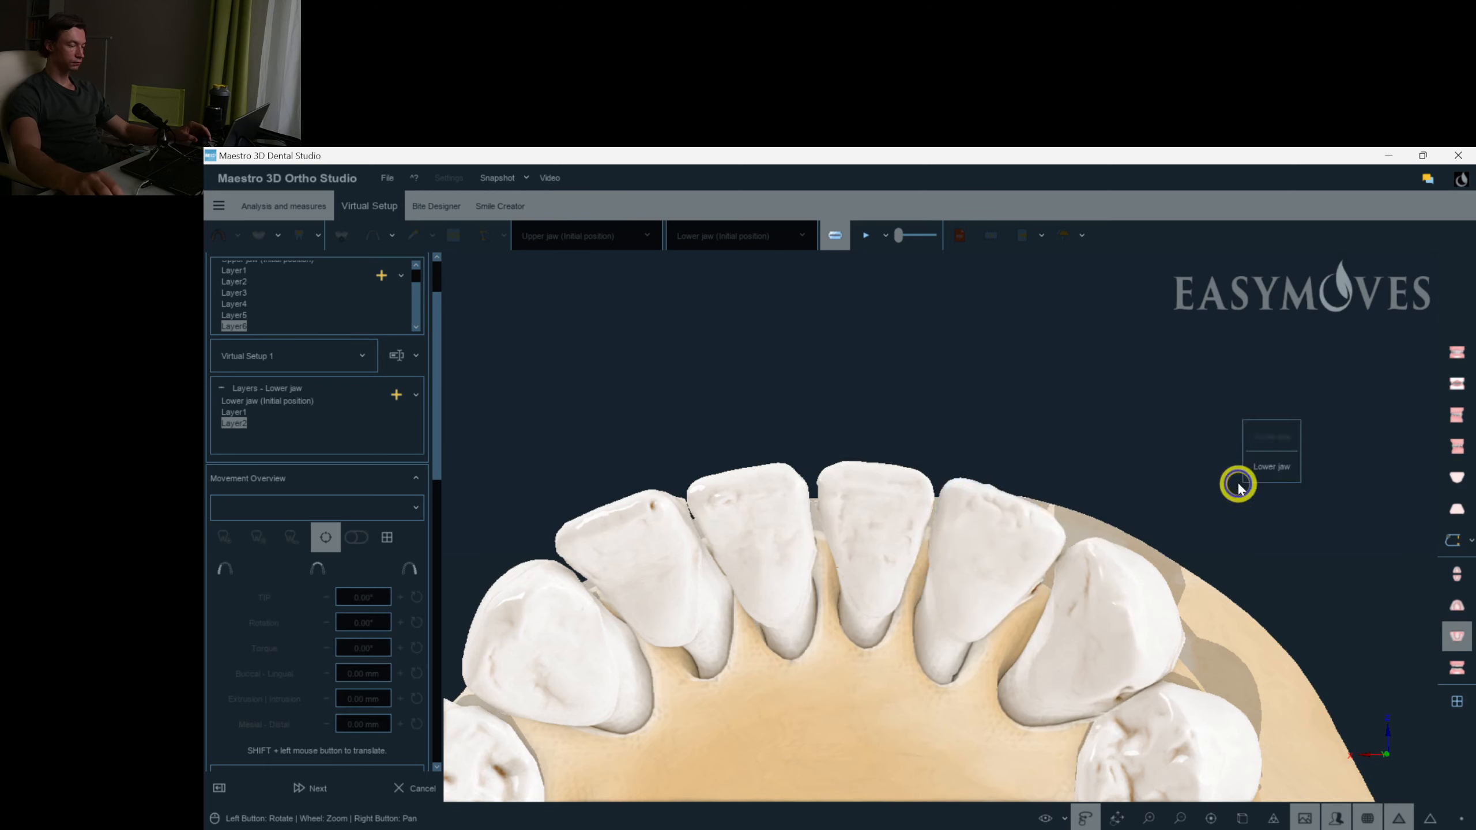
Go back to the lower jaw's Layer1 and torque the lower right first premolar to about 9.8°.
click(256, 408)
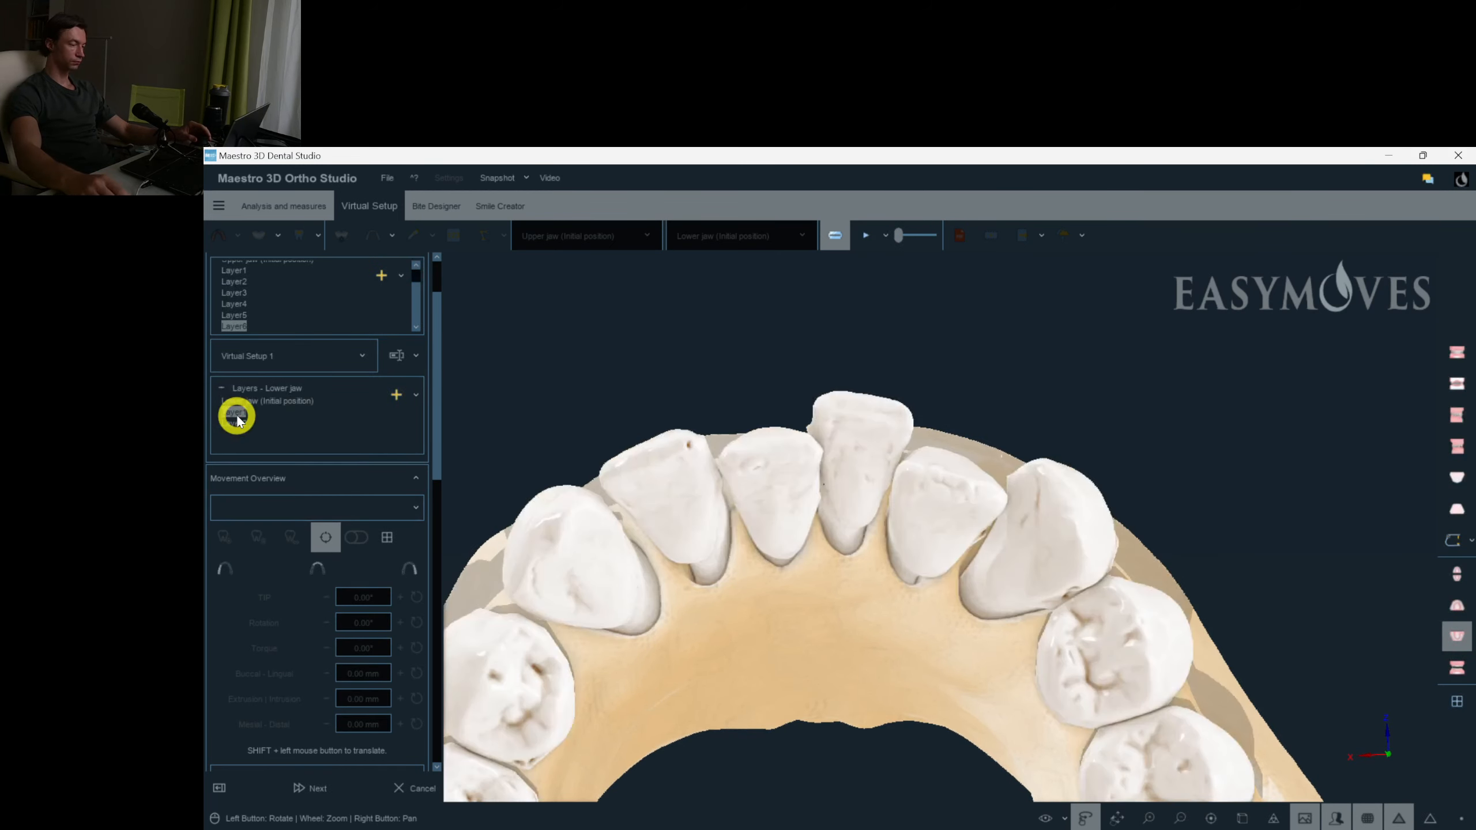
click(236, 423)
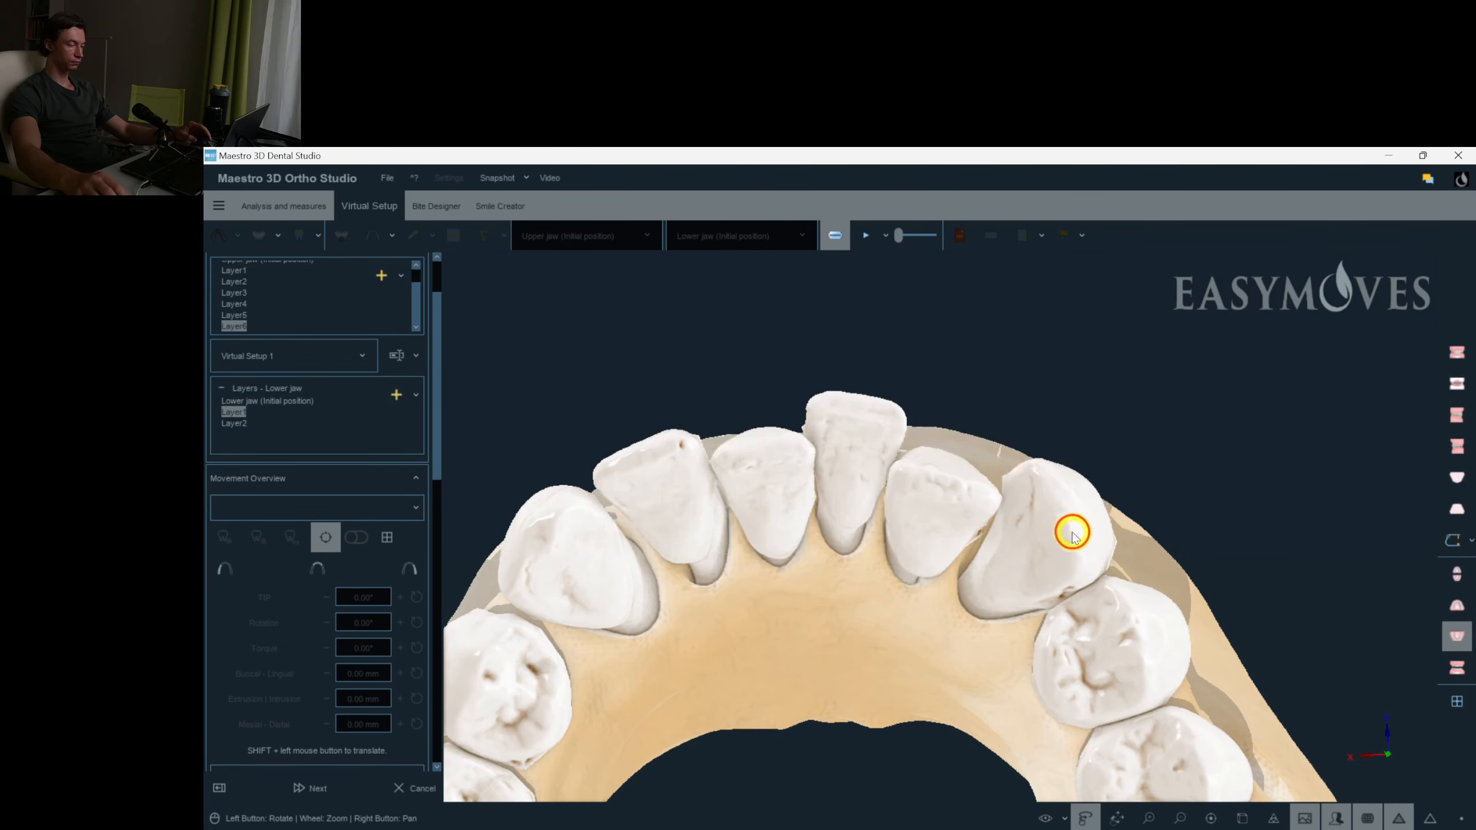
click(1100, 598)
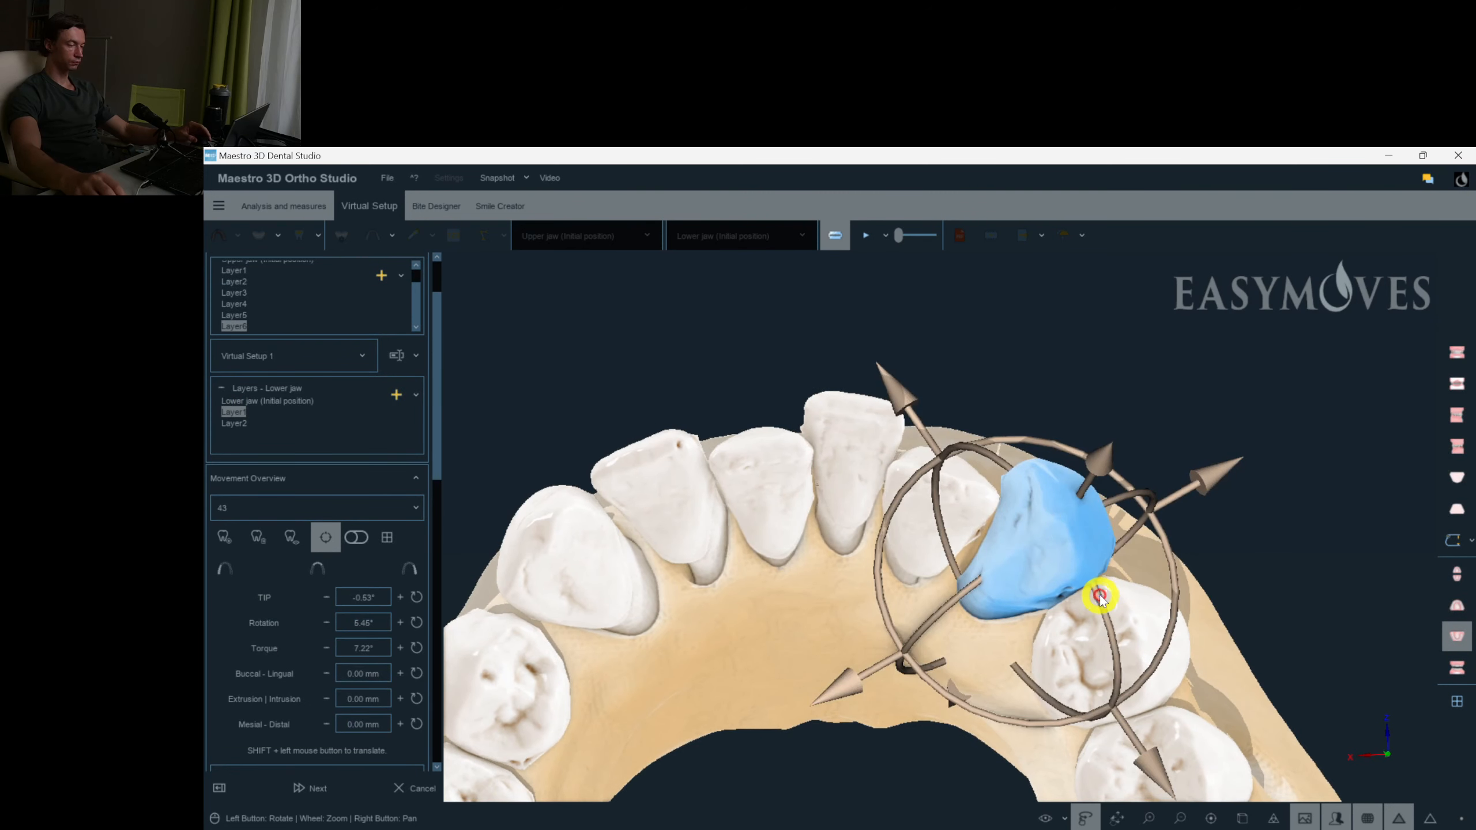
click(1145, 618)
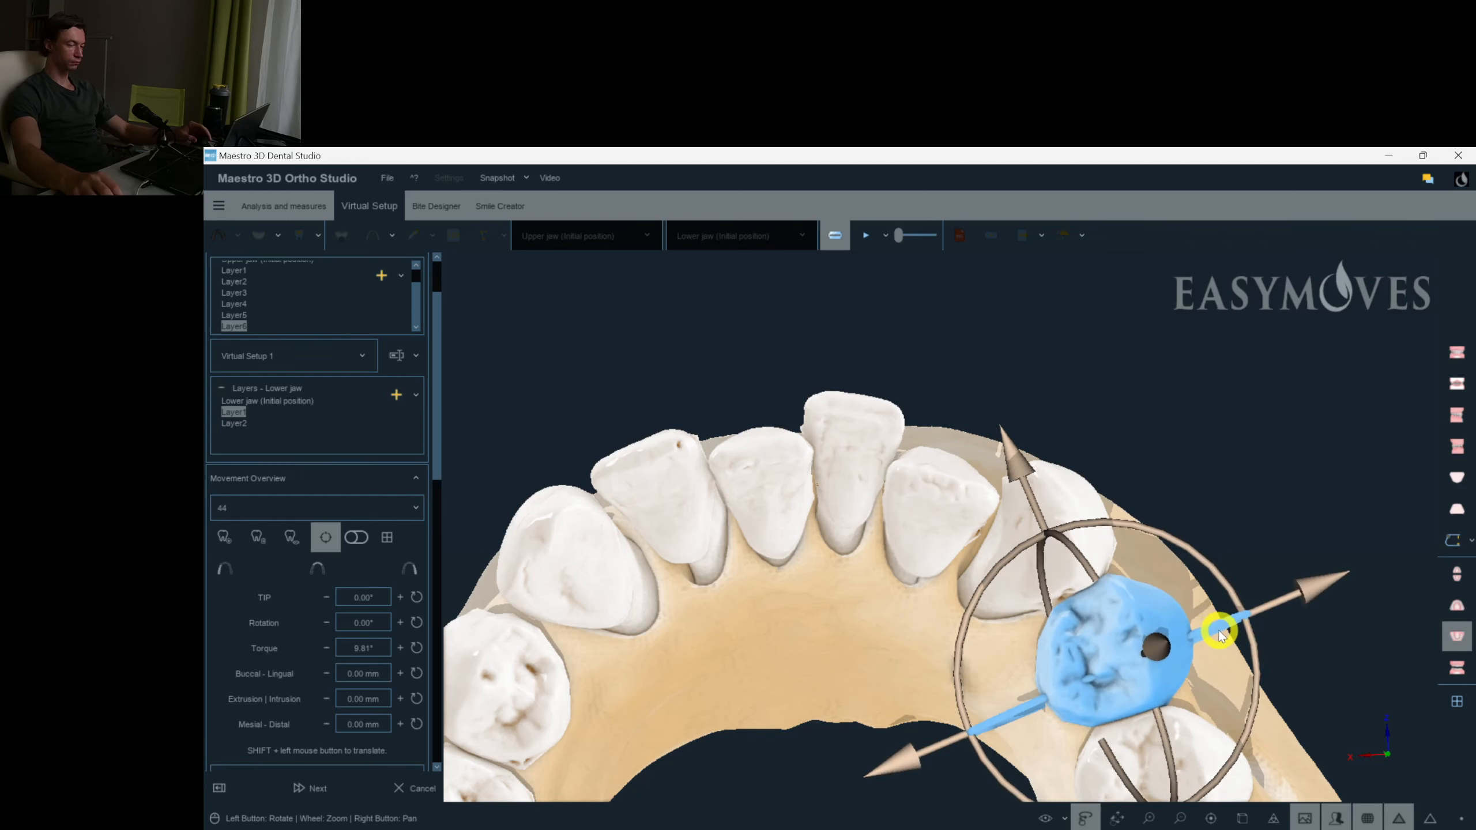
right_click(1306, 564)
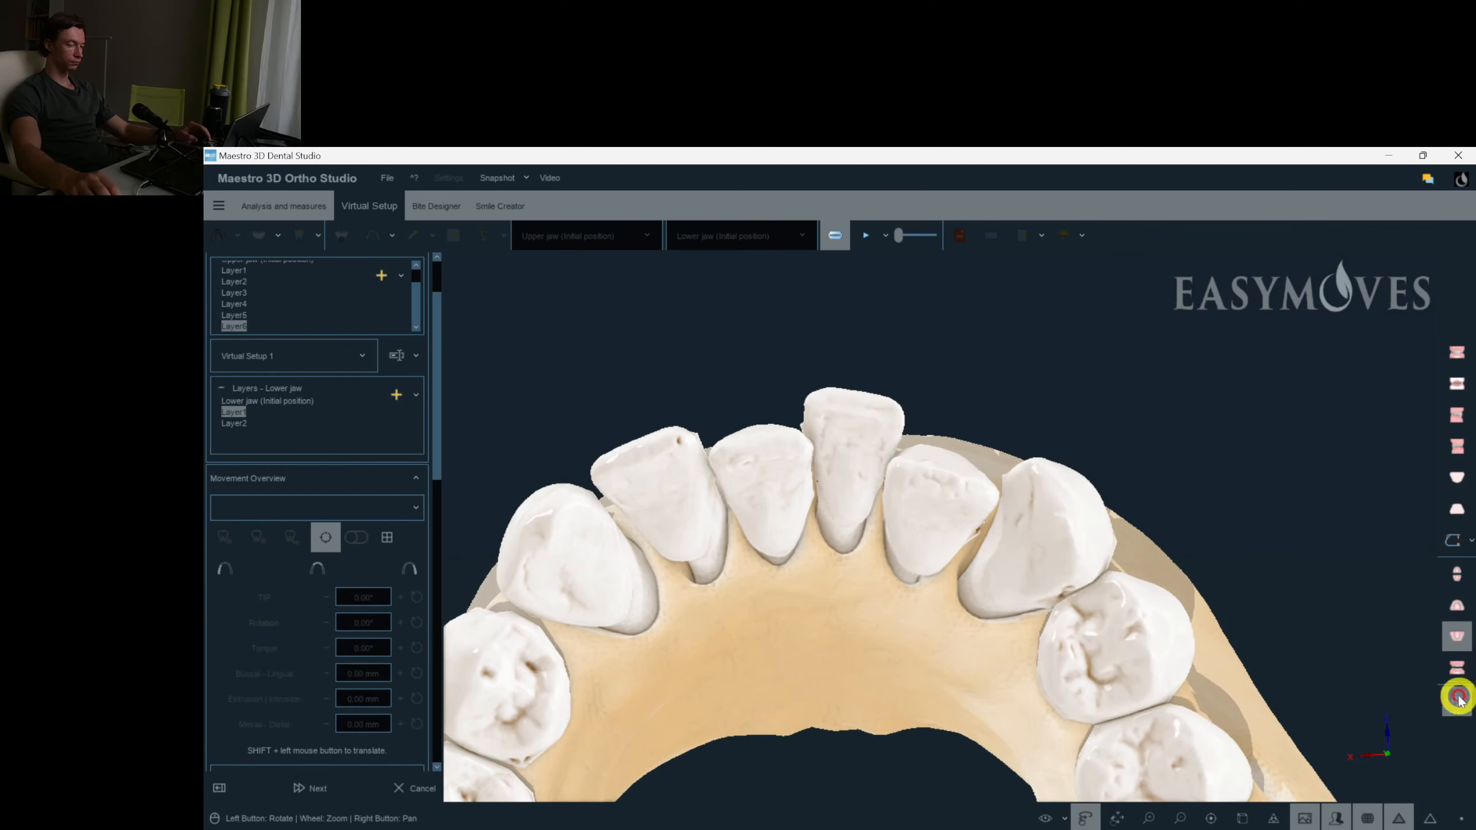
Add Layer3 after the lower jaw's Layer2 and set the lower left canine to about -2.8° tip, 1.9° rotation and 7.2° torque.
click(1459, 670)
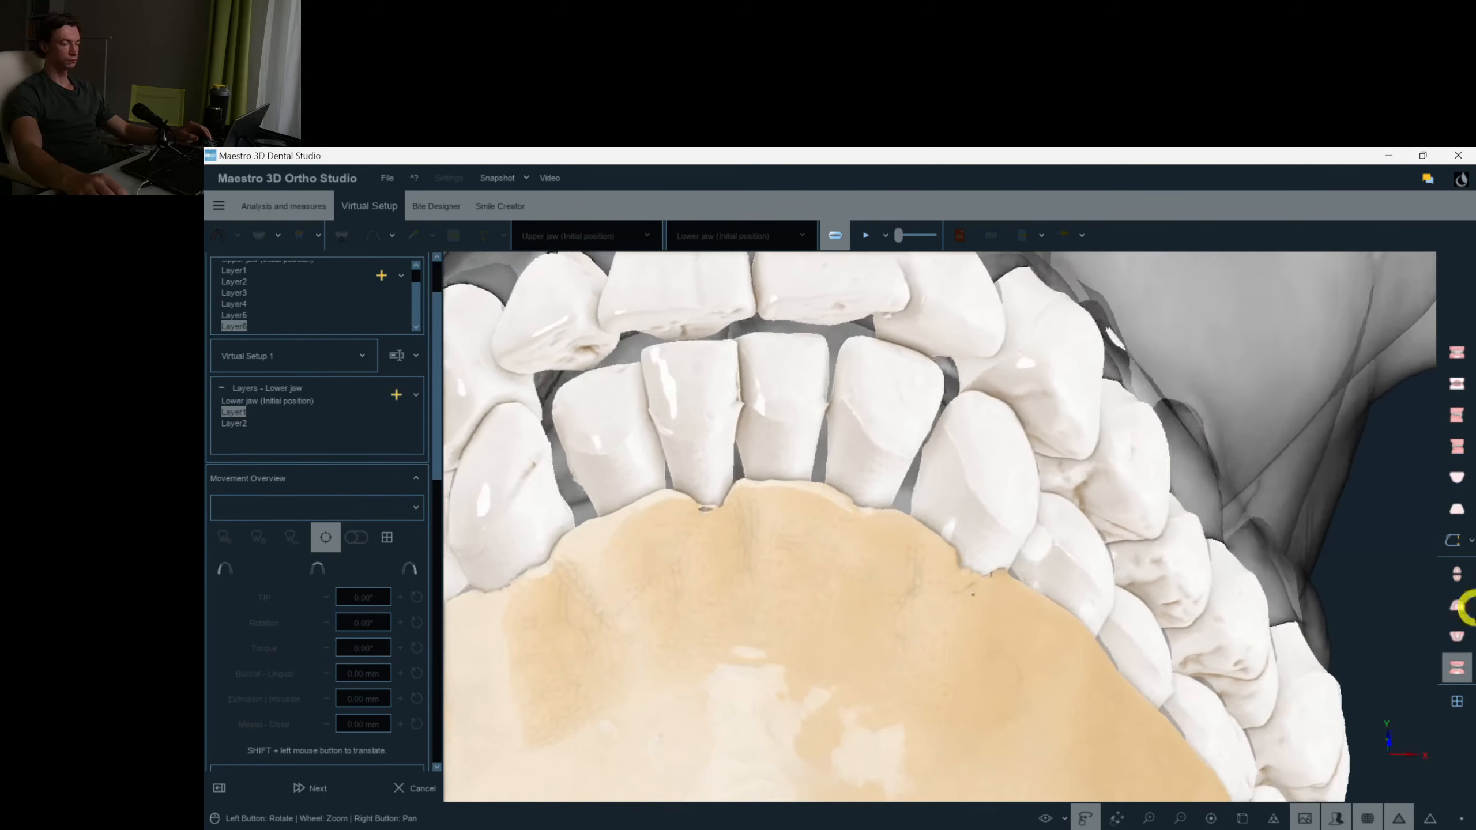
click(1457, 636)
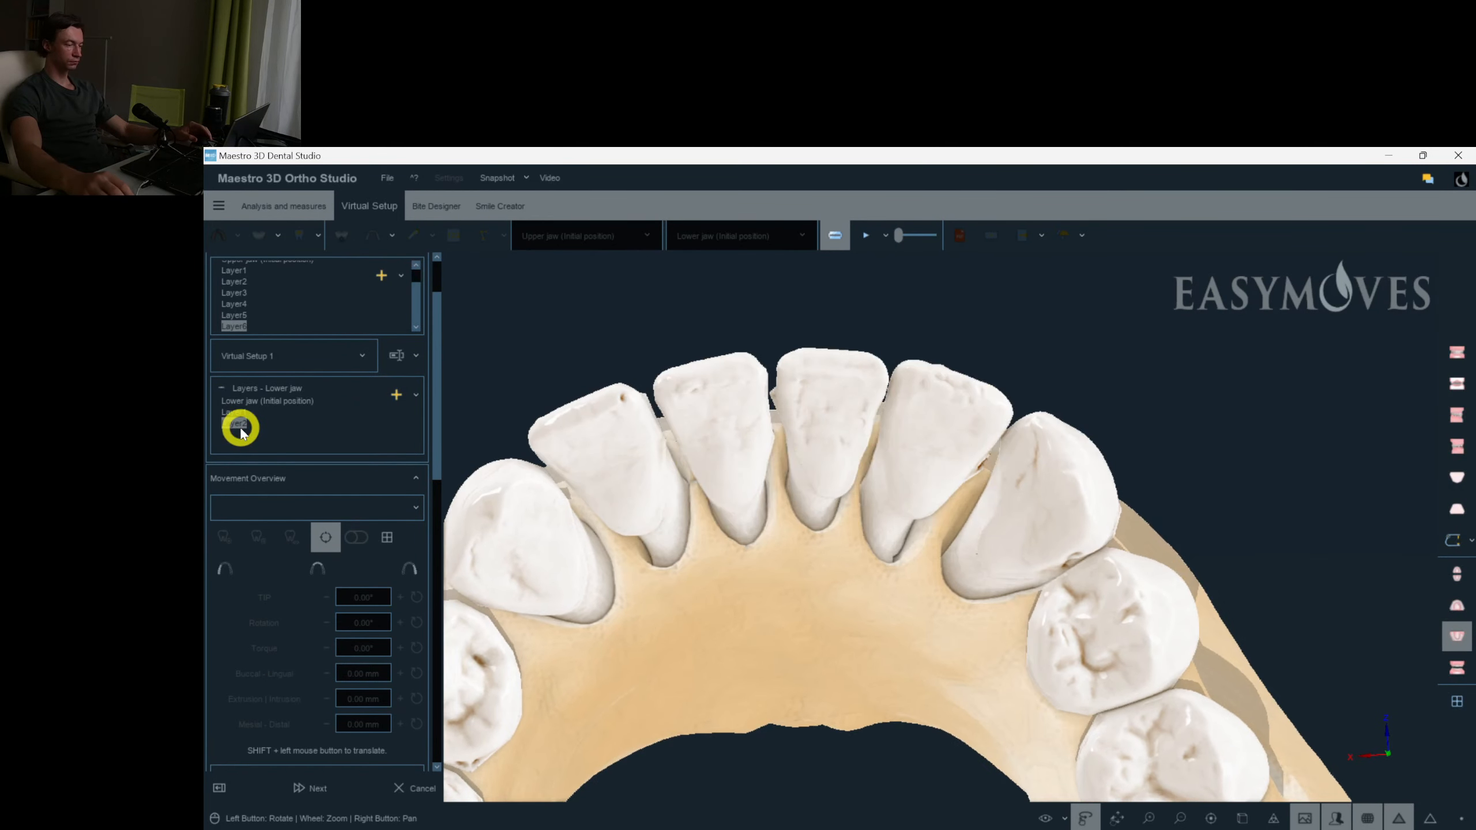
click(392, 404)
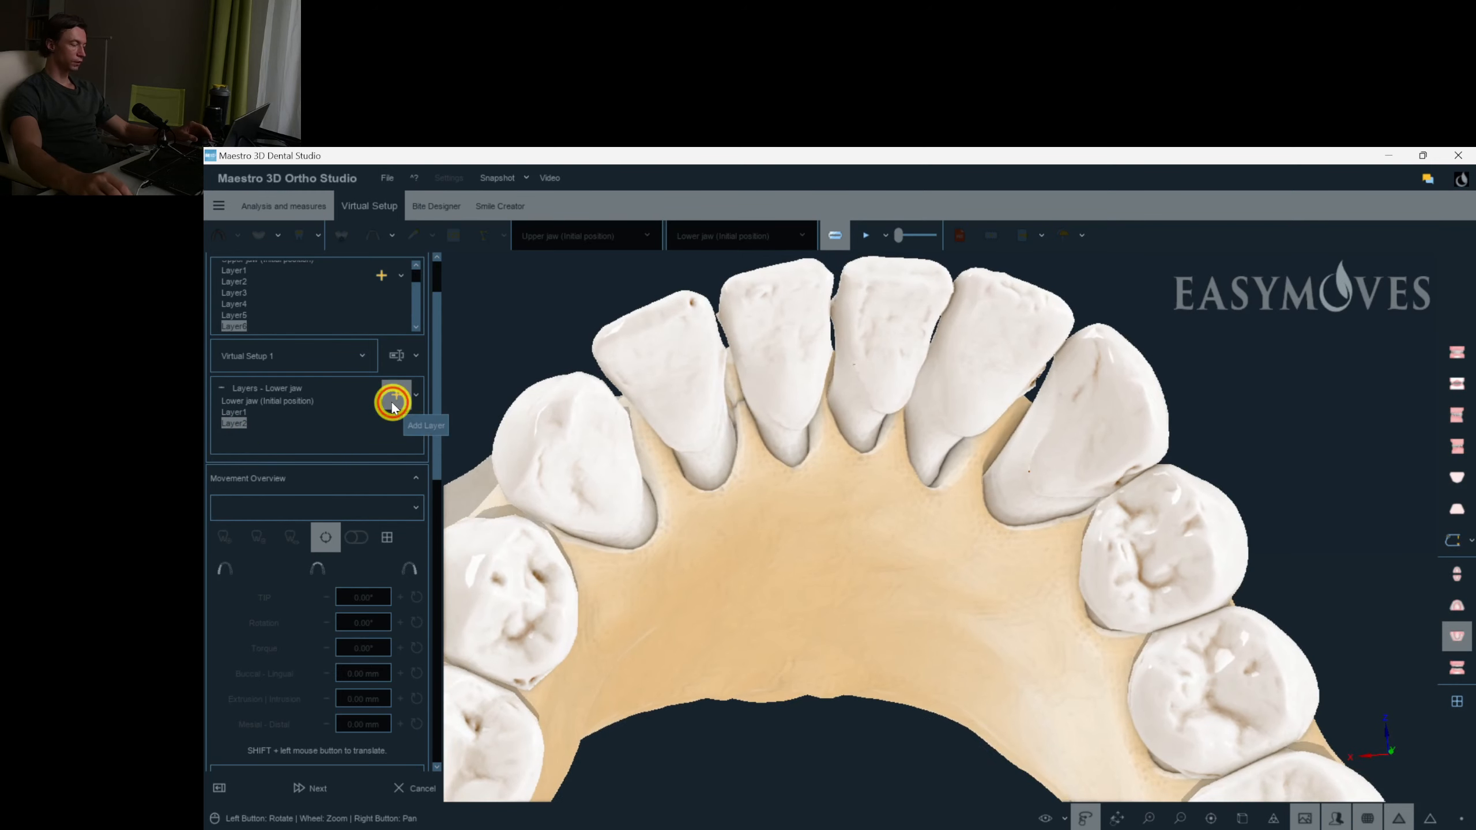
click(617, 467)
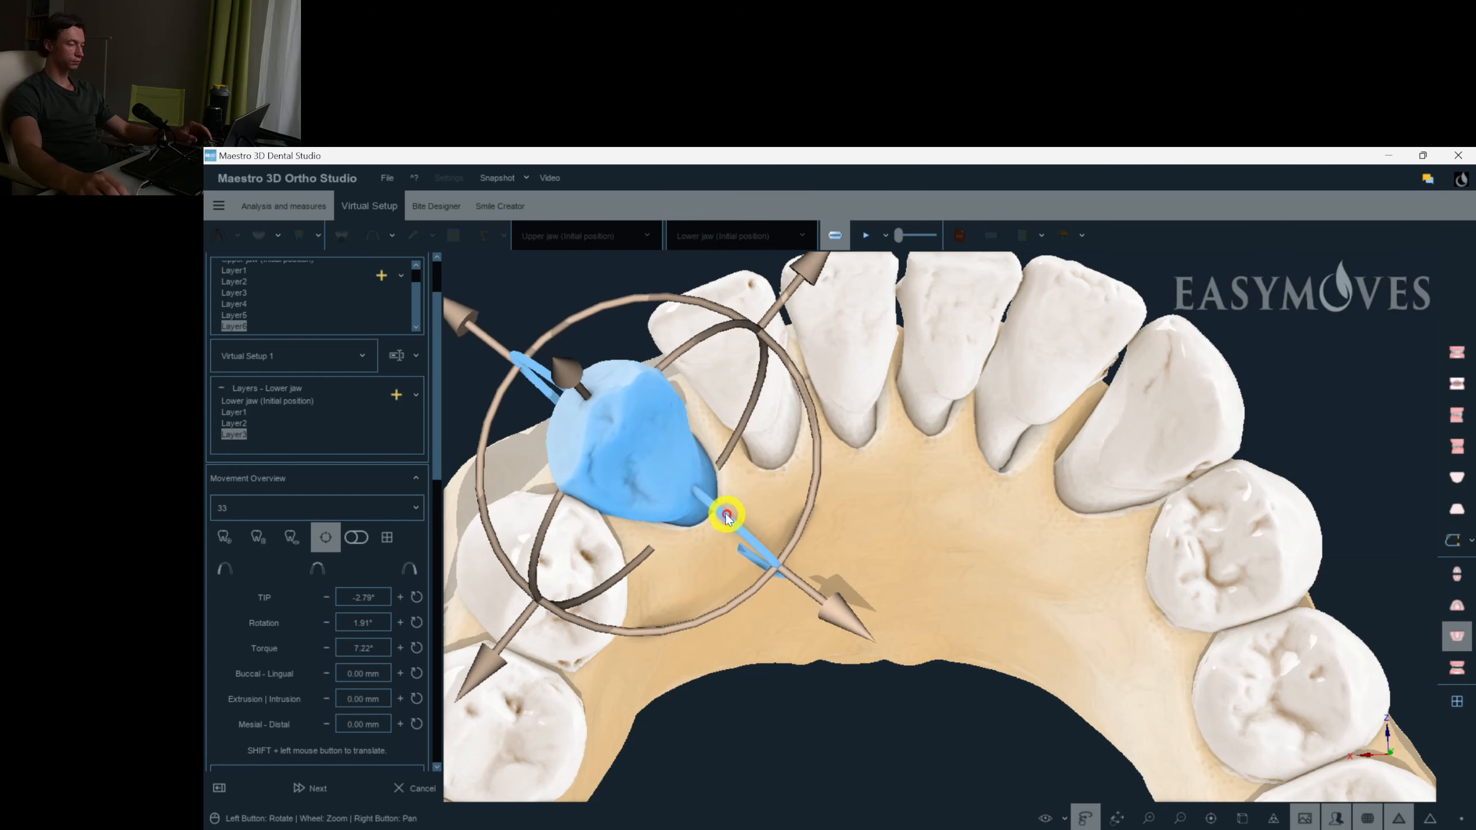
Torque the lower left central incisor to about 1° in Layer3, and the lower right central incisor to about -4.5° with about 6.3° rotation.
click(780, 435)
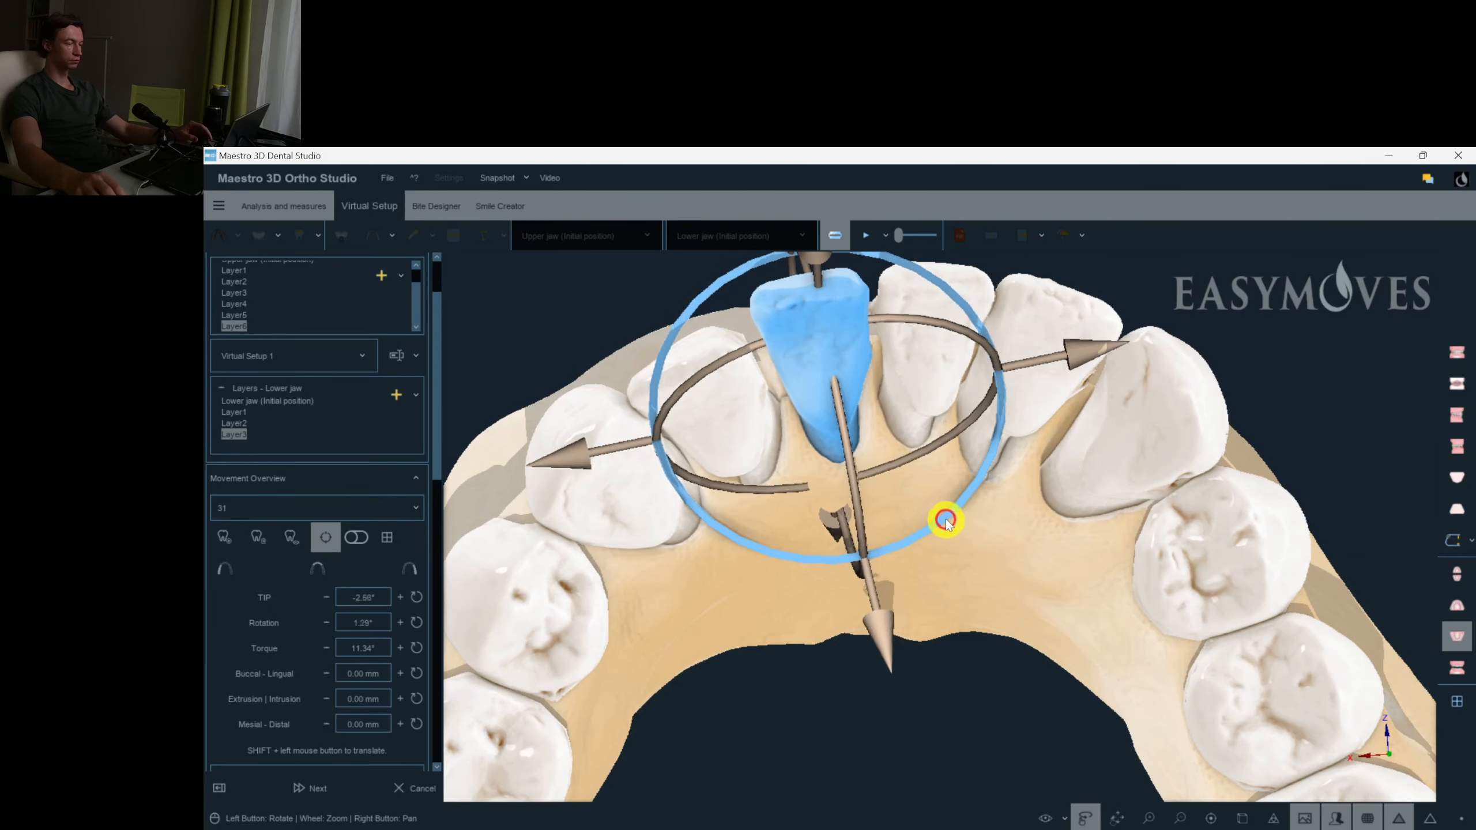
drag(947, 523, 886, 497)
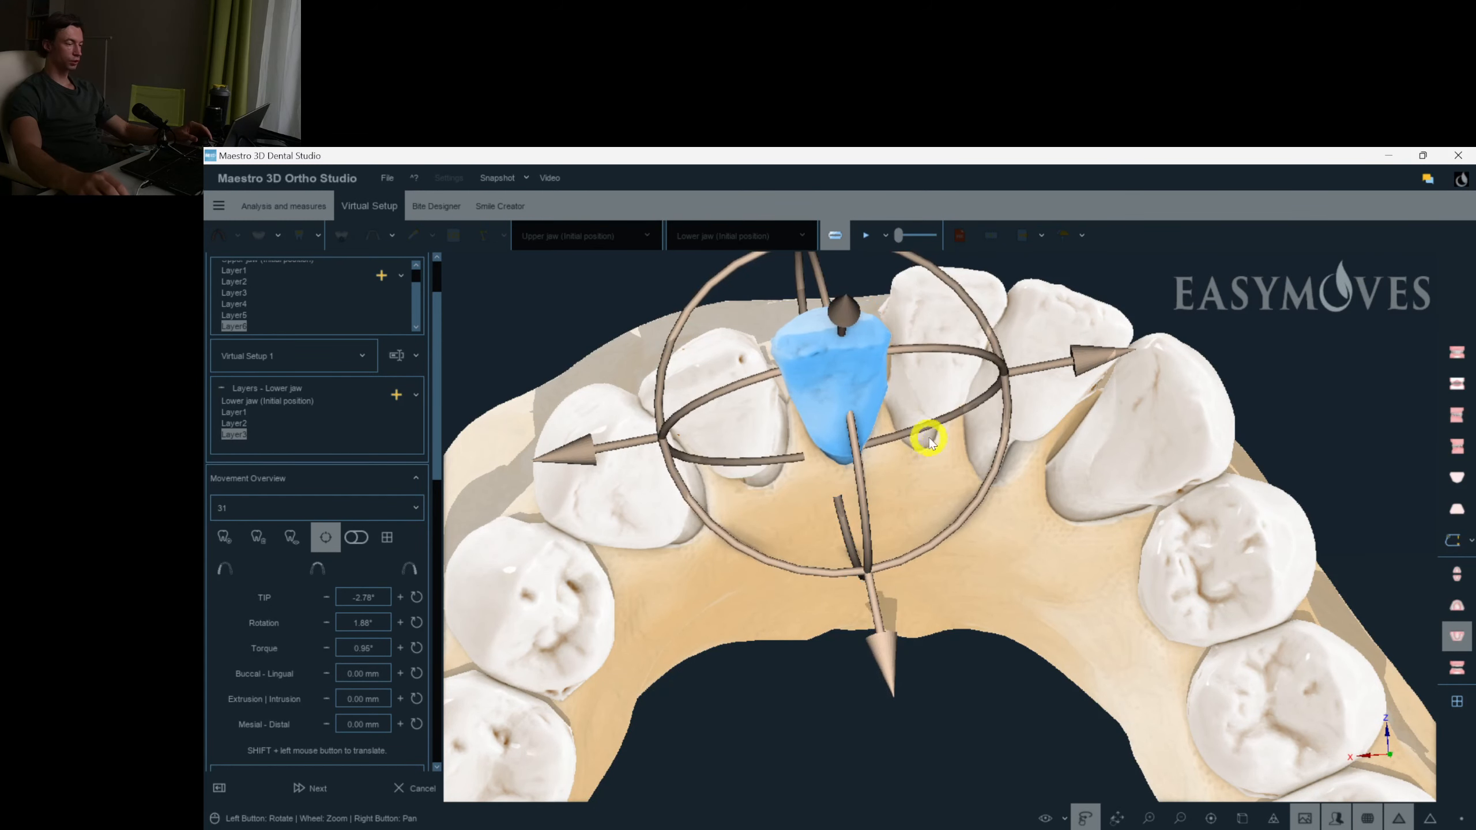
click(930, 375)
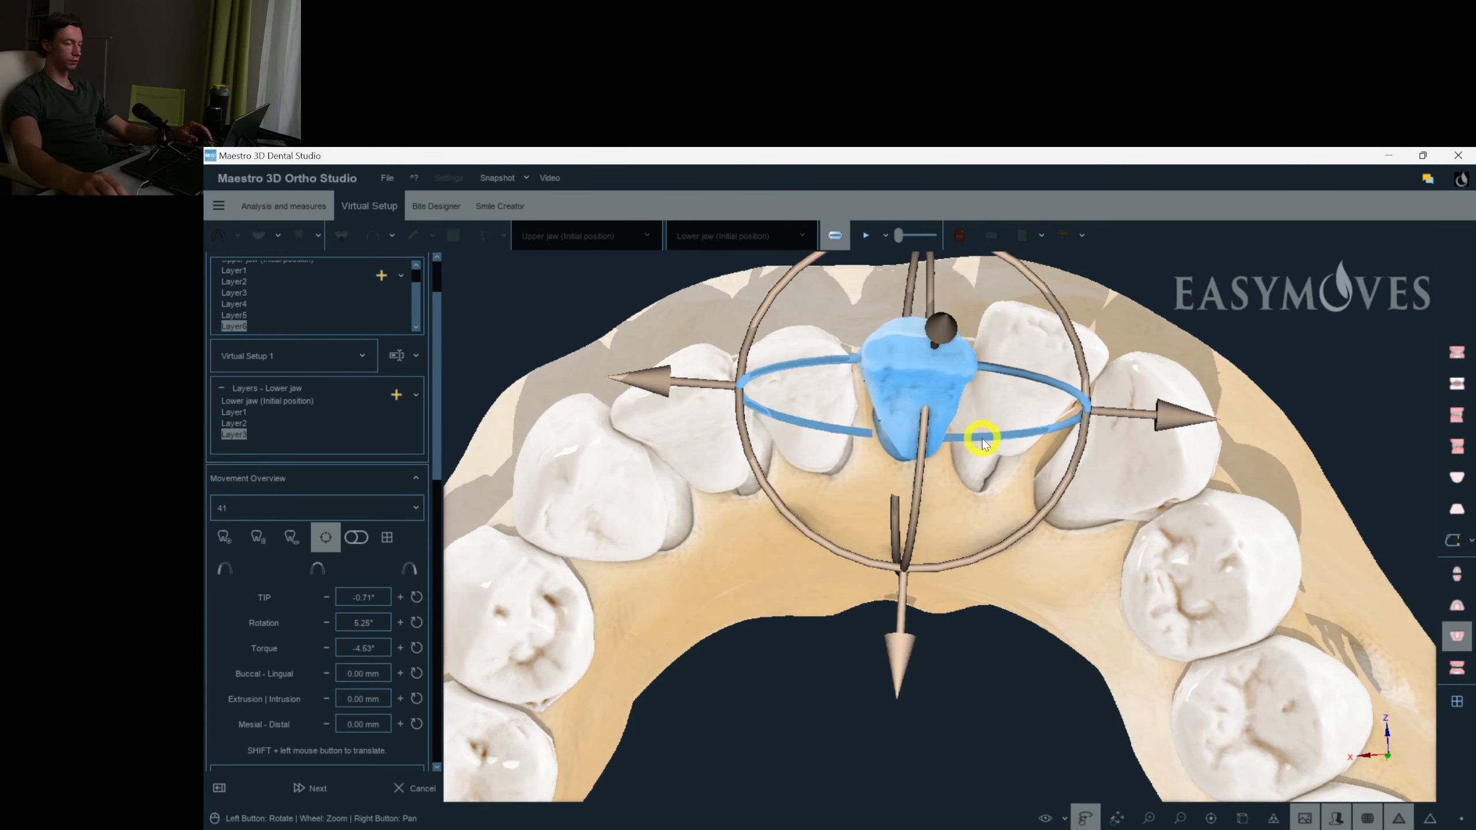
Torque the lower right lateral incisor to about 14.9° and rotate the lower right canine to about 12.4° with about -1.8° tip.
click(1014, 375)
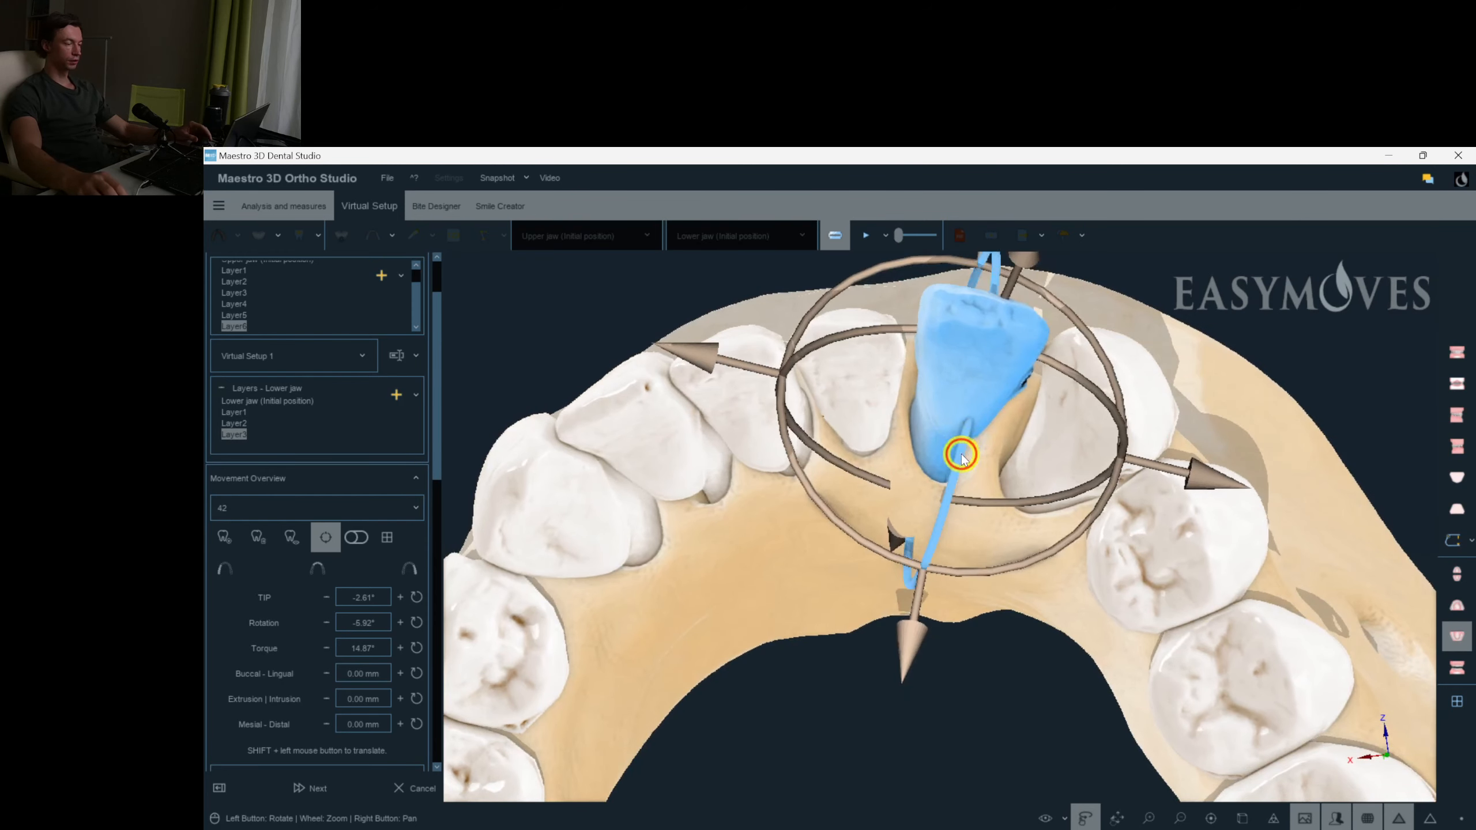
click(1066, 407)
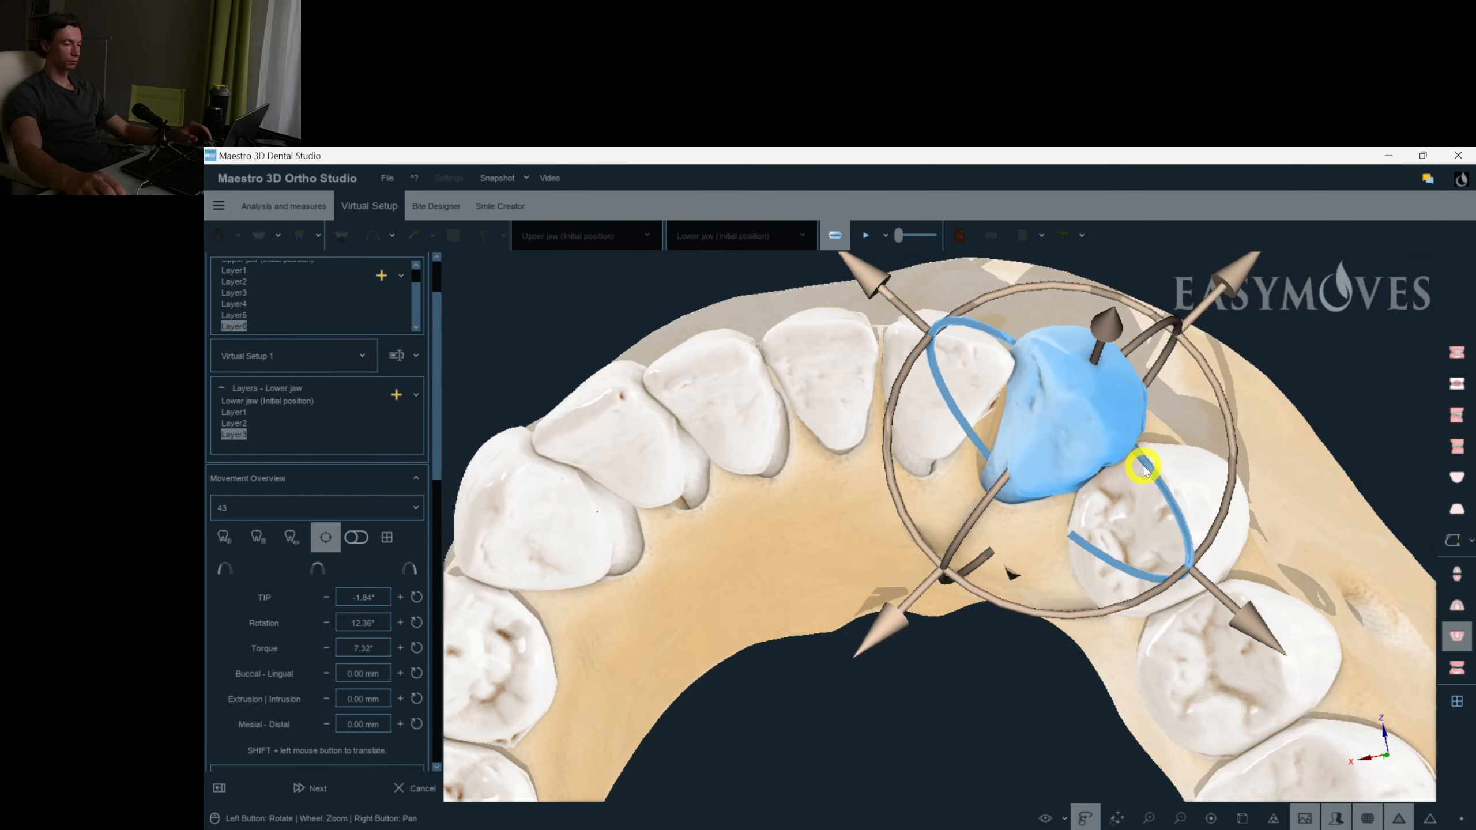
Set the lower right lateral incisor to about -0.7° tip, -1.1° rotation and 8.4° torque, and torque the lower right canine to about 4.6°.
click(953, 407)
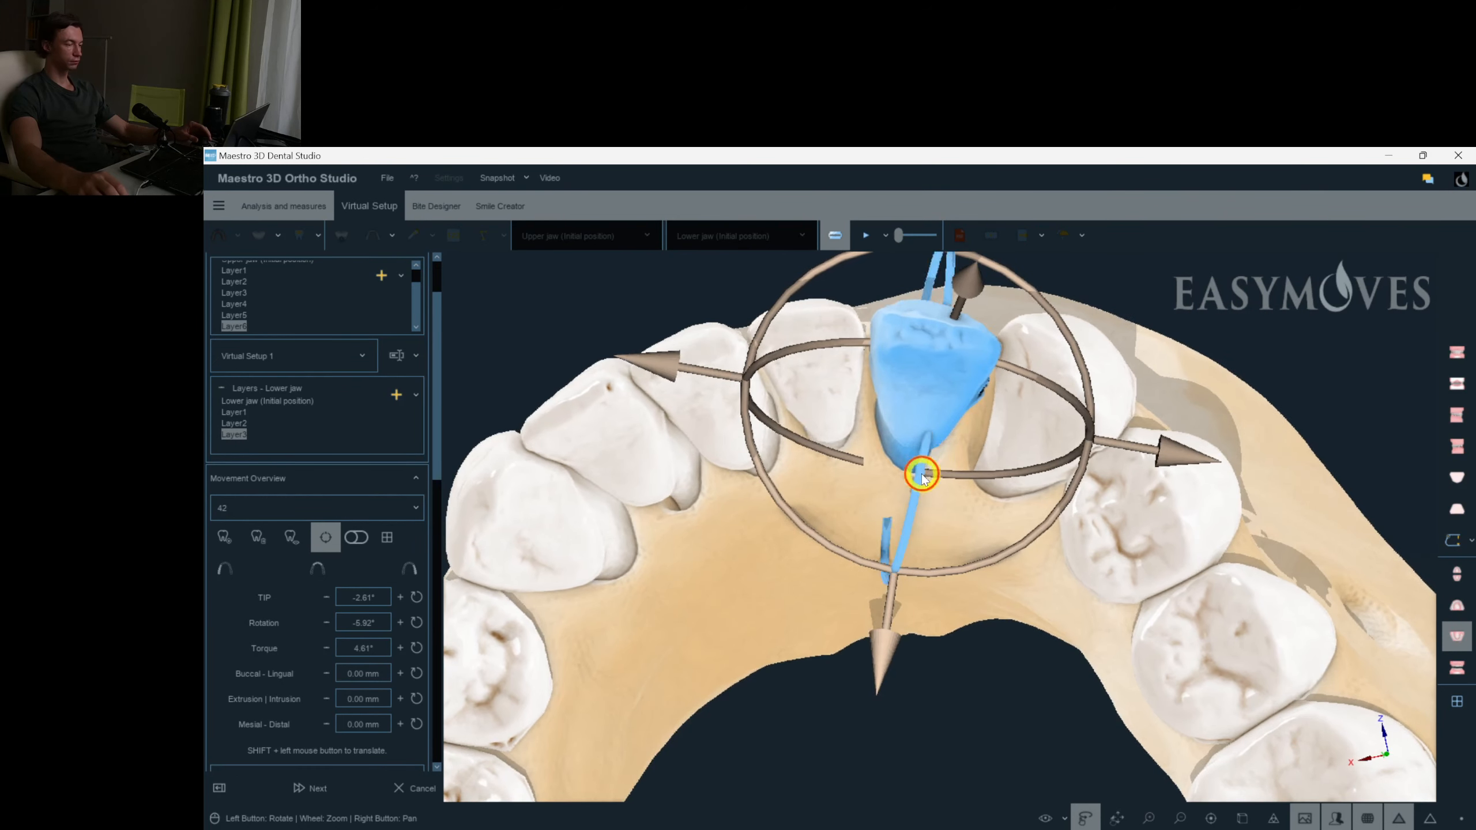
drag(923, 476, 933, 453)
drag(1056, 392, 1052, 396)
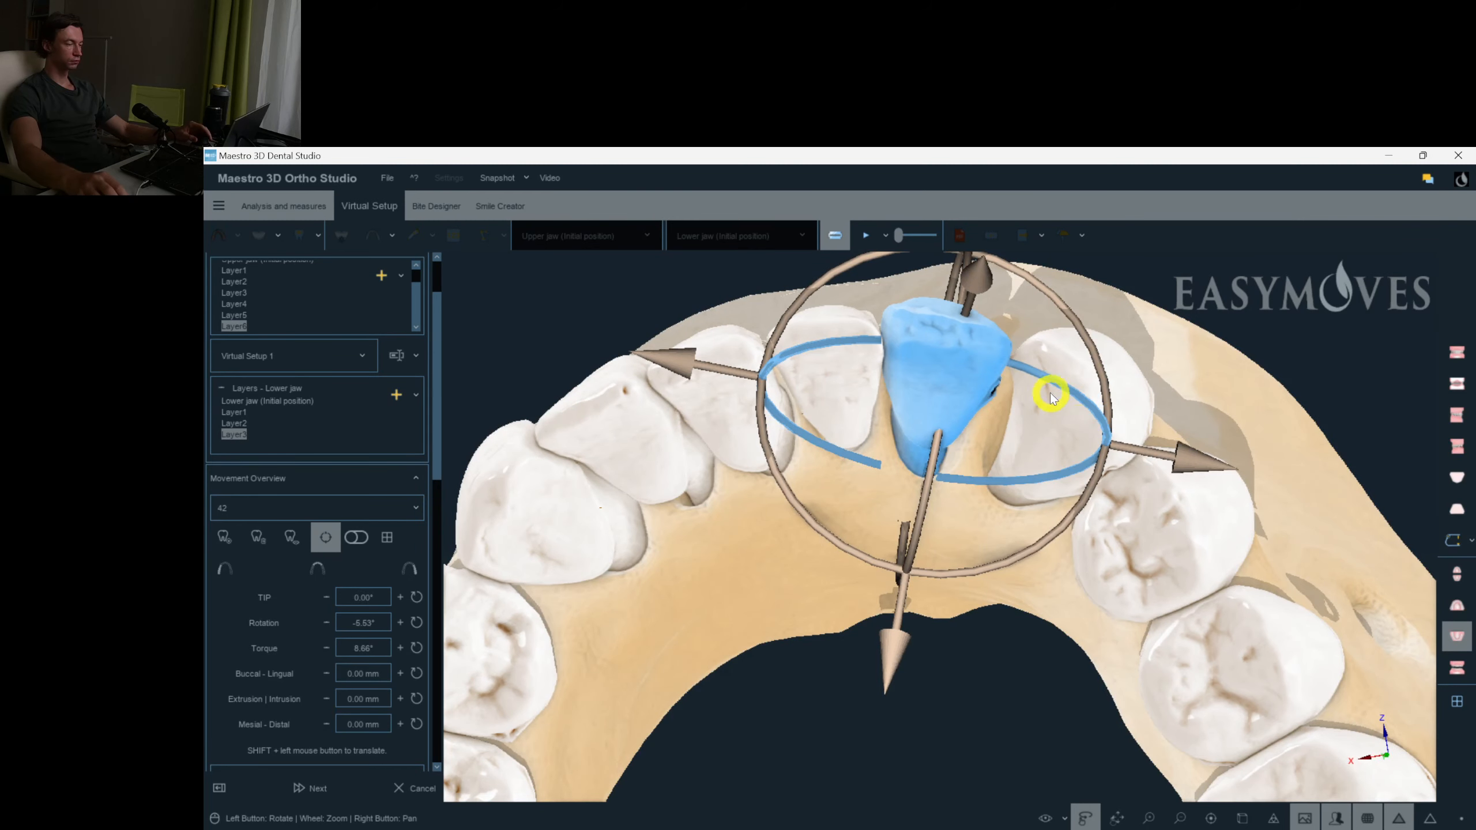
click(1061, 391)
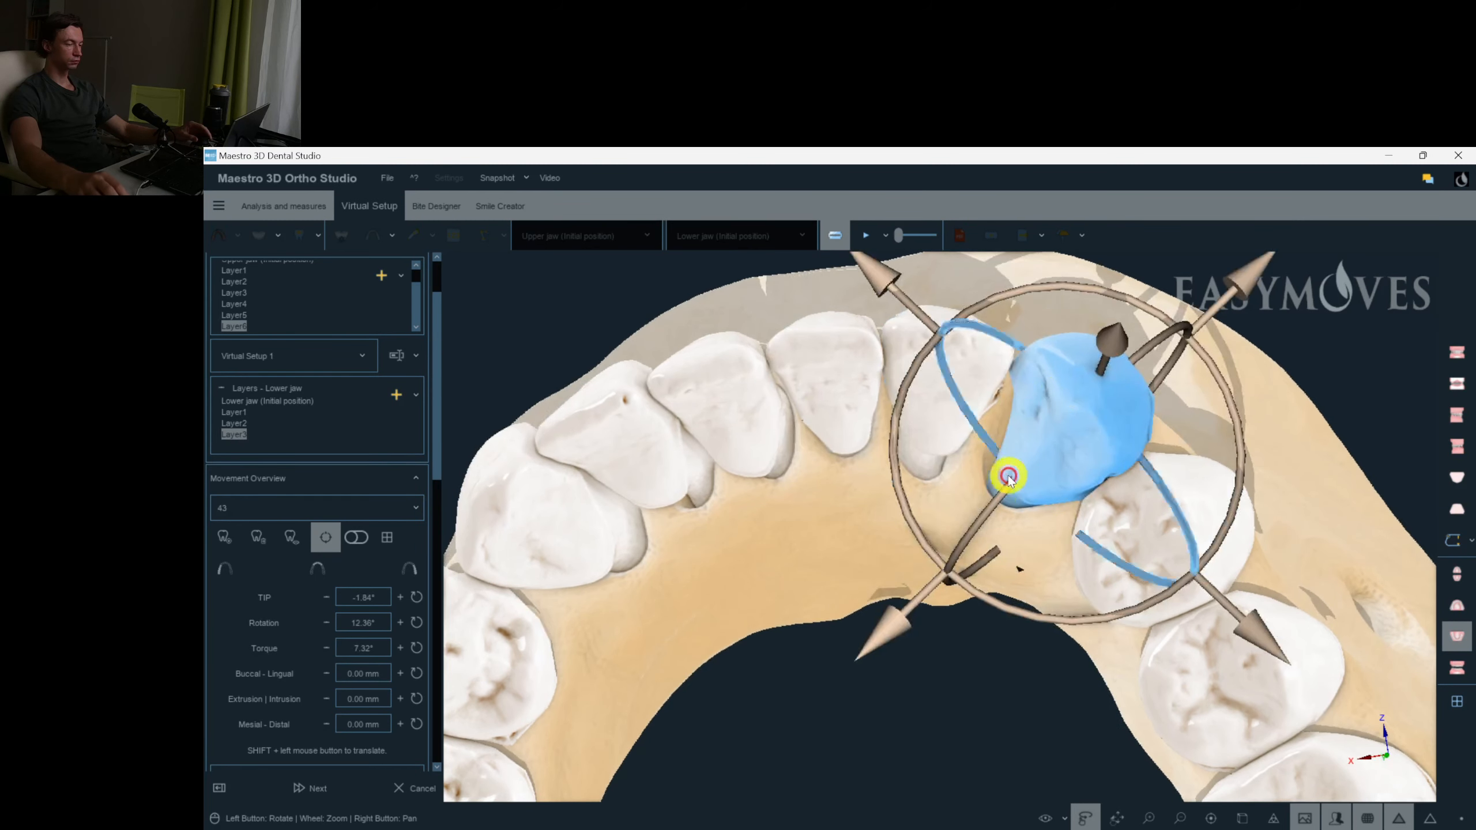
drag(996, 506, 994, 510)
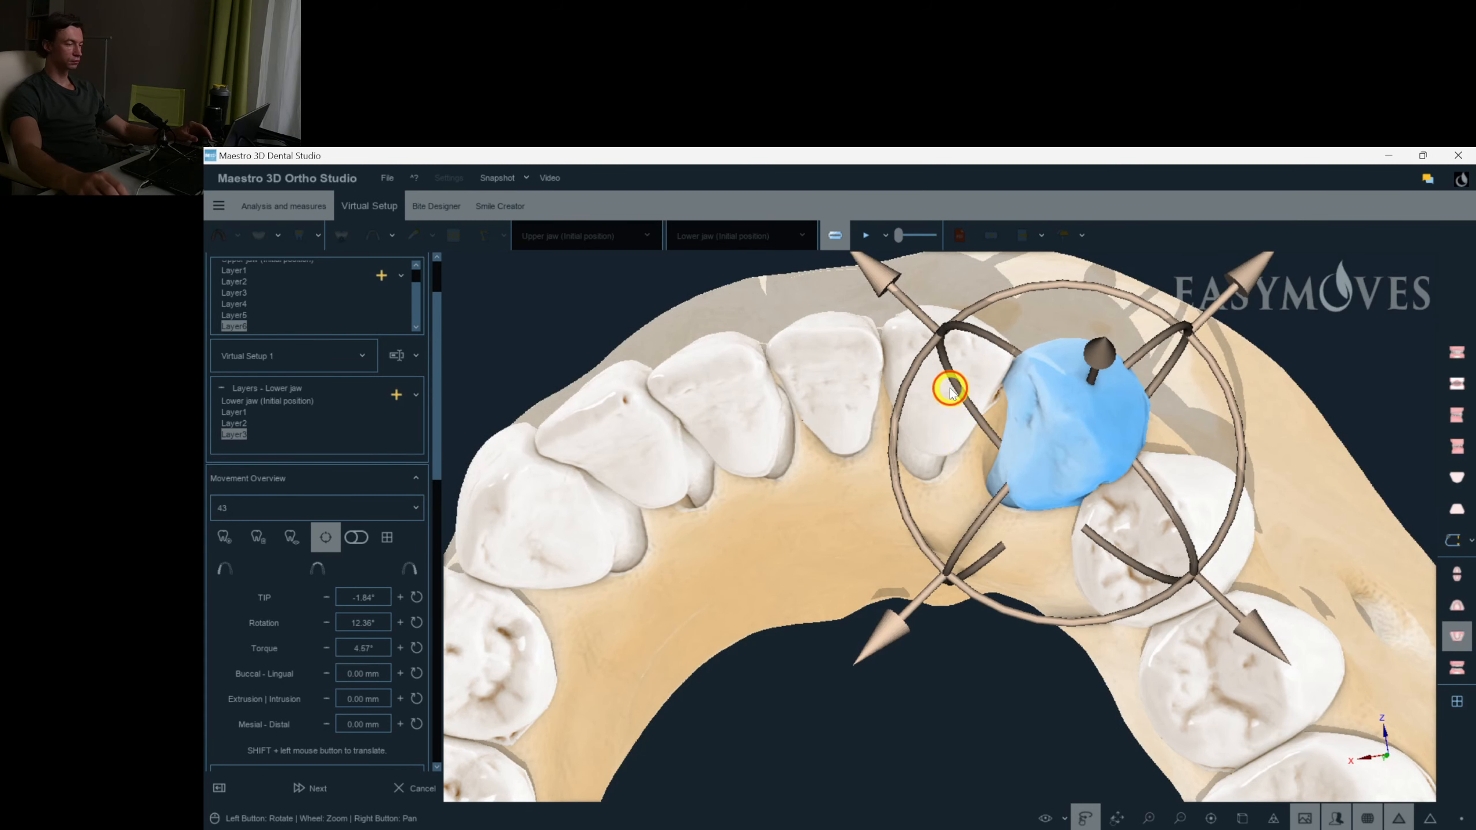
click(951, 391)
Check the bite with both jaws, then intrude the lower incisors in Layer3, moving the right lateral incisor about -0.44 mm.
click(1454, 630)
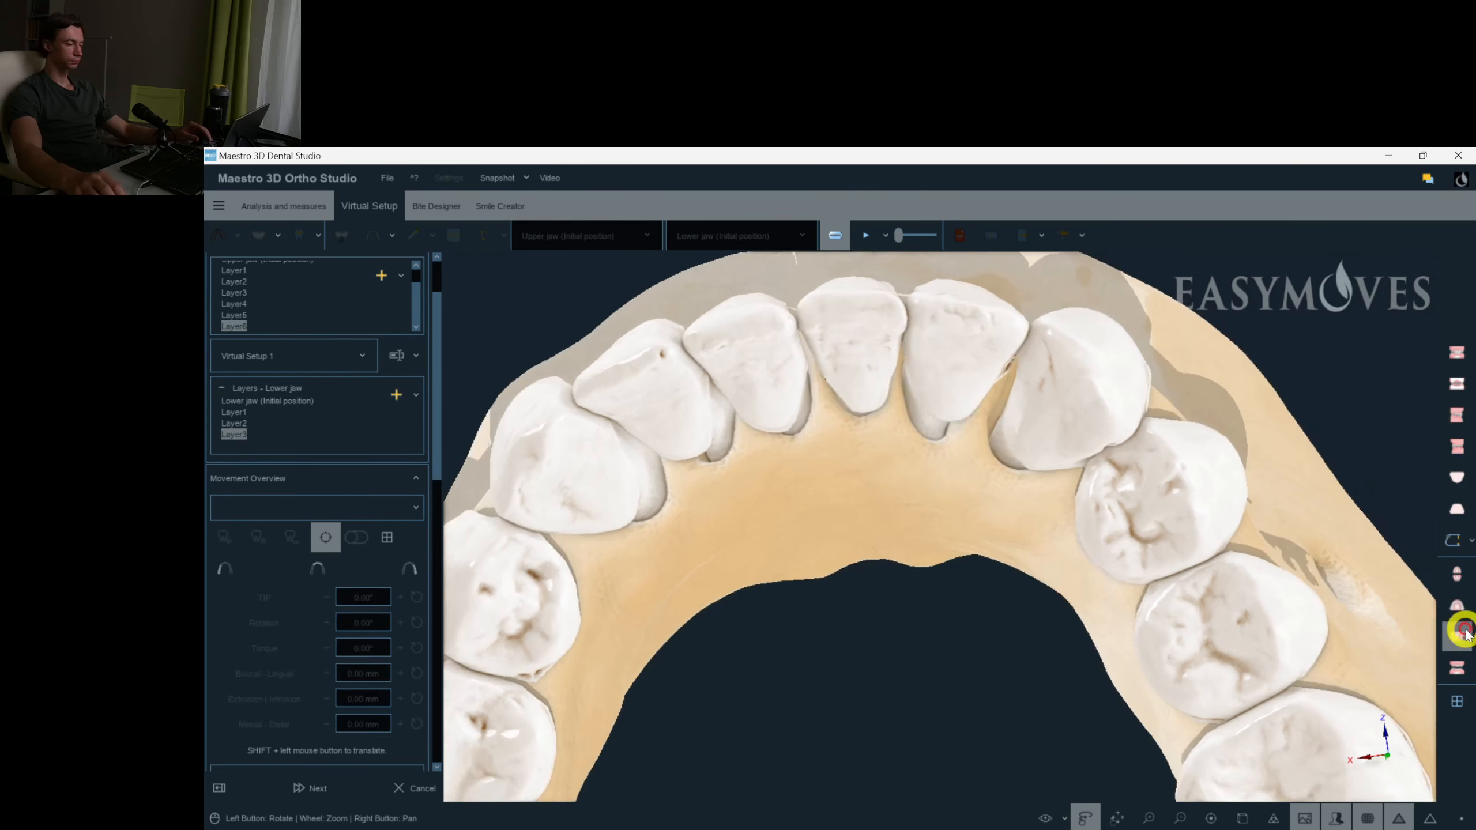
click(1448, 666)
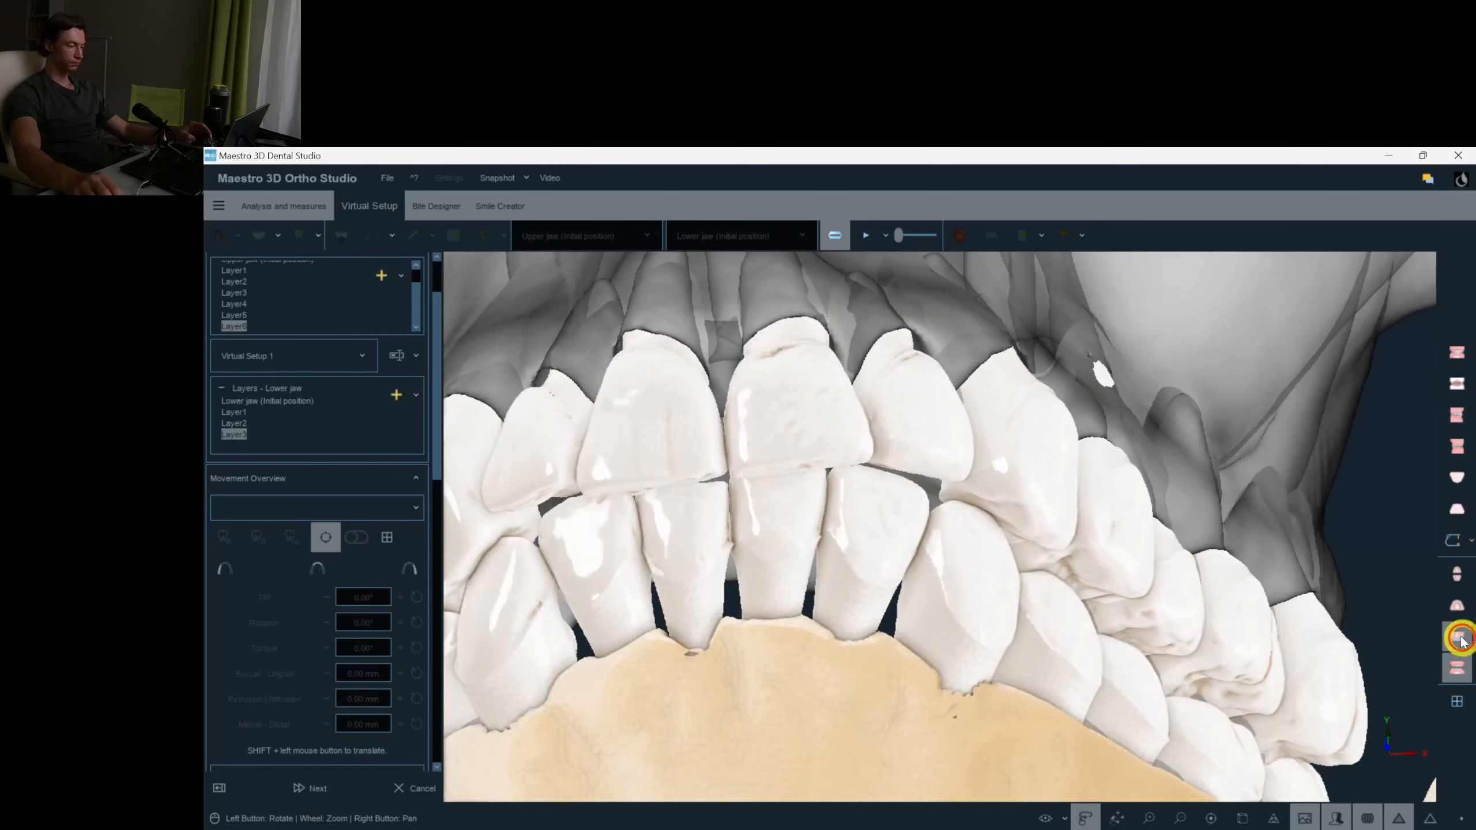
click(1456, 635)
click(778, 377)
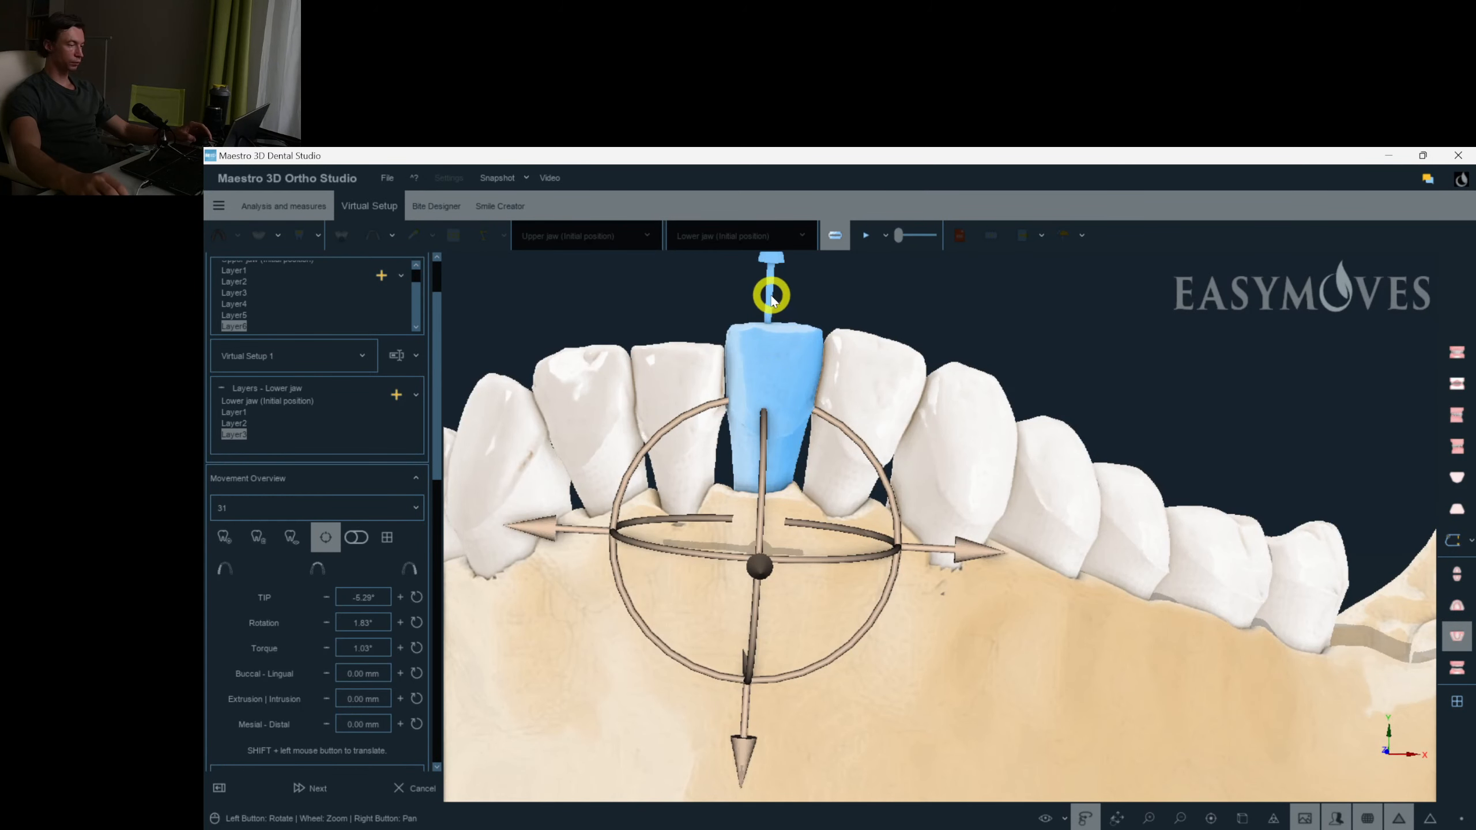
click(880, 379)
drag(899, 290, 898, 307)
click(658, 391)
drag(678, 287, 665, 291)
click(606, 410)
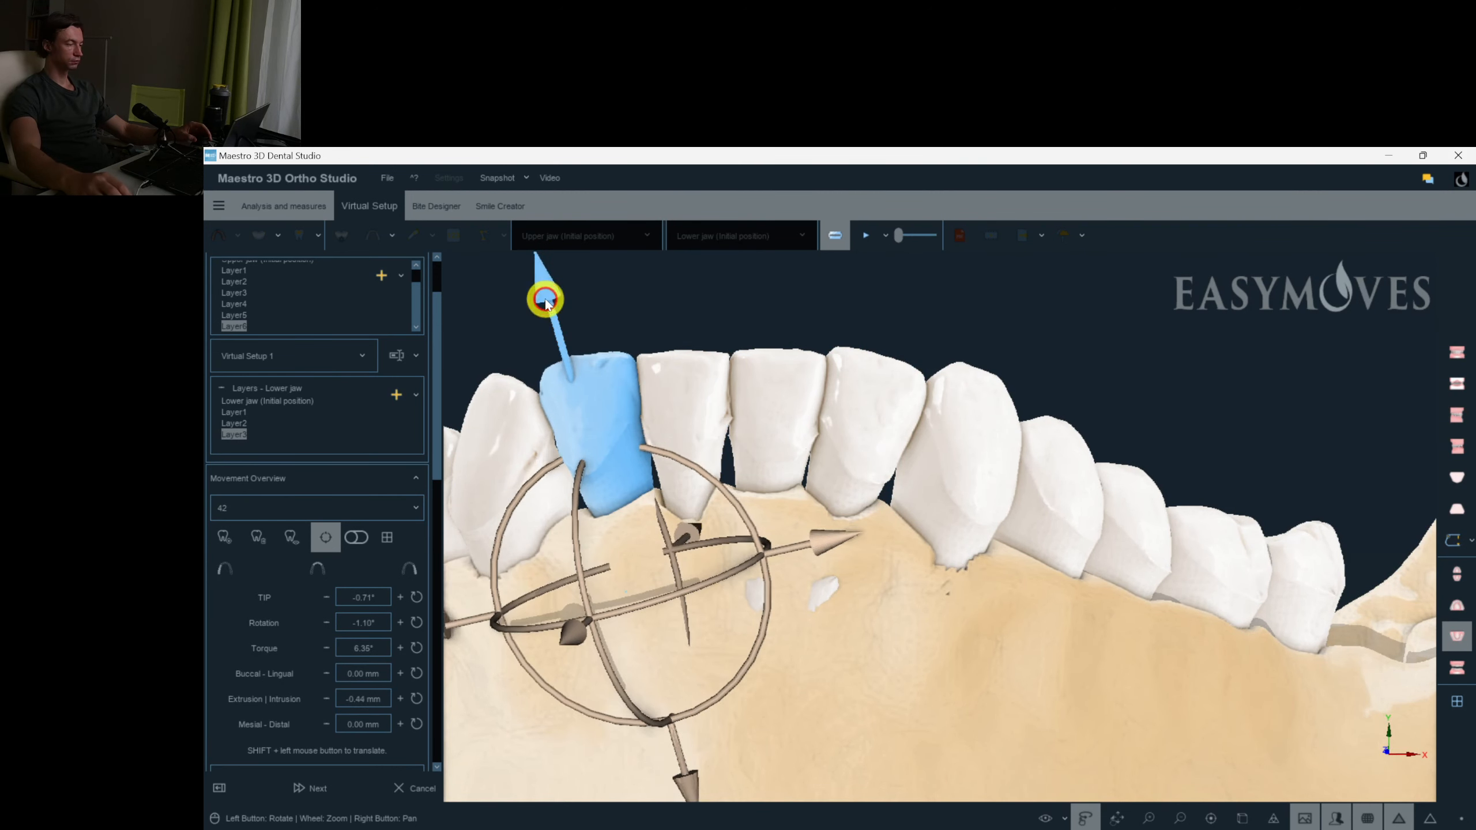
Extrude the lower premolars on both sides of the arch in the lower jaw's Layer3.
drag(1062, 662, 803, 504)
click(796, 505)
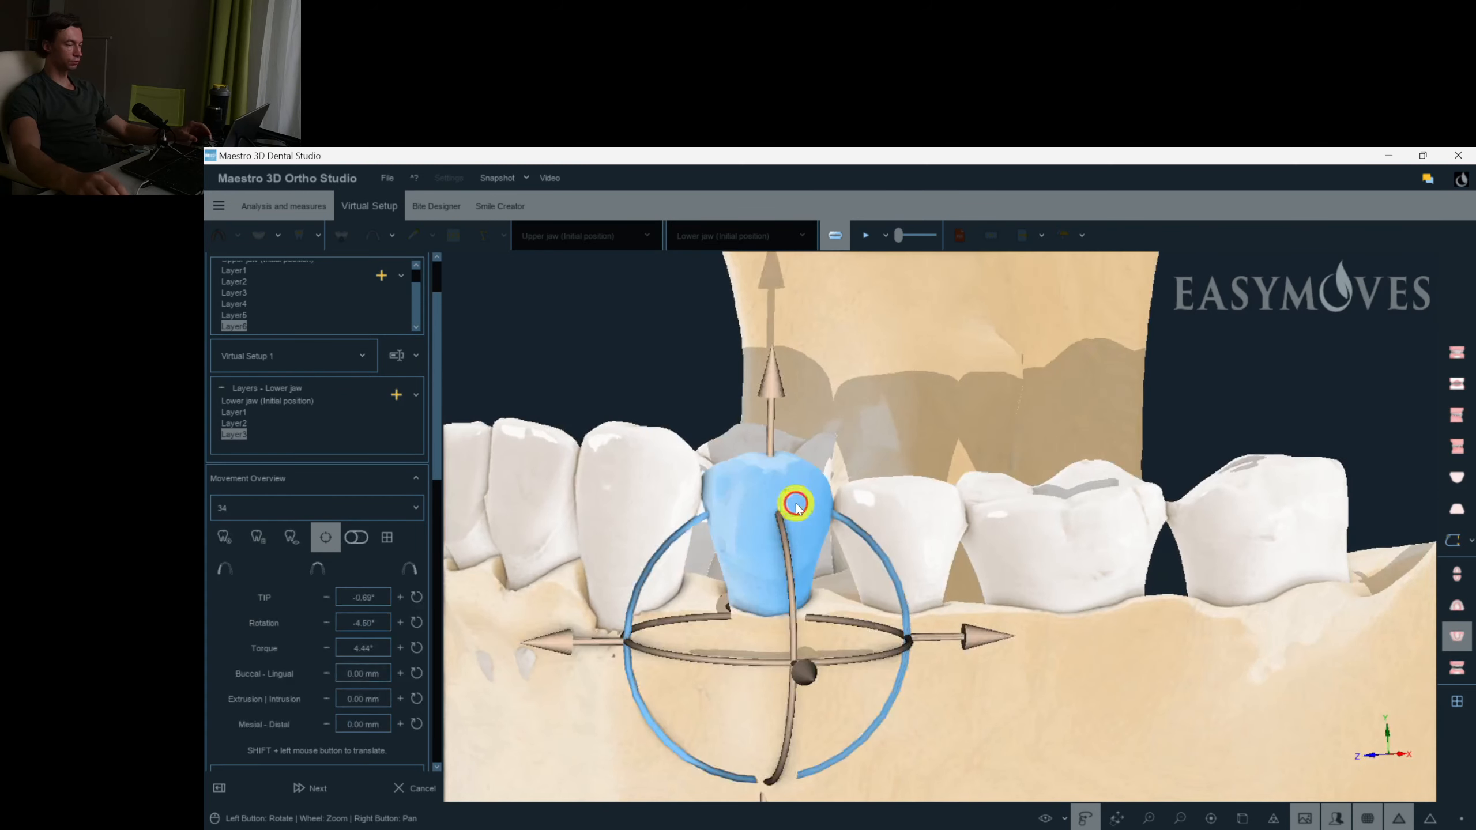
click(885, 520)
drag(905, 394, 905, 373)
click(873, 421)
drag(868, 425, 811, 508)
click(811, 508)
drag(846, 396, 819, 383)
click(711, 555)
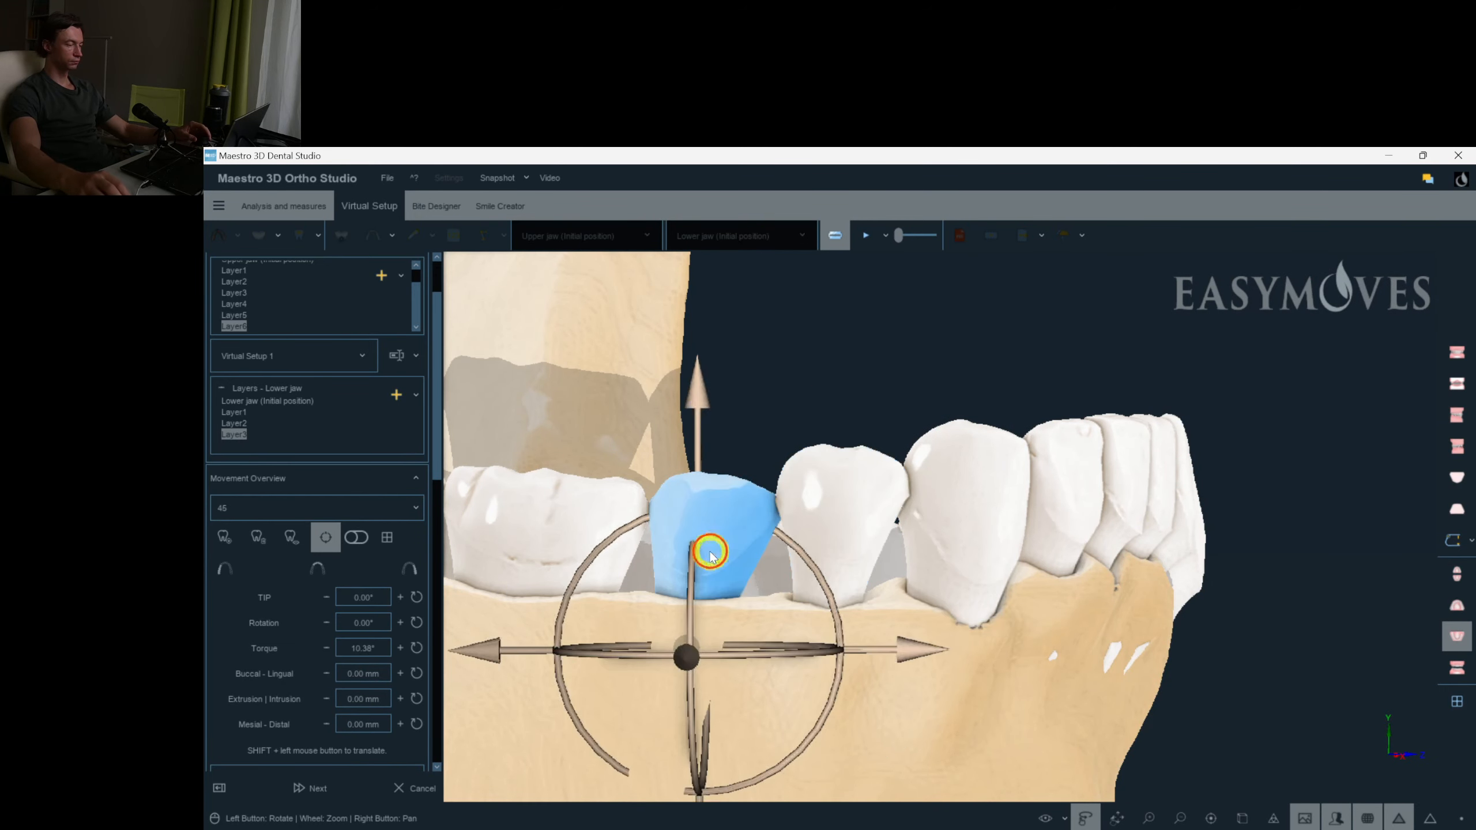
drag(699, 409, 692, 392)
right_click(794, 391)
Add Layer7 to the upper jaw and set the upper left lateral incisor to about -5.4° tip, 4.9° rotation and -0.28 mm buccal-lingual.
click(1467, 654)
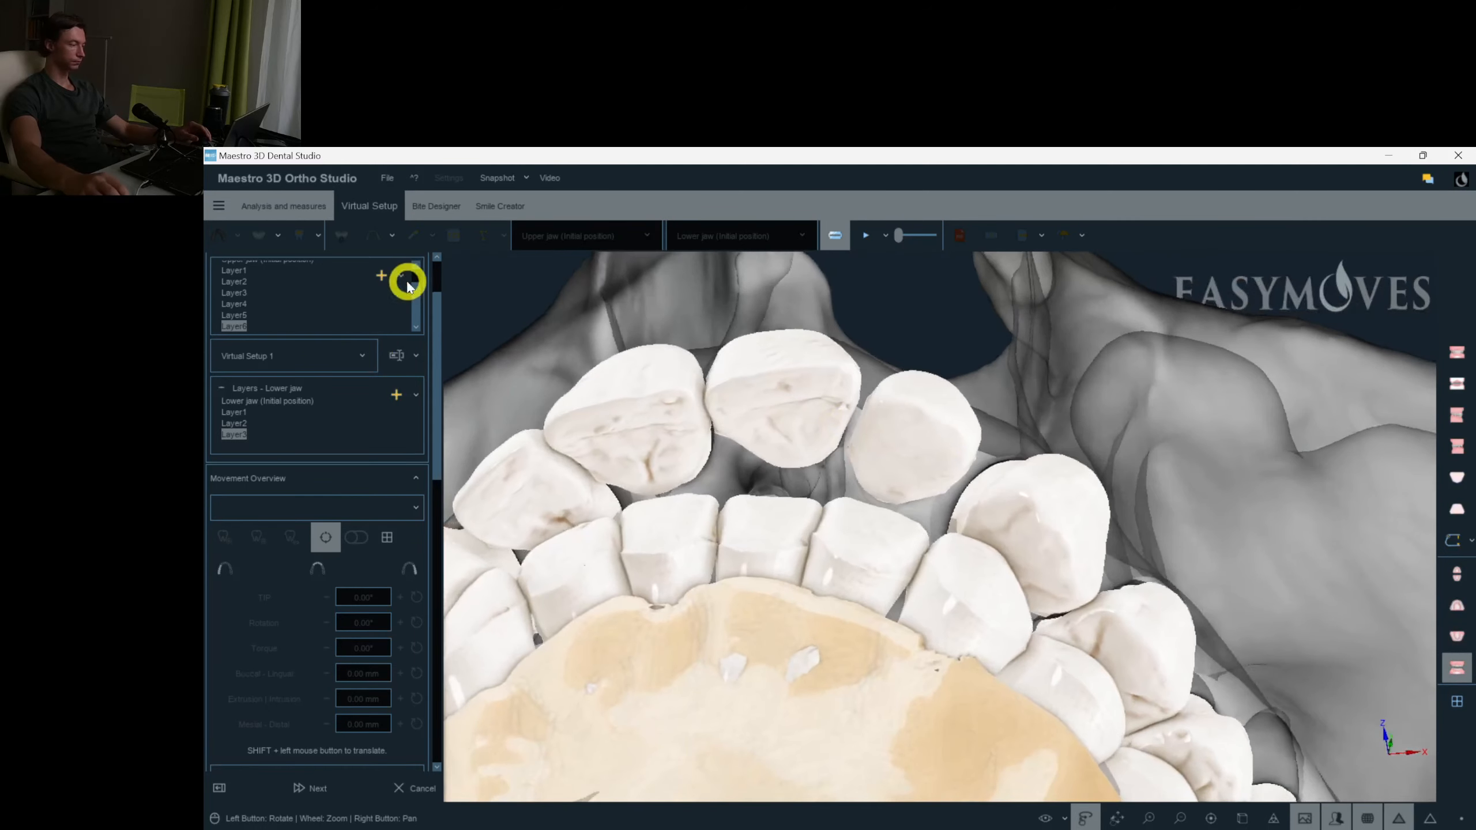
drag(965, 447, 912, 433)
click(912, 433)
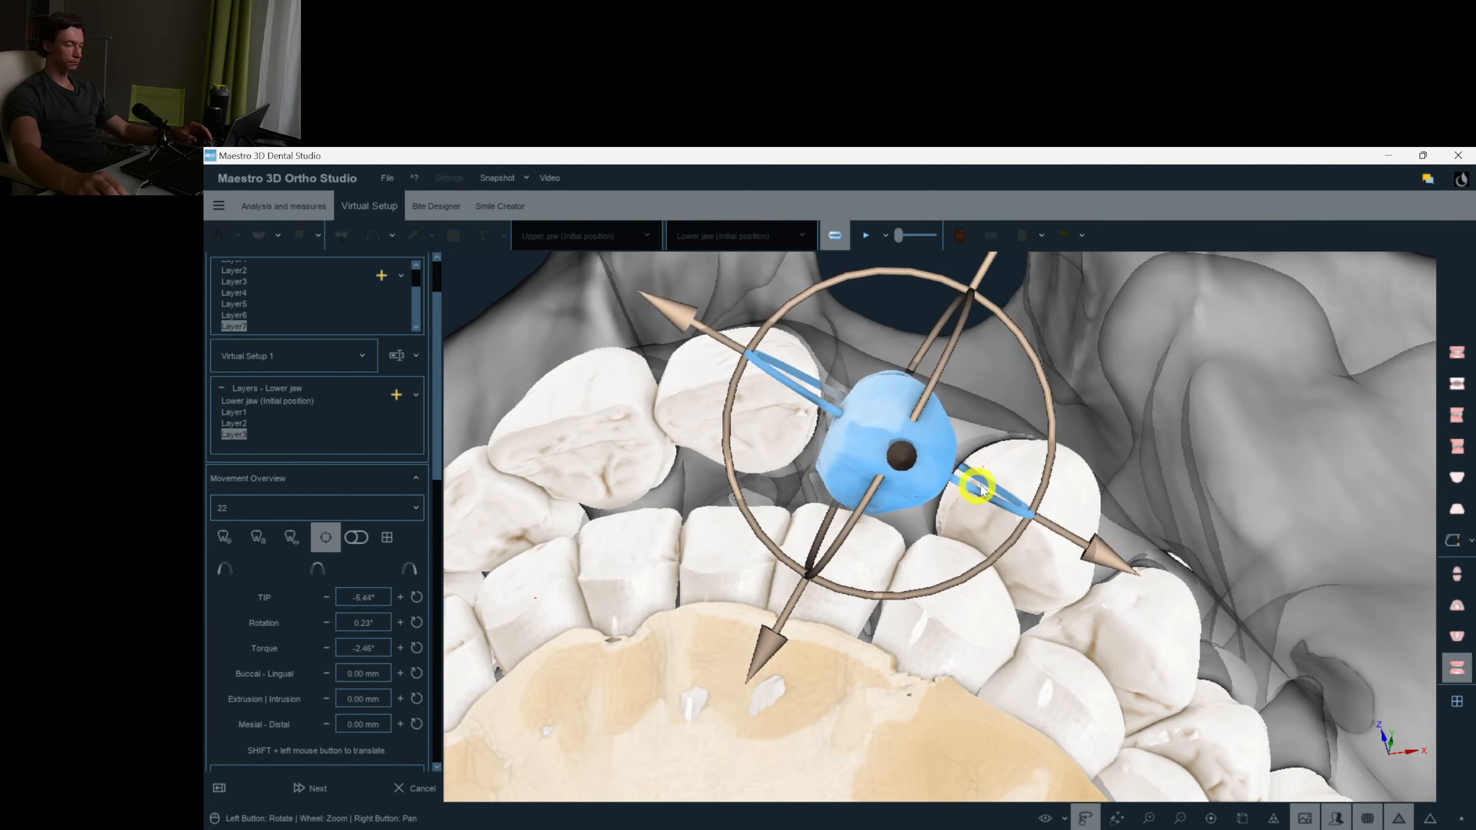
drag(1048, 457, 1052, 442)
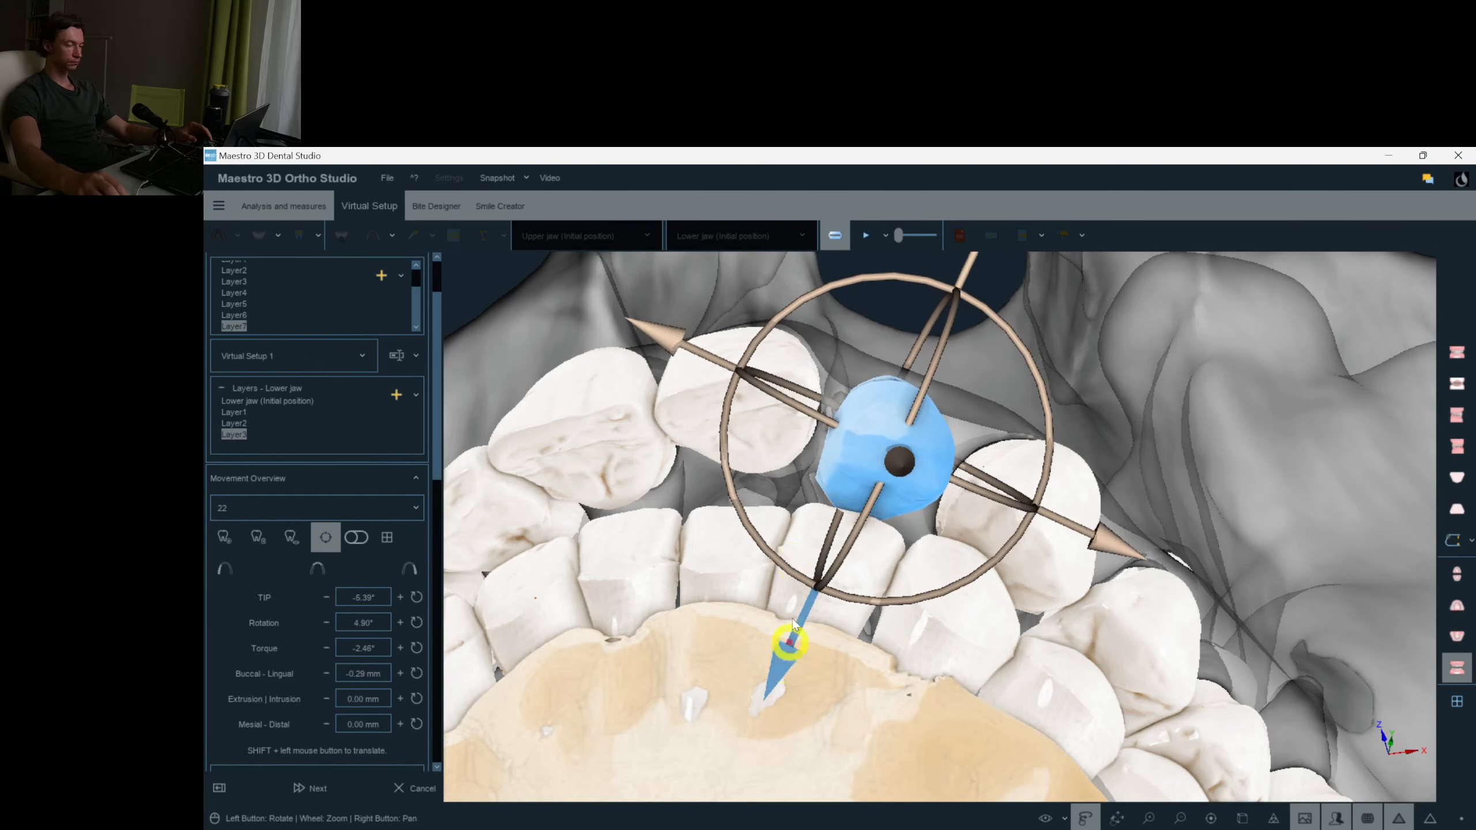
Torque the upper left central incisor to about 5.2° with -0.87 mm buccal-lingual movement, and move the upper right central incisor lingually.
click(754, 432)
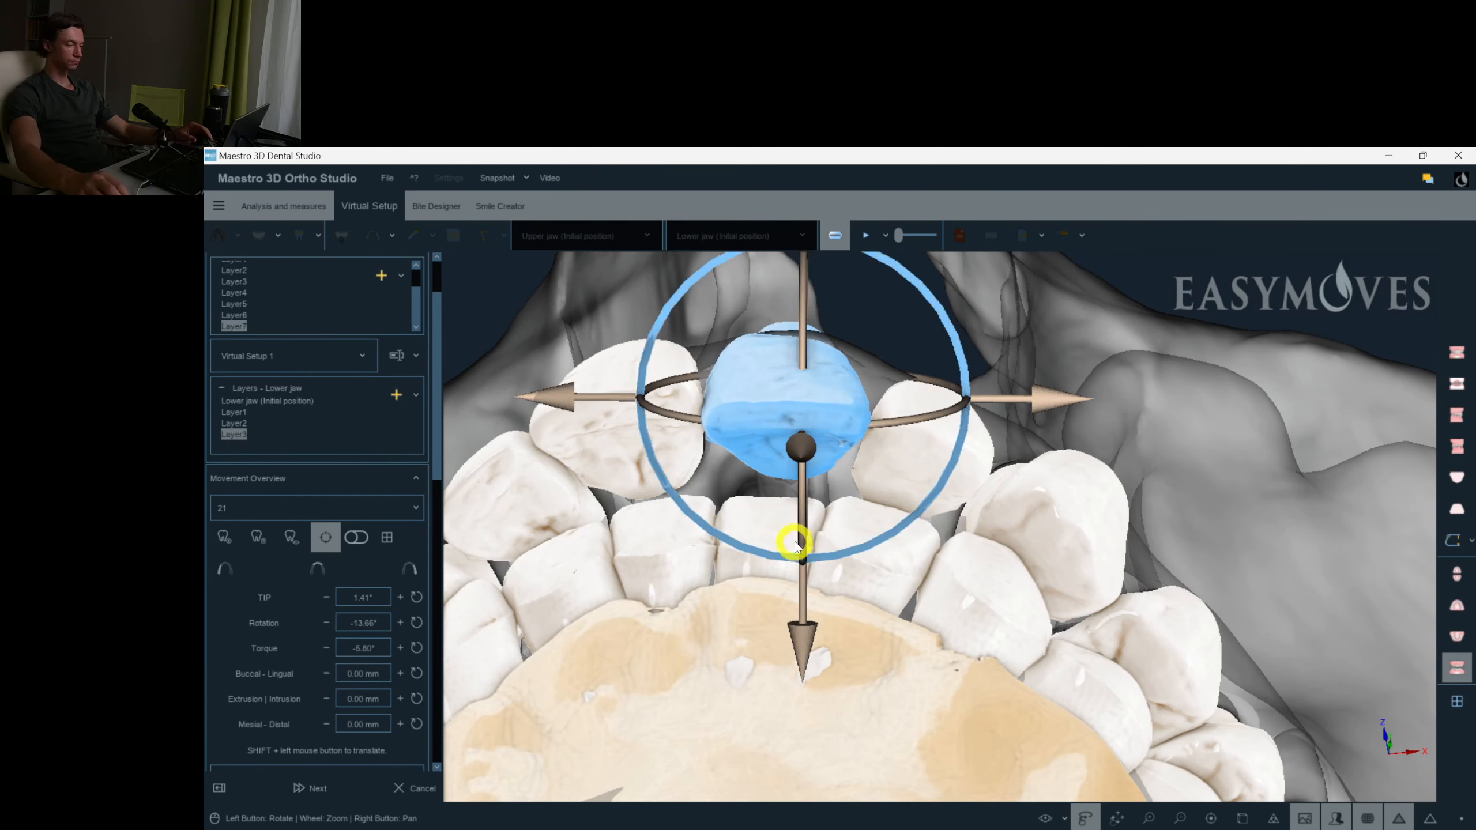
drag(802, 651, 835, 626)
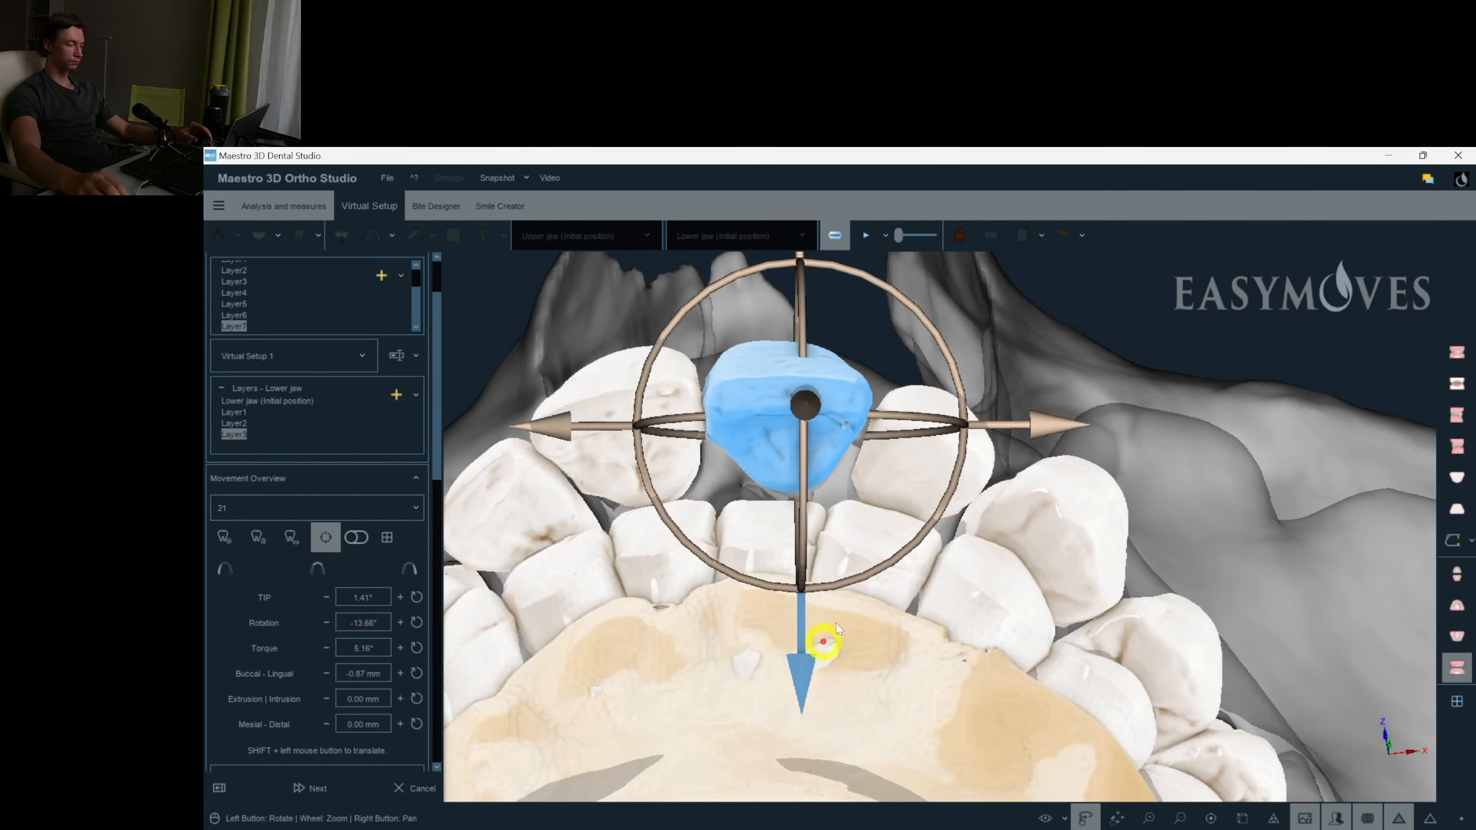
click(600, 435)
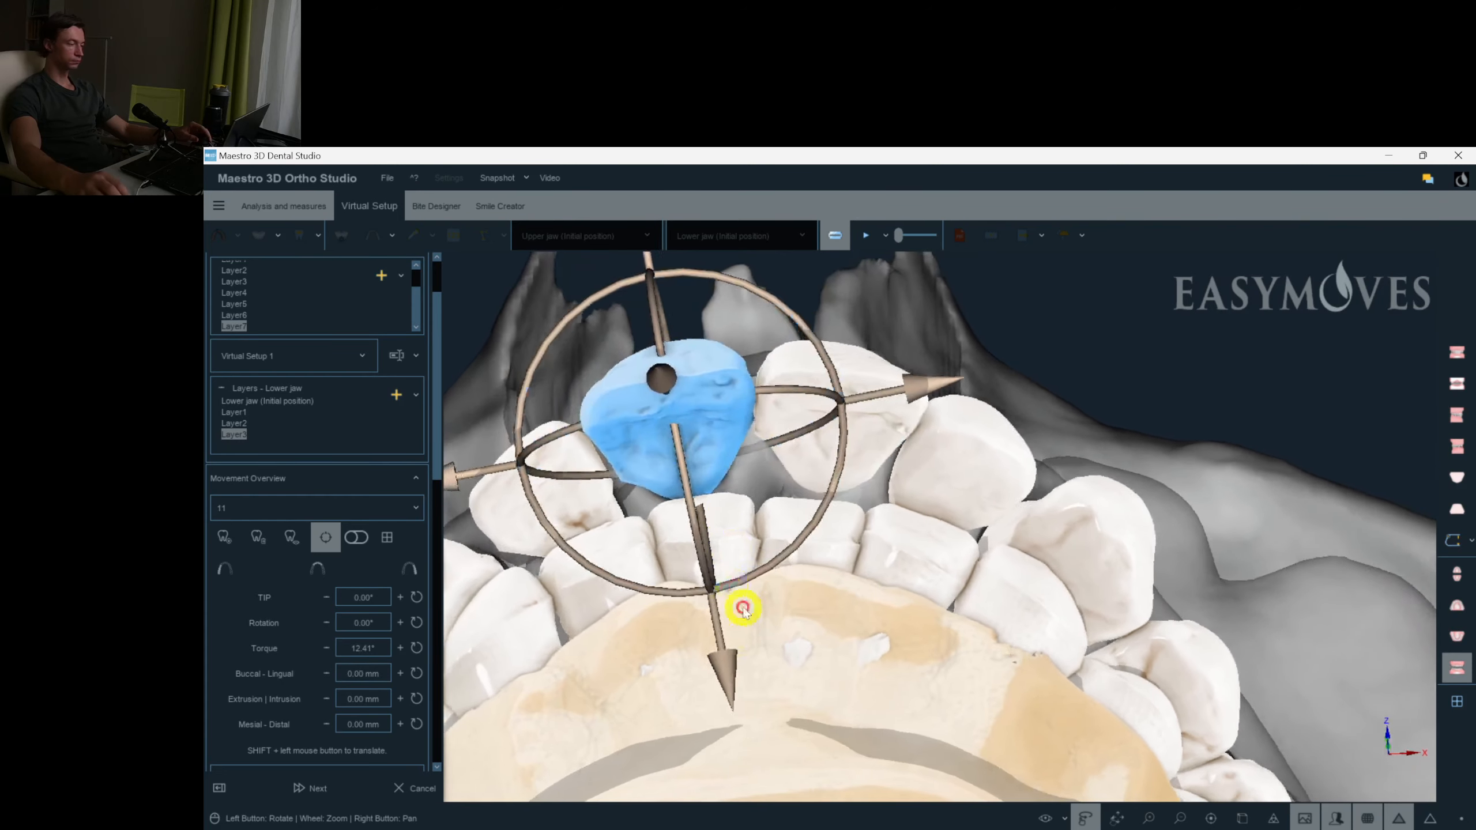
drag(732, 670, 599, 562)
Set the upper right lateral incisor to about -3.4° tip, 4.8° rotation and 6.3° torque, and the right central incisor to -1.04 mm buccal-lingual.
click(556, 508)
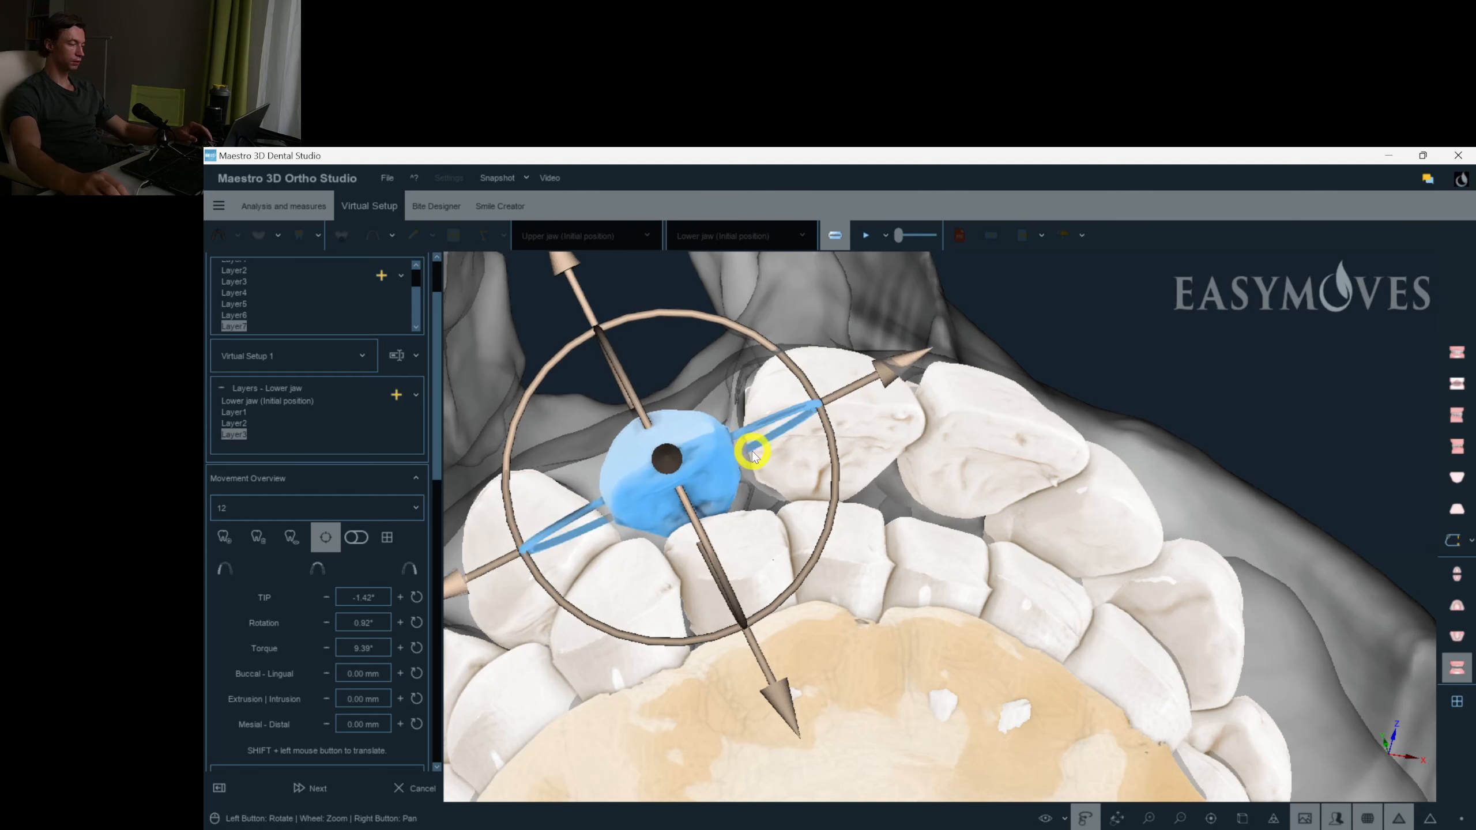
drag(831, 500, 827, 519)
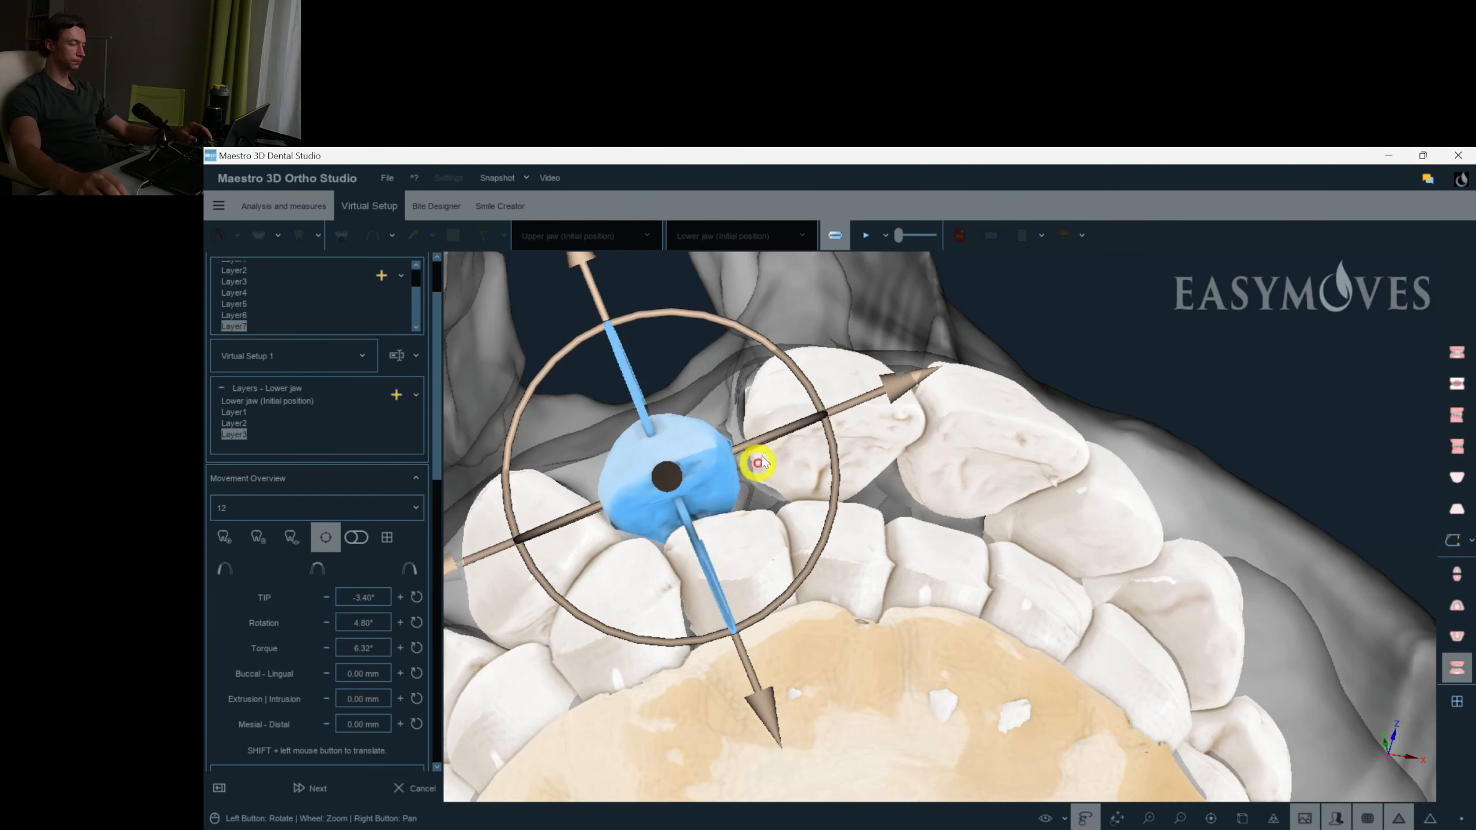
click(761, 445)
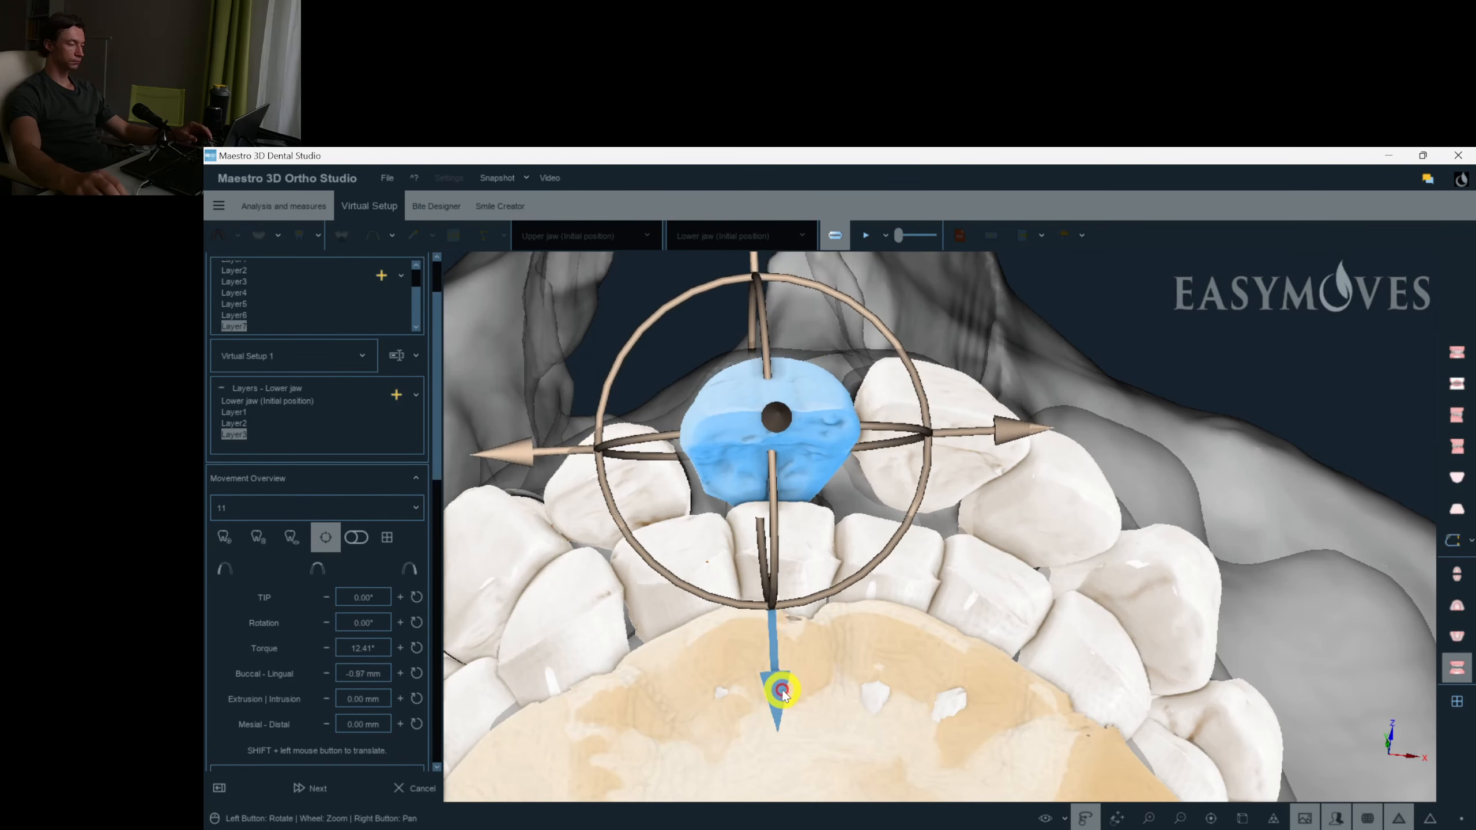
drag(781, 500, 843, 456)
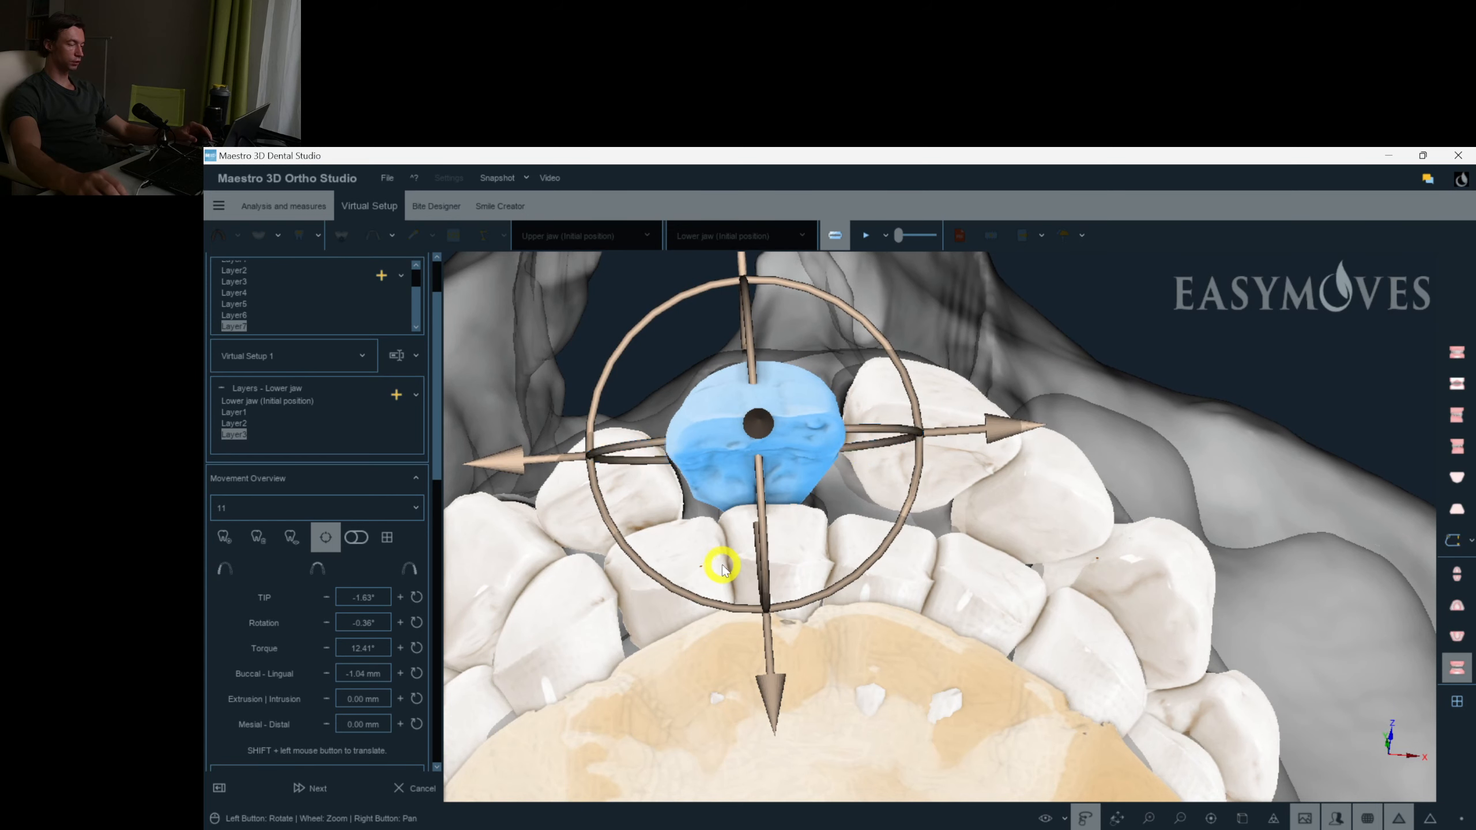
Set the upper left central incisor to about 1.7° tip and 0.3° torque with 0.07 mm extrusion.
click(919, 458)
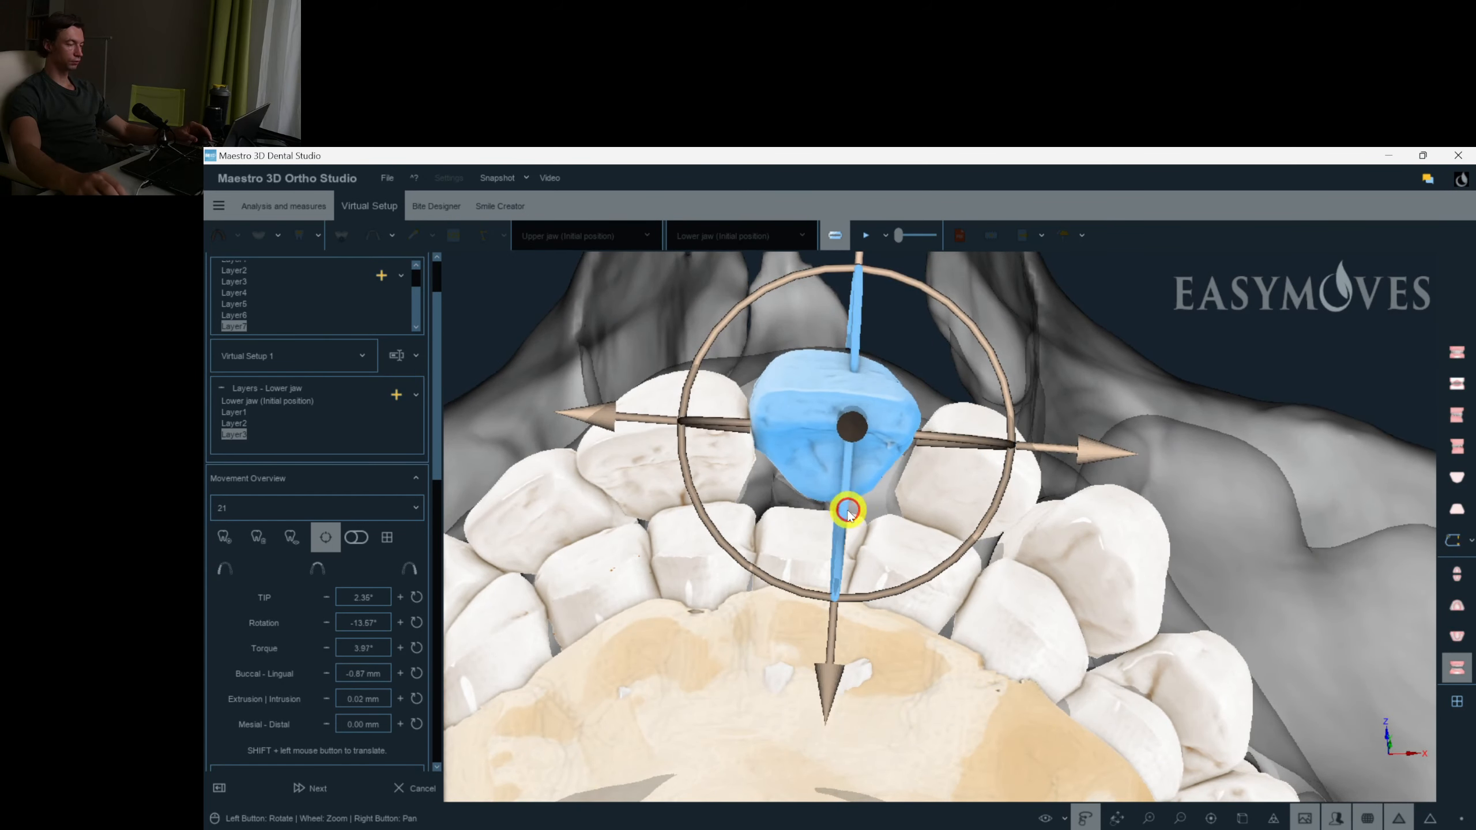
click(945, 489)
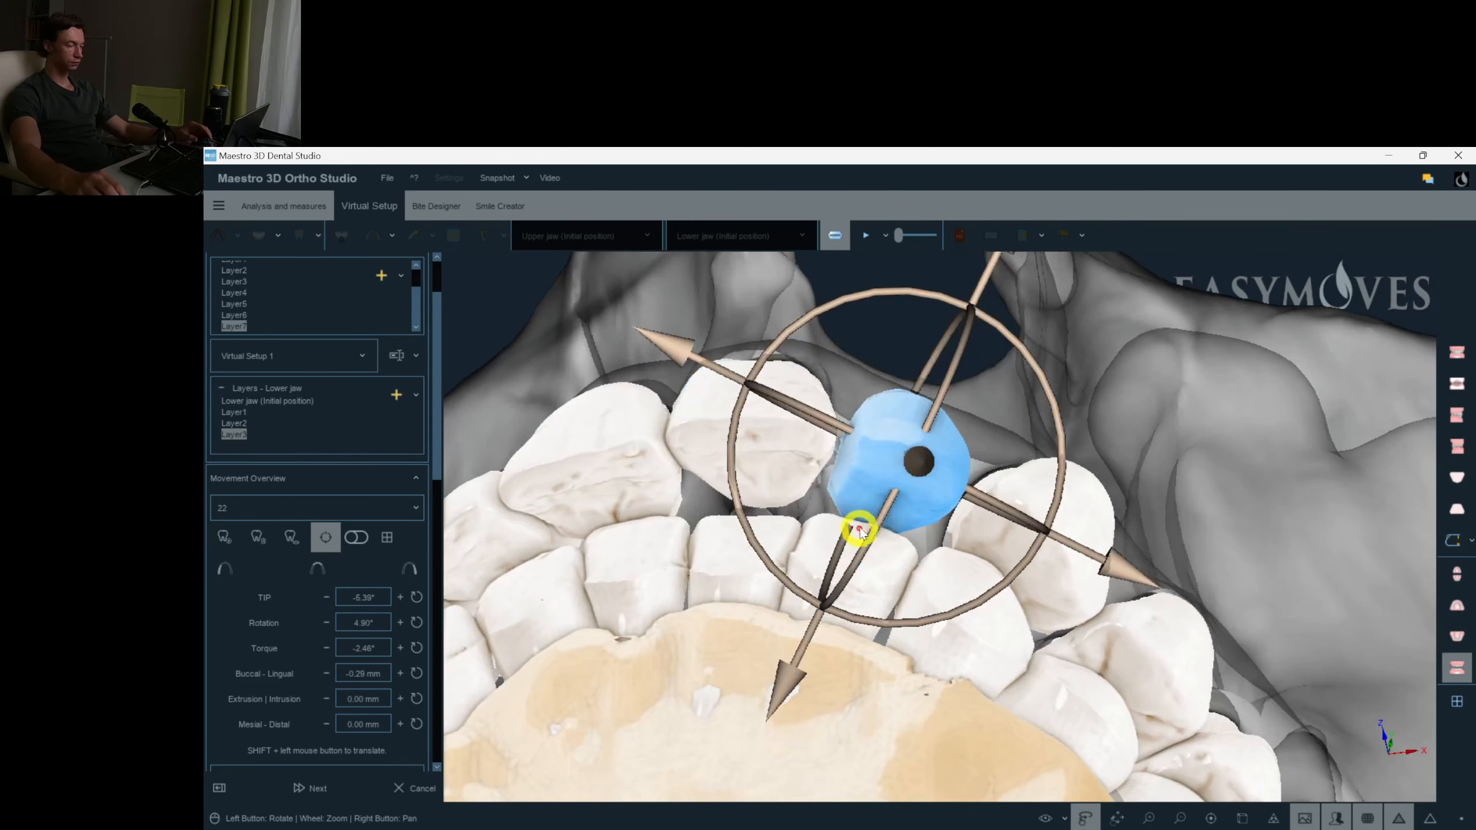
double_click(788, 431)
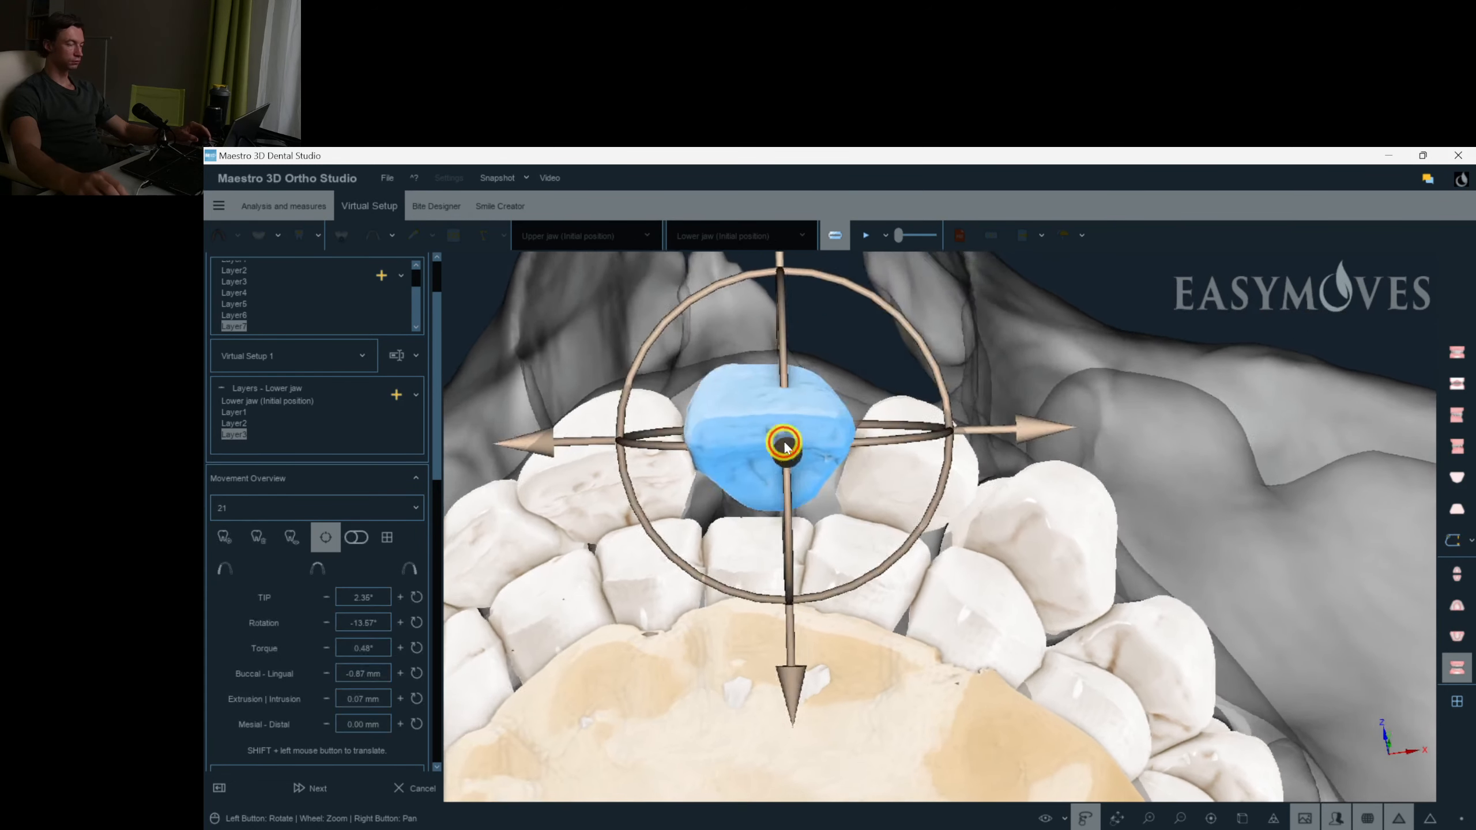
drag(892, 445, 895, 442)
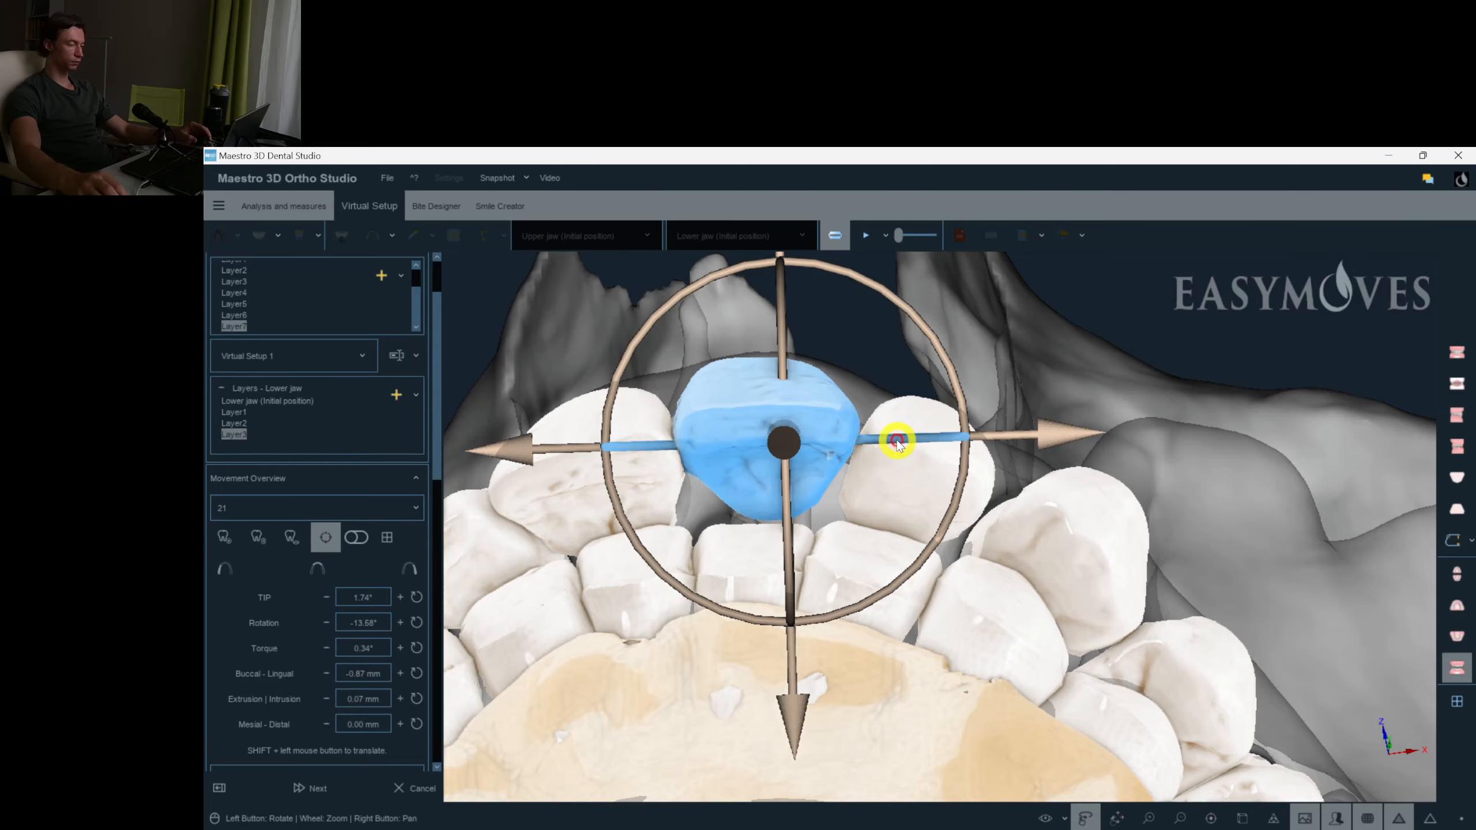
right_click(1075, 439)
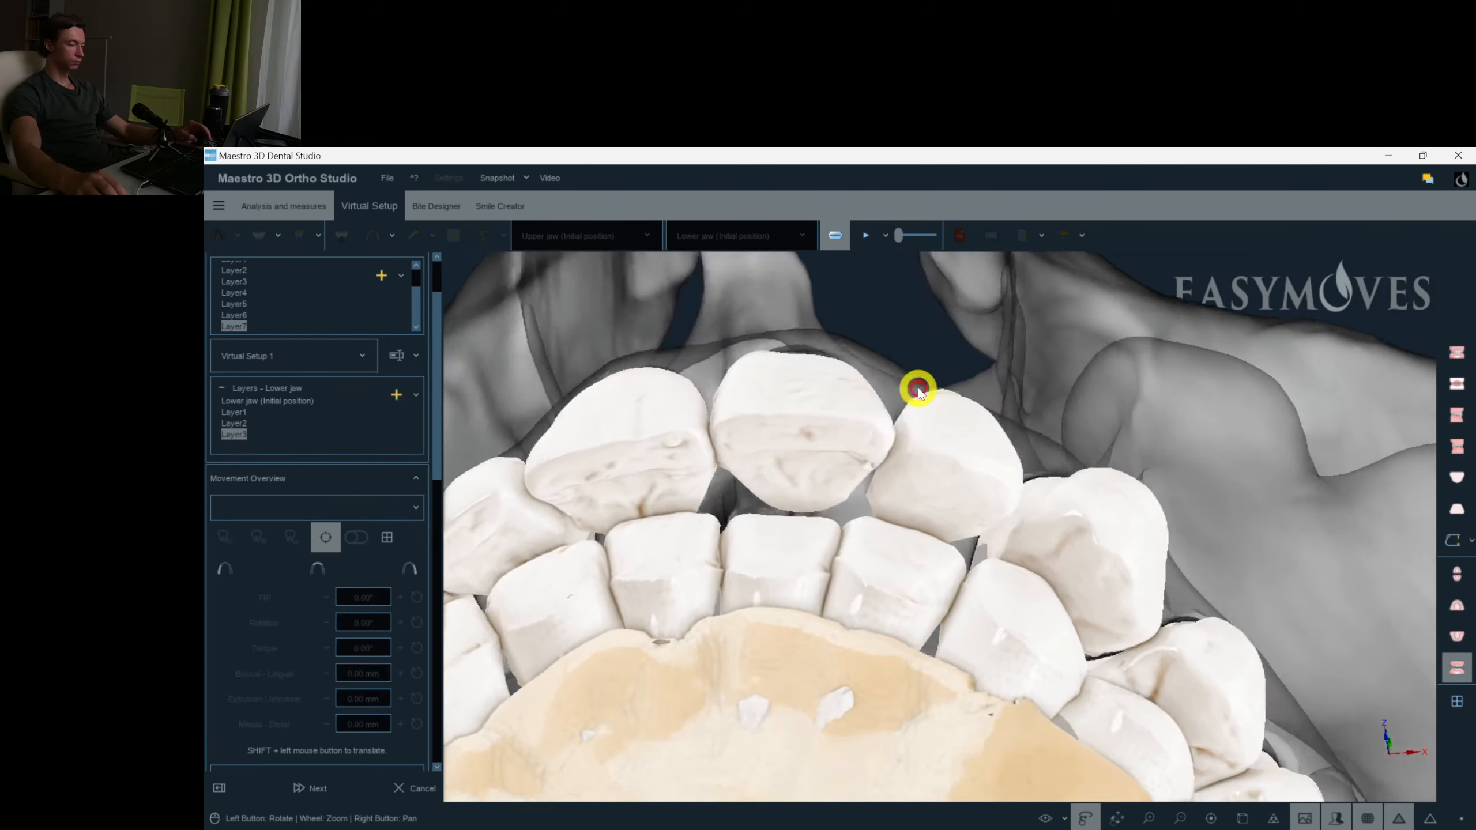
Move the upper left central incisor to -1.04 mm buccal-lingual and -0.53 mm intrusion, and adjust the upper right lateral incisor's position.
click(902, 494)
drag(901, 494, 904, 708)
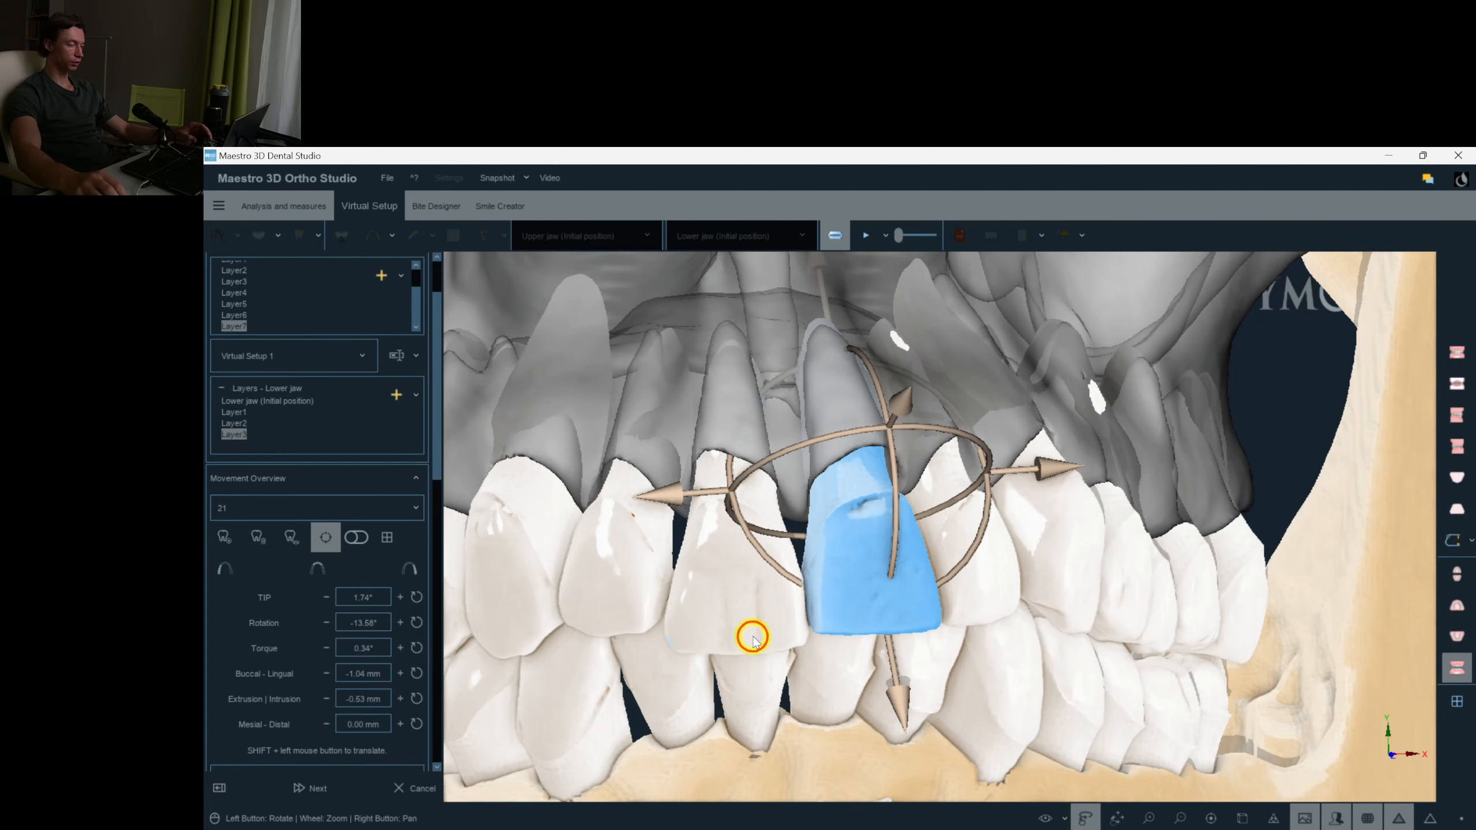
click(605, 545)
drag(605, 545, 651, 684)
drag(969, 549, 1120, 504)
right_click(732, 321)
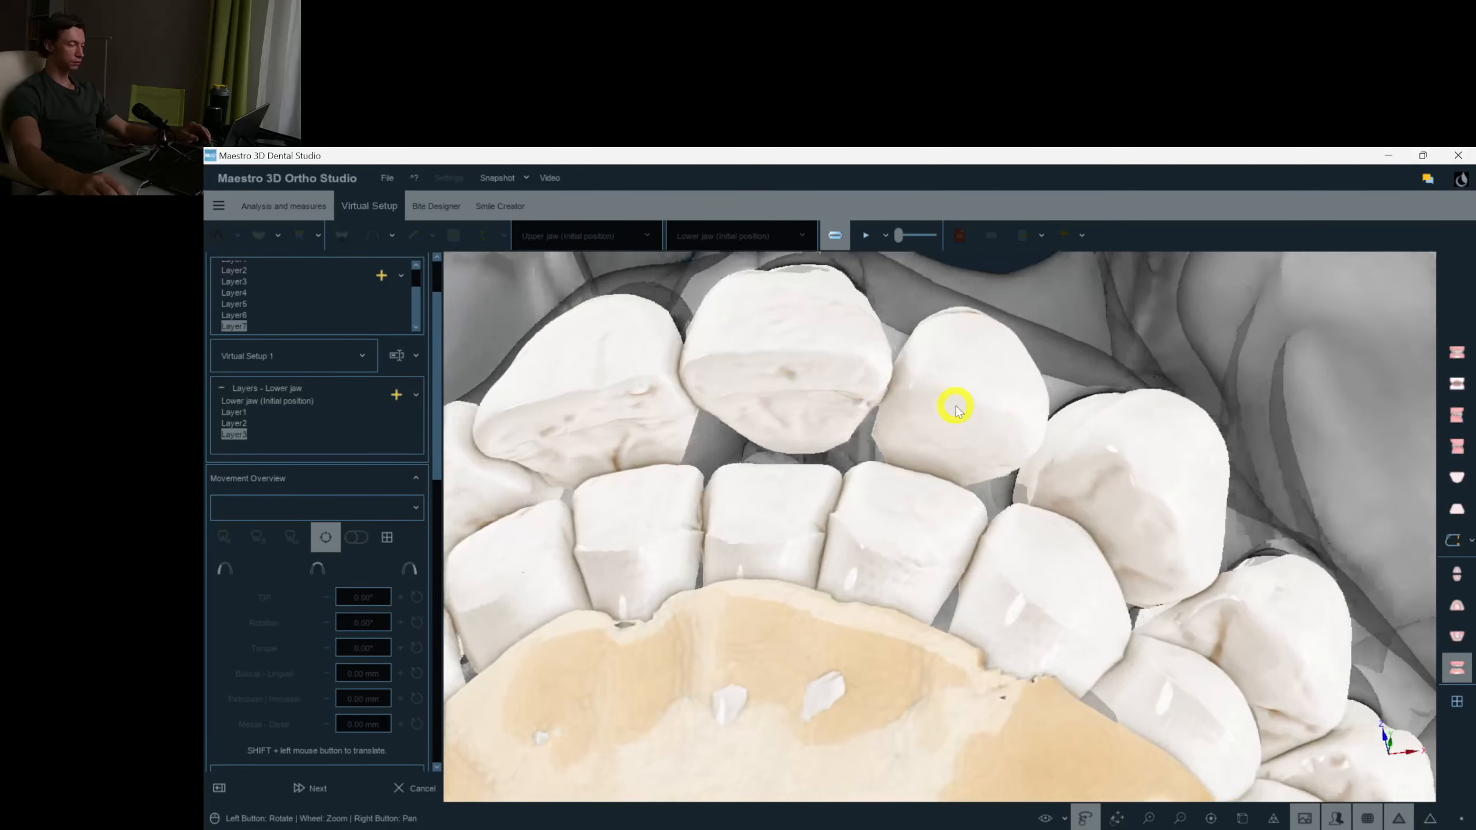
Return to the upper jaw's Layer6 and torque the upper left canine to about 8.4° and the upper right canine to about -3.2°.
drag(956, 407, 866, 405)
drag(1098, 410, 935, 385)
click(922, 389)
click(241, 317)
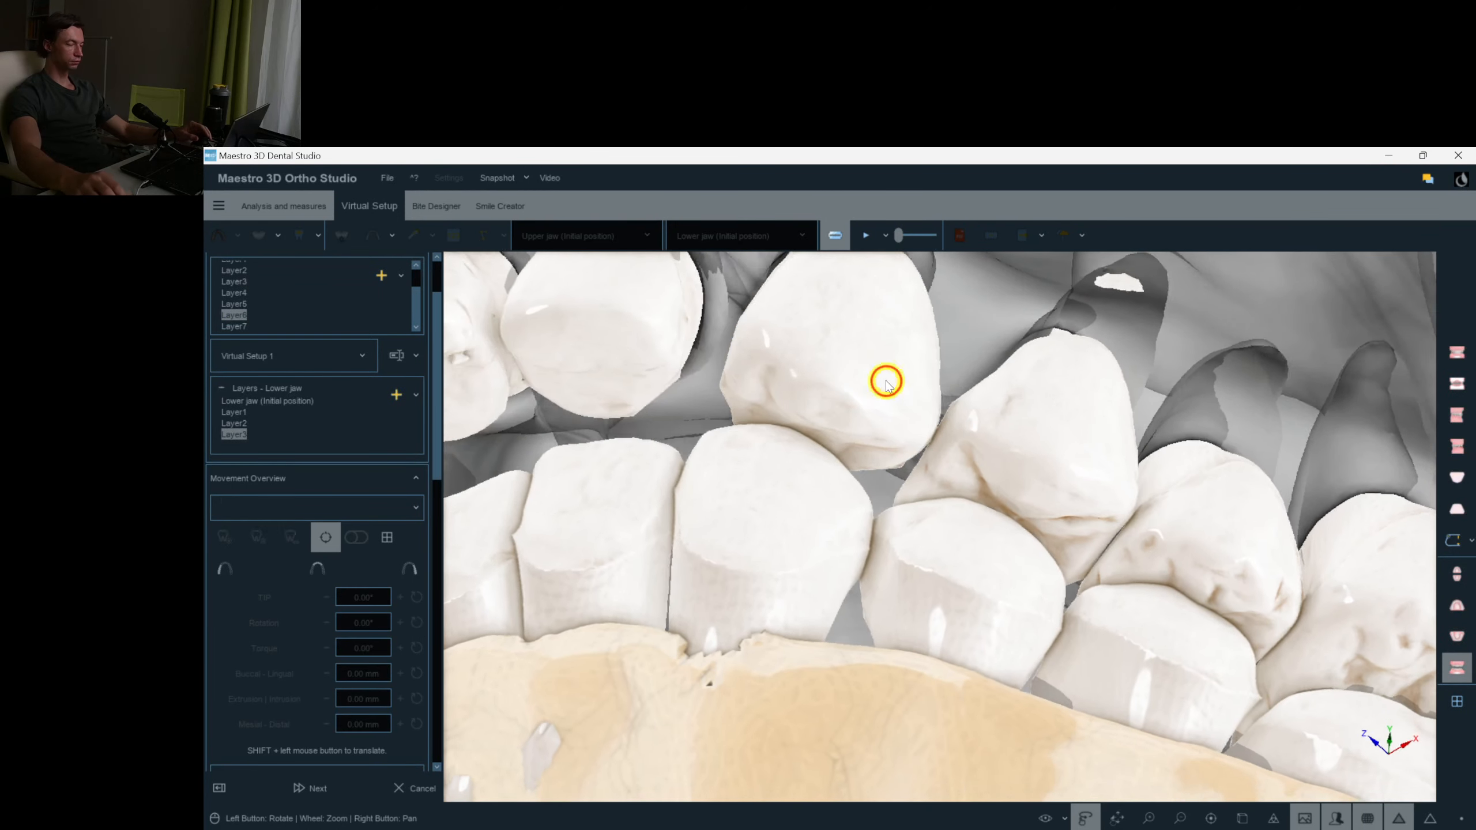
drag(910, 268, 911, 297)
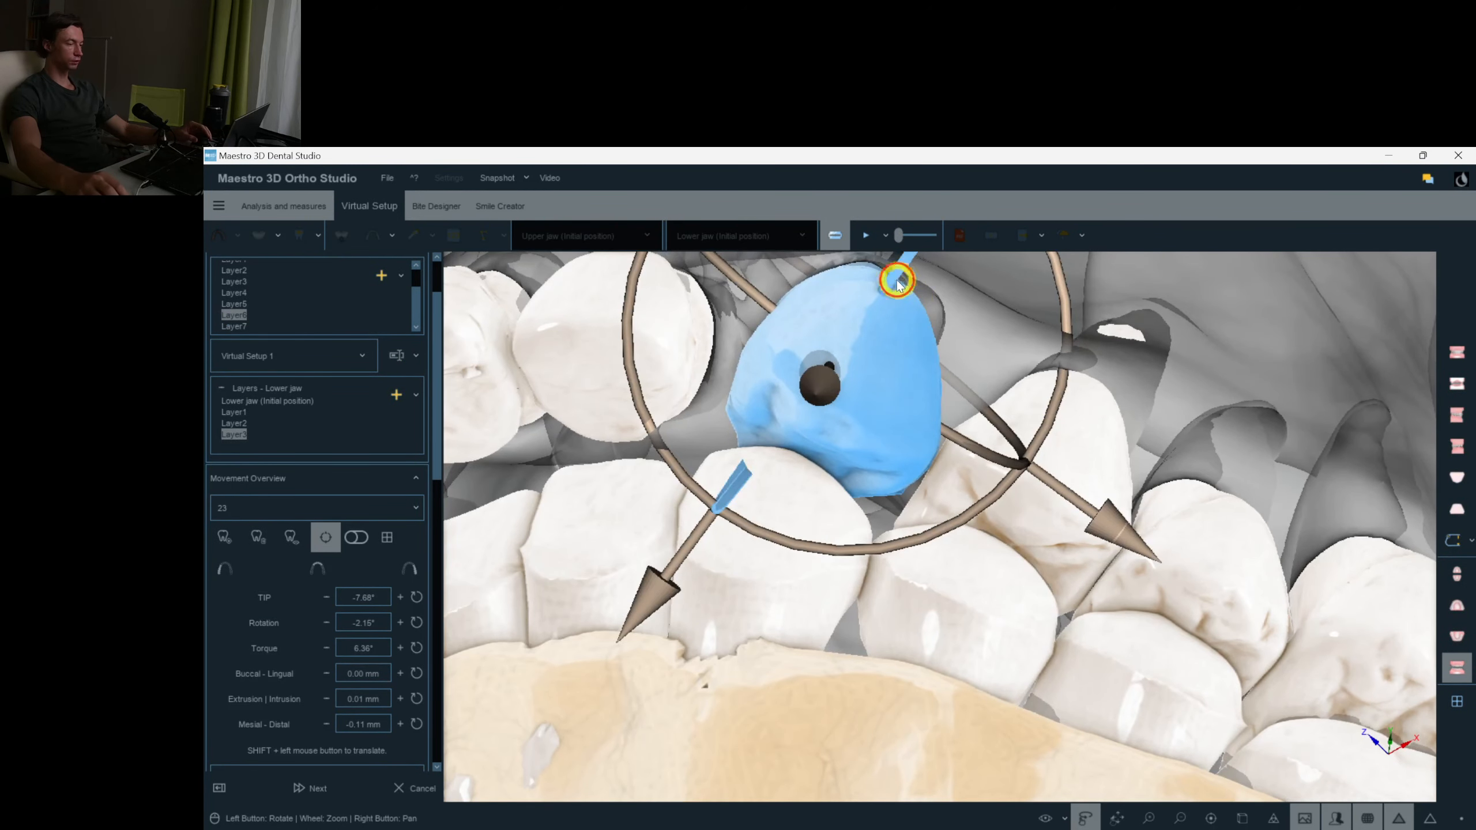
click(1091, 369)
drag(1047, 333, 587, 369)
click(600, 450)
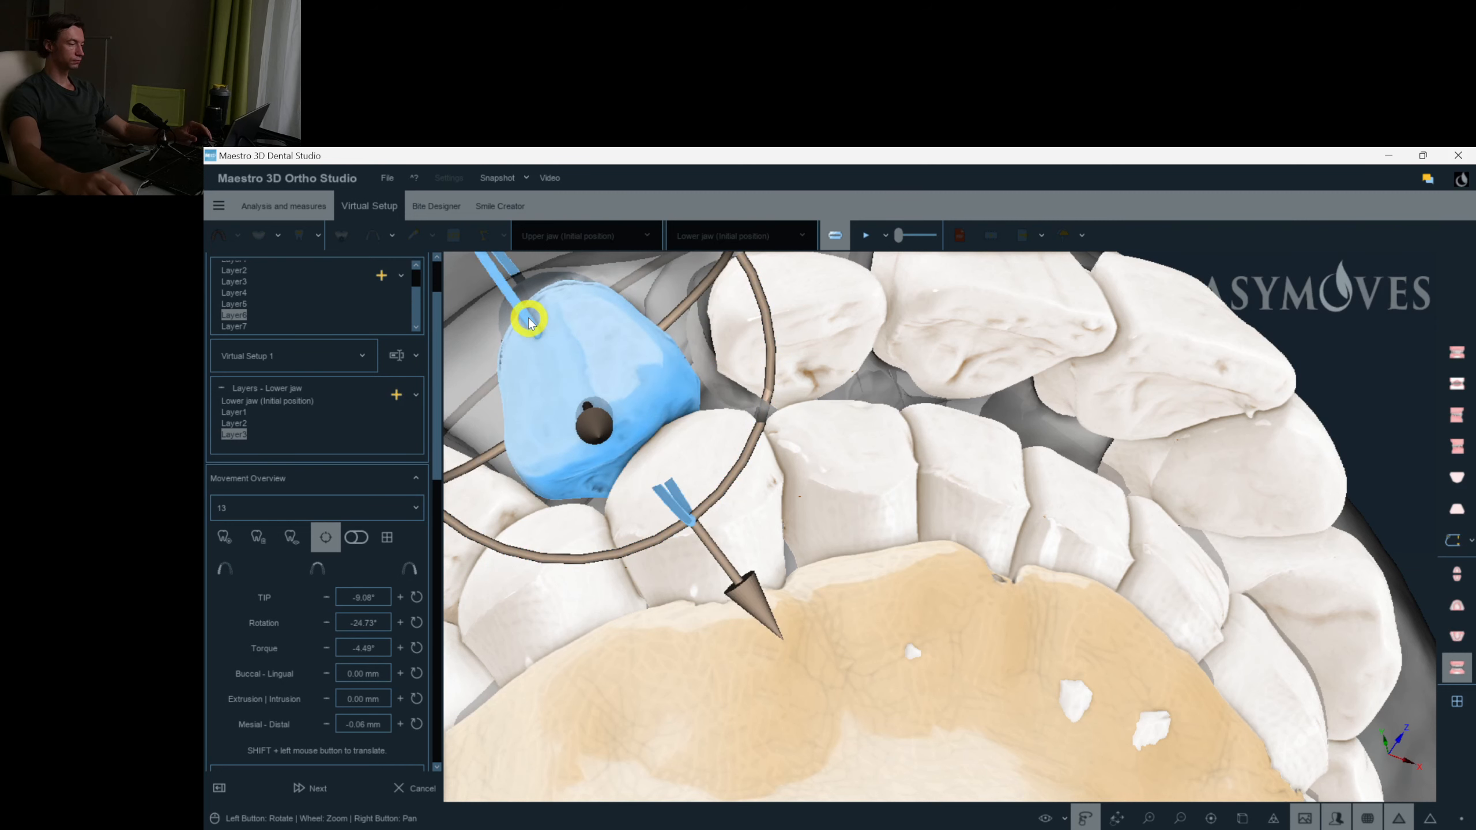
drag(524, 318, 647, 317)
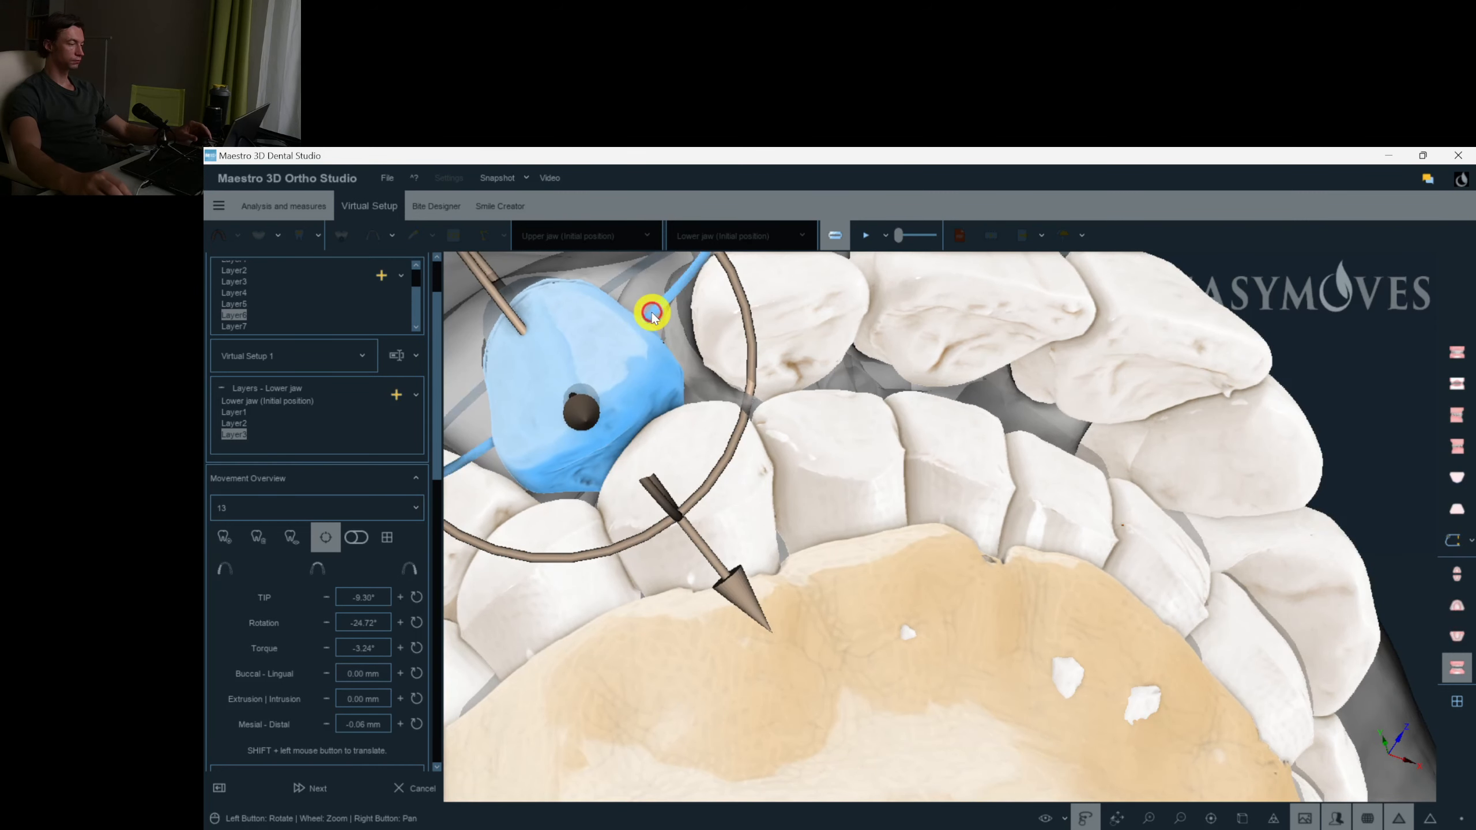
Switch to the upper jaw's Layer7 and restore both upper canines as in the previous layer.
click(233, 327)
right_click(600, 419)
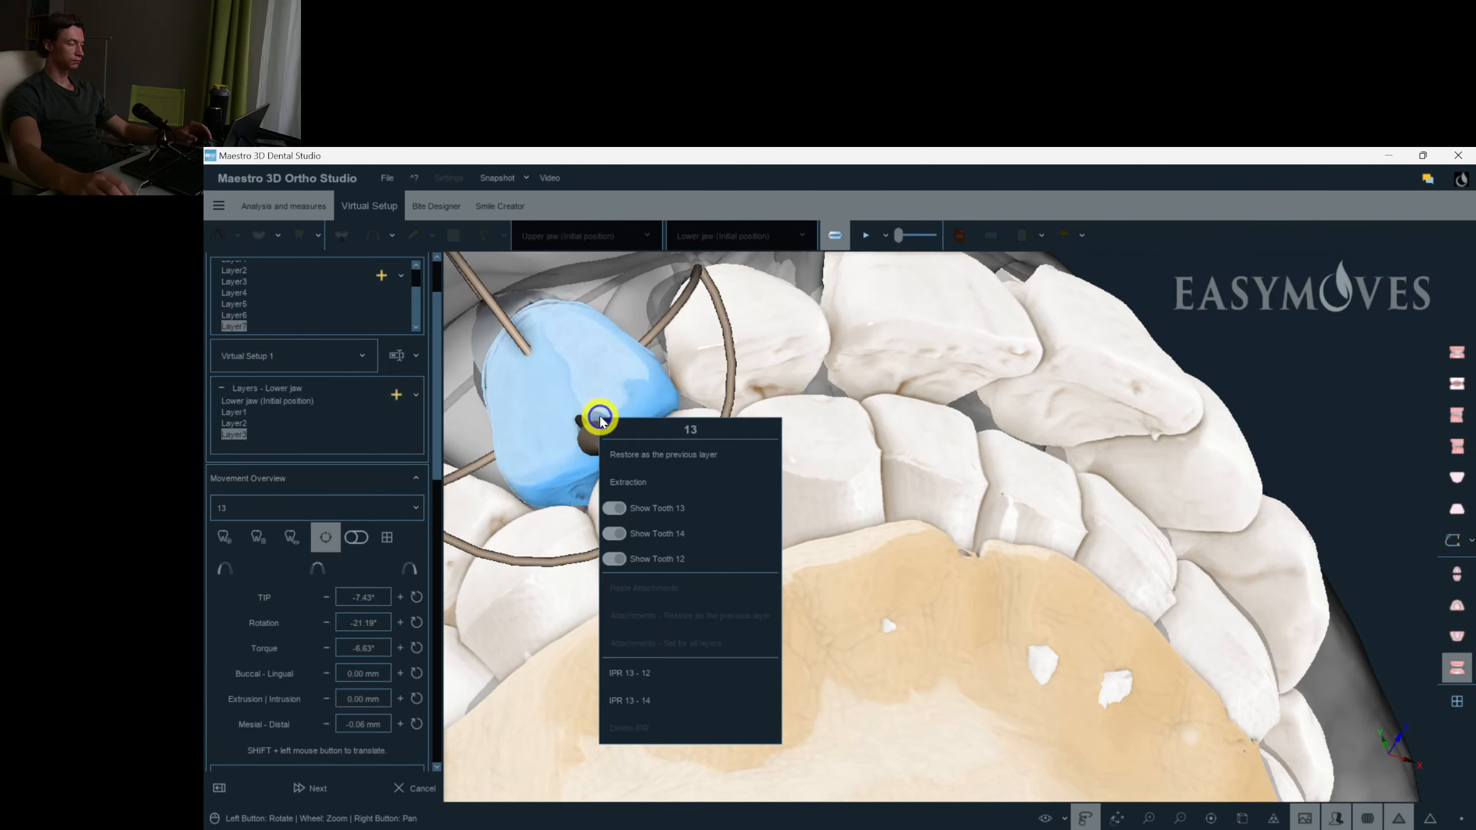
click(694, 448)
right_click(1273, 577)
click(1347, 297)
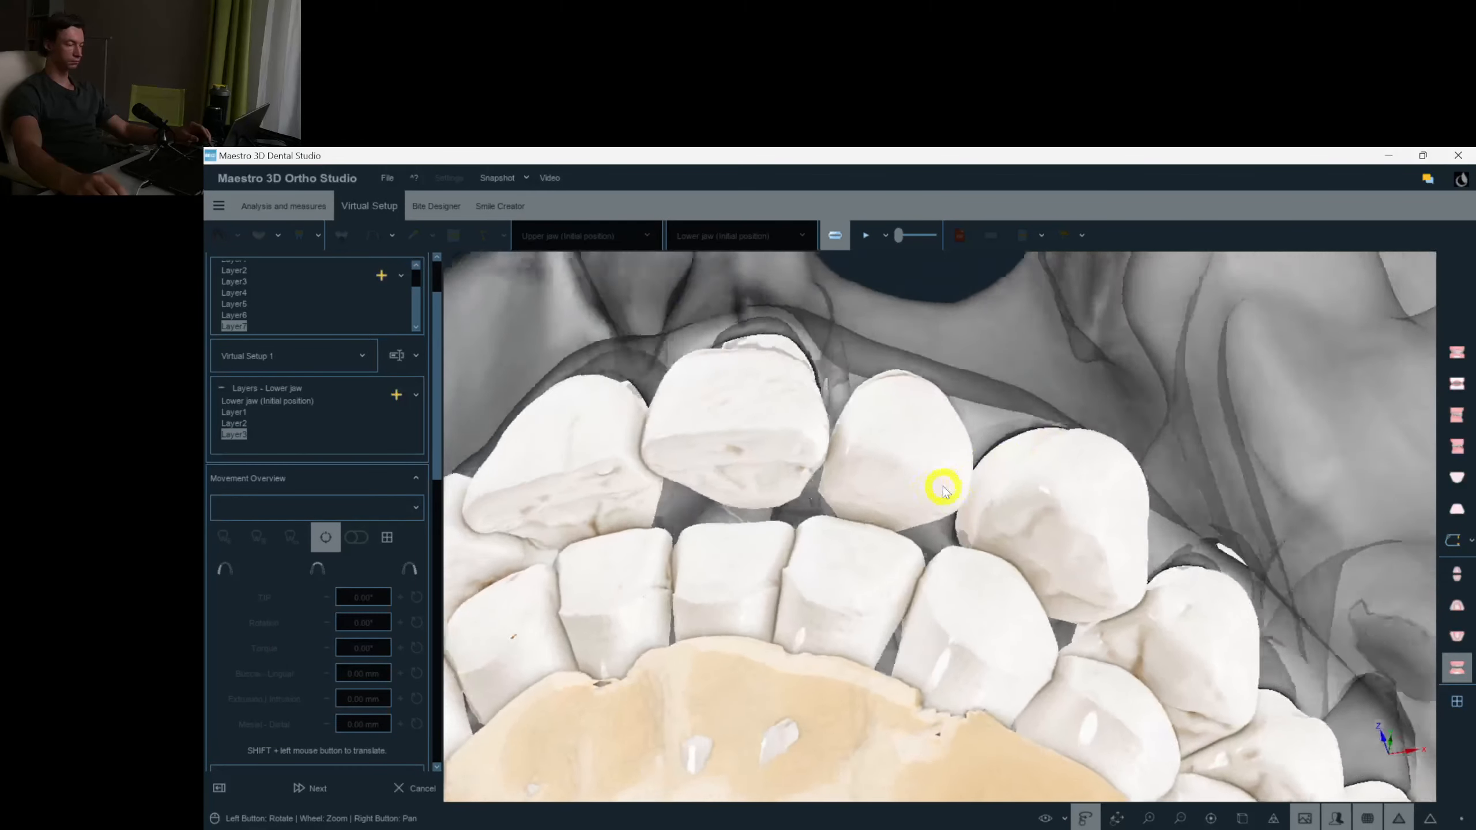
Set the upper left lateral incisor to about -12.9° tip and -6.5° torque, and the left central incisor to about -3.7° tip and -5.2° torque.
click(954, 478)
drag(1054, 523, 1026, 532)
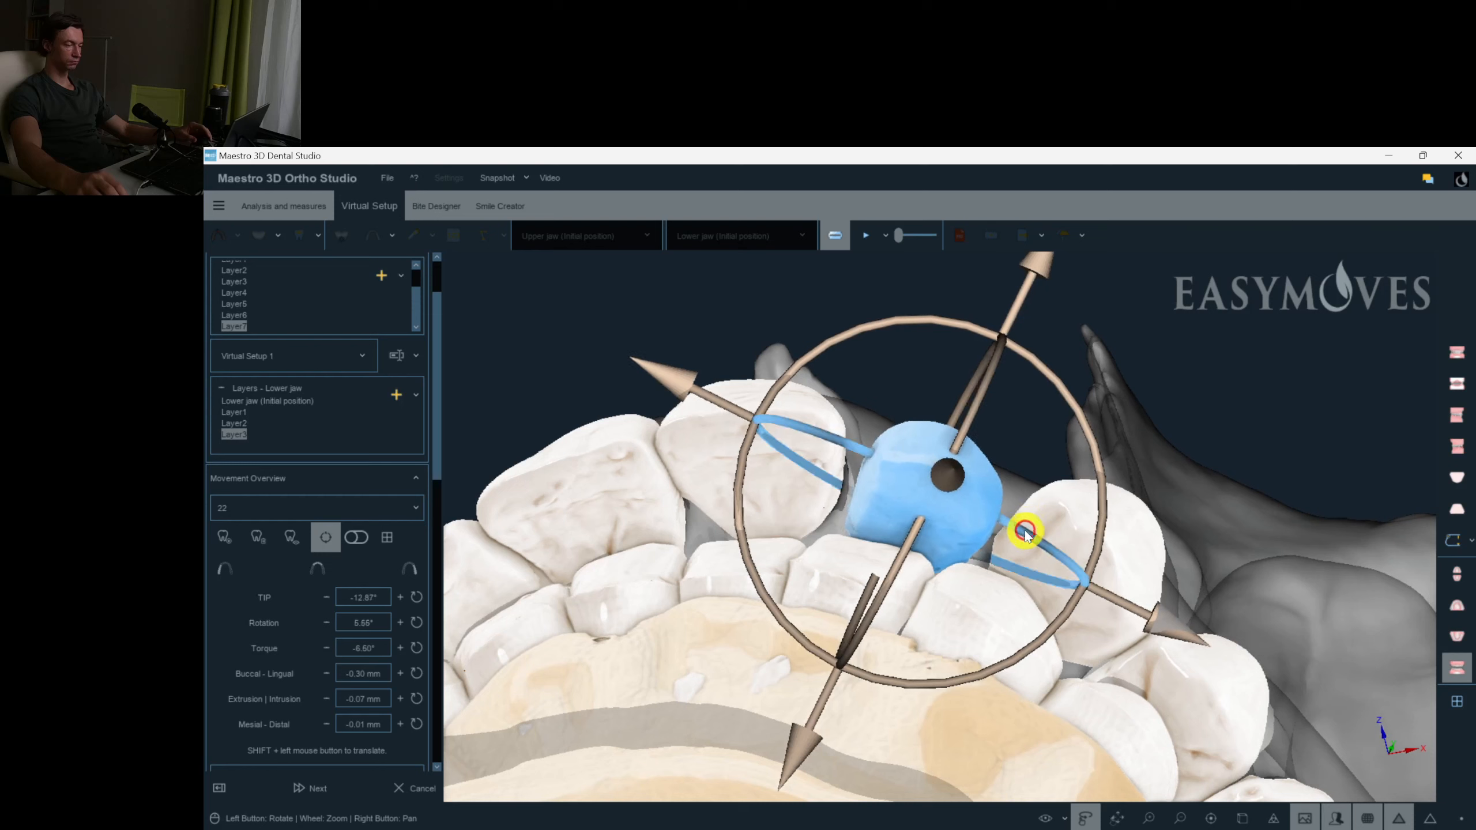
click(840, 455)
drag(963, 501, 854, 685)
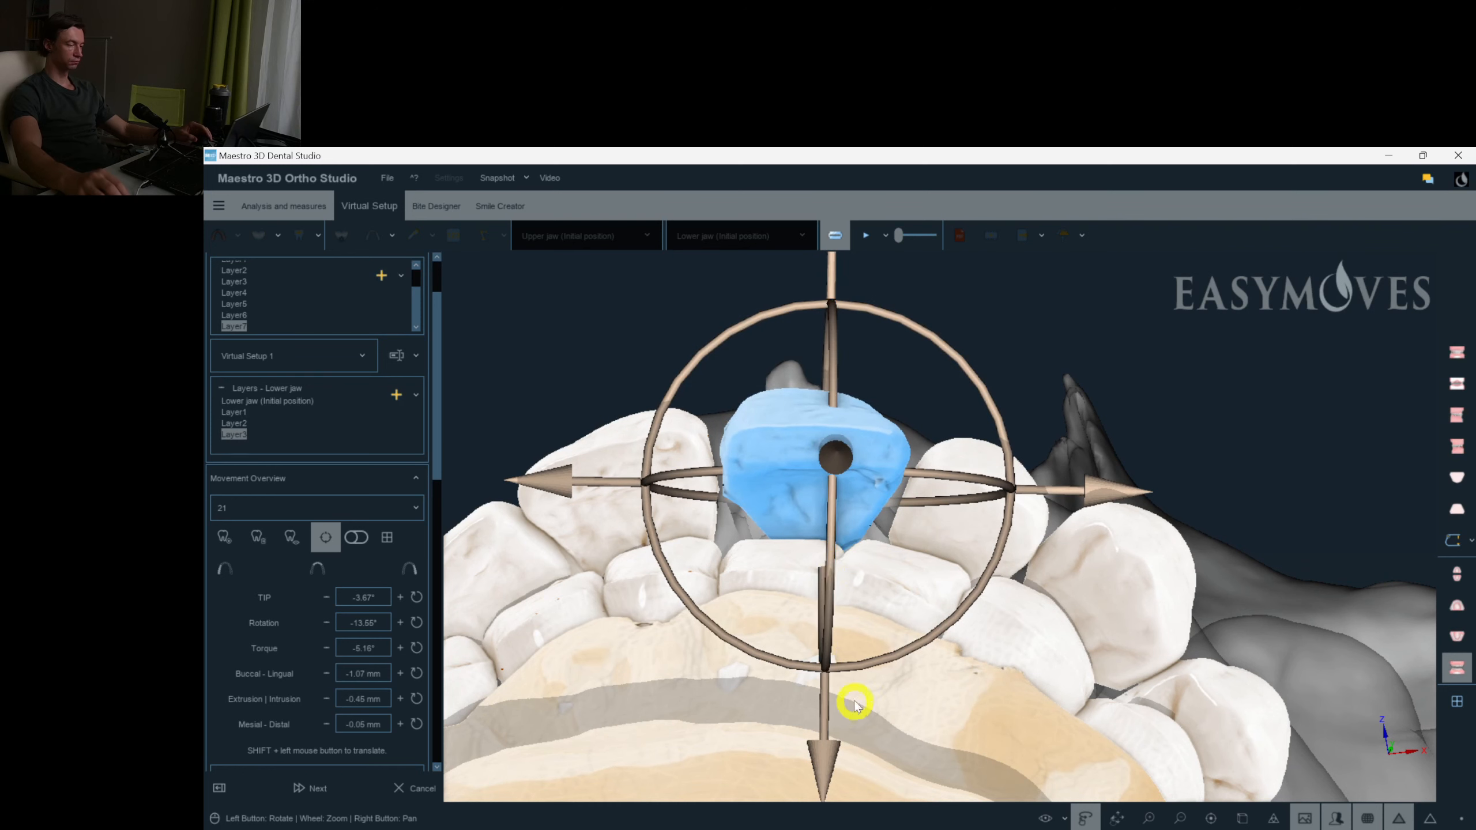
Set the upper left lateral incisor to about -10.1° tip and -8.3° torque.
click(924, 524)
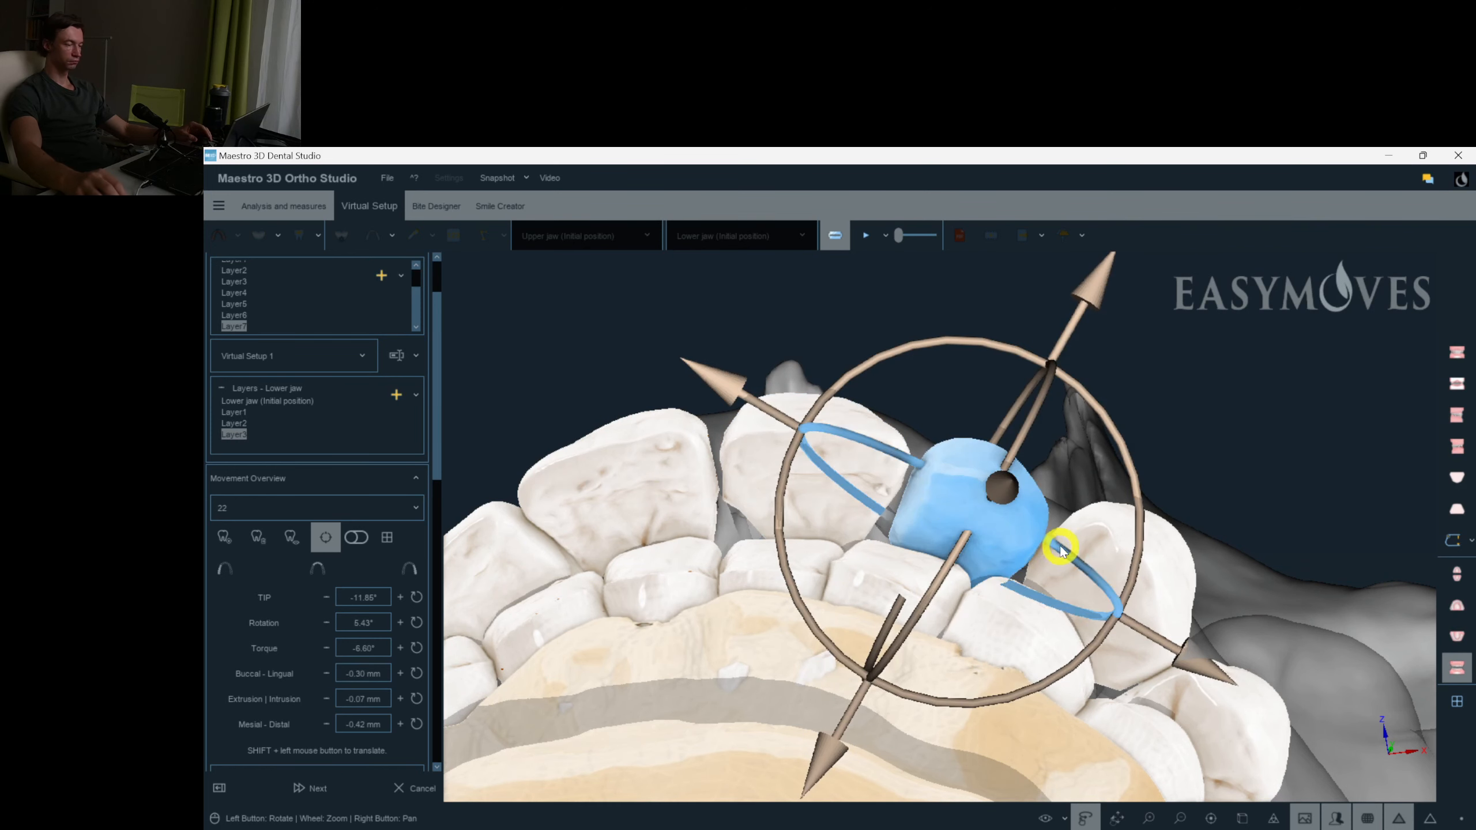
drag(1057, 549, 941, 567)
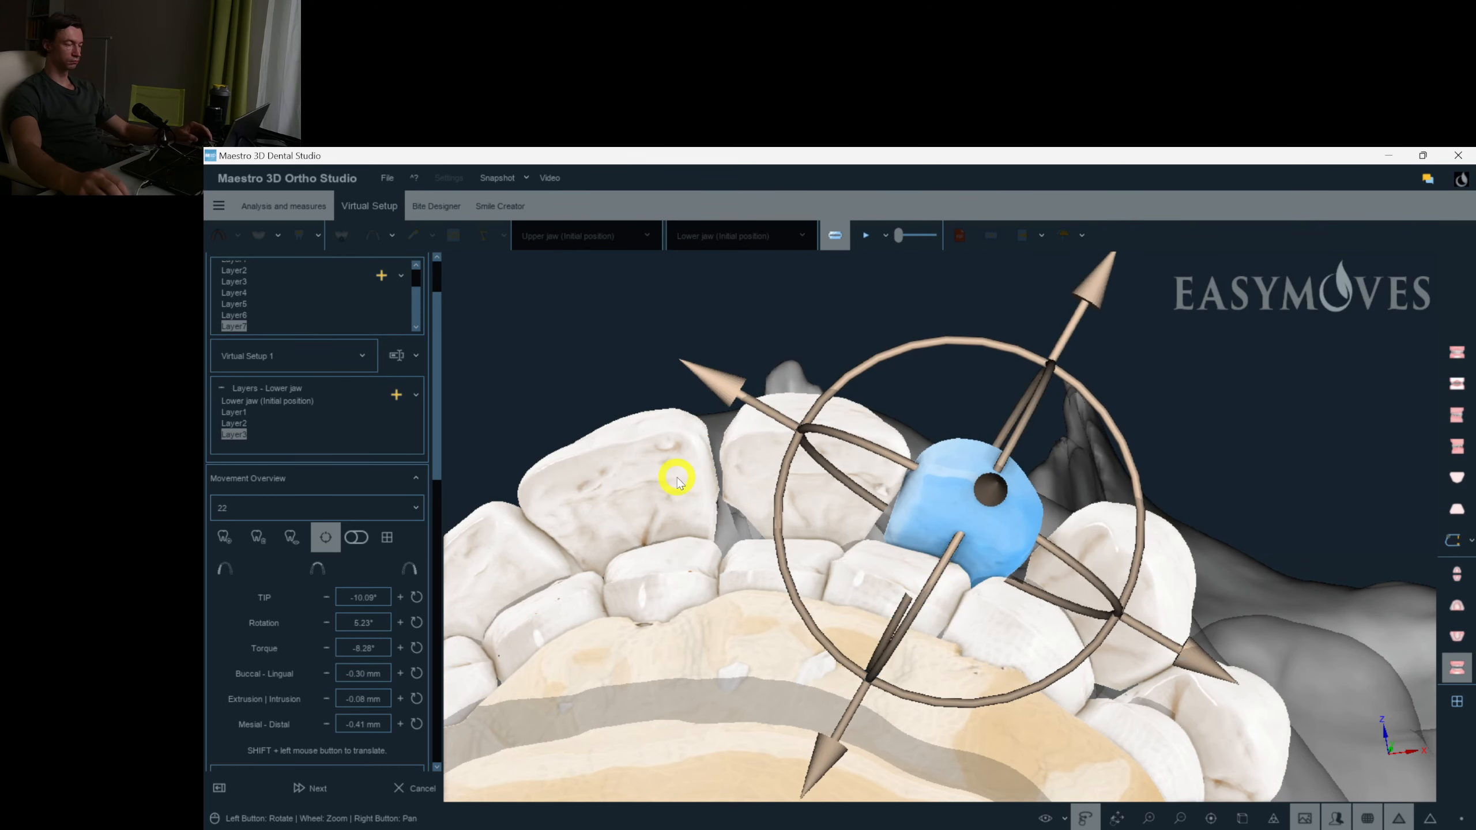
Undo the upper right lateral incisor's last intrusion change and adjust its torque against the lower front teeth.
click(677, 482)
drag(831, 542, 748, 628)
drag(598, 537, 586, 511)
click(586, 515)
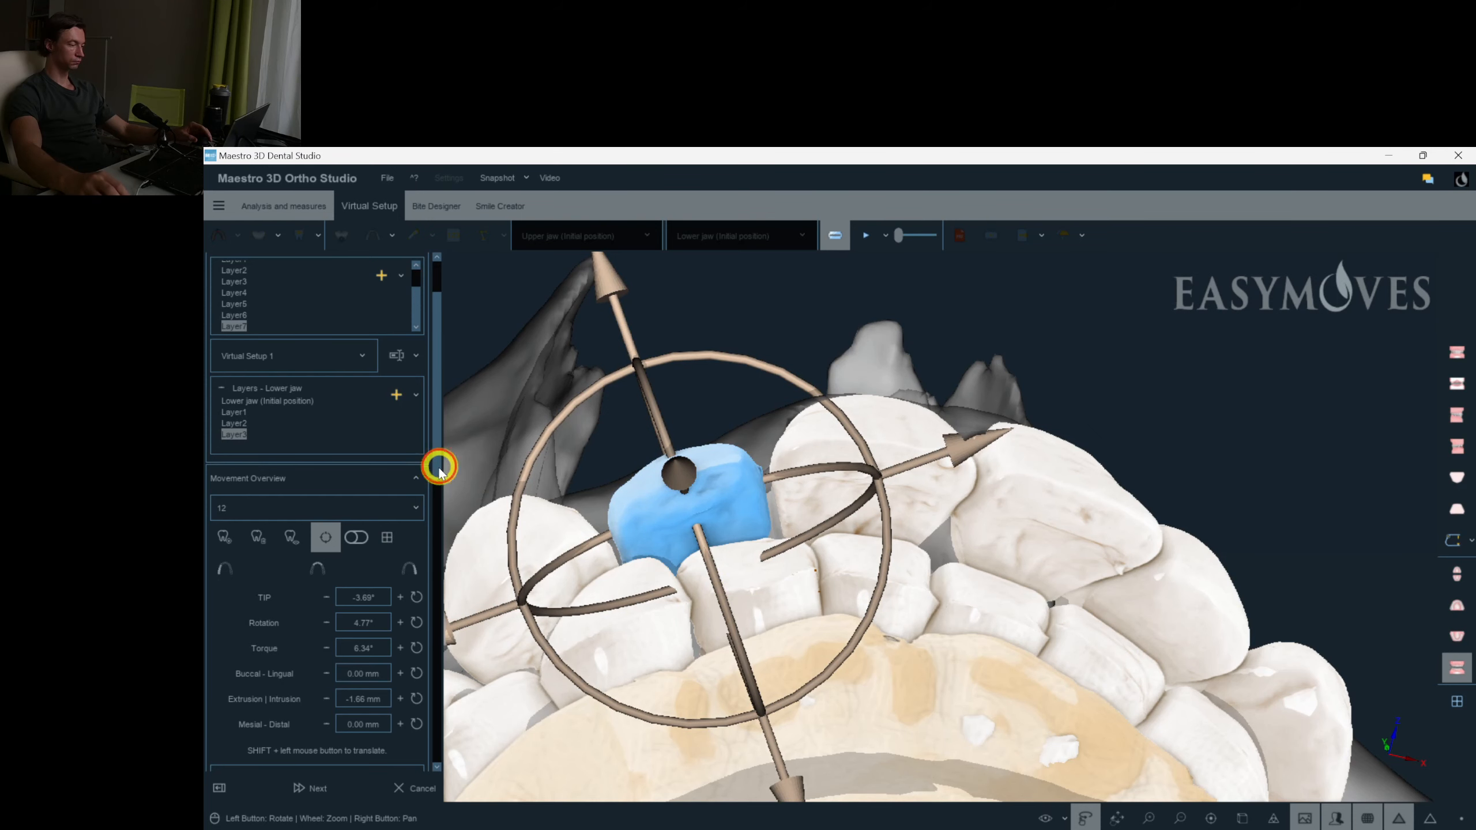
drag(440, 468, 440, 605)
click(224, 504)
drag(714, 516, 741, 562)
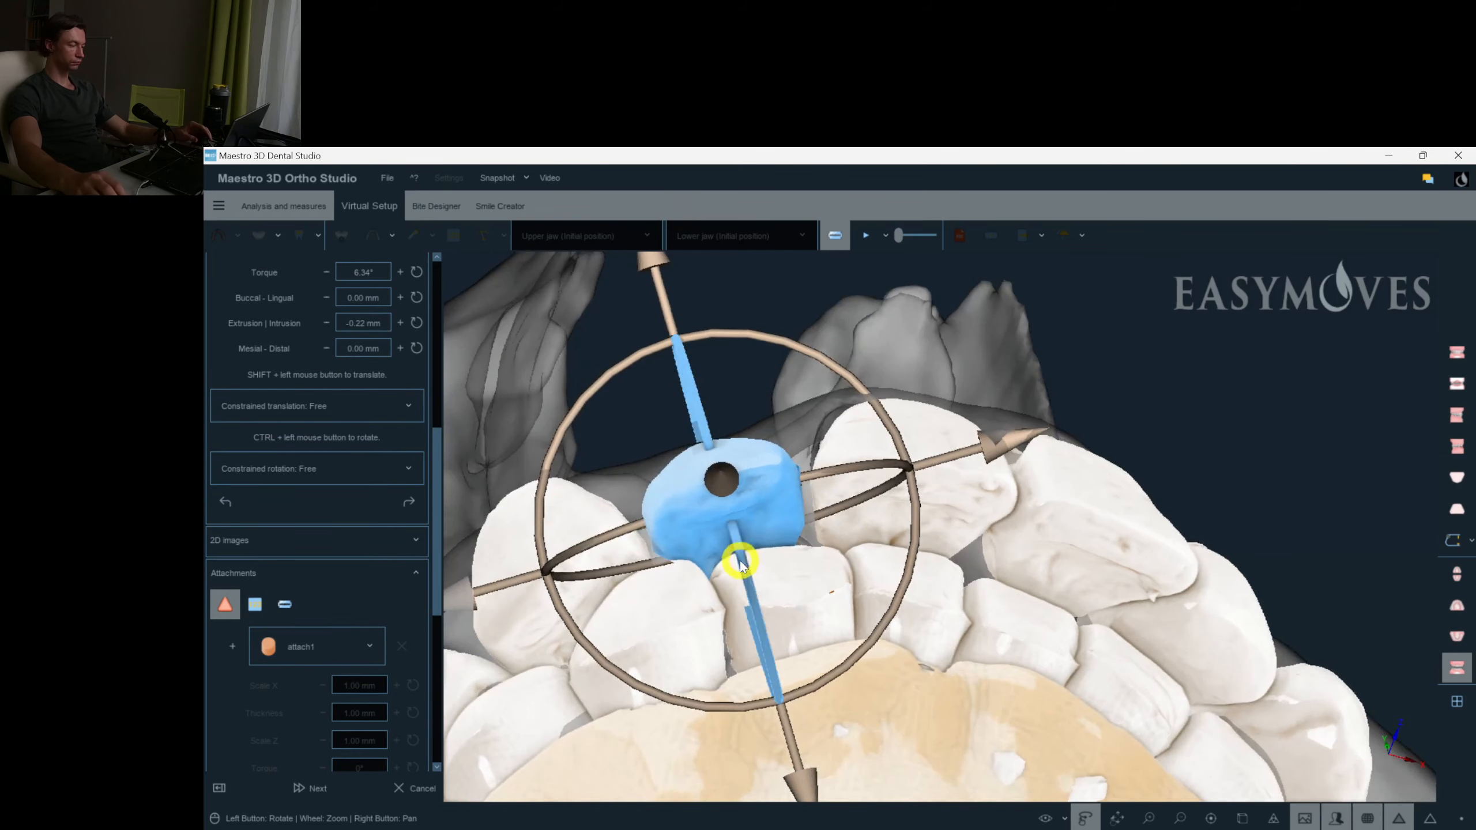
Intrude the upper central incisors, the right one to about -0.83 mm and the left one to about -0.78 mm.
drag(708, 352, 857, 435)
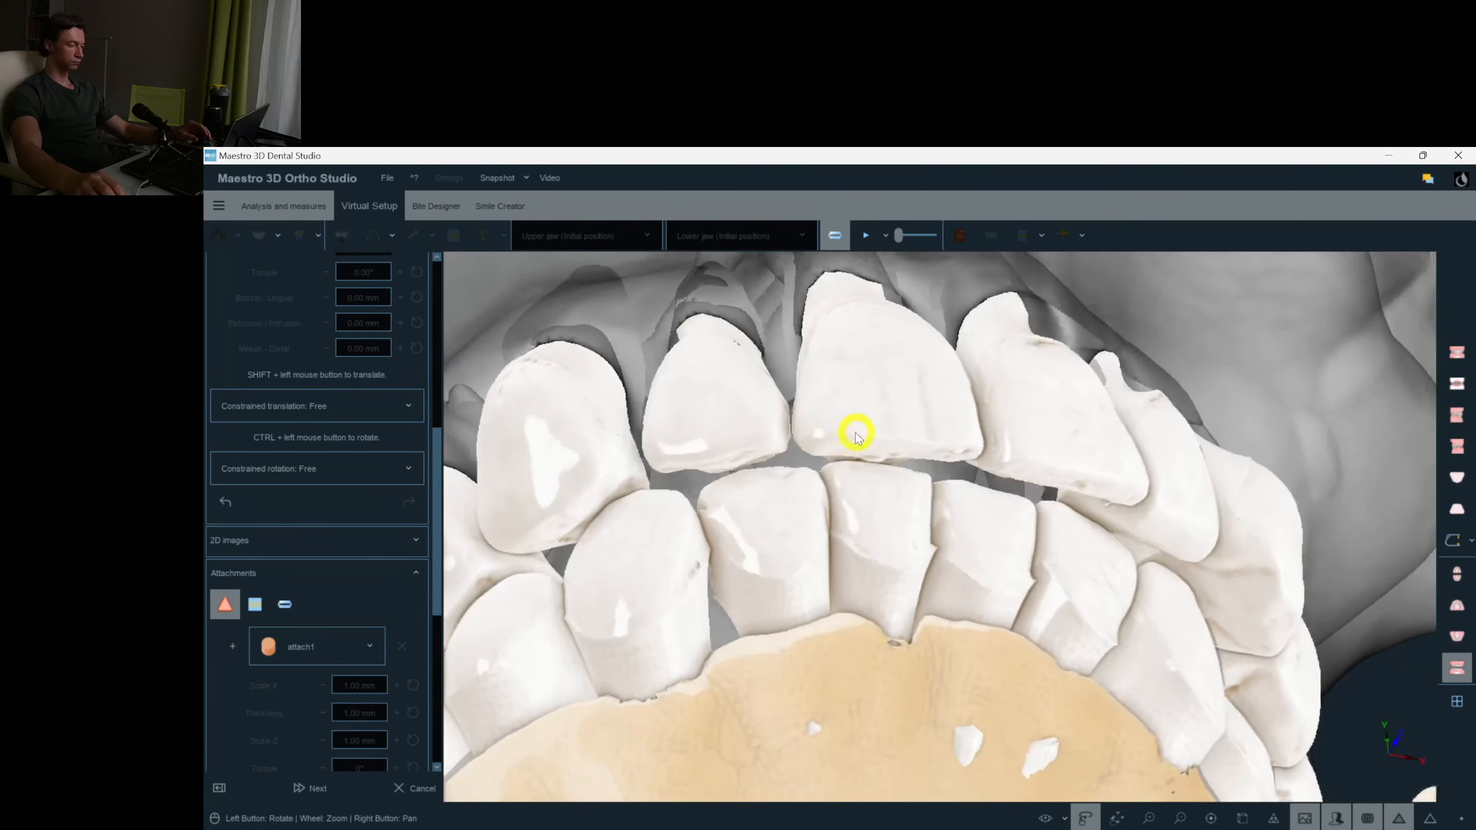
click(857, 435)
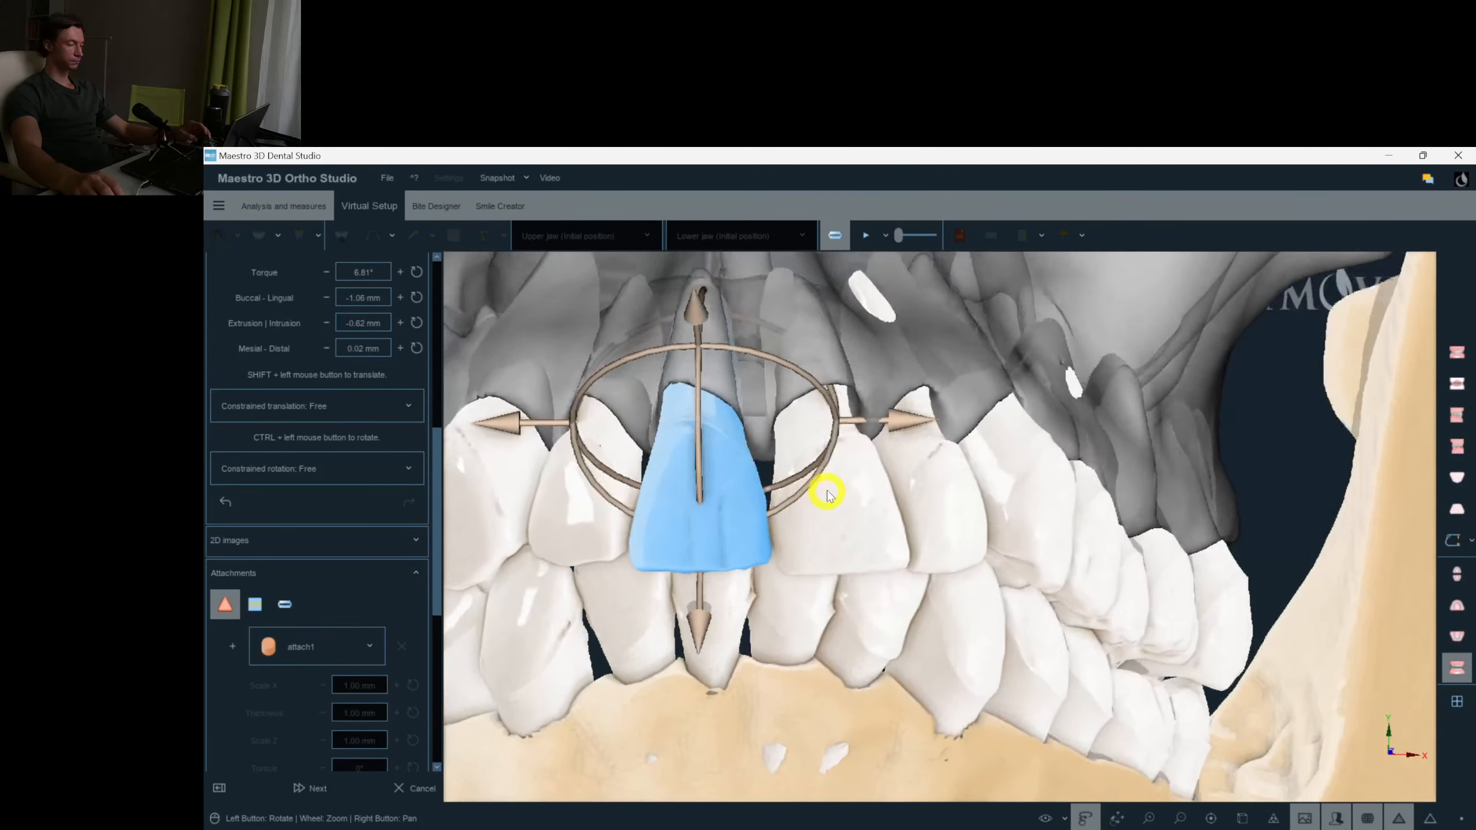
drag(828, 494, 697, 295)
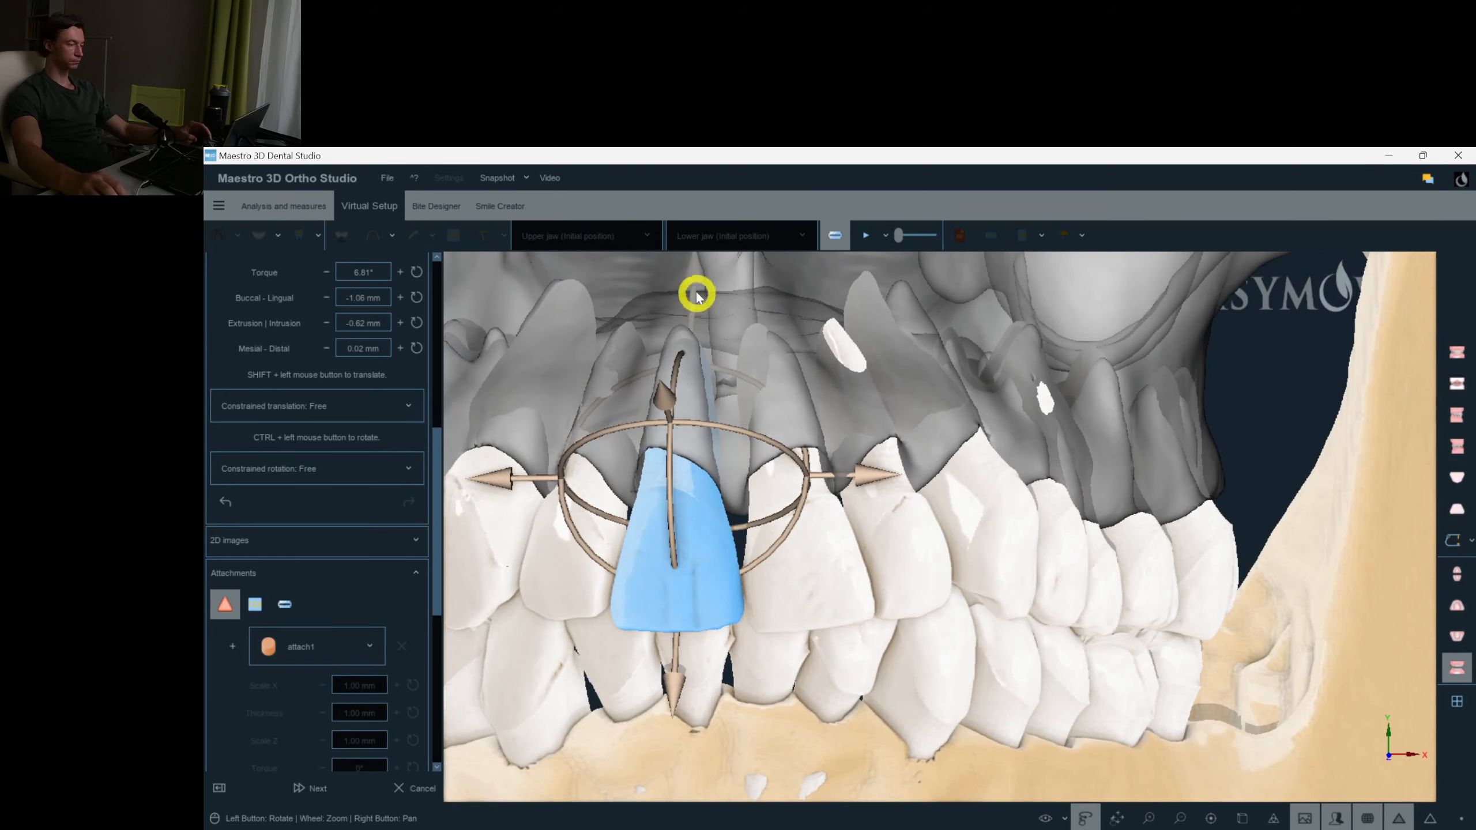
click(835, 554)
drag(782, 333, 796, 331)
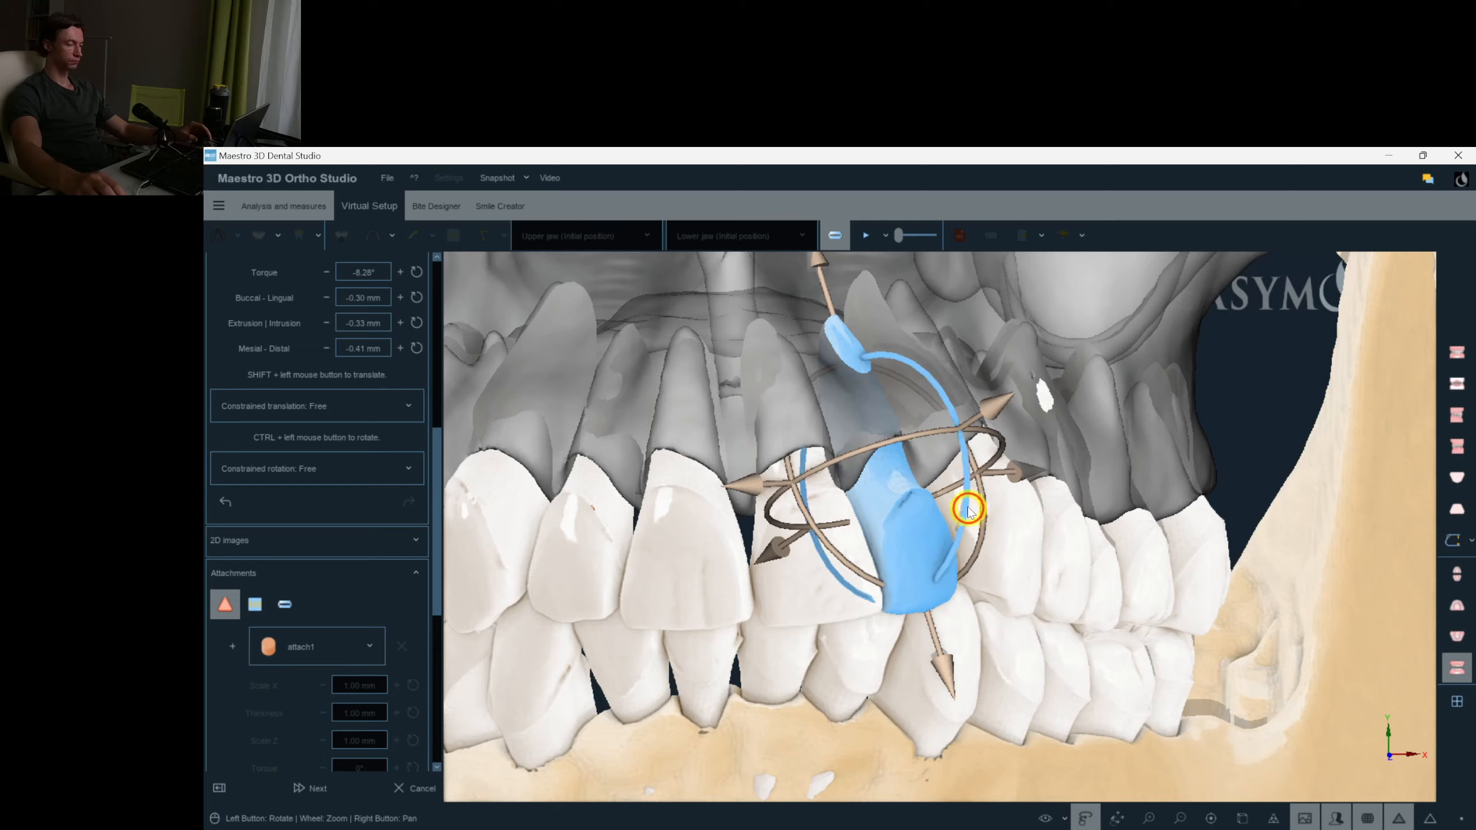
Set the upper left lateral incisor to about -0.7° torque, -0.91 mm buccal-lingual and -0.37 mm intrusion.
drag(971, 488, 813, 401)
click(915, 395)
click(787, 379)
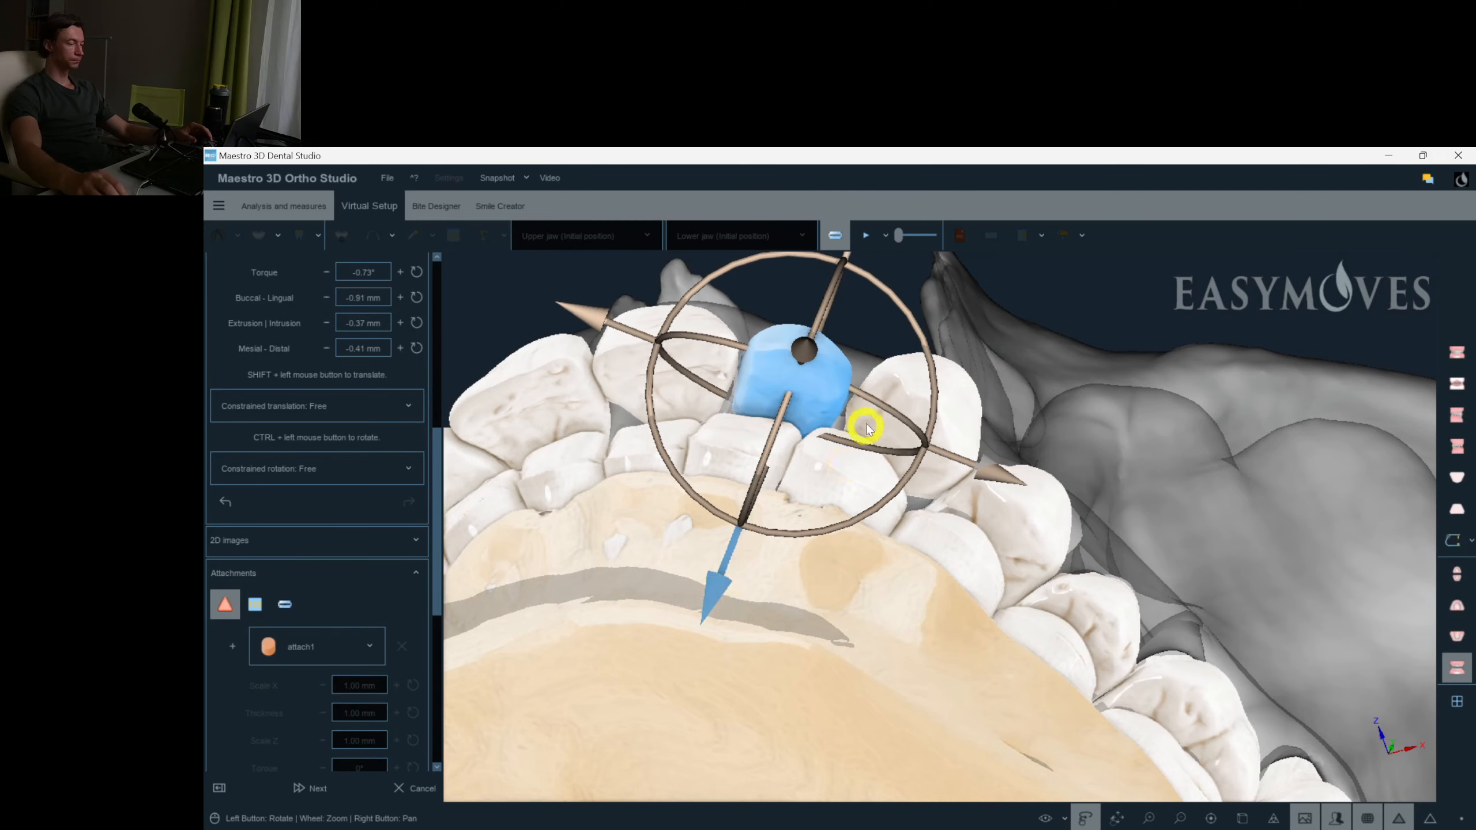
Add a new layer to the lower jaw and select the right posterior teeth.
drag(1139, 397, 1092, 605)
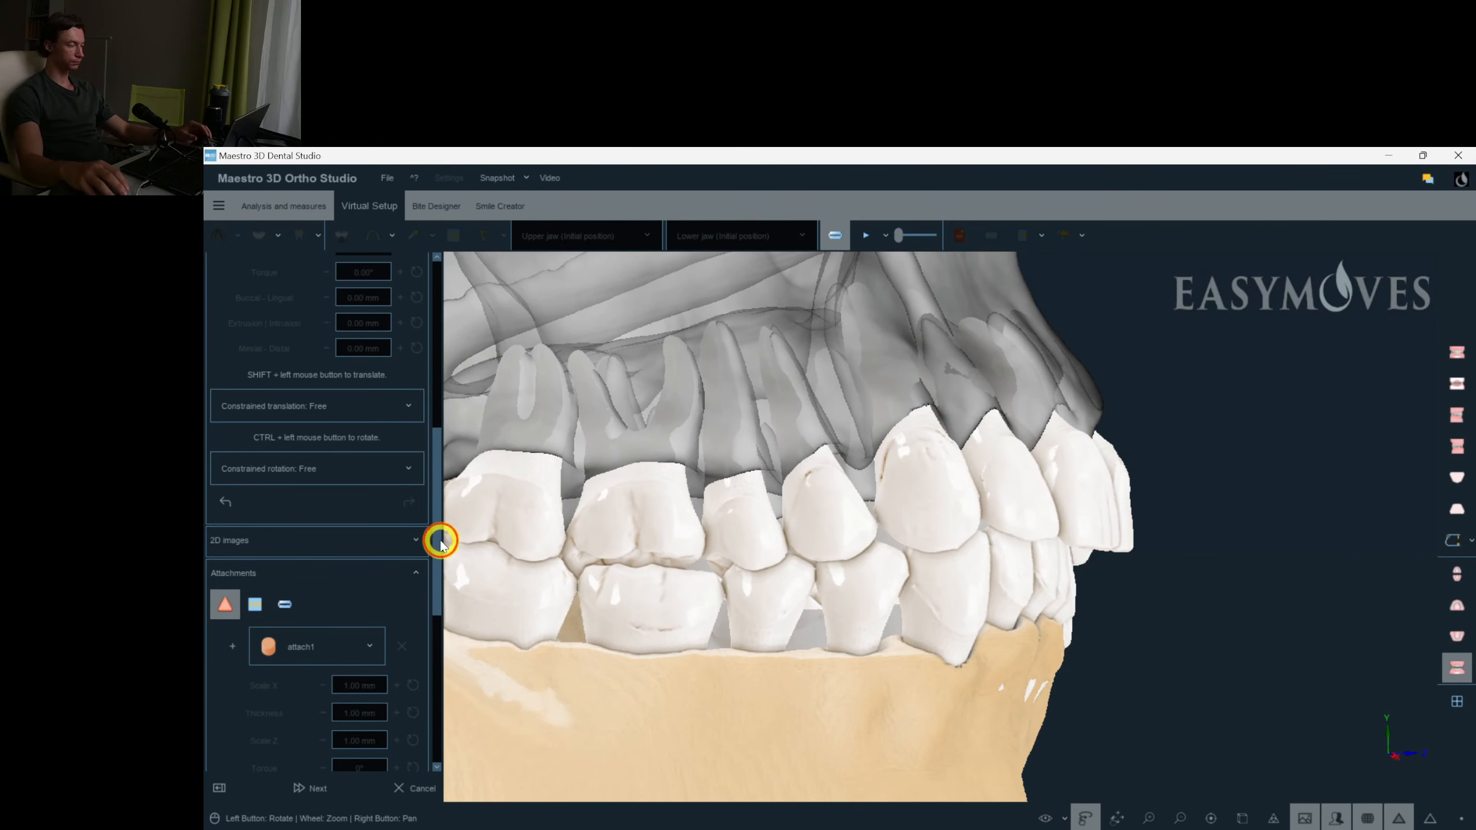
drag(440, 544, 432, 263)
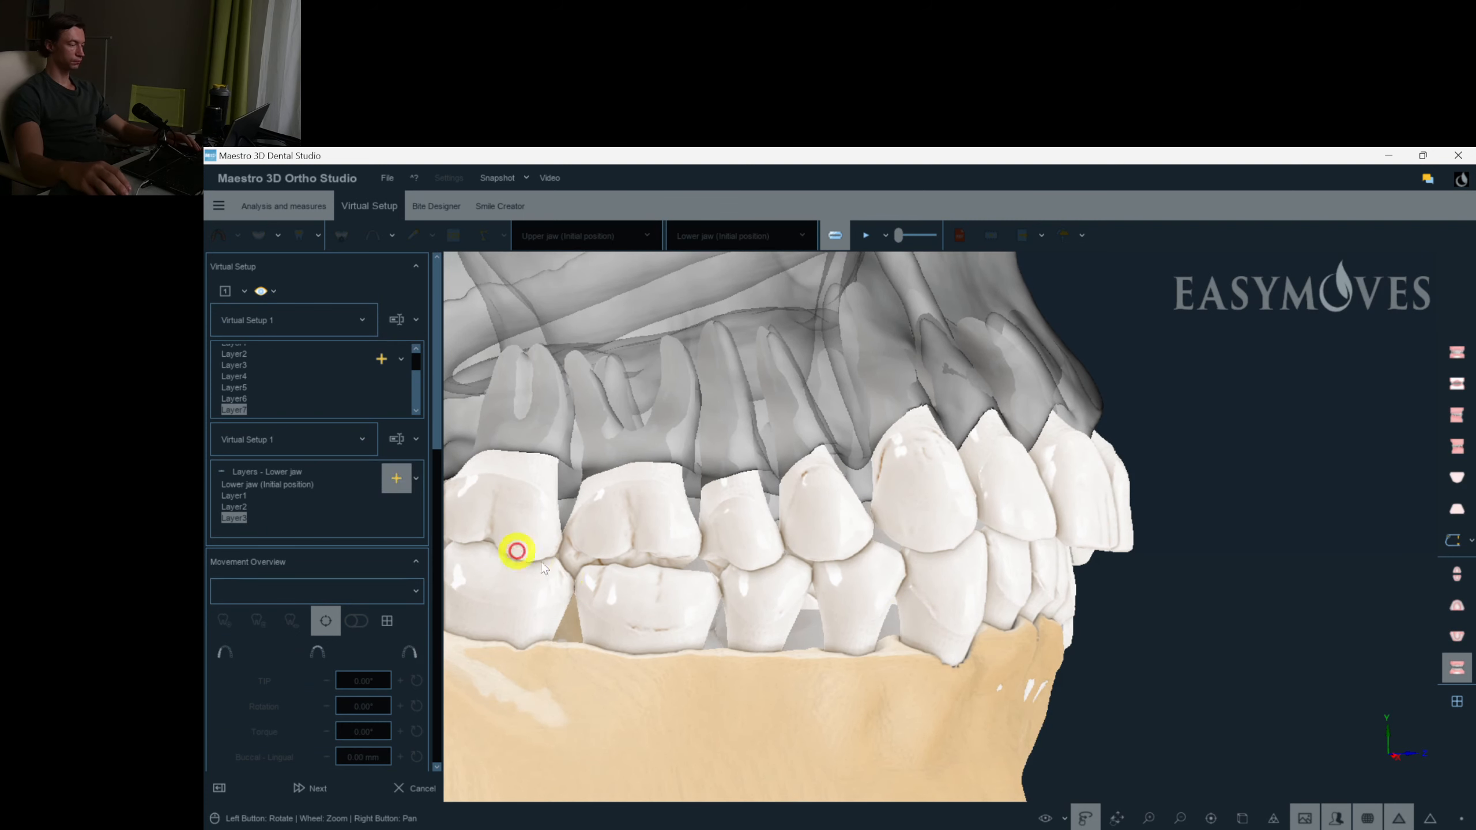
click(527, 603)
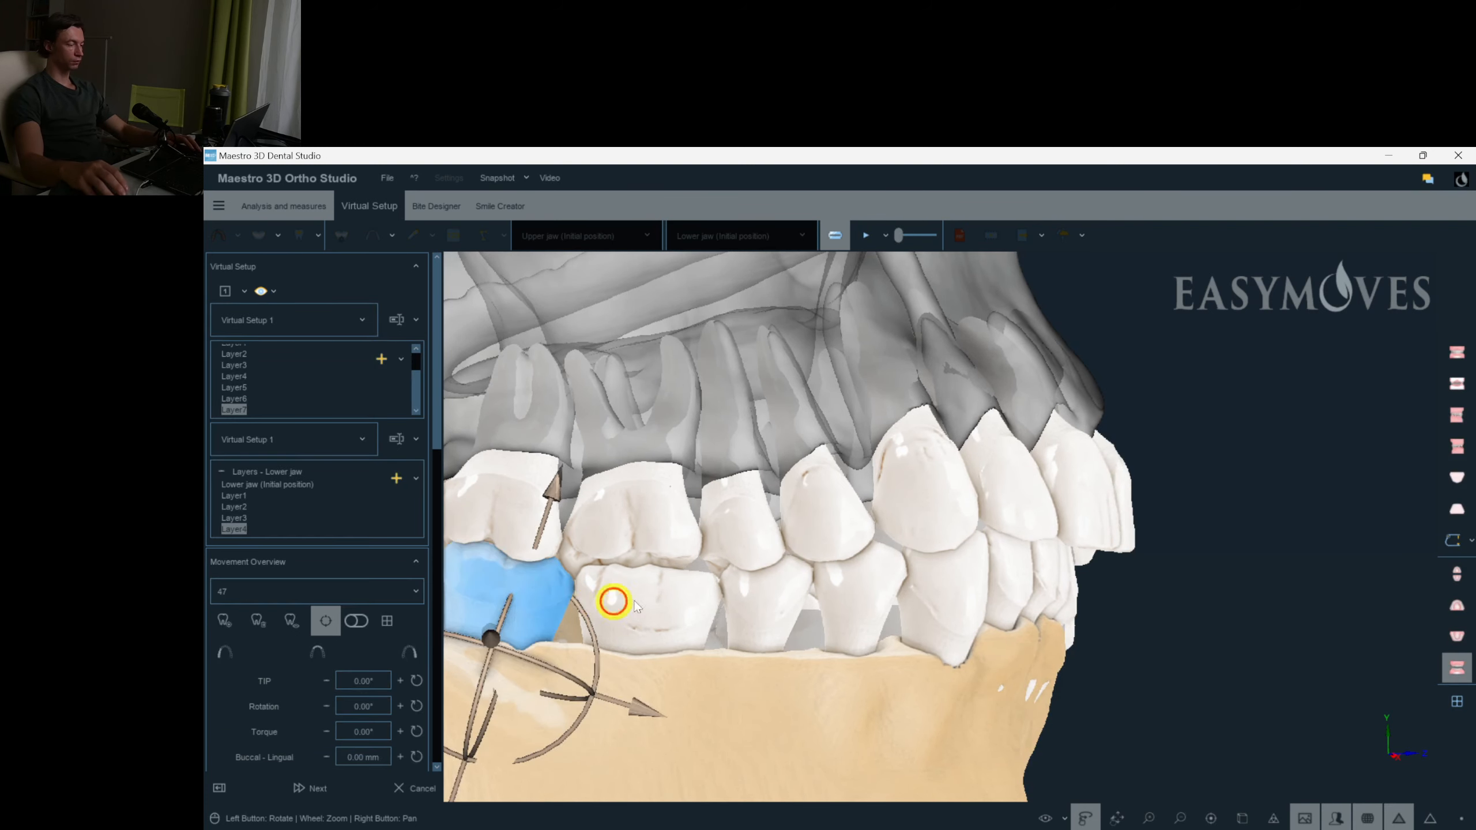
ctrl+click(609, 600)
ctrl+click(781, 590)
click(225, 649)
click(326, 655)
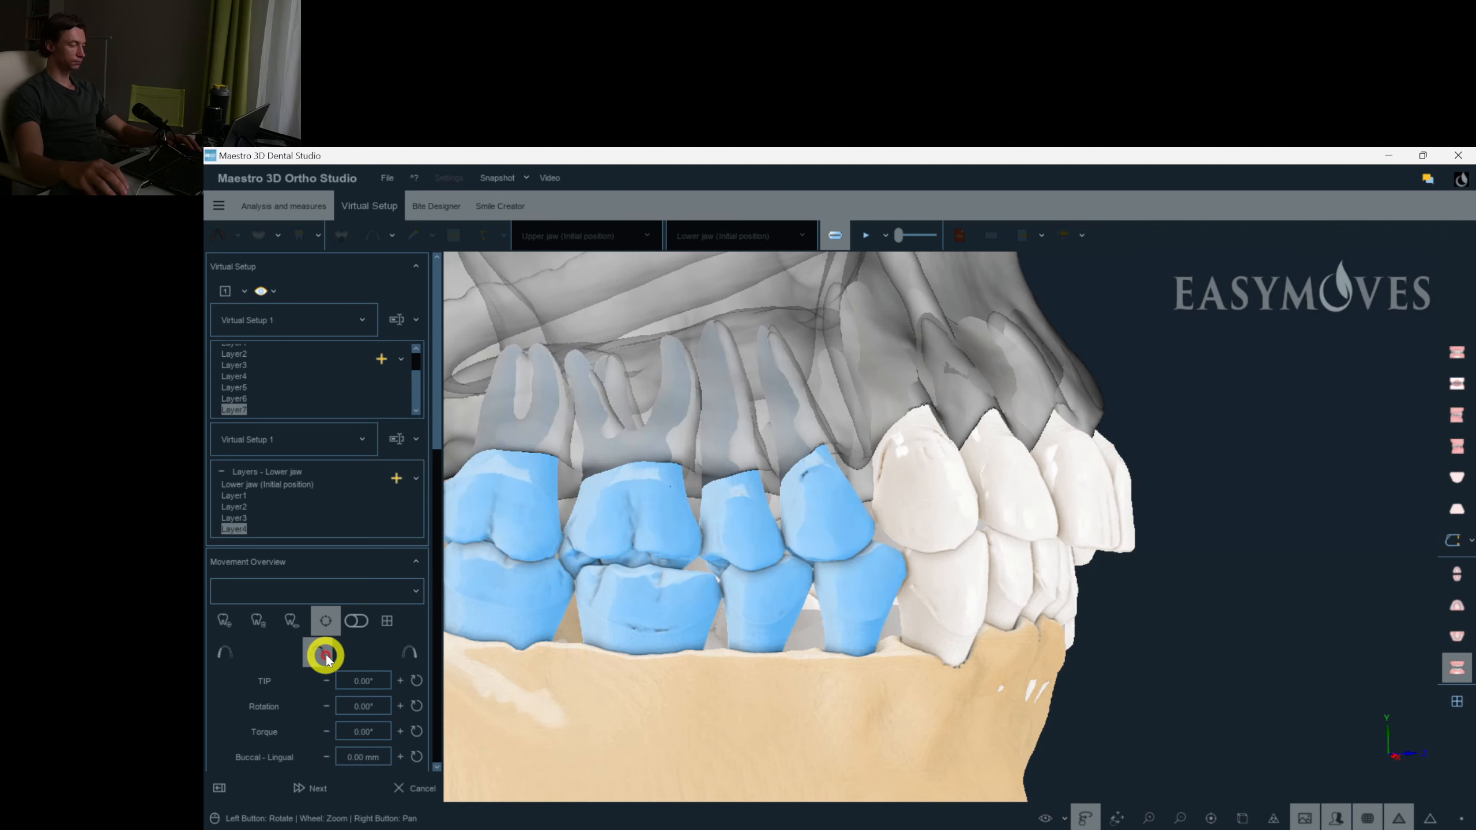
Isolate the lower jaw to select all of its teeth, and display both jaws again.
click(1457, 636)
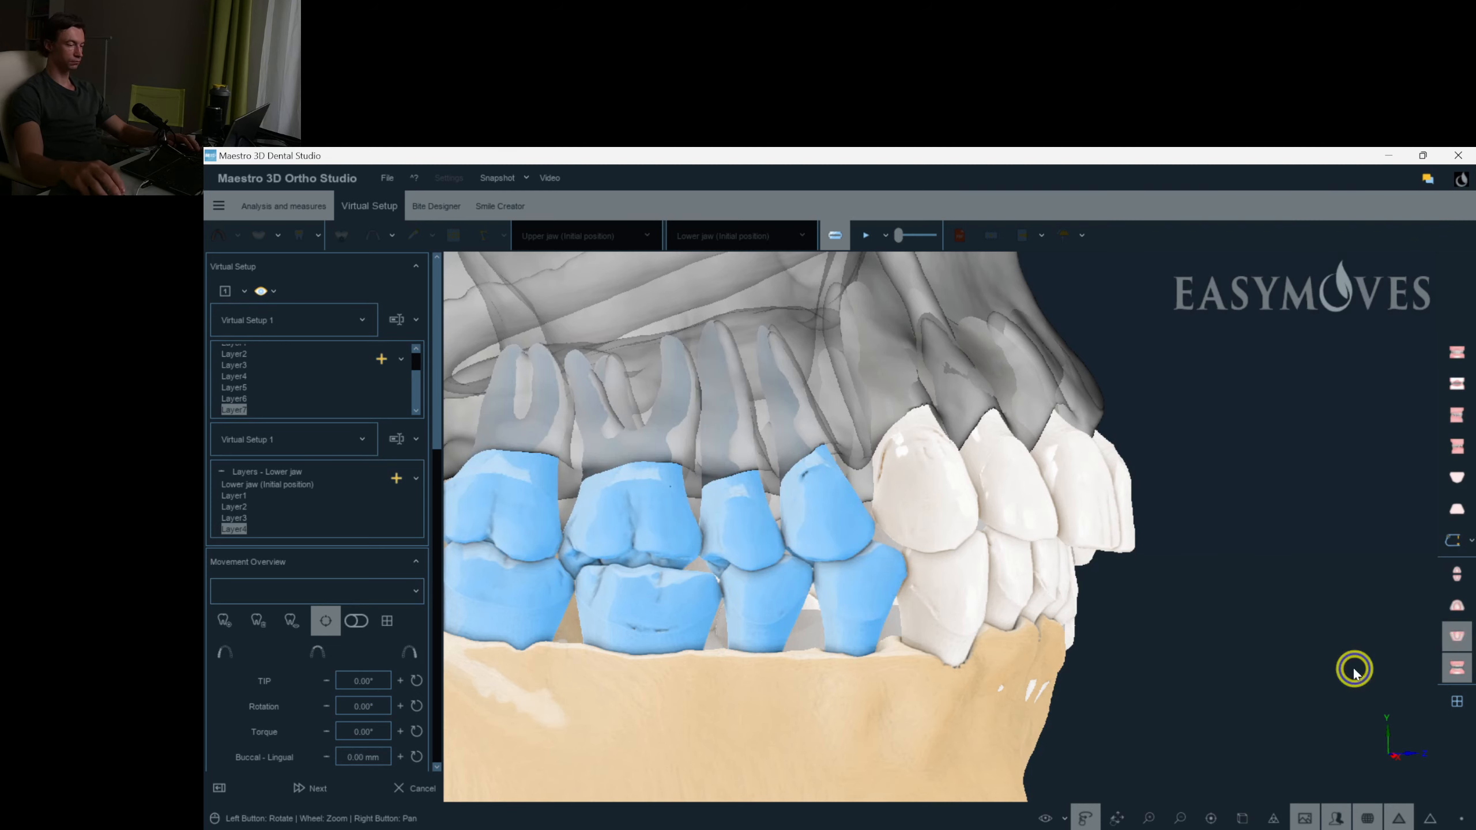
click(1459, 646)
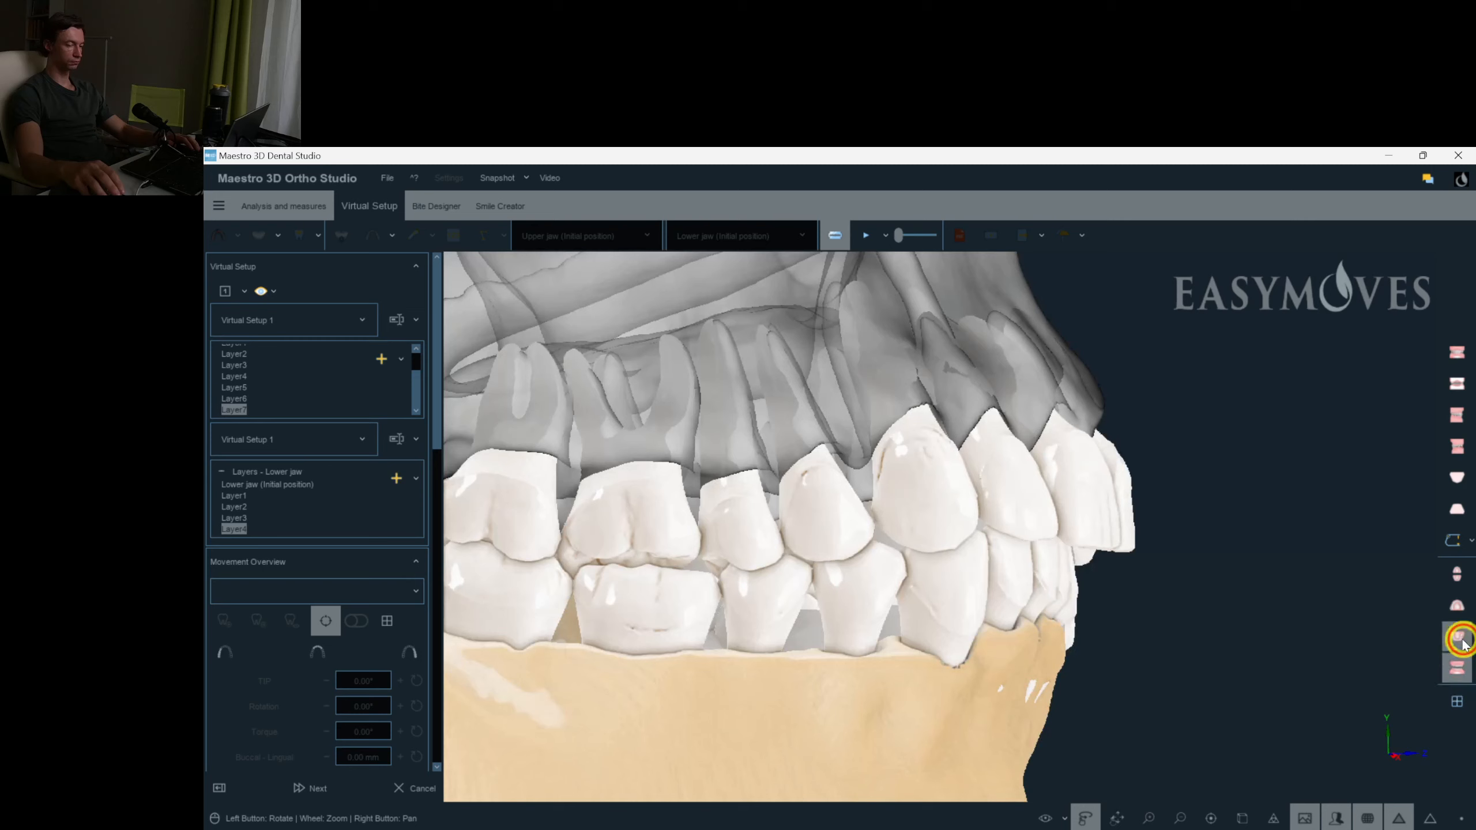
click(1459, 639)
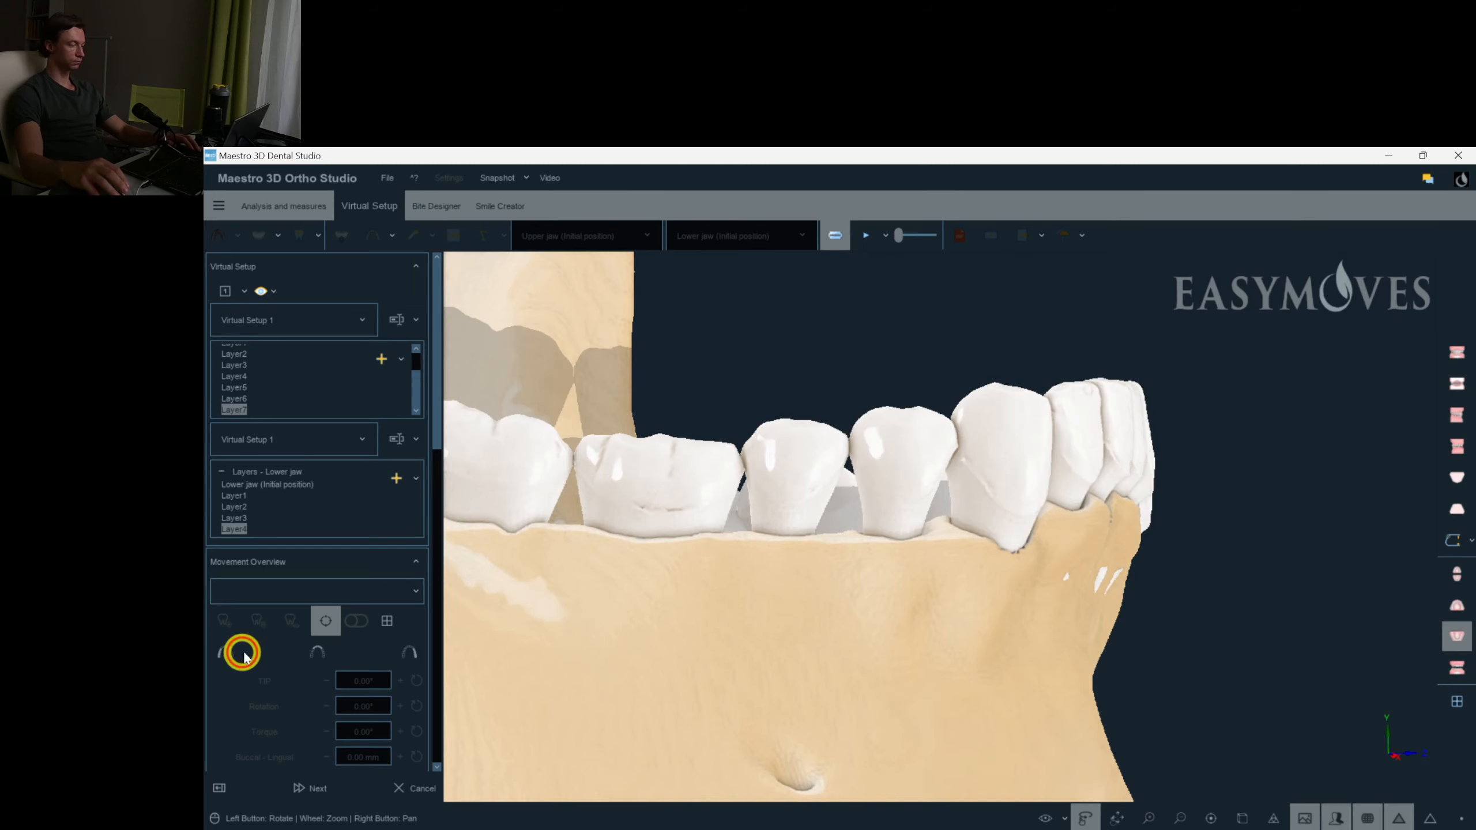
click(317, 652)
click(226, 652)
click(409, 653)
click(1457, 669)
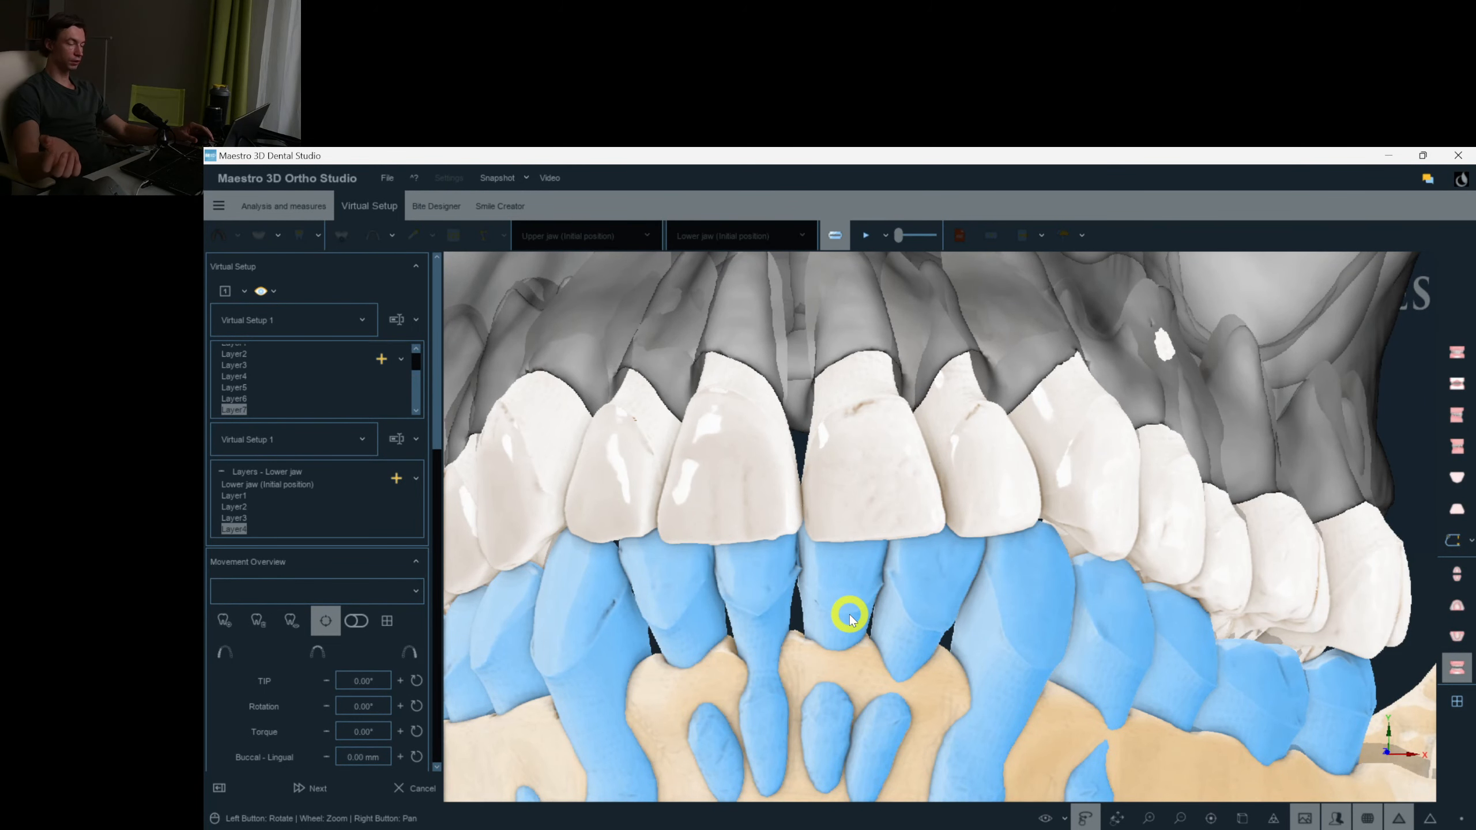
Try advancing all lower teeth together beneath the upper arch, about 2.4 mm mesially at the left second premolar.
drag(850, 619, 848, 620)
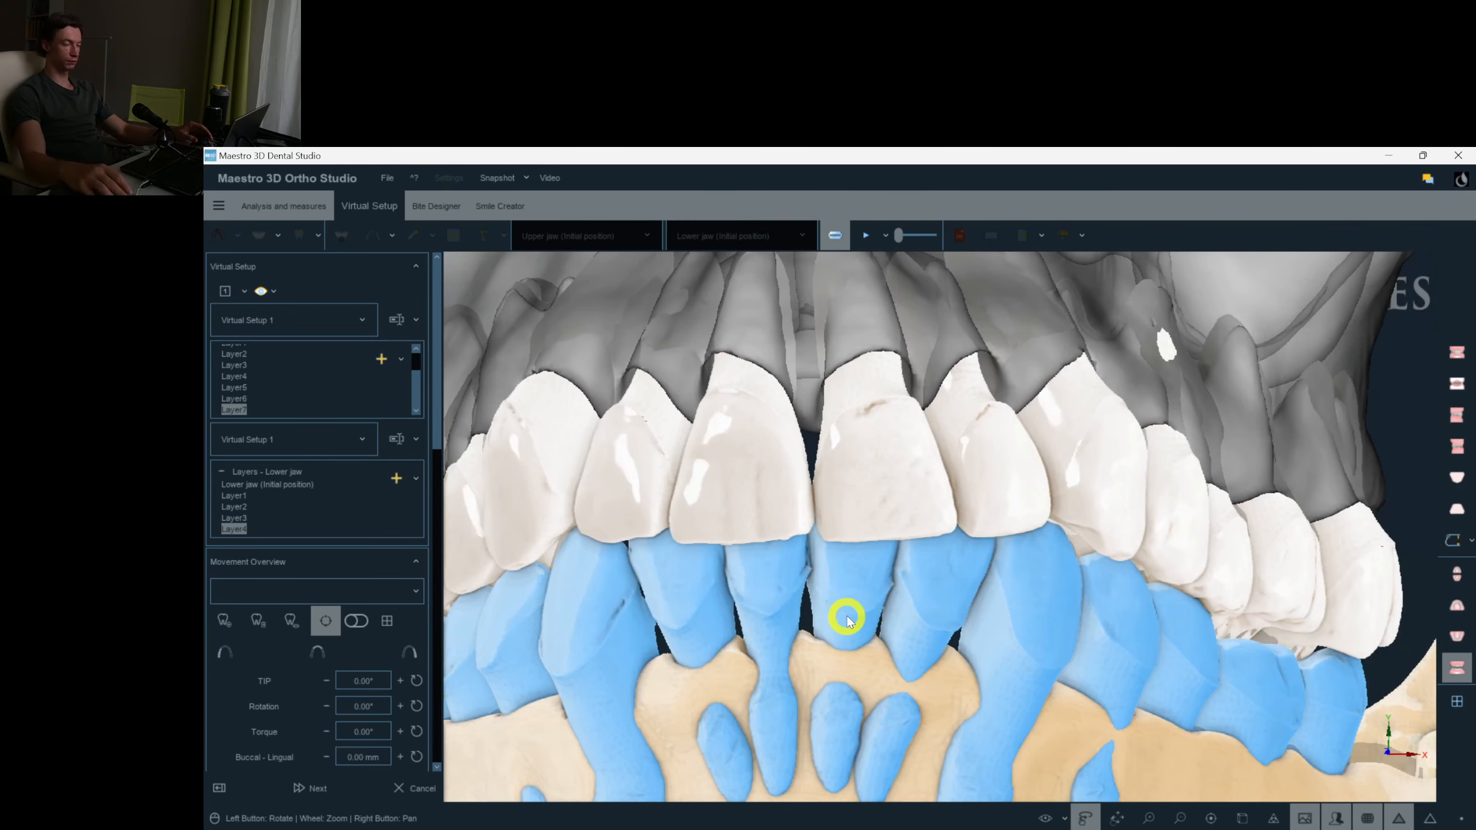
scroll(893, 651, up, 3)
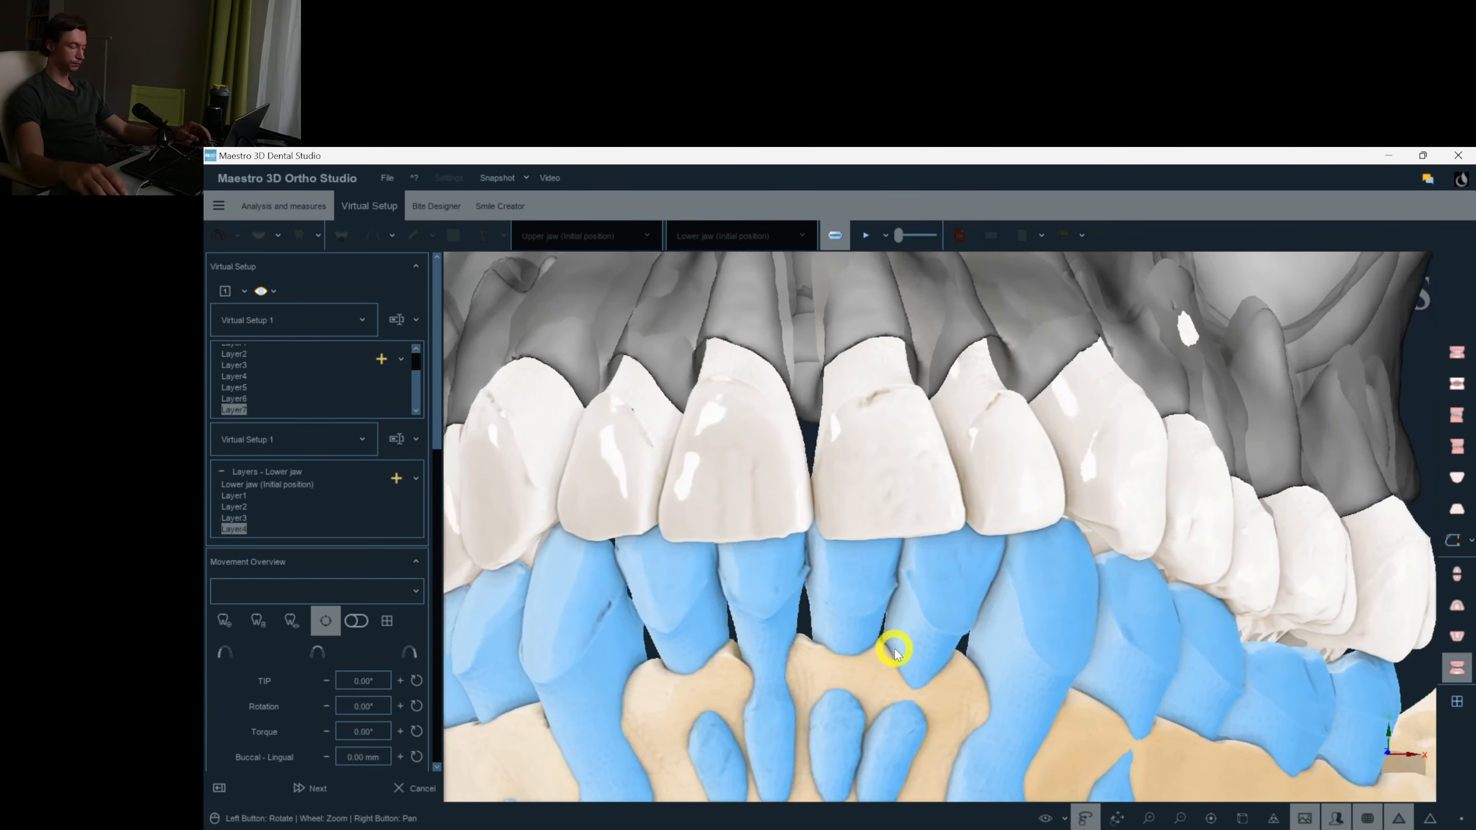
drag(913, 626, 781, 624)
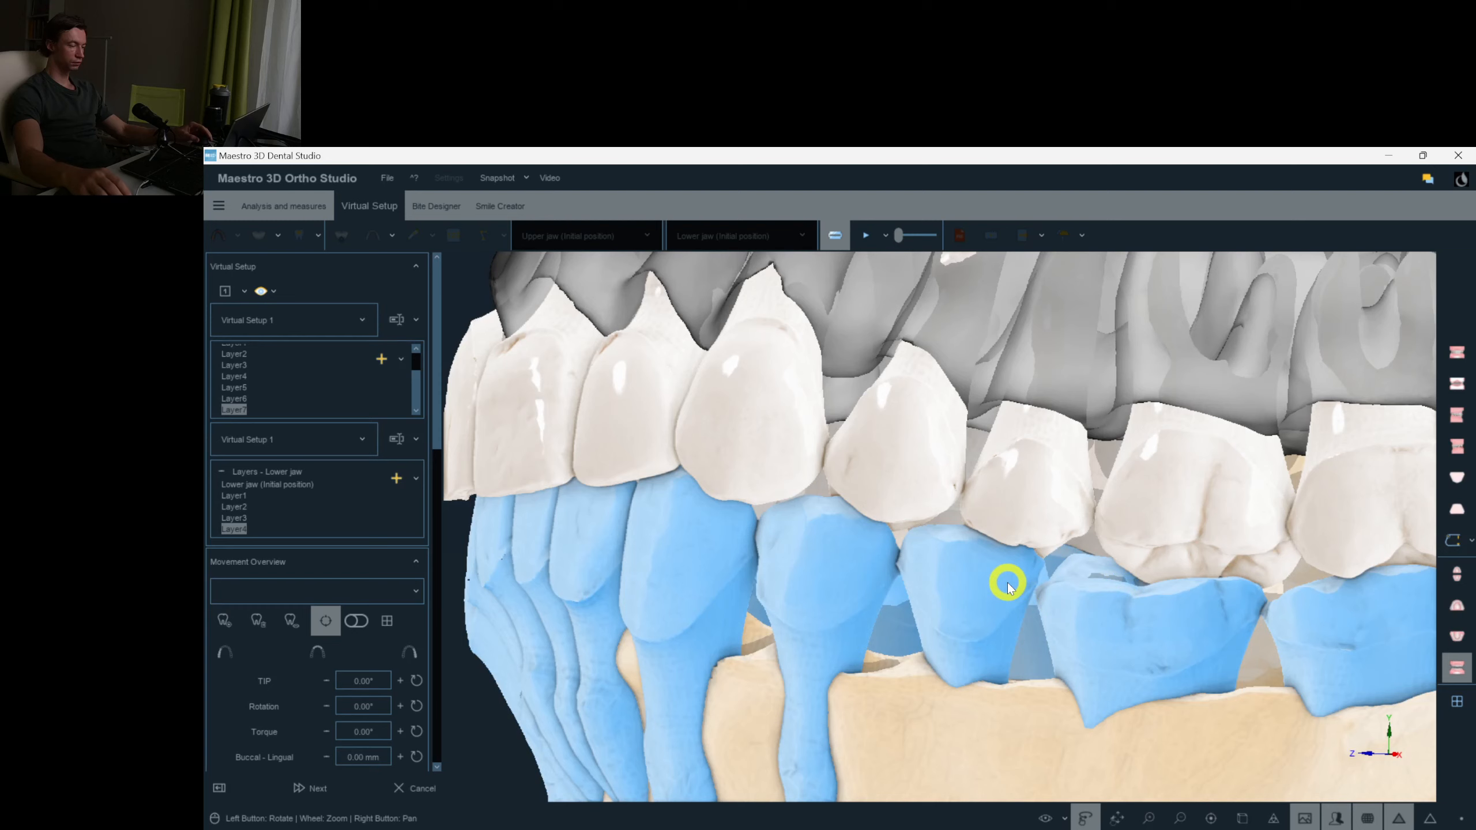
Undo the advancement of the lower arch and delete the lower jaw's Layer4.
click(1008, 585)
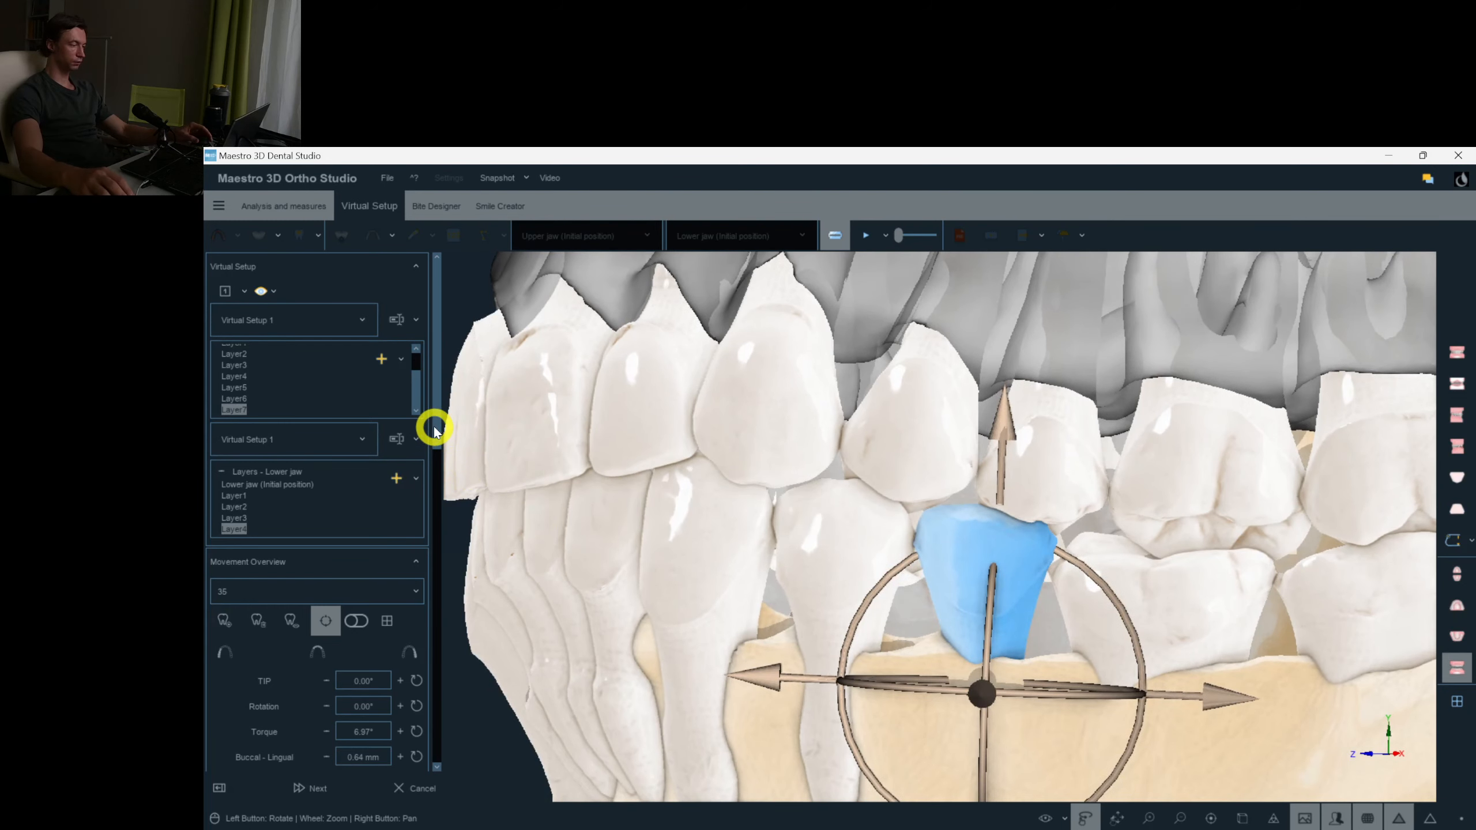
scroll(435, 429, down, 5)
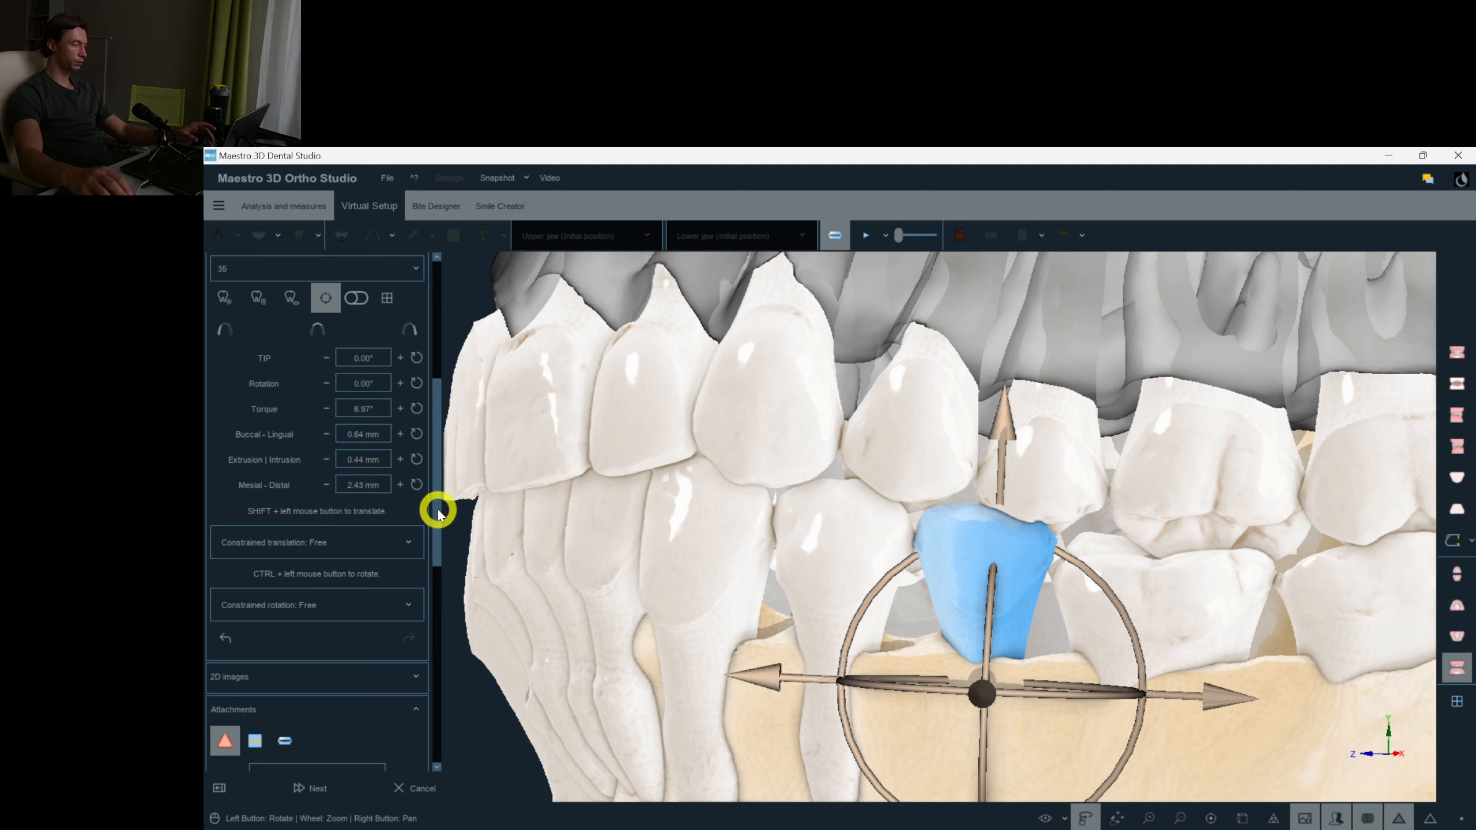
click(227, 639)
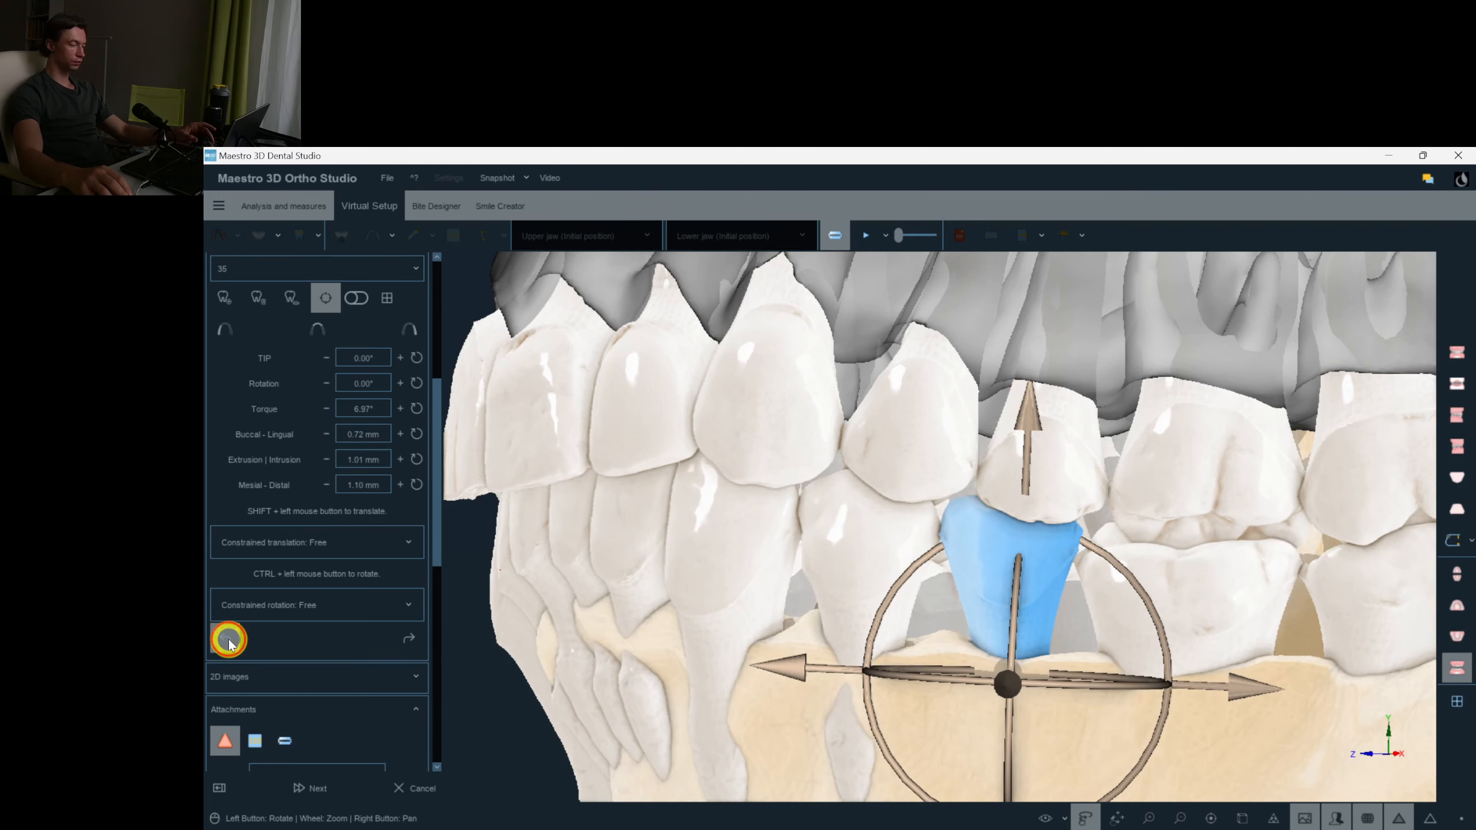
click(229, 640)
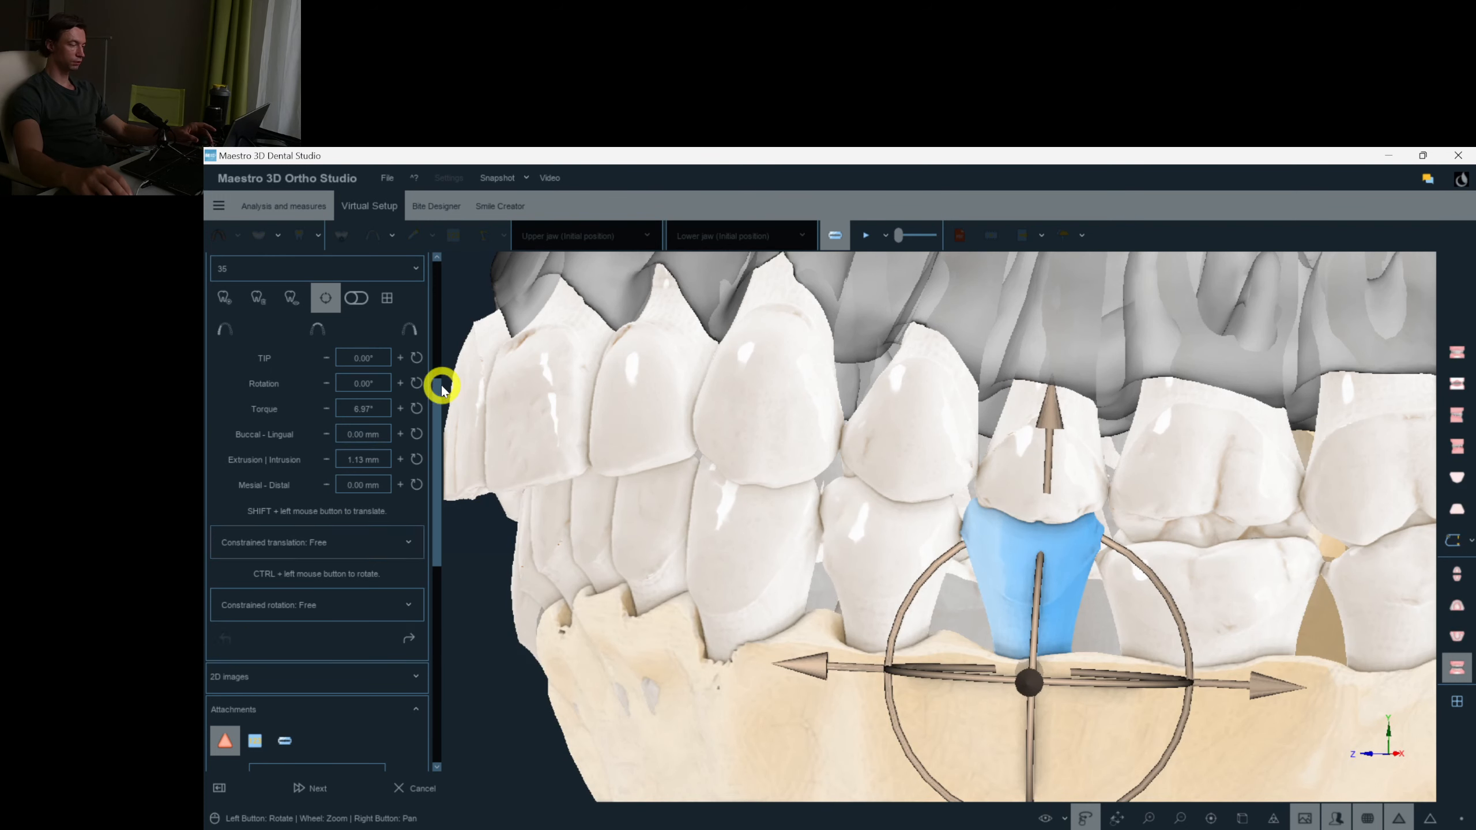
scroll(437, 442, up, 5)
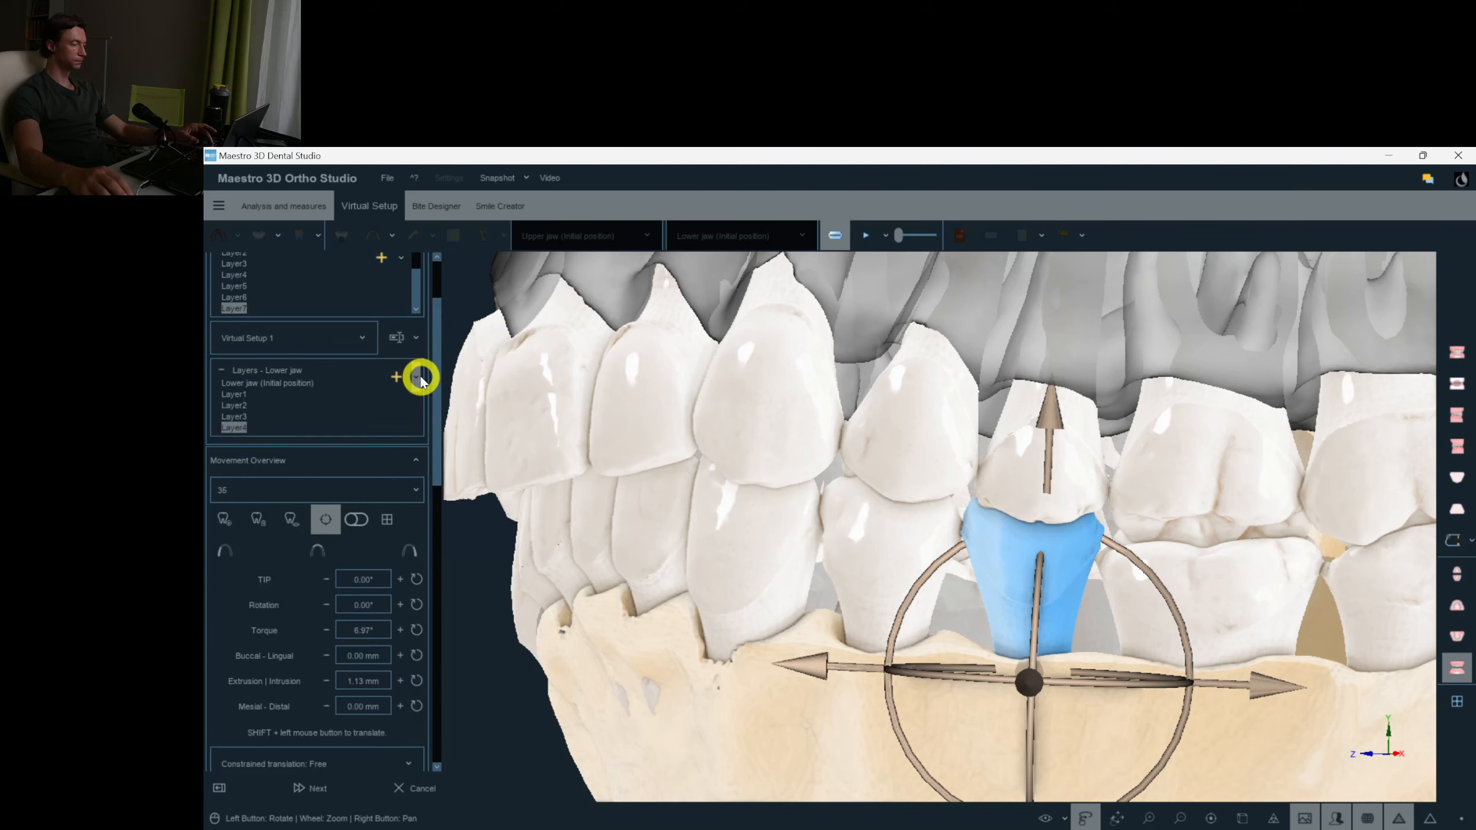
click(419, 378)
click(868, 550)
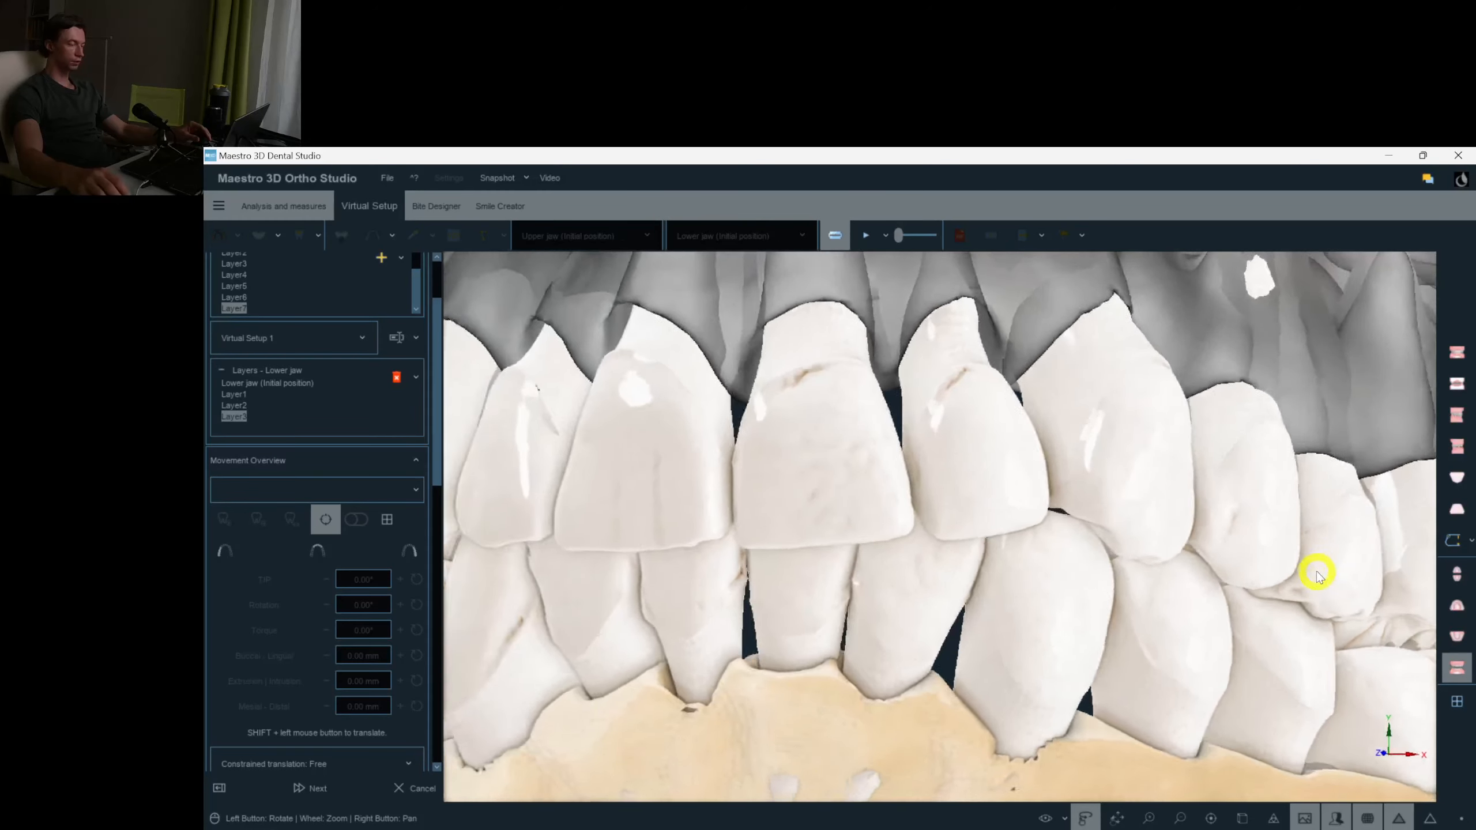
Set the upper left lateral incisor's tip to about -10.9° and turn on the gingiva display for both jaws.
click(1071, 484)
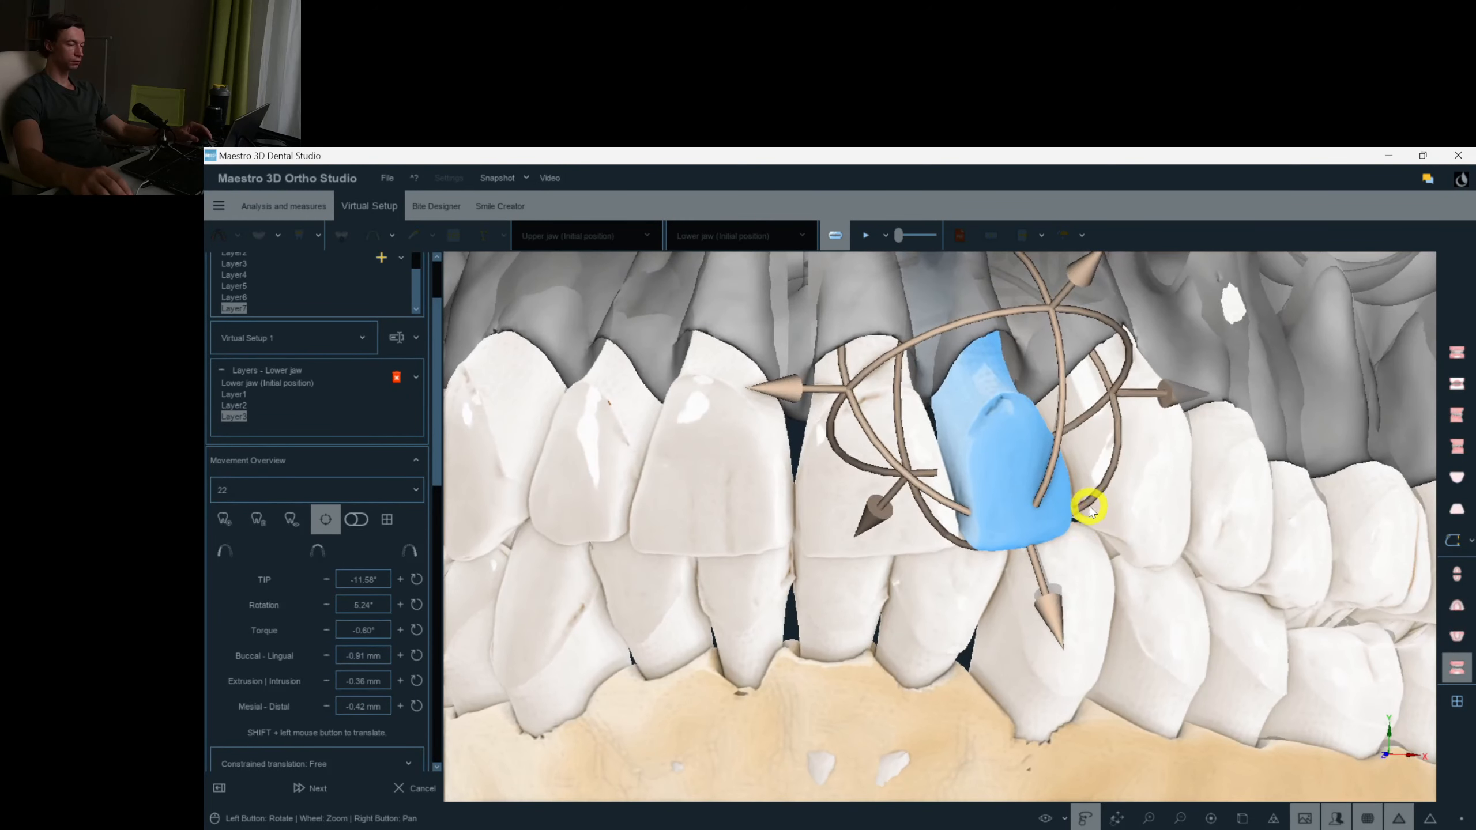
drag(1086, 510, 1084, 512)
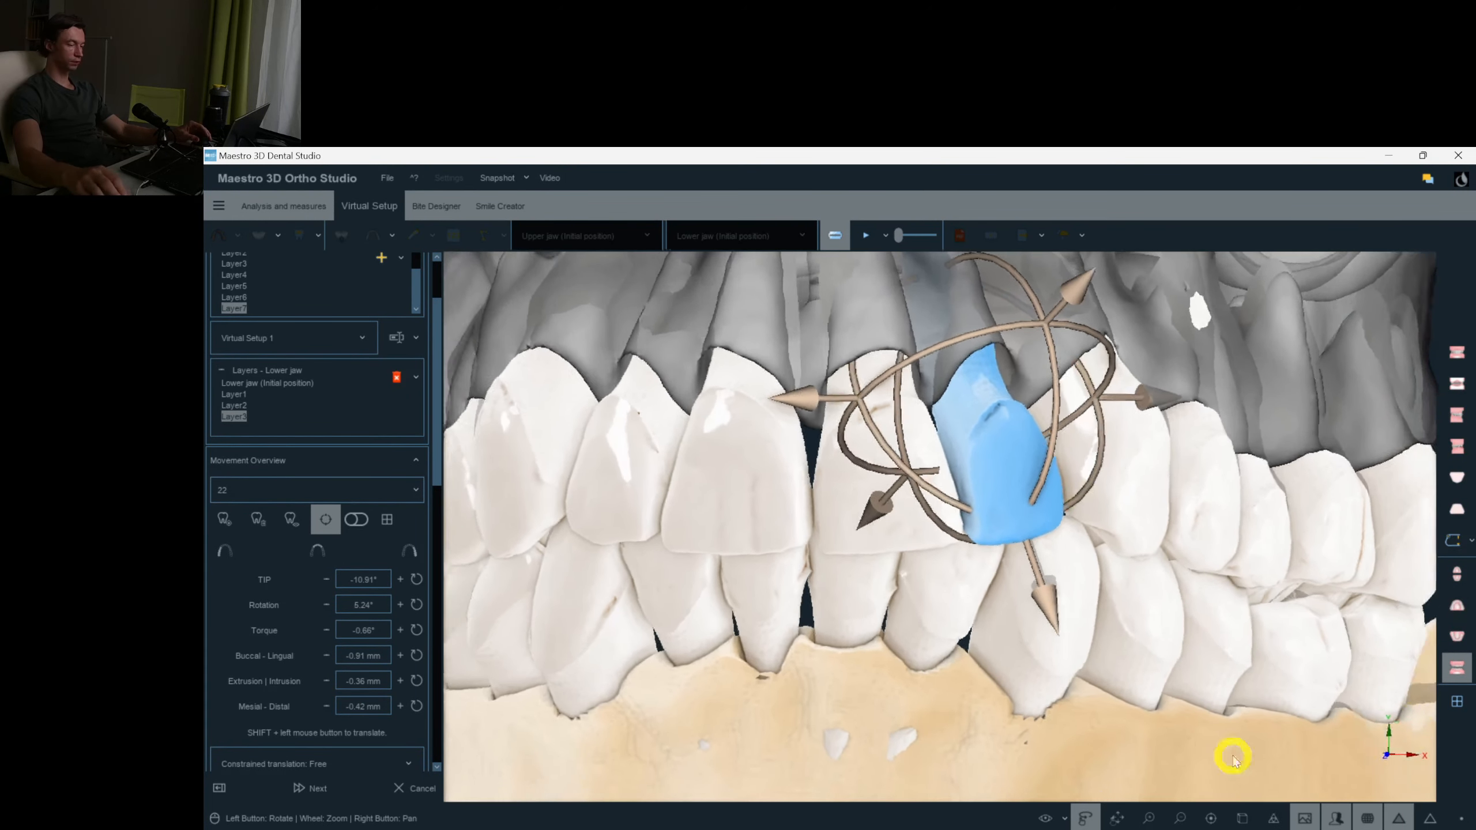
click(1064, 820)
click(1048, 686)
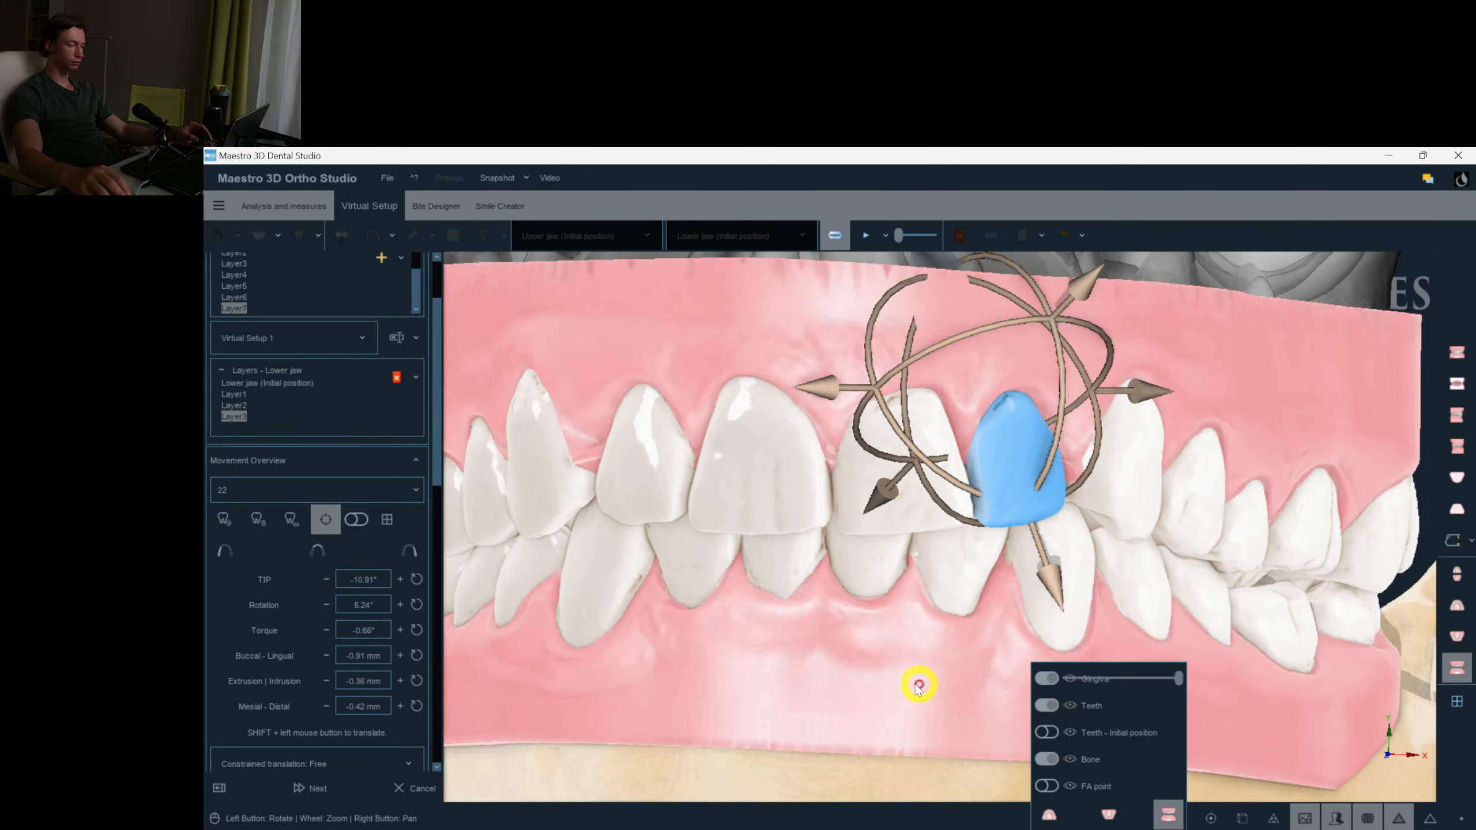
click(917, 685)
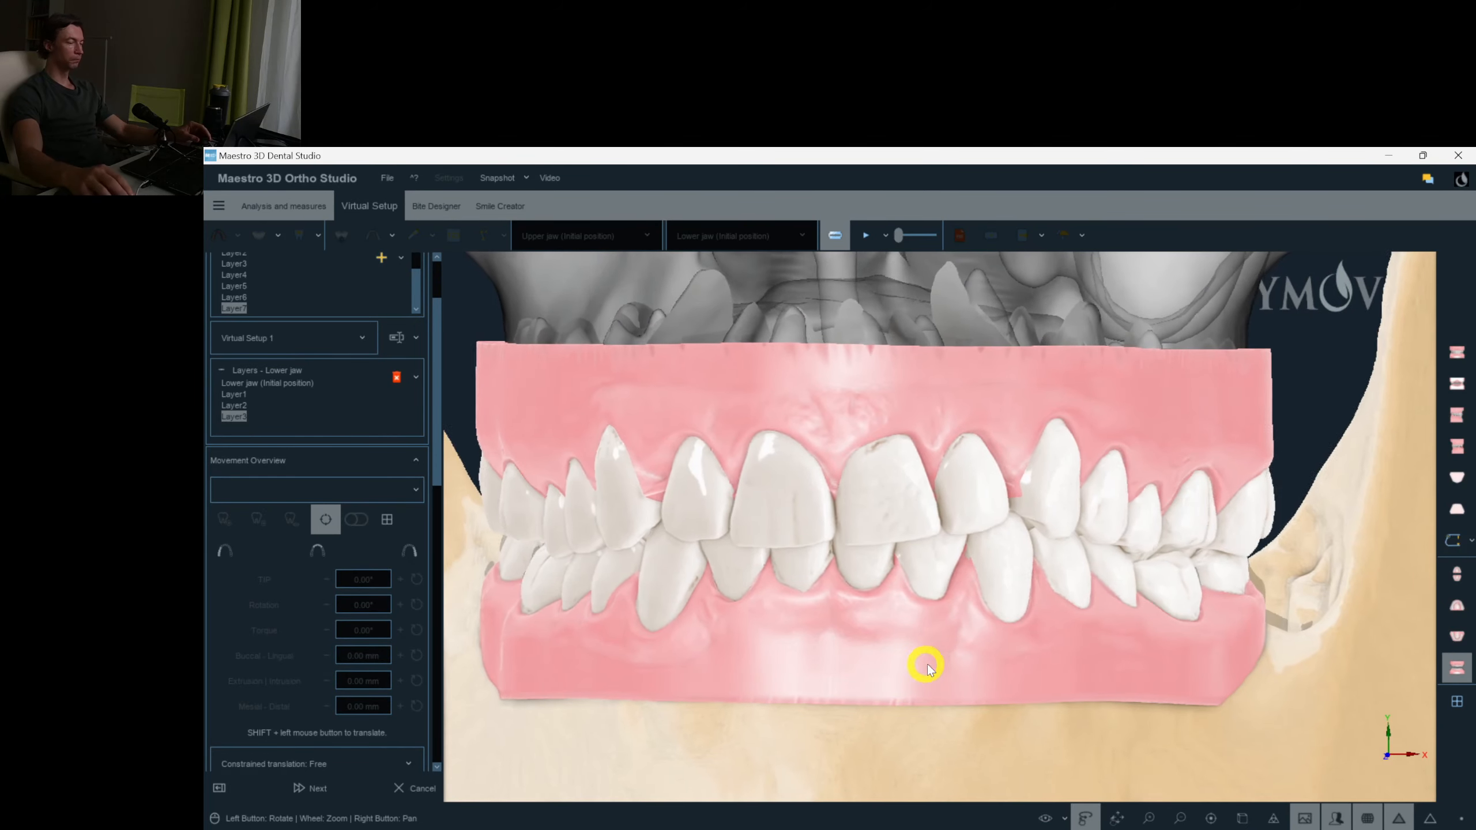
drag(932, 666, 959, 625)
Show only the upper jaw and set the upper right lateral incisor to about -3.8° tip, 5.5° rotation and 2.2° torque.
click(1457, 606)
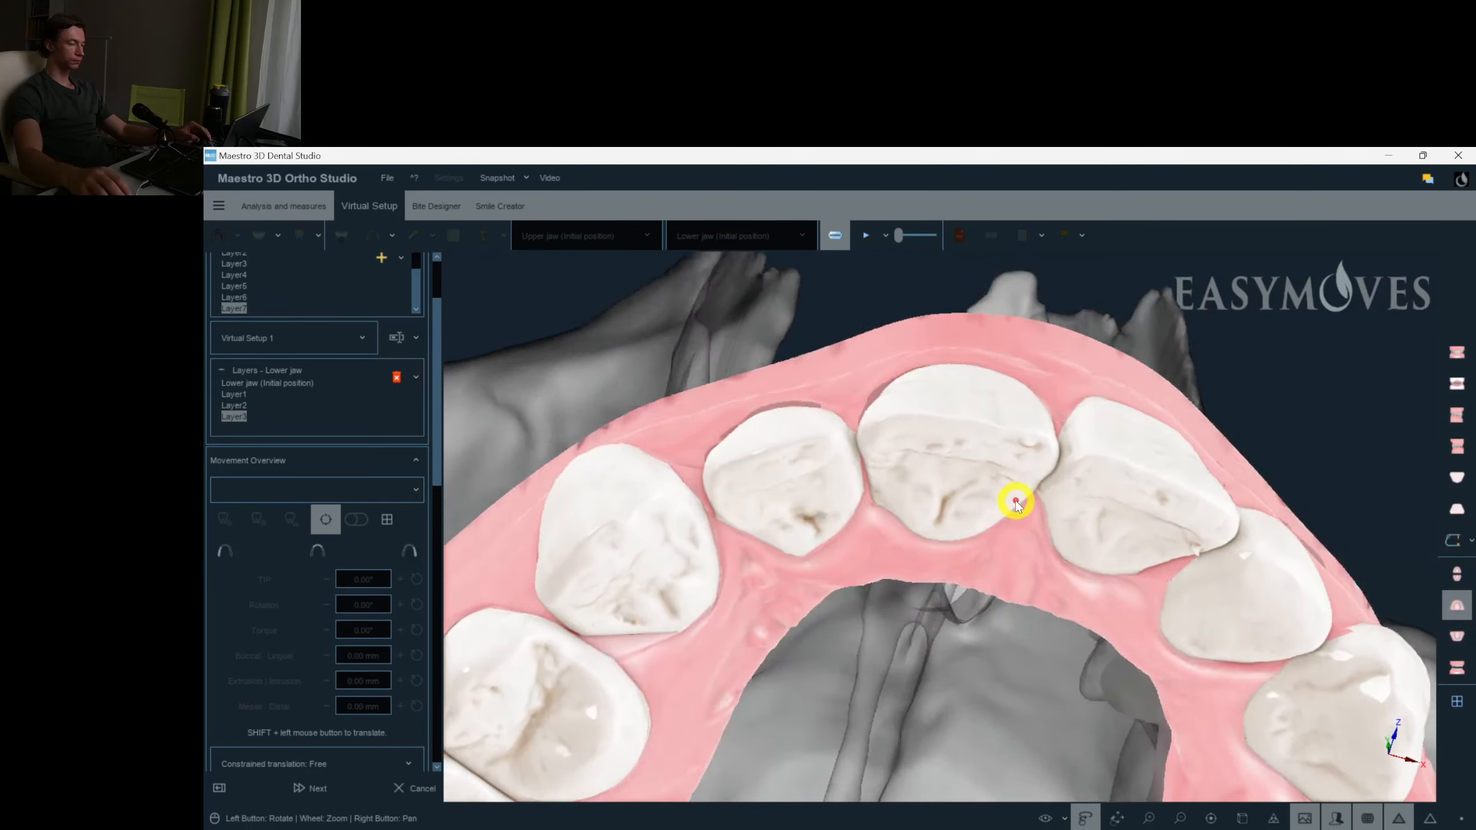
click(828, 474)
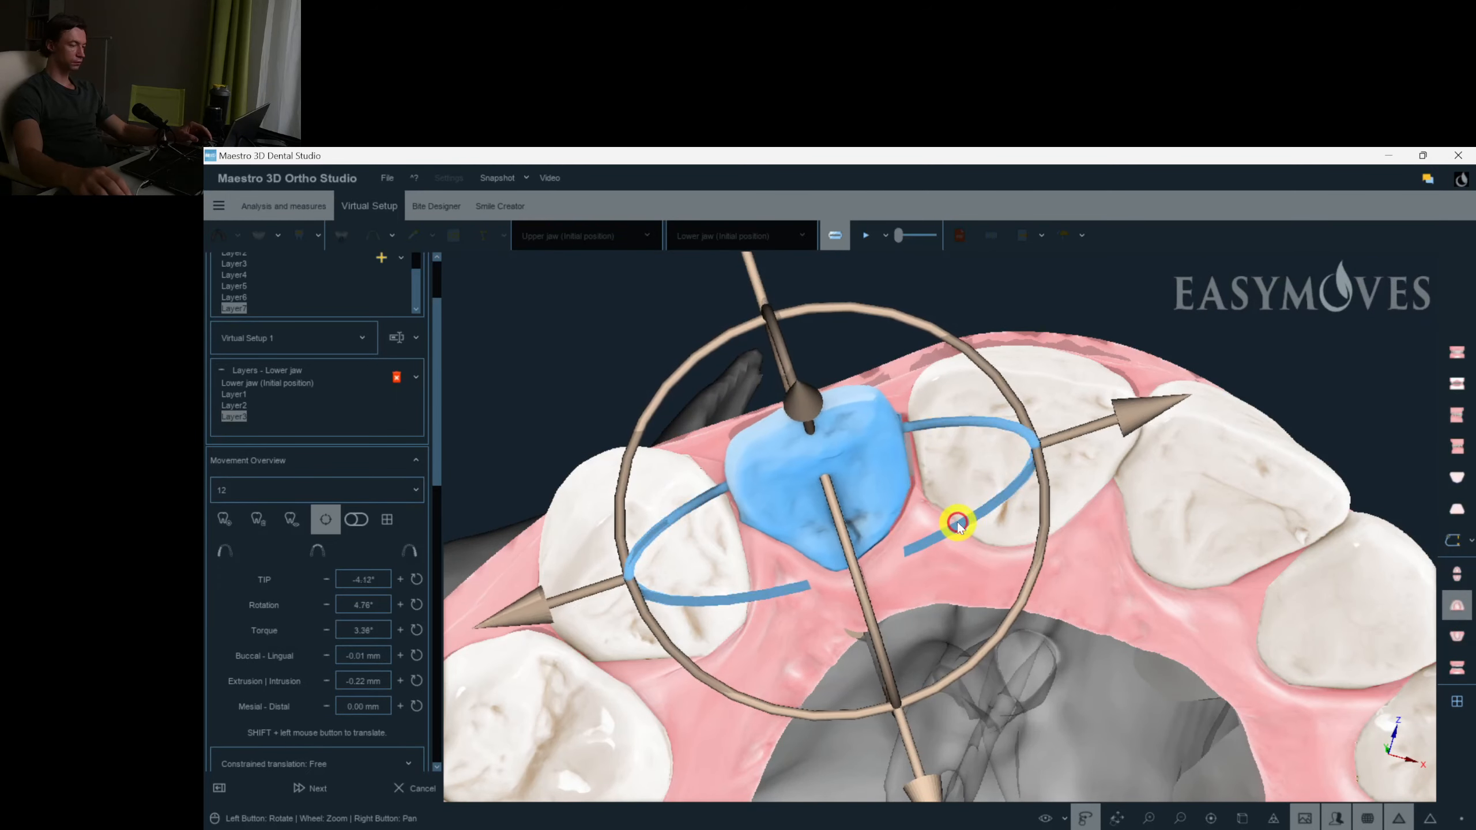
drag(1013, 529, 1027, 548)
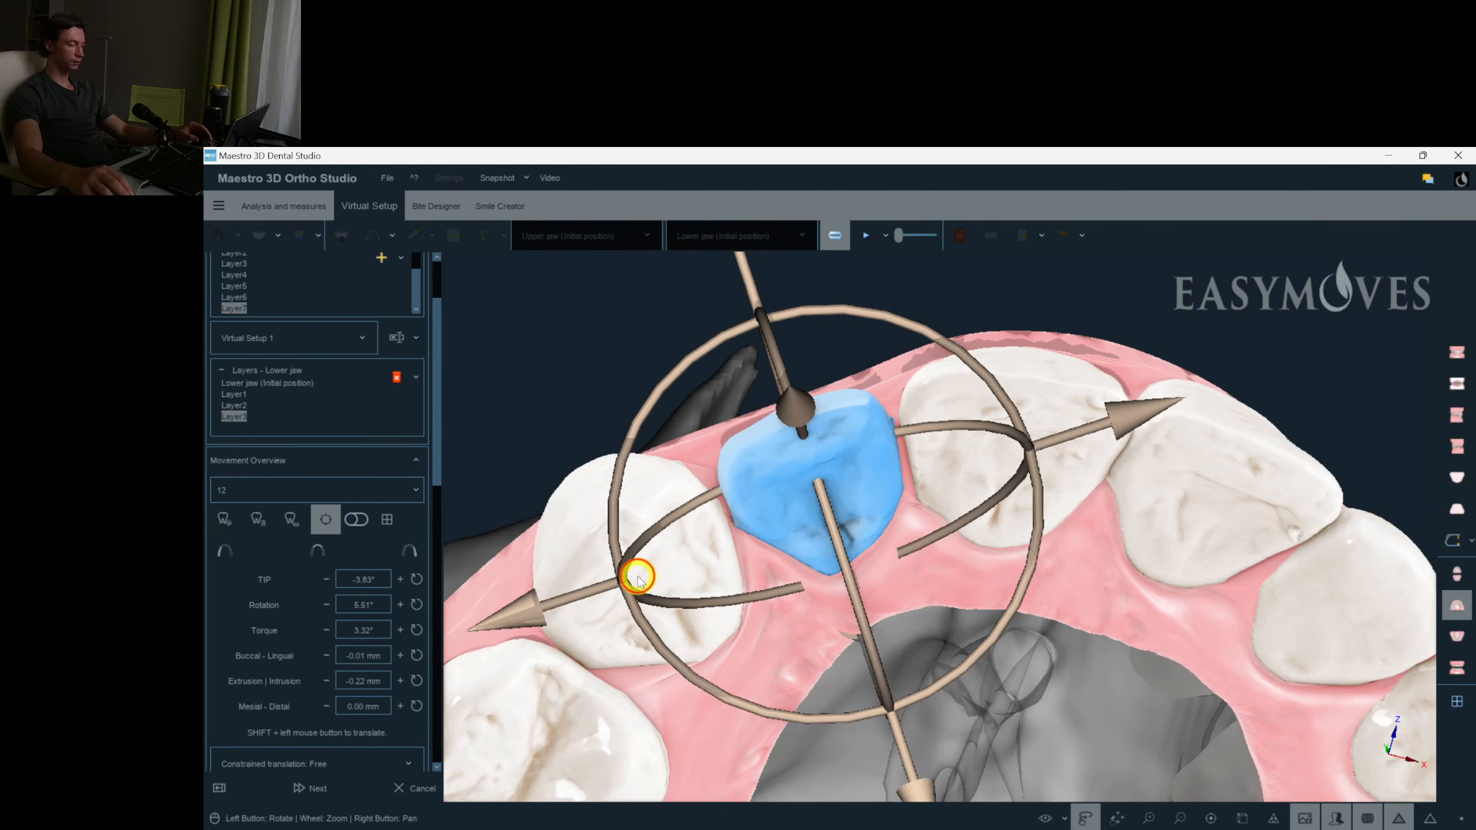
click(707, 635)
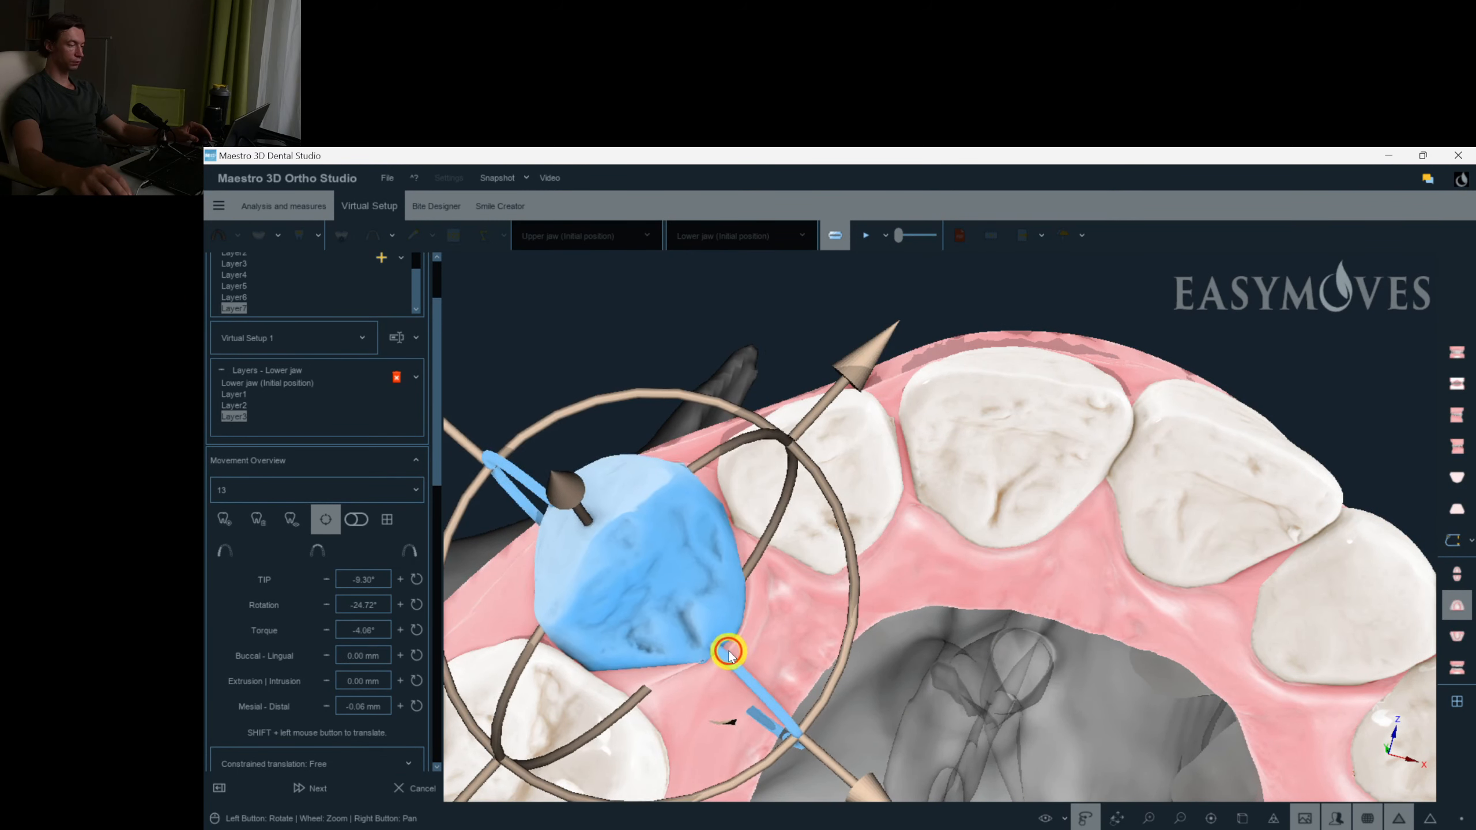
click(845, 544)
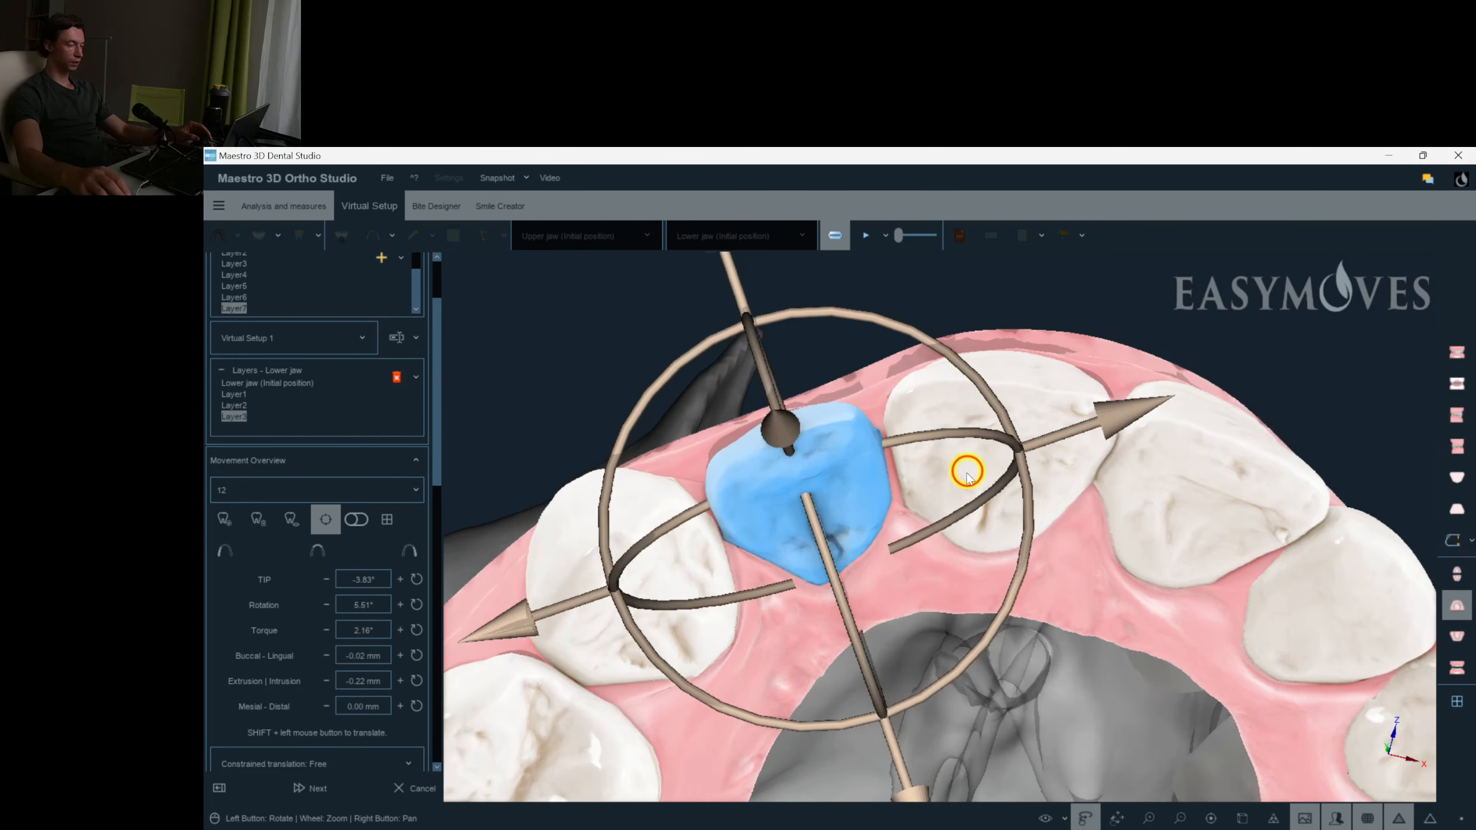
Fine-tune the upper central incisors' rotation, with the left one at about -13.7°, and select the upper left lateral incisor.
click(966, 502)
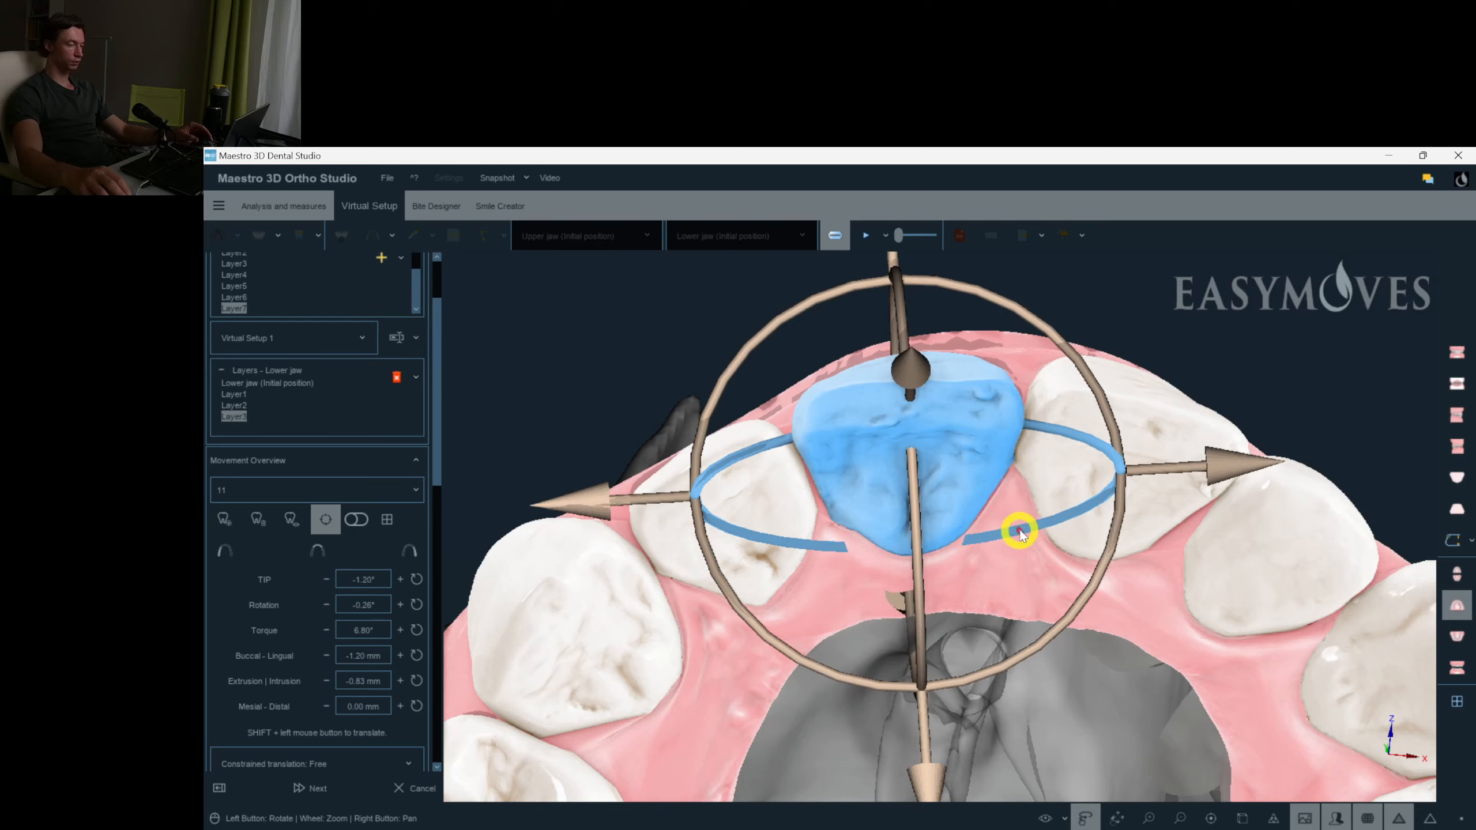
click(1093, 494)
drag(1014, 566, 1085, 506)
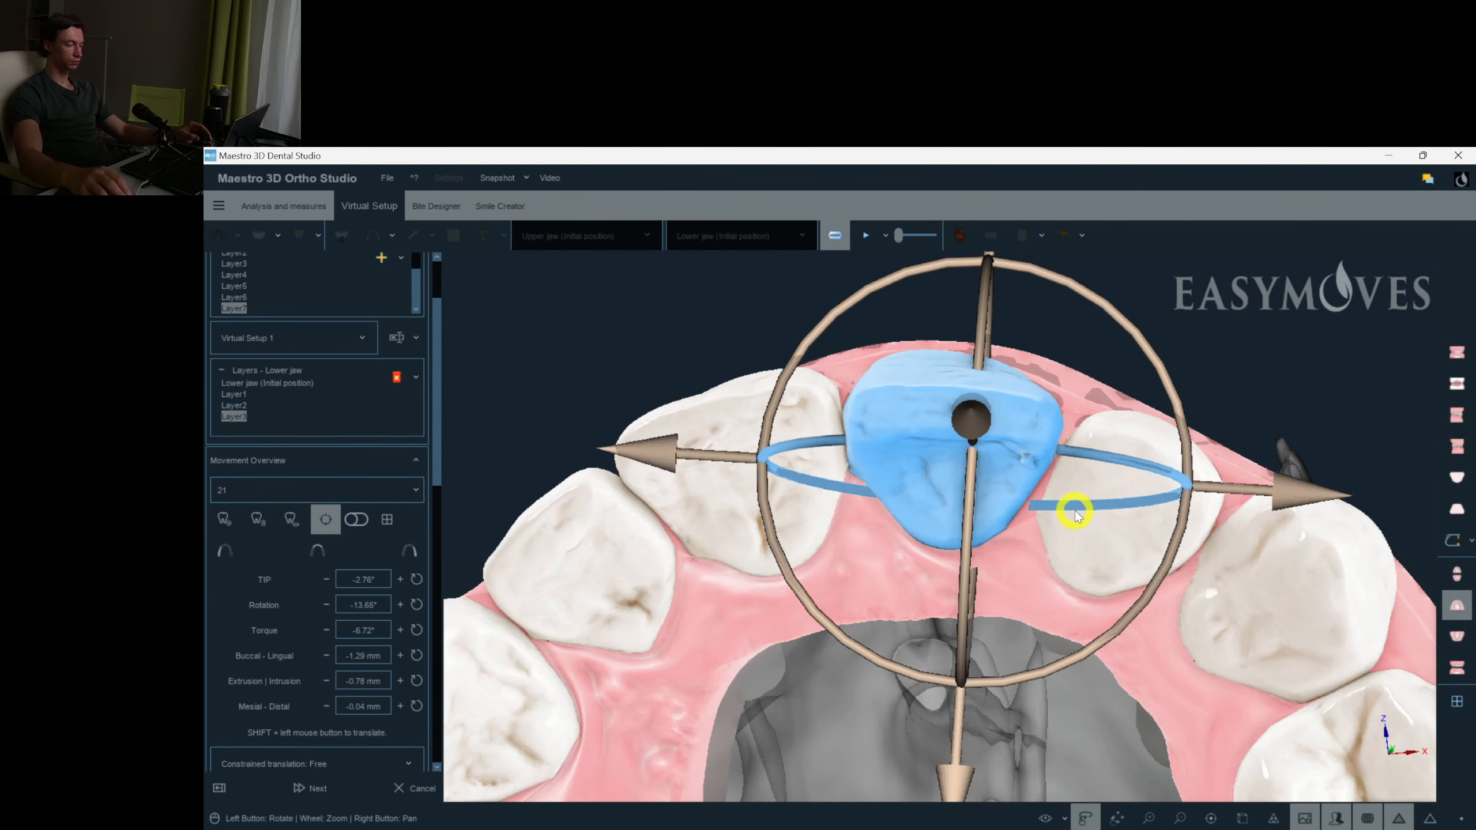
click(1093, 511)
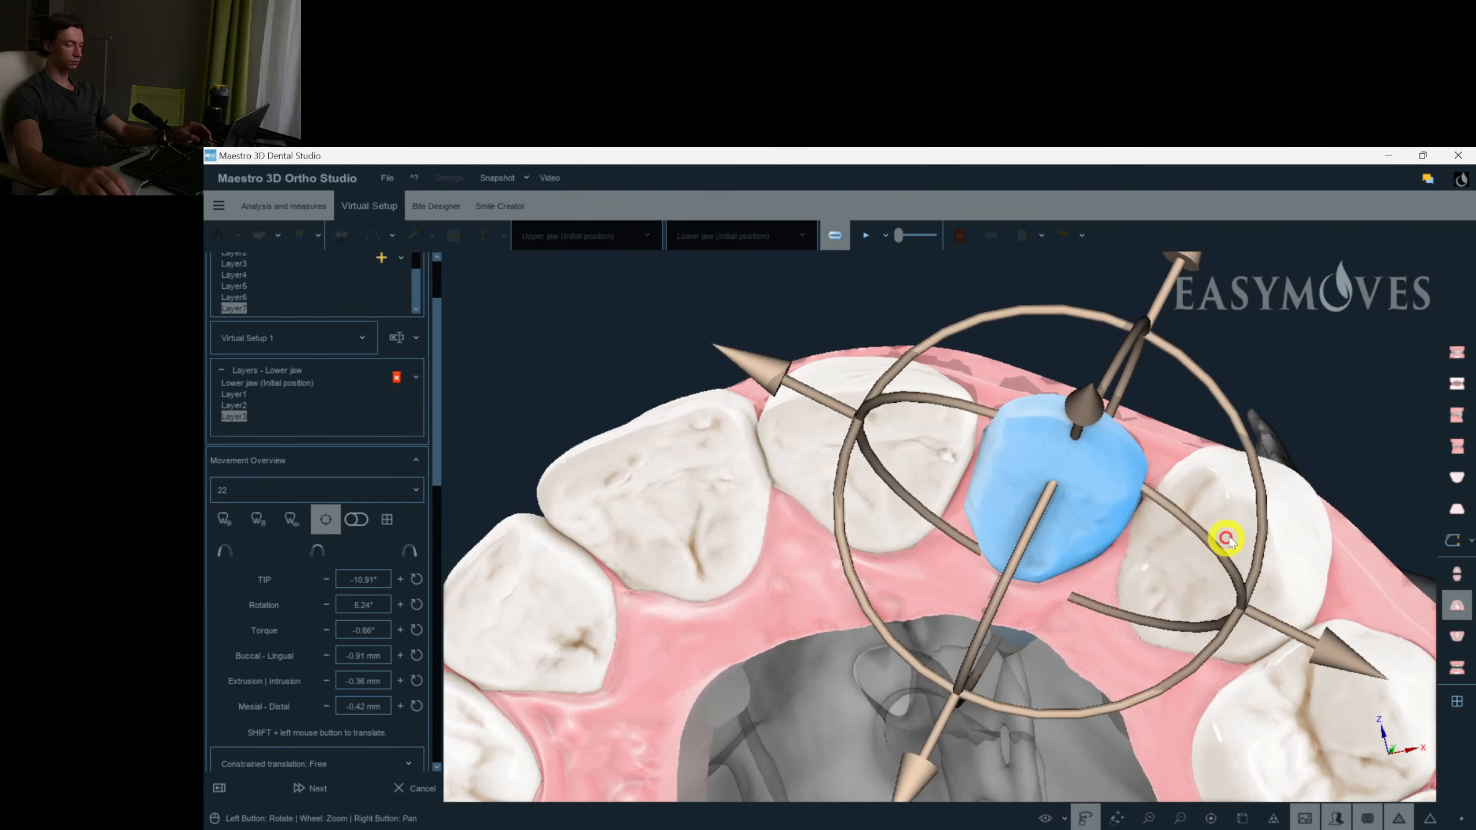
Fine-tune the rotation of upper canine 23 to about -0.44° and adjust the neighbouring lateral incisor 22.
click(1197, 524)
drag(1357, 553, 1355, 537)
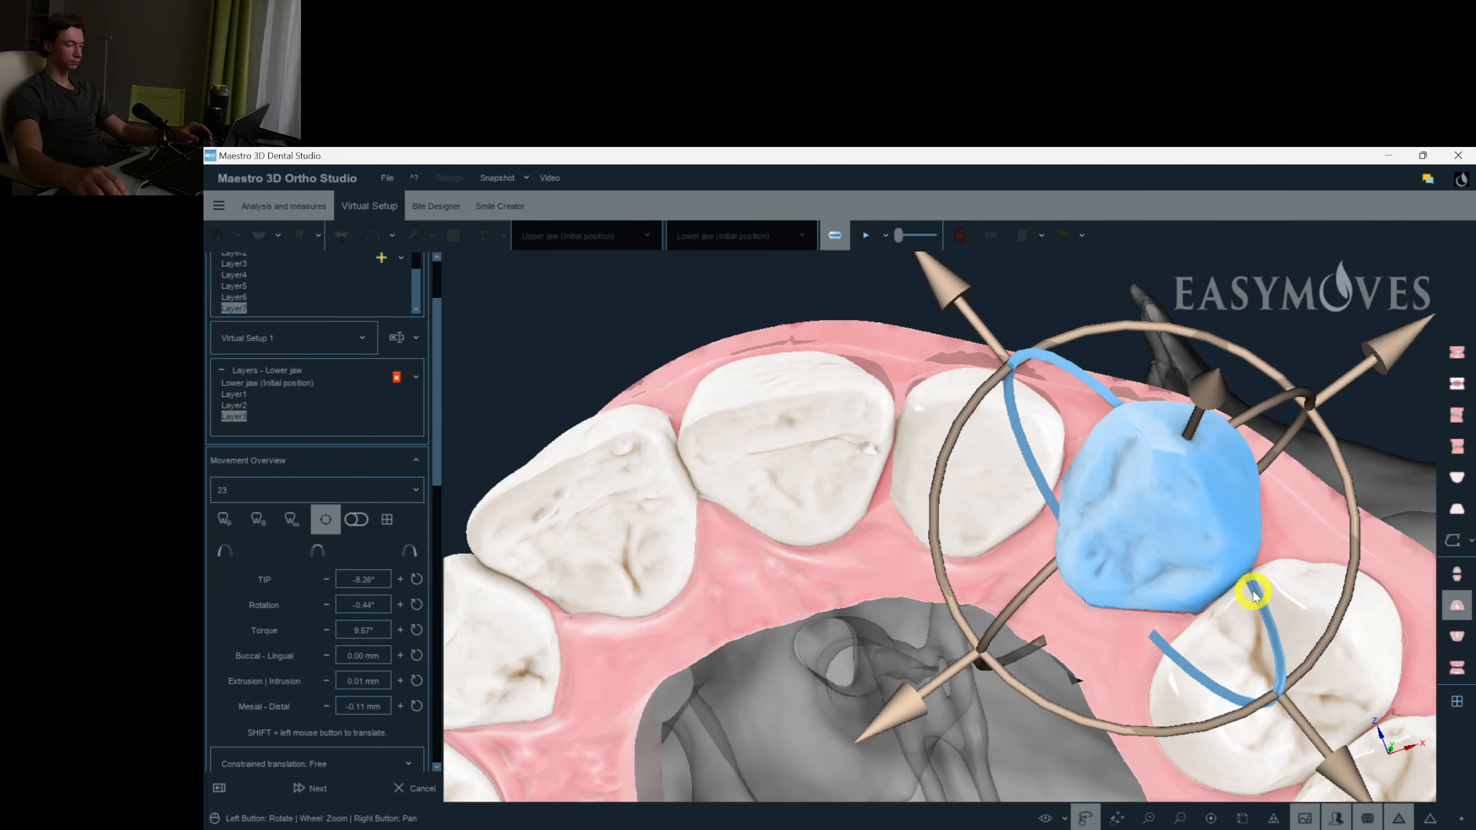
click(1012, 485)
drag(1115, 475, 1121, 468)
click(1079, 376)
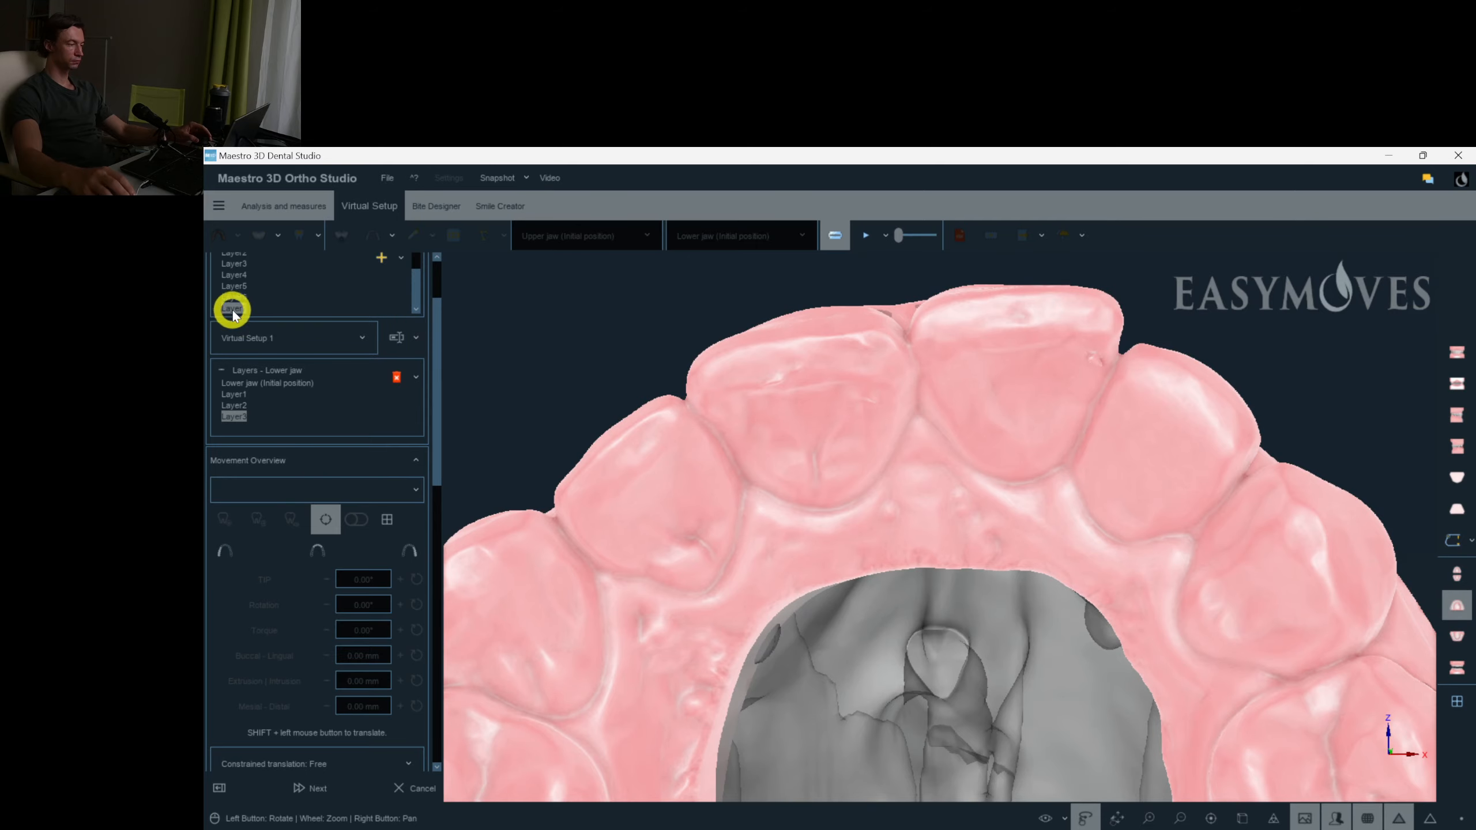
Return the upper jaw to Layer7 and fine-tune the alignment of central incisors 11 and 21 from the front.
click(233, 309)
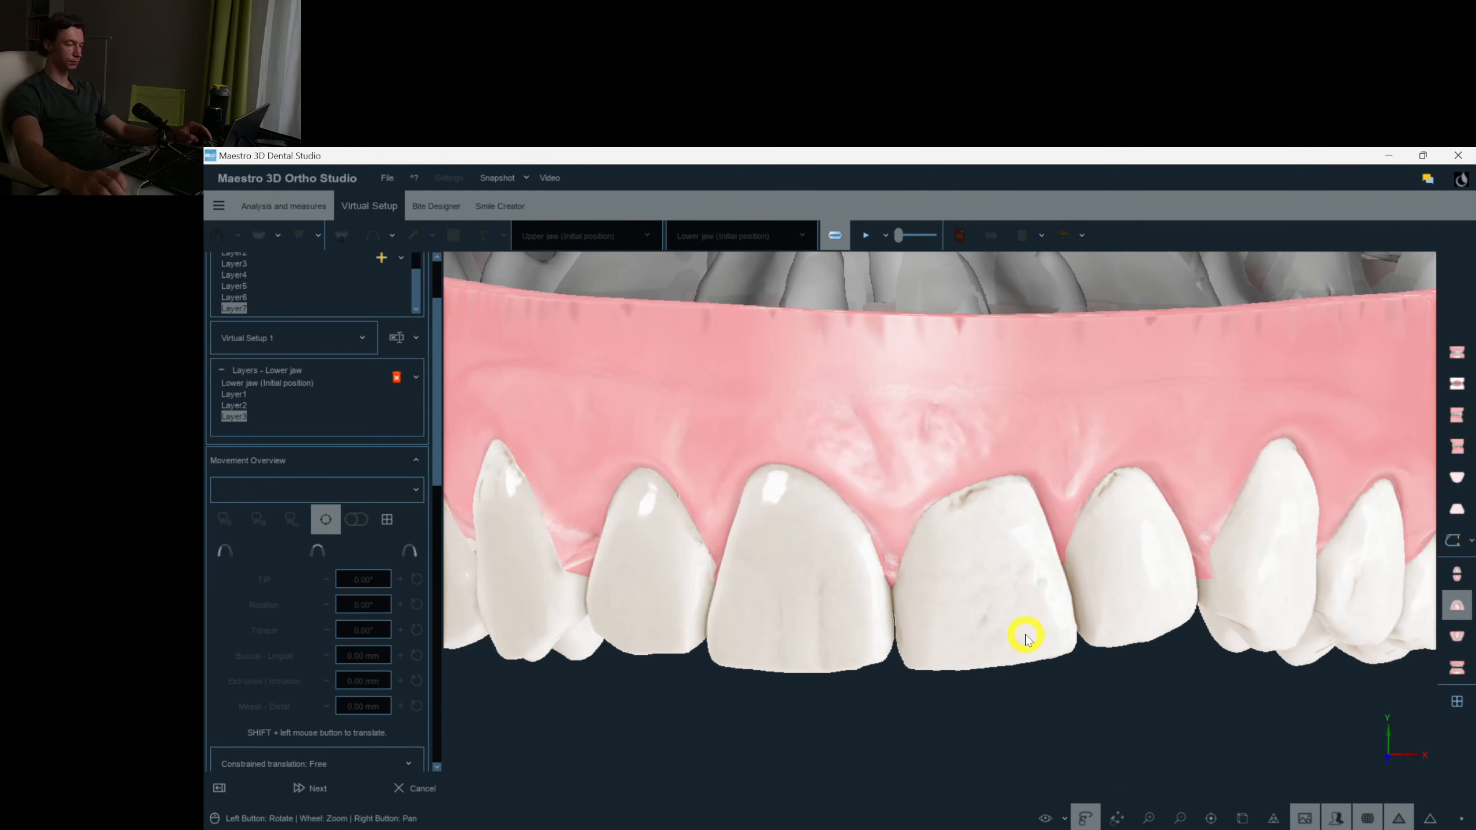
click(870, 594)
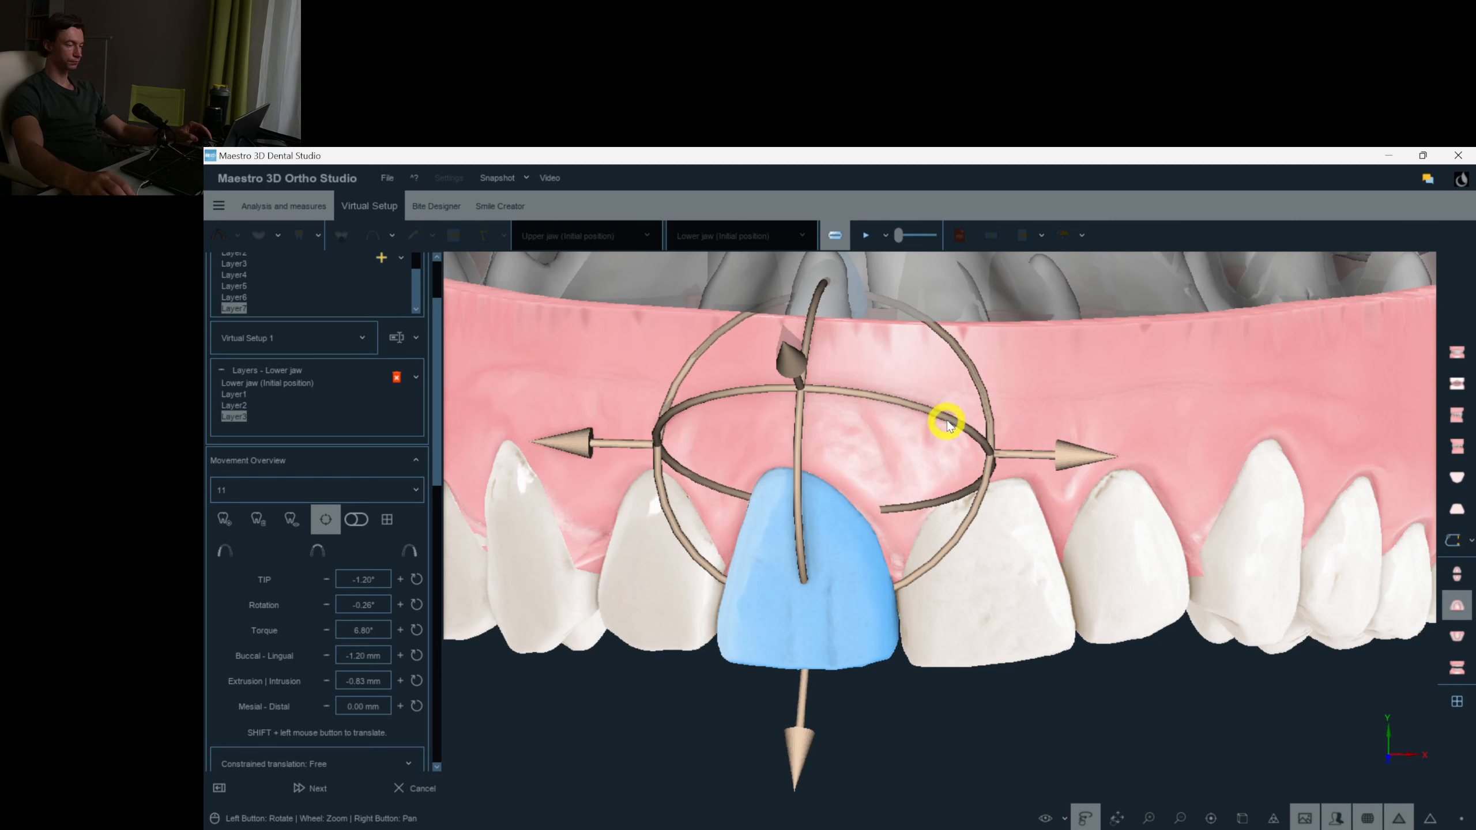
click(1080, 558)
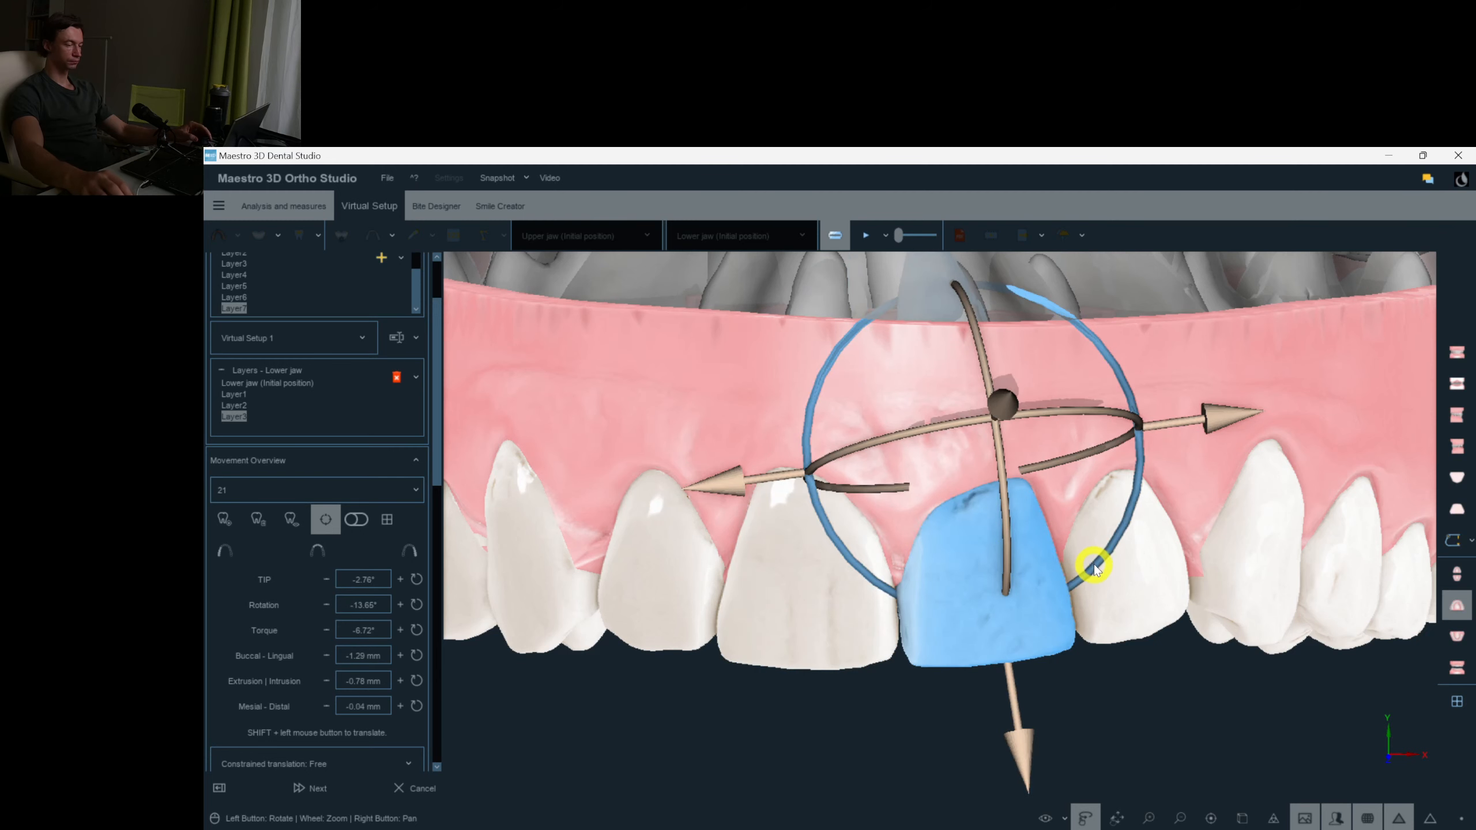
click(1009, 403)
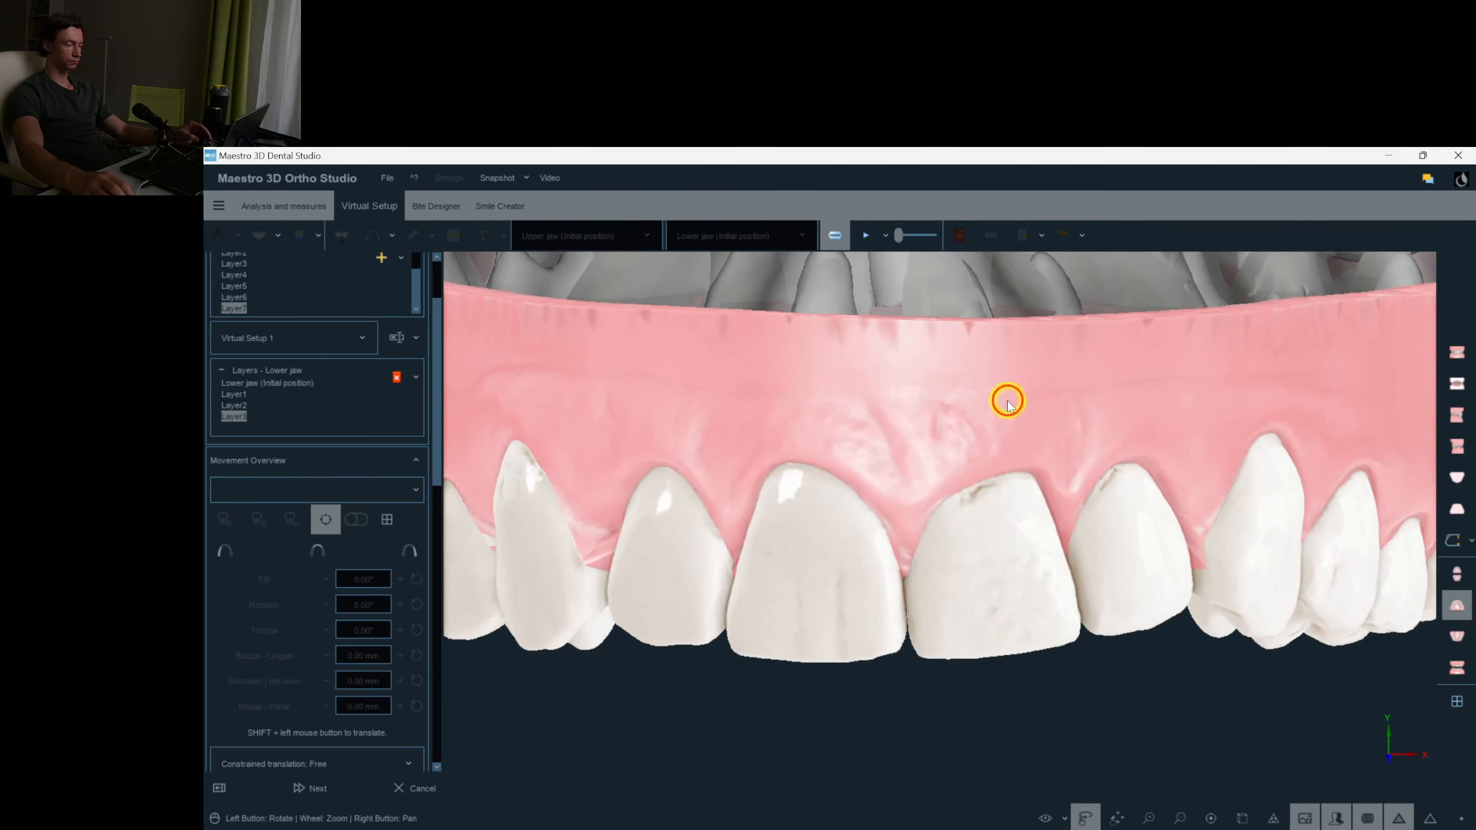
Isolate the lower jaw and level incisors 31, 32 and 41 vertically, with 41 at about -0.79 mm extrusion/intrusion.
click(1457, 675)
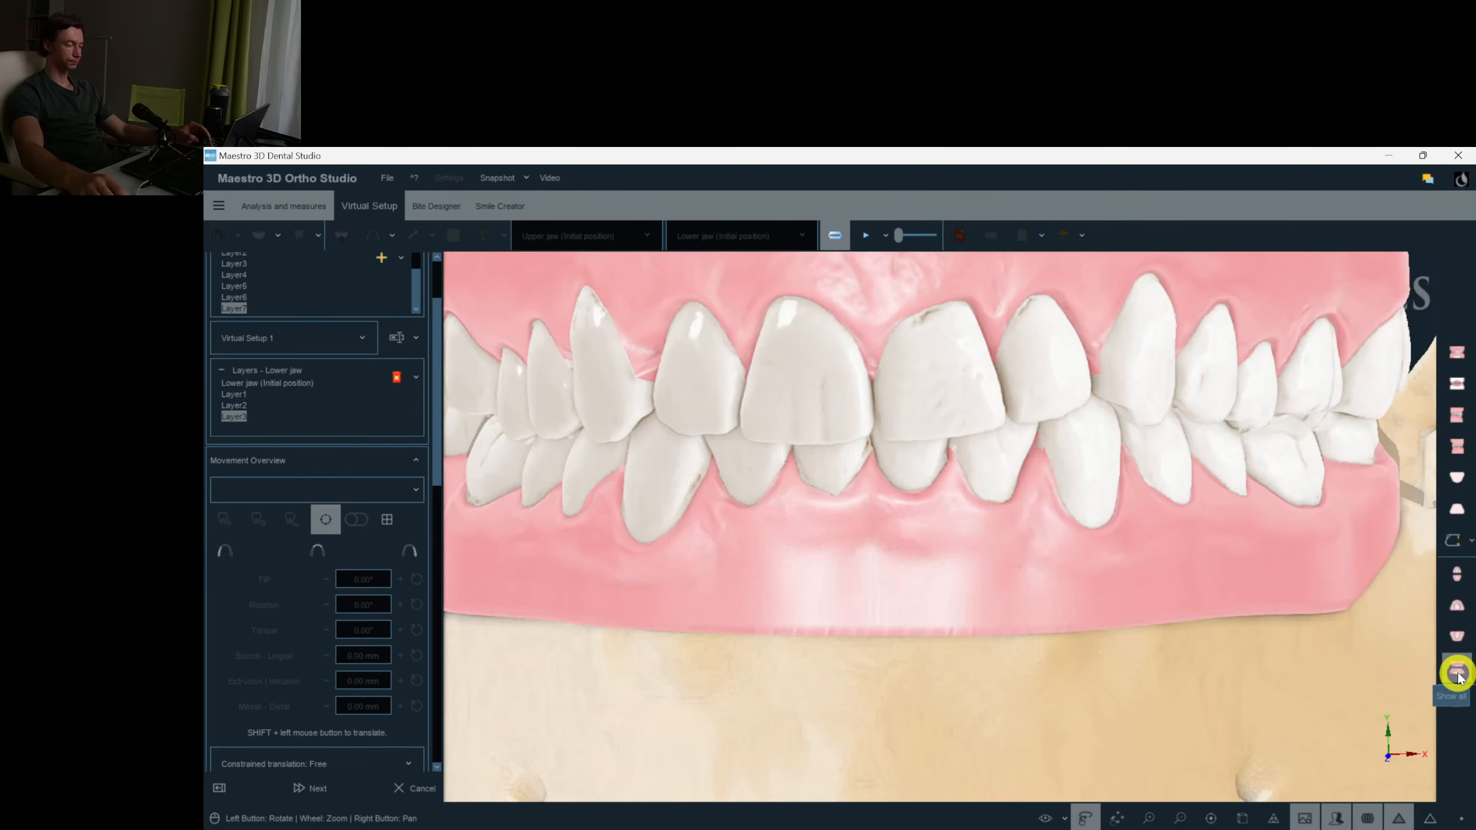
click(1459, 636)
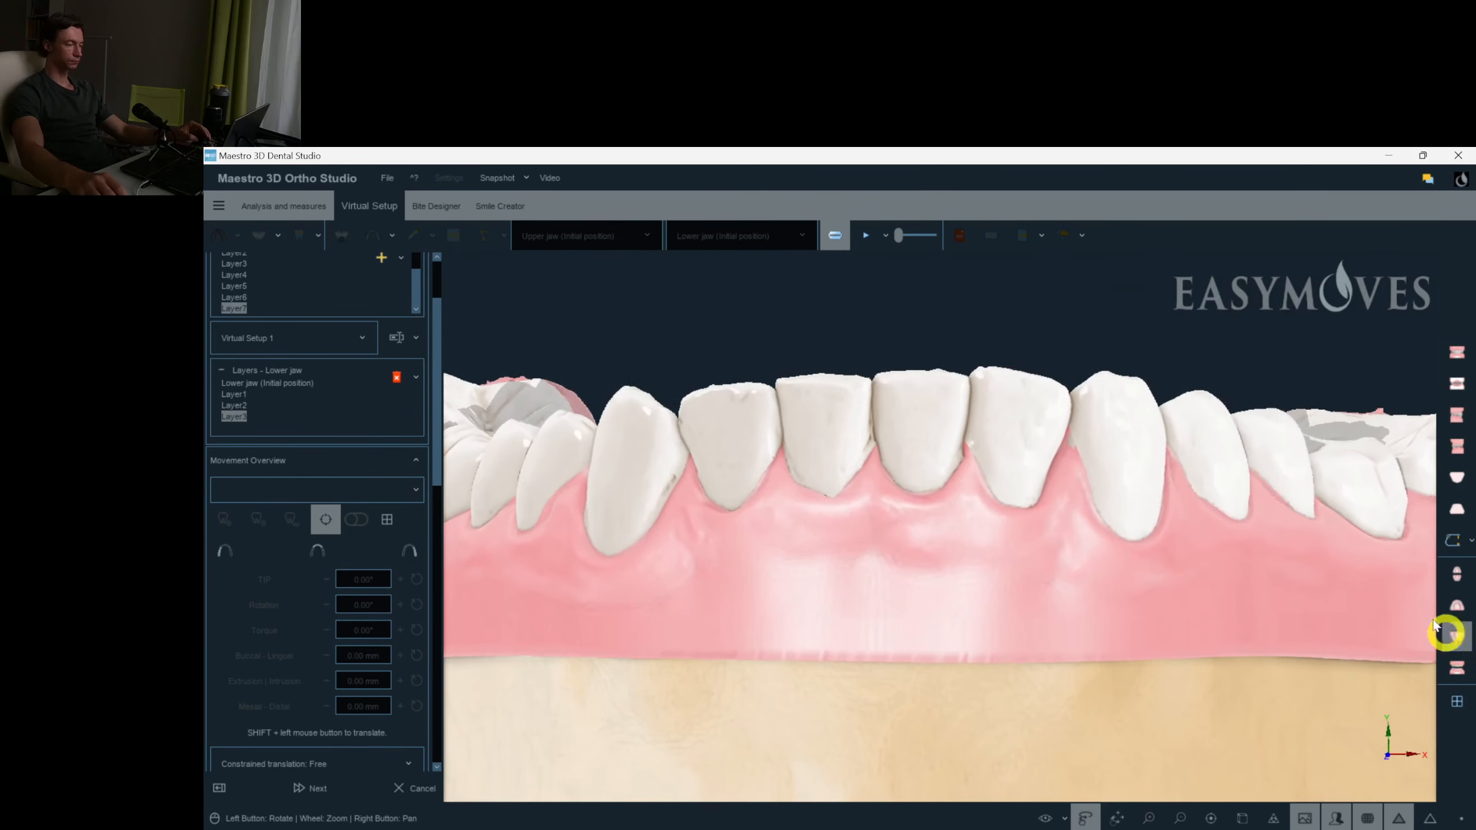
click(958, 428)
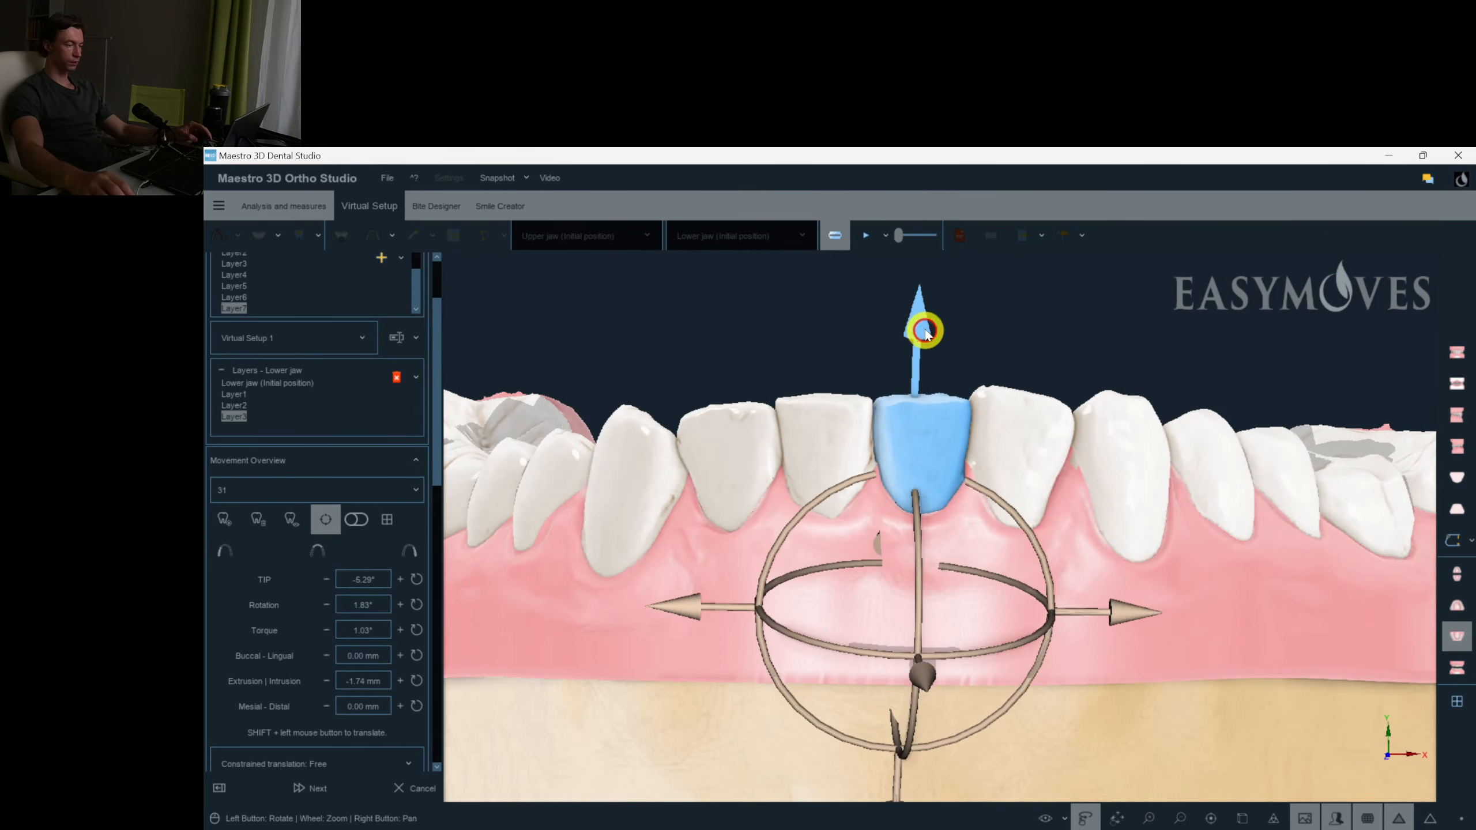
click(972, 402)
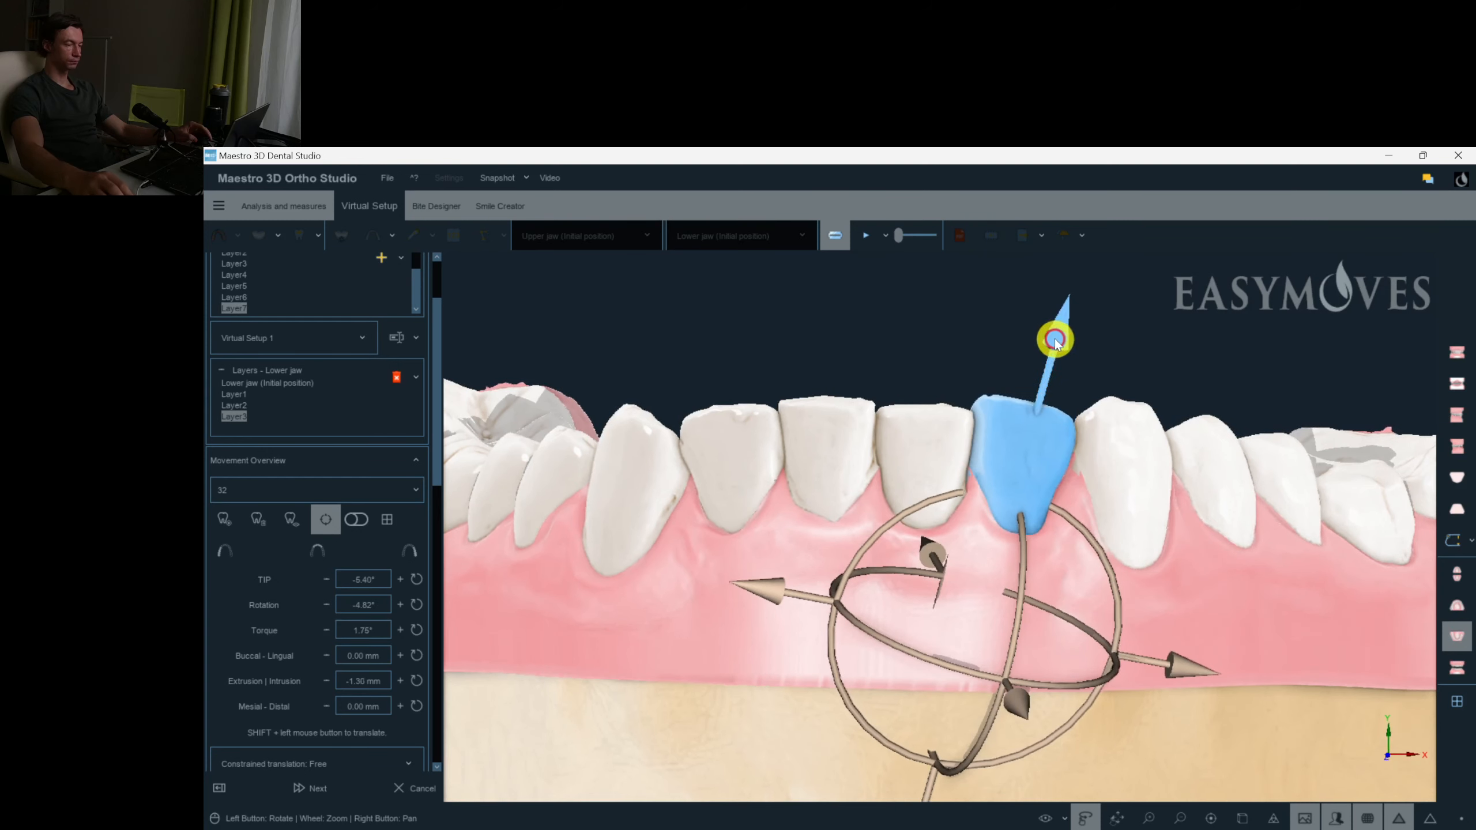
click(908, 442)
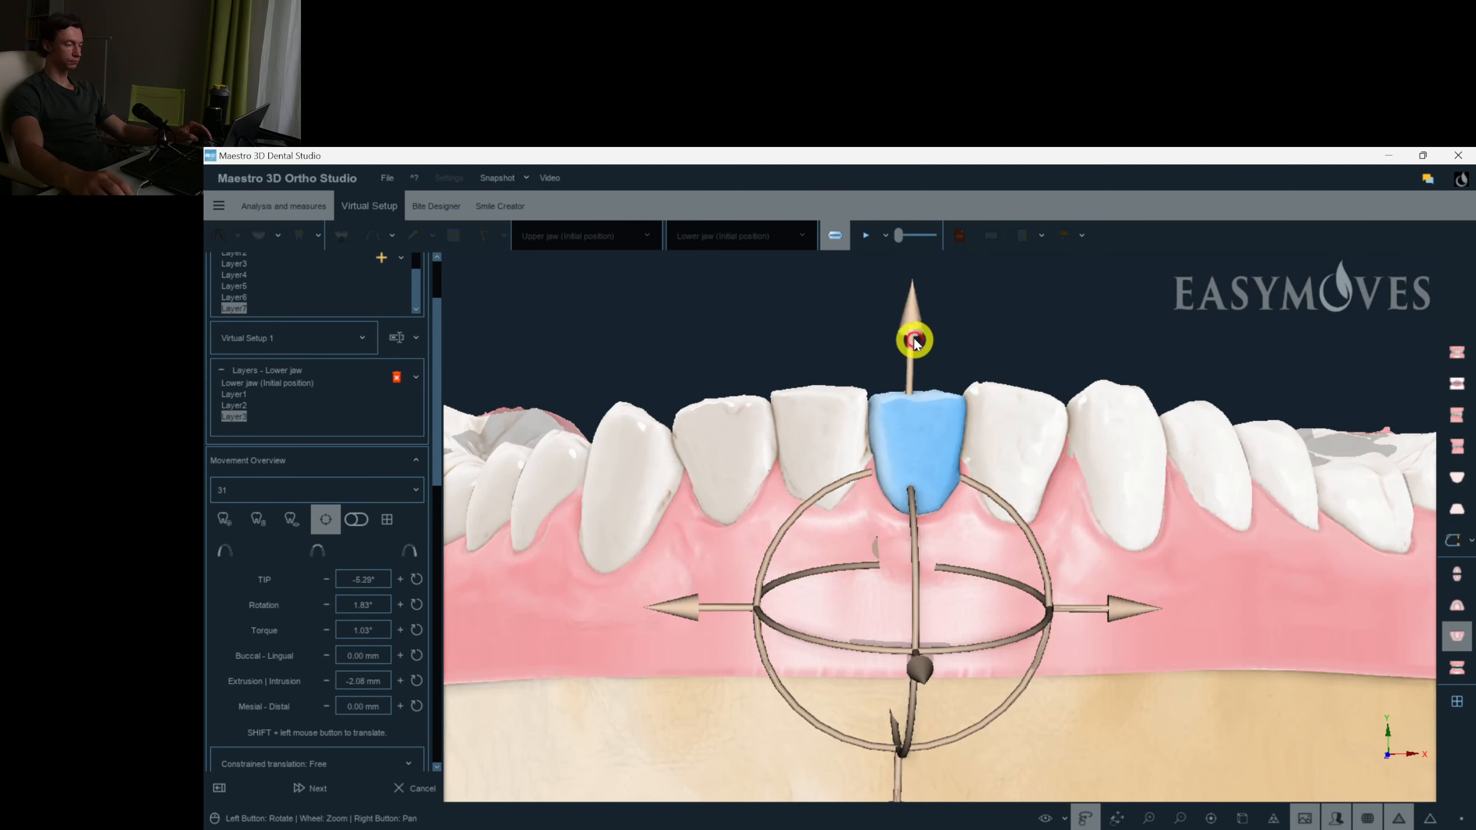
click(827, 401)
drag(797, 327, 797, 333)
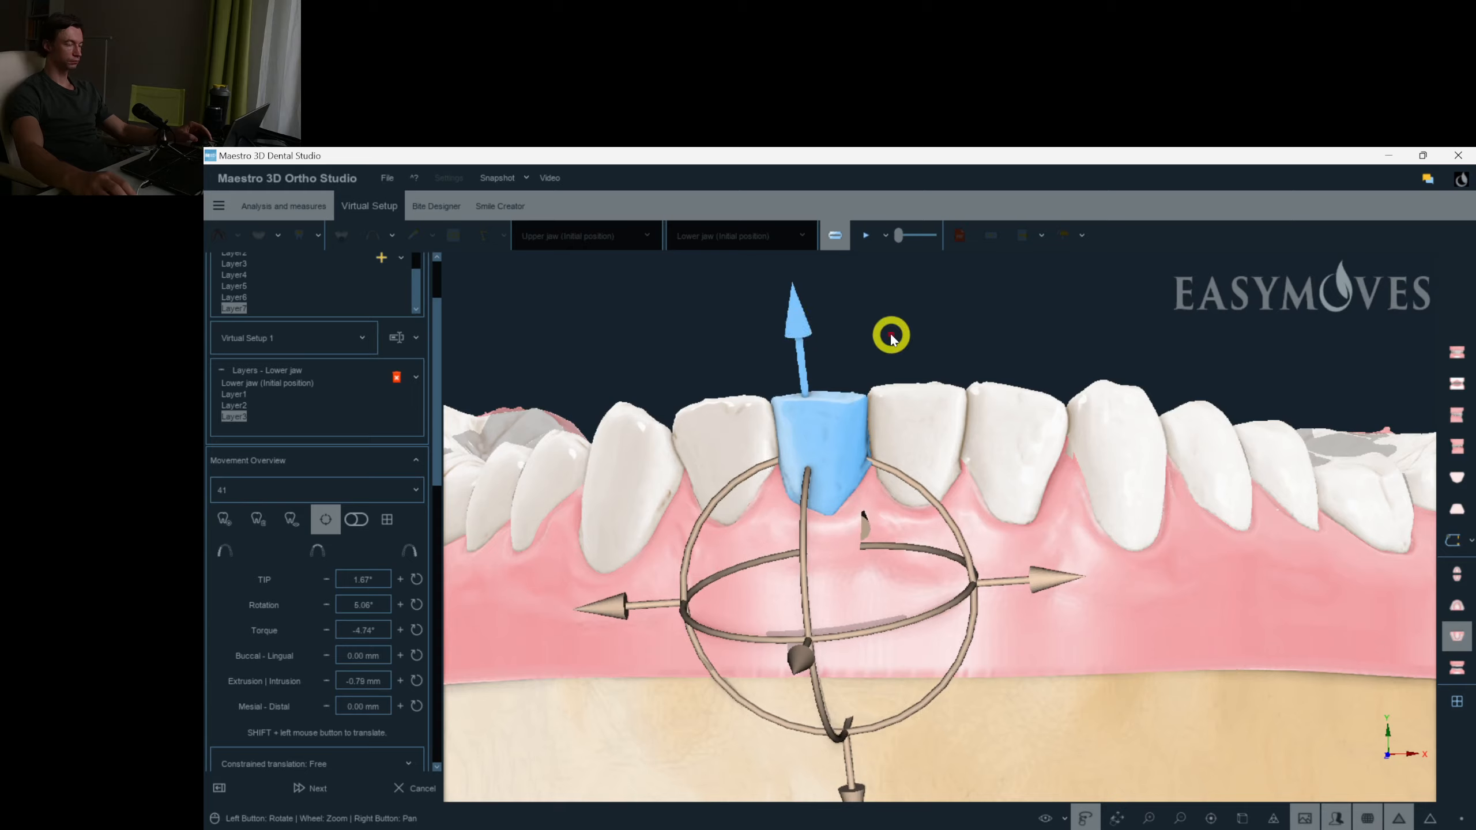
right_click(889, 335)
Compare the lower jaw's Layer3 with its initial position from the occlusal side.
drag(1046, 450, 929, 561)
scroll(1035, 472, down, 2)
scroll(930, 560, up, 5)
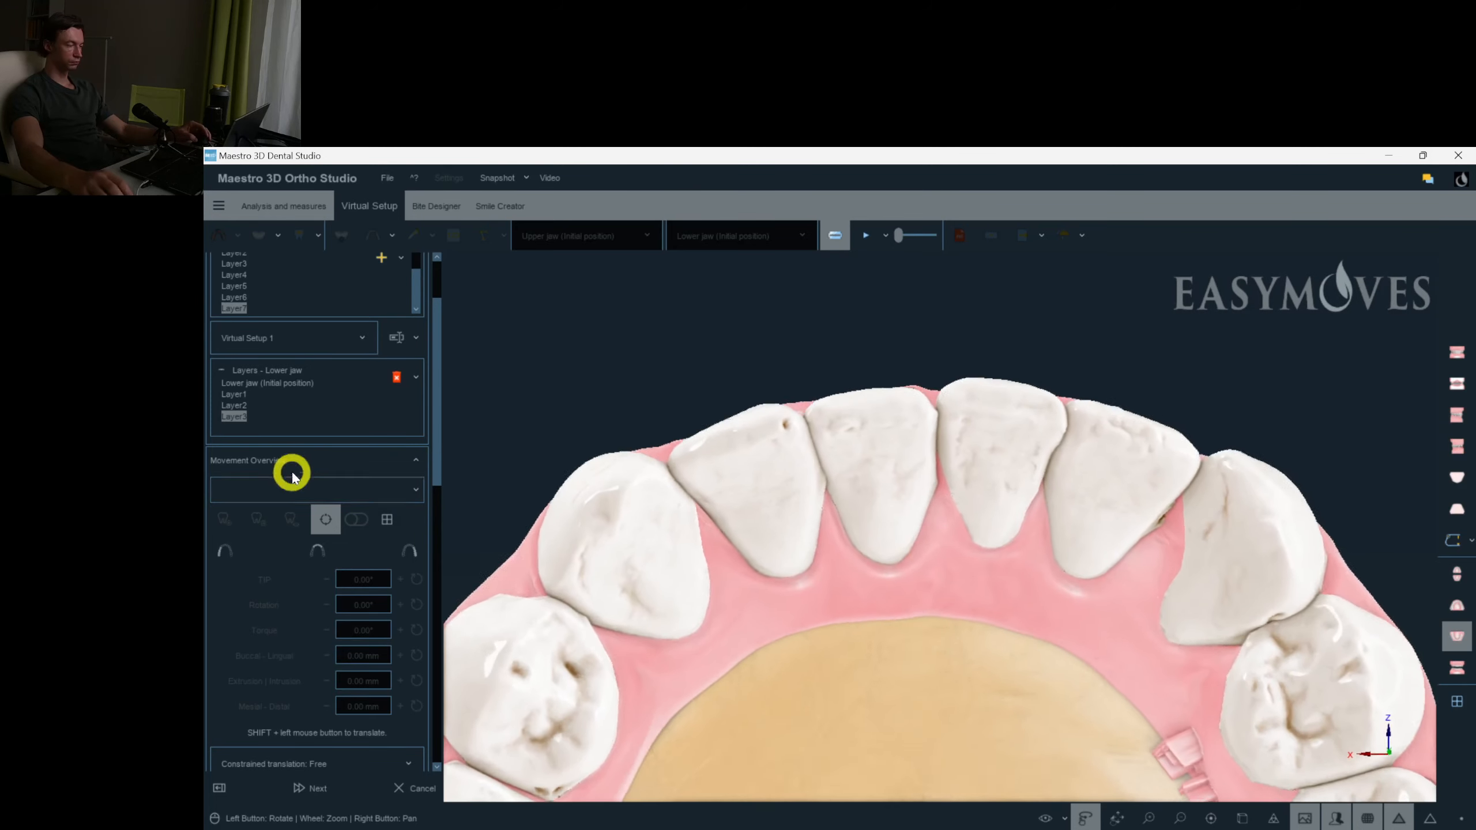
click(243, 417)
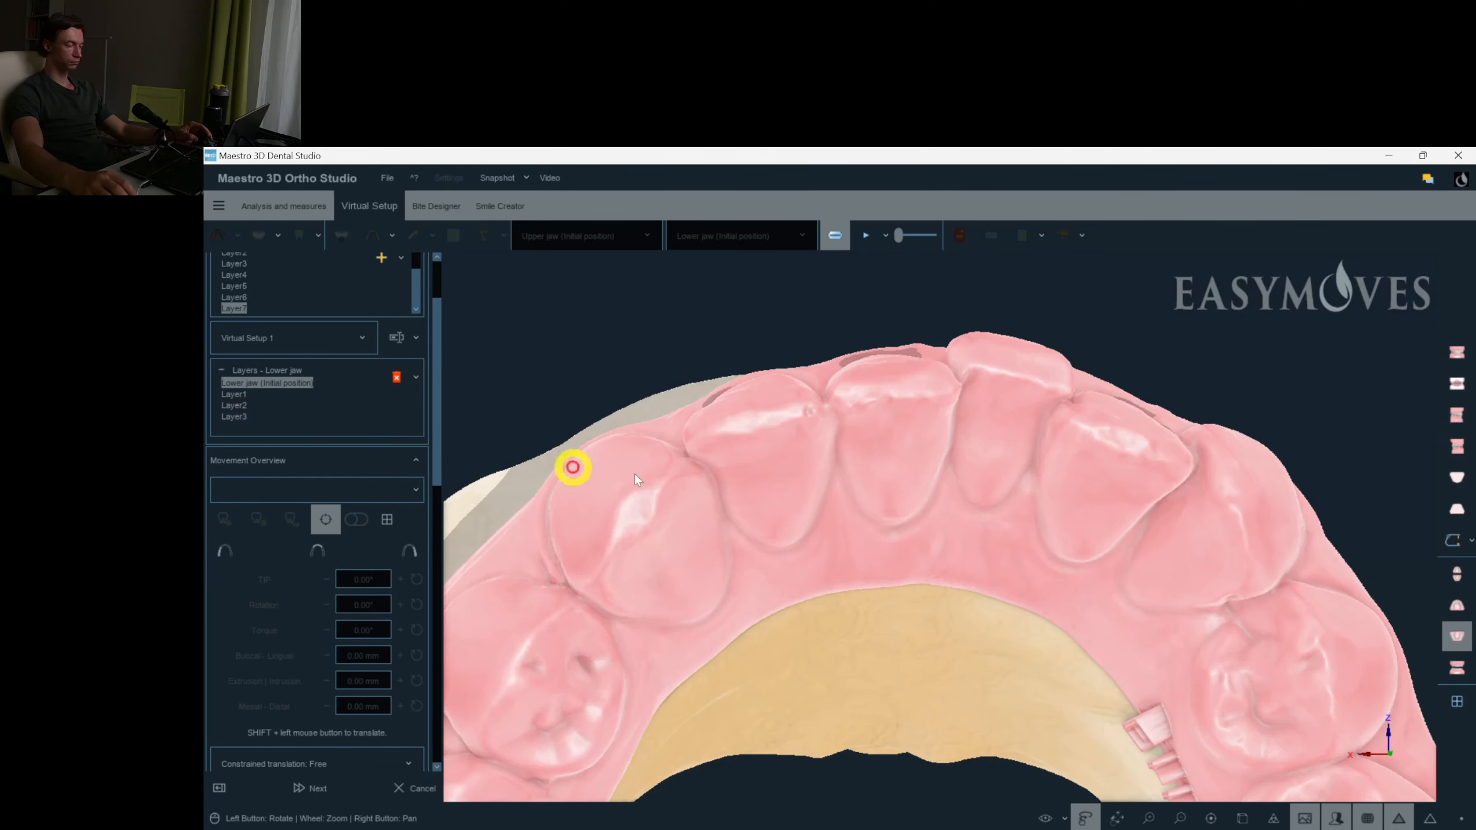
scroll(956, 438, up, 4)
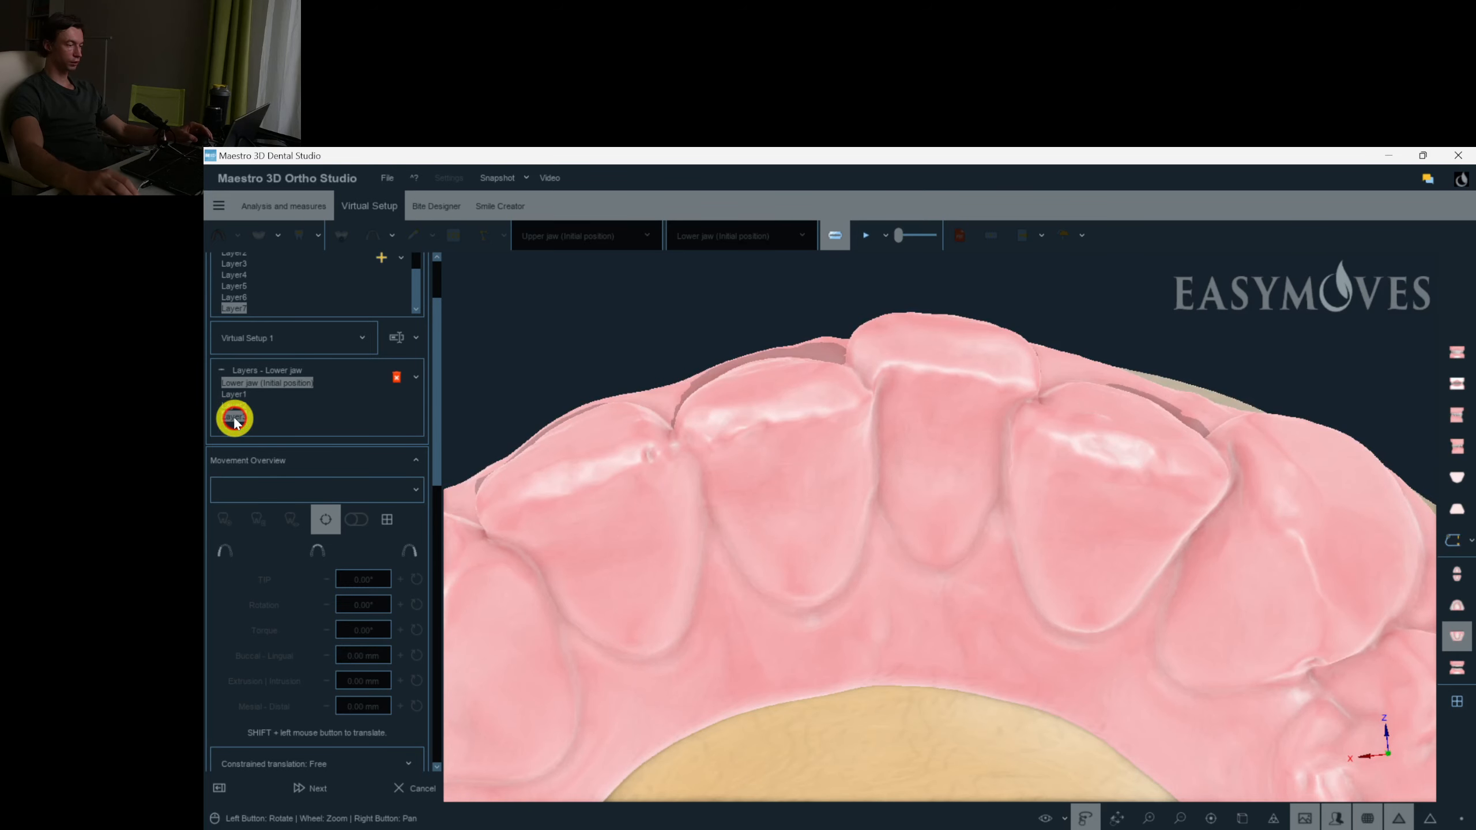
click(234, 417)
Fine-tune lower incisors 31, 32 and 41 in the arch, bringing 41 to about -5.58° torque and -0.01 mm buccal-lingual.
click(847, 471)
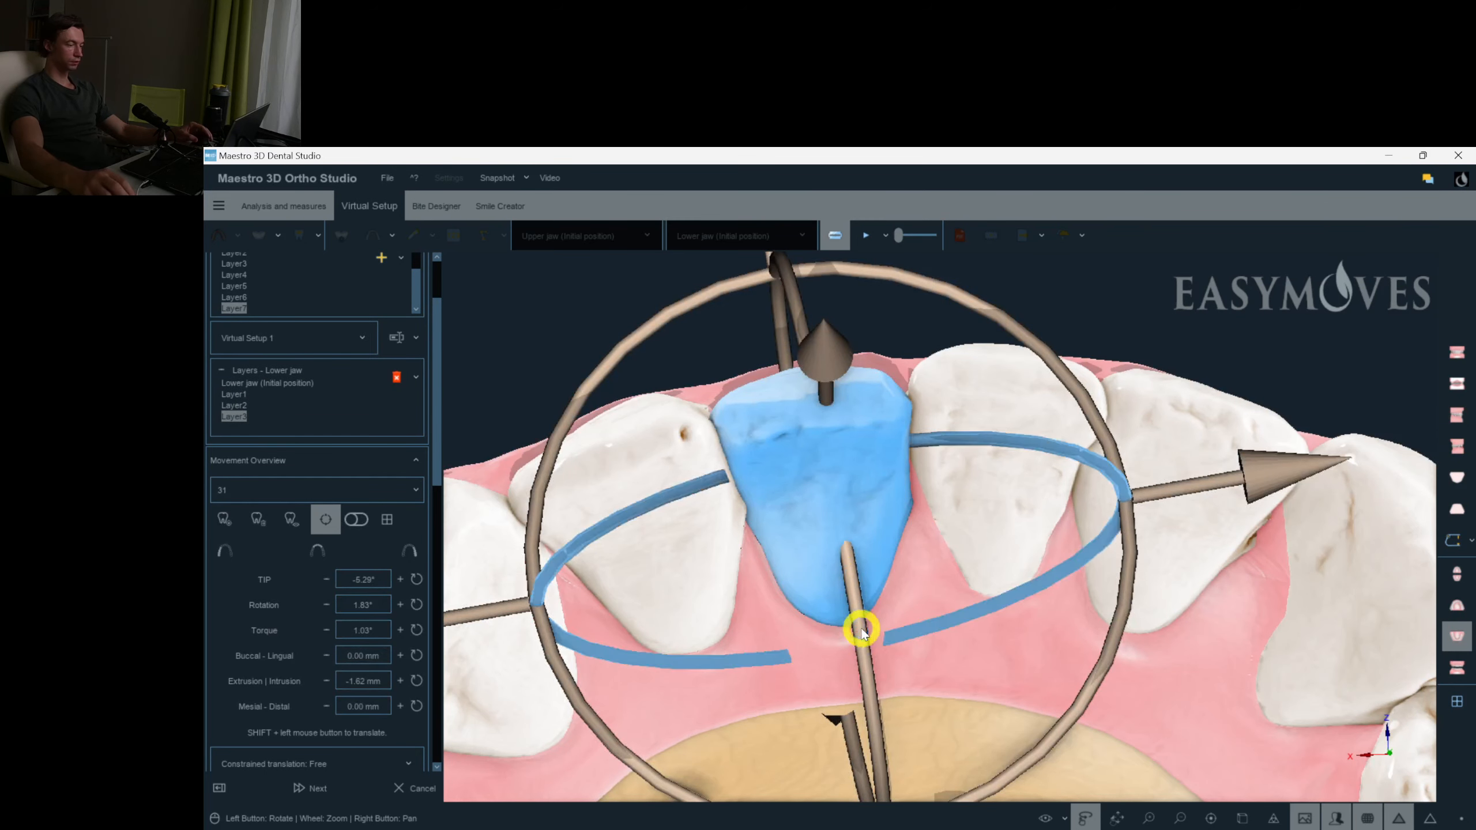
drag(862, 632, 859, 622)
click(648, 525)
drag(695, 652, 696, 656)
click(1058, 458)
drag(999, 532, 1001, 538)
drag(1140, 449, 1119, 448)
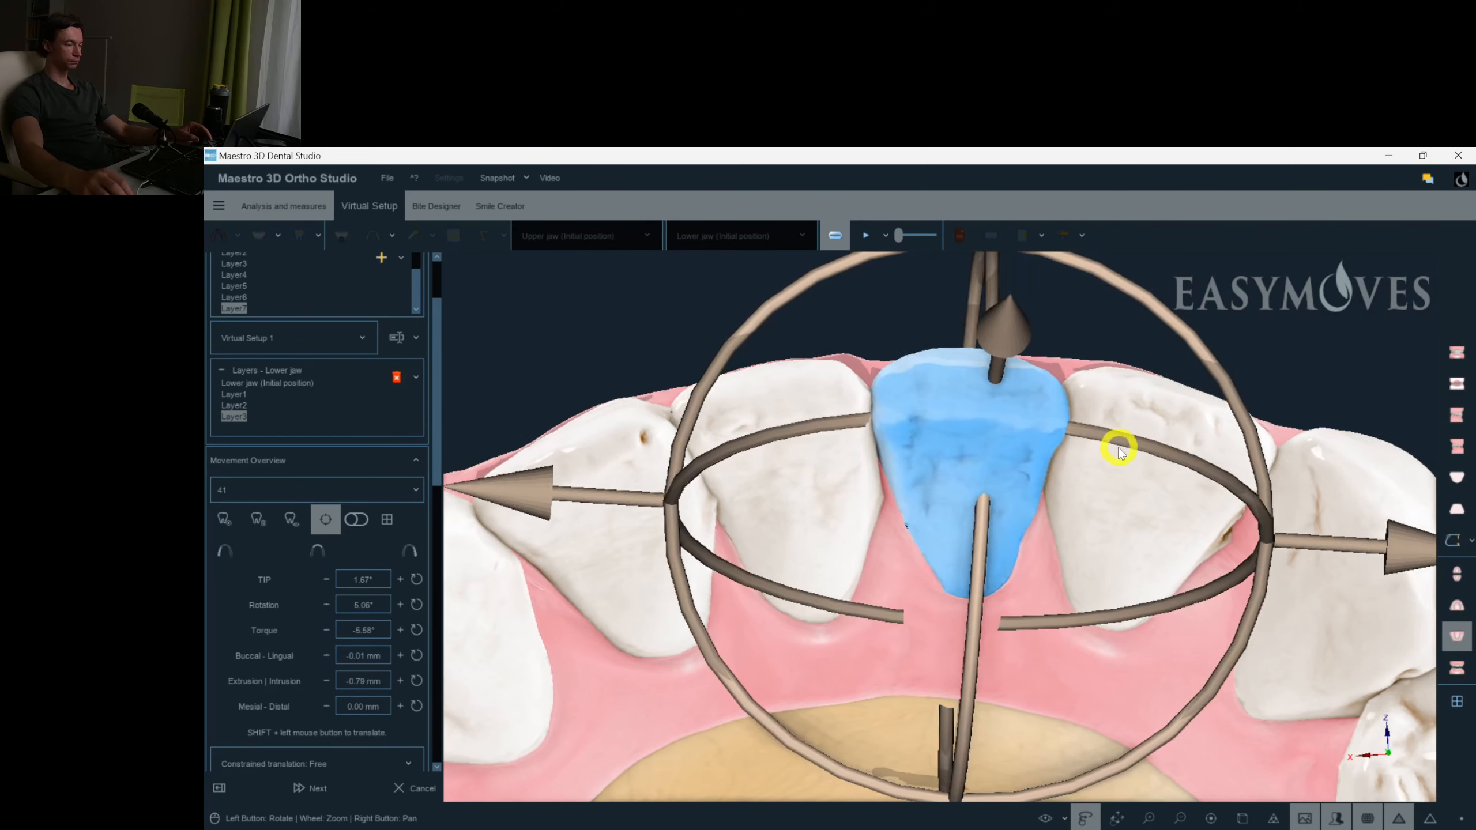
click(915, 600)
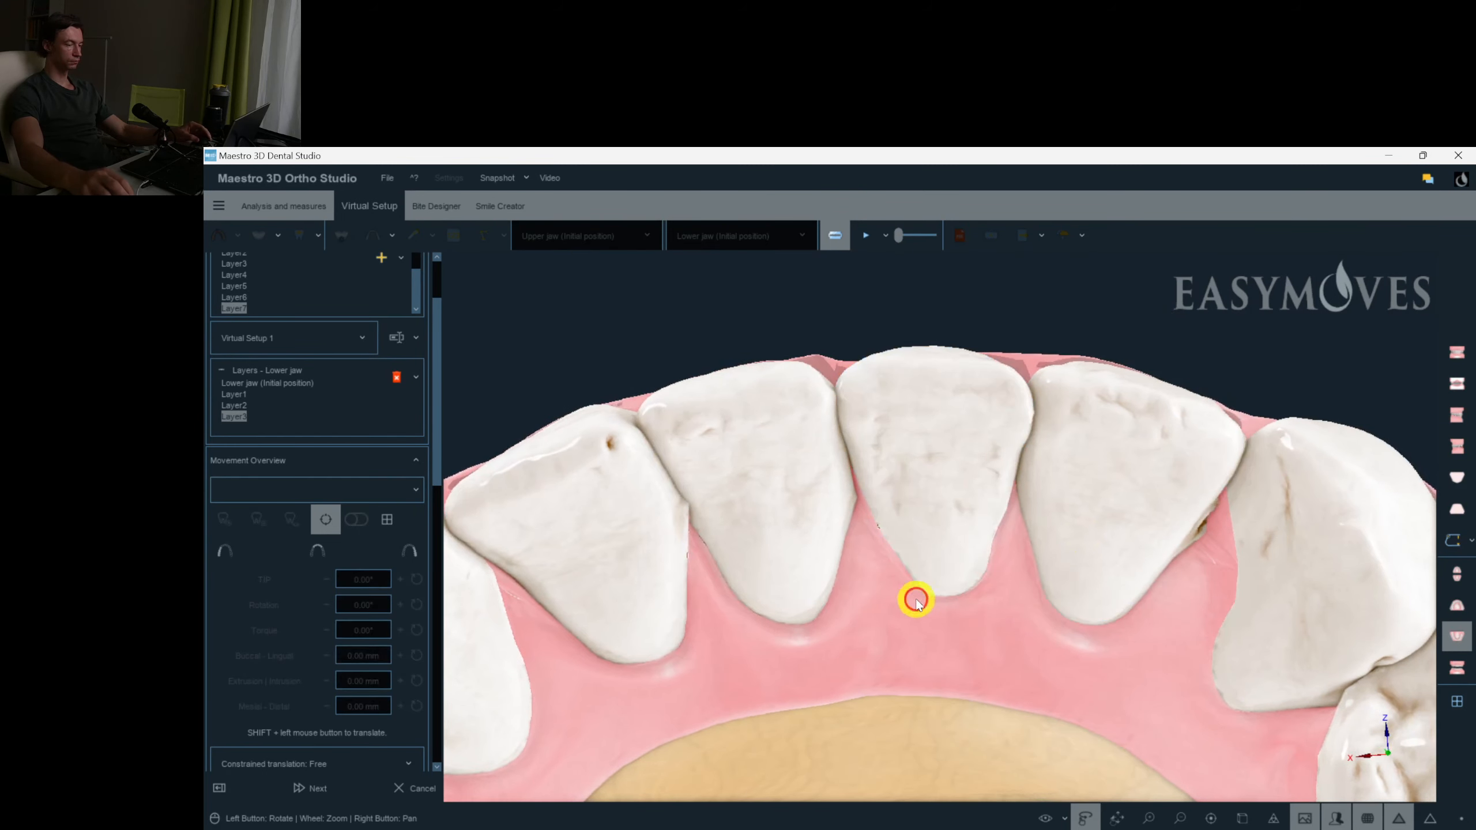
Compare the initial lower jaw with Layer3 and adjust lateral incisor 42 to about 0.14° rotation.
click(230, 418)
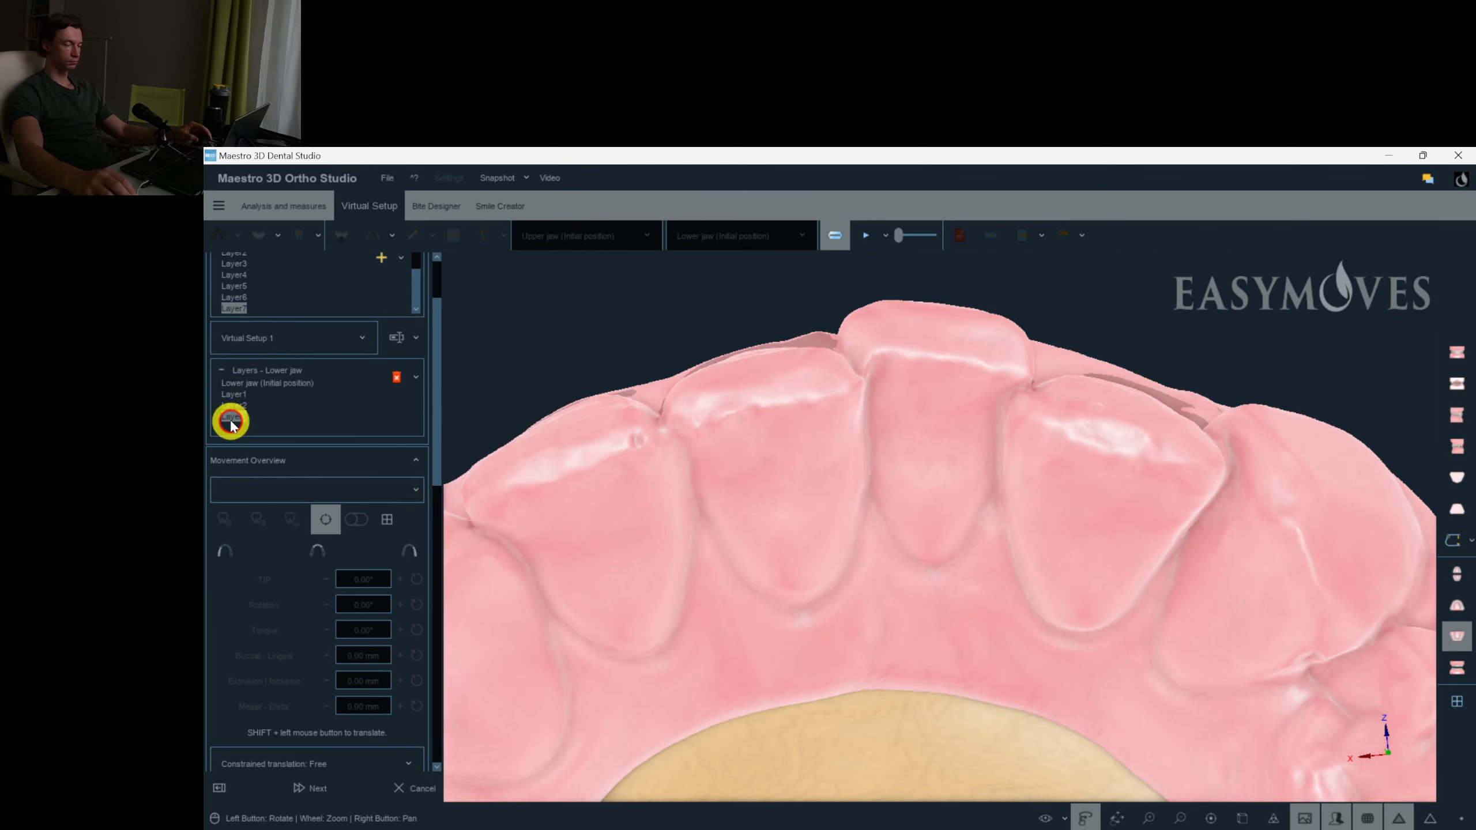
drag(1141, 472, 1101, 478)
click(1101, 478)
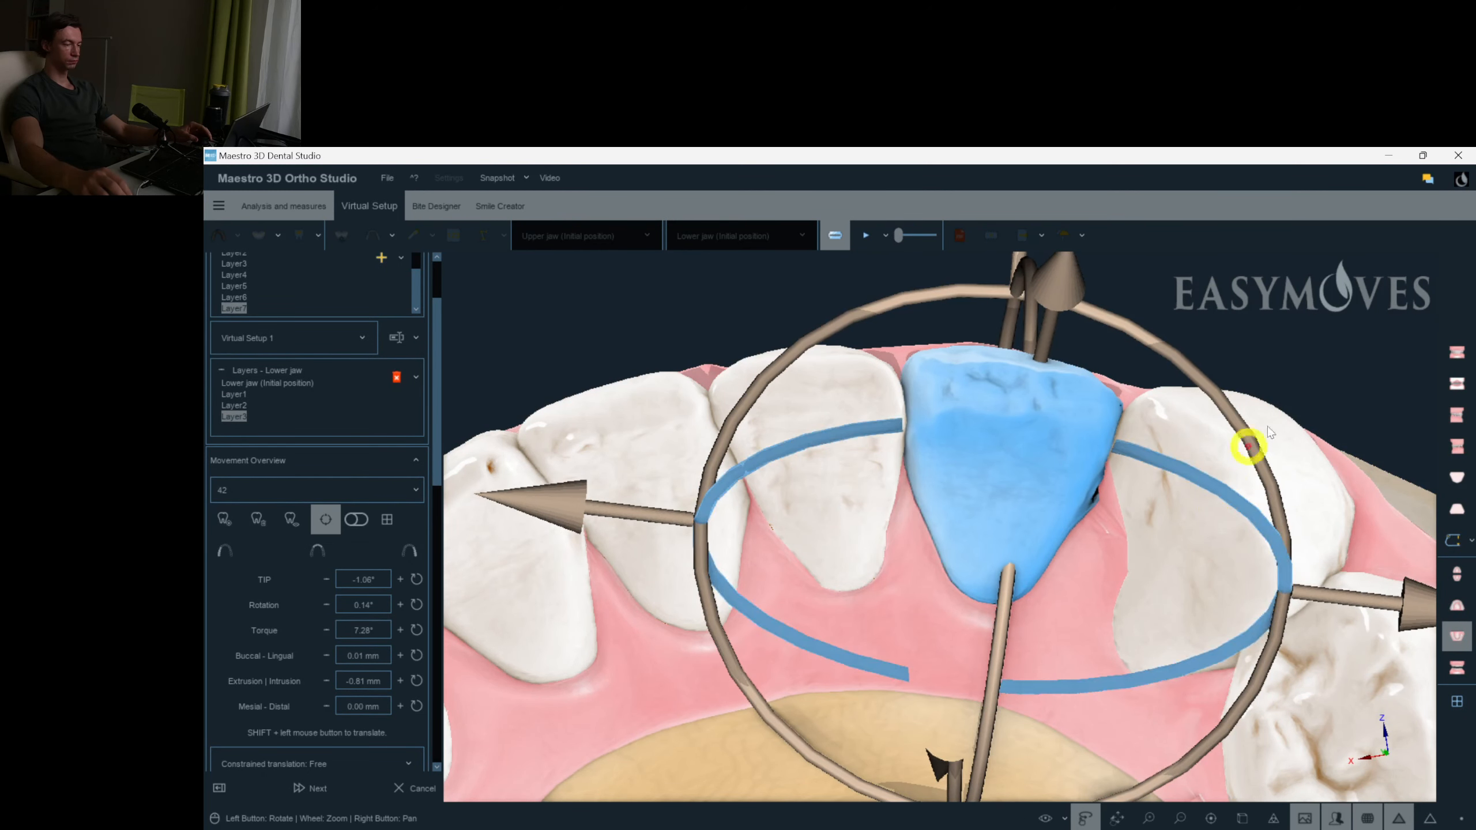
click(1331, 361)
Show both jaws together and examine the bite from the patient's right side.
scroll(1139, 488, down, 1)
drag(1127, 511, 1466, 685)
drag(1349, 638, 1332, 636)
scroll(1331, 636, up, 4)
right_drag(842, 535, 1014, 343)
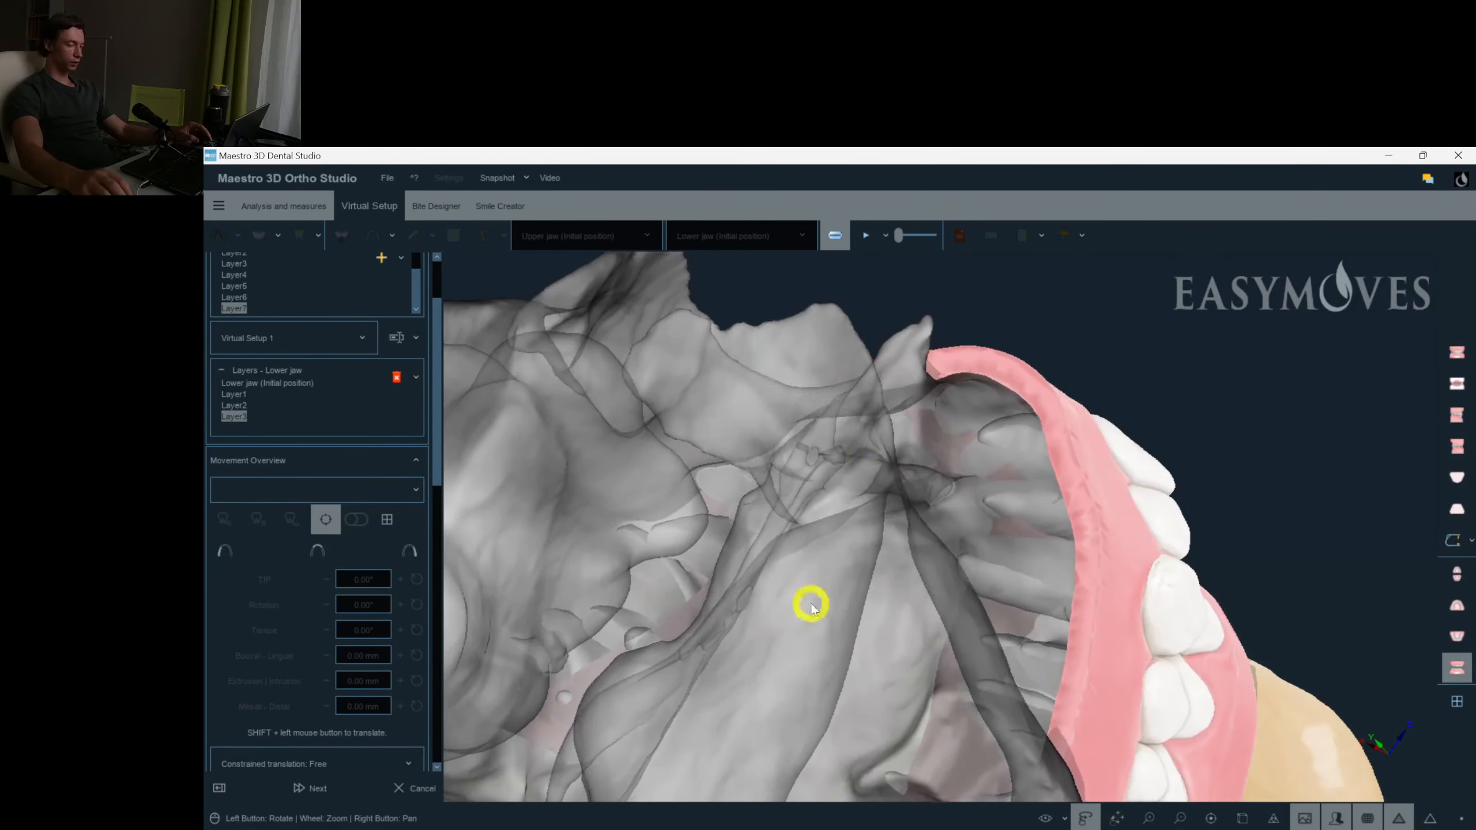
drag(807, 603, 774, 455)
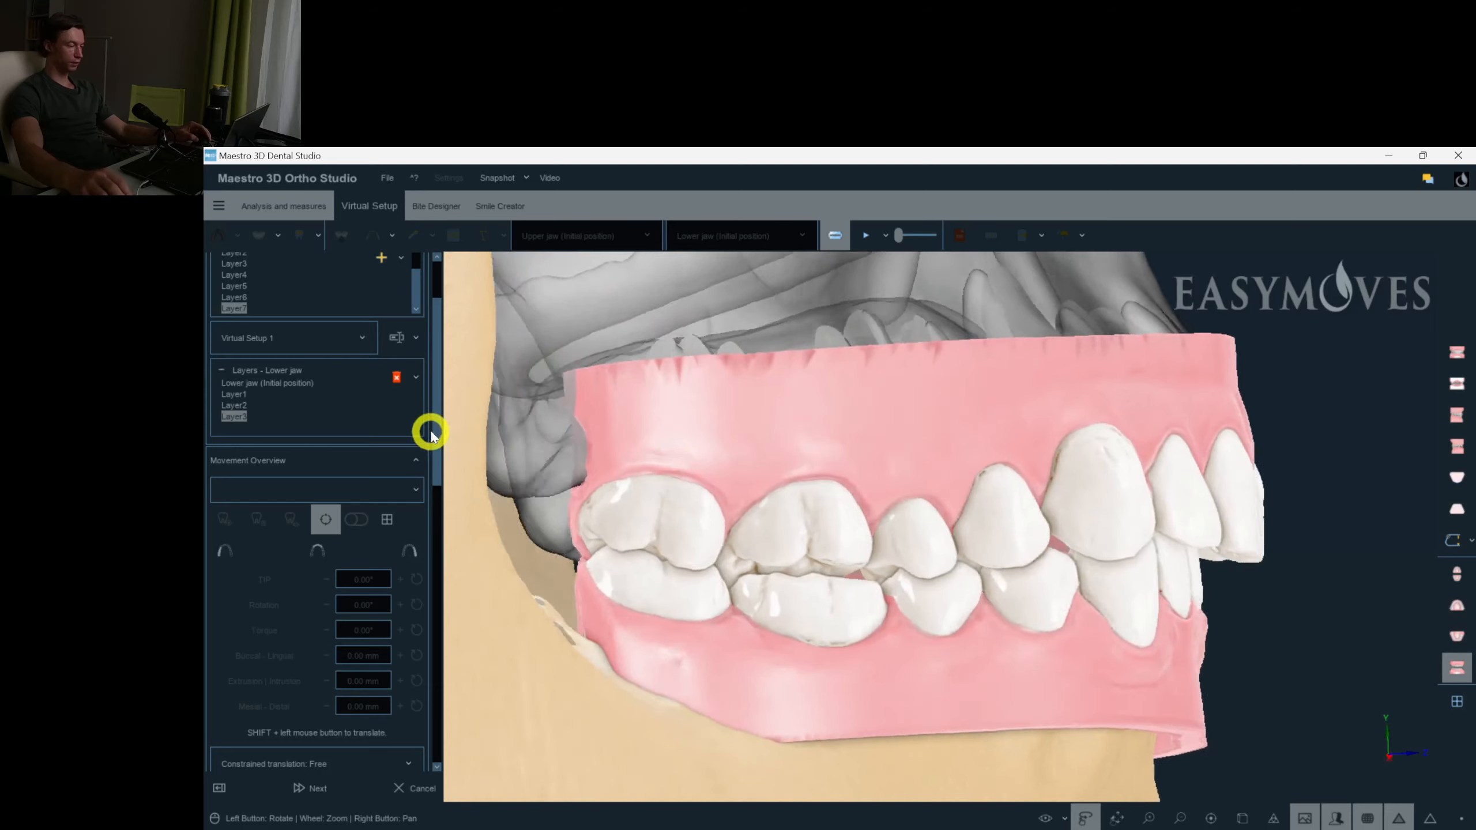
Add an attach_09_sphere_90_deg attachment to lower right premolar 44.
drag(437, 431, 437, 553)
click(346, 559)
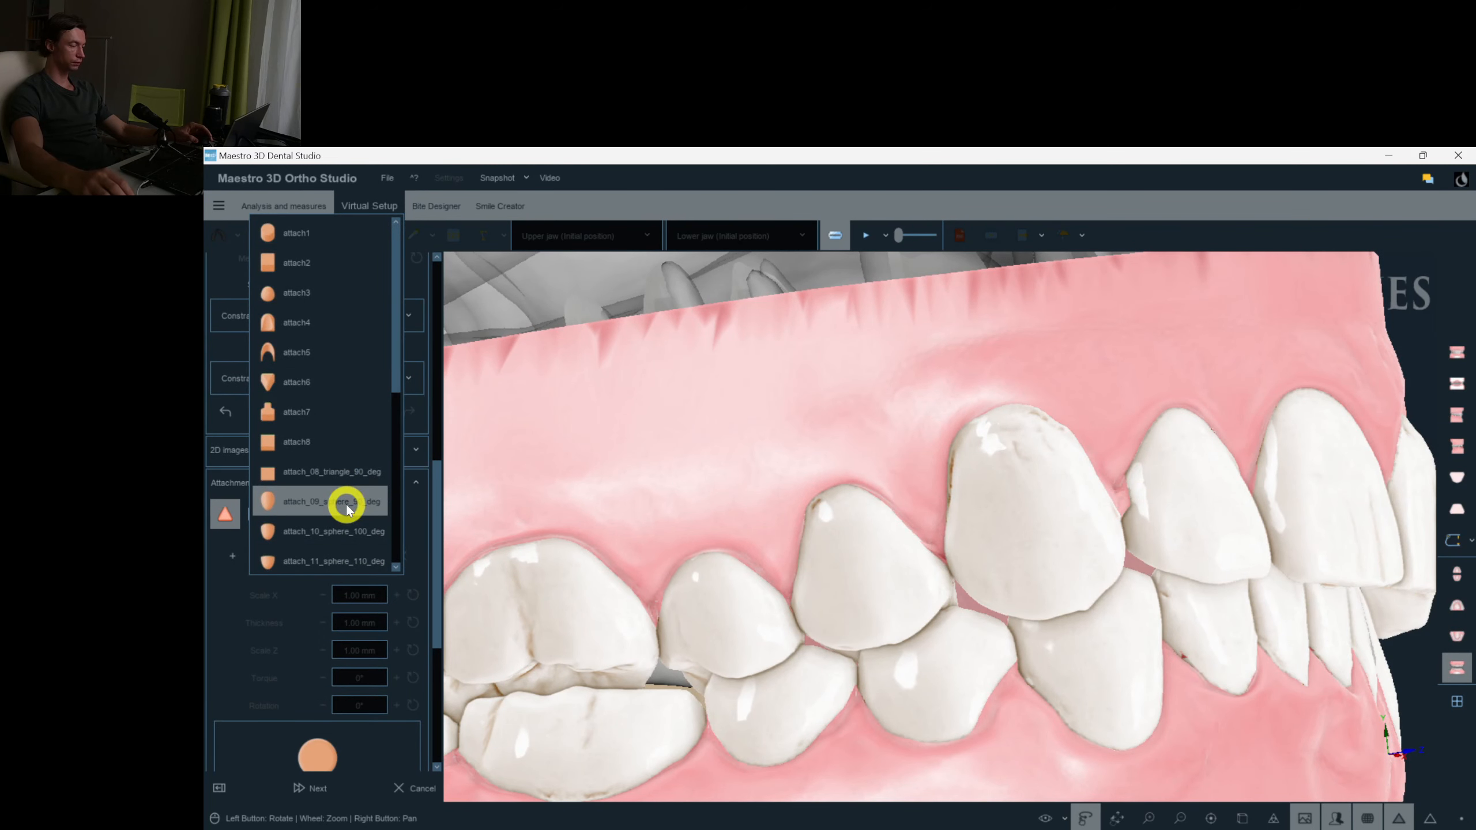
click(306, 507)
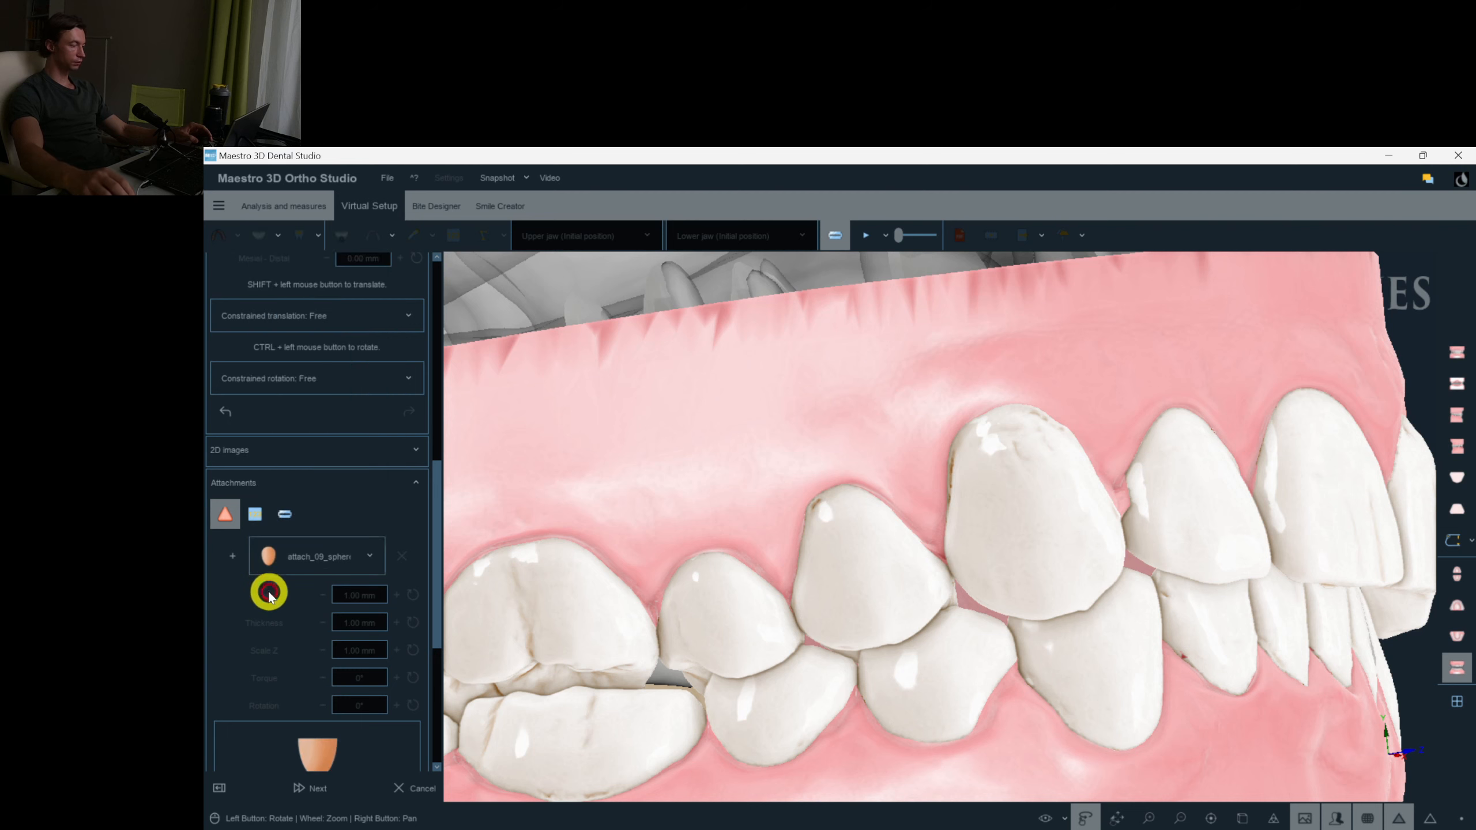
click(234, 558)
click(1026, 582)
Size the attachment on tooth 44 to about 3.5 mm by 1.93 mm, set its torque to -15° and centre it on the crown.
drag(1108, 637, 942, 443)
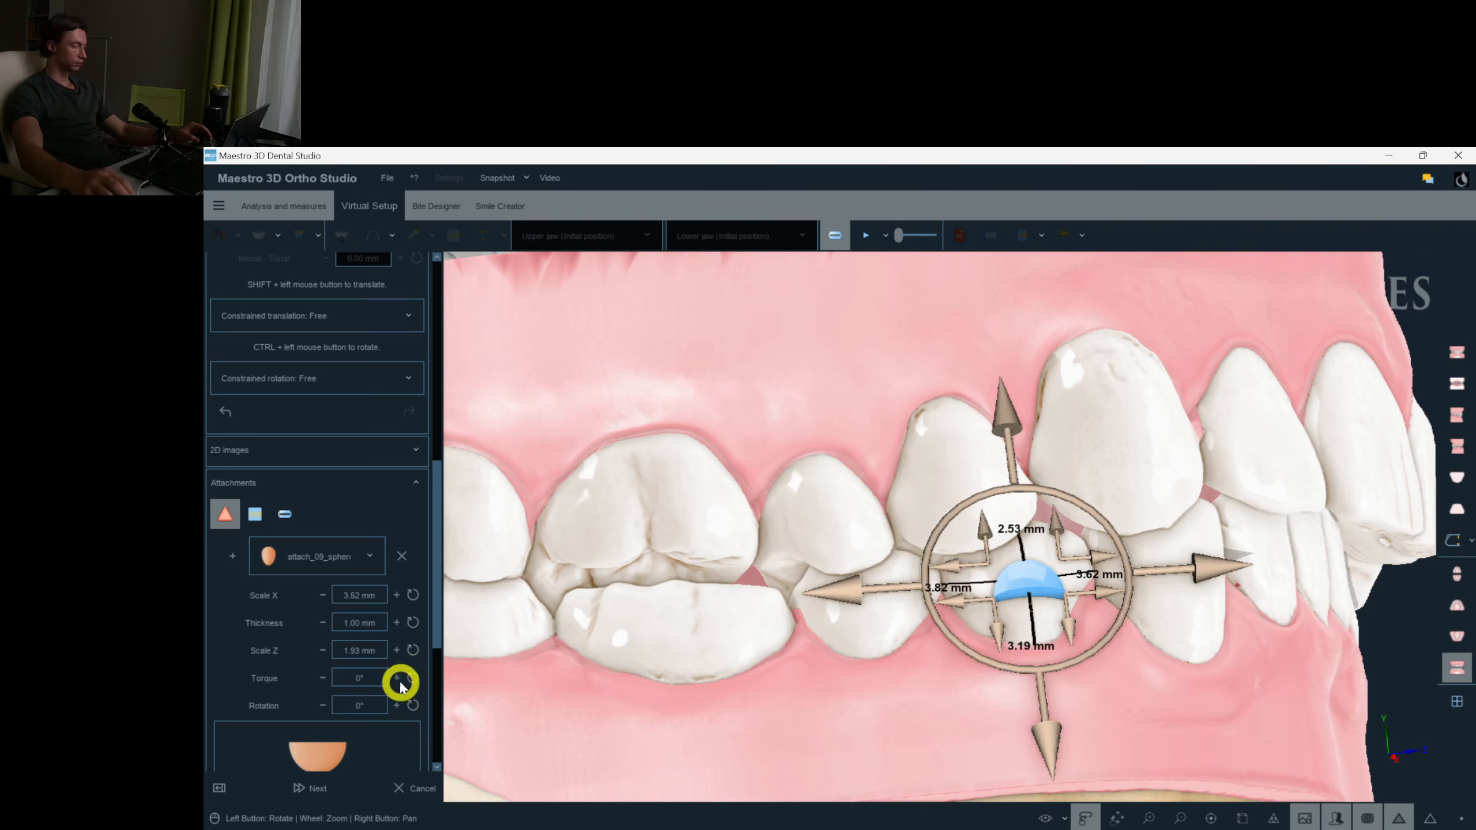
click(325, 679)
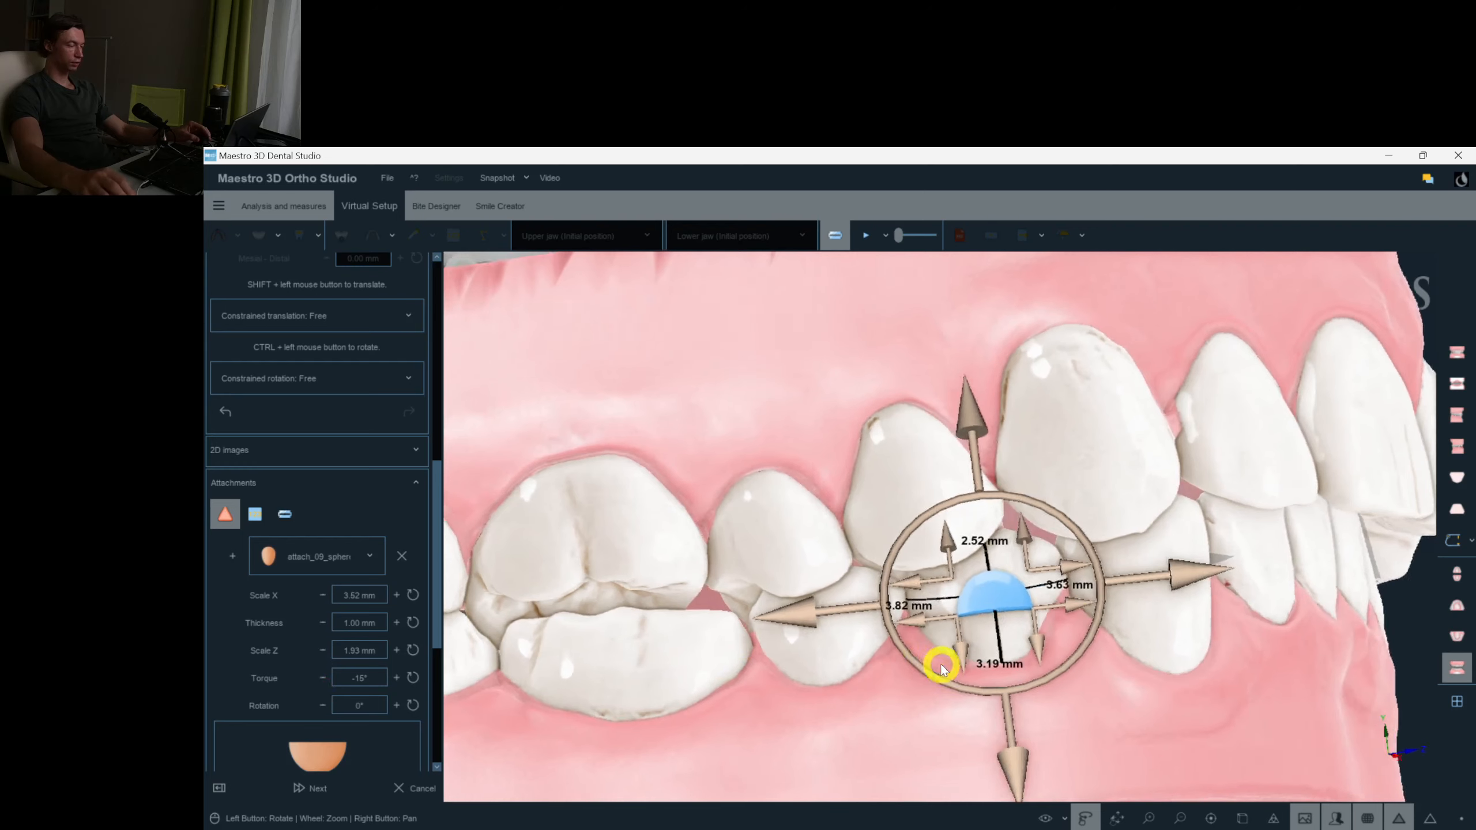
drag(1198, 586, 995, 602)
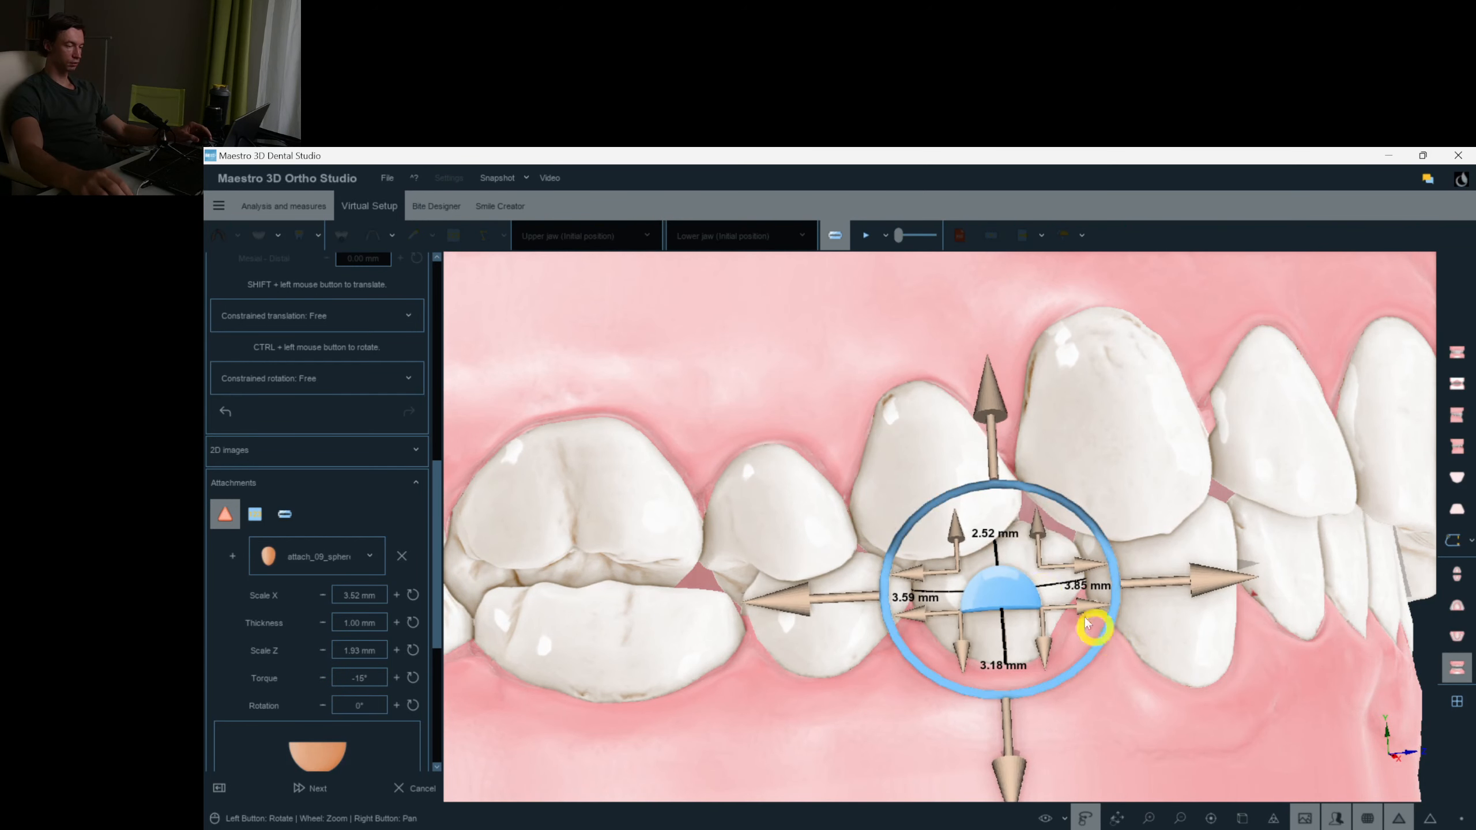
Paste the attachment onto lower right premolar 45 and position it on the crown.
right_click(823, 608)
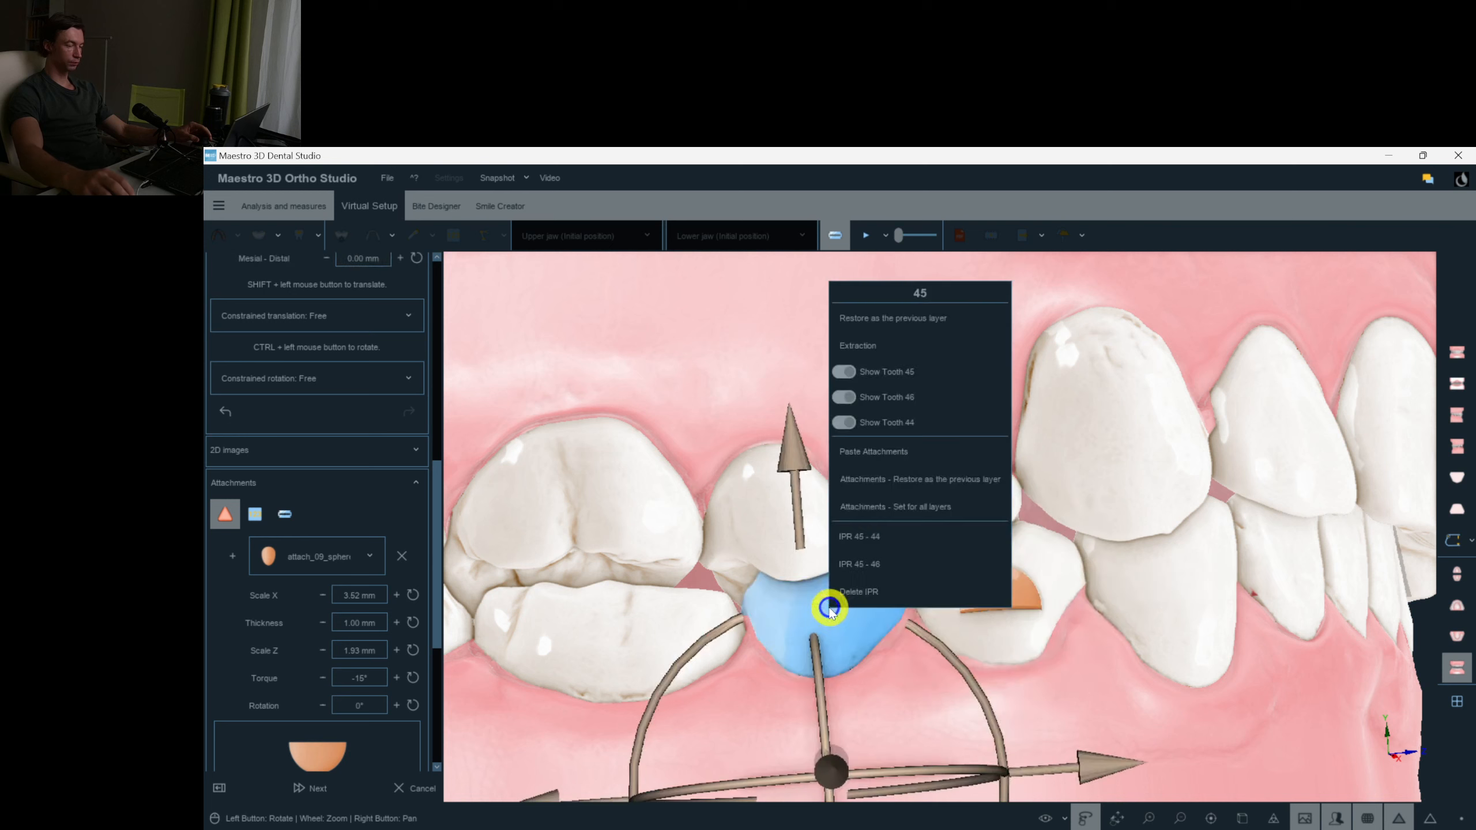
click(876, 452)
drag(938, 652, 727, 497)
drag(1101, 604, 899, 770)
click(916, 749)
Paste the attachment onto lower left premolar 34 and align it on the crown.
scroll(916, 749, down, 5)
drag(1261, 602, 919, 626)
right_click(920, 626)
click(978, 490)
scroll(1022, 666, up, 5)
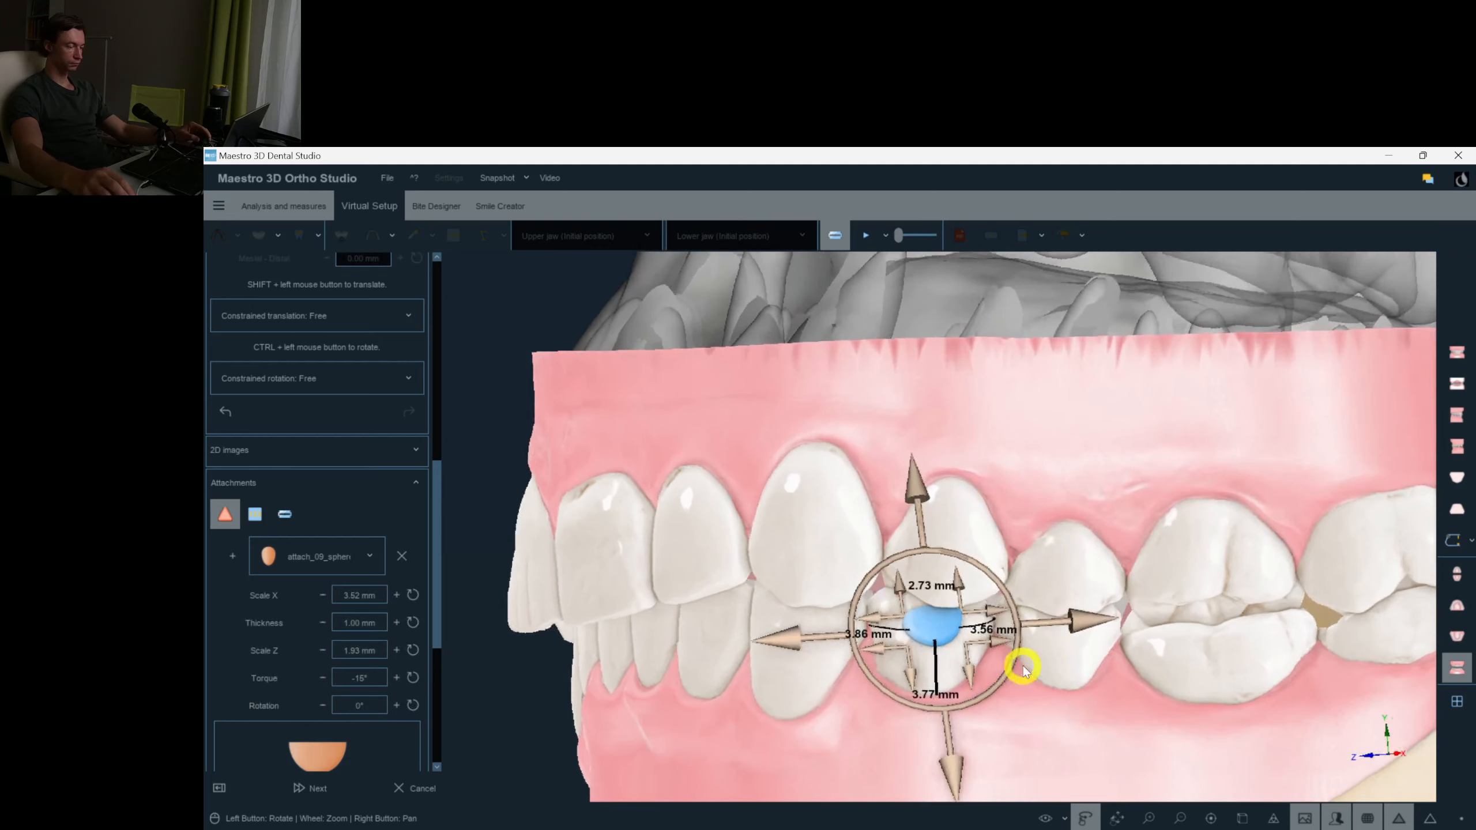
drag(843, 574, 846, 567)
drag(865, 540, 920, 486)
Paste the attachment onto lower left premolar 35 and shift it to align with the crown.
right_click(1061, 620)
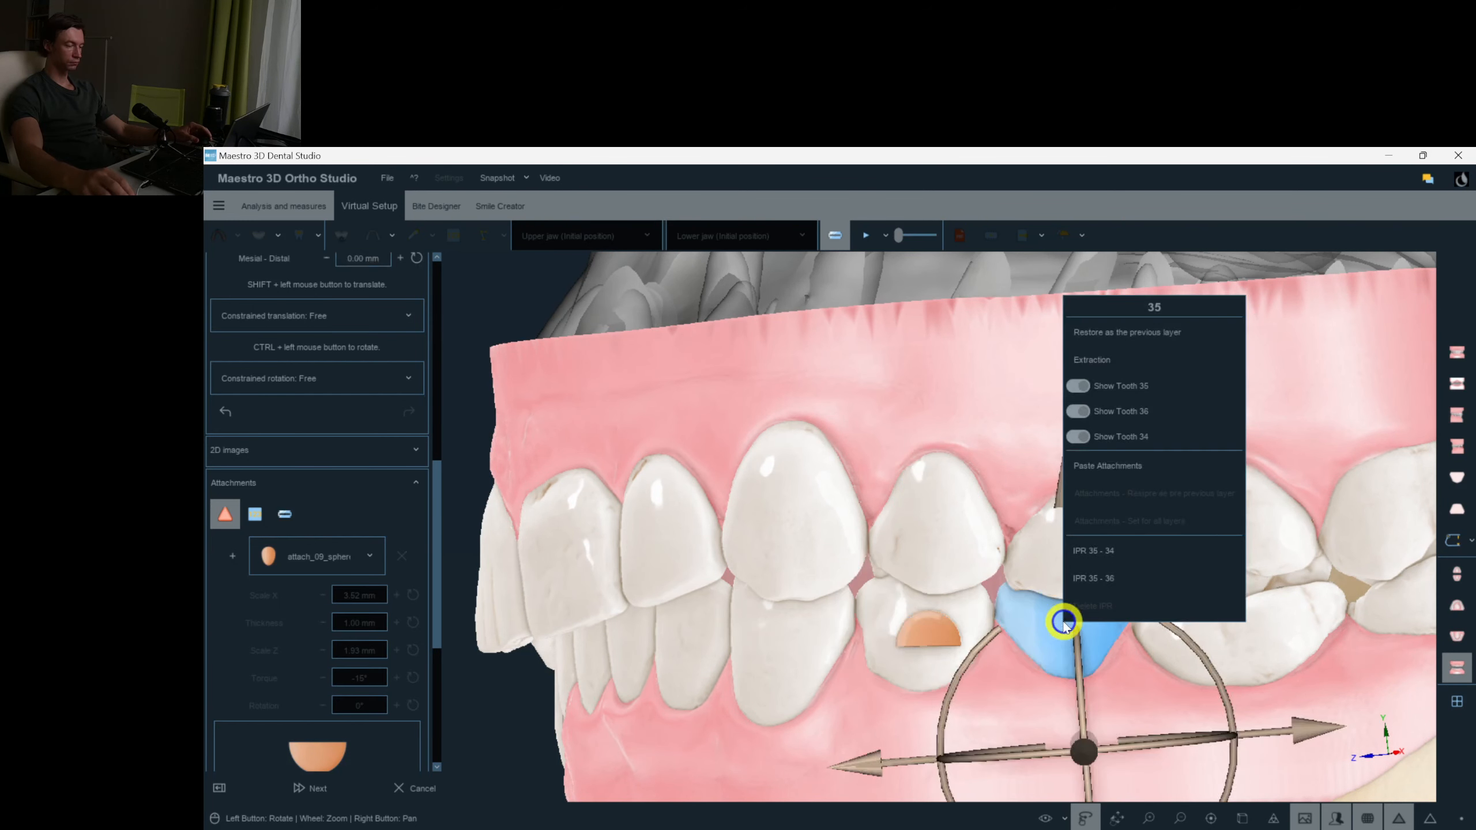
click(1095, 476)
drag(1025, 686, 938, 524)
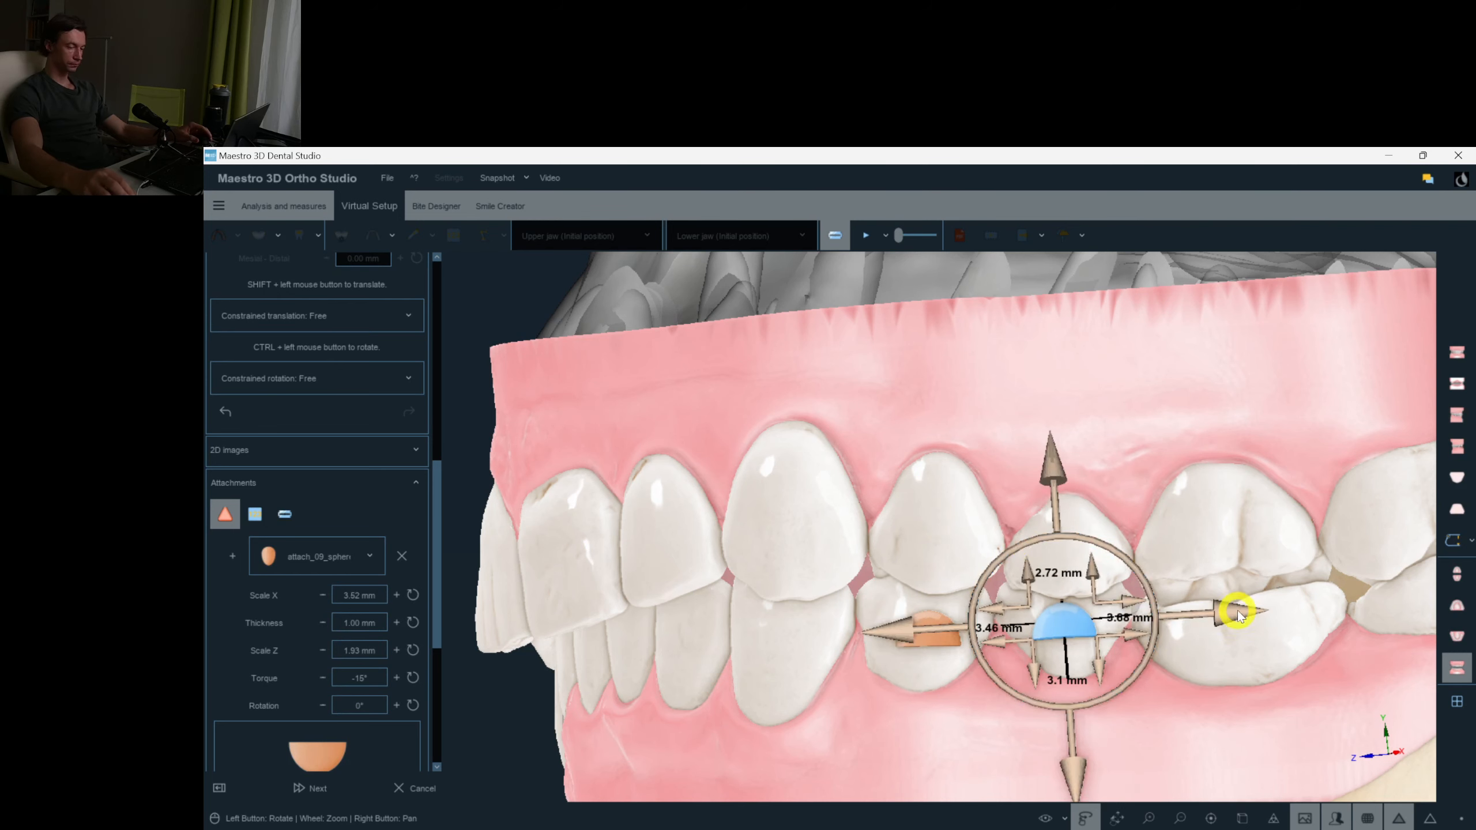
drag(1250, 614, 1258, 613)
drag(1071, 480, 1073, 488)
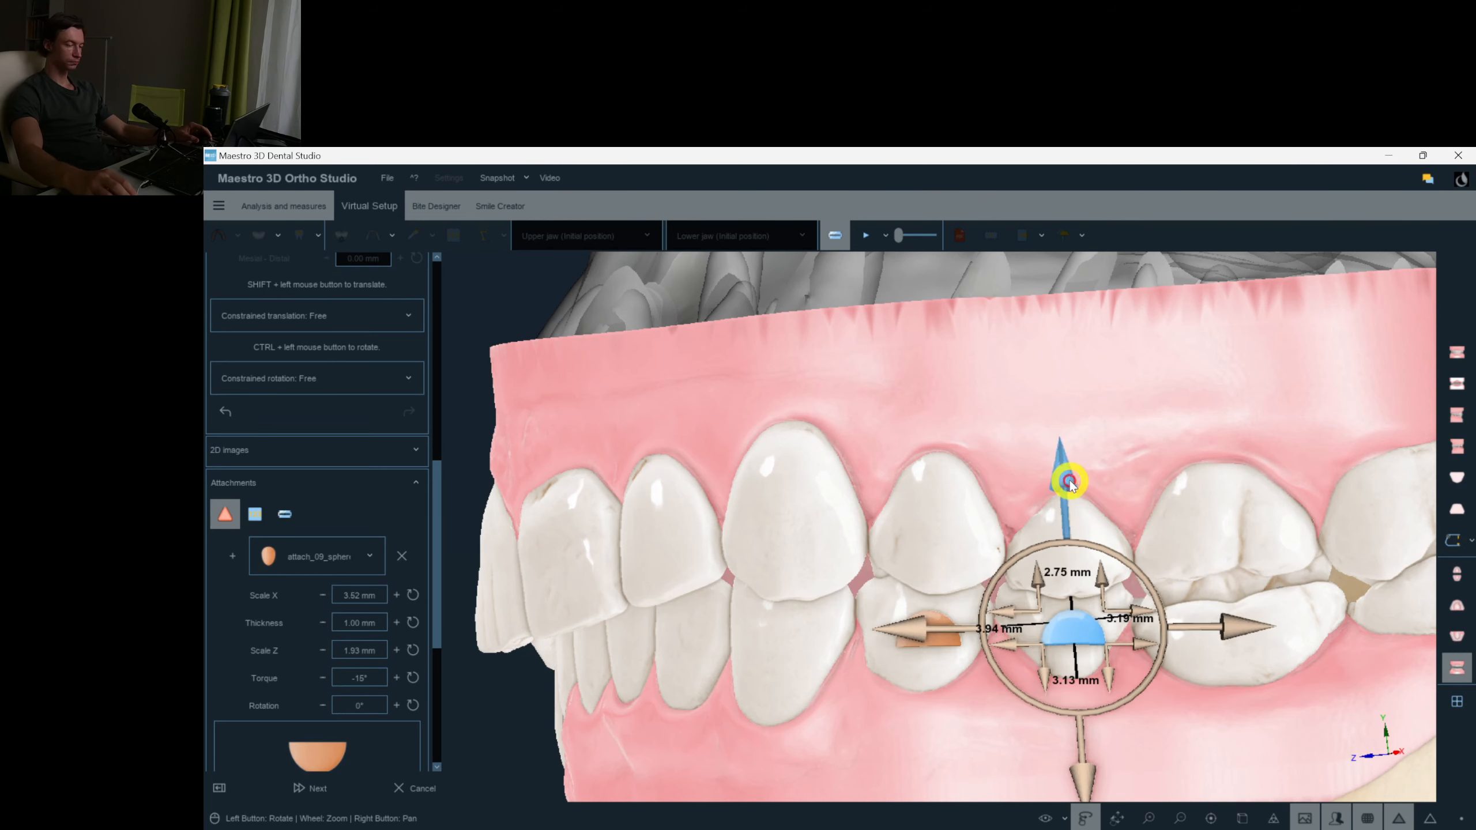
drag(1077, 410, 956, 473)
right_drag(956, 473, 816, 412)
Add an attach3 attachment to the mesial half of lower left first molar 36.
click(311, 555)
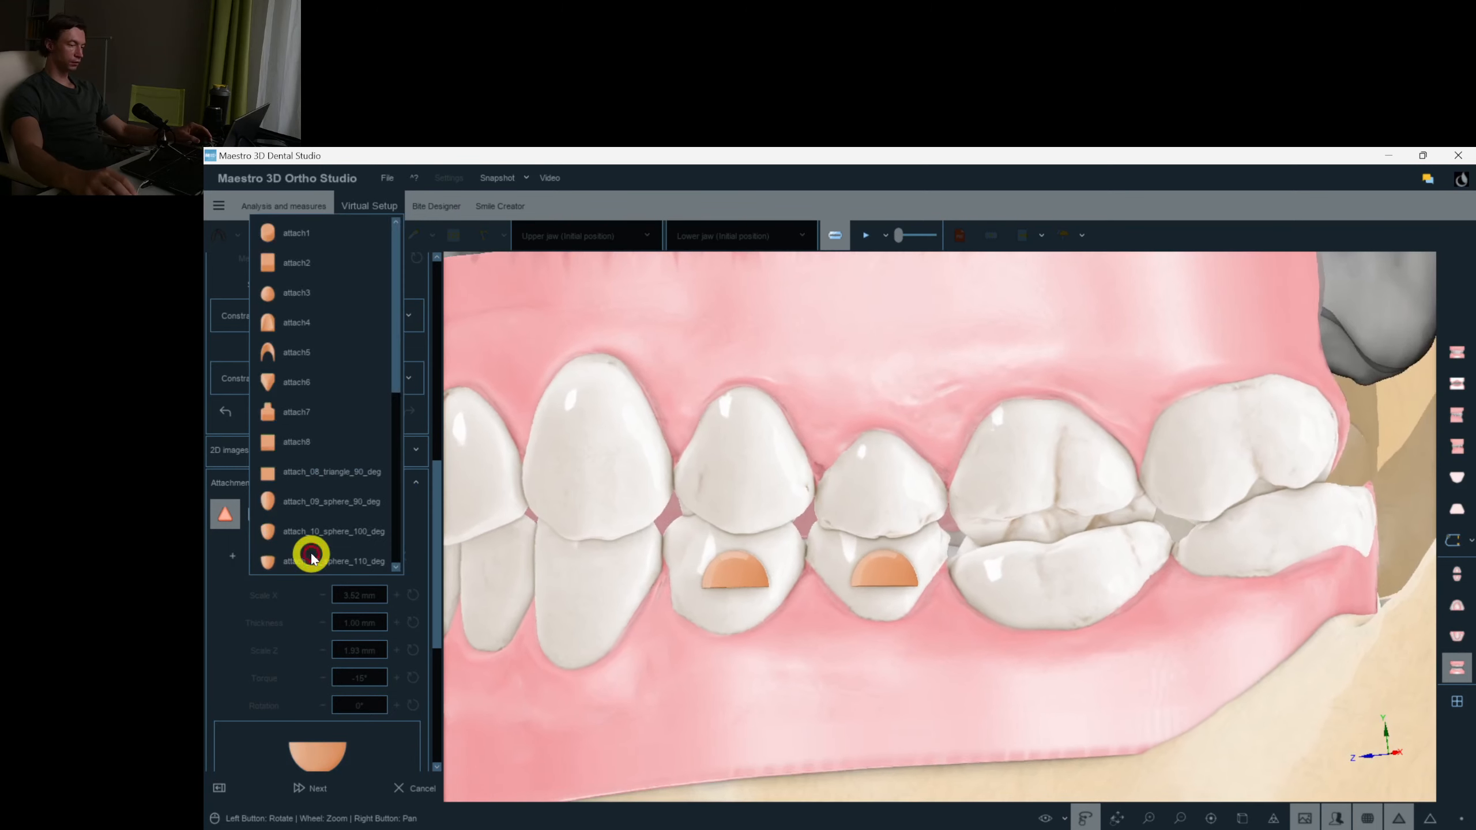
click(656, 739)
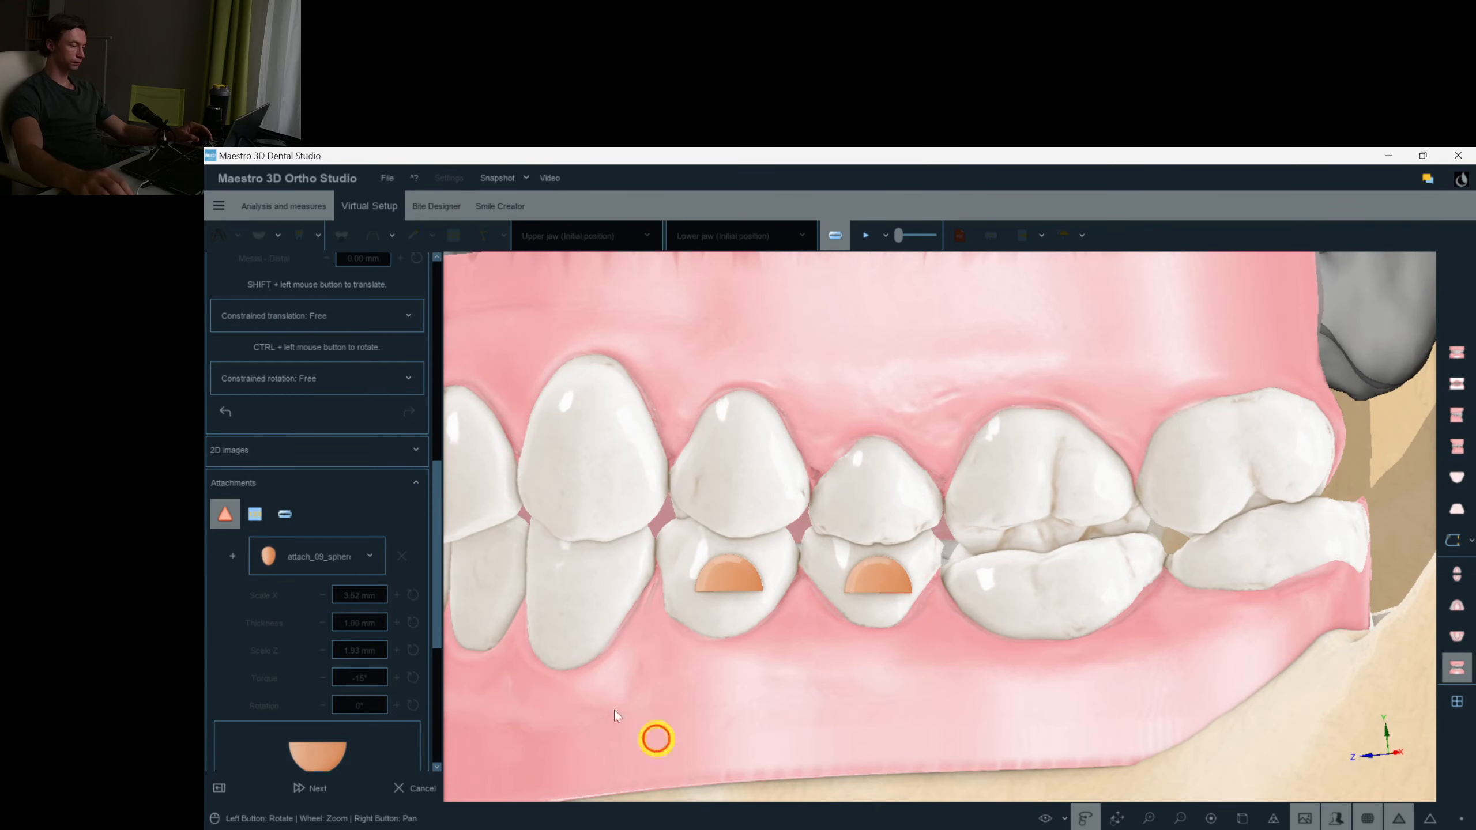
click(318, 553)
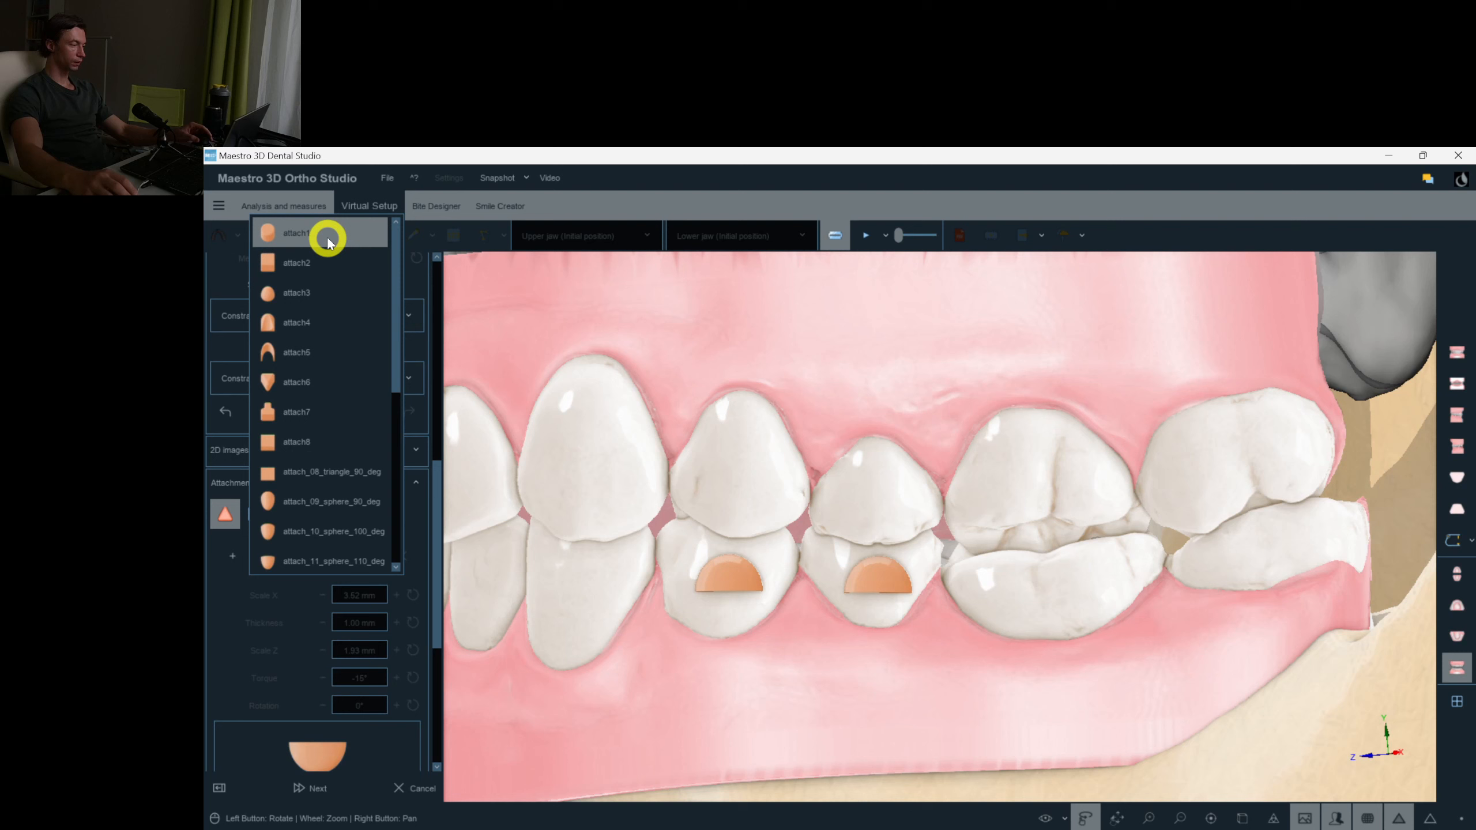
click(333, 293)
click(232, 558)
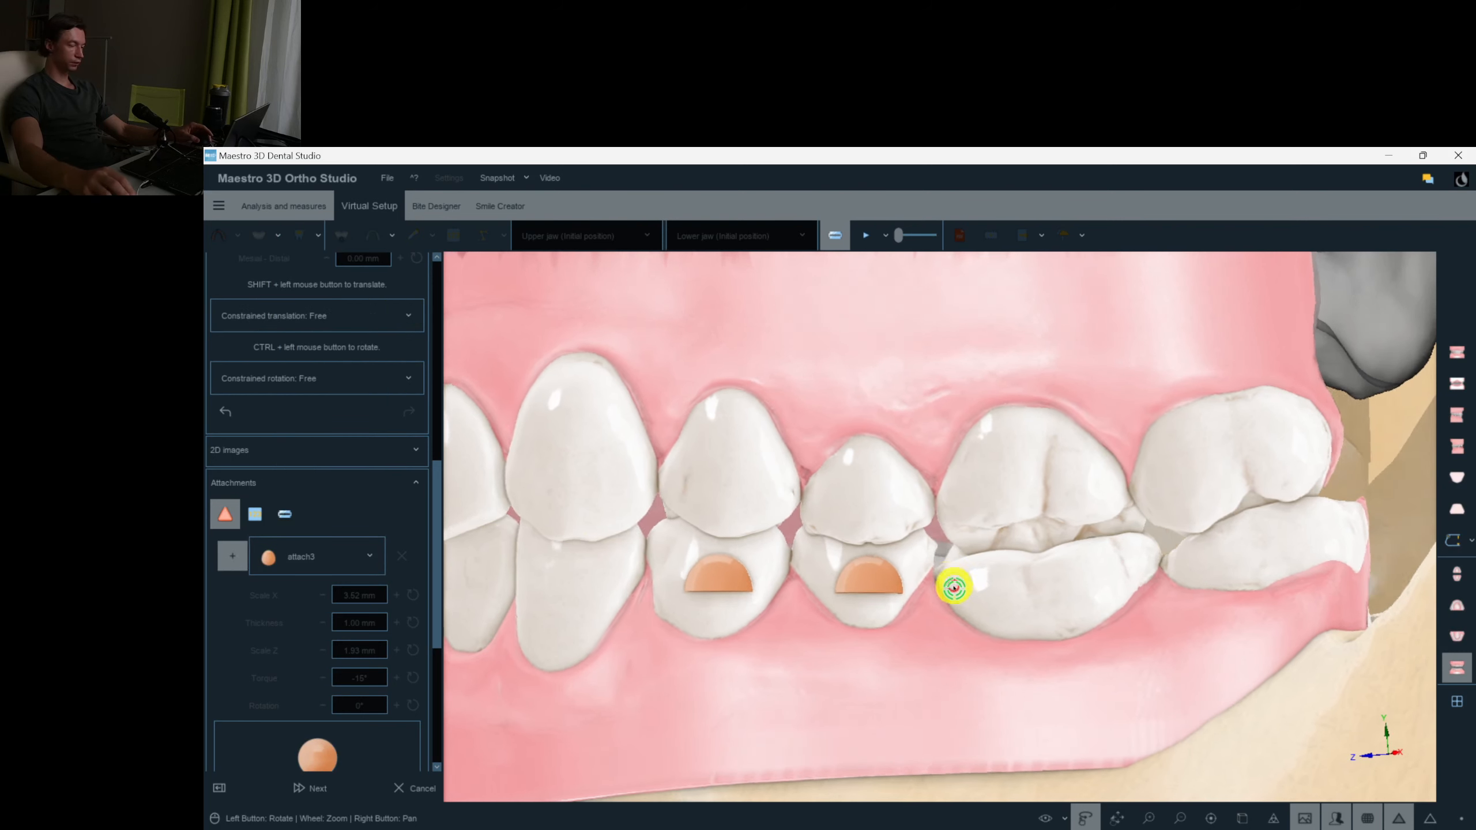
click(1006, 587)
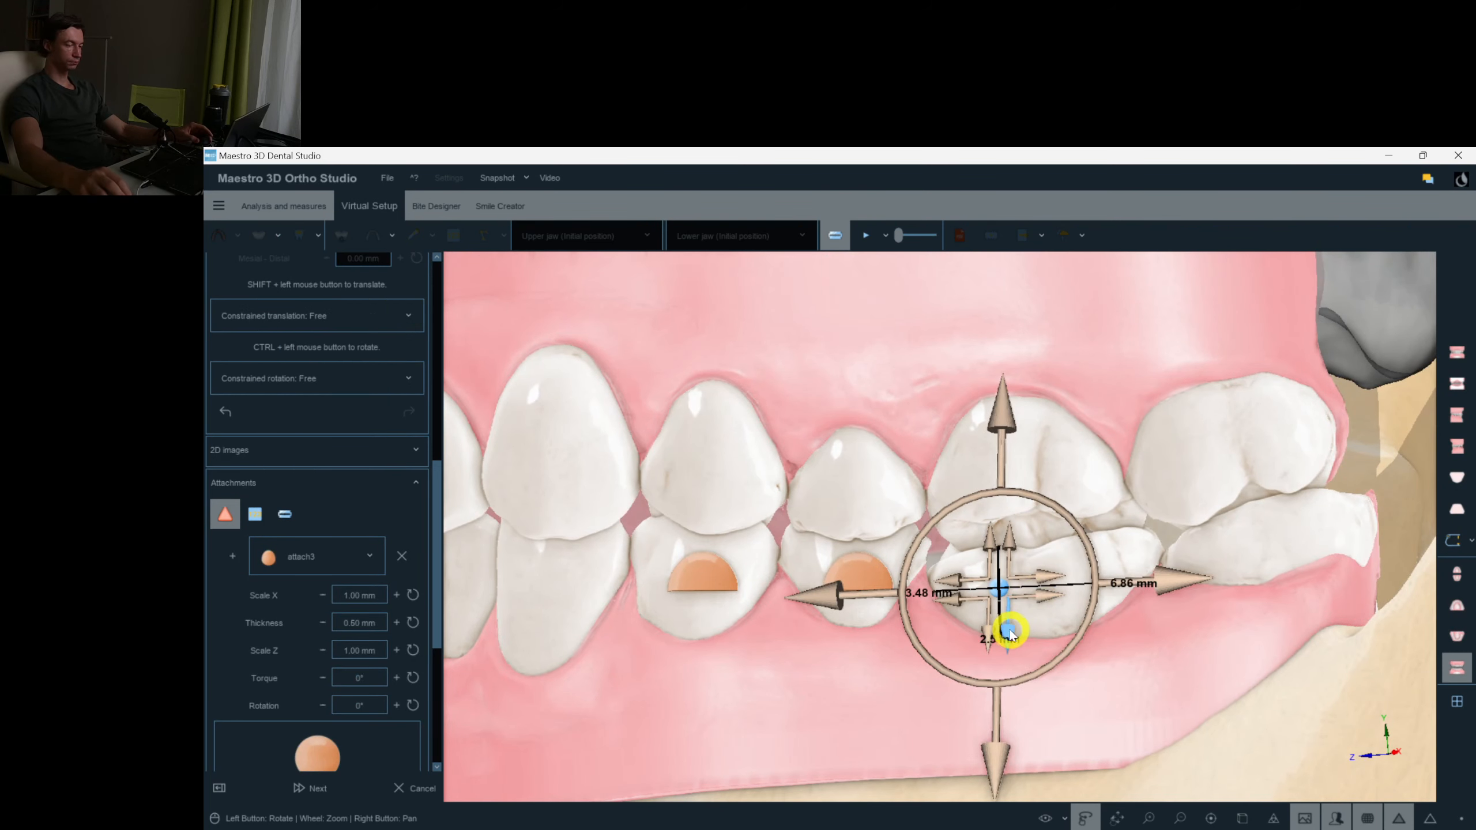
Tilt the attachment on tooth 36, size it to about 1.46 mm by 3.6 mm with 1 mm thickness, and copy it.
drag(1063, 649, 1016, 627)
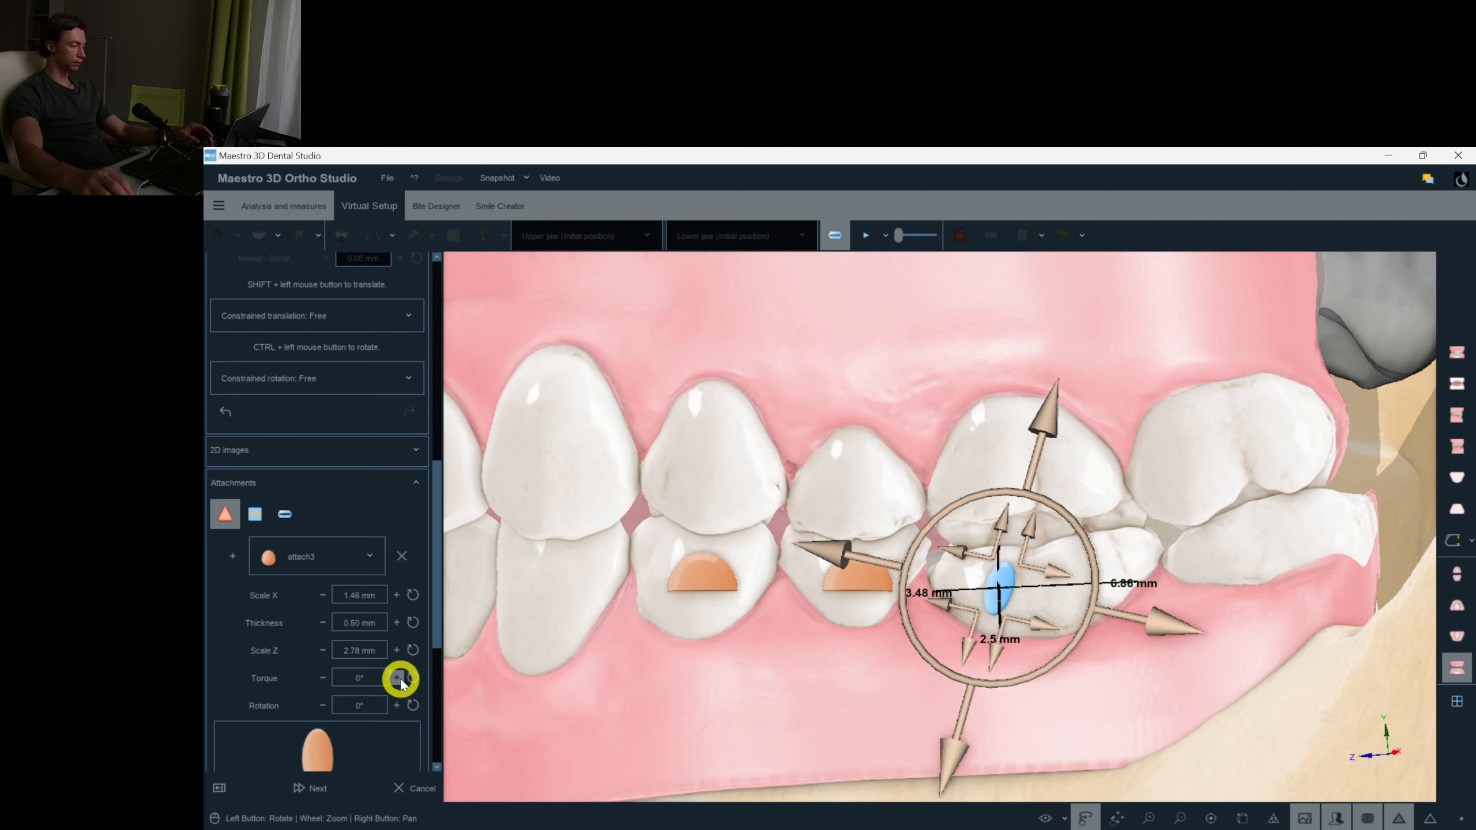
click(397, 623)
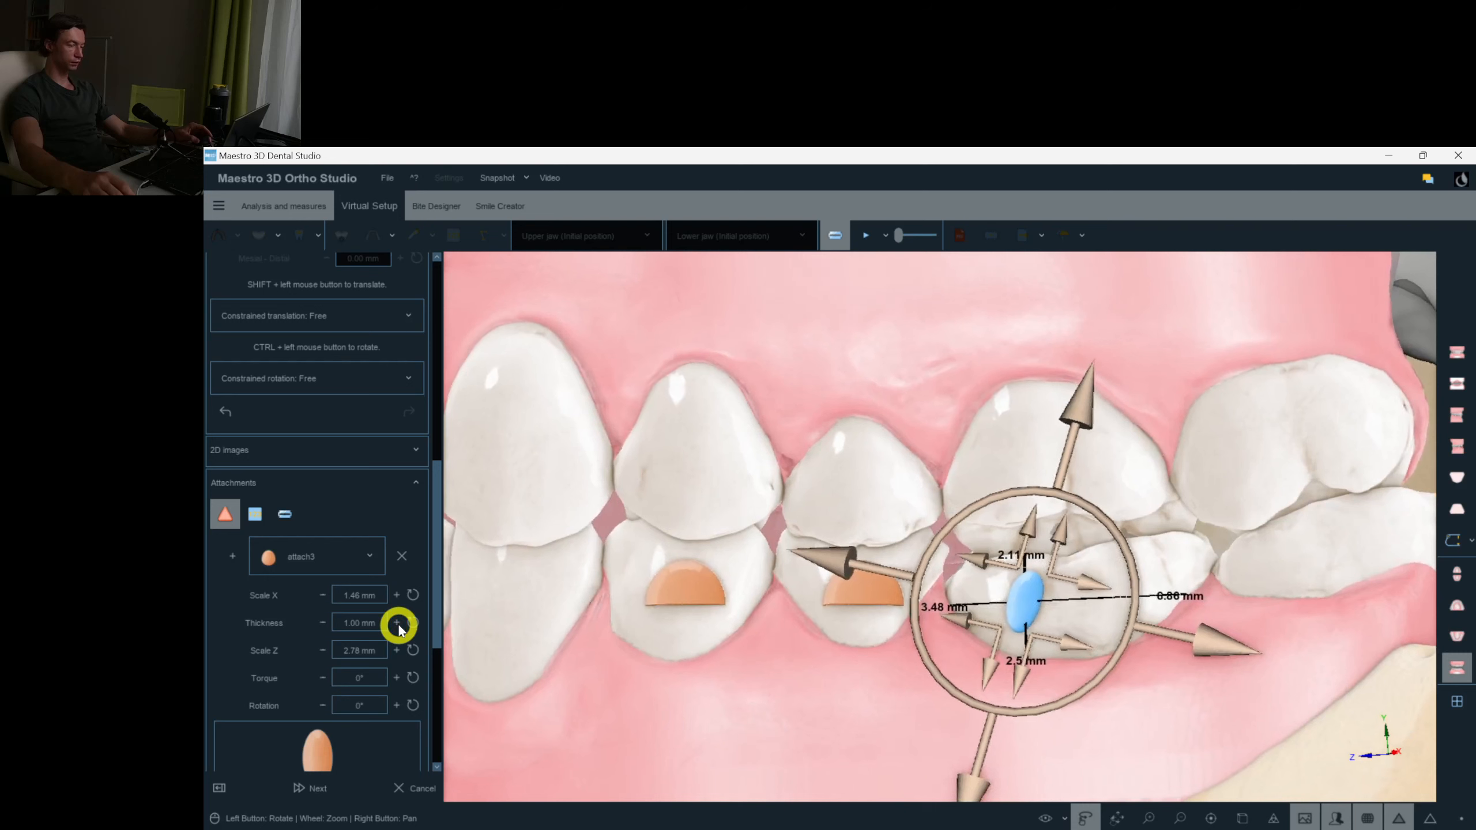
drag(1029, 695, 1032, 687)
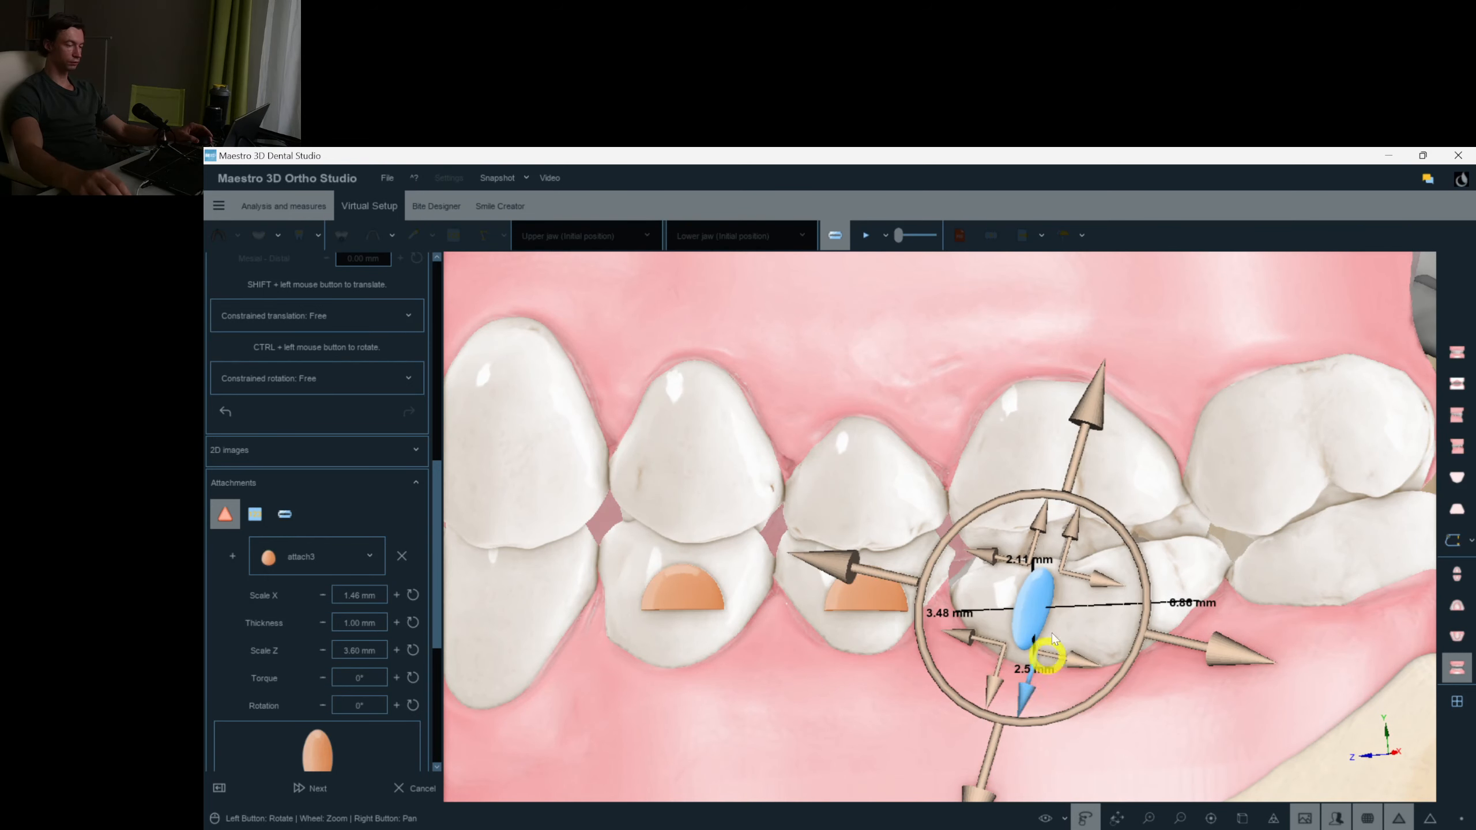
drag(1138, 664, 1113, 698)
drag(1082, 637, 1062, 598)
right_click(1062, 598)
click(1106, 517)
click(1189, 684)
drag(1043, 669, 1081, 659)
scroll(1081, 660, down, 4)
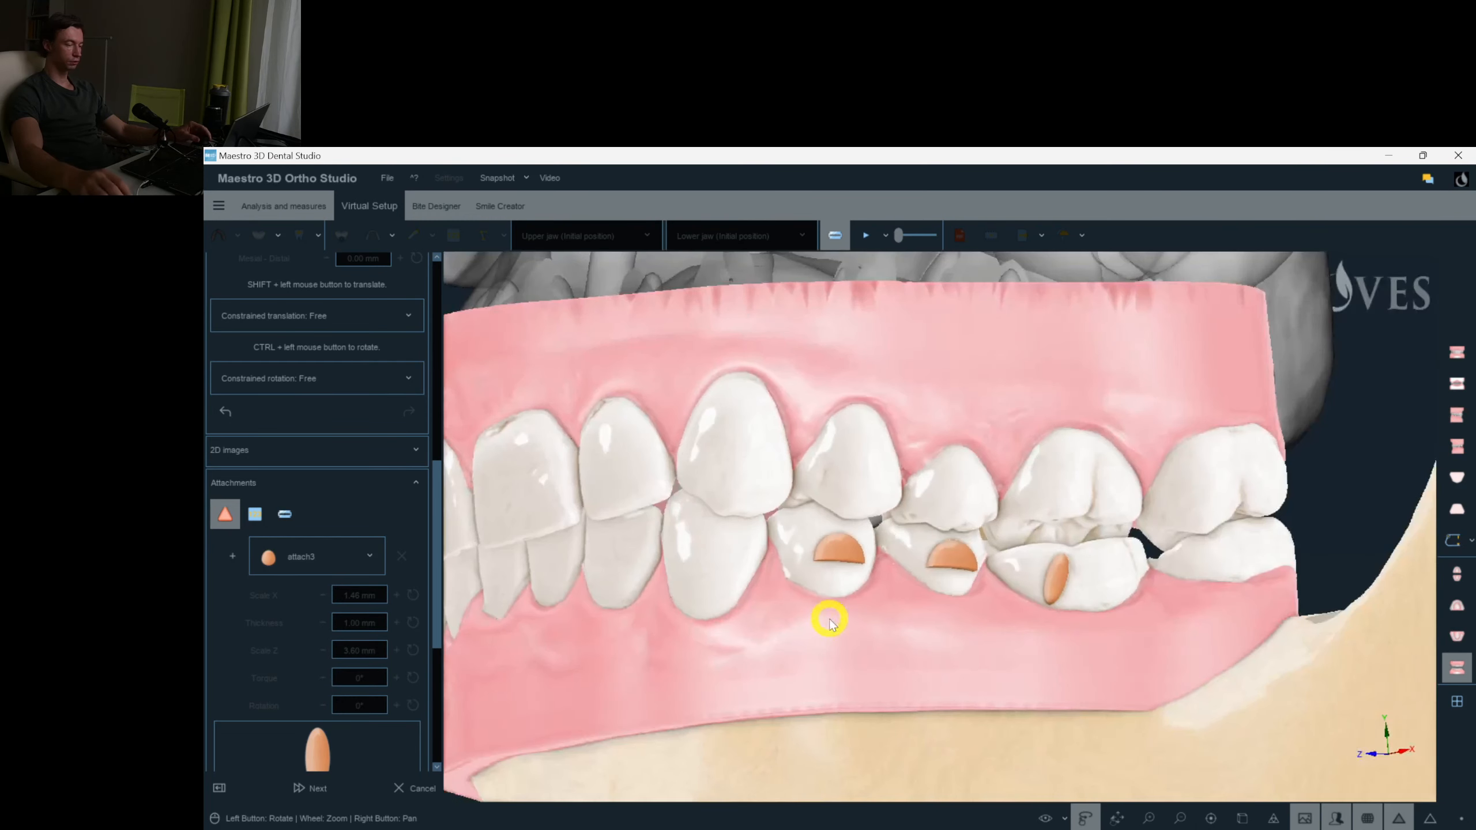
Shorten the oval attachment on lower left first molar 36 to about 3.38 mm.
drag(830, 619, 866, 617)
click(1074, 568)
scroll(1075, 568, up, 3)
click(1294, 589)
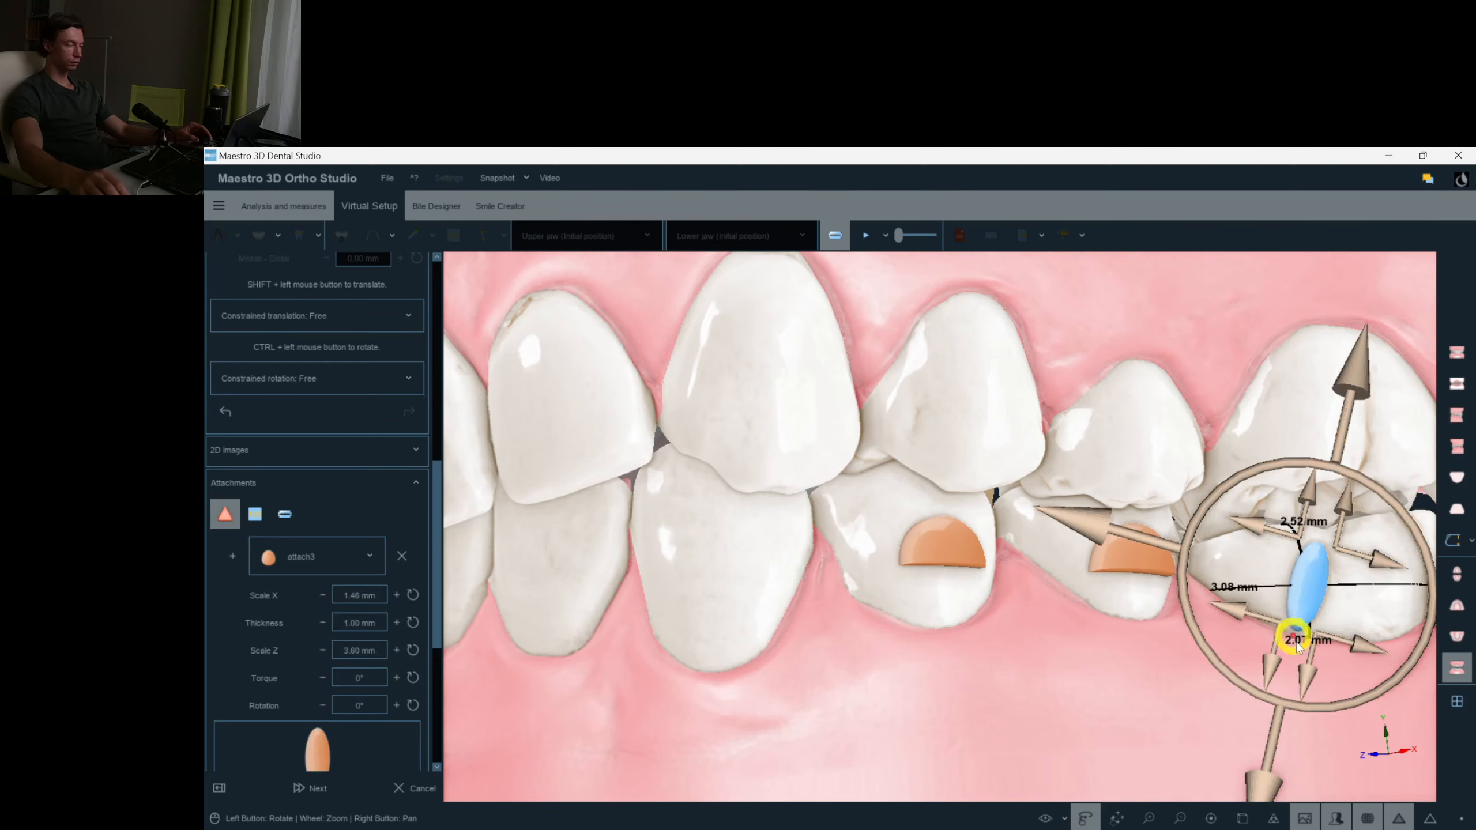
click(1286, 721)
scroll(873, 639, down, 2)
Paste the oval attachment onto lower right first molar 46 and shorten it to about 3.21 mm.
drag(872, 639, 1186, 587)
drag(831, 511, 987, 498)
drag(866, 496, 889, 505)
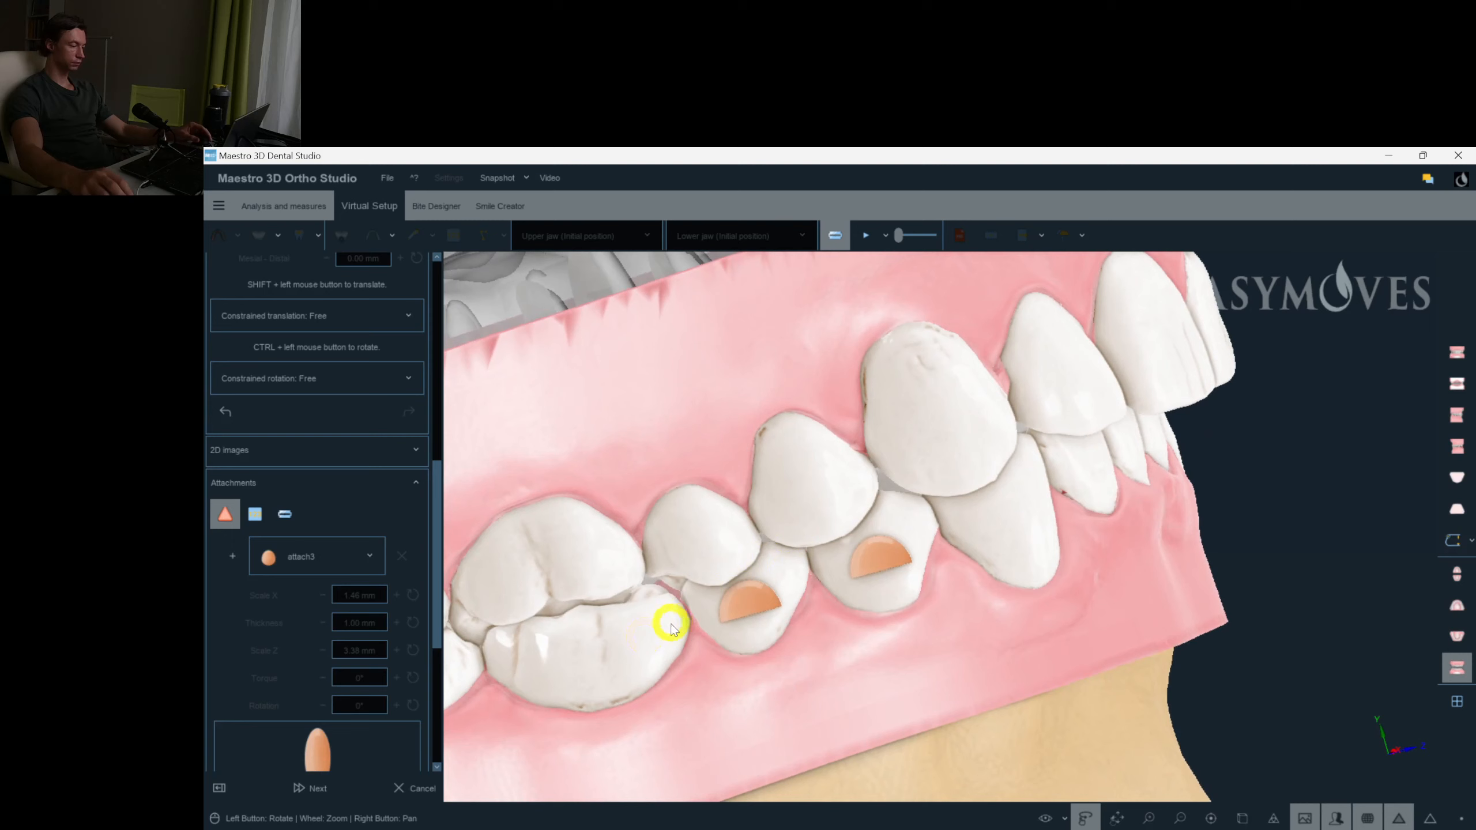
right_click(641, 635)
click(695, 485)
drag(760, 672, 716, 627)
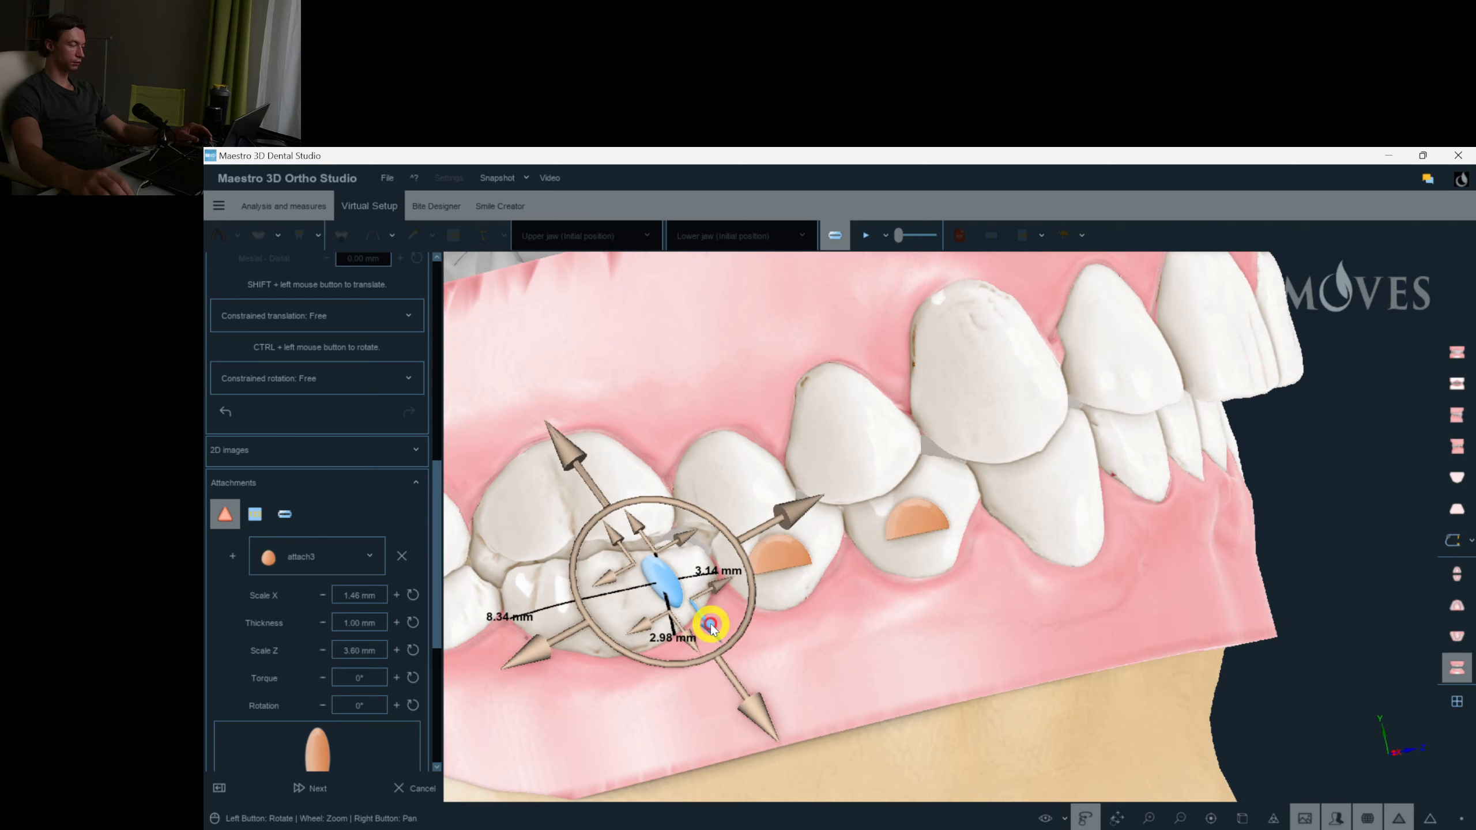
drag(760, 721, 843, 678)
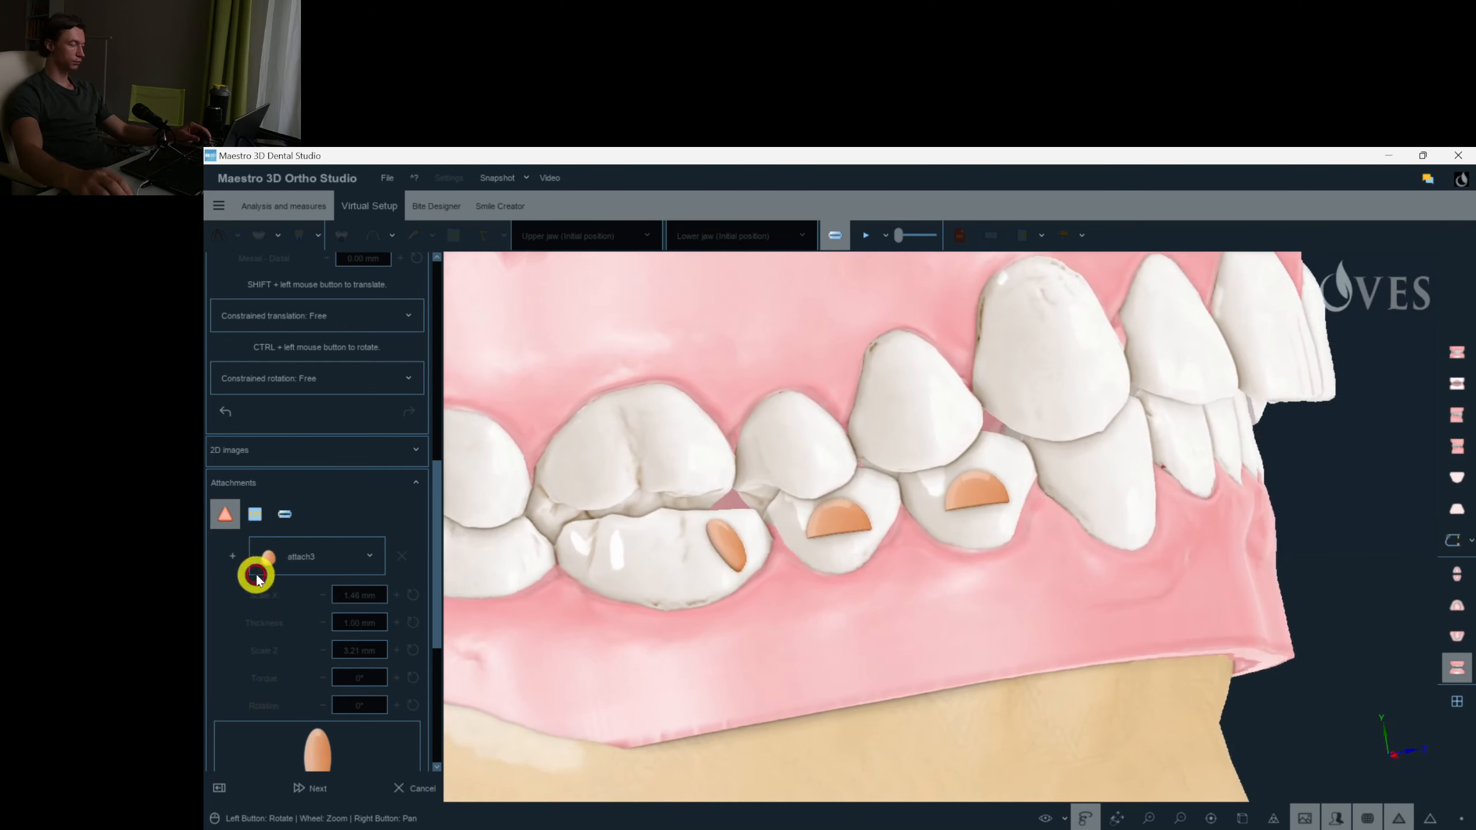
Add an attach1 attachment to the distal half of lower right first molar 46.
click(302, 567)
click(319, 232)
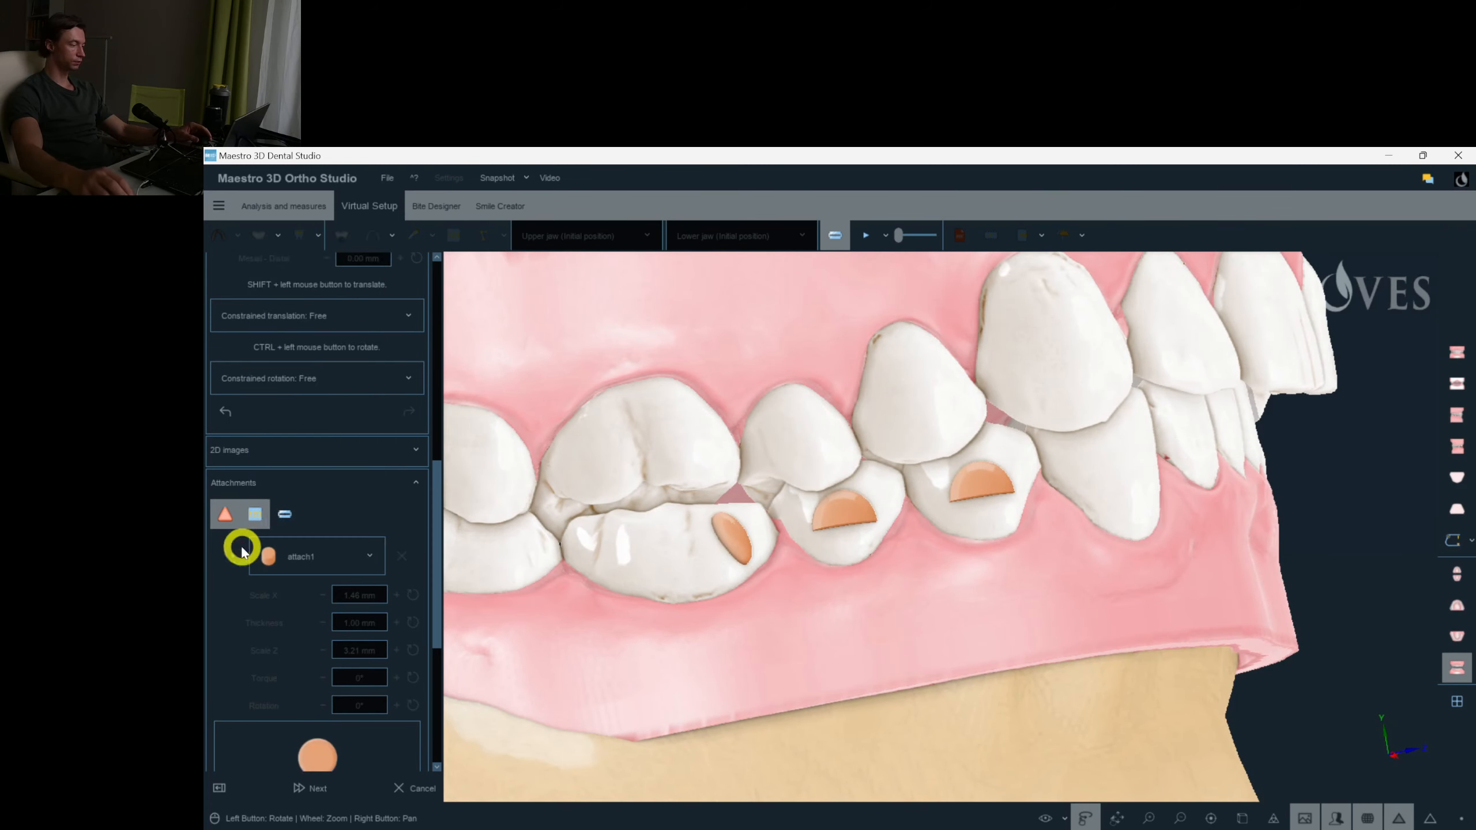
scroll(646, 564, up, 3)
click(647, 564)
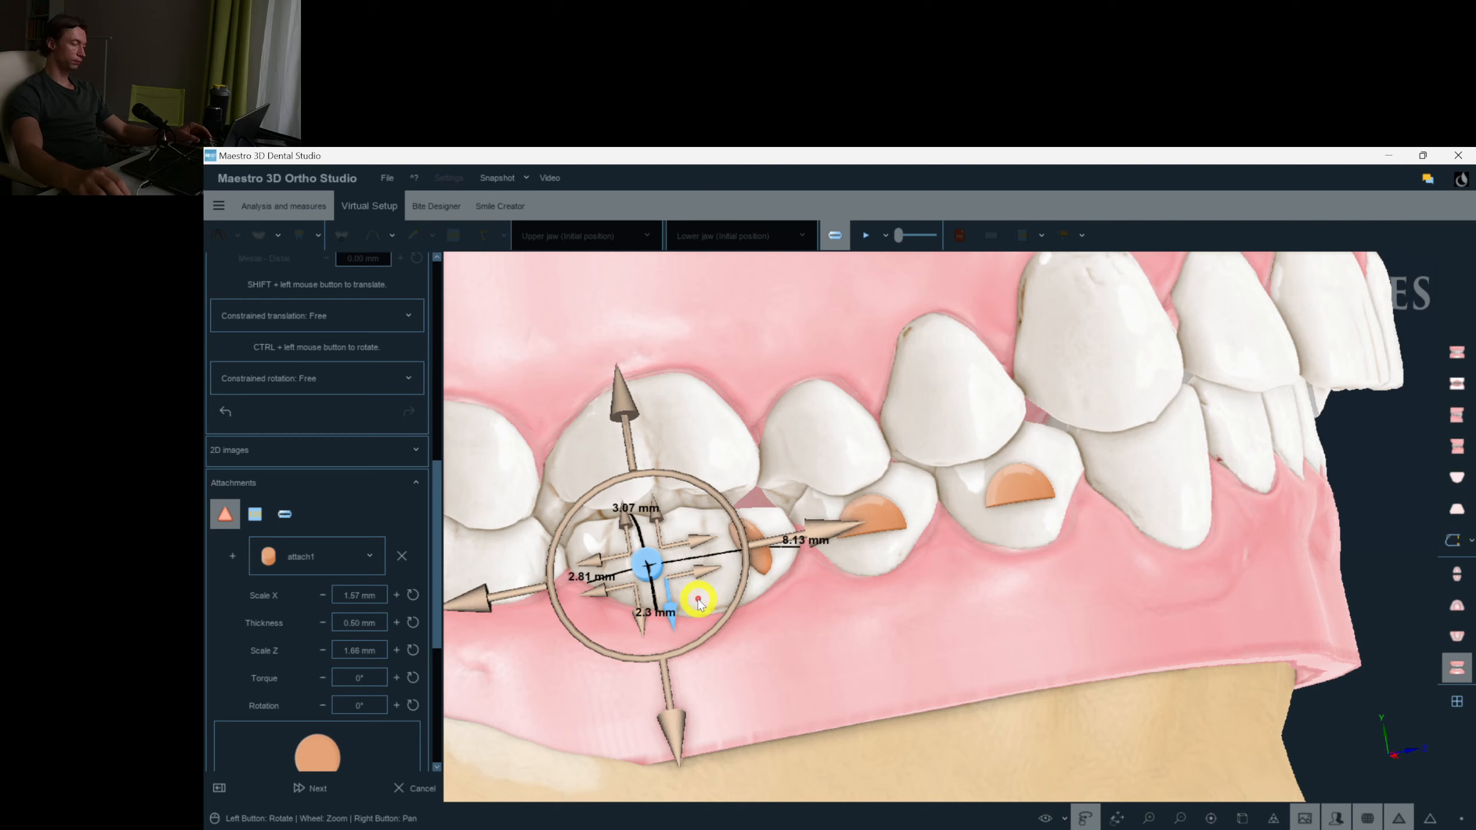
scroll(702, 605, up, 4)
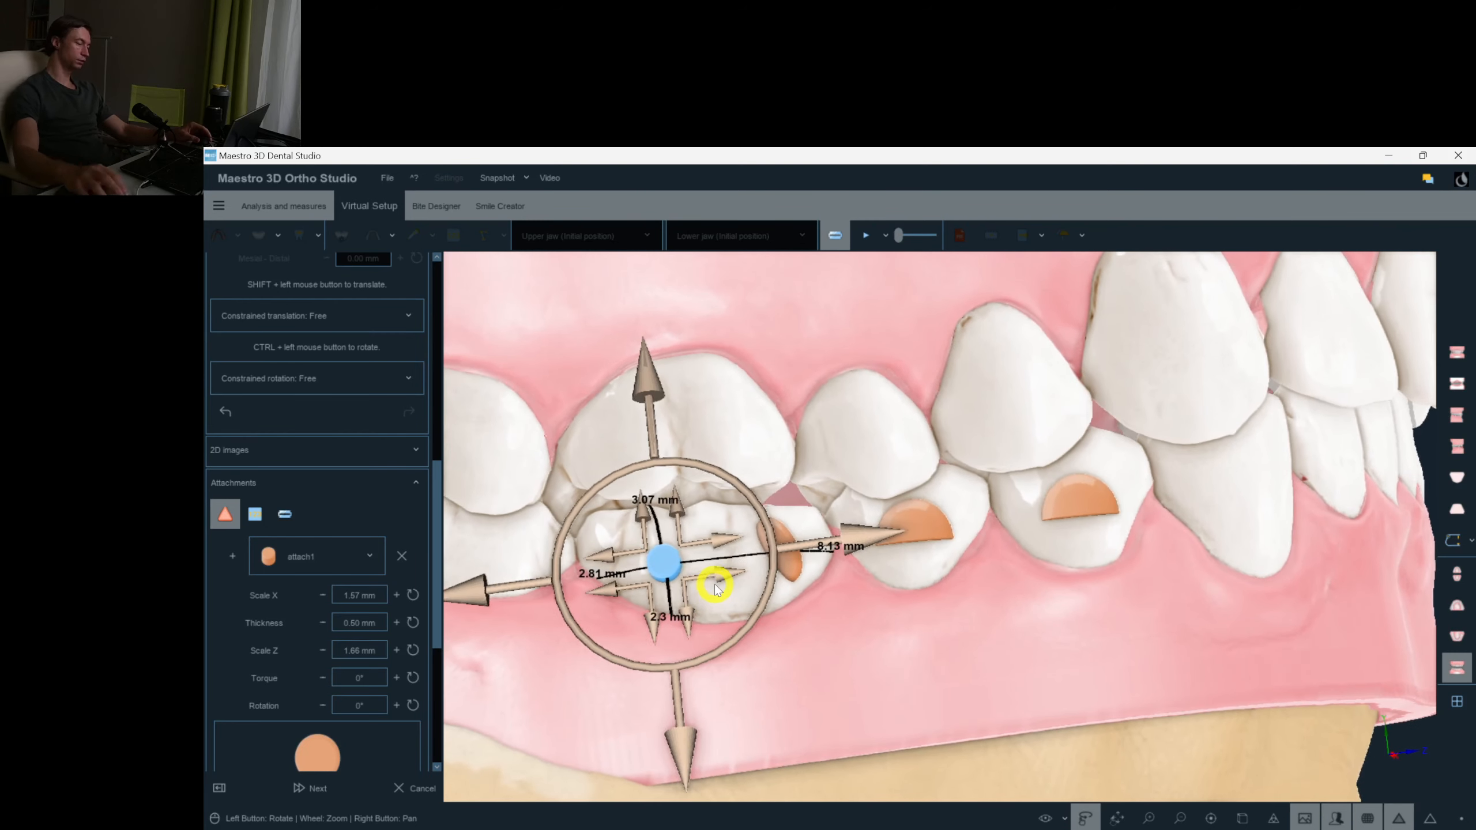
Widen the round attachment on tooth 46 to about 2.24 mm at the gum line, make it negative and copy it.
drag(684, 742, 679, 774)
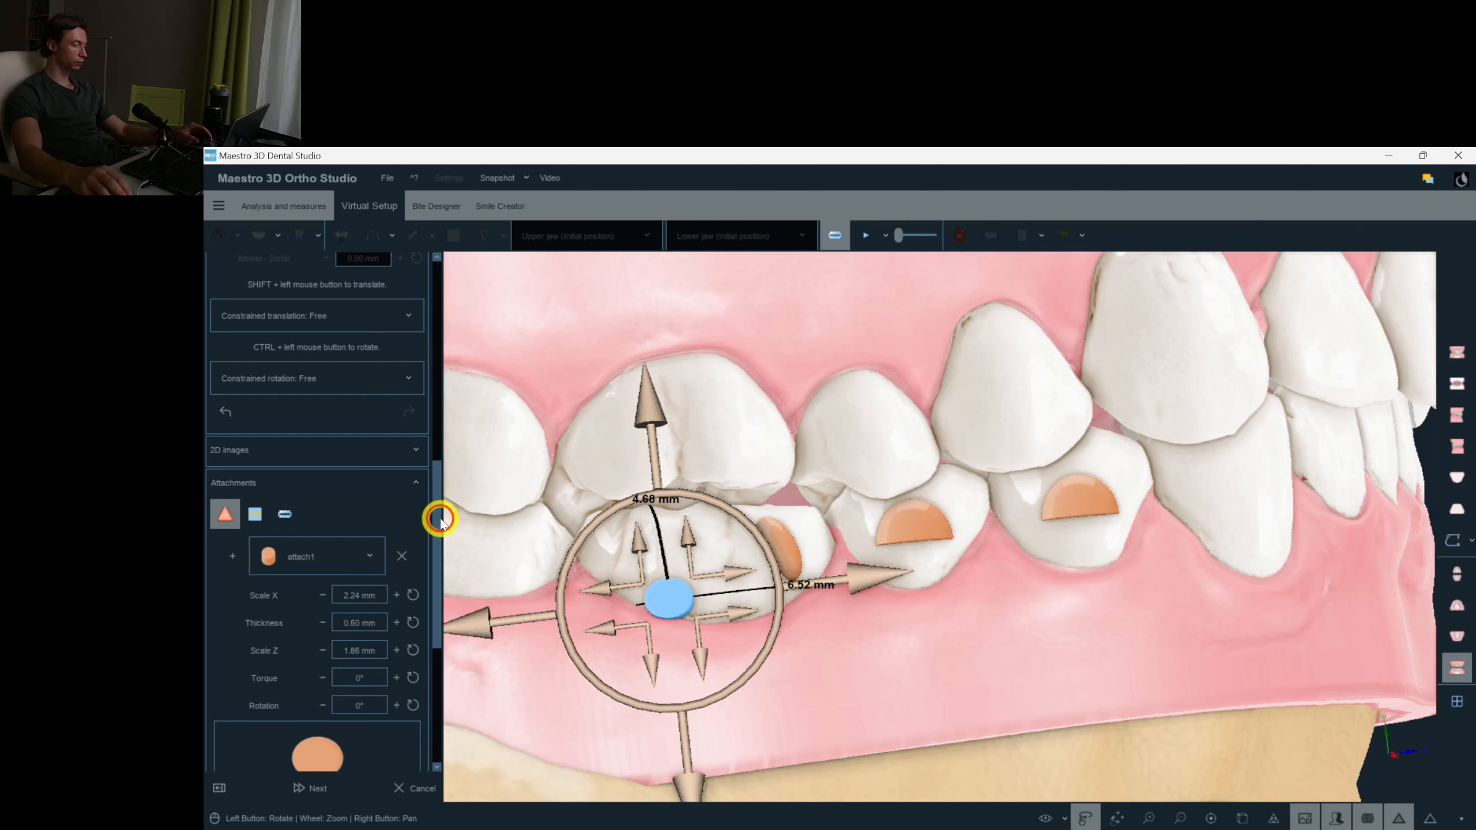
scroll(440, 521, down, 3)
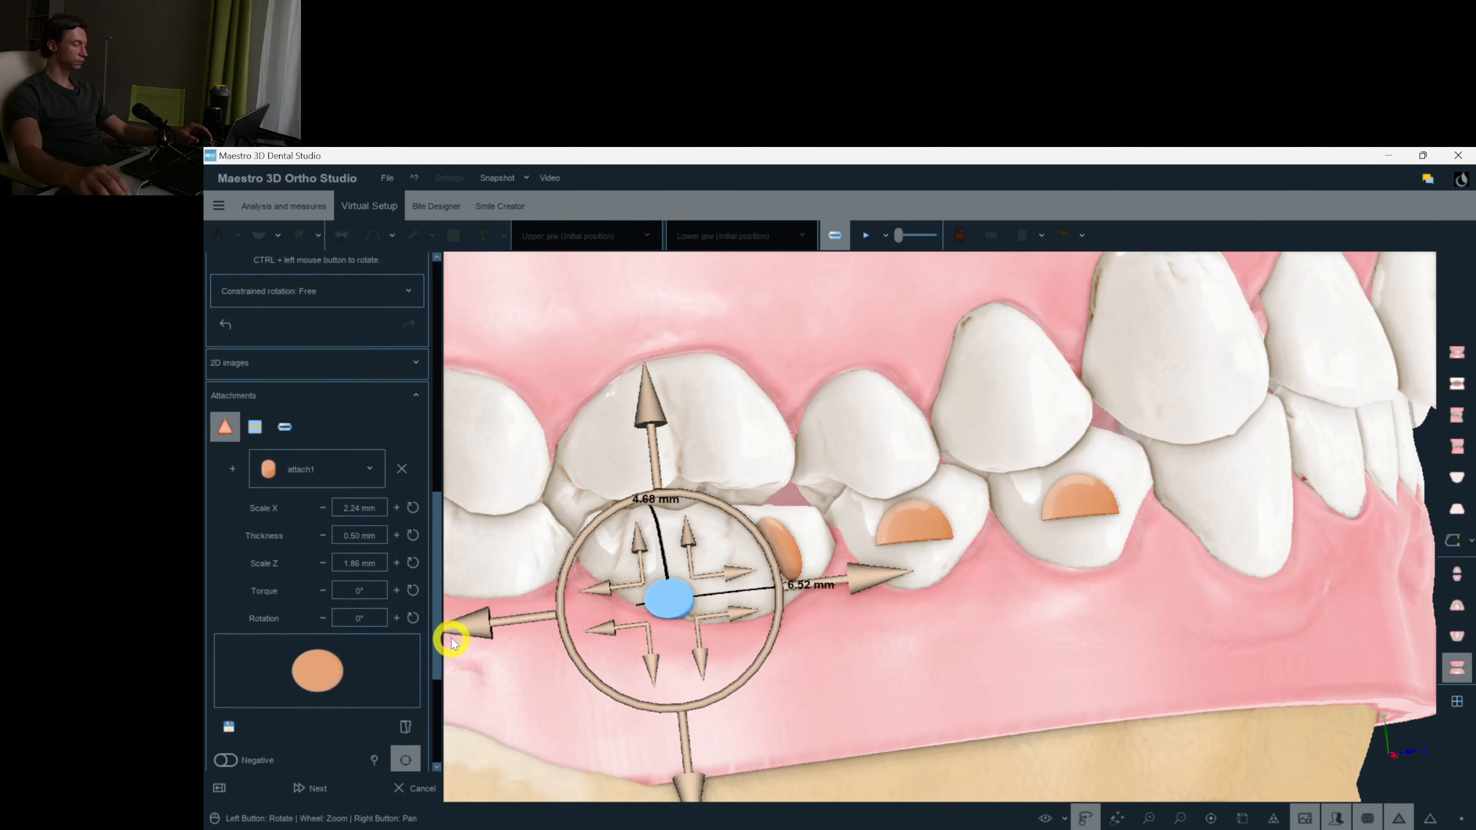
scroll(277, 684, down, 2)
right_click(670, 606)
click(724, 531)
click(863, 686)
Paste the negative round attachment onto lower left first molar 36 and lower it to the gum line.
scroll(1073, 585, down, 4)
drag(864, 686, 1136, 609)
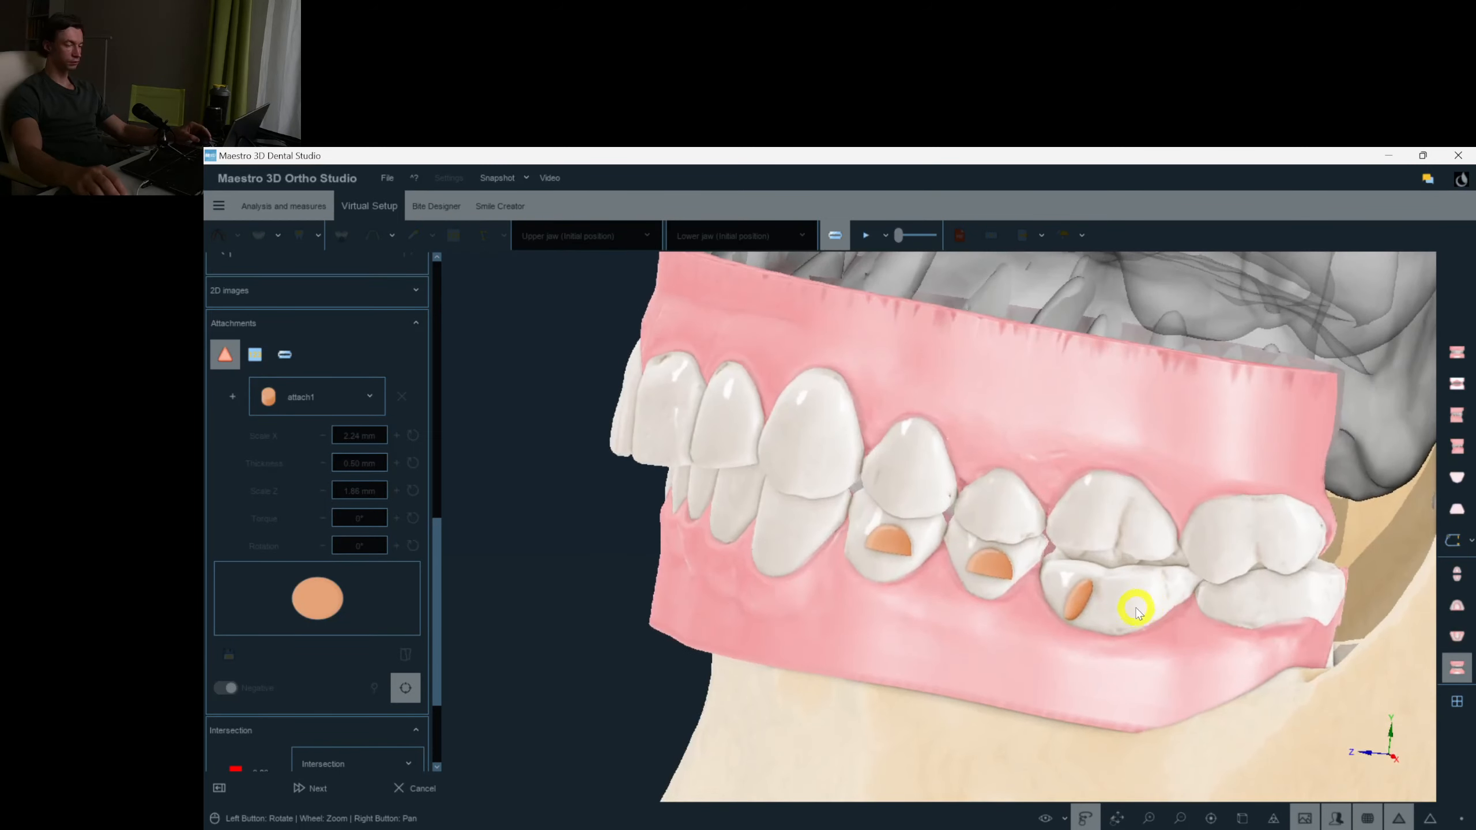
right_click(1136, 609)
click(1196, 459)
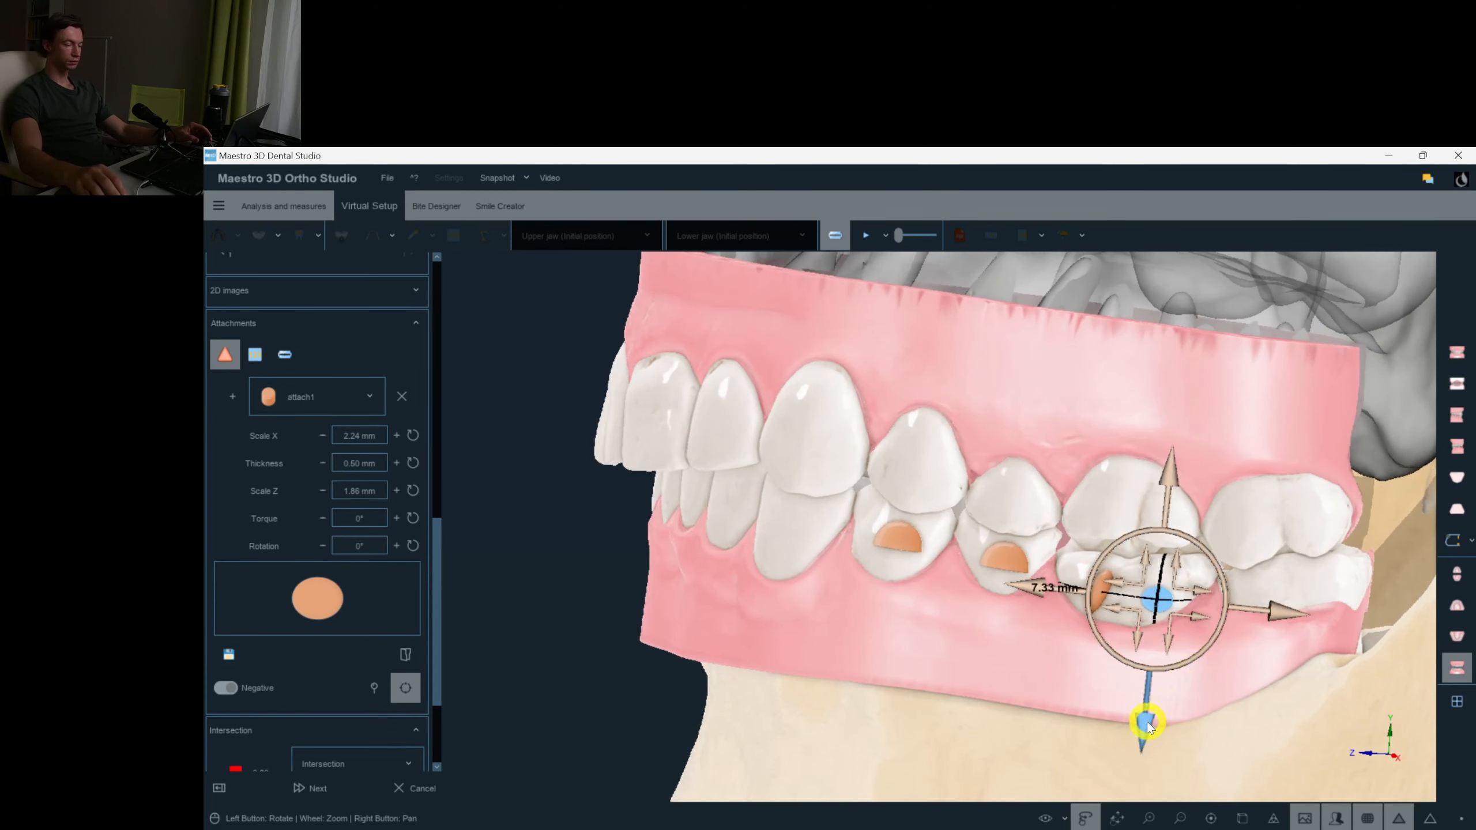
drag(1147, 724, 1148, 743)
drag(1047, 728, 1007, 711)
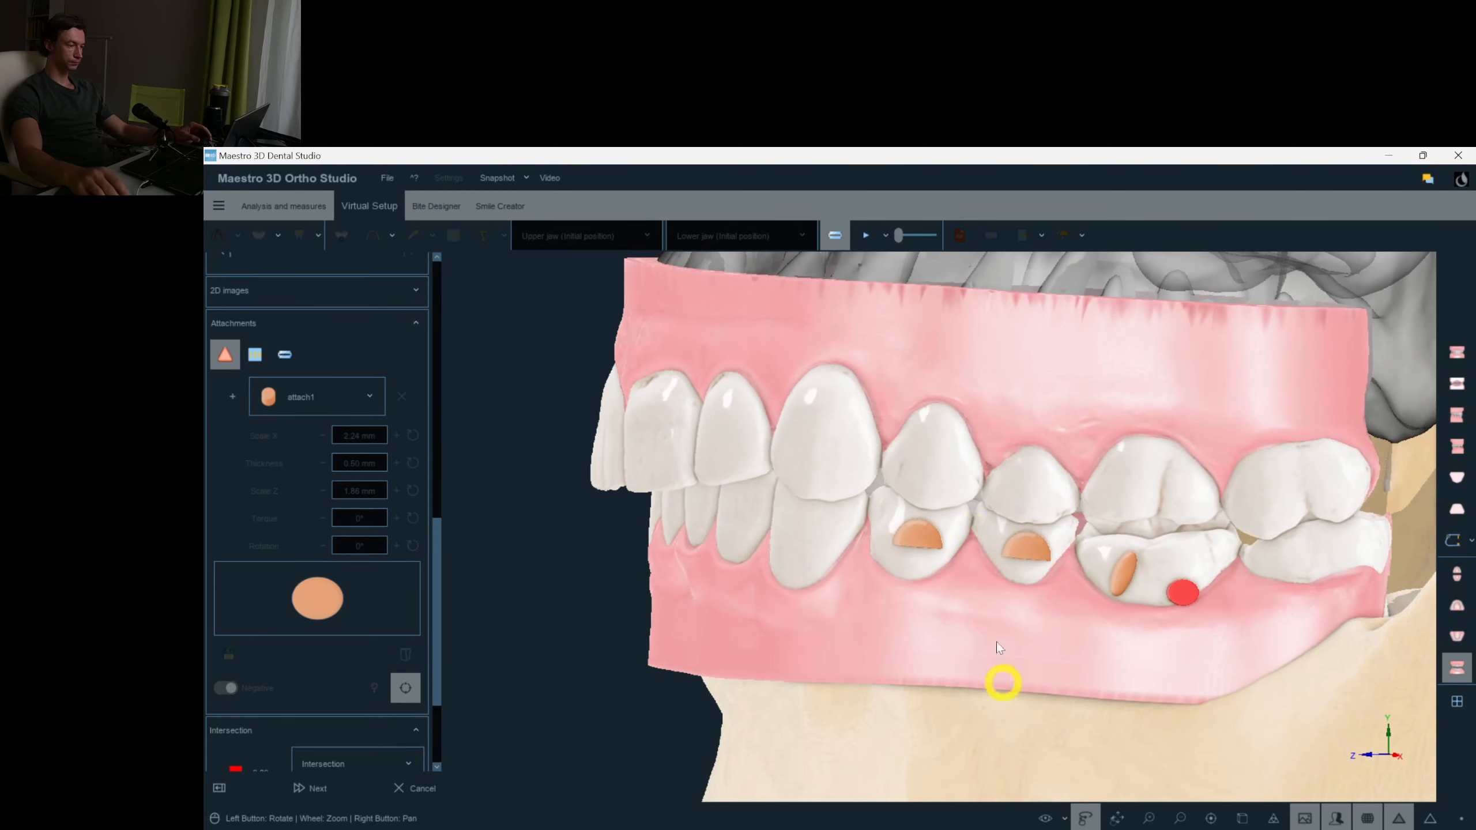
Paste the negative round attachment onto upper left first premolar 24 and centre it at the gum margin.
right_click(934, 412)
click(1011, 579)
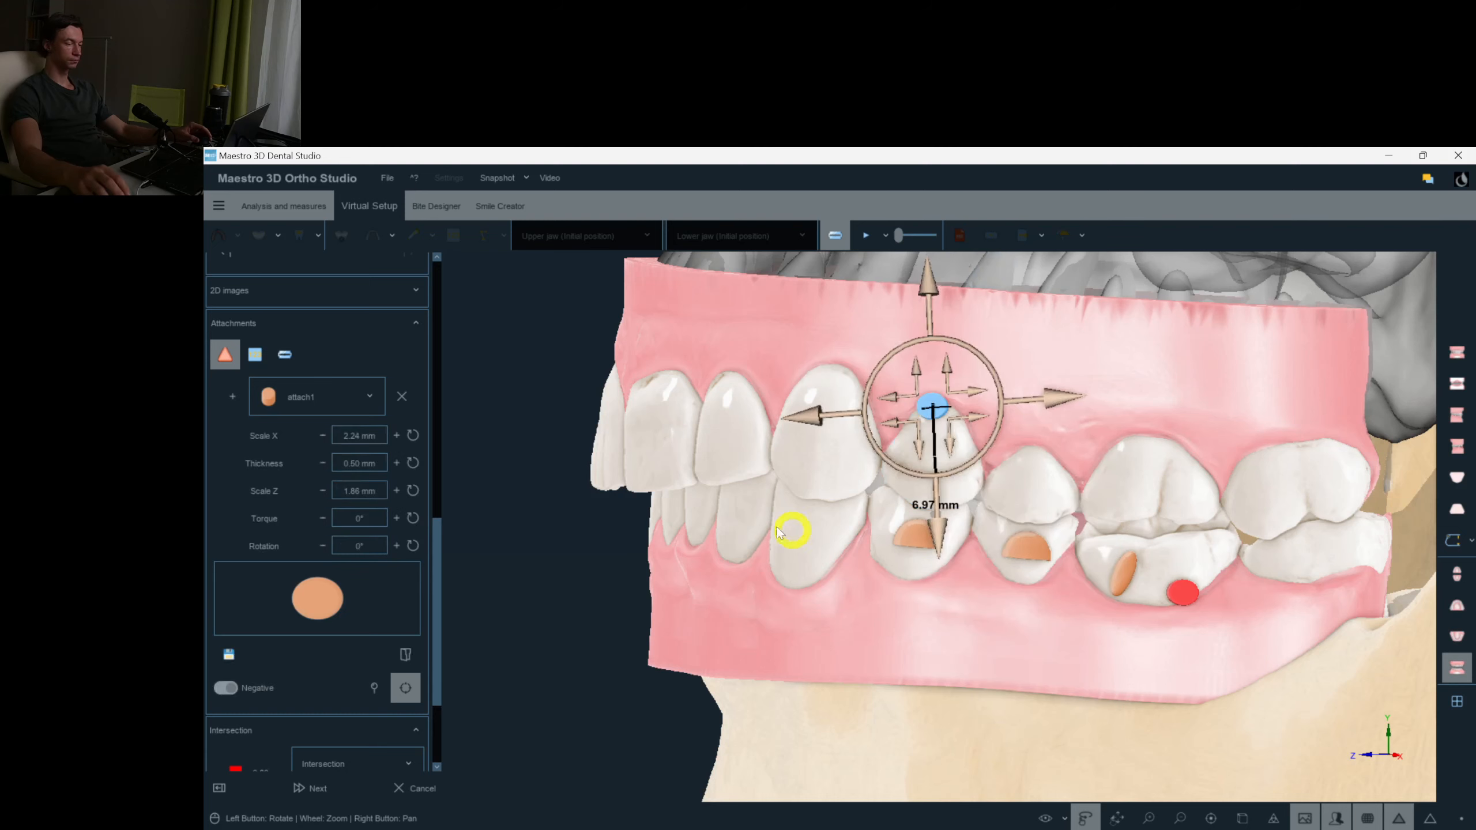
drag(1024, 412, 1062, 402)
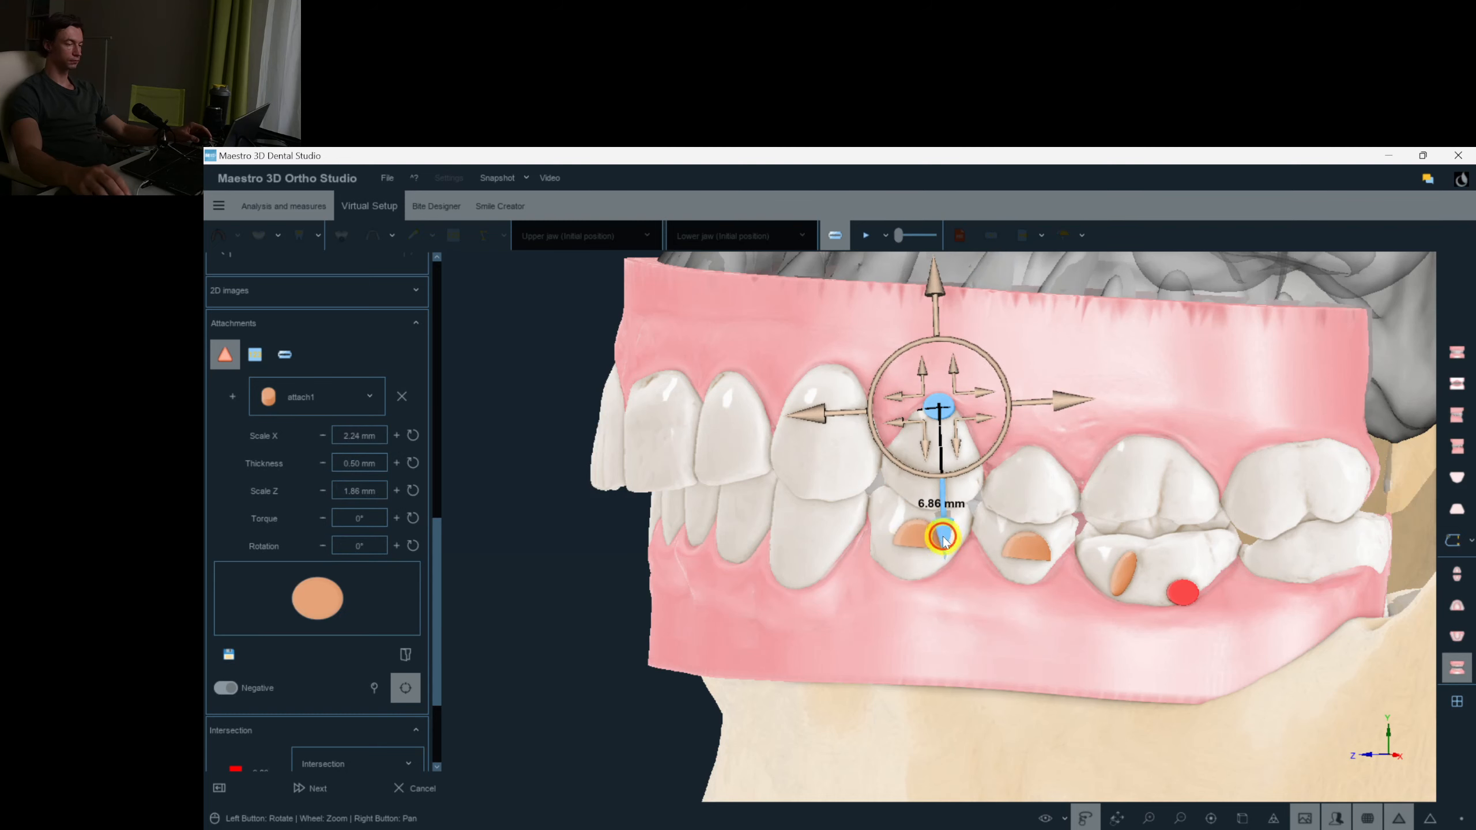
drag(942, 538, 942, 533)
click(1109, 382)
Paste the negative round attachment onto upper right first premolar 14 at the gum margin.
drag(705, 507, 1130, 494)
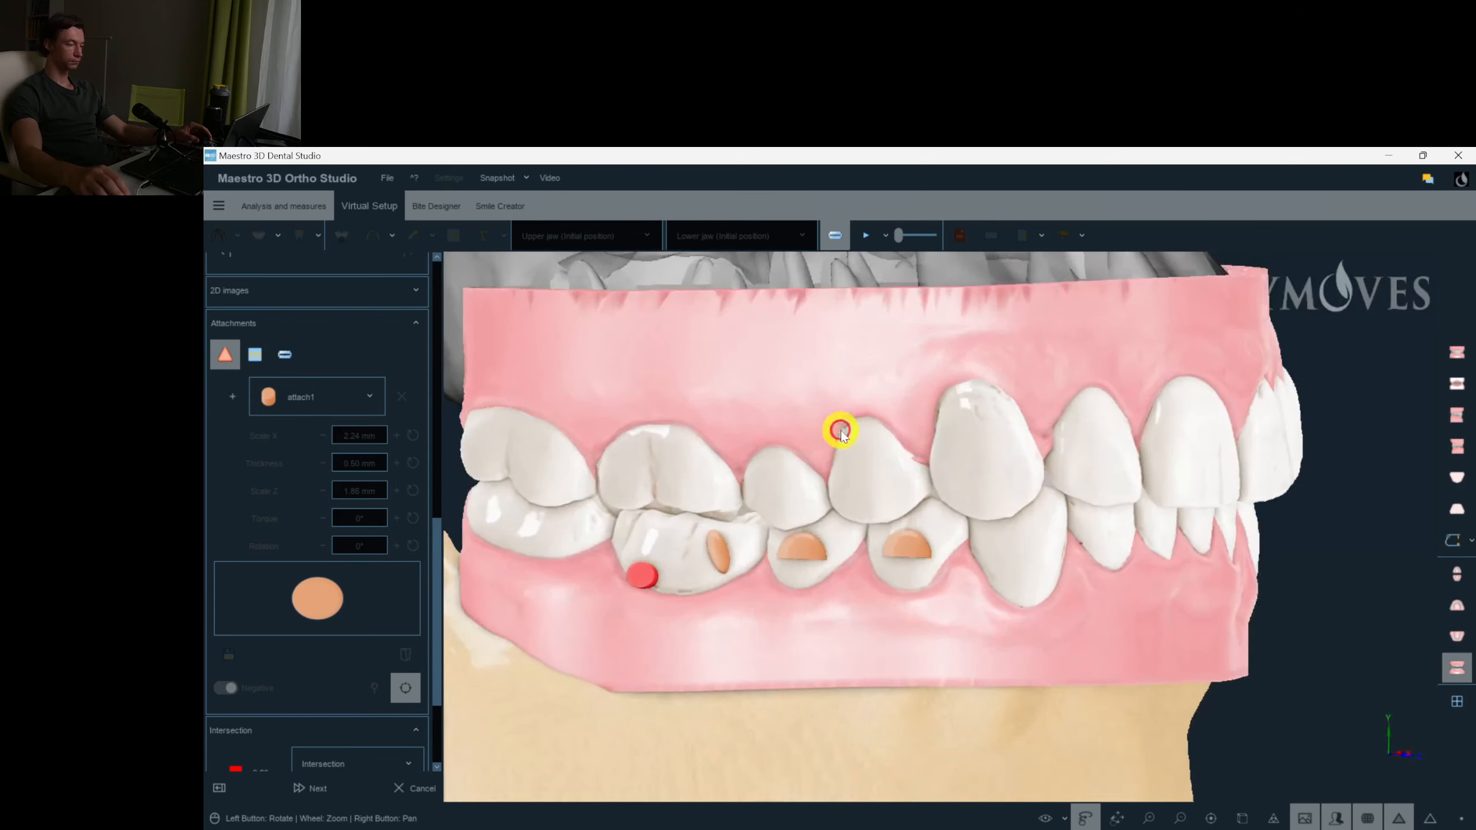
drag(846, 431, 900, 422)
right_click(889, 417)
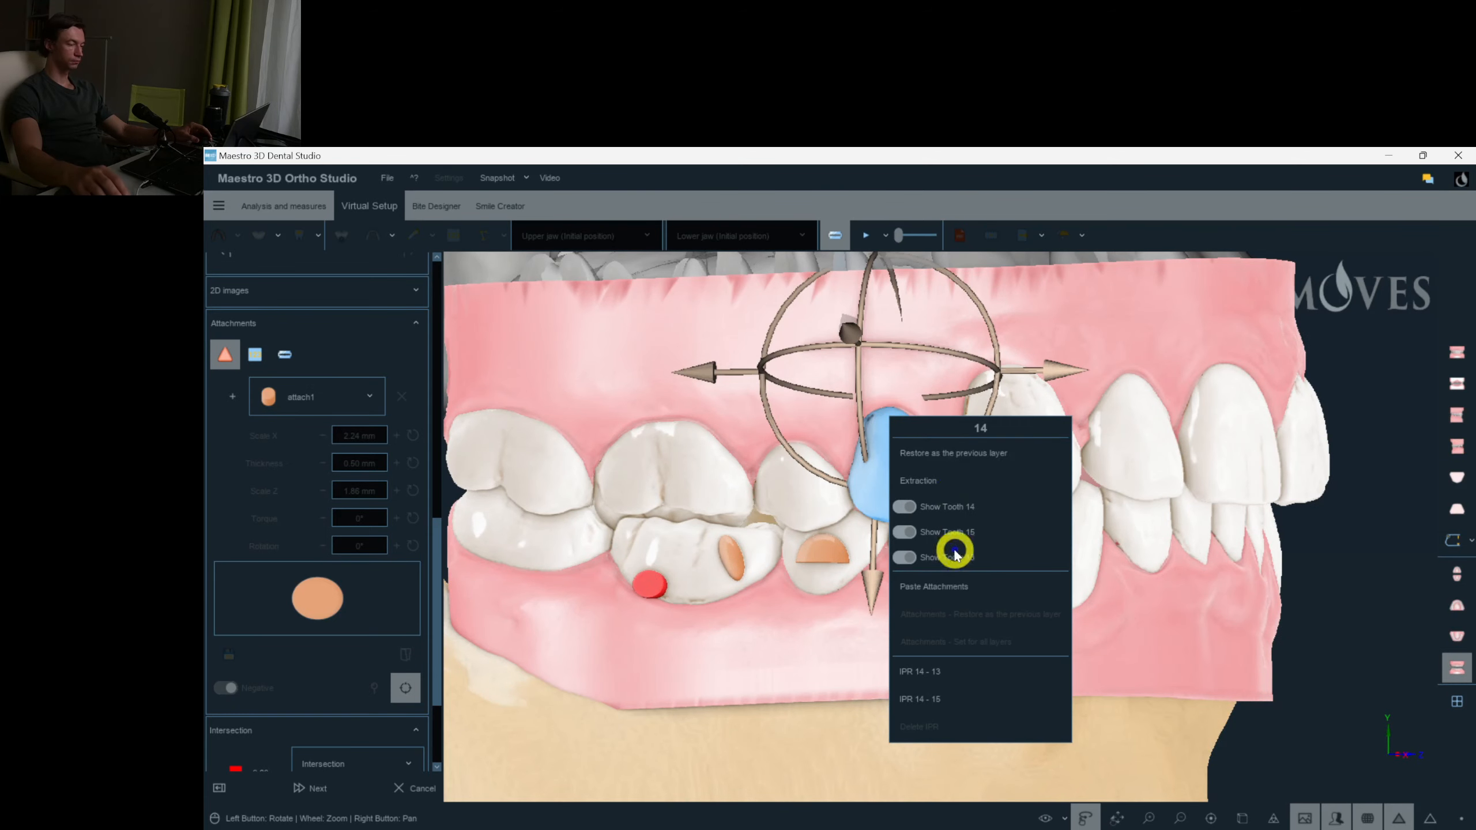
click(960, 587)
click(1026, 689)
drag(1015, 624, 1204, 541)
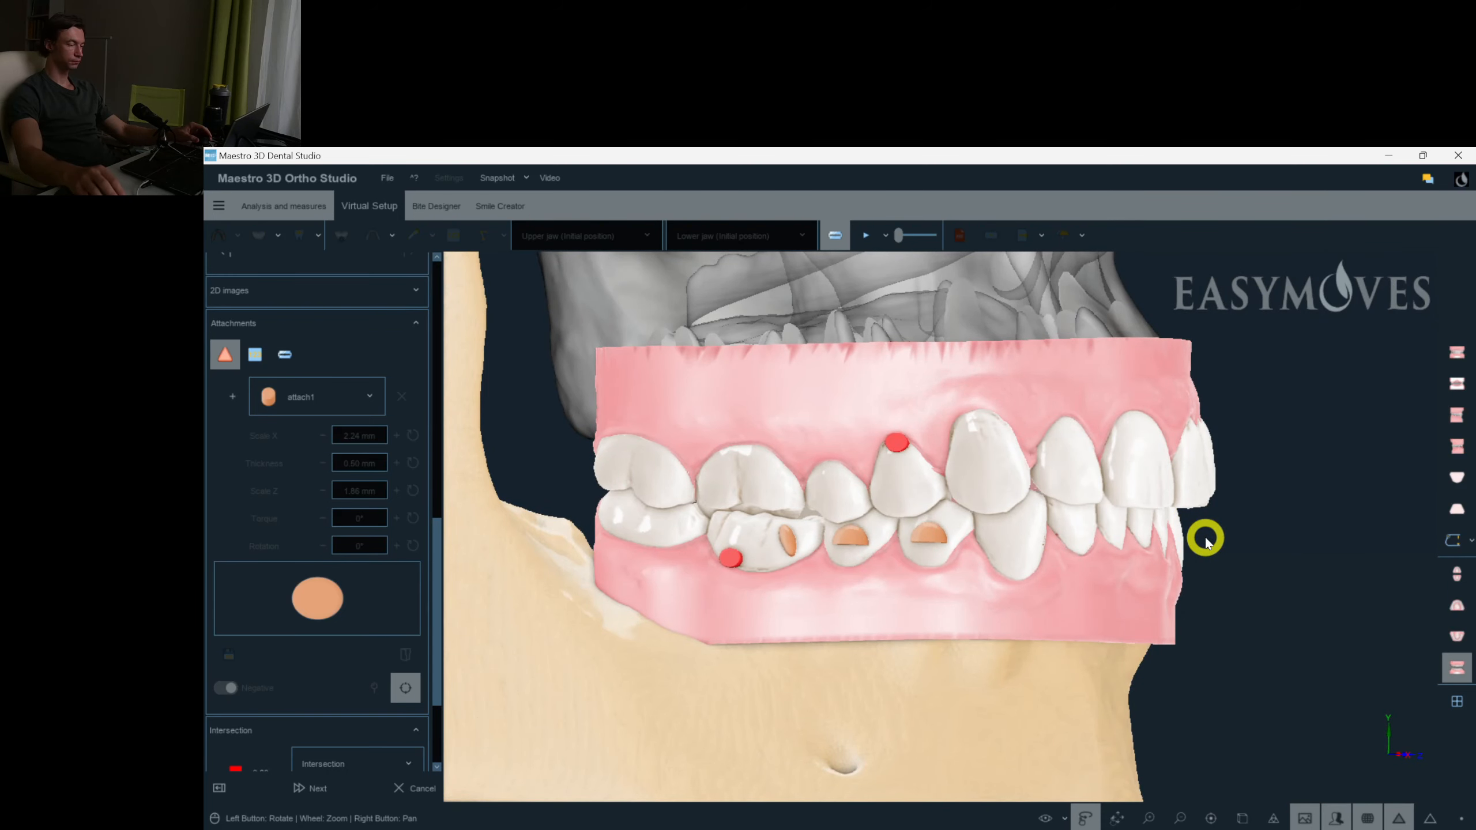
Add a rectangular beveled attachment to the mesial part of upper right second molar 17.
click(321, 398)
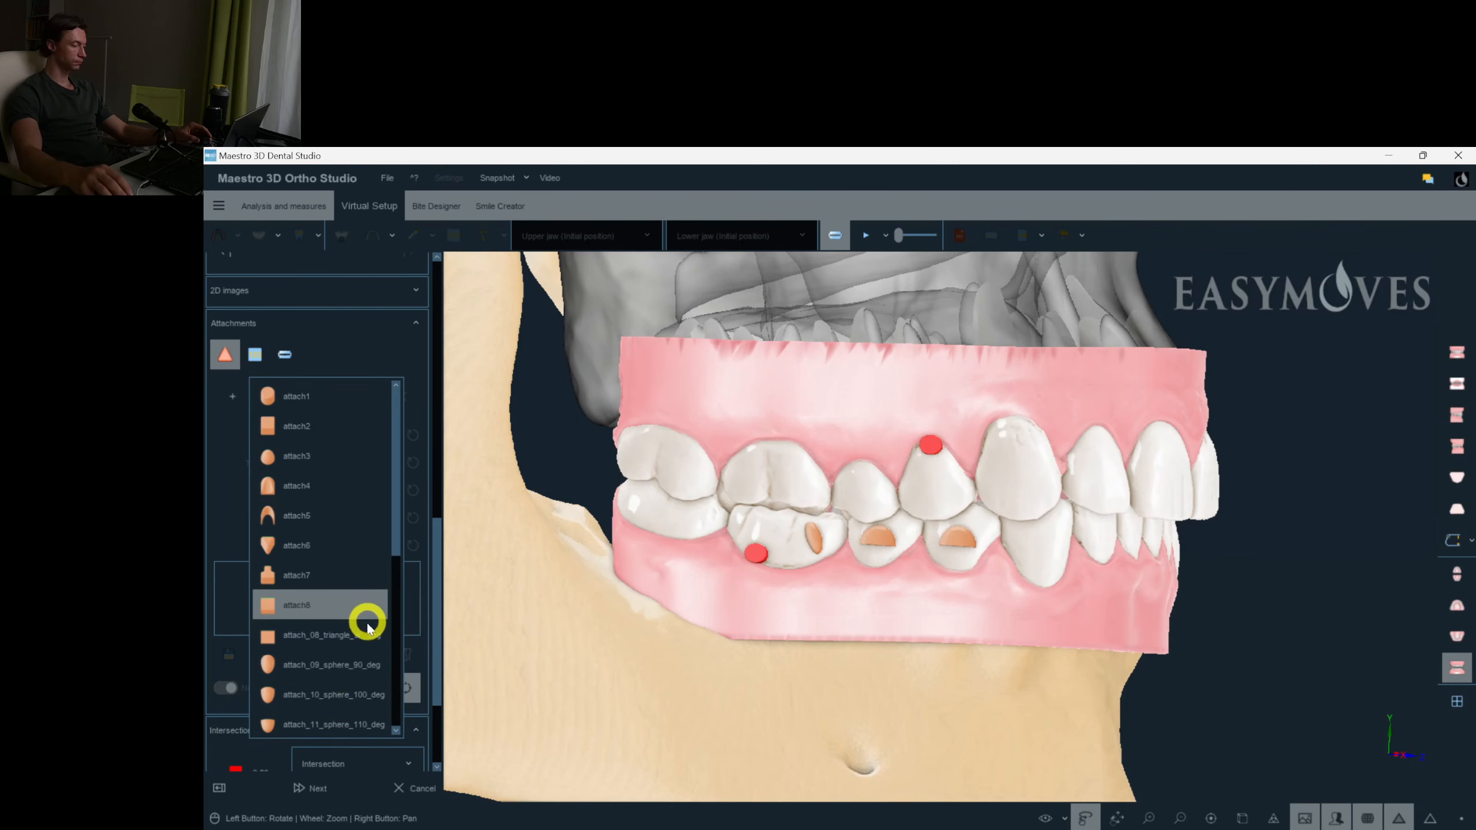
scroll(366, 651, down, 4)
click(308, 711)
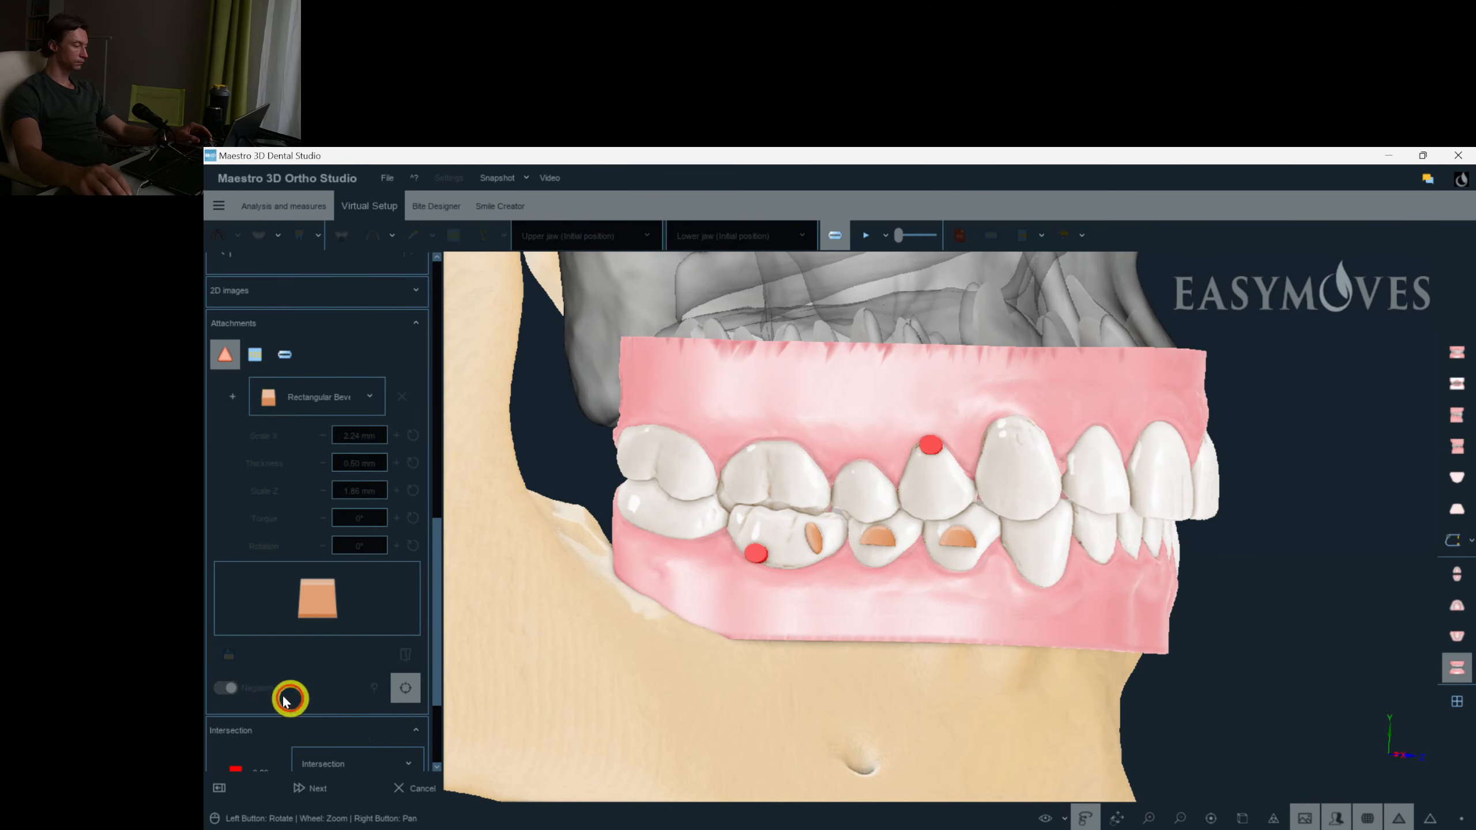
click(232, 402)
scroll(726, 483, up, 3)
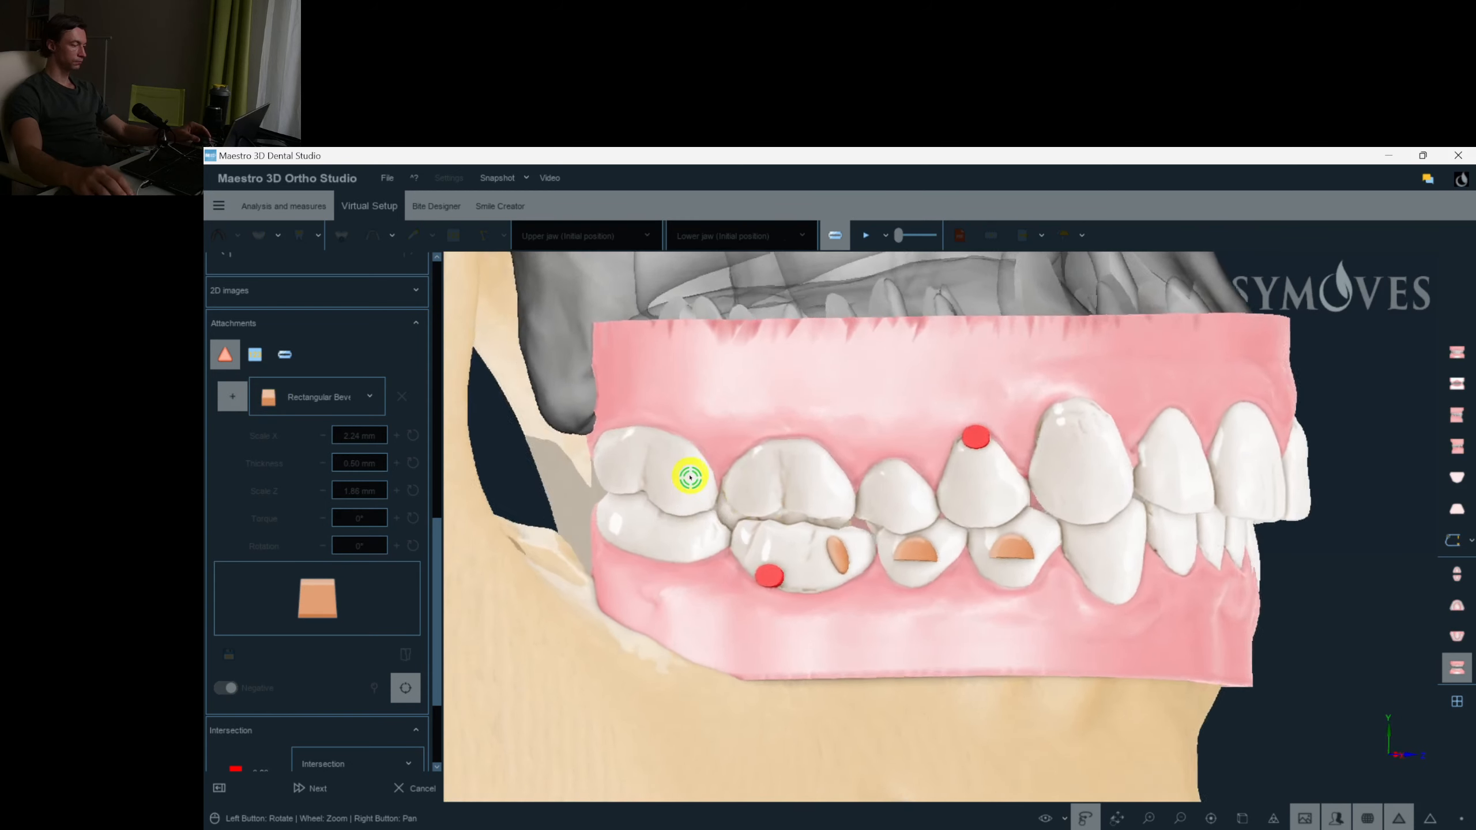
click(719, 498)
scroll(727, 505, up, 1)
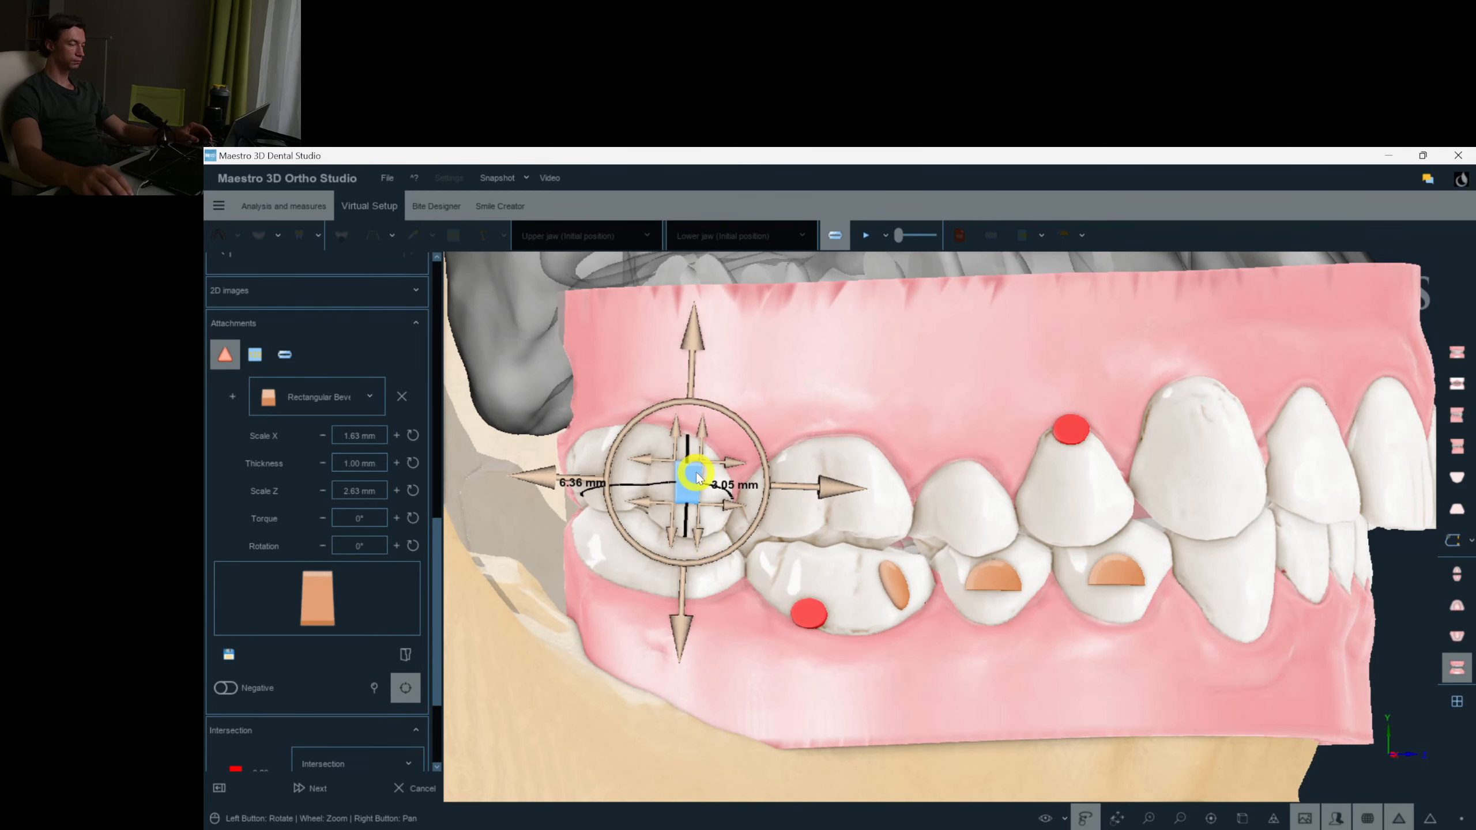
Copy the rectangular attachment from tooth 17, paste it onto upper right first molar 16 and shift it slightly distally.
right_click(702, 489)
click(730, 414)
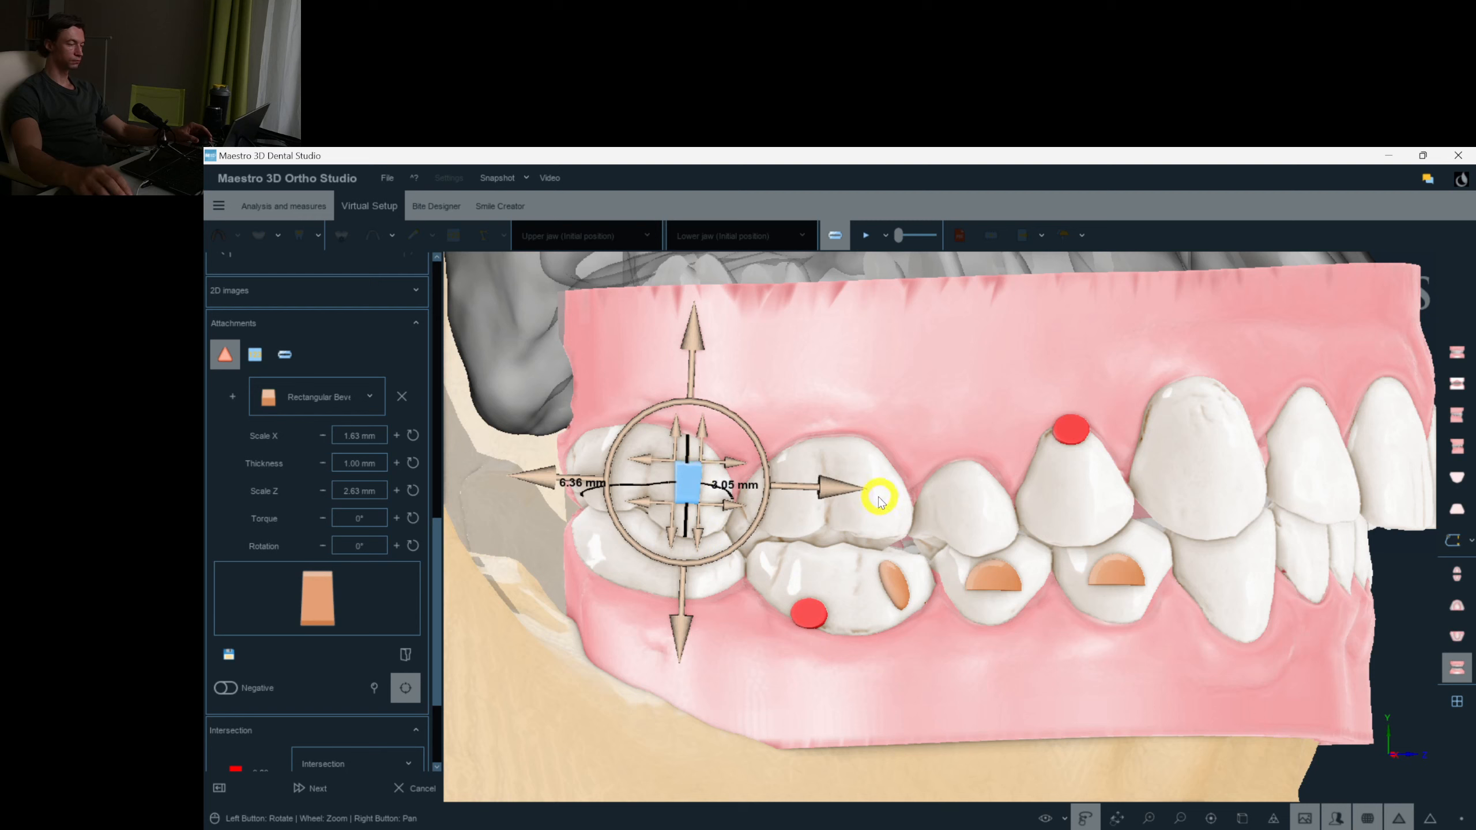
right_click(870, 497)
click(962, 445)
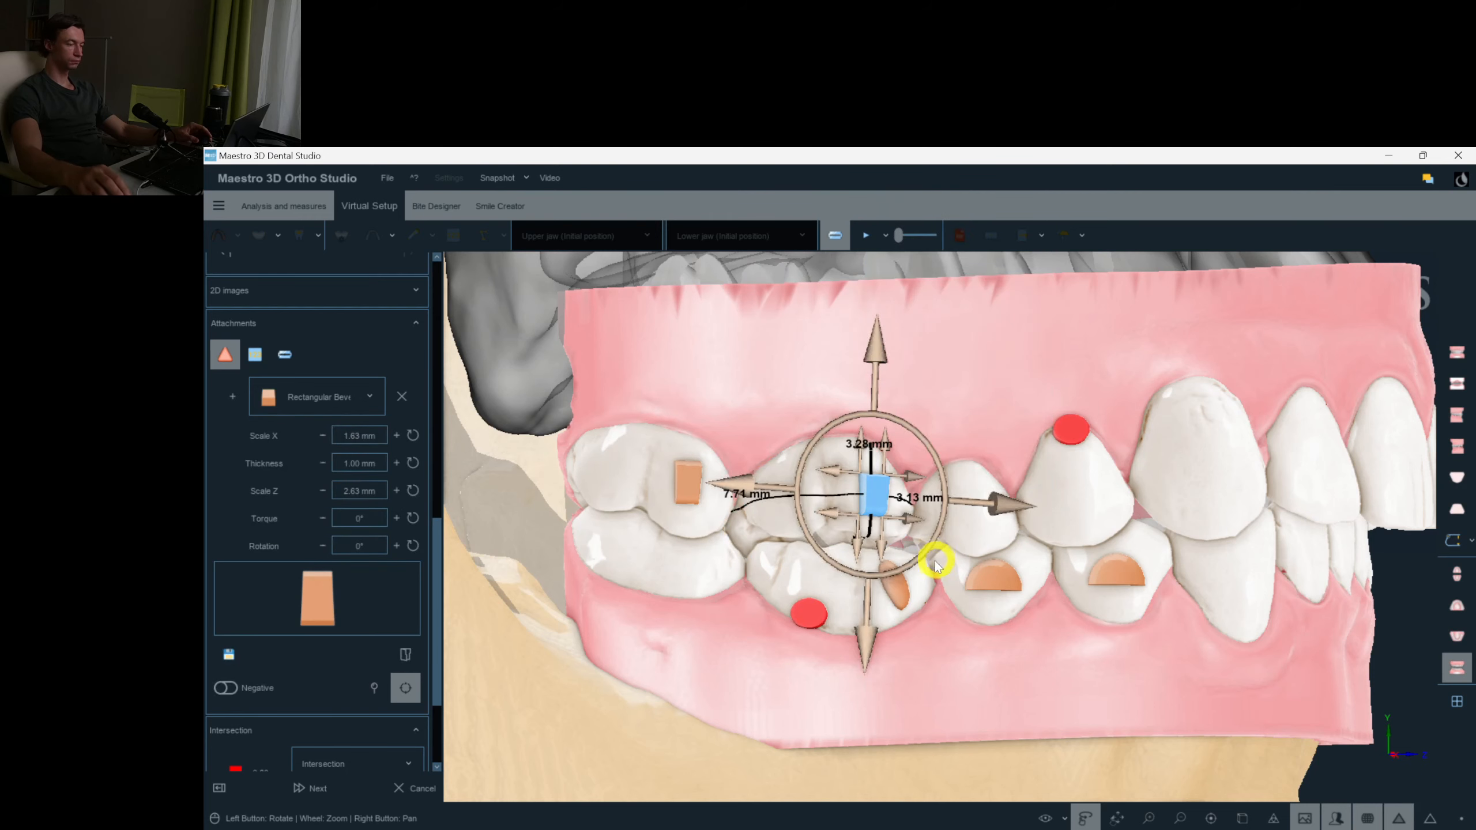
drag(1007, 508, 985, 510)
click(982, 396)
Paste the rectangular beveled attachment onto upper left first molar 26 and upper left second molar 27, adjusting its position on 27.
scroll(1022, 484, down, 3)
drag(1279, 494, 1046, 552)
scroll(1156, 500, up, 1)
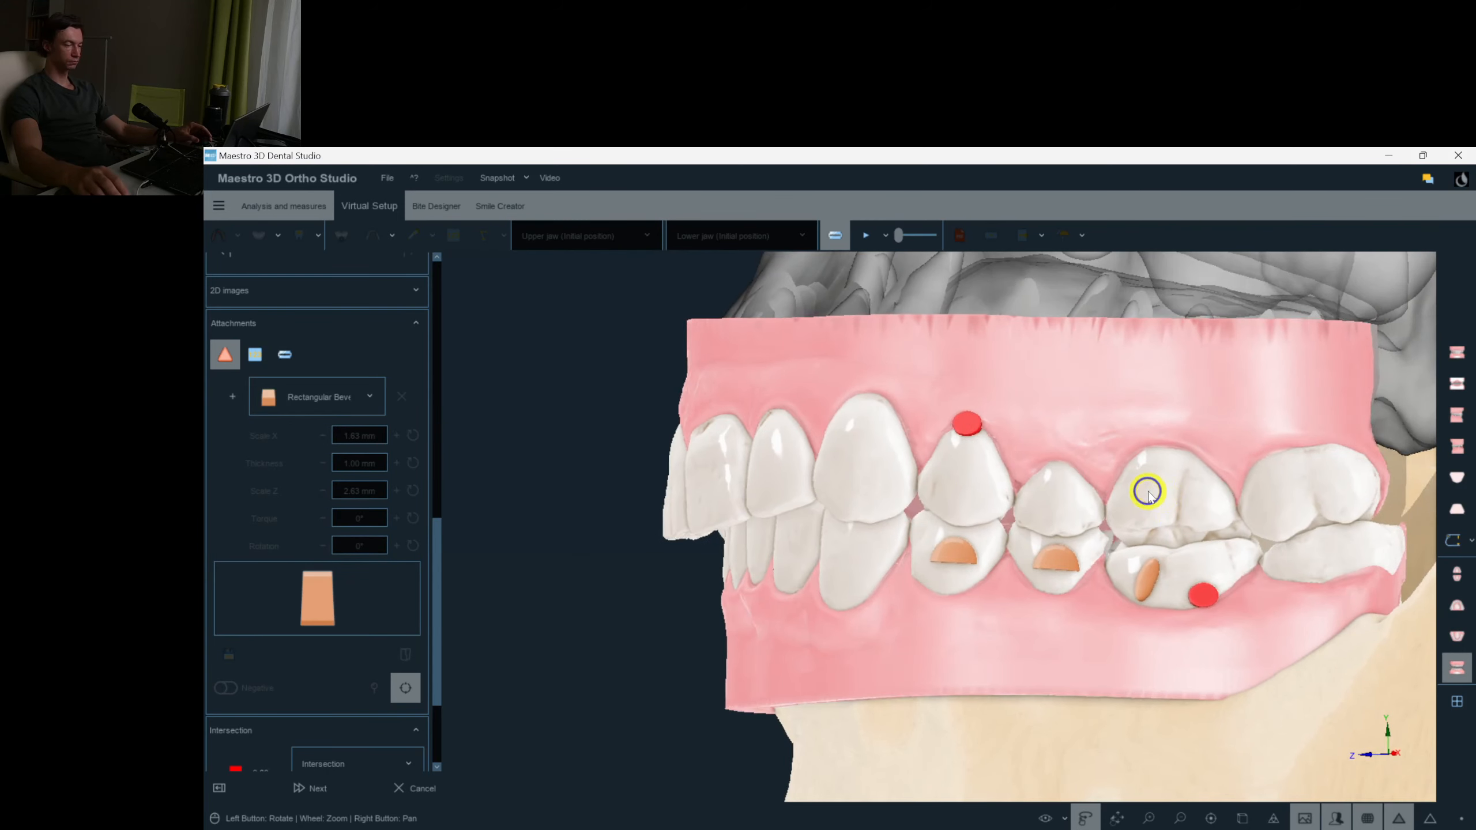
right_click(1148, 490)
click(1186, 365)
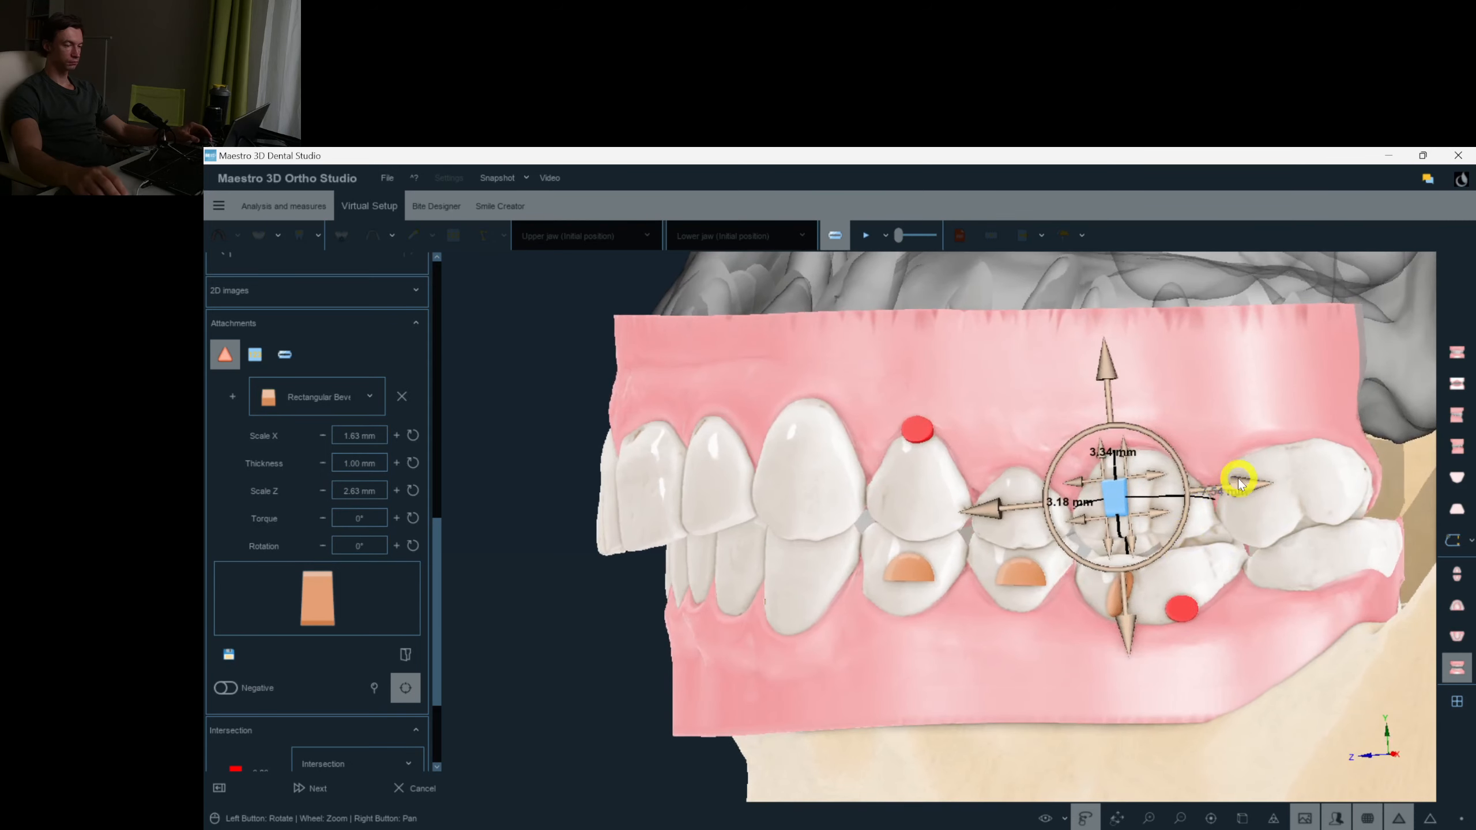
right_click(1255, 491)
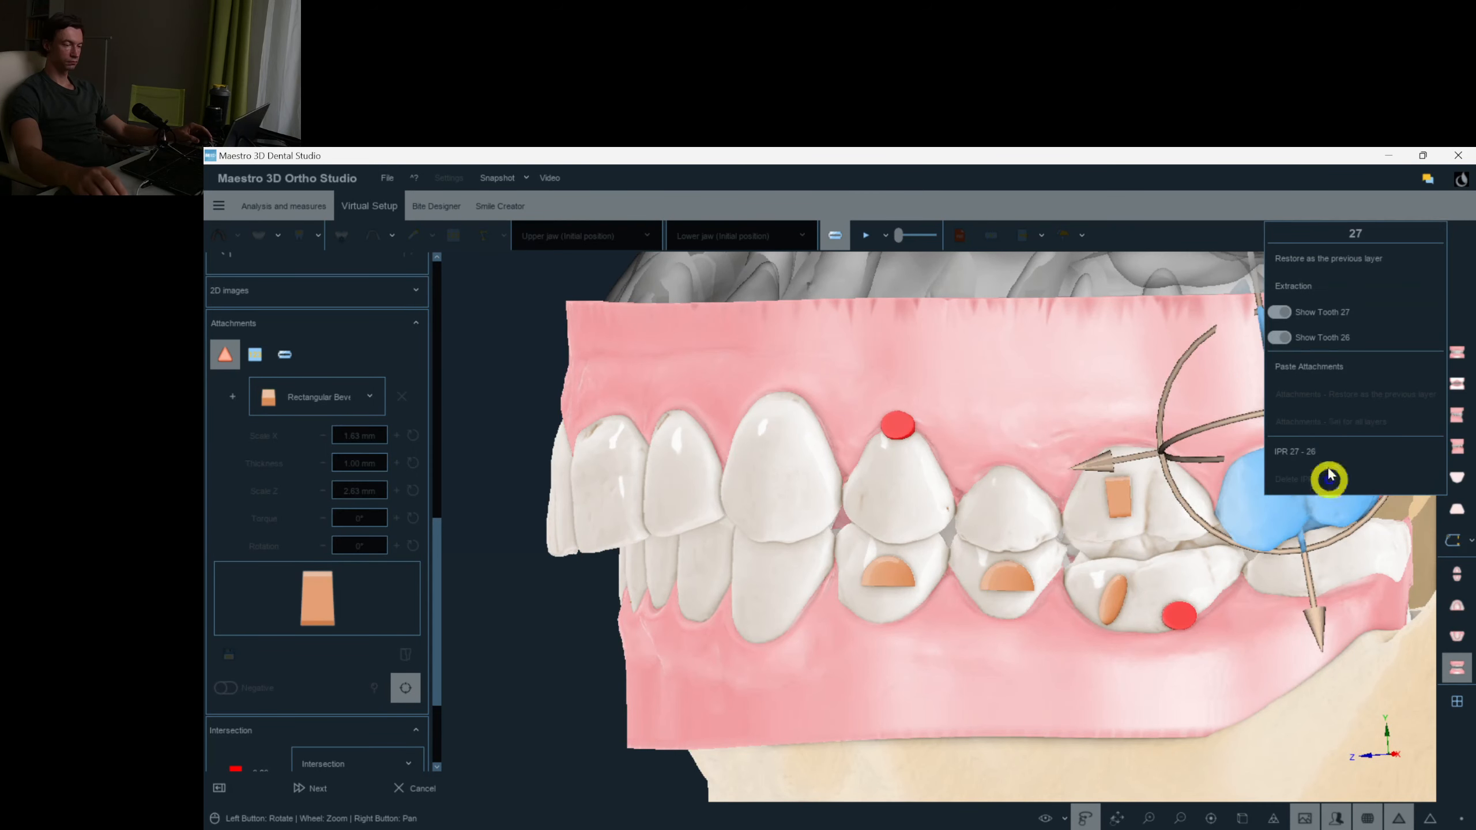
click(1332, 376)
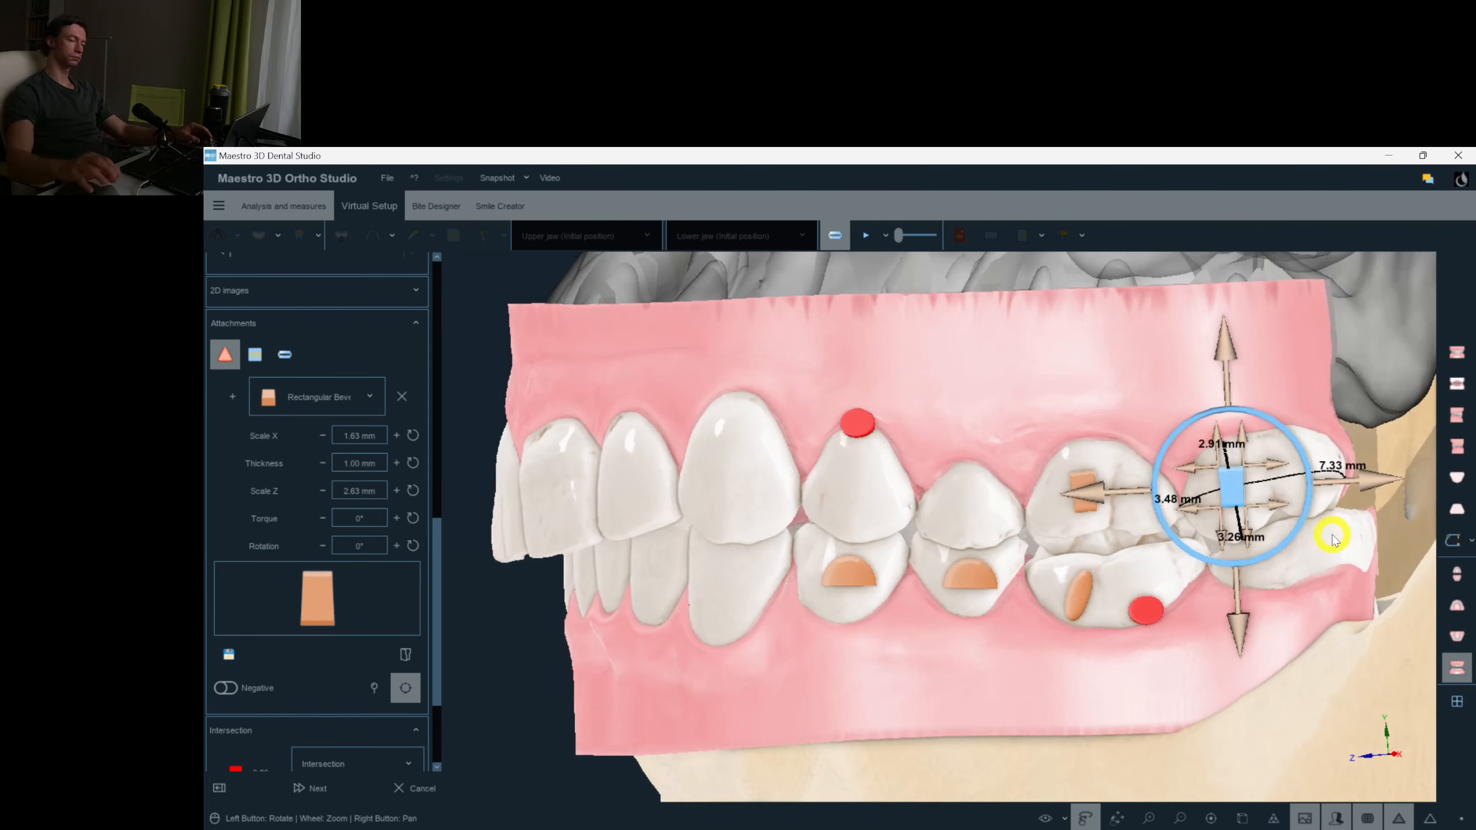
drag(1379, 483, 1342, 489)
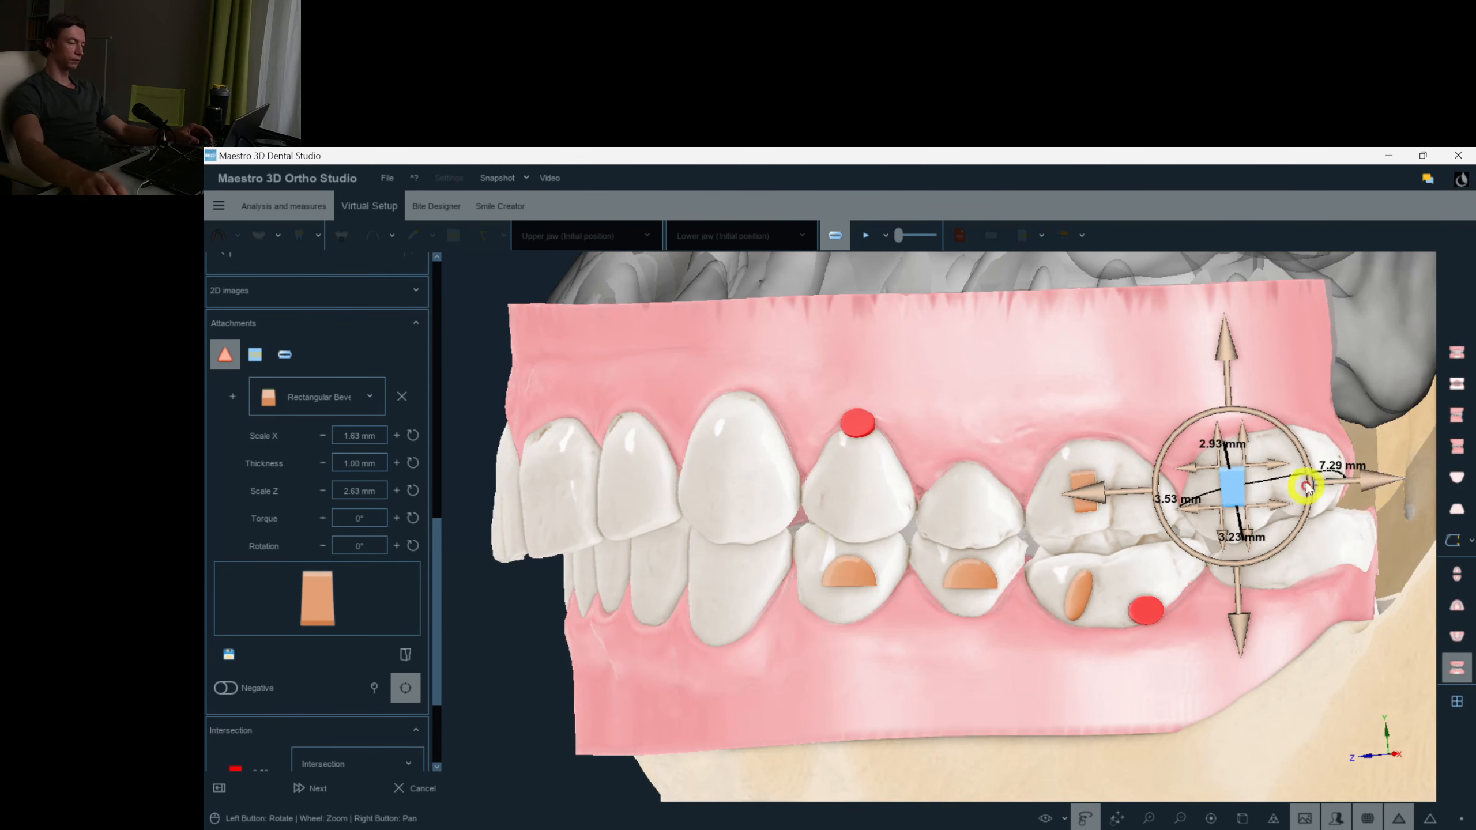
Change the attachment on tooth 27 to attach_10_sphere_100_deg, turn its flat side mesially and size it to Scale X 2.28 mm, Scale Z 1.85 mm.
click(340, 401)
scroll(356, 548, up, 5)
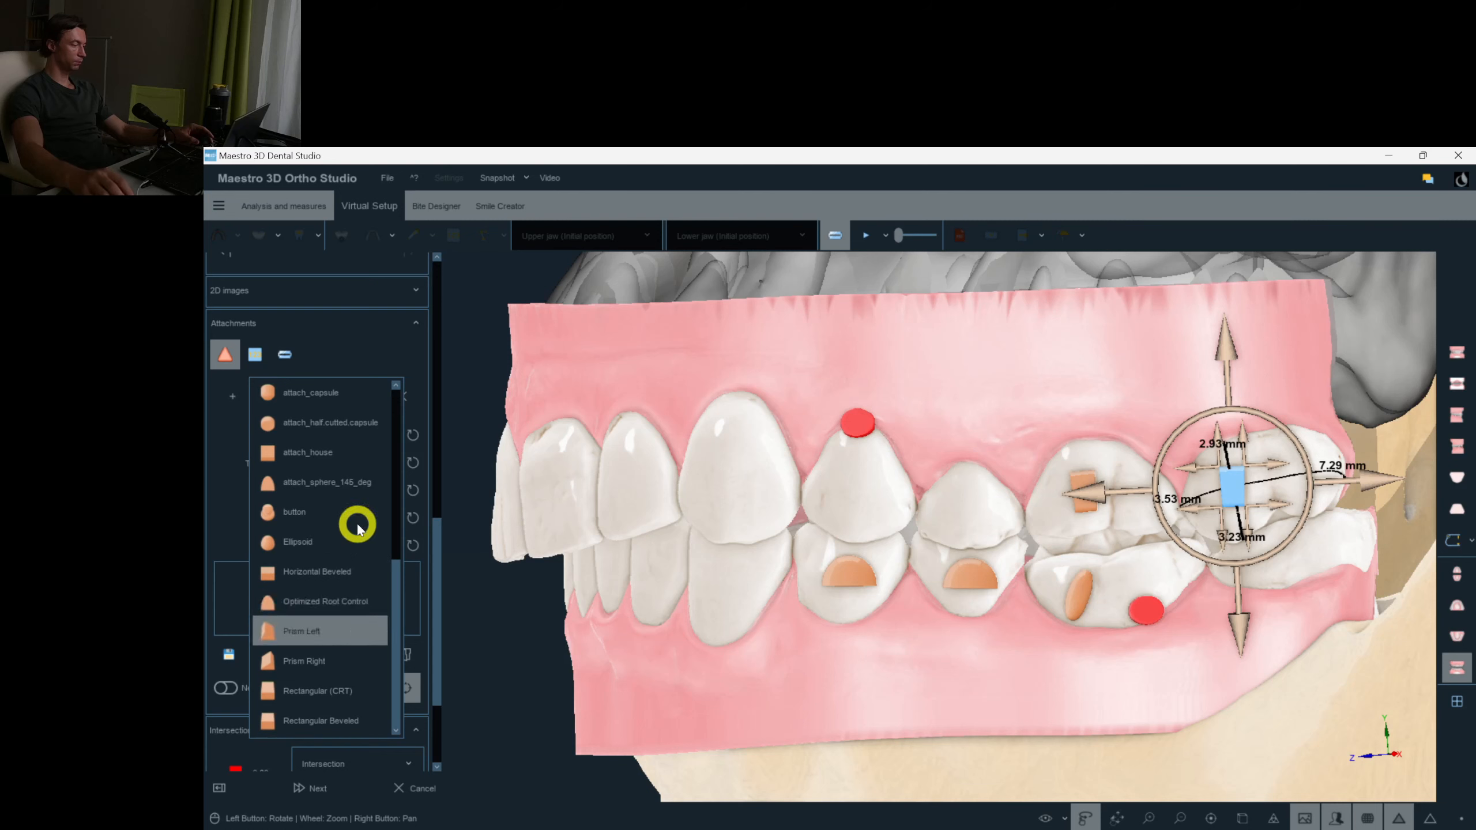
scroll(378, 488, up, 3)
click(340, 690)
drag(1237, 552, 1289, 519)
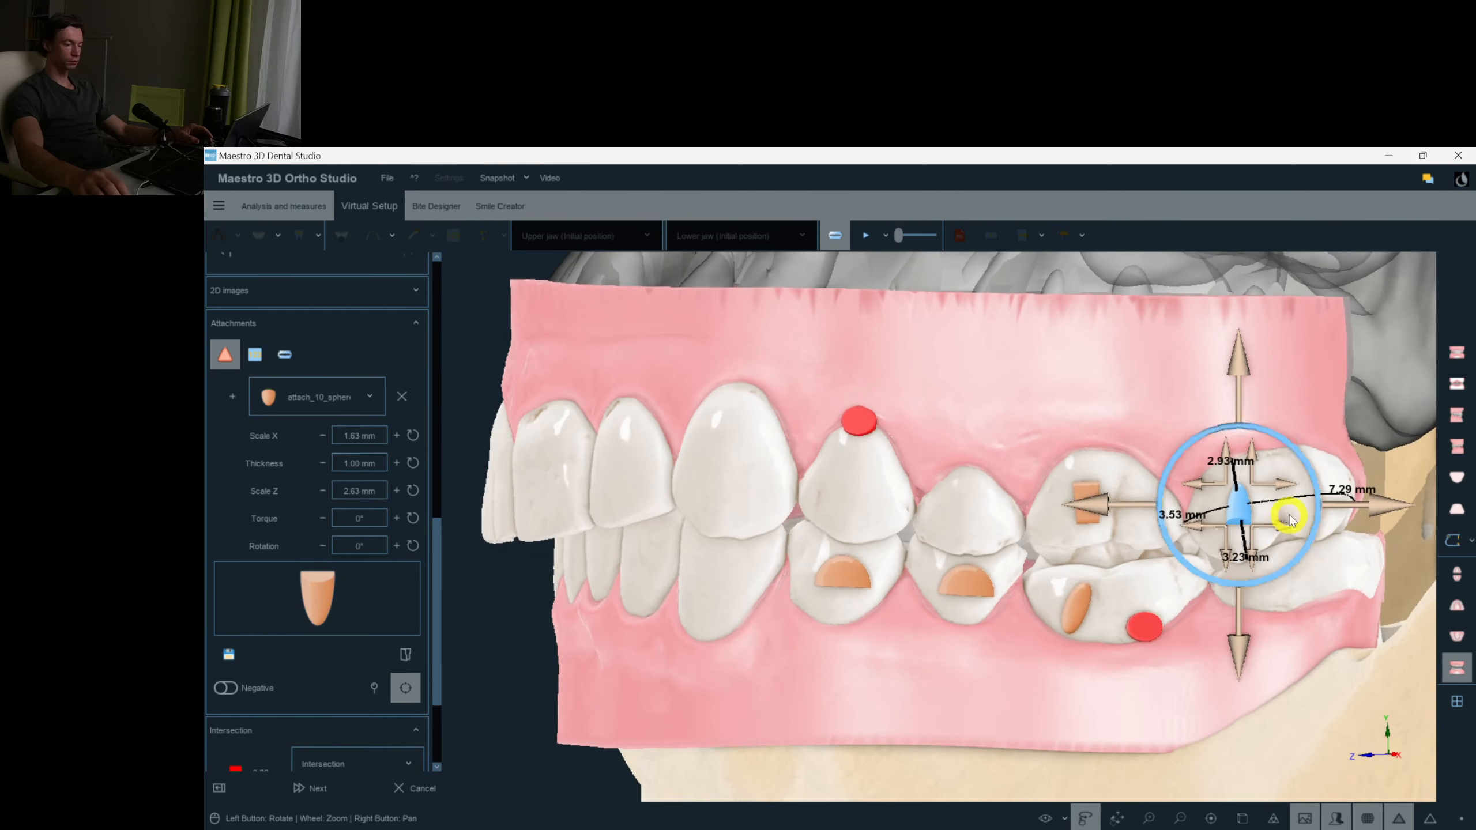
drag(1256, 541, 1347, 533)
scroll(1352, 535, up, 2)
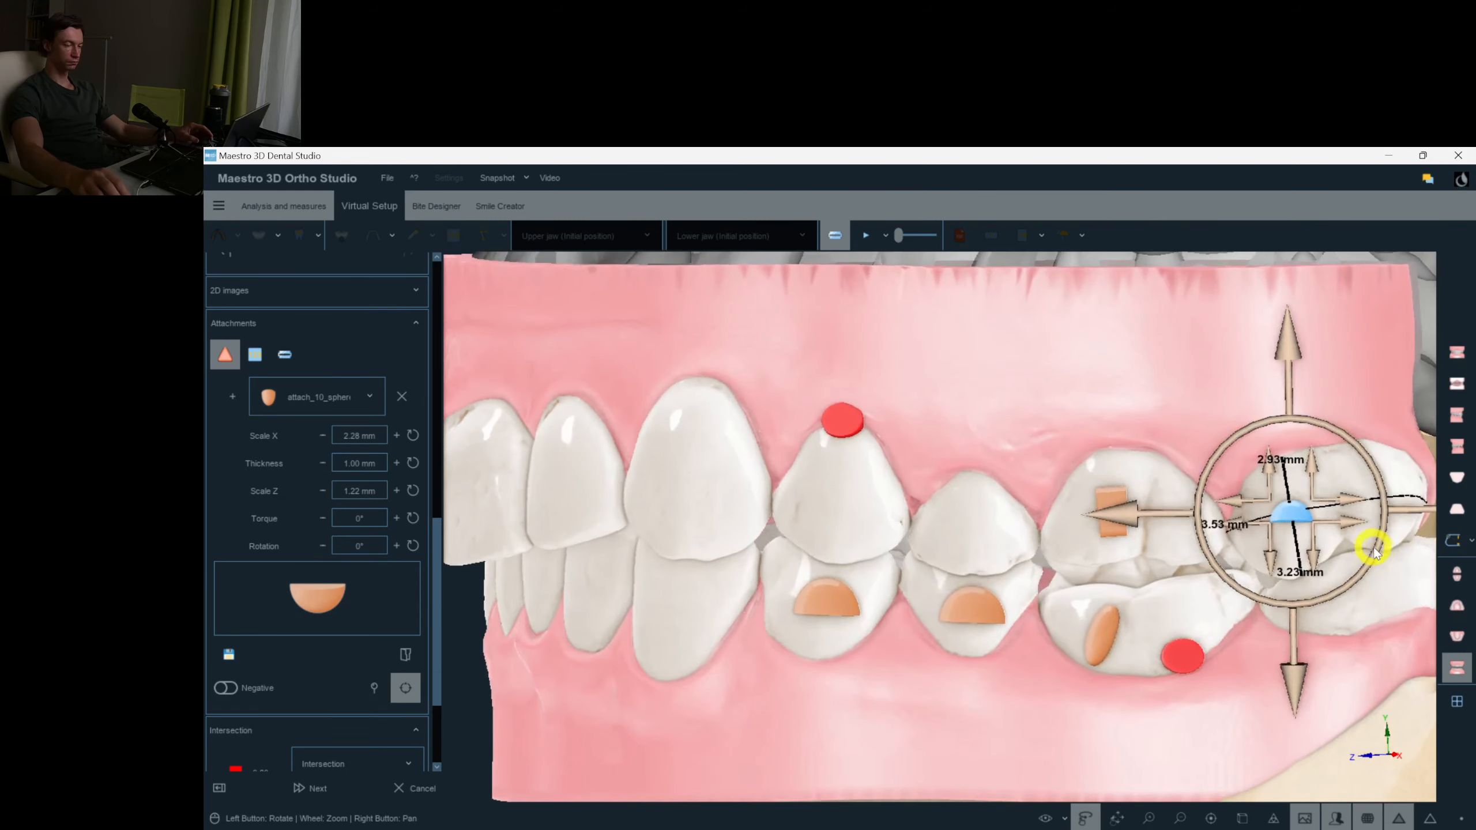
drag(1318, 584, 1350, 540)
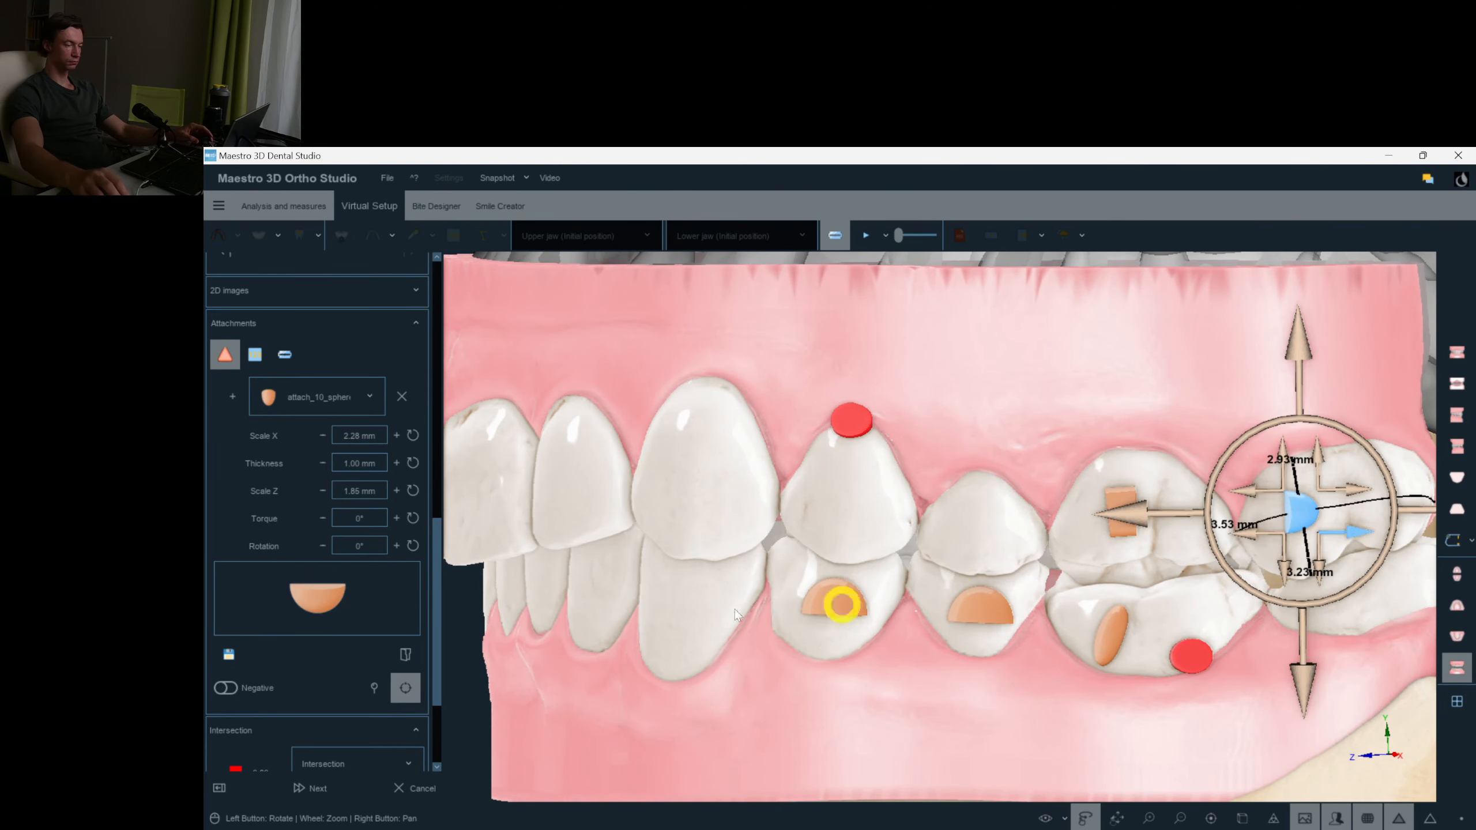
Switch the attachment on tooth 27 to attach_11_sphere_110_deg and enlarge its Scale X to 3.00 mm.
click(335, 384)
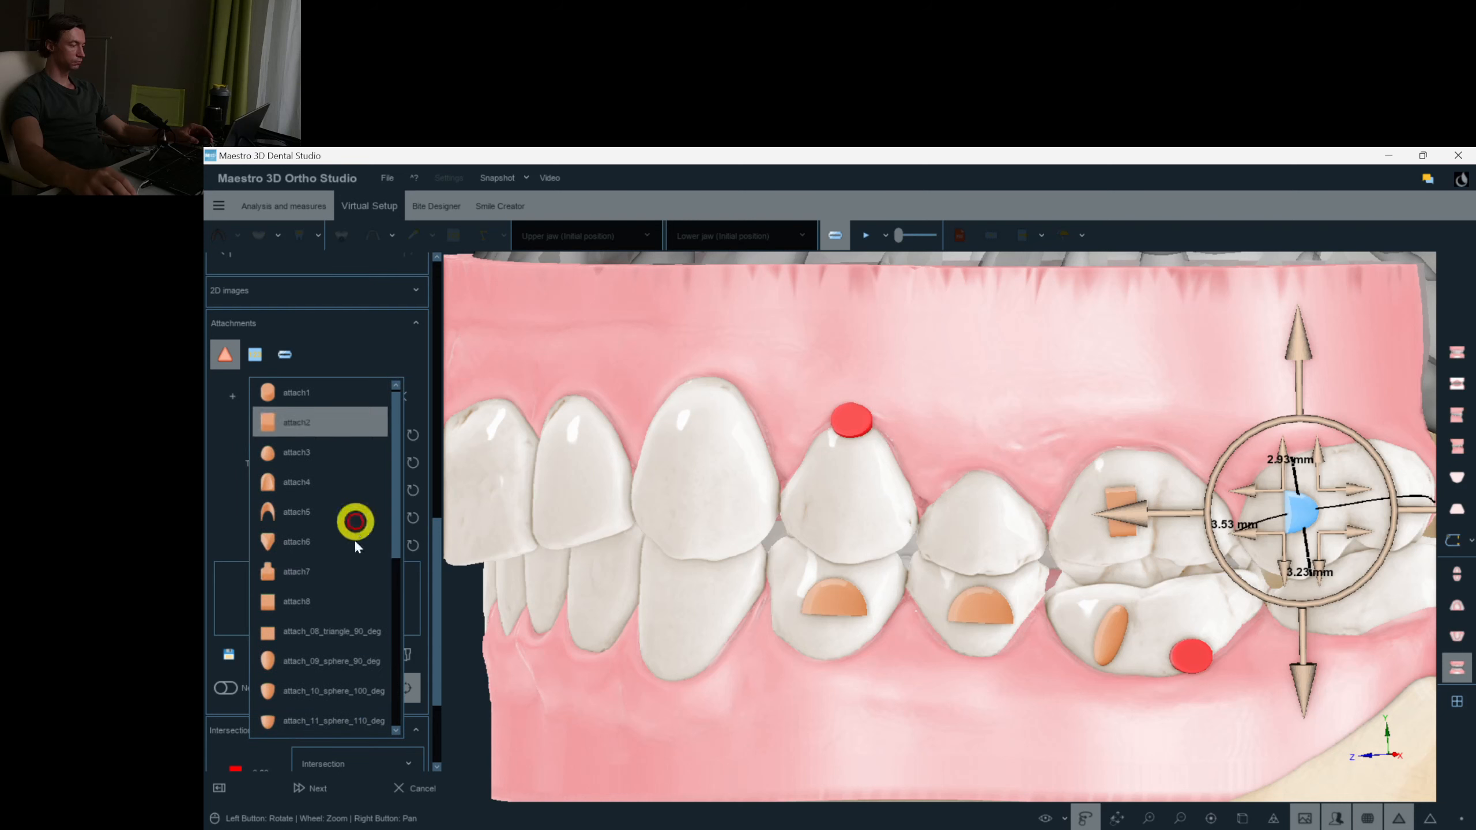
click(355, 711)
drag(1321, 561, 1326, 571)
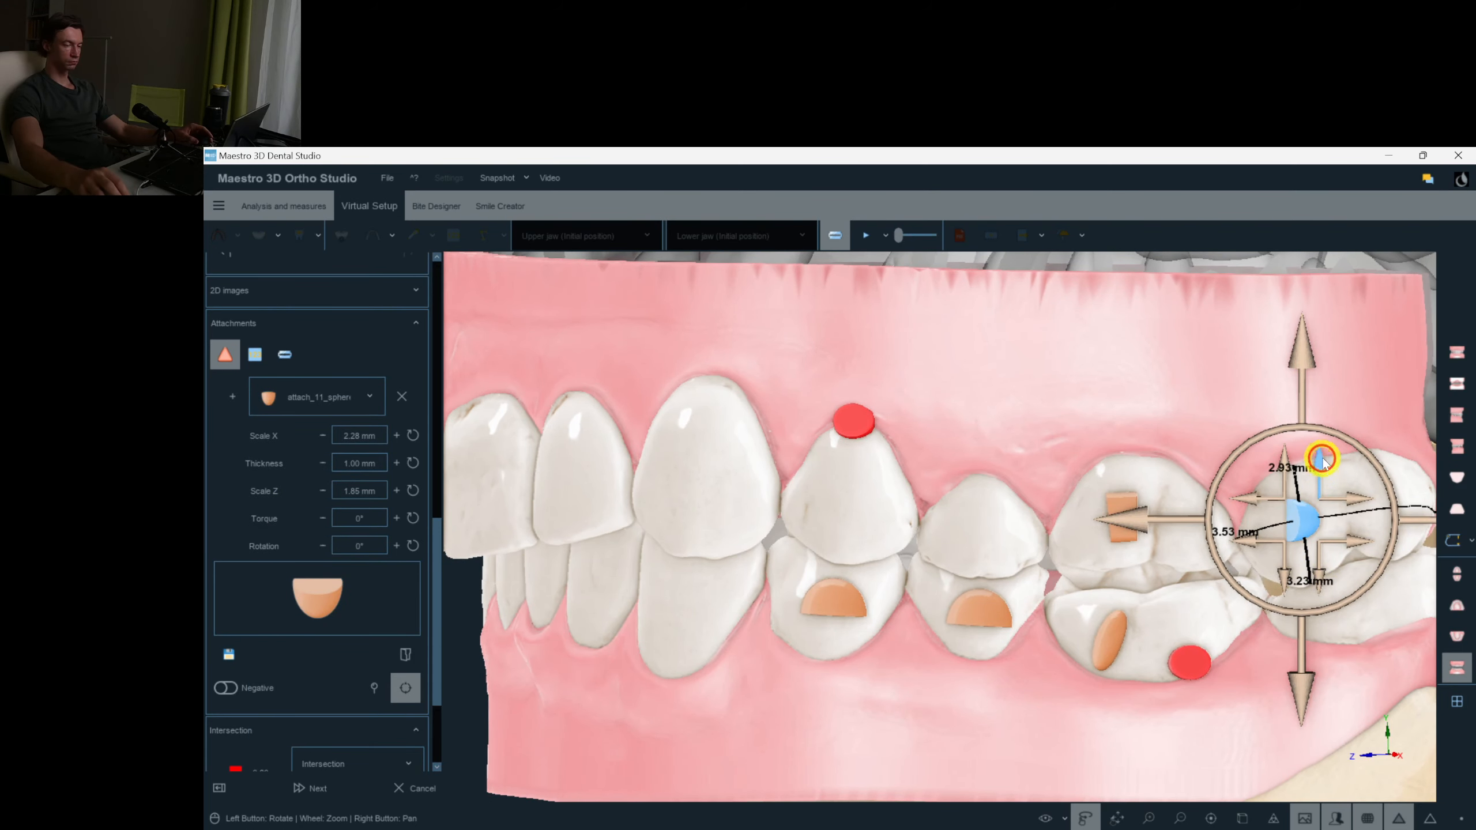
drag(1320, 559, 1321, 562)
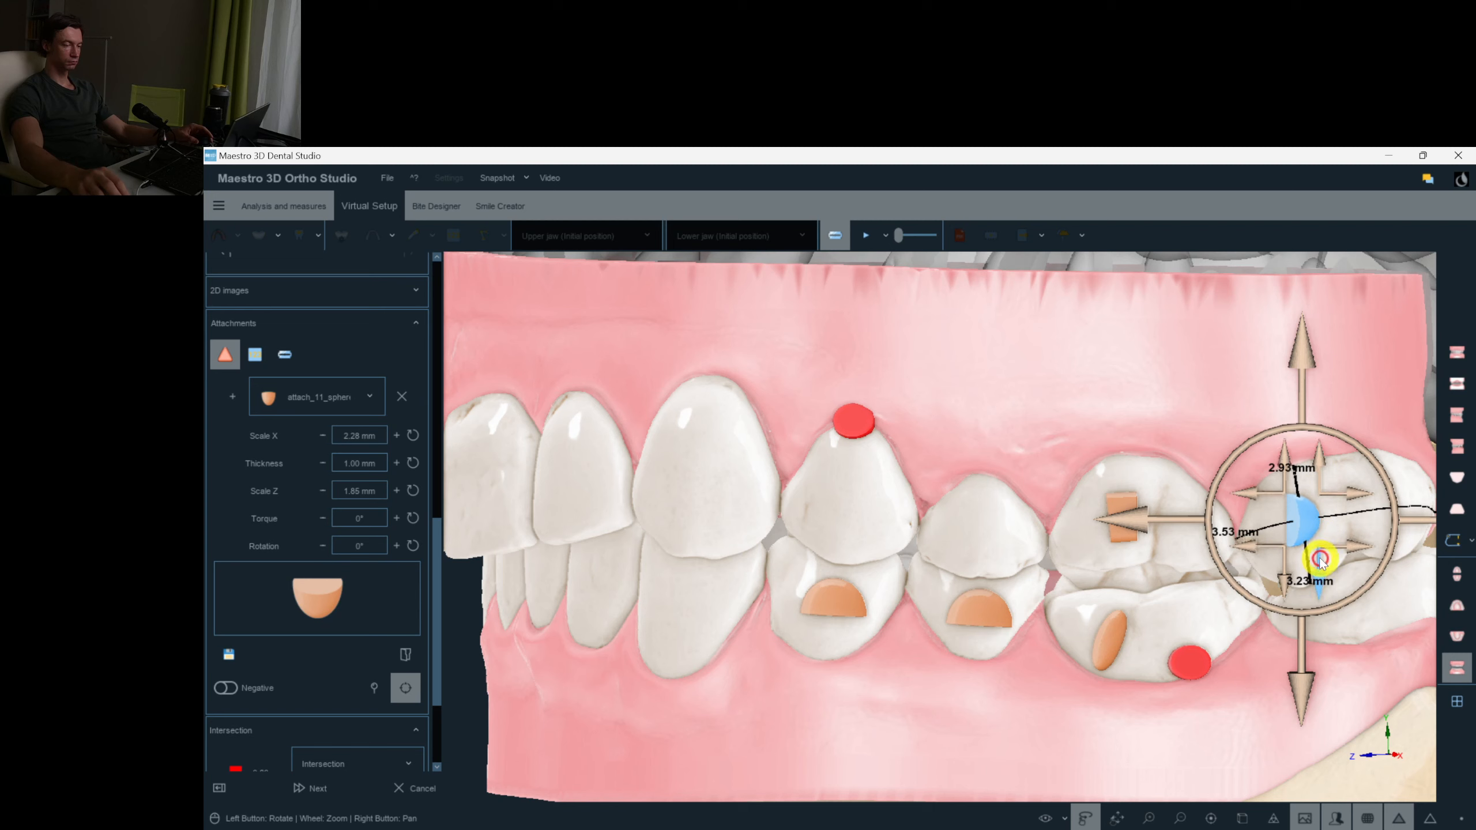
Copy the spherical attachment from tooth 27 and paste it over the rectangular attachment on upper left first molar 26.
right_click(1295, 525)
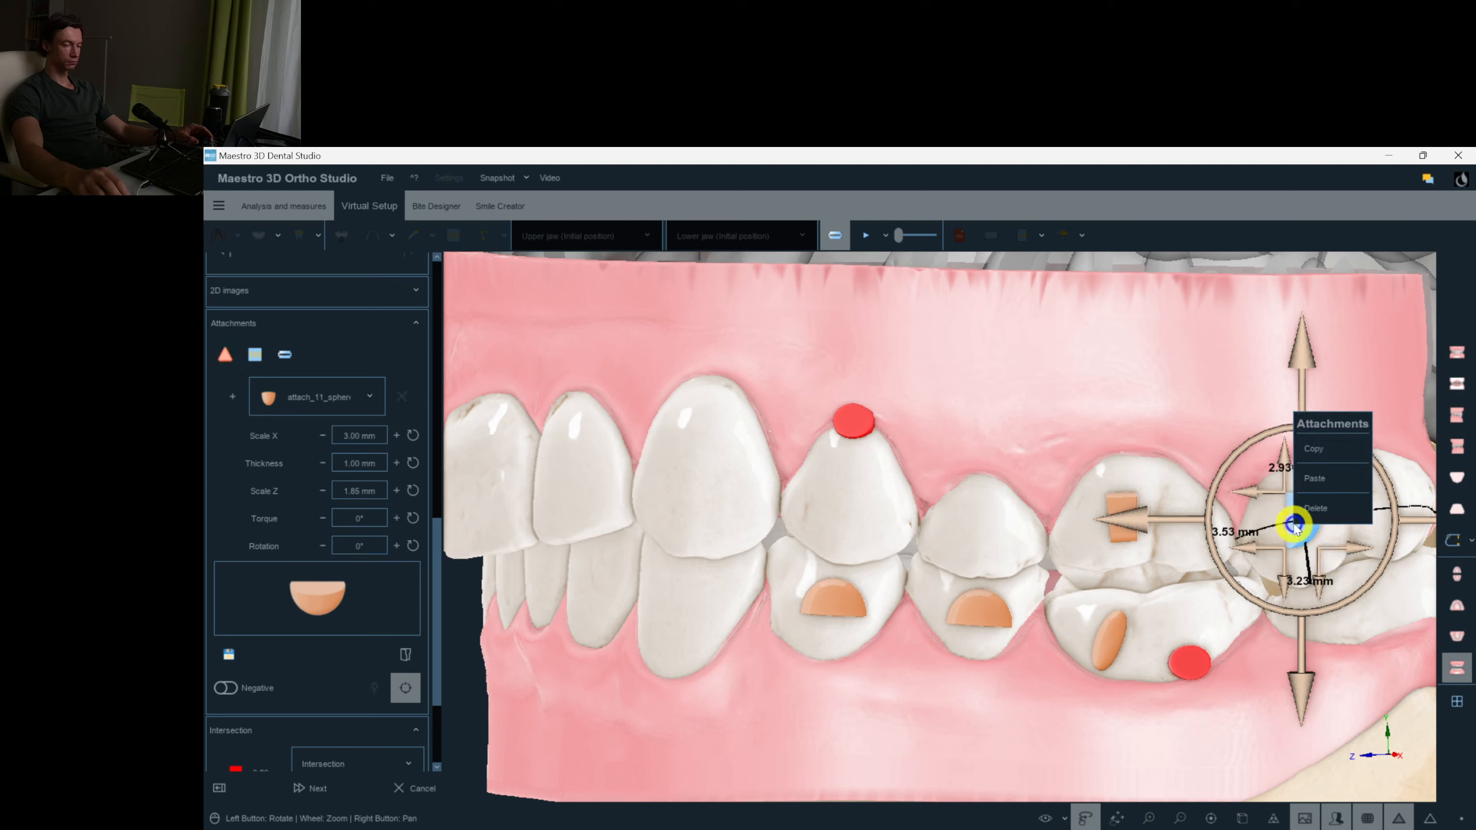
click(1321, 457)
click(1124, 519)
right_click(1129, 524)
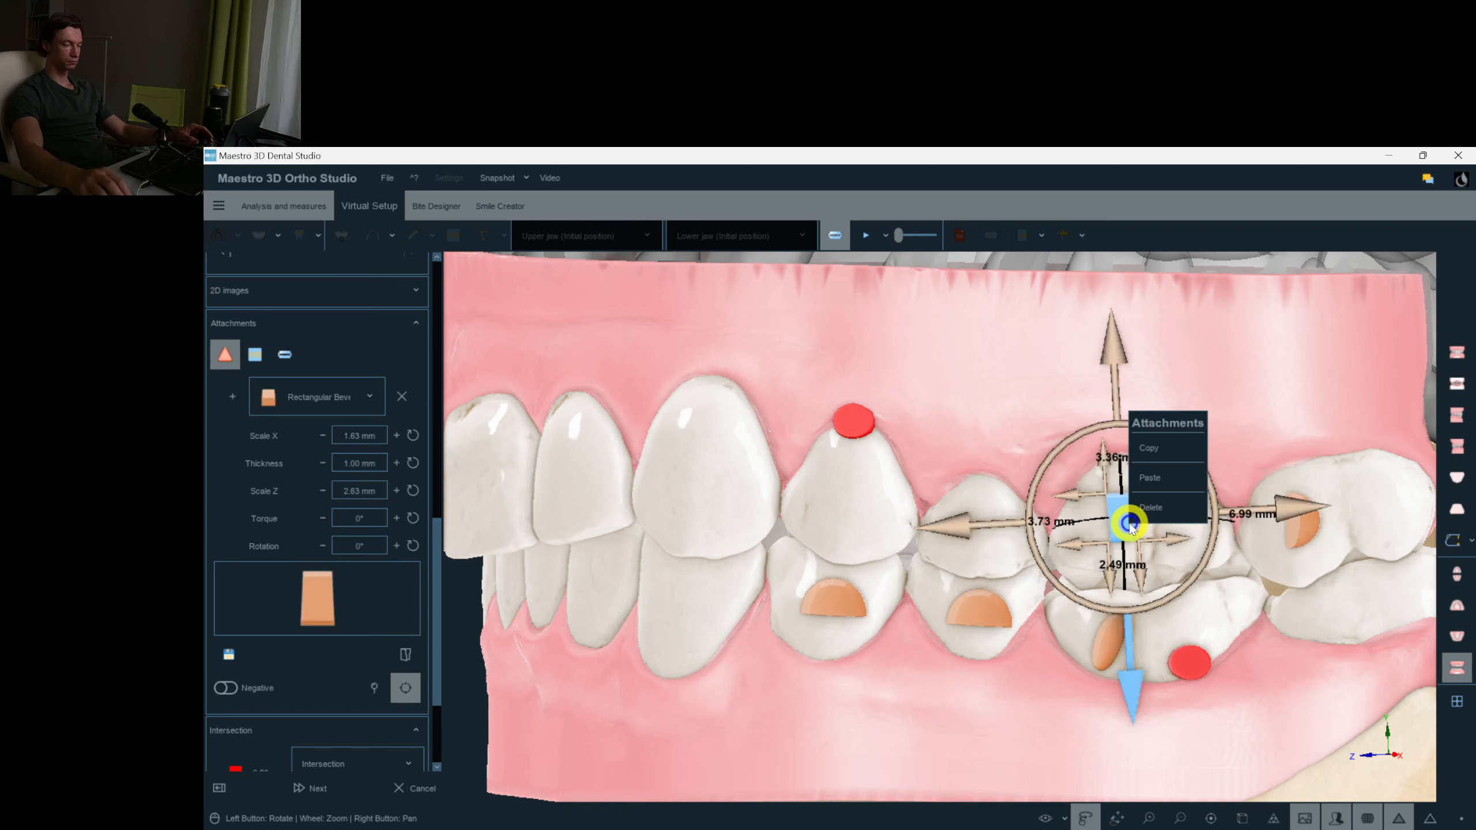
click(1171, 475)
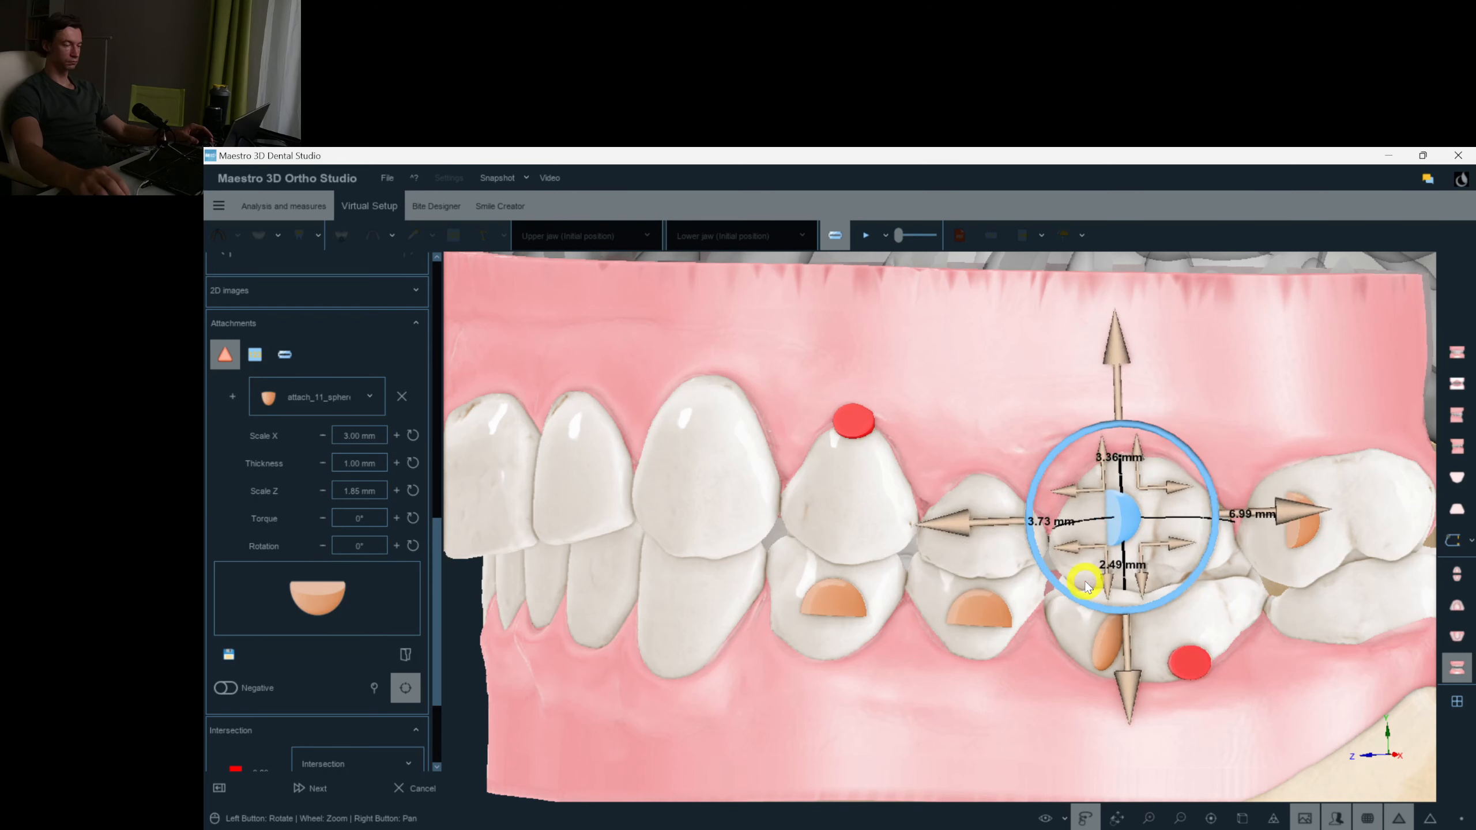
Paste the spherical attachment onto upper left second premolar 25, turn its flat side mesially and shift it slightly towards the gum.
right_click(991, 534)
click(1046, 382)
drag(1075, 578, 967, 584)
drag(1007, 383, 991, 347)
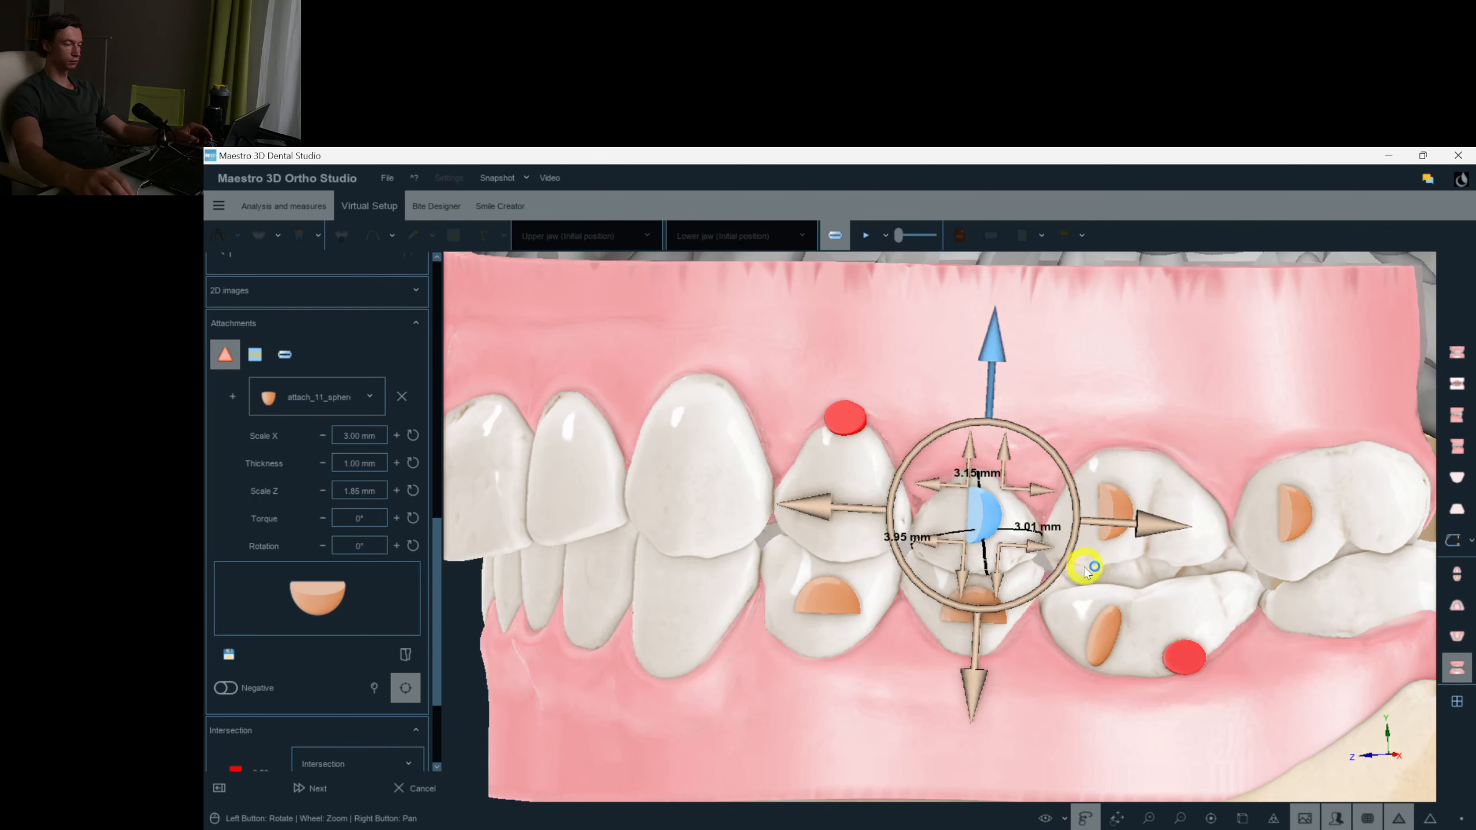
Save the project and dismiss the graphics driver notification.
click(214, 219)
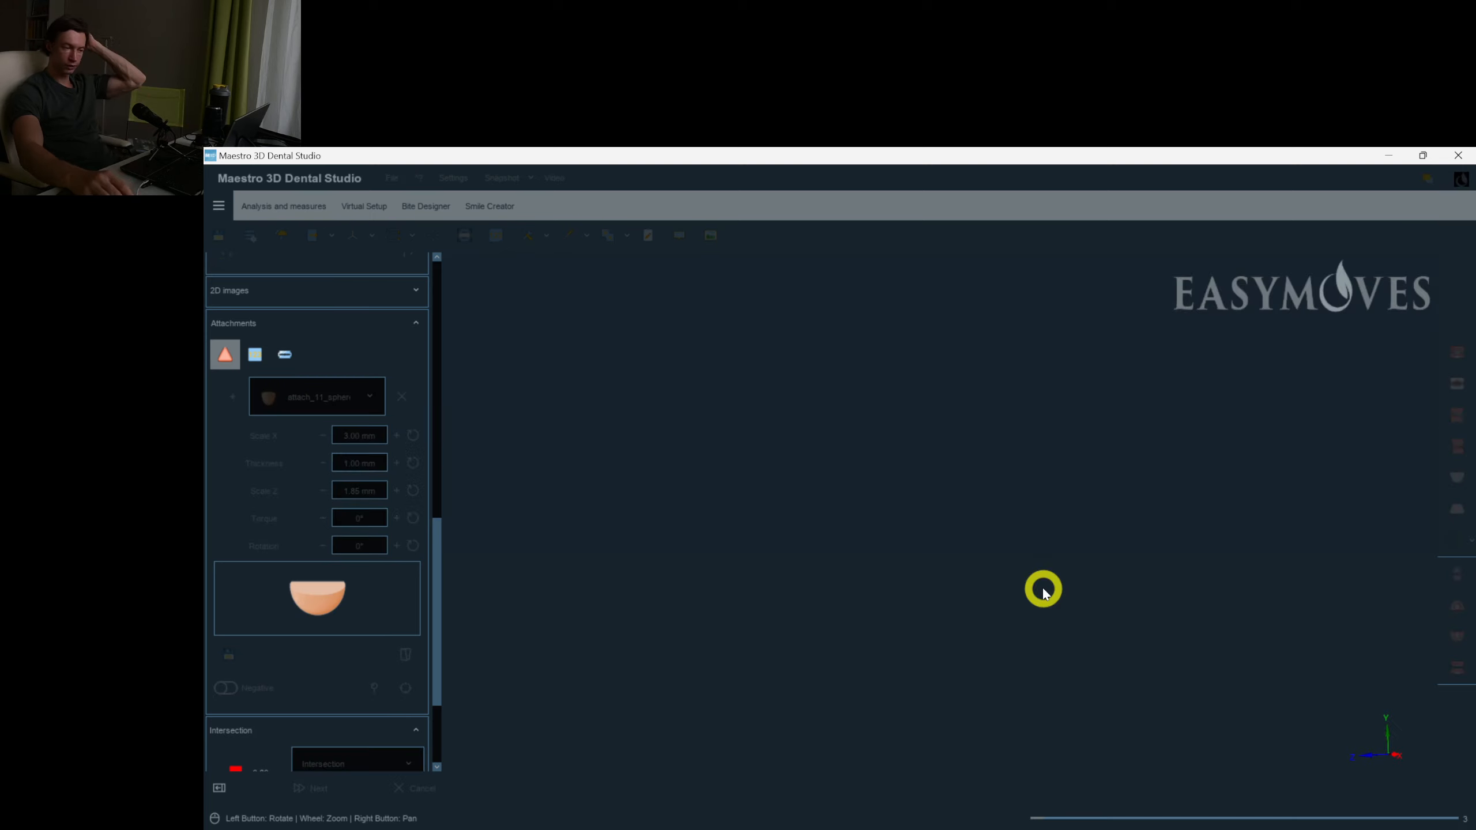
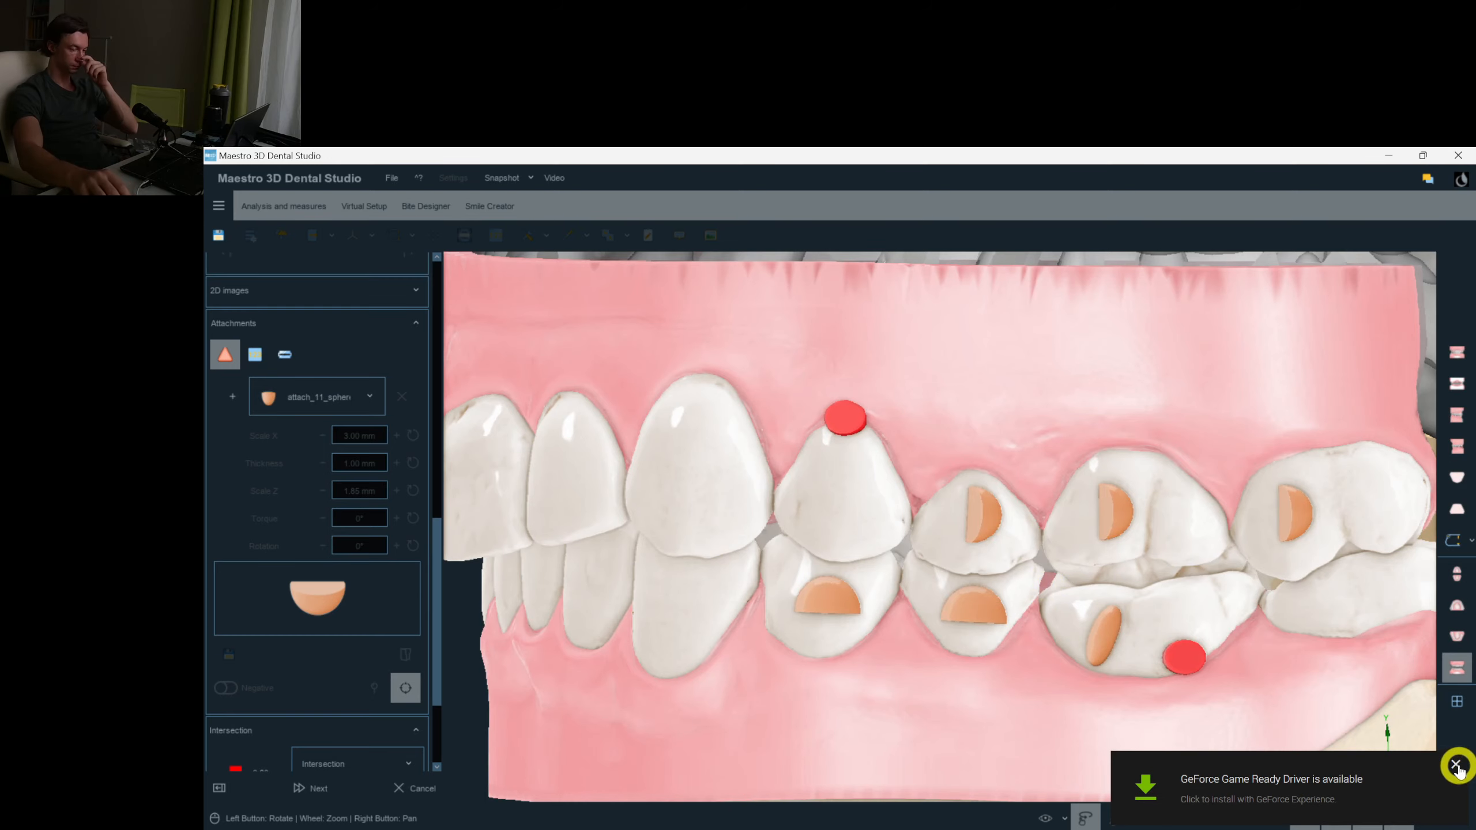
click(1456, 765)
Paste the spherical attachment onto upper right first premolar 14, turn its flat side mesially and adjust its position on the crown.
scroll(959, 560, down, 5)
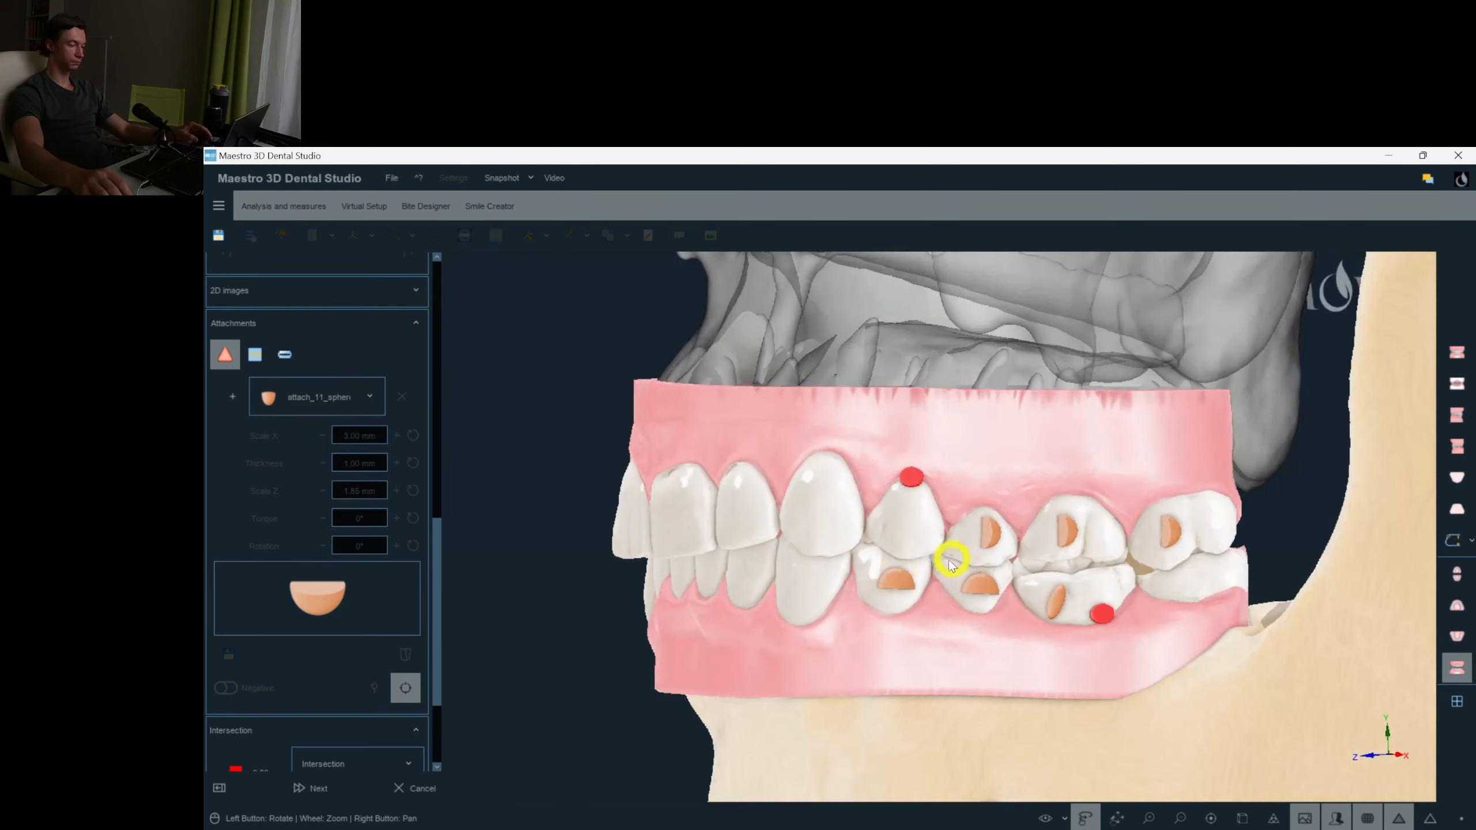
drag(772, 575, 1057, 557)
drag(756, 495, 764, 501)
scroll(853, 521, up, 5)
drag(853, 521, 946, 514)
right_click(889, 528)
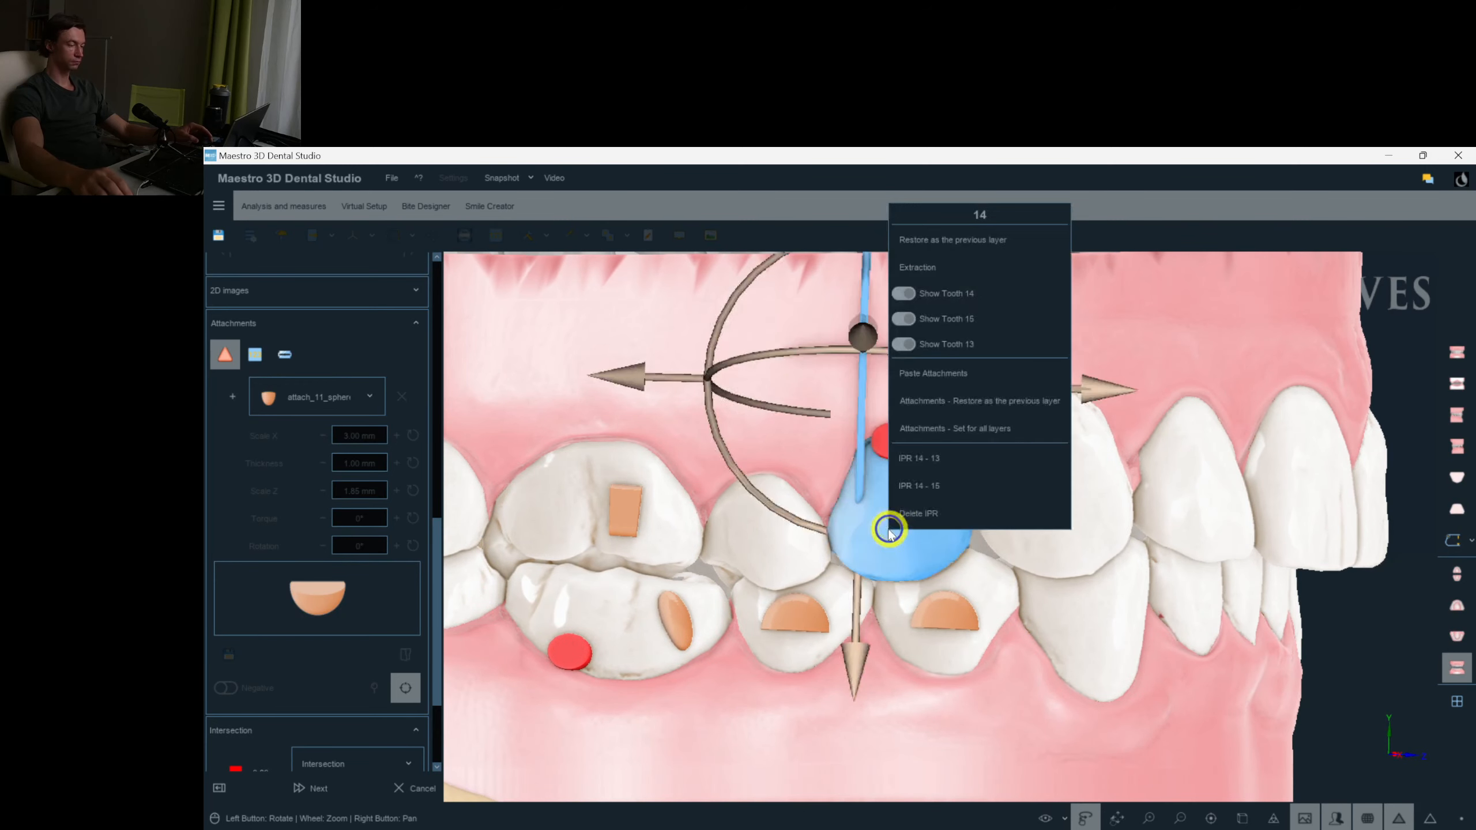
click(988, 379)
drag(975, 560, 942, 397)
drag(925, 669, 955, 669)
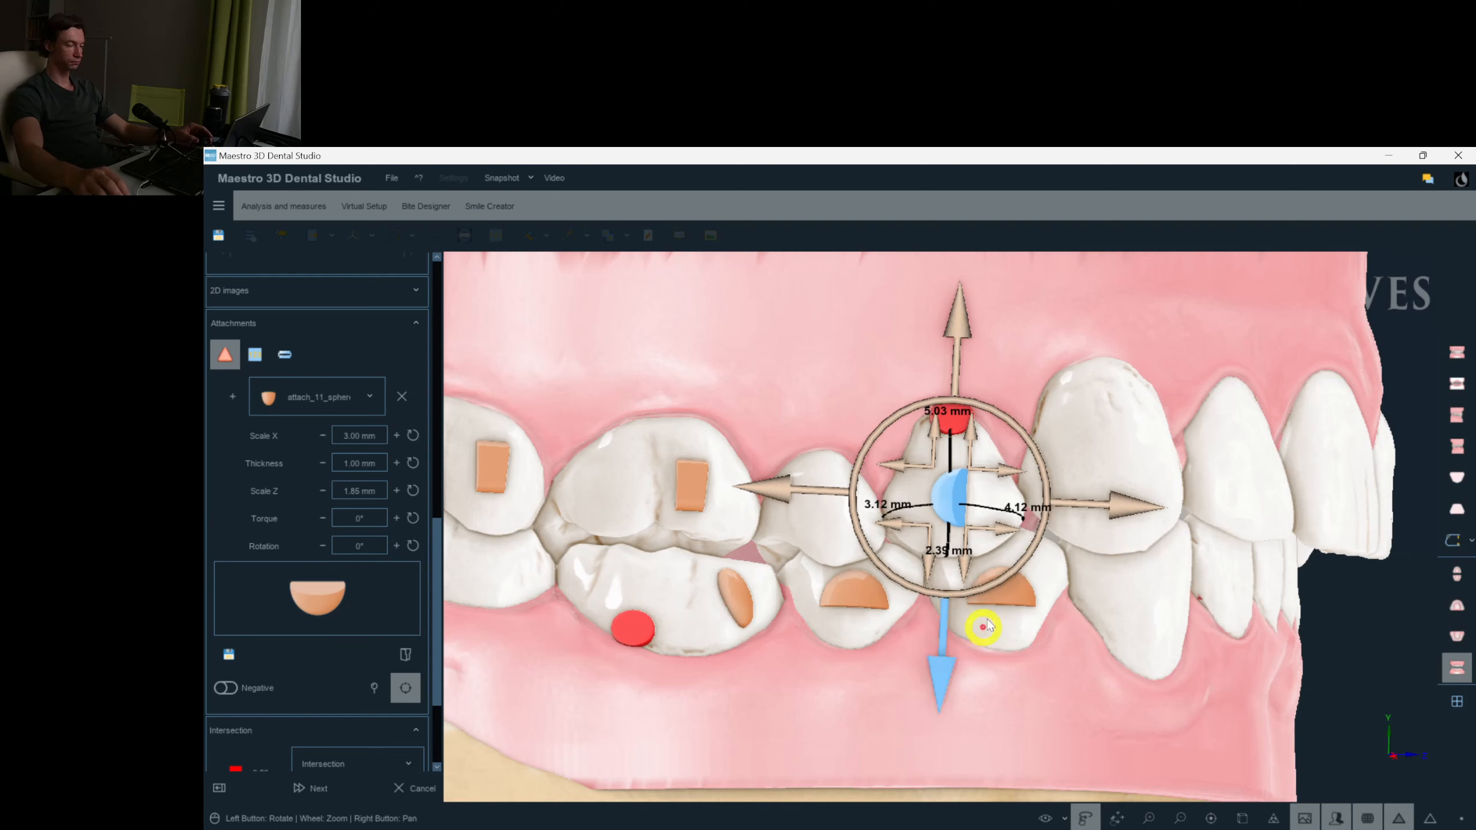
Paste the spherical attachment onto upper right second premolar 15 and over the rectangular one on first molar 16, turning both flat sides mesially.
right_click(836, 511)
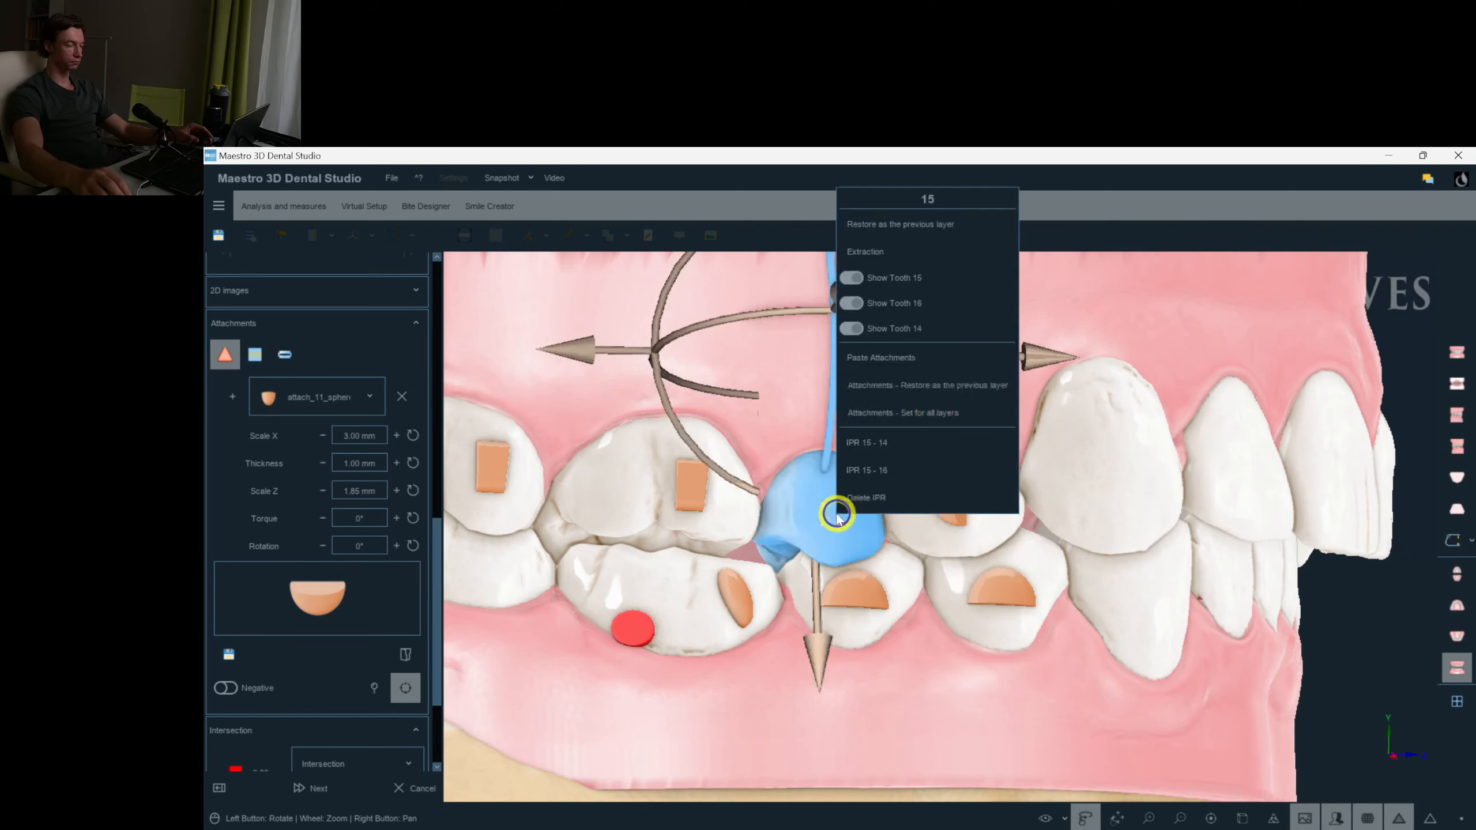
click(900, 368)
drag(906, 583, 978, 521)
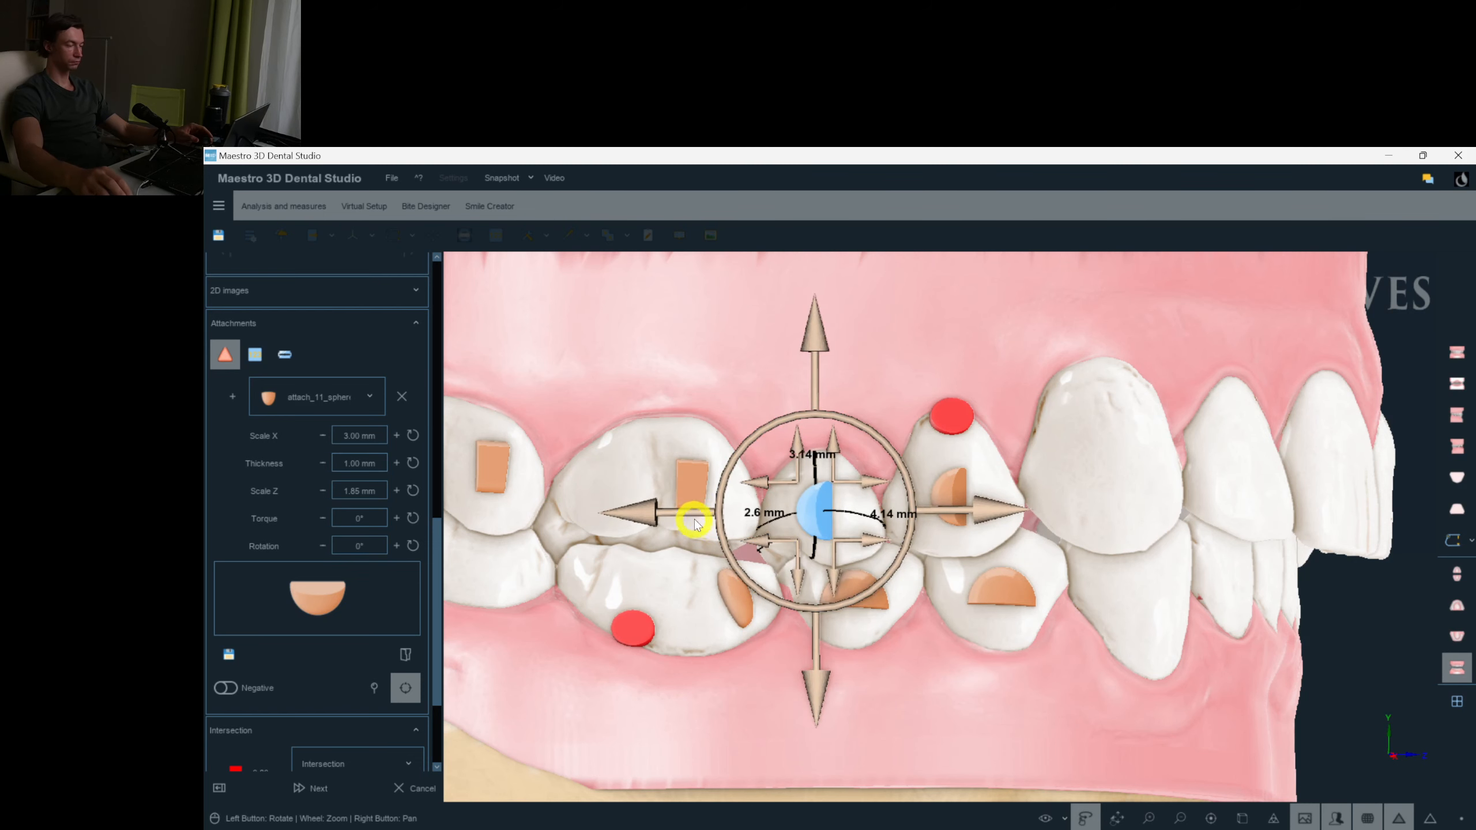
right_click(691, 502)
click(741, 453)
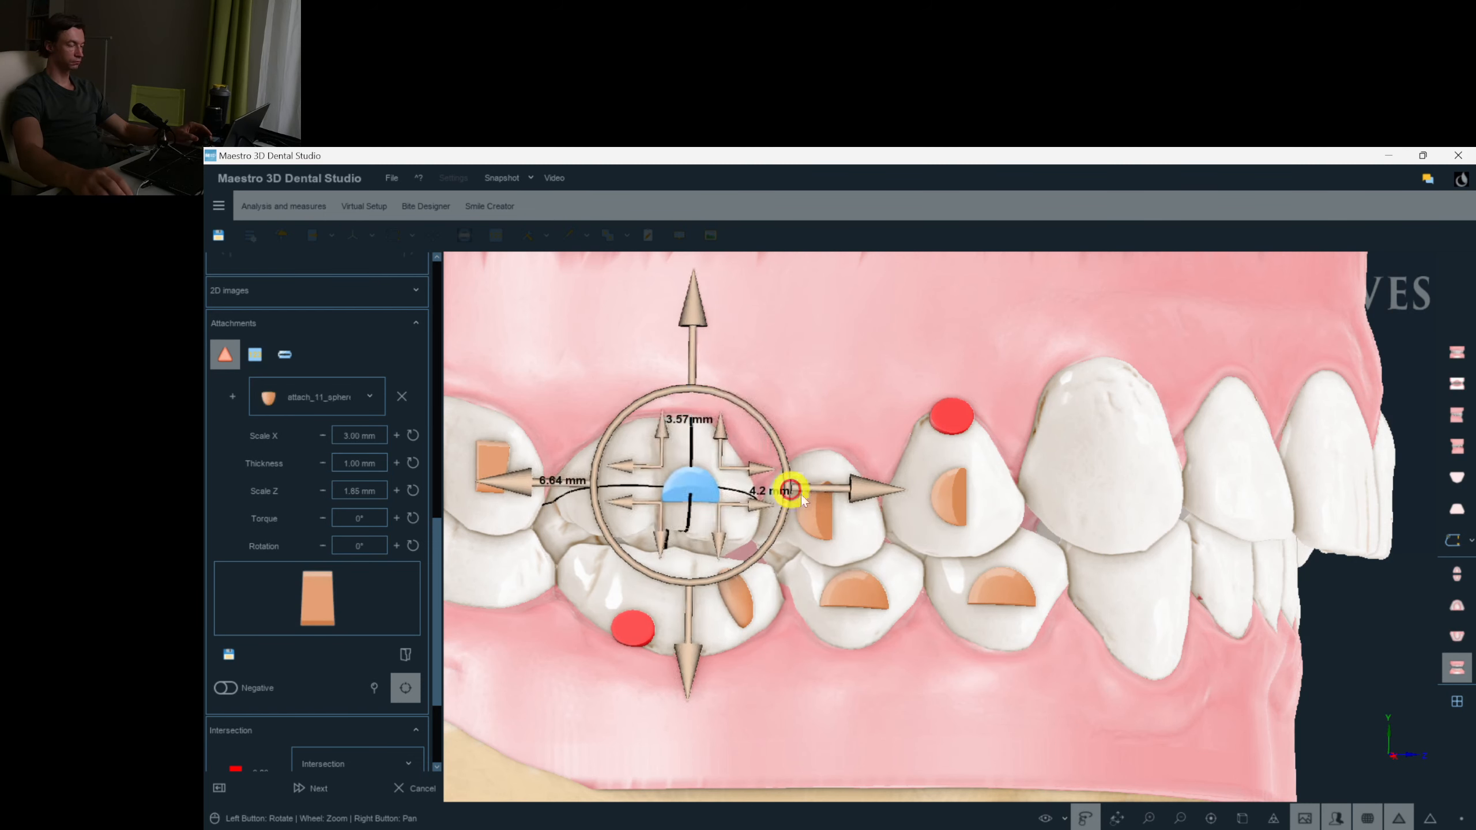
drag(778, 422, 751, 385)
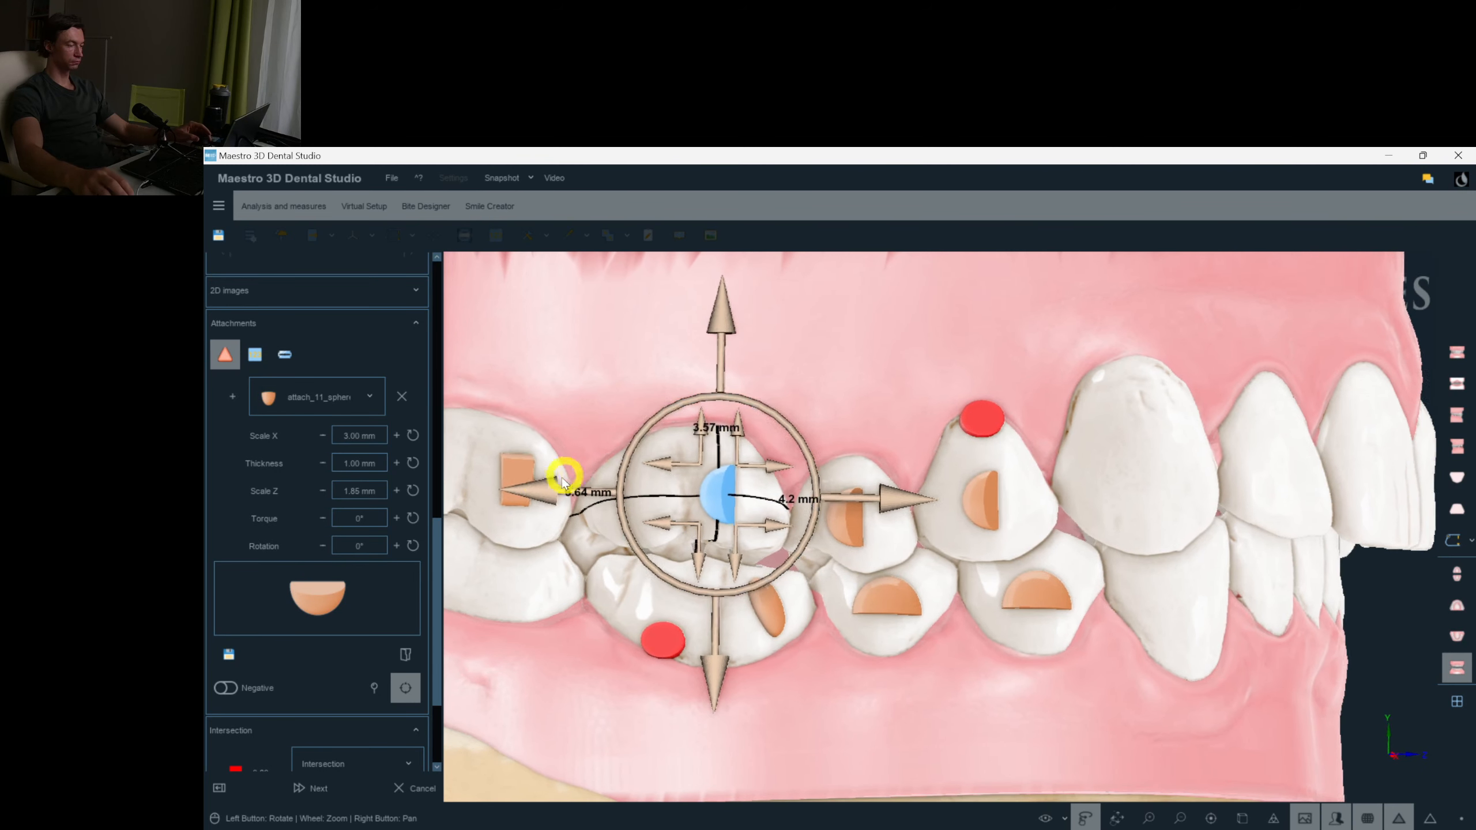
Paste the spherical attachment over the rectangular one on upper right second molar 17 and turn its flat side mesially.
right_click(519, 491)
click(557, 439)
drag(618, 522, 590, 388)
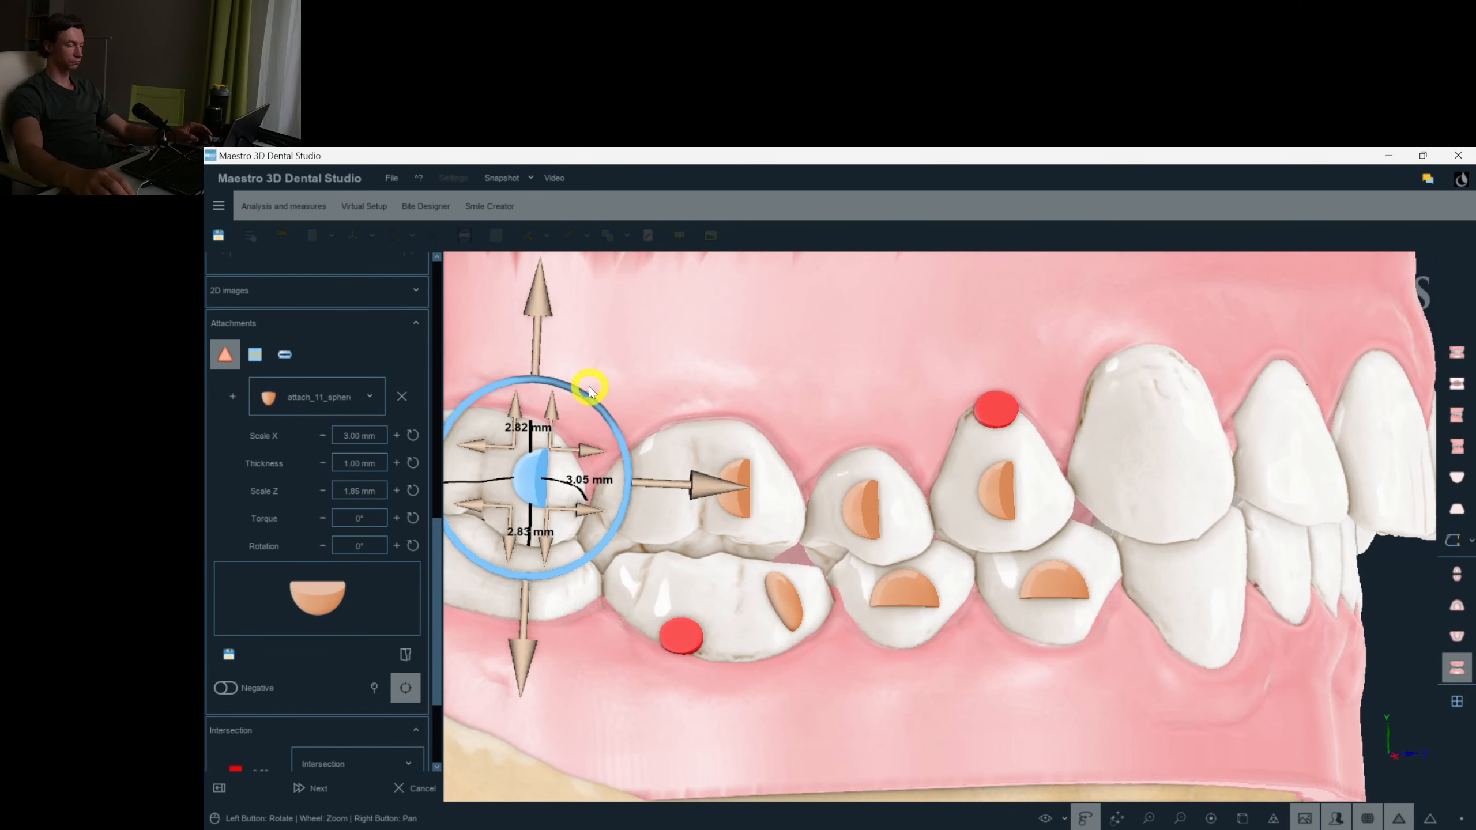
click(766, 349)
Examine the planned movement values of canines 33, 43 and 23 from the front.
drag(1154, 436, 1160, 593)
click(959, 590)
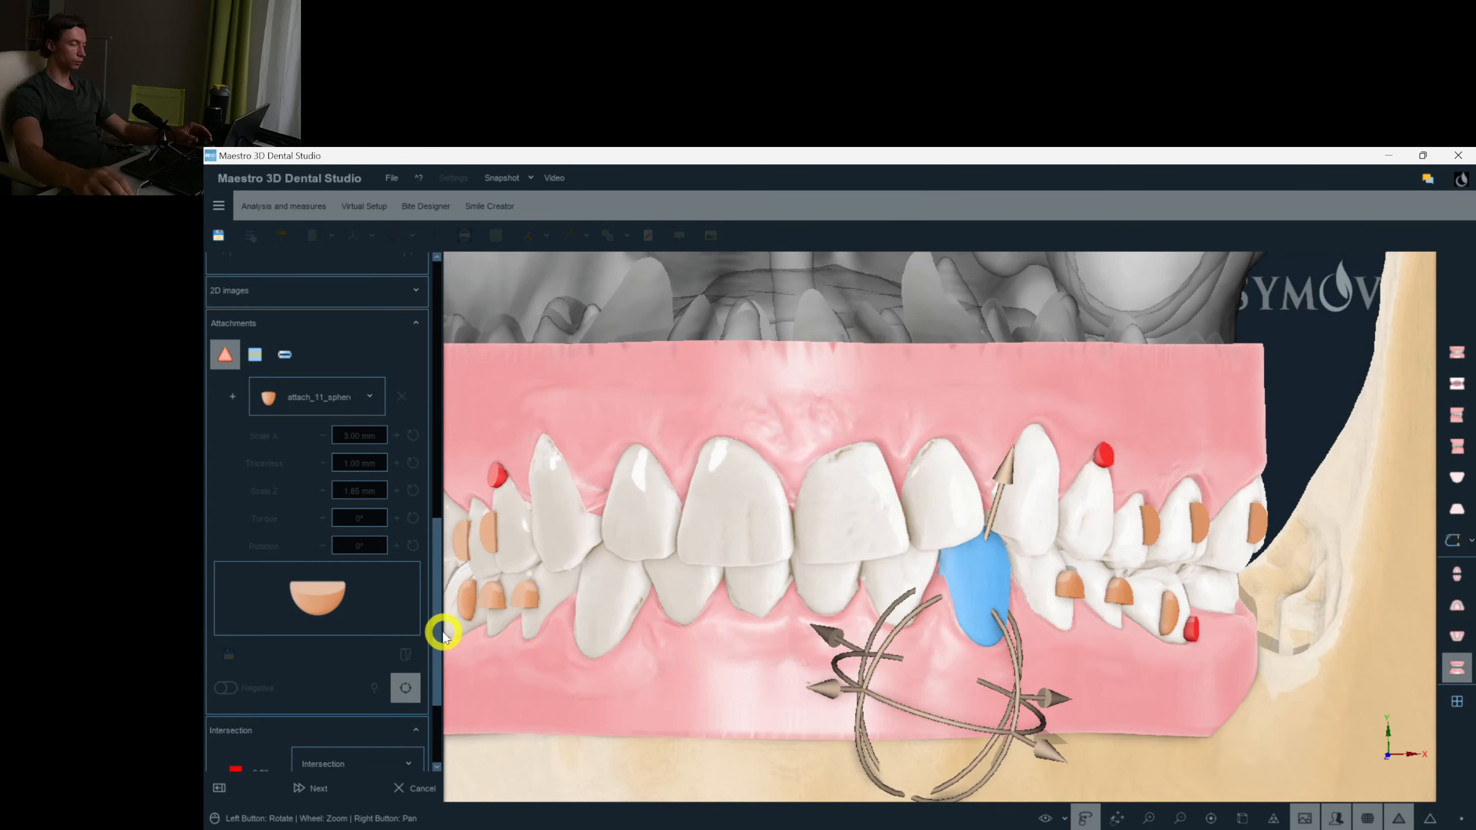
drag(442, 545, 437, 400)
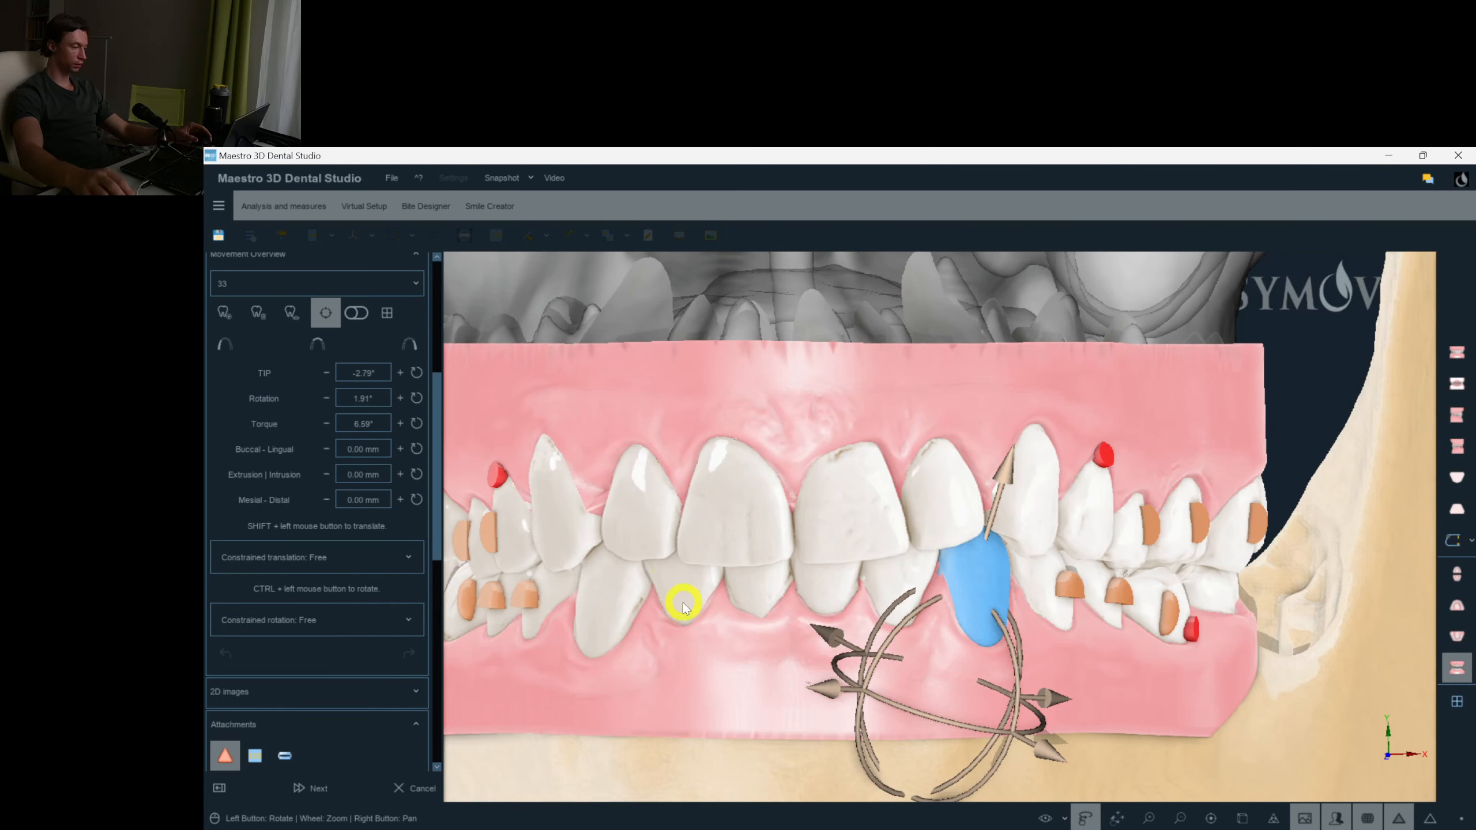
click(622, 593)
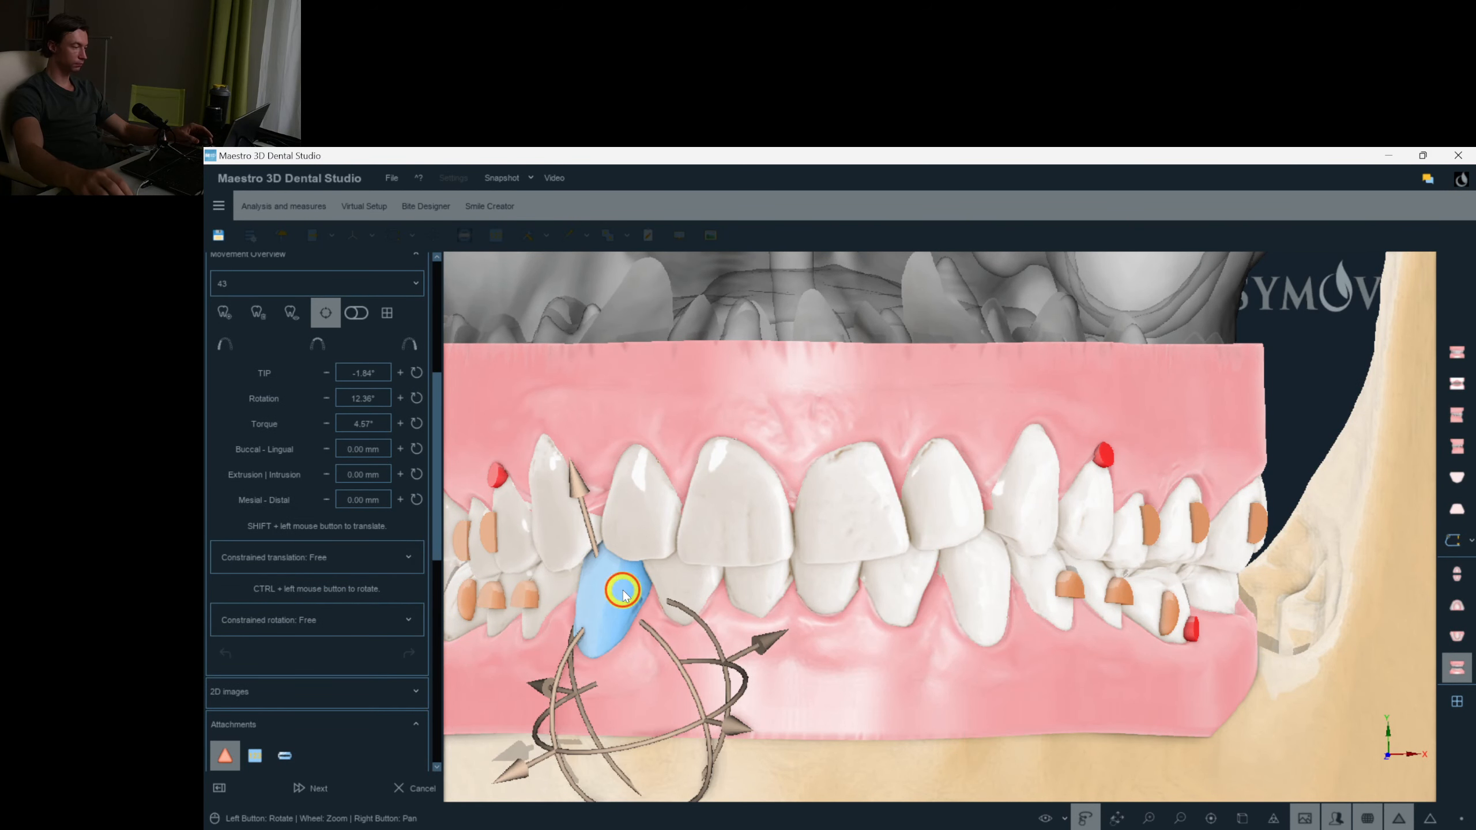
click(1039, 517)
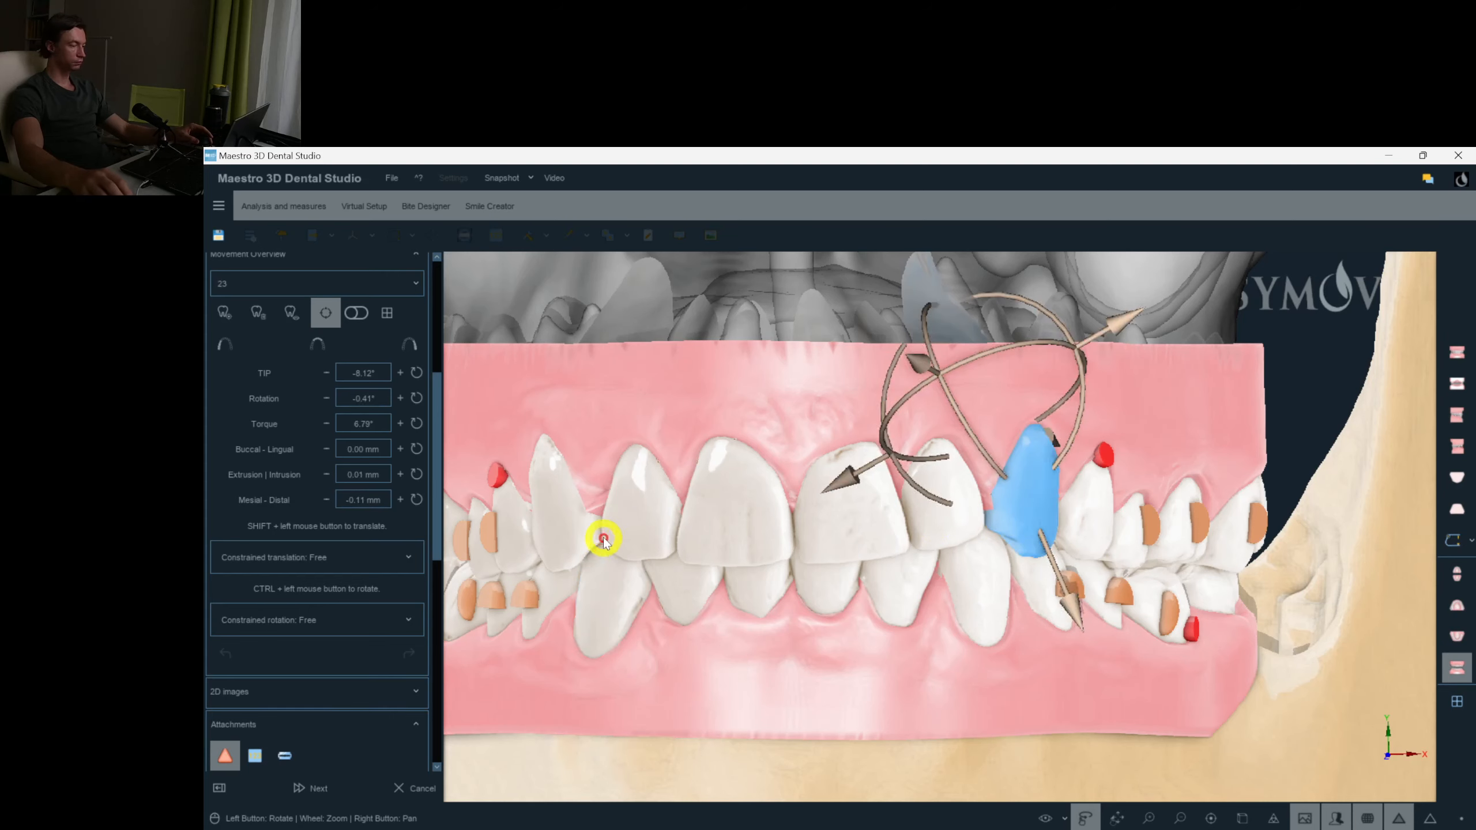
click(748, 712)
Isolate the lower jaw and add an attach_08_triangle_90_deg attachment to the labial surface of lower right canine 43.
click(1457, 644)
drag(756, 529, 482, 541)
drag(1057, 519, 965, 526)
right_drag(1138, 499, 1056, 577)
drag(1056, 581, 443, 530)
scroll(727, 501, down, 4)
drag(444, 446, 438, 538)
click(319, 559)
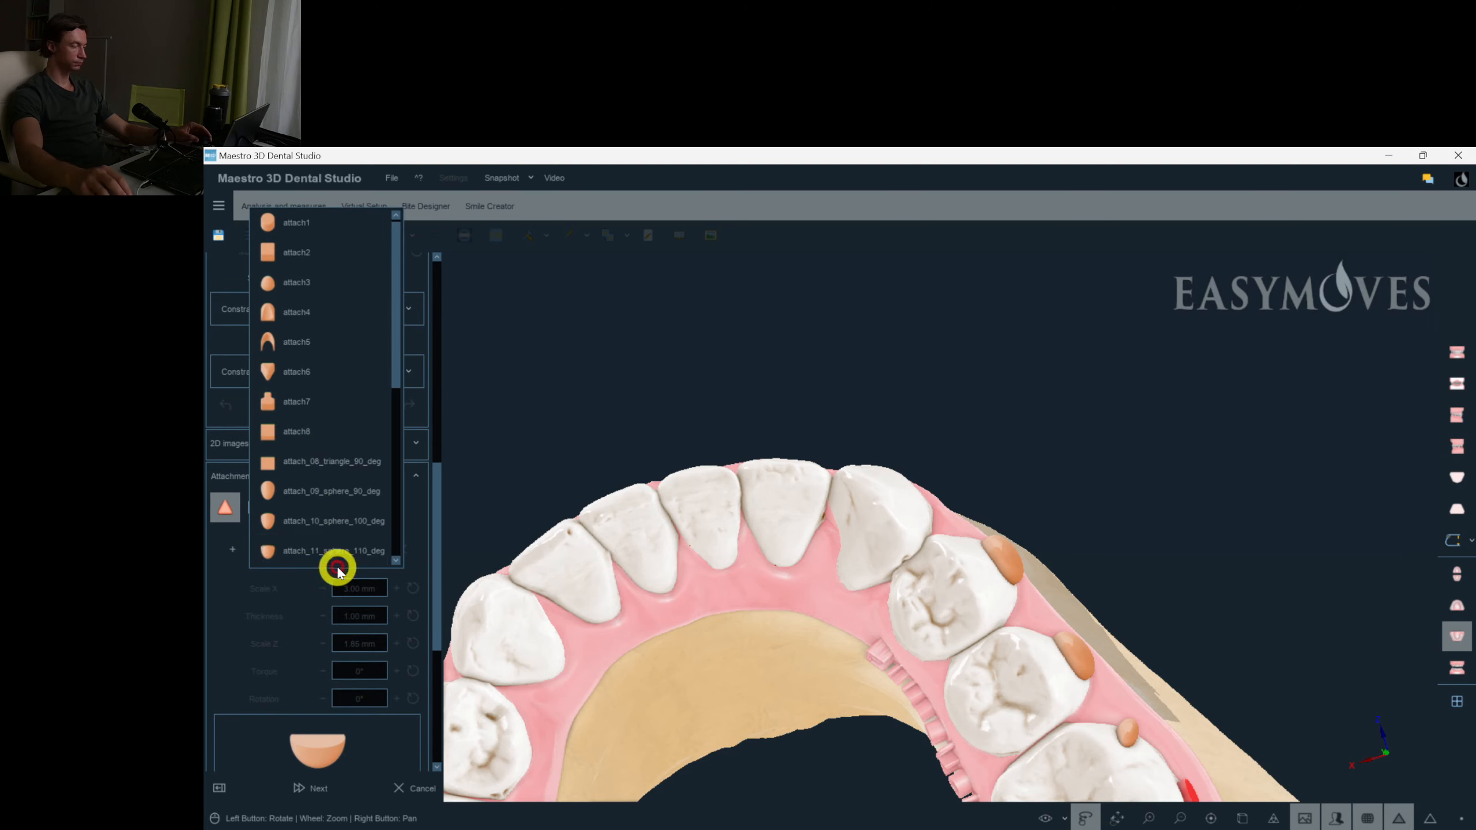
click(361, 466)
drag(465, 505, 716, 523)
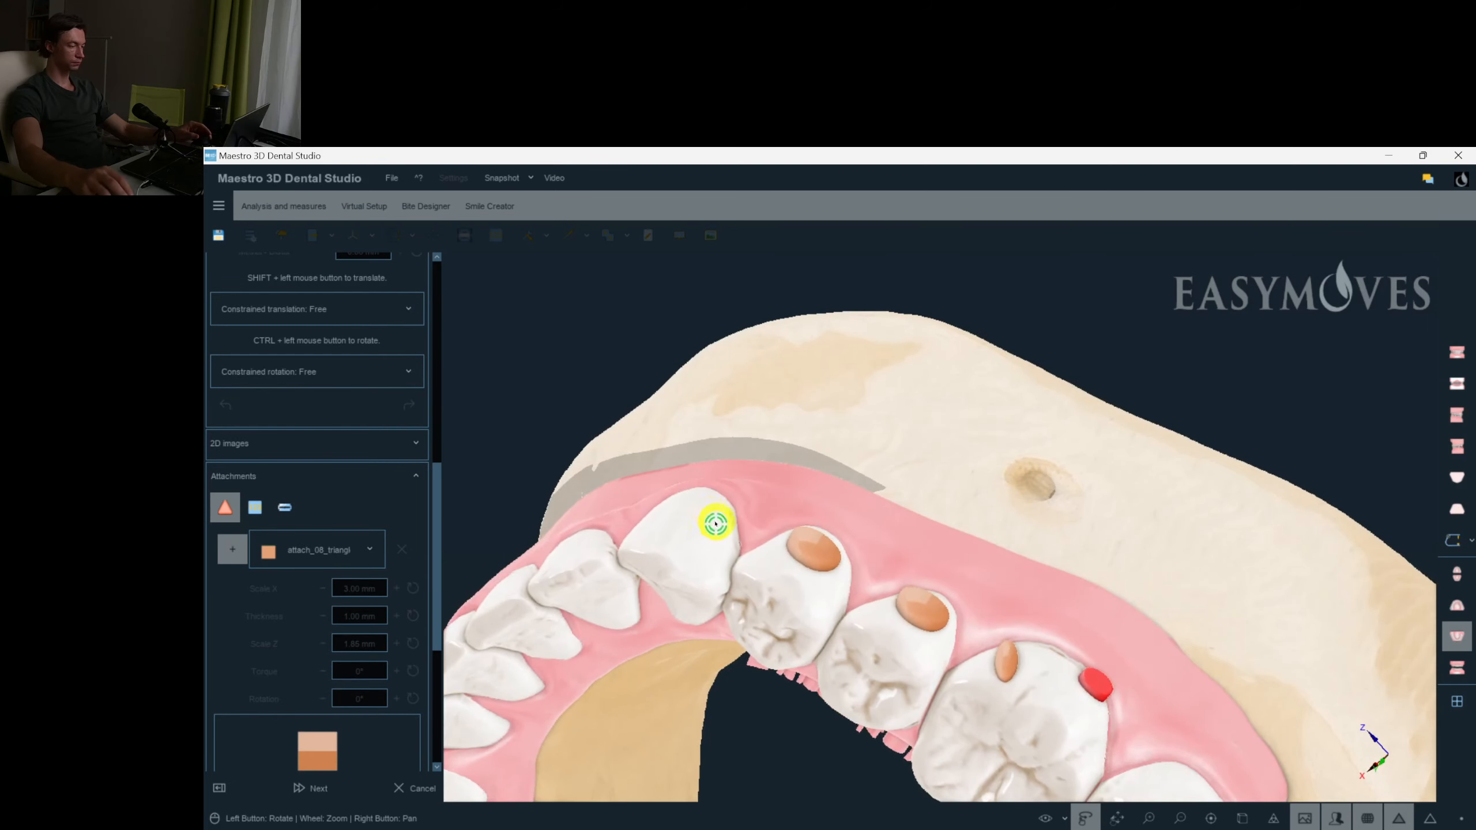
click(734, 540)
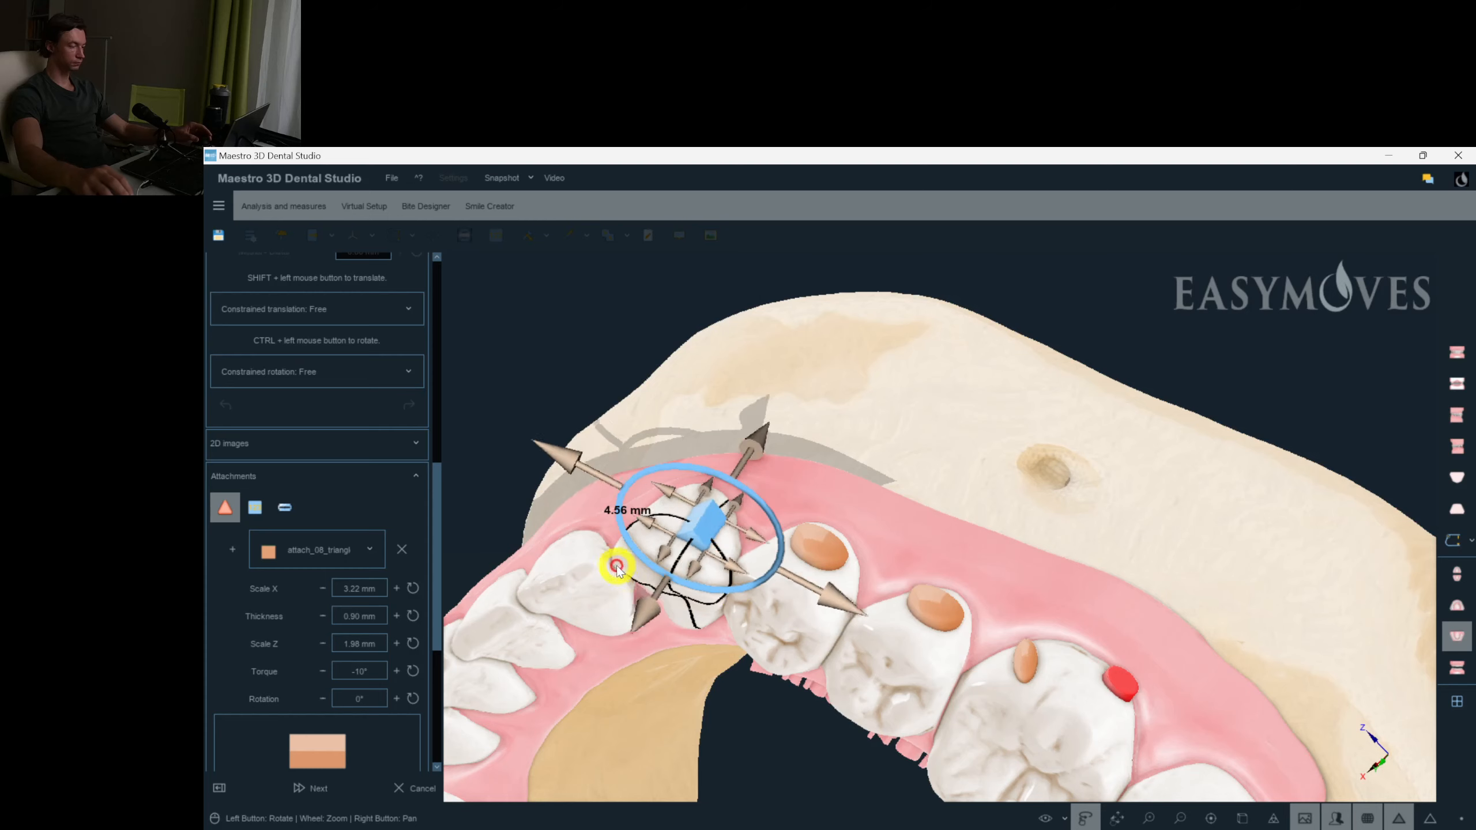
Show both jaws together and examine how the attachment on lower right canine 43 sits relative to the upper canine.
drag(851, 501, 883, 550)
click(1456, 667)
click(824, 603)
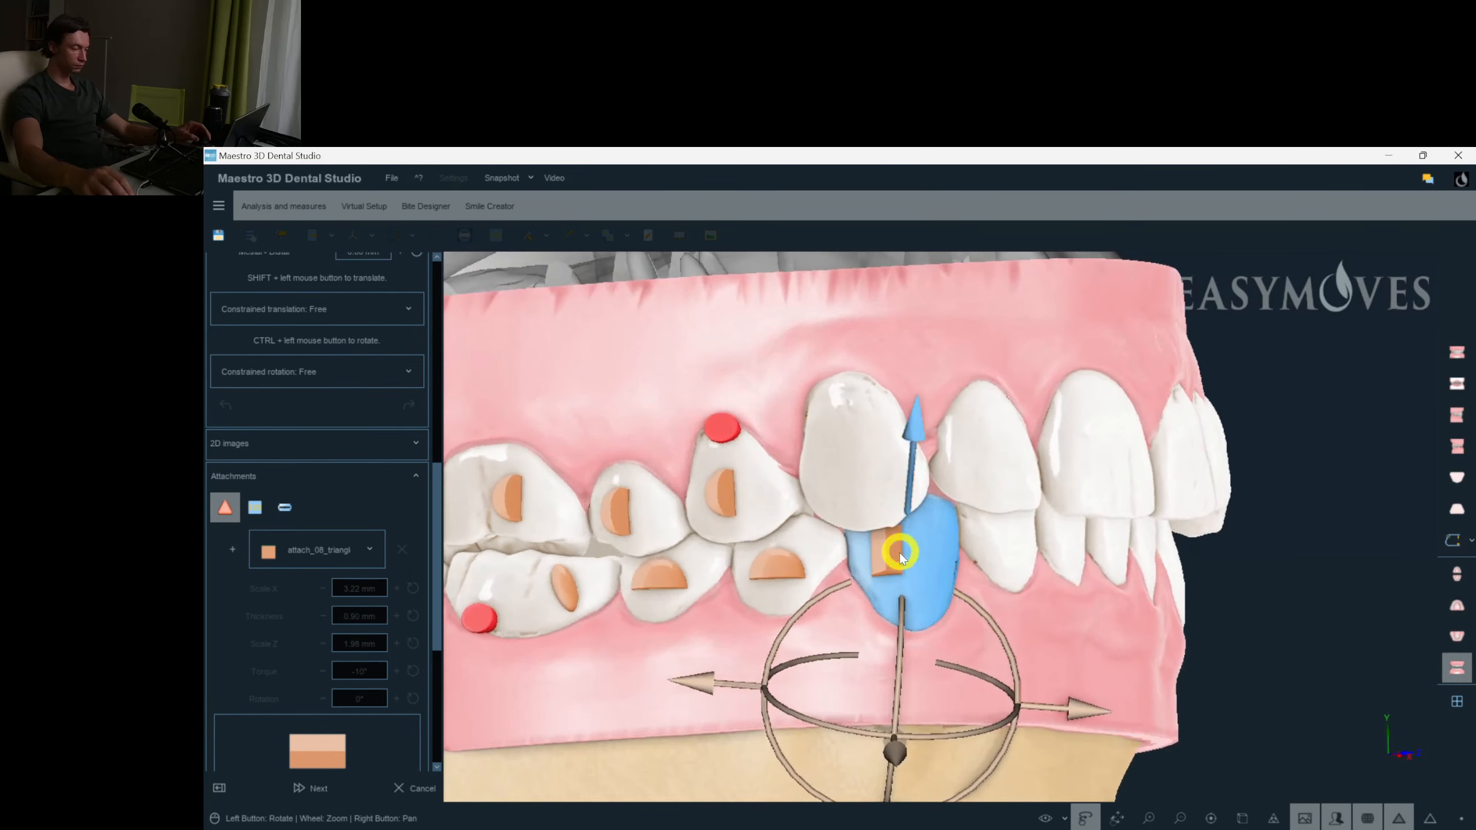
click(883, 550)
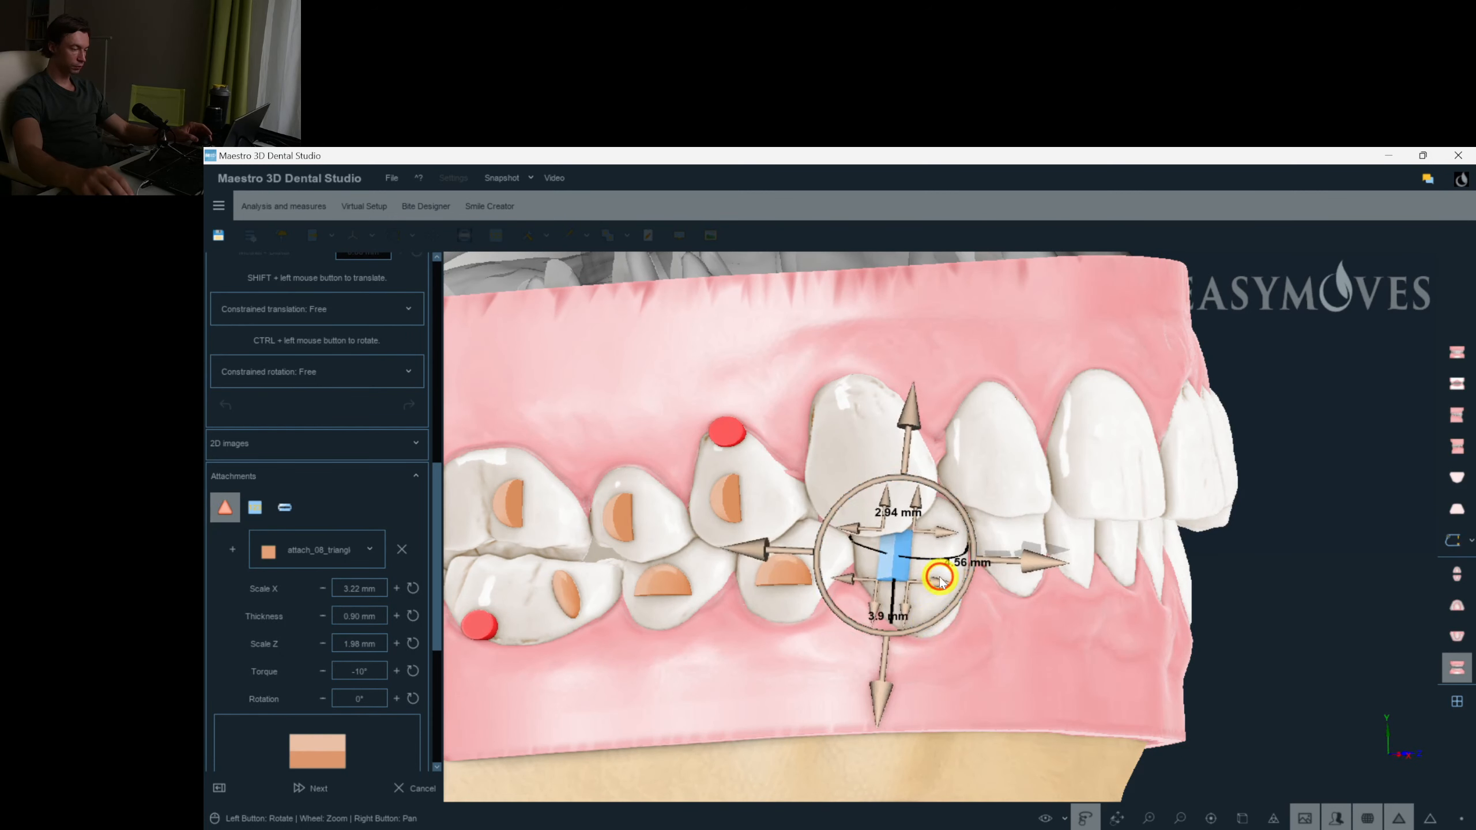
click(939, 579)
drag(938, 660, 947, 646)
click(908, 569)
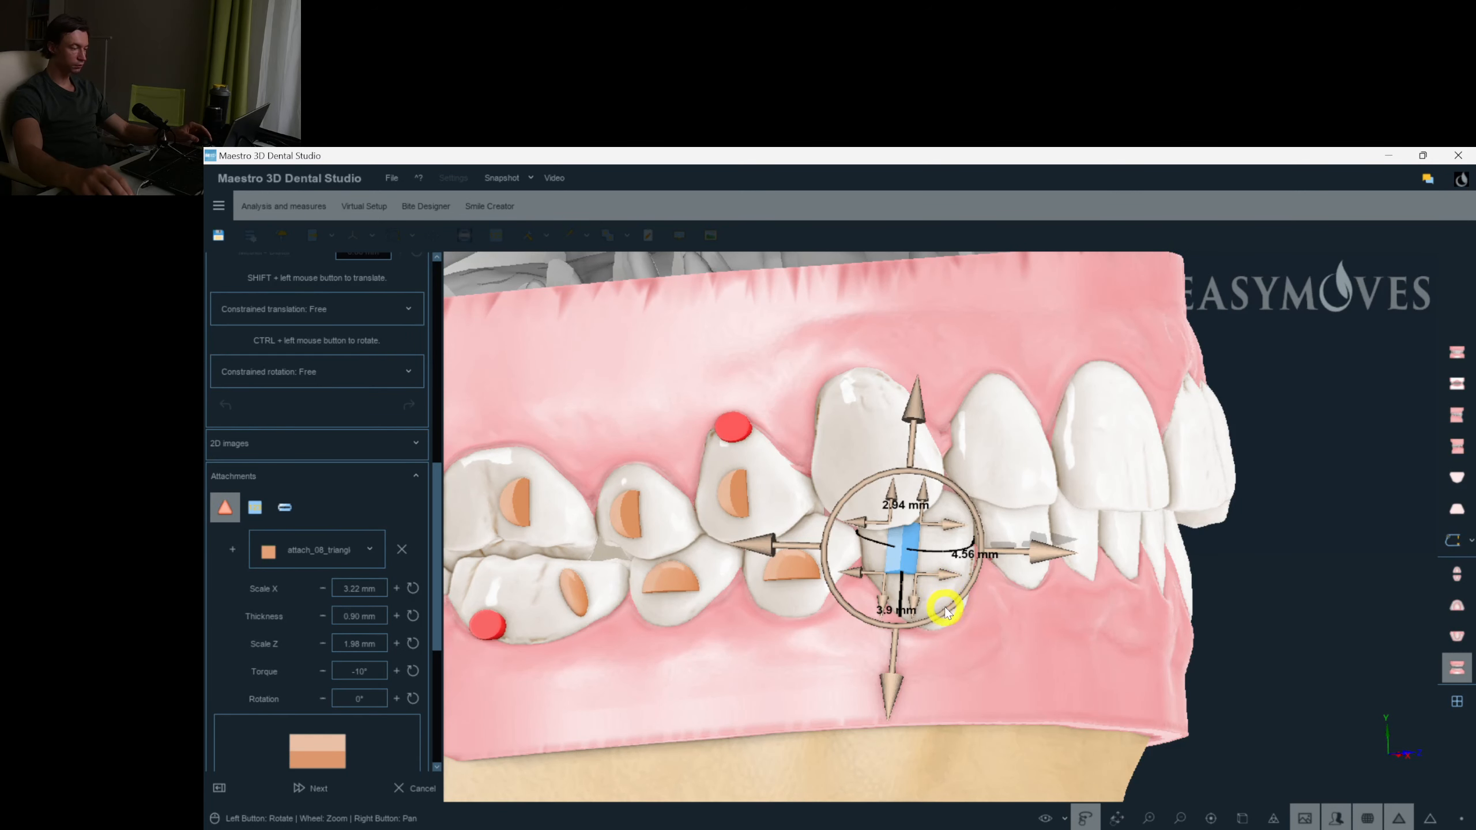
click(939, 583)
drag(913, 653, 913, 438)
click(946, 636)
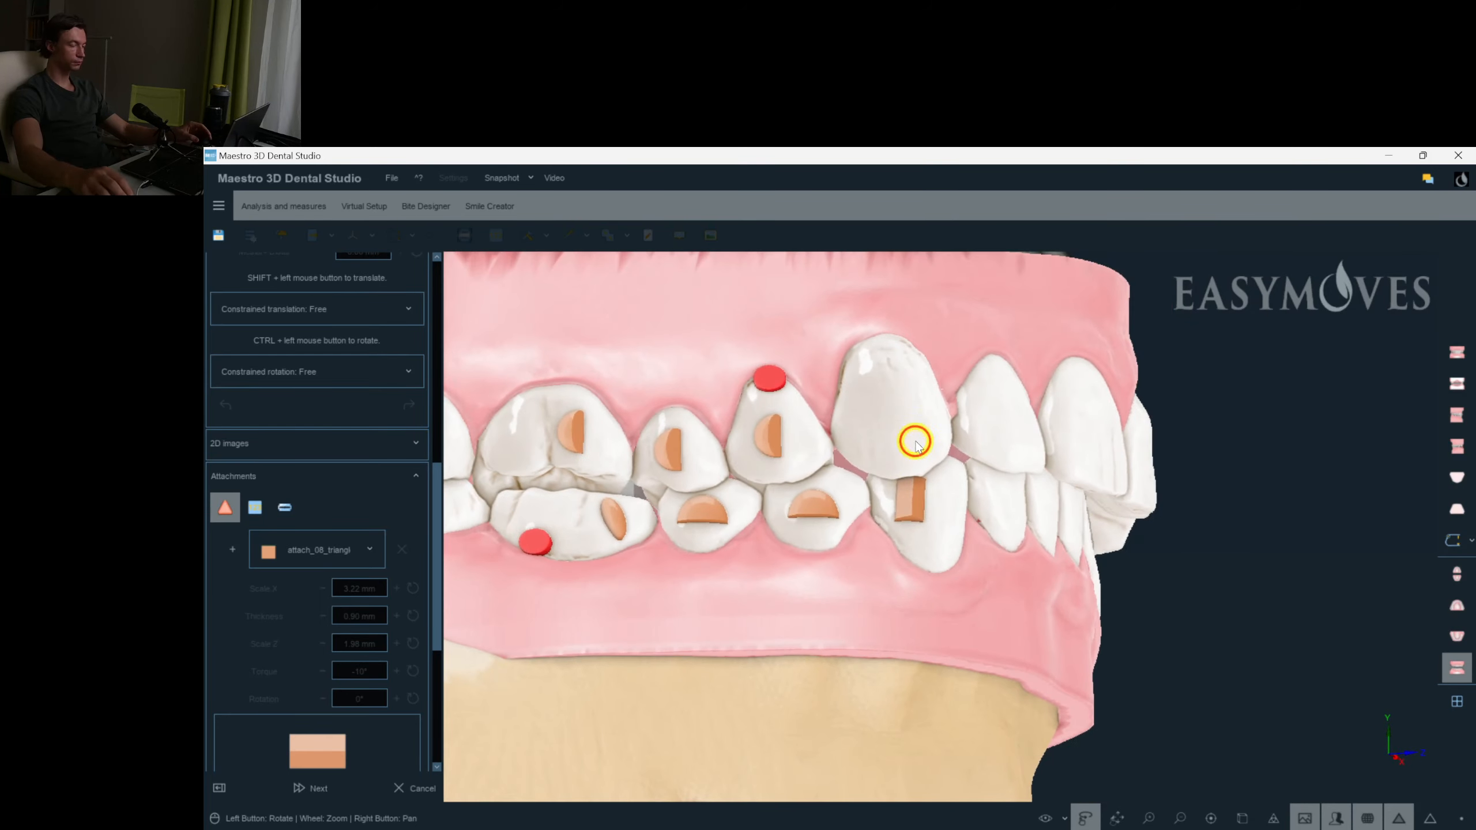
Copy the rectangular attachment from lower right canine 43 and paste it onto upper right canine 13.
click(883, 444)
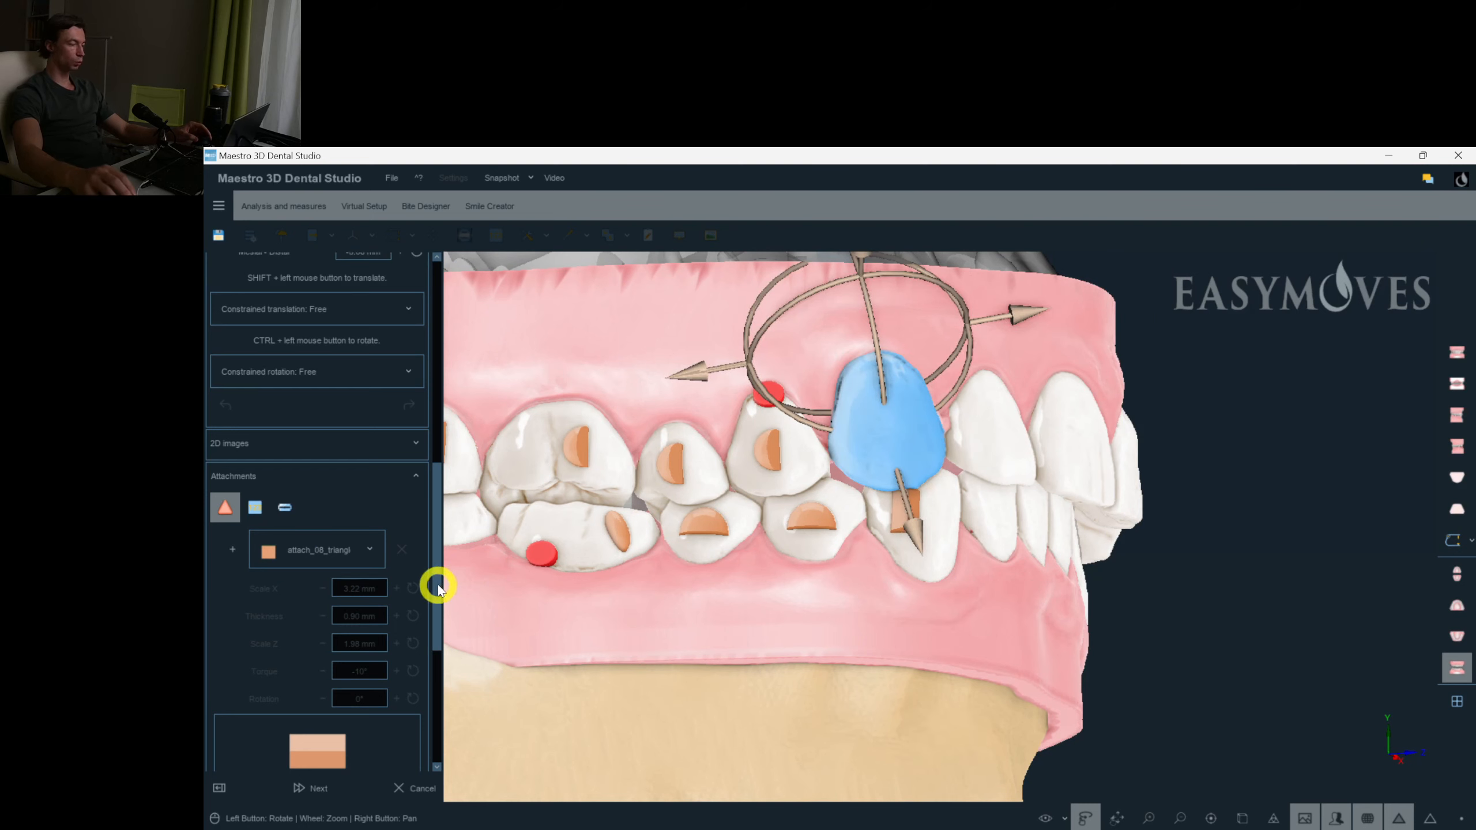
scroll(439, 581, up, 5)
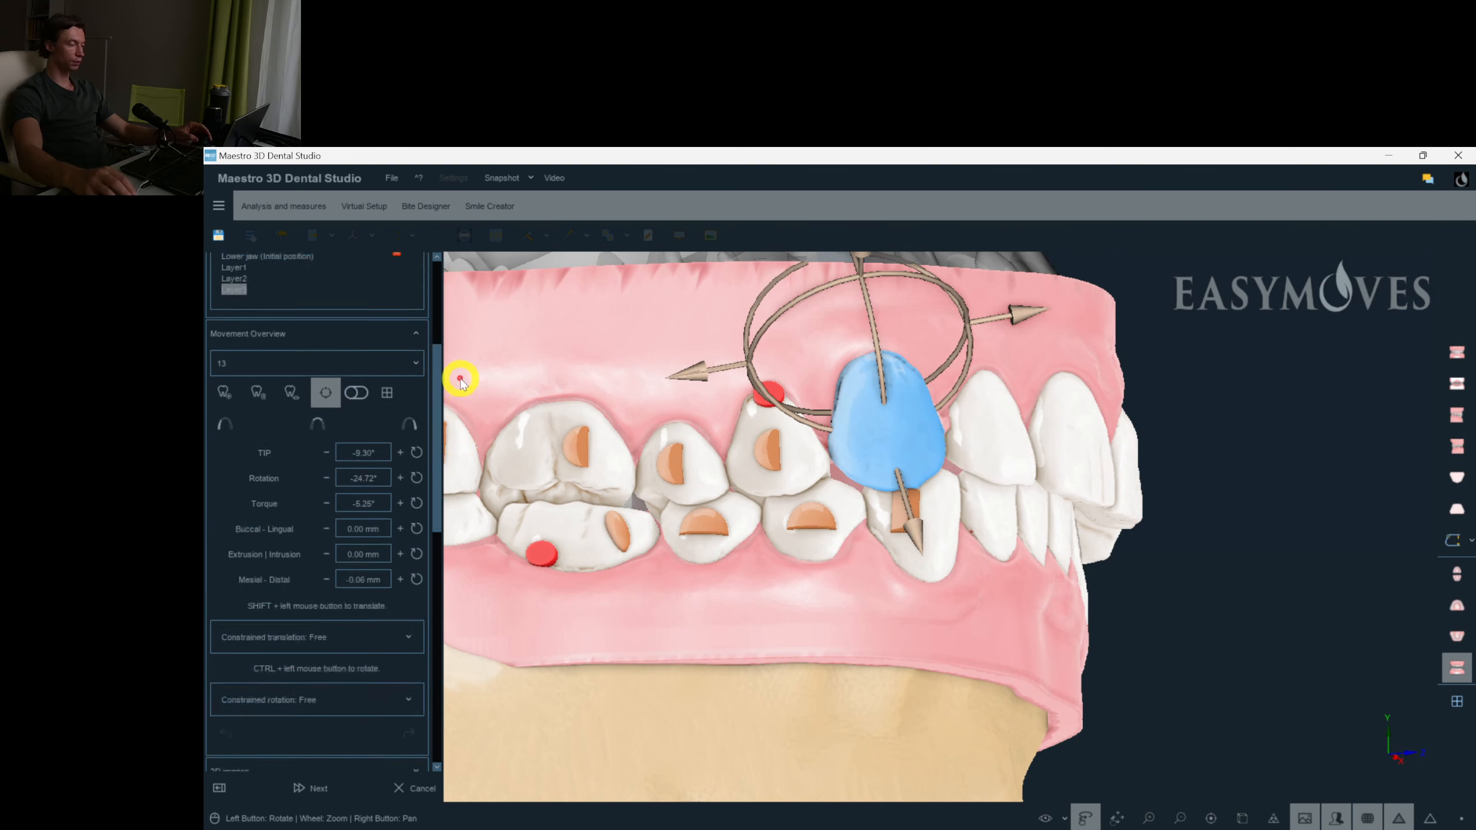
click(913, 517)
click(946, 442)
right_click(858, 432)
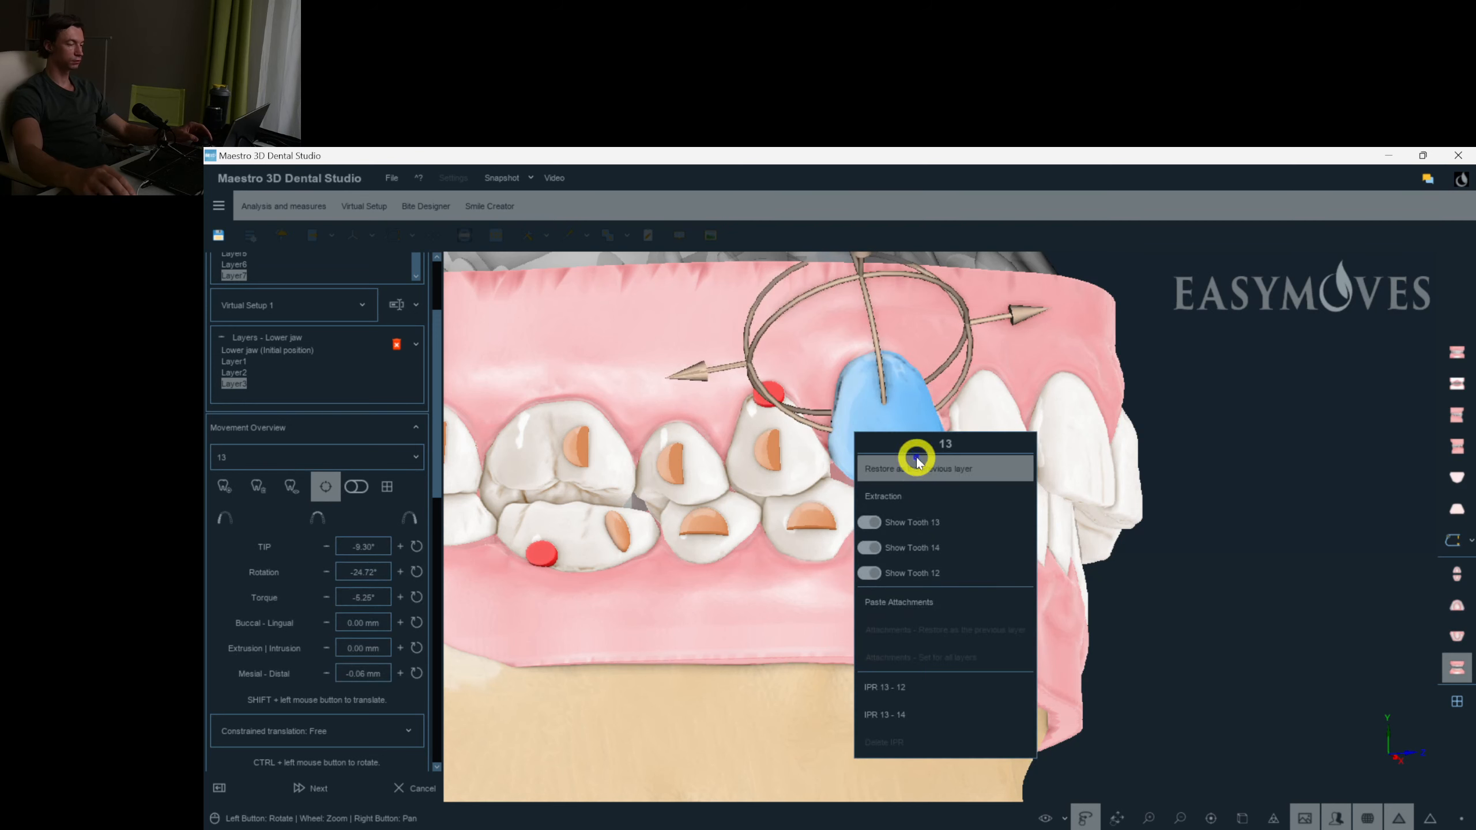
click(899, 602)
drag(907, 479, 901, 344)
drag(497, 482, 504, 464)
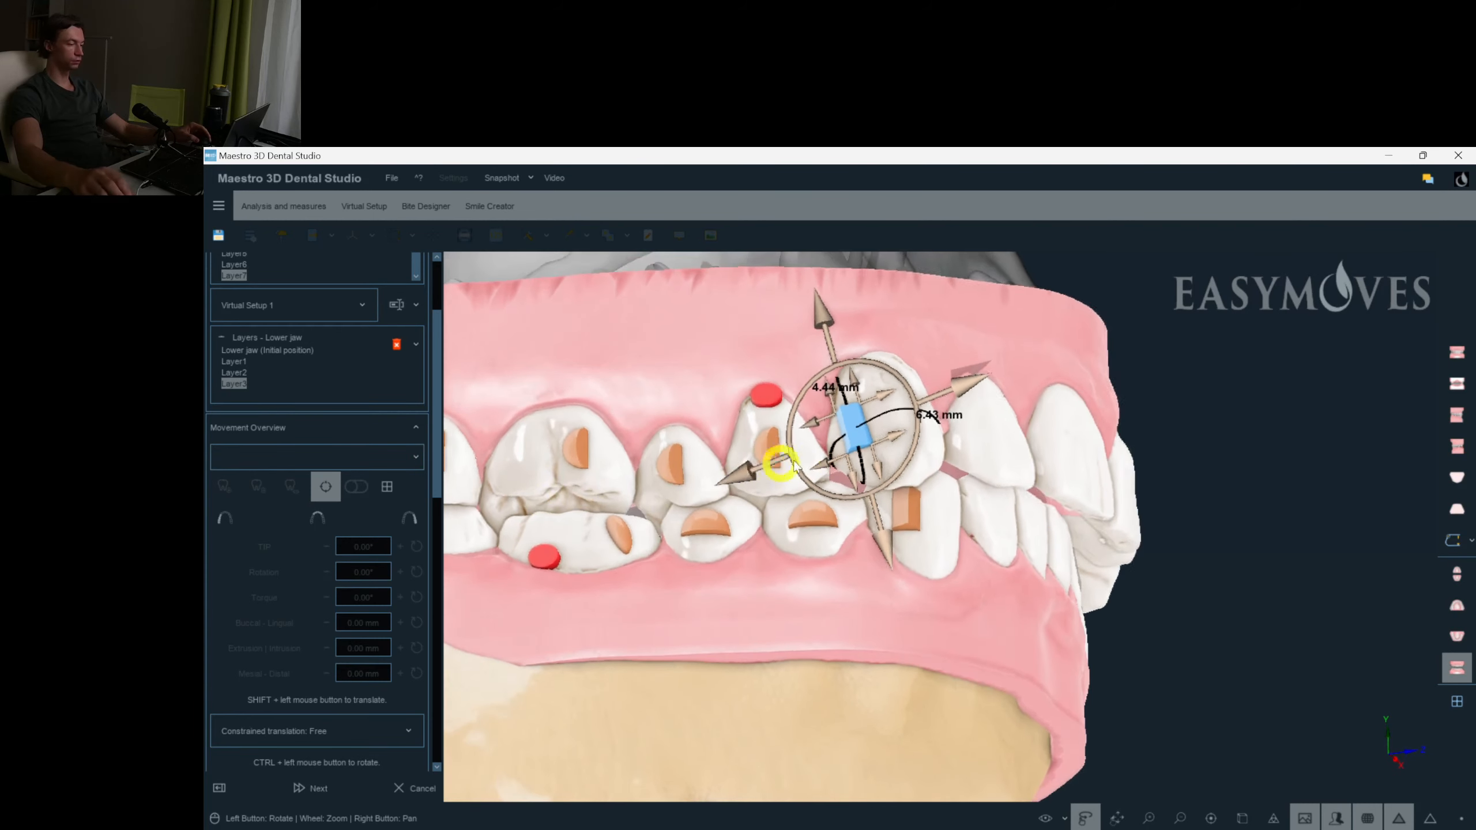
Set the current attachments for all layers, first for the lower jaw and then for the upper jaw.
right_click(963, 623)
mouse_move(986, 609)
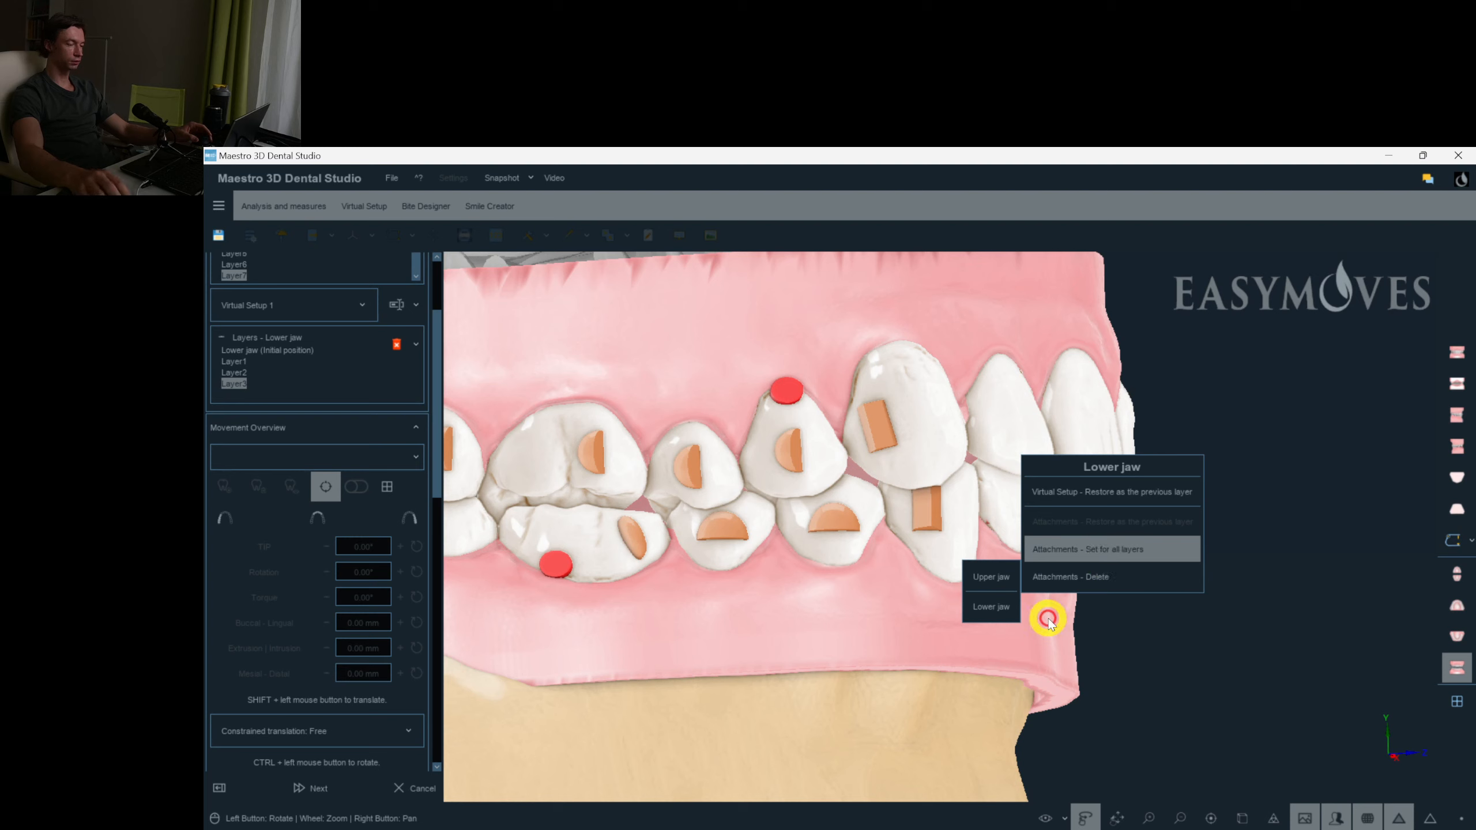
click(929, 696)
right_click(933, 693)
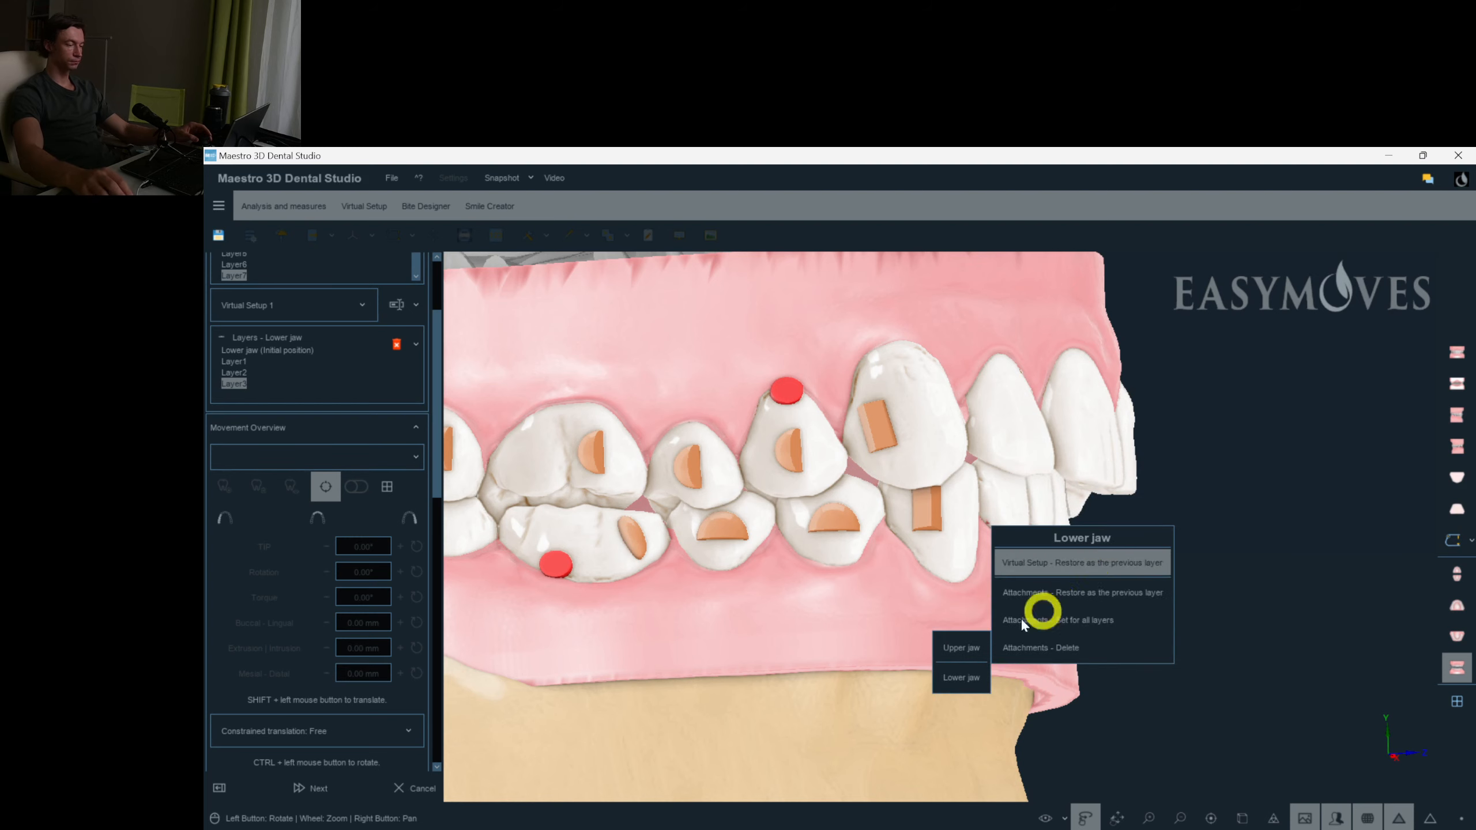
mouse_move(954, 650)
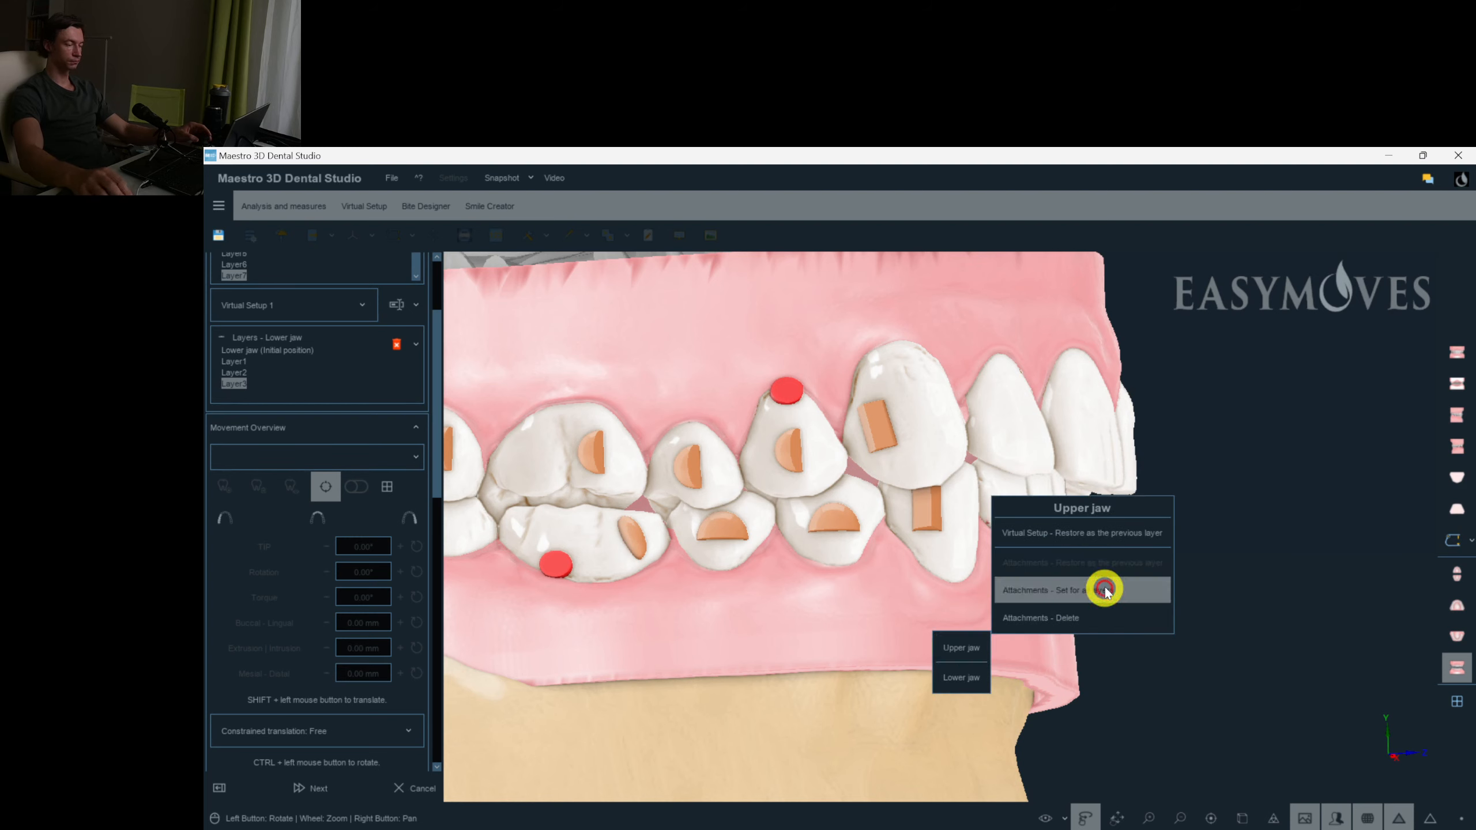
click(1058, 591)
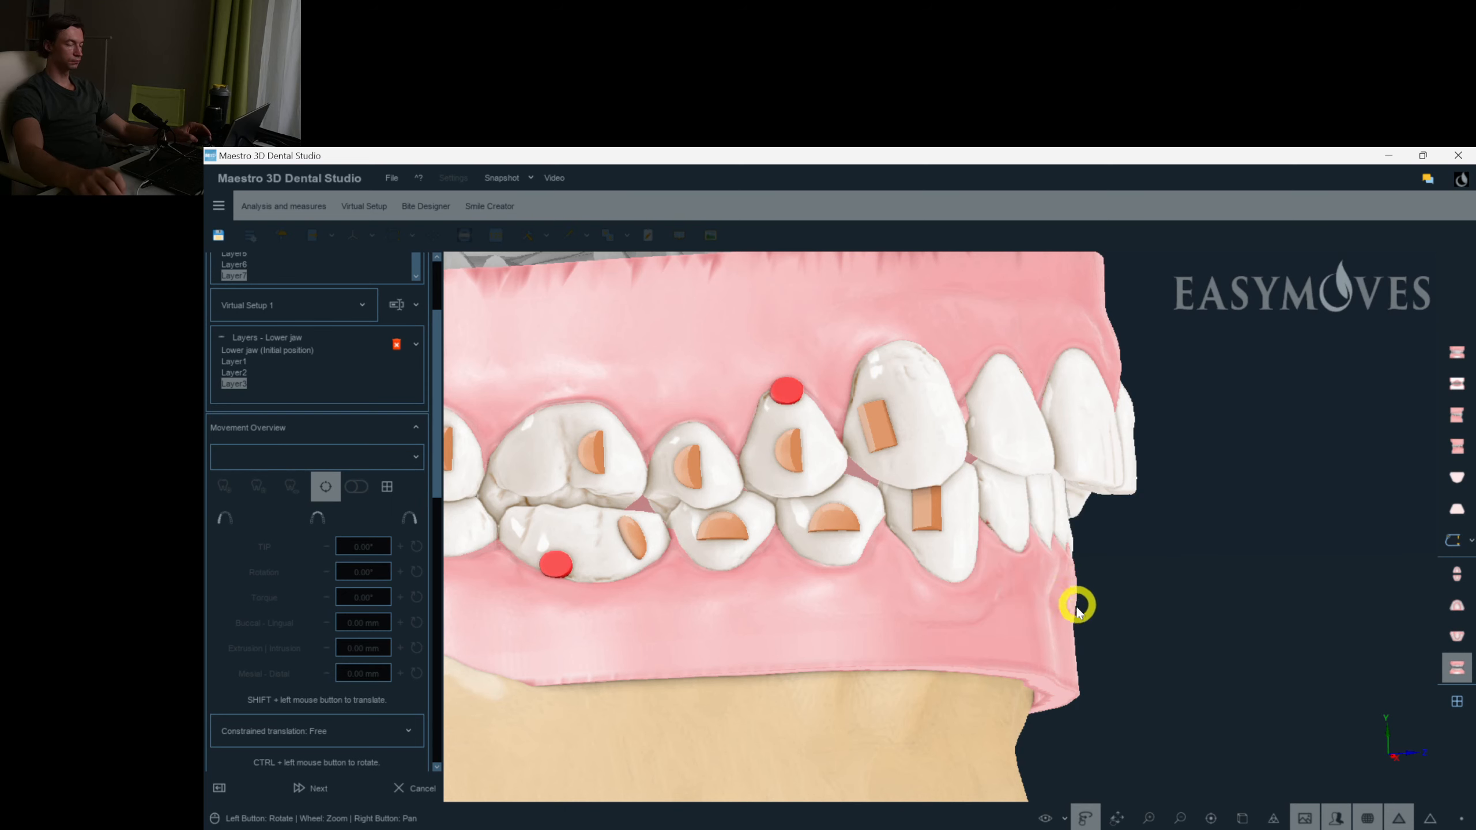
Delete the red negative cutout from upper right first premolar 14 in the upper jaw's Layer7.
scroll(787, 399, down, 2)
drag(436, 422, 435, 279)
right_click(779, 400)
scroll(813, 396, up, 2)
scroll(815, 394, up, 3)
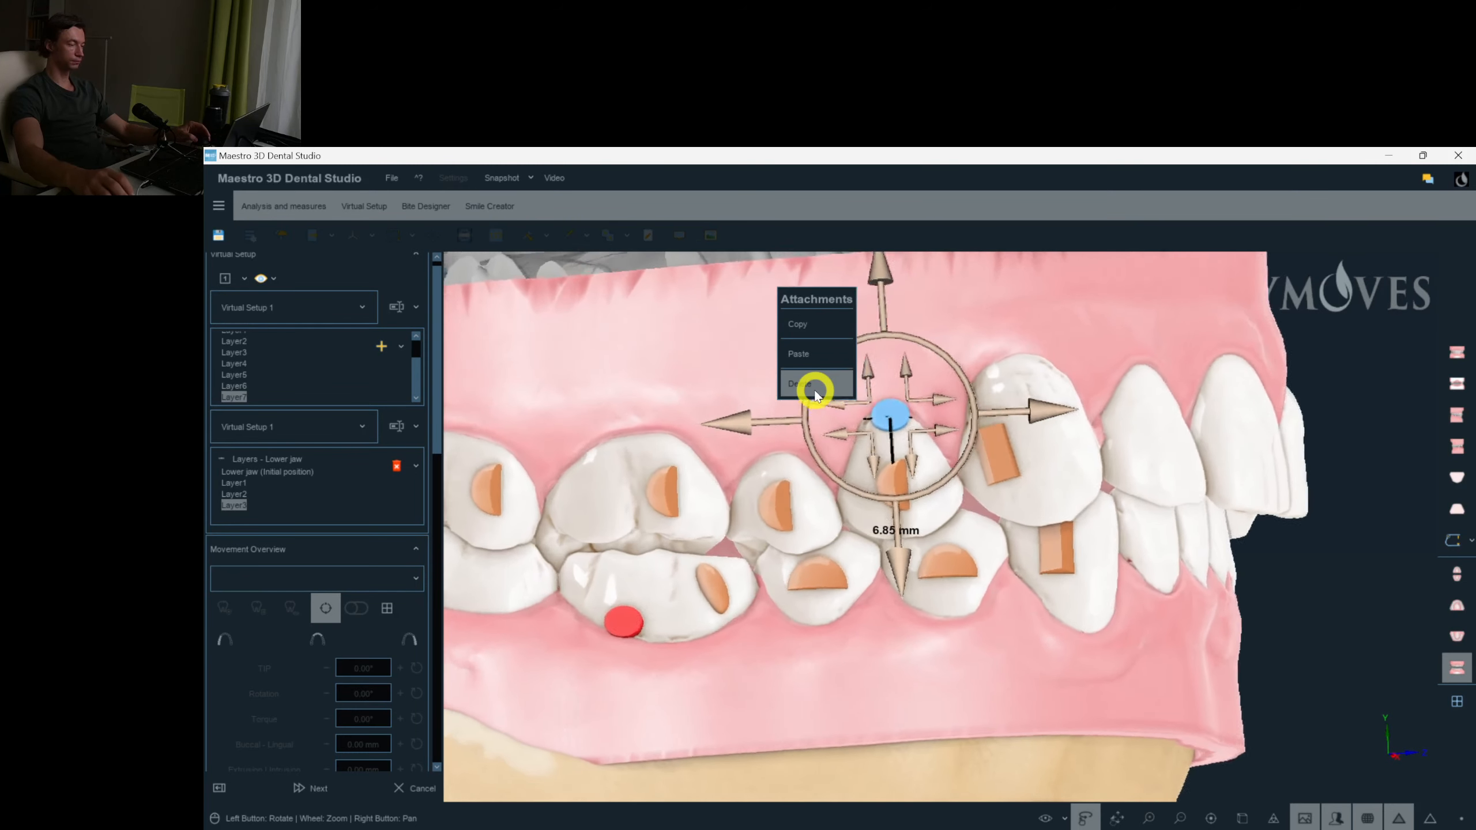
scroll(814, 394, up, 1)
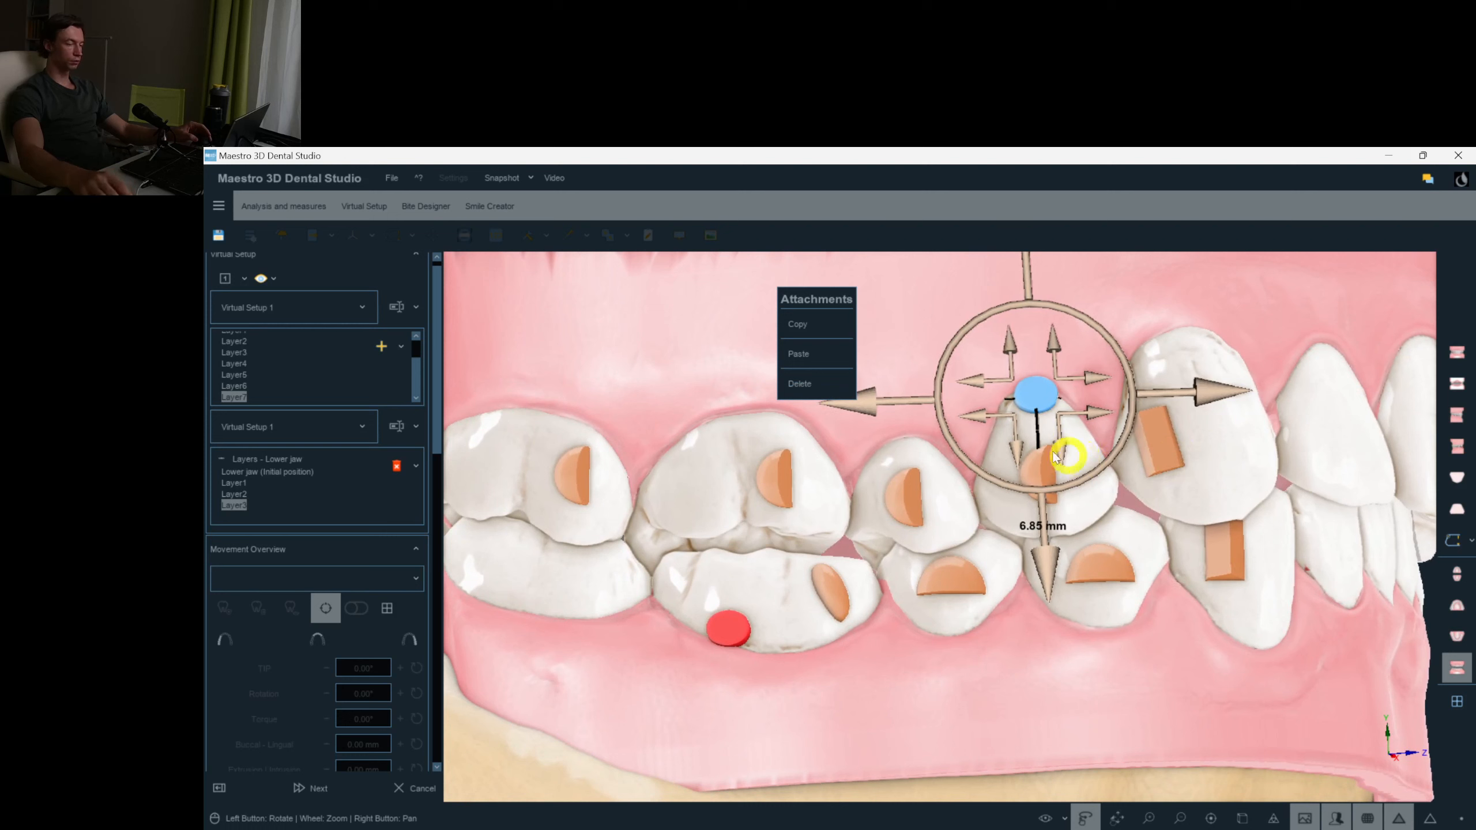
click(836, 391)
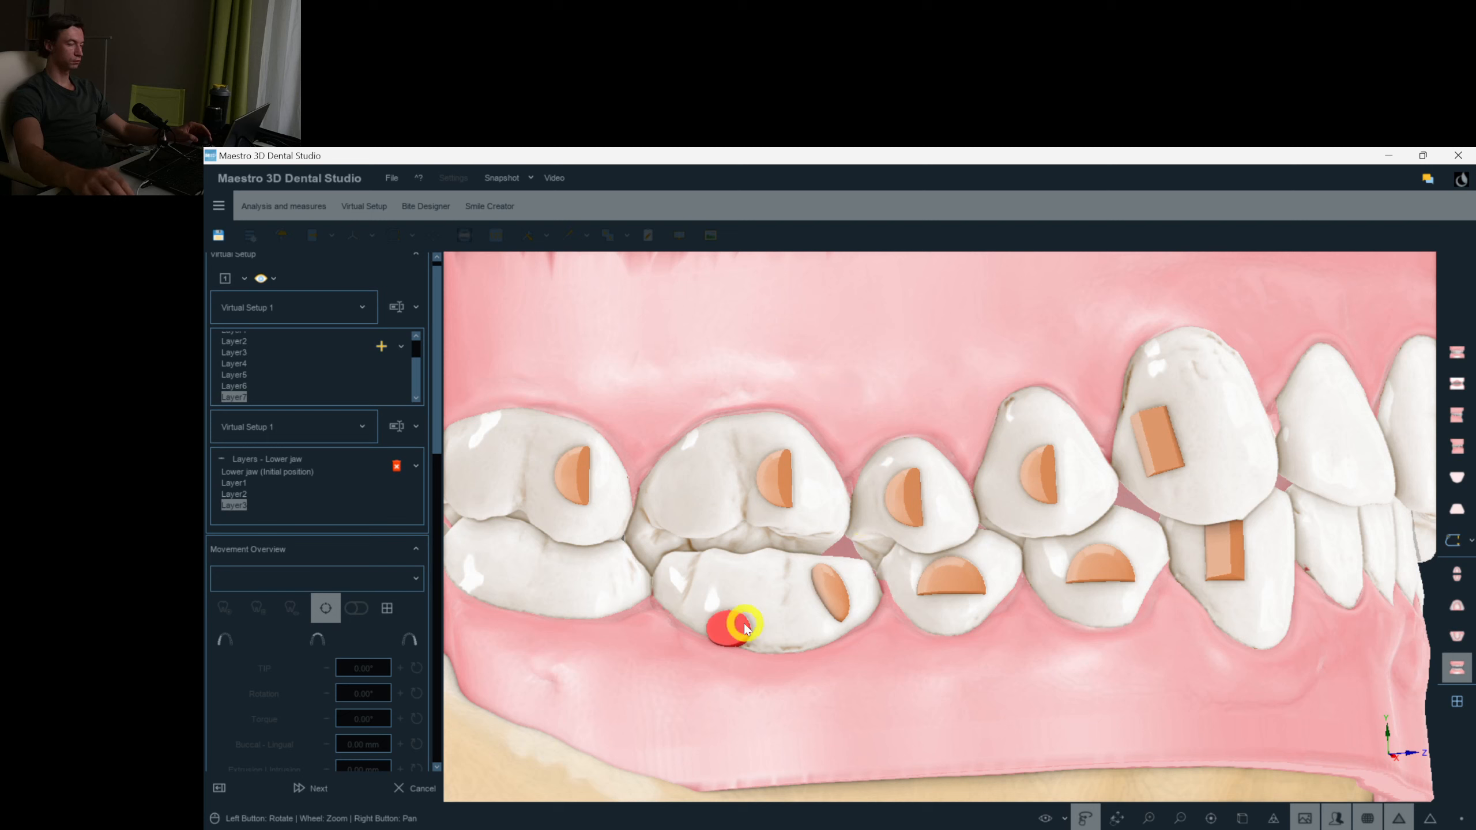
Copy the negative cutout from lower right first molar 46 and paste it at the gingival edge of canine 13 in upper-jaw Layer6.
right_click(714, 644)
click(716, 633)
right_click(716, 632)
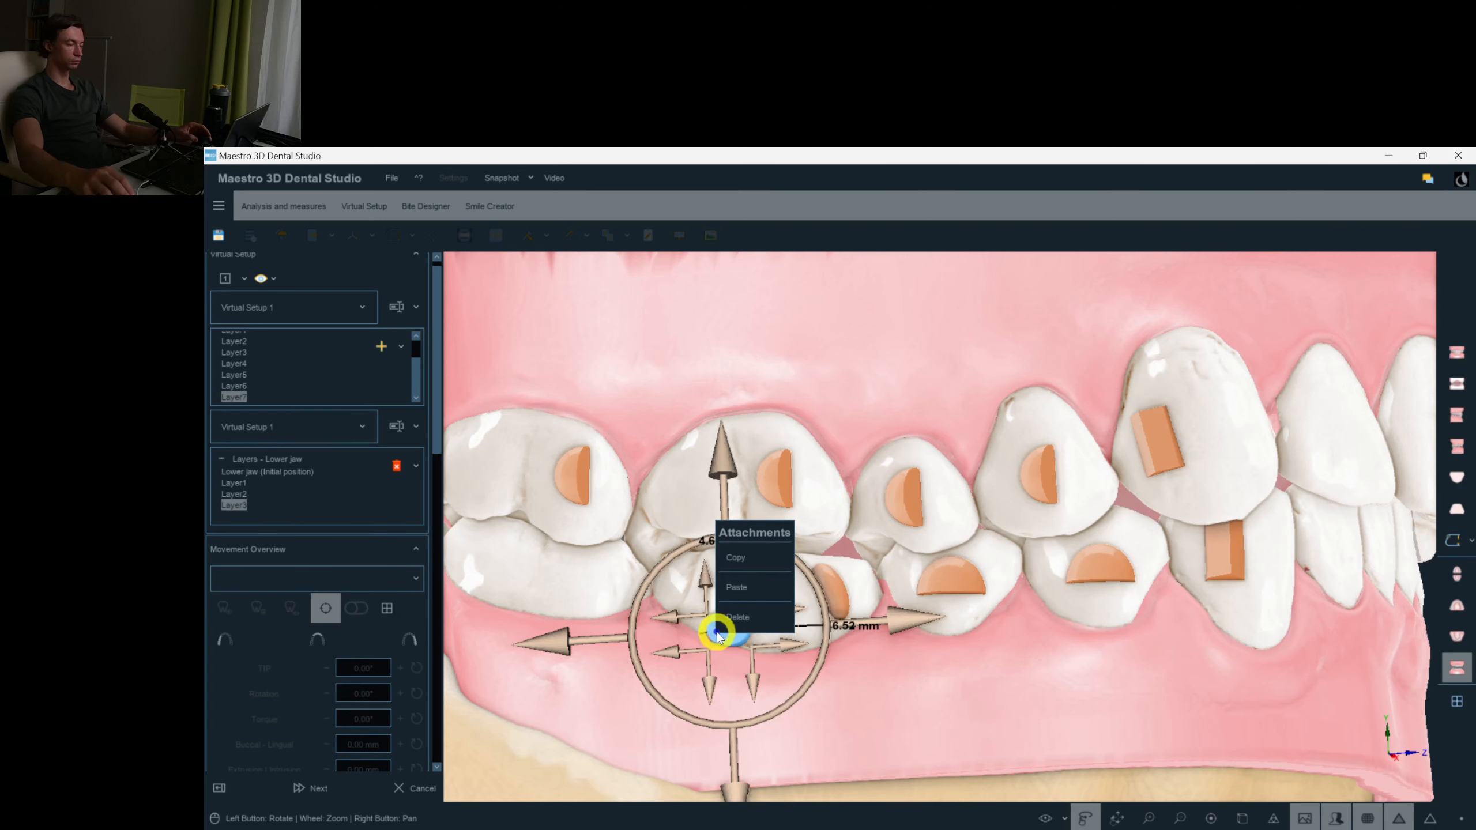
click(756, 561)
right_click(1196, 344)
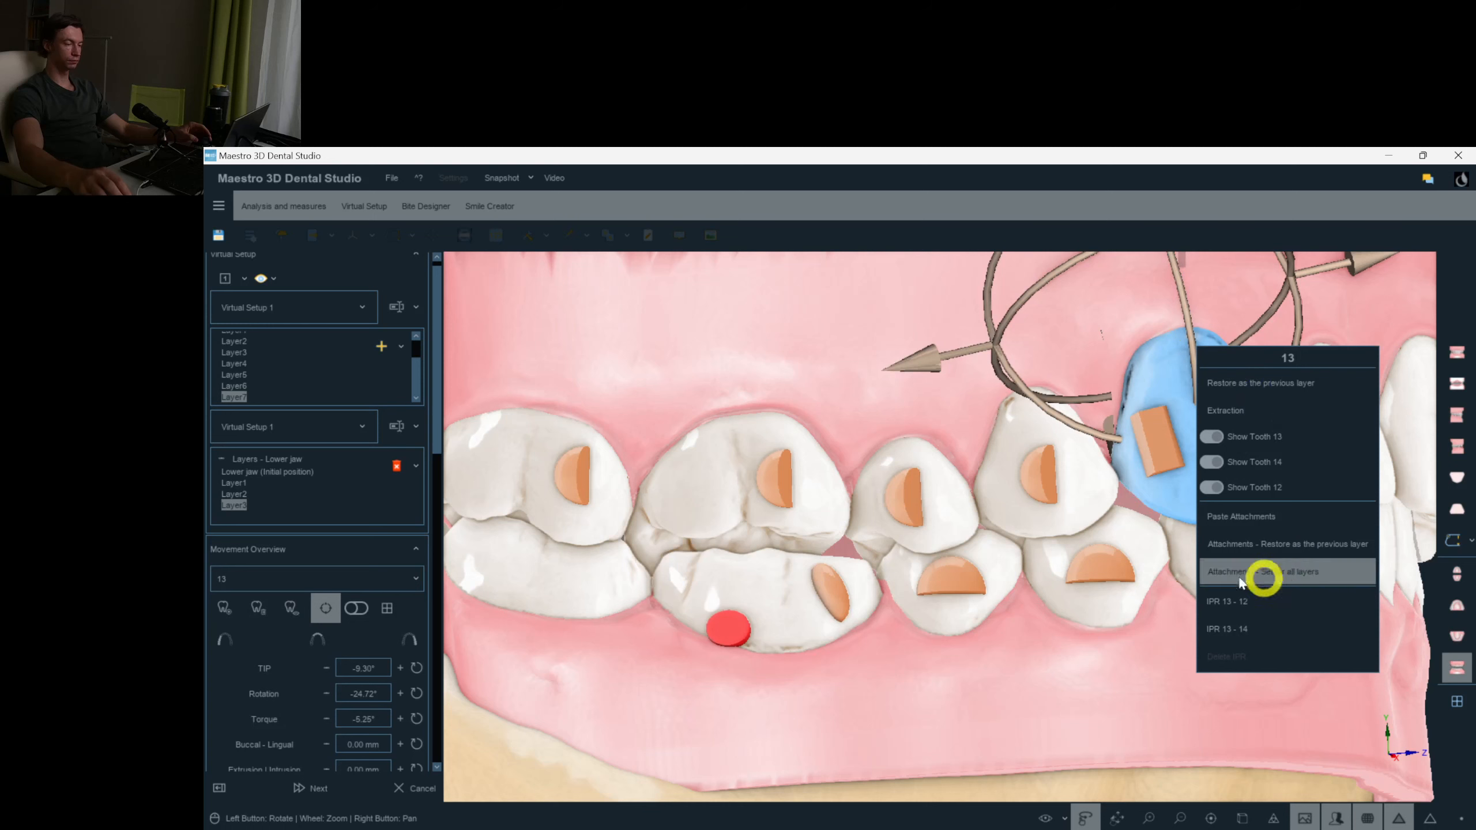
click(234, 386)
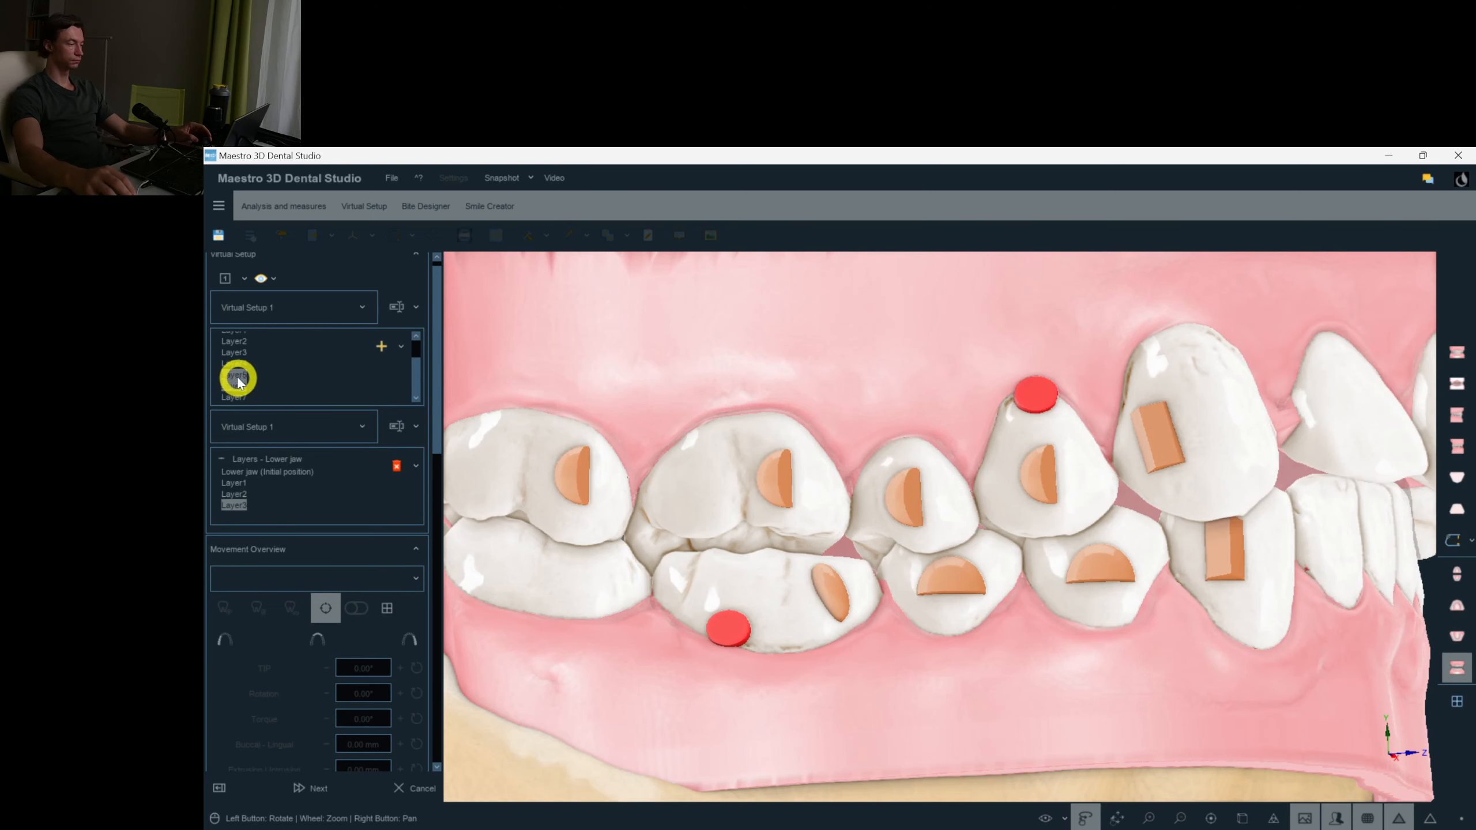
click(237, 378)
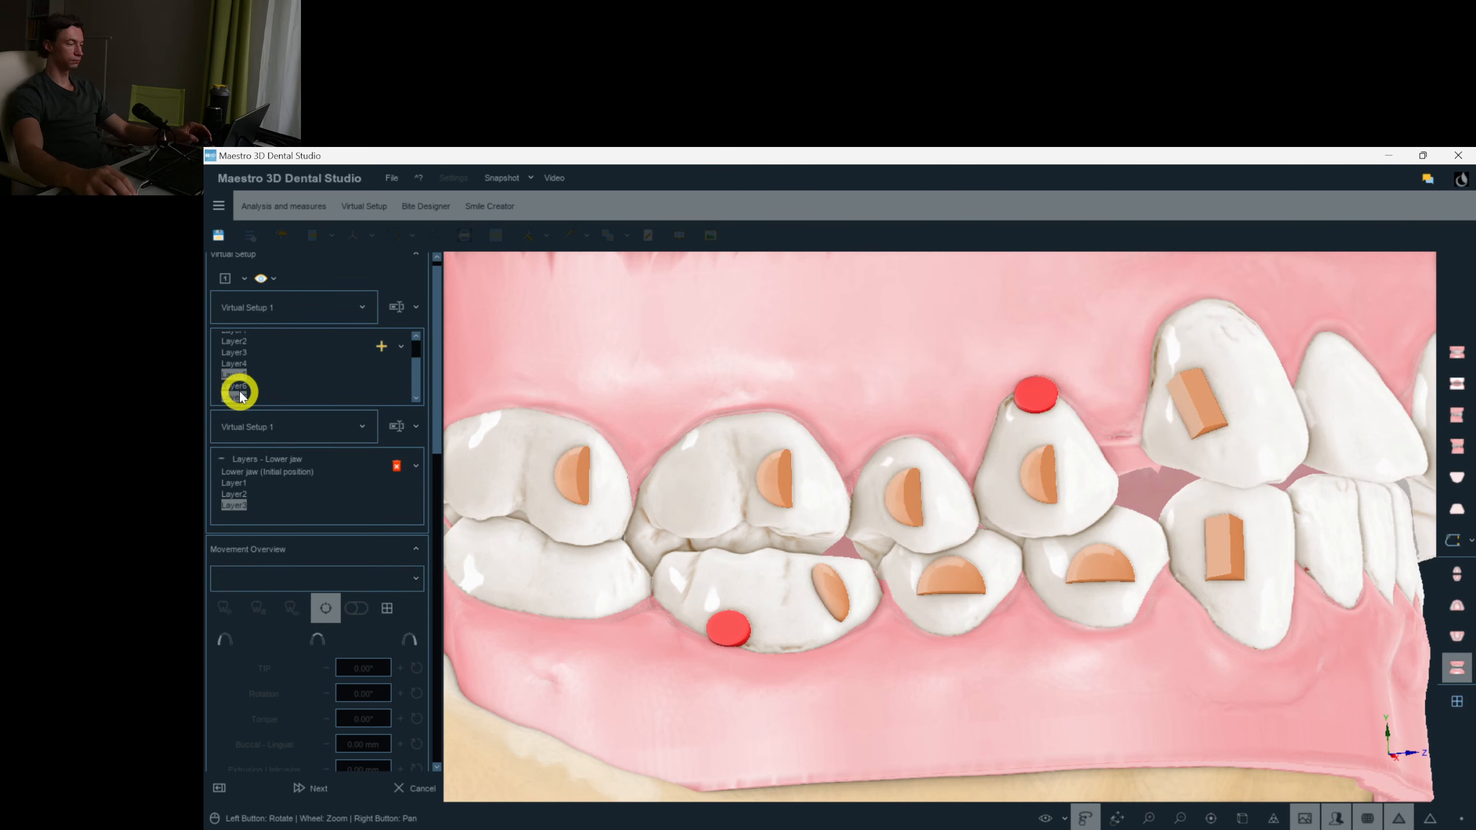
click(240, 386)
right_click(1180, 330)
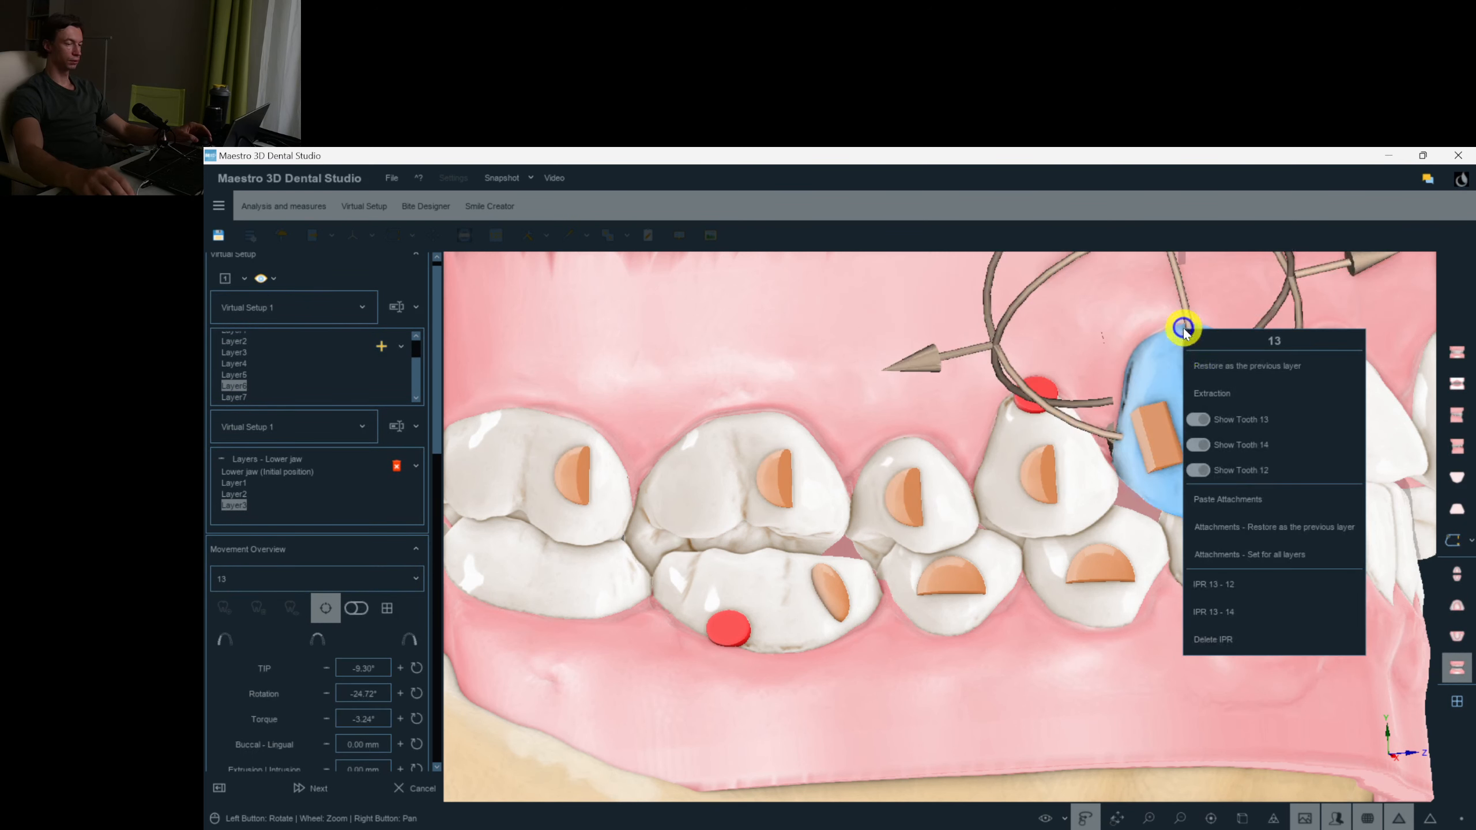
click(1277, 499)
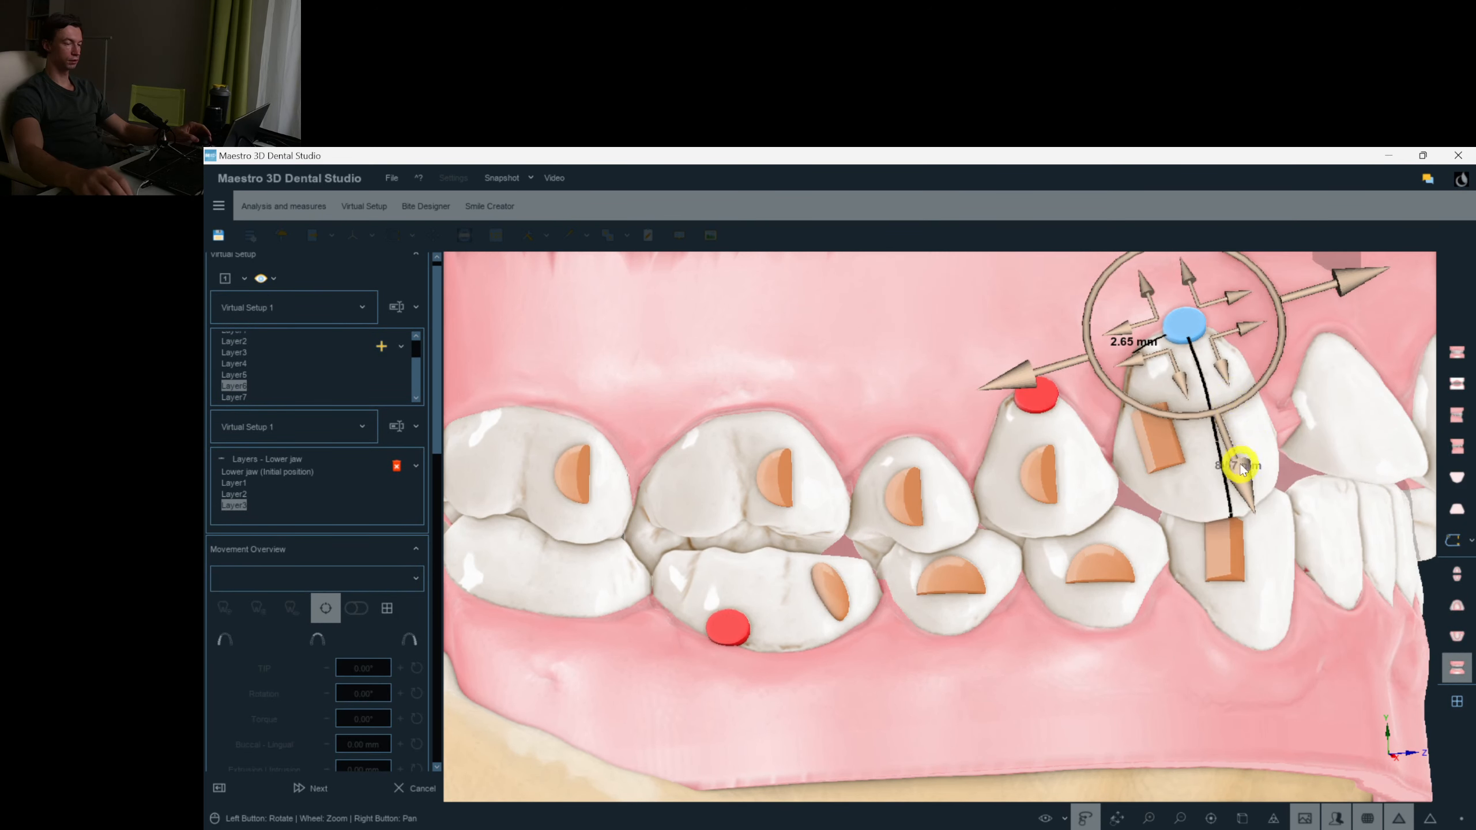
In Layer6, delete the negative cutout from upper right first premolar 14 and the rectangular attachment from canine 13.
right_click(1046, 411)
click(1121, 413)
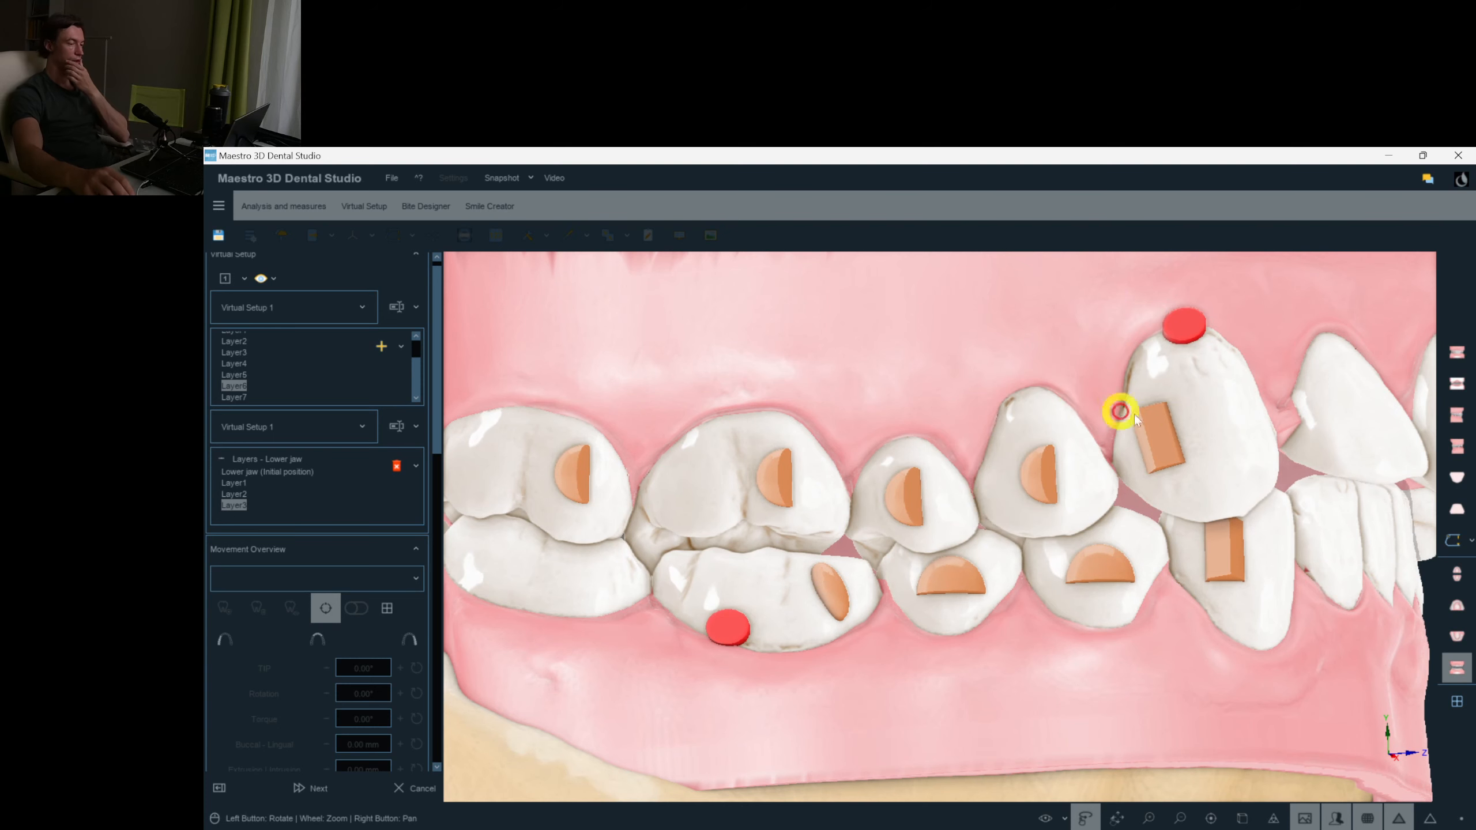
right_click(1170, 434)
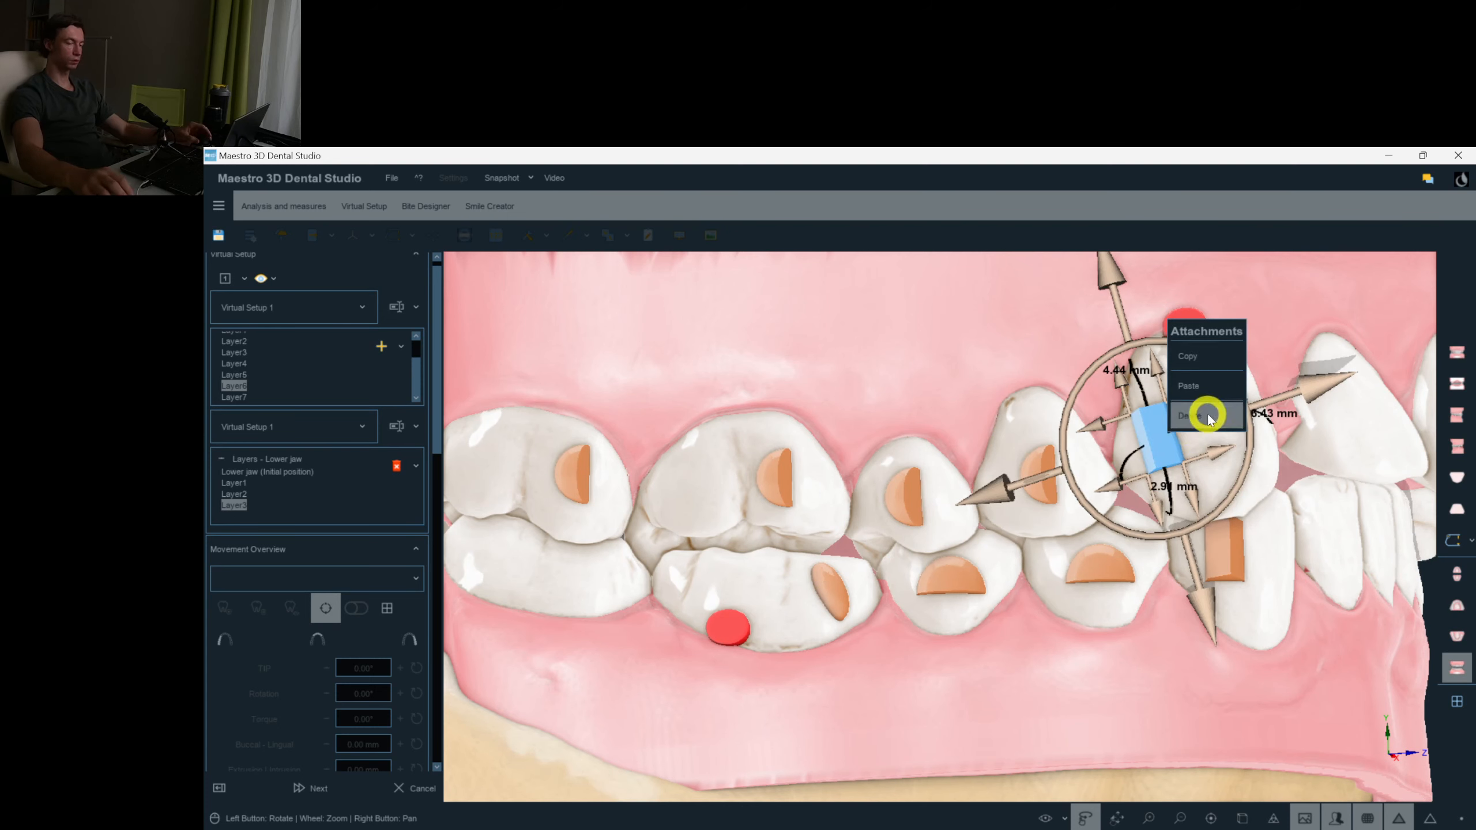
click(1208, 416)
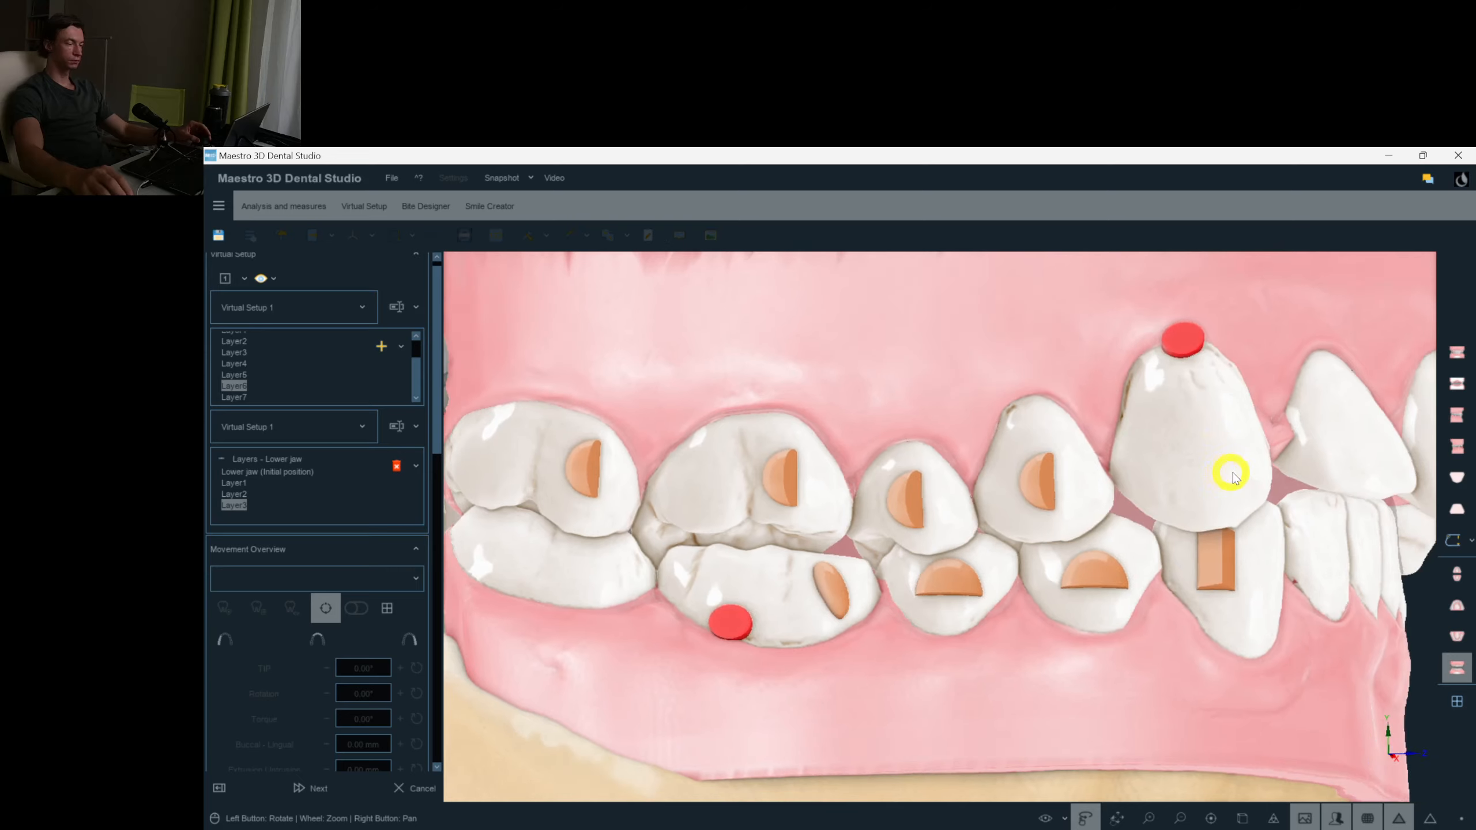
On the left side in Layer6, delete the negative cutout from first premolar 24 and paste the copied cutout onto upper canine 23.
drag(1097, 414, 1047, 432)
scroll(1075, 465, down, 3)
drag(1123, 524, 792, 432)
scroll(956, 524, up, 3)
right_click(953, 436)
click(962, 421)
right_click(792, 428)
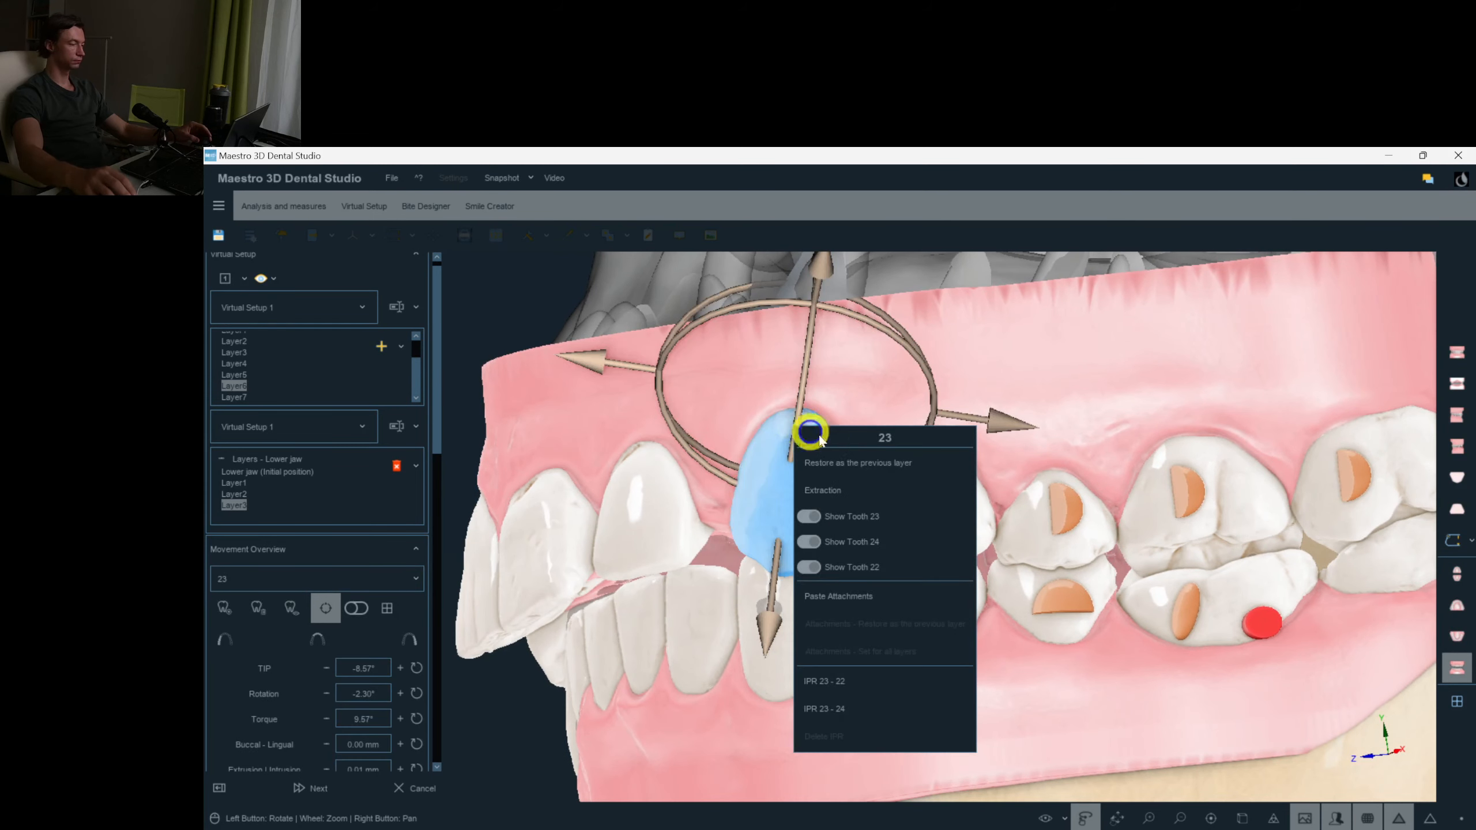
click(889, 555)
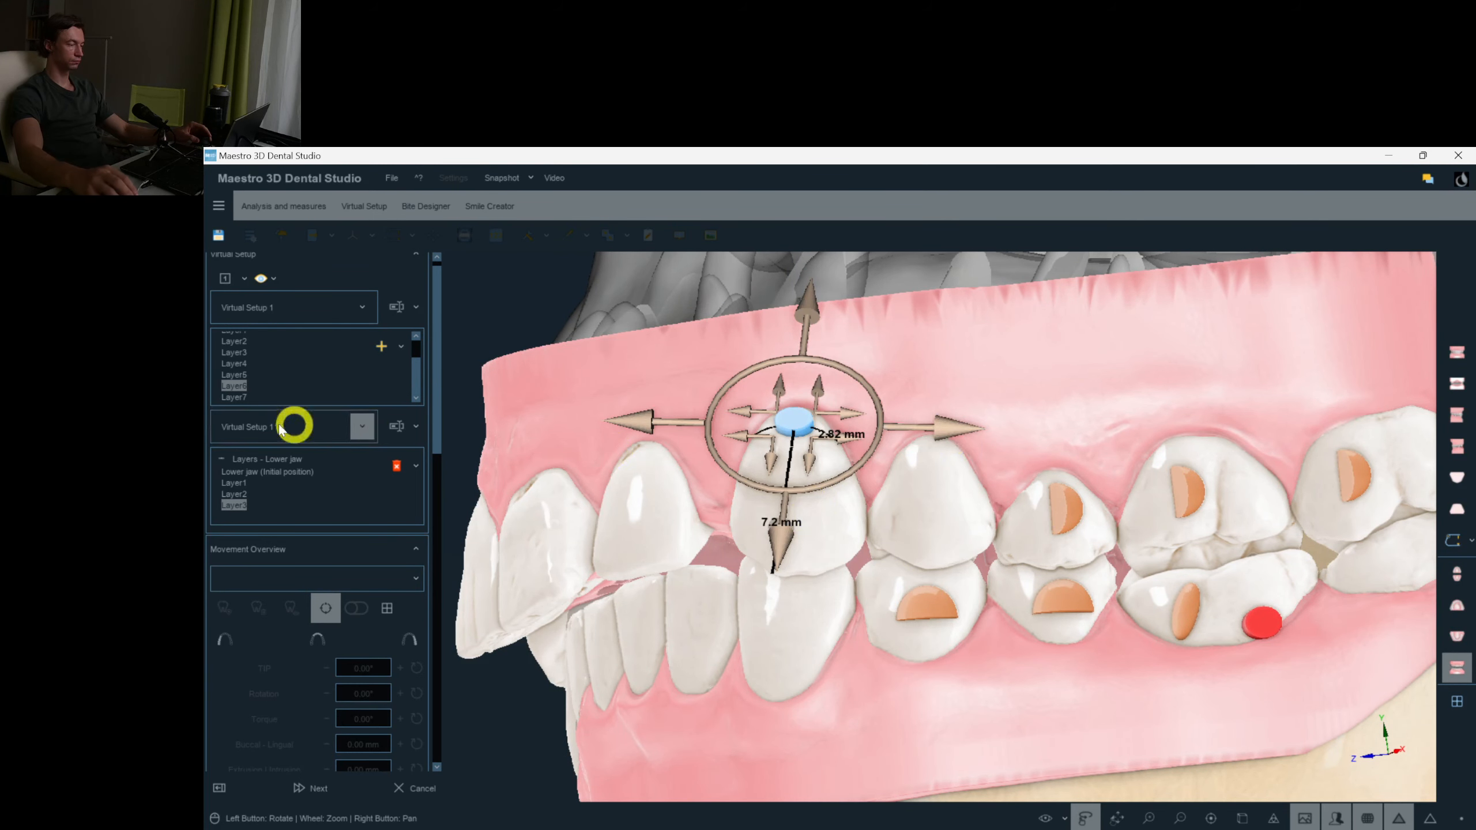
In upper-jaw Layer7, paste the negative cutout onto canine 23 and delete the one on first premolar 24.
click(227, 398)
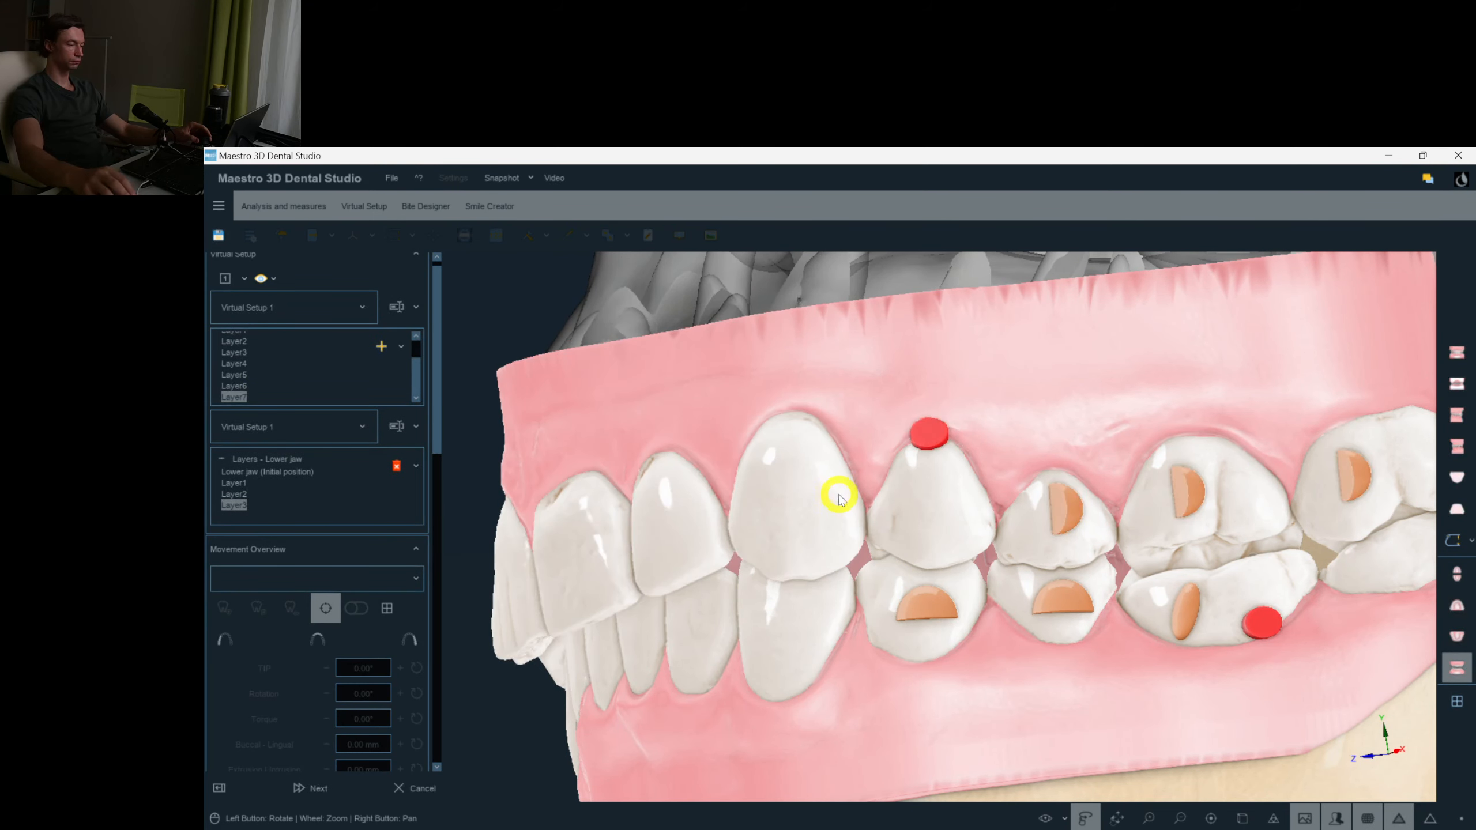
right_click(838, 496)
click(982, 366)
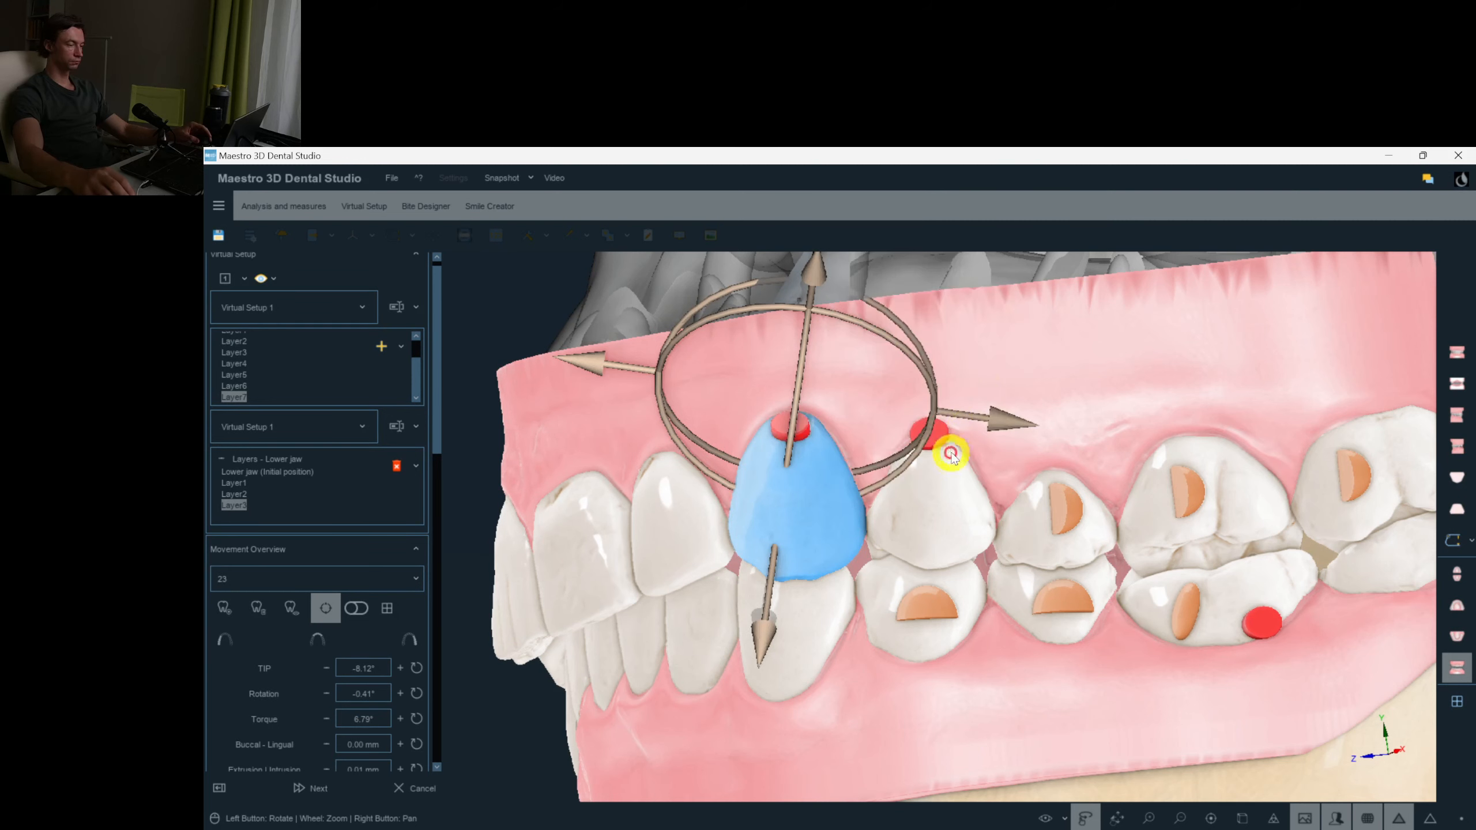
right_click(937, 493)
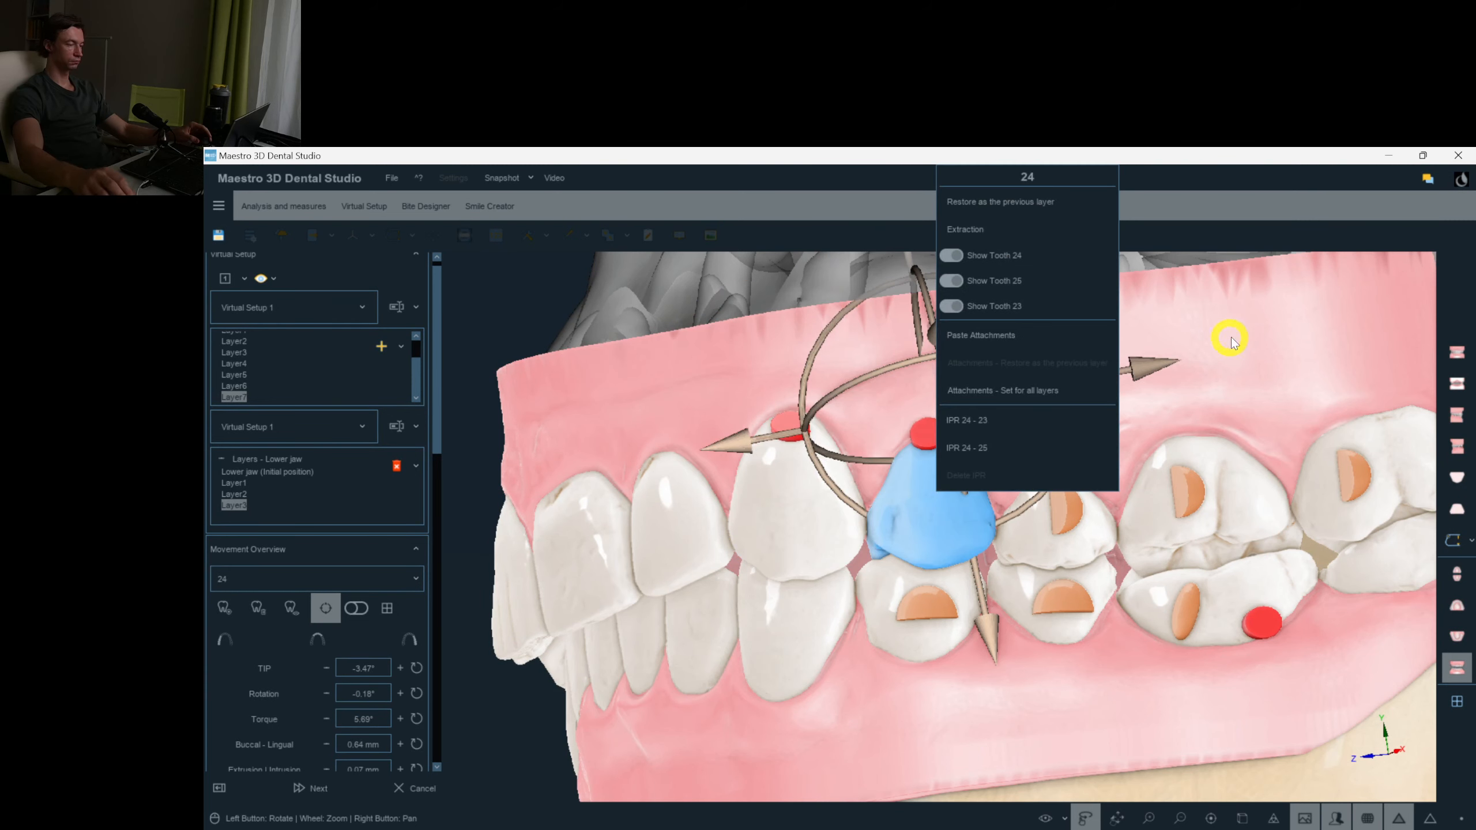
click(1103, 268)
click(921, 434)
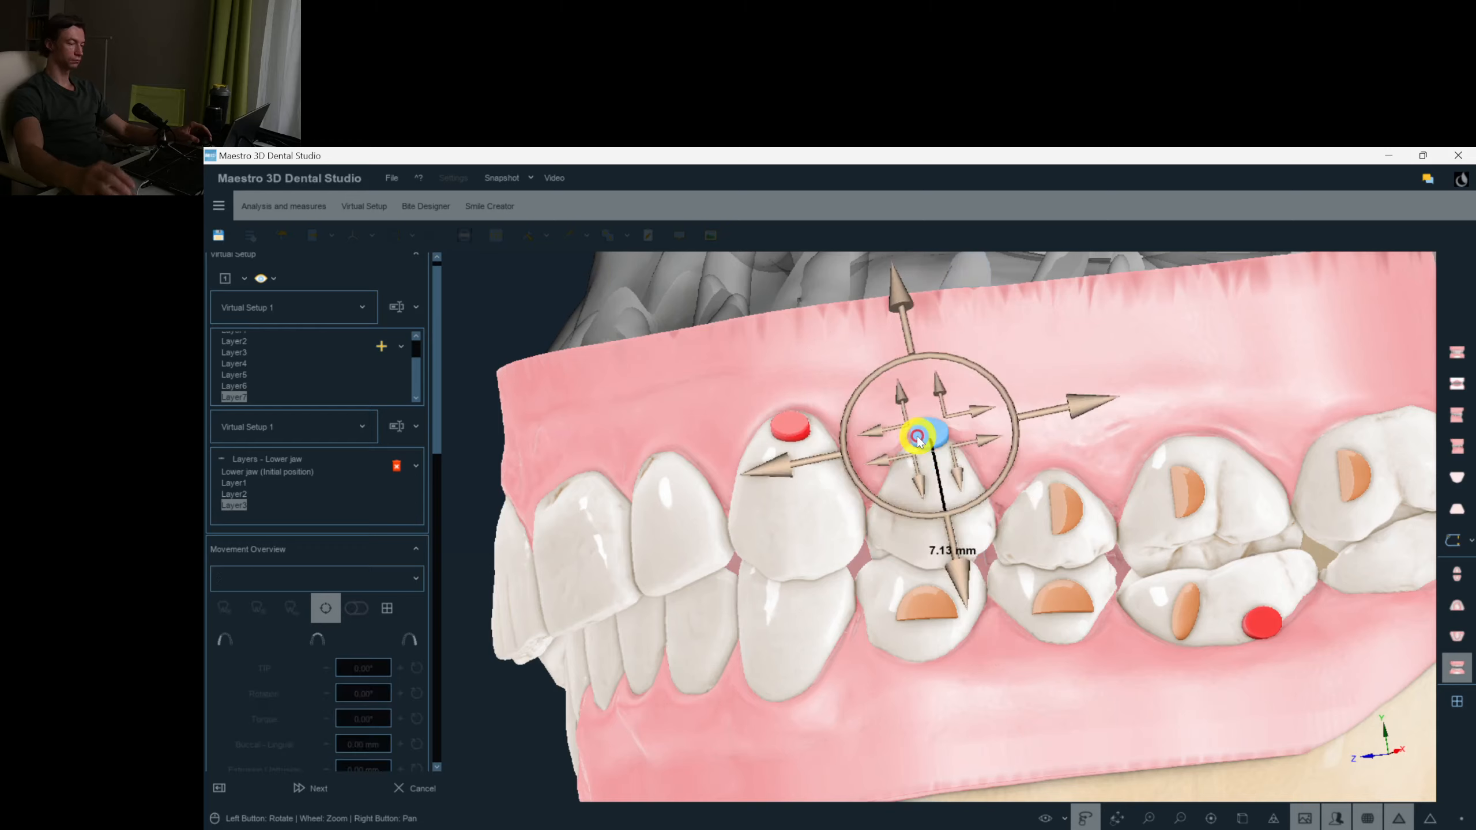
drag(918, 441, 906, 517)
Restore the attachments of upper right canine 13 in Layer7 as in the previous layer.
right_click(905, 517)
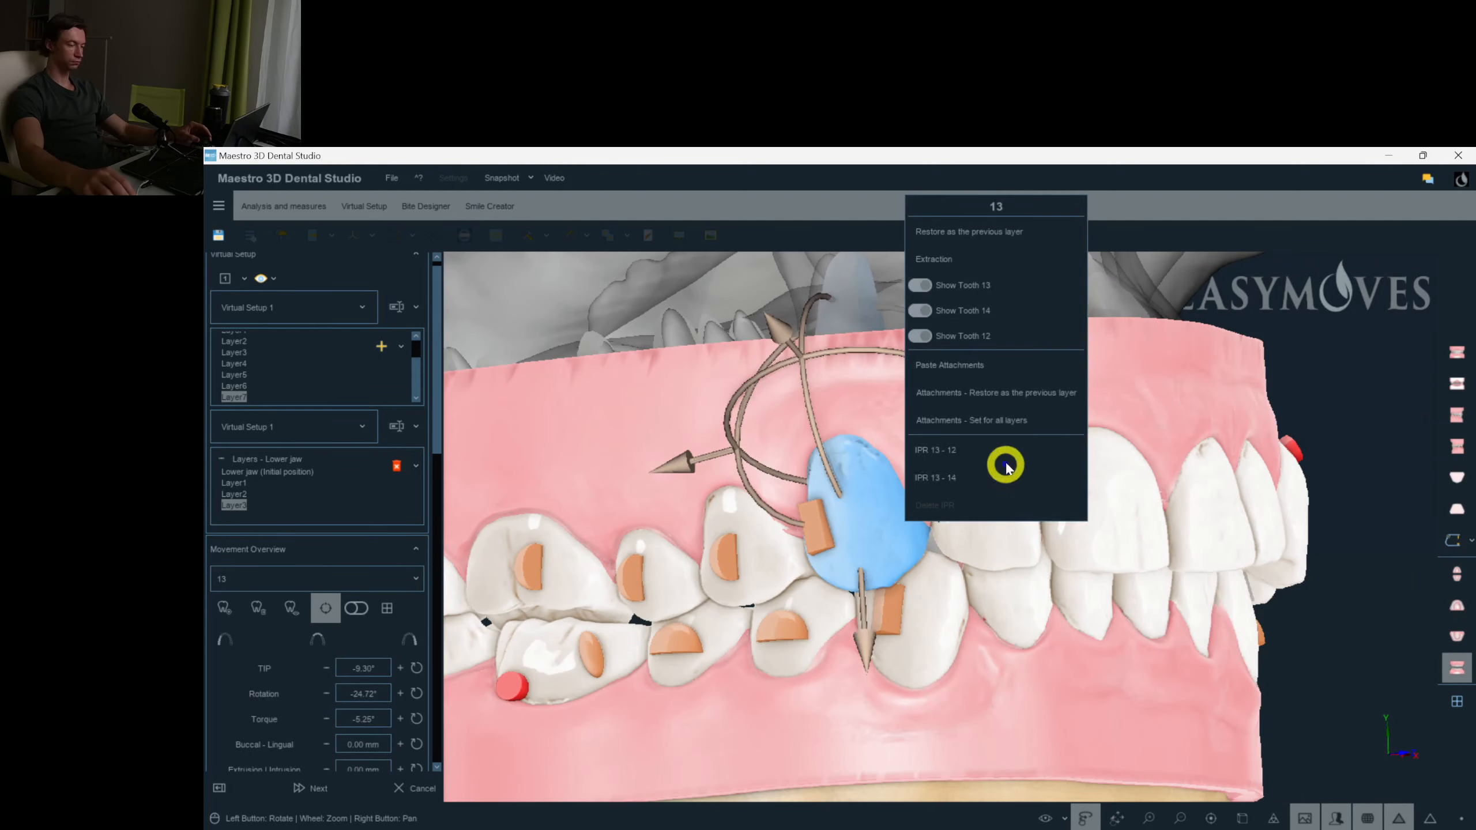
click(1062, 401)
right_click(1017, 371)
drag(926, 372, 1081, 521)
In upper-jaw Layer5, copy the spherical attachment from second premolar 25 and paste it onto upper left first premolar 24.
right_click(1085, 523)
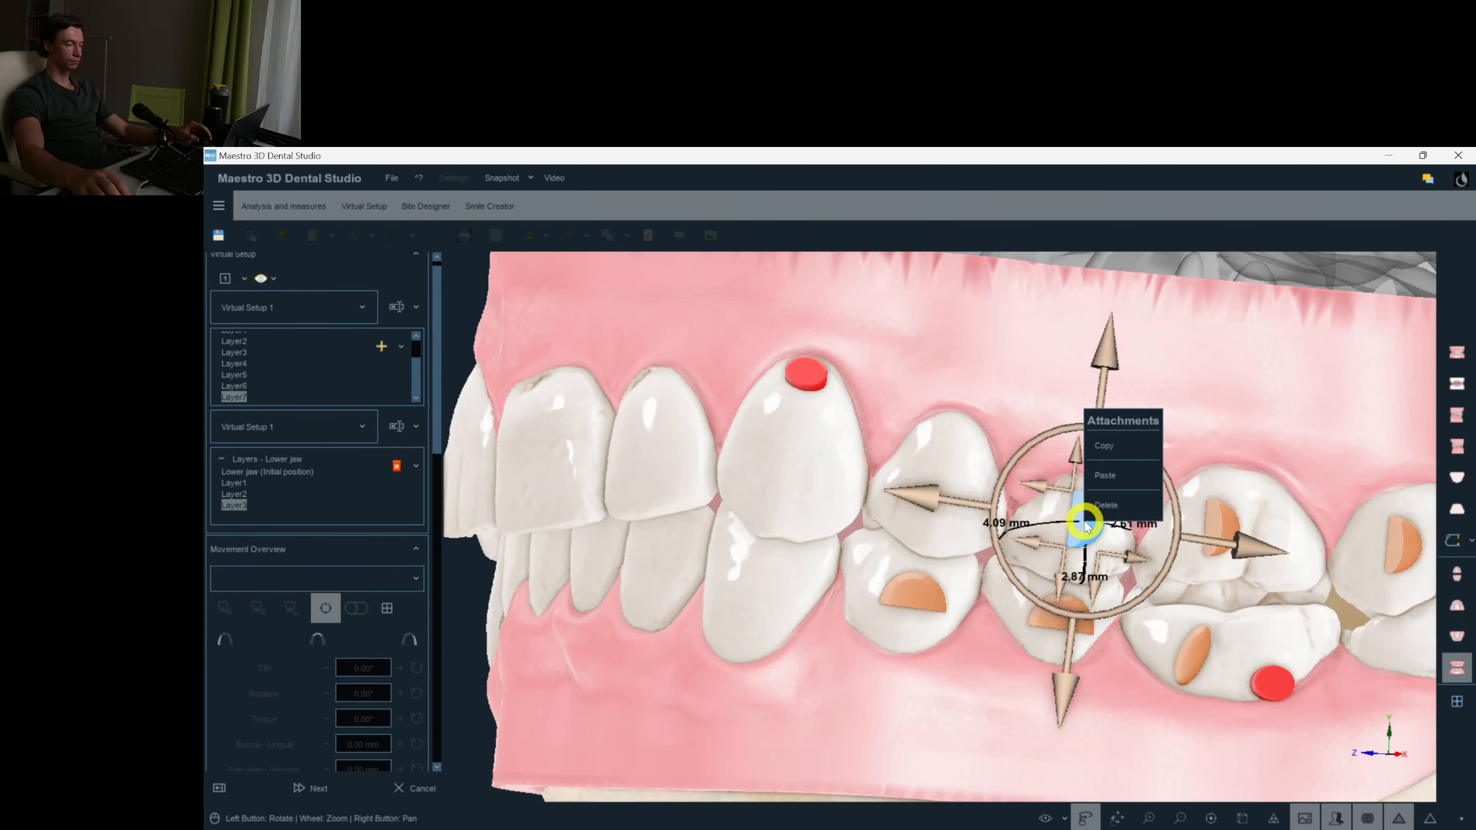
drag(1001, 393, 1067, 512)
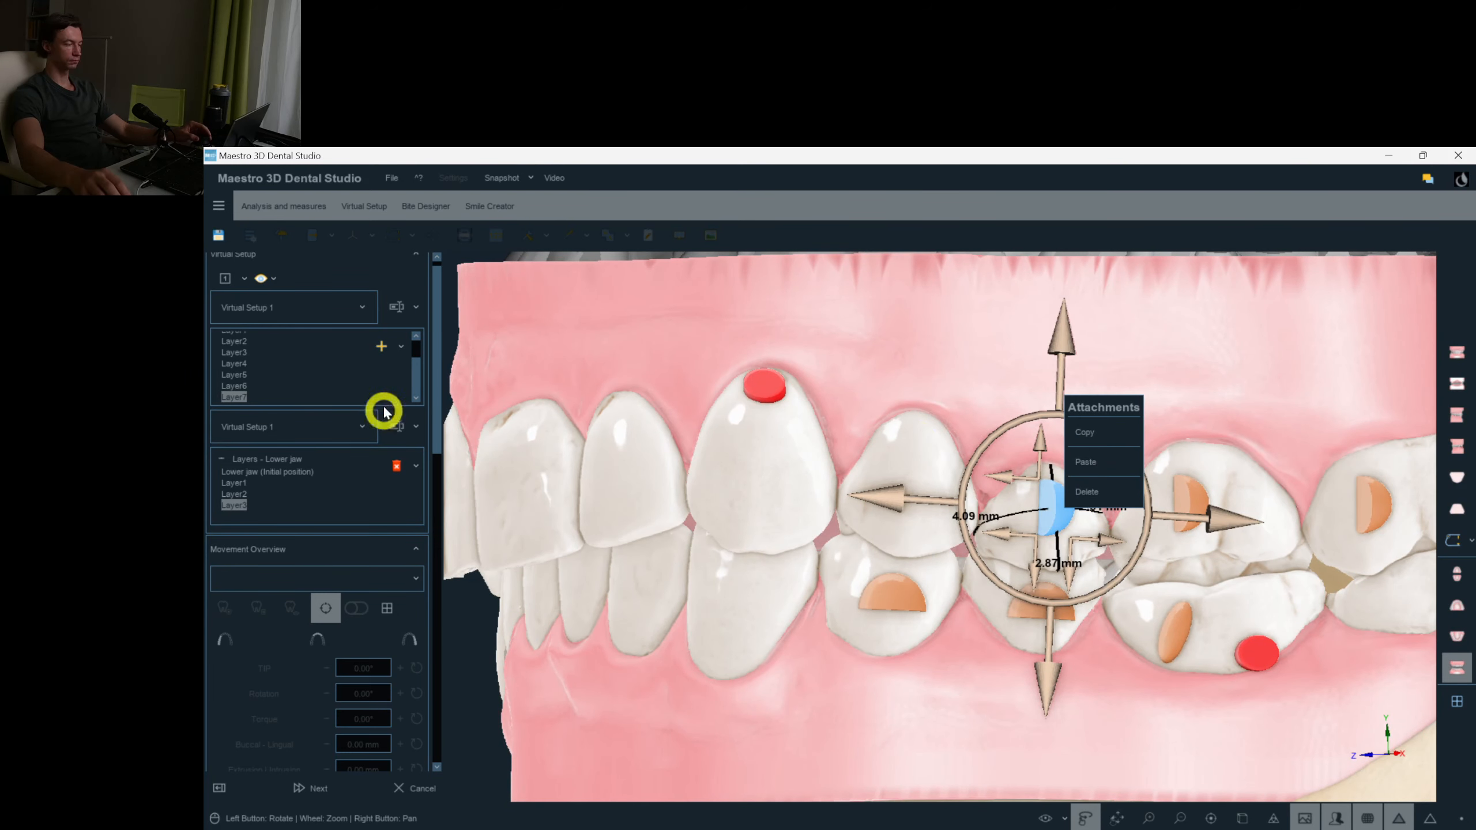
click(235, 381)
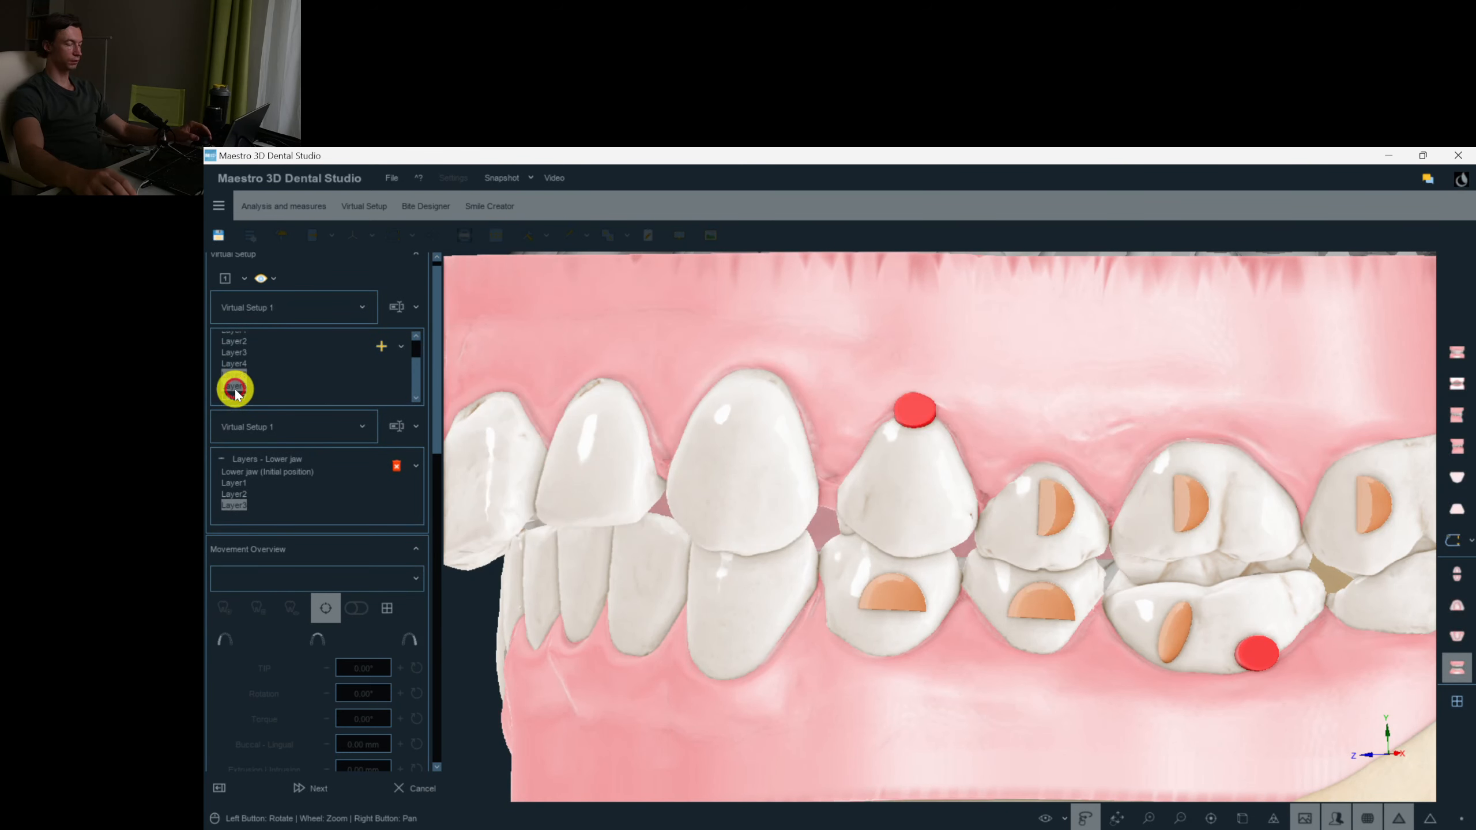
click(235, 386)
click(234, 375)
right_click(1056, 512)
click(1092, 437)
right_click(914, 505)
click(962, 351)
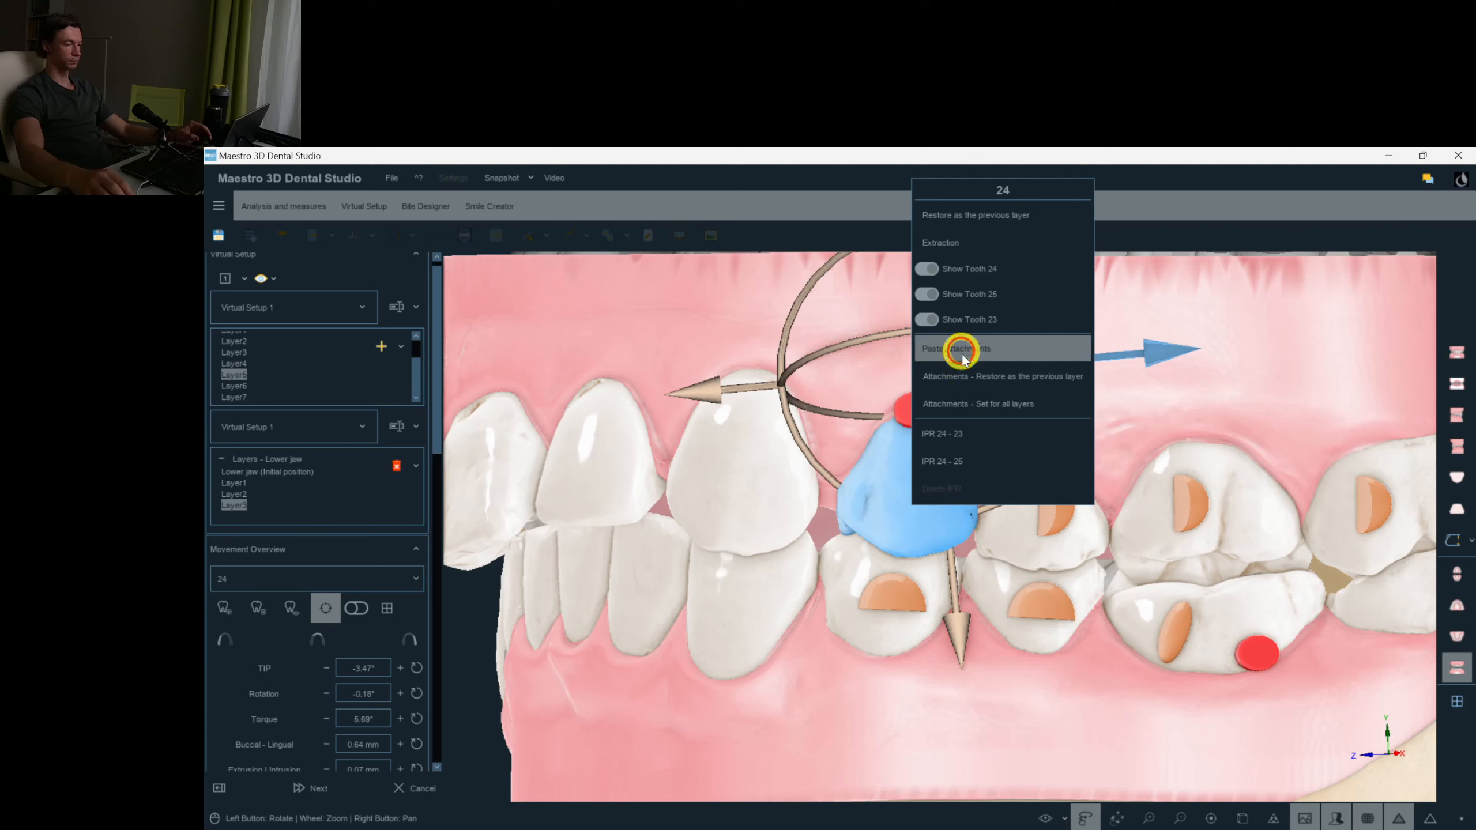
Apply the attachments of upper left first premolar 24 to all layers.
drag(869, 554, 869, 556)
drag(926, 513, 929, 502)
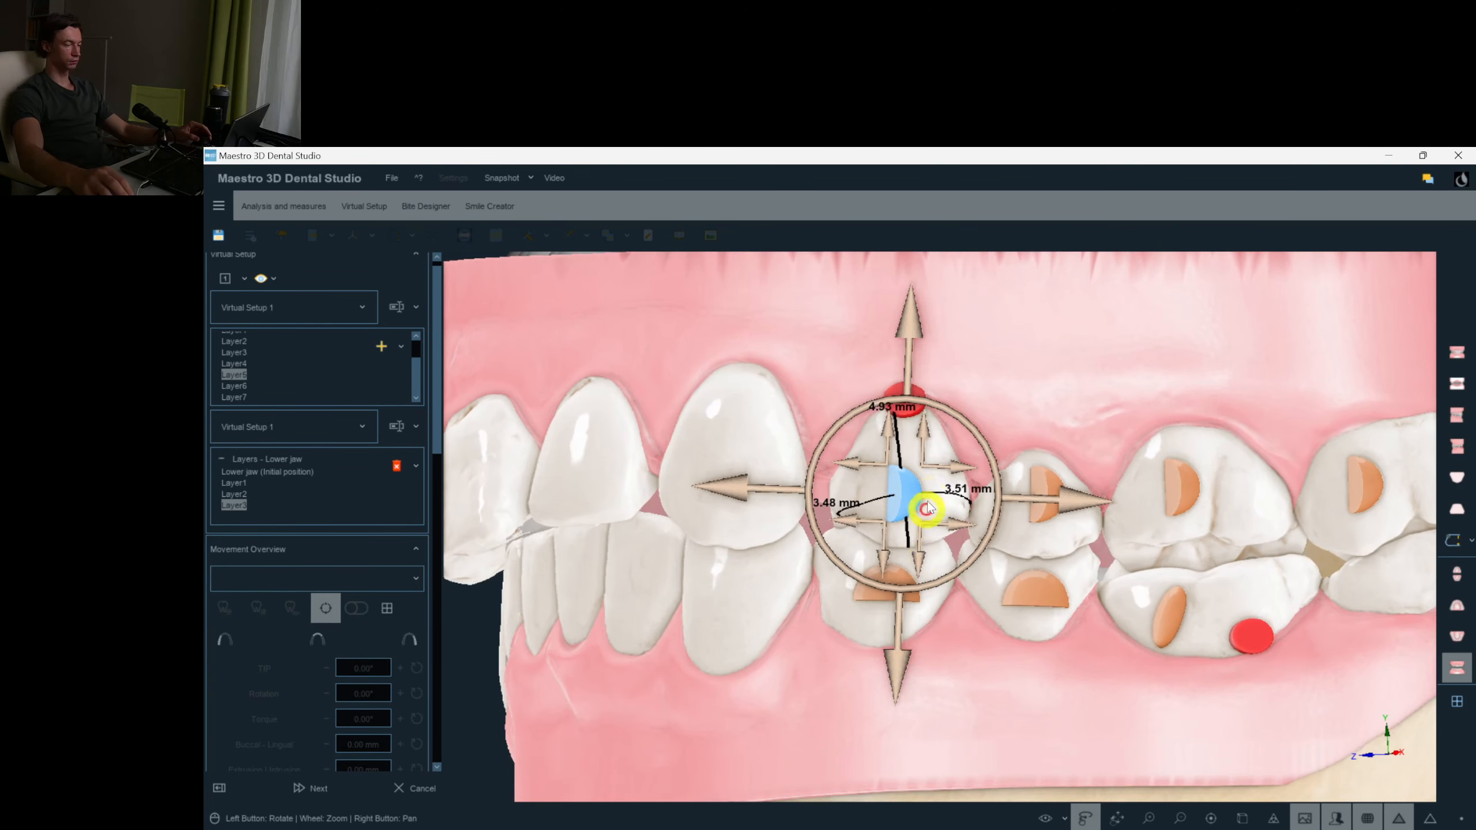
right_click(928, 507)
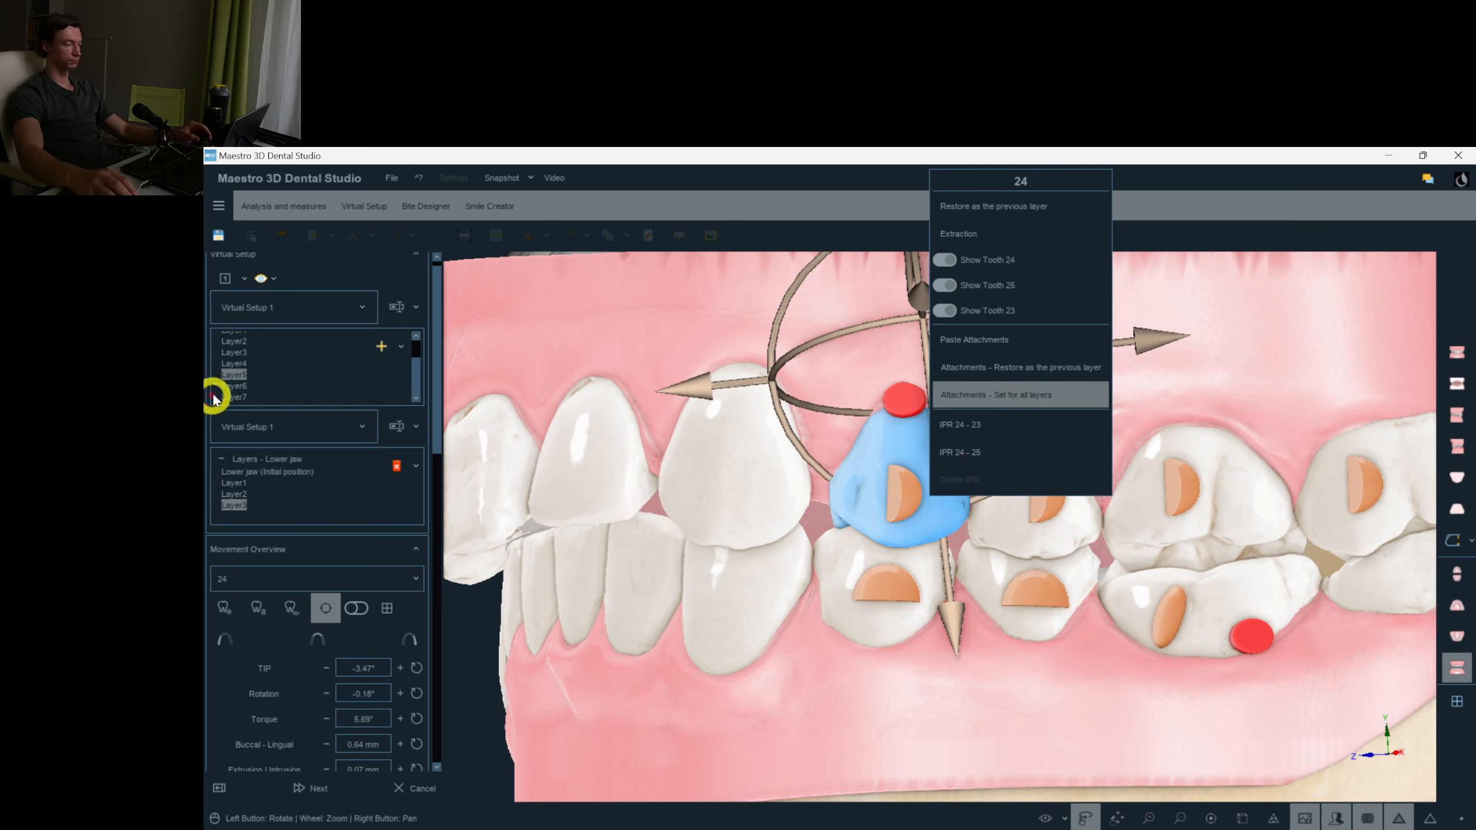
Delete the negative cutout from upper left first premolar 24 in upper-jaw Layer6 and Layer7.
click(230, 386)
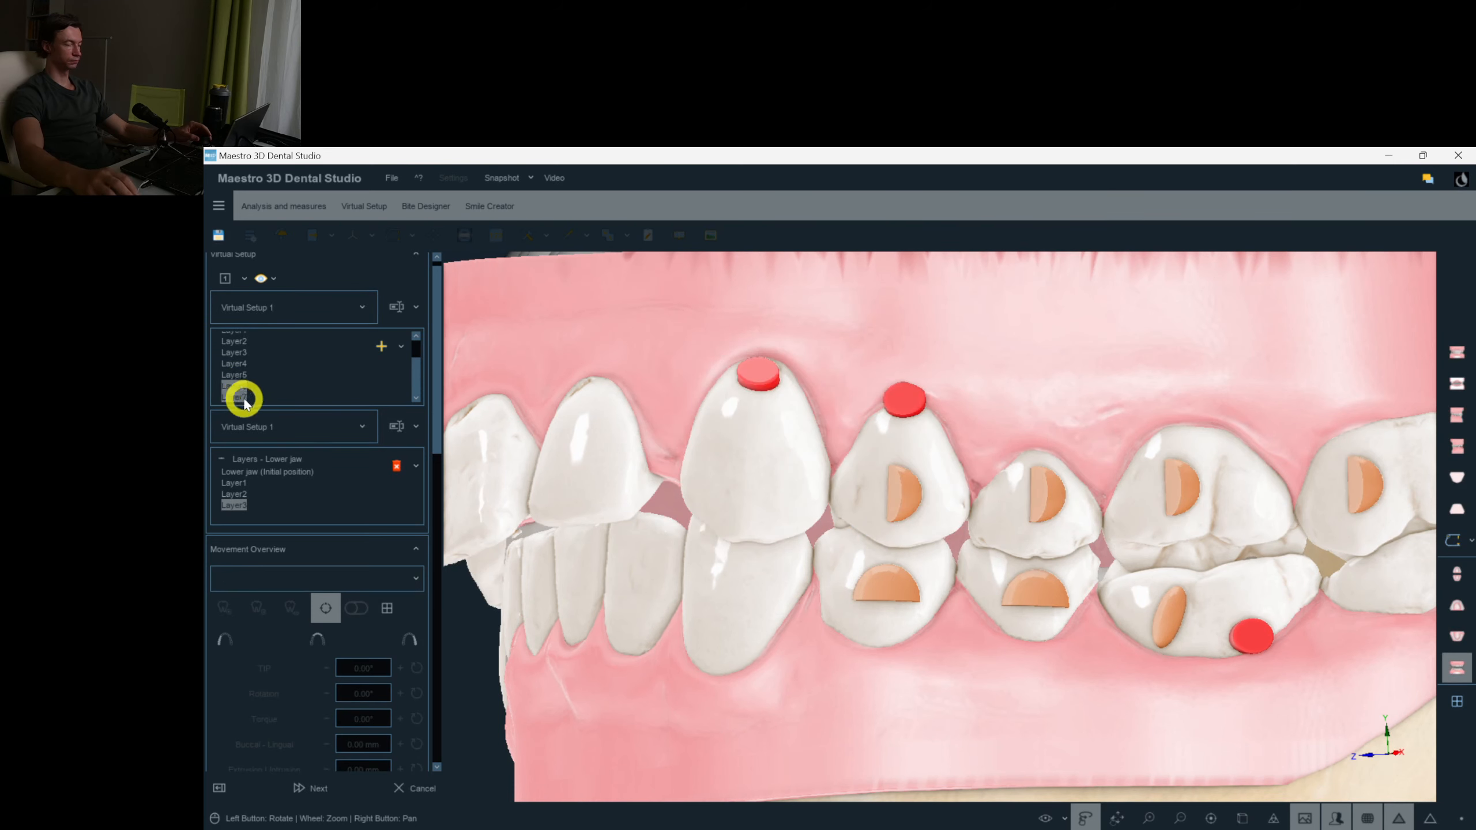
click(915, 400)
key(Delete)
click(897, 493)
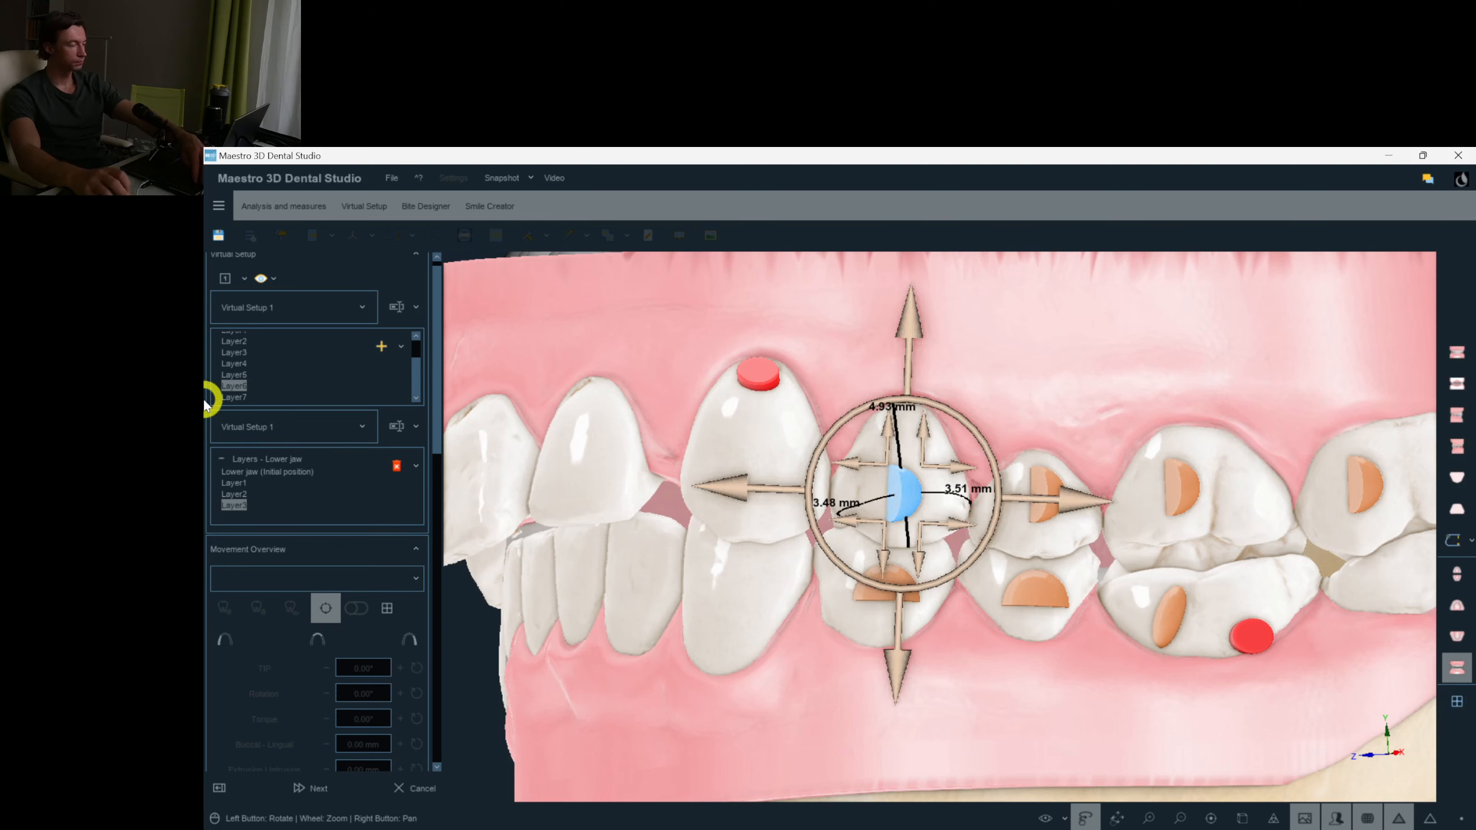
click(240, 398)
click(906, 409)
key(Delete)
scroll(851, 471, down, 5)
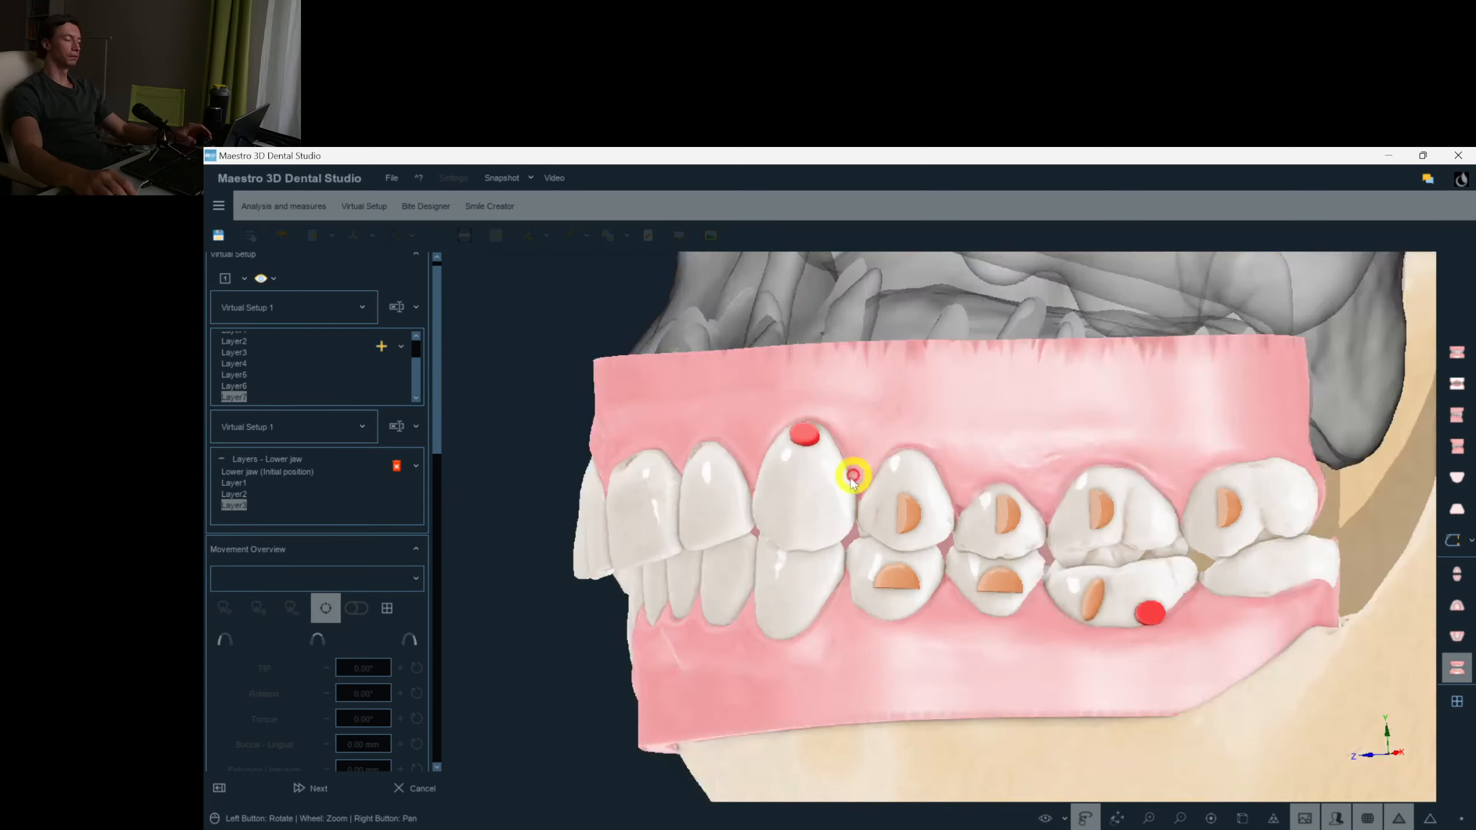
Show upper-jaw Layer2 with the molars on the patient's right side in view.
drag(1053, 500, 1000, 582)
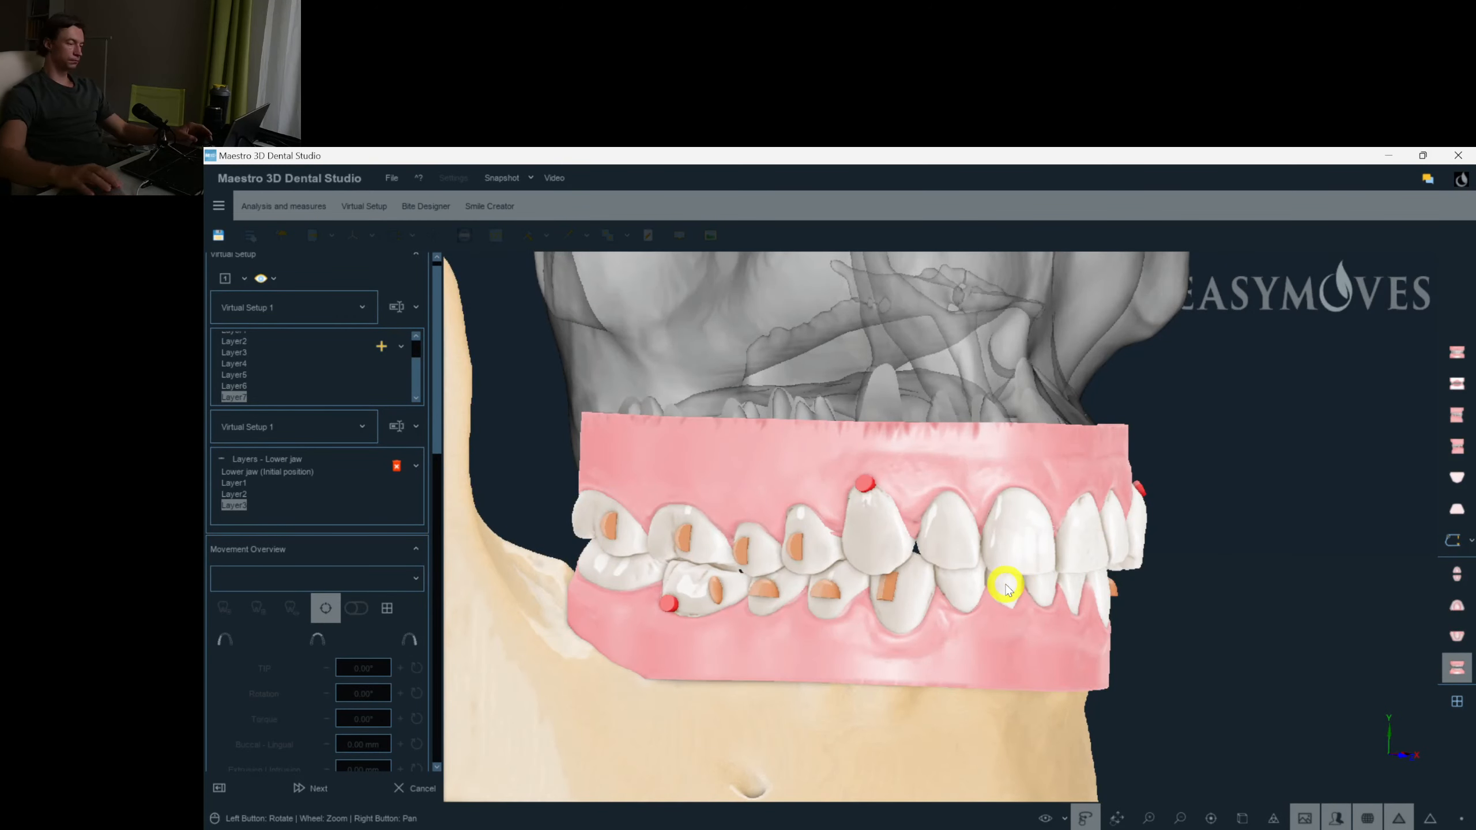
scroll(930, 575, up, 4)
drag(919, 577, 1090, 577)
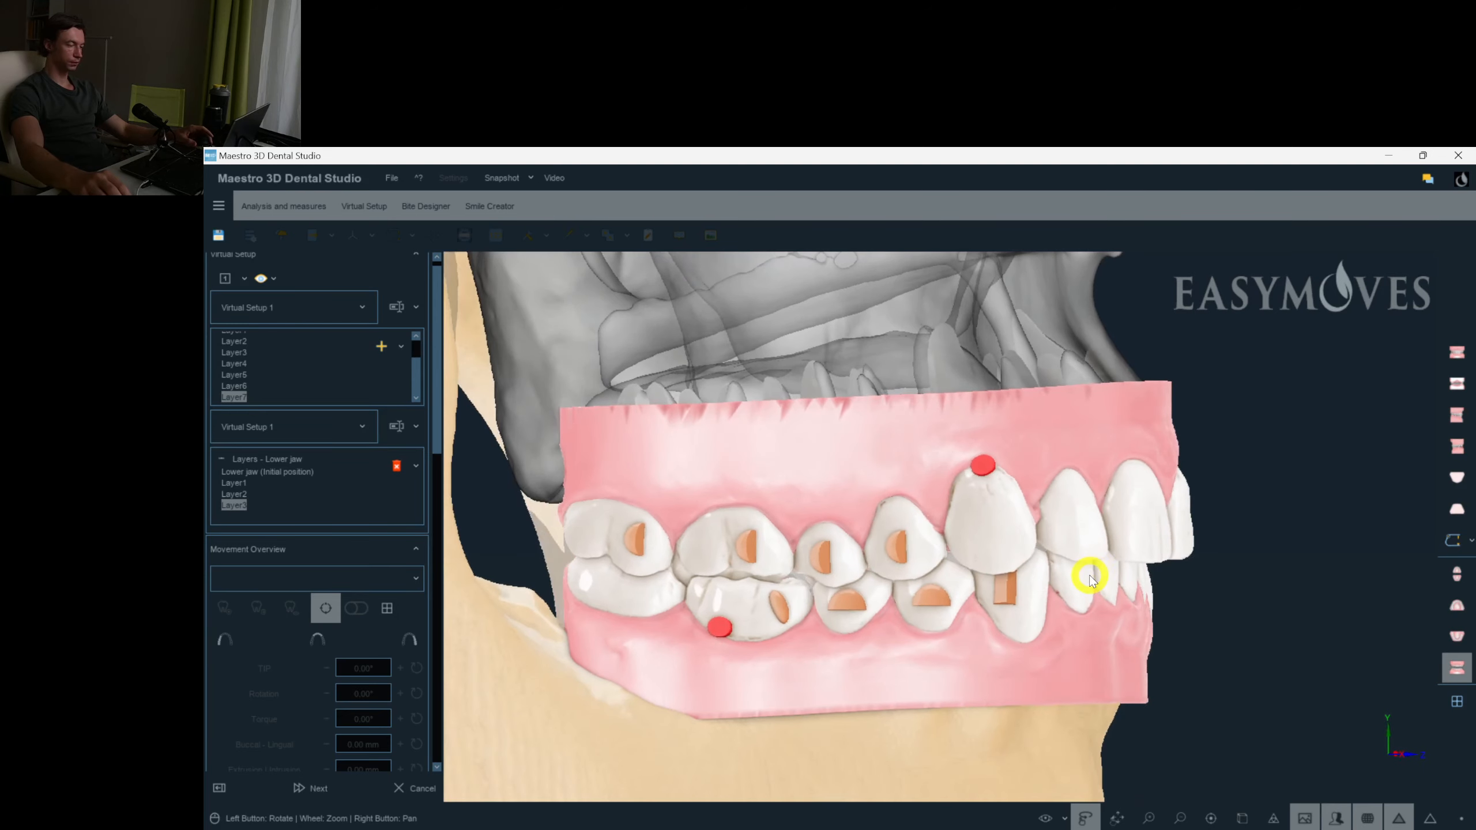
scroll(1087, 578, up, 5)
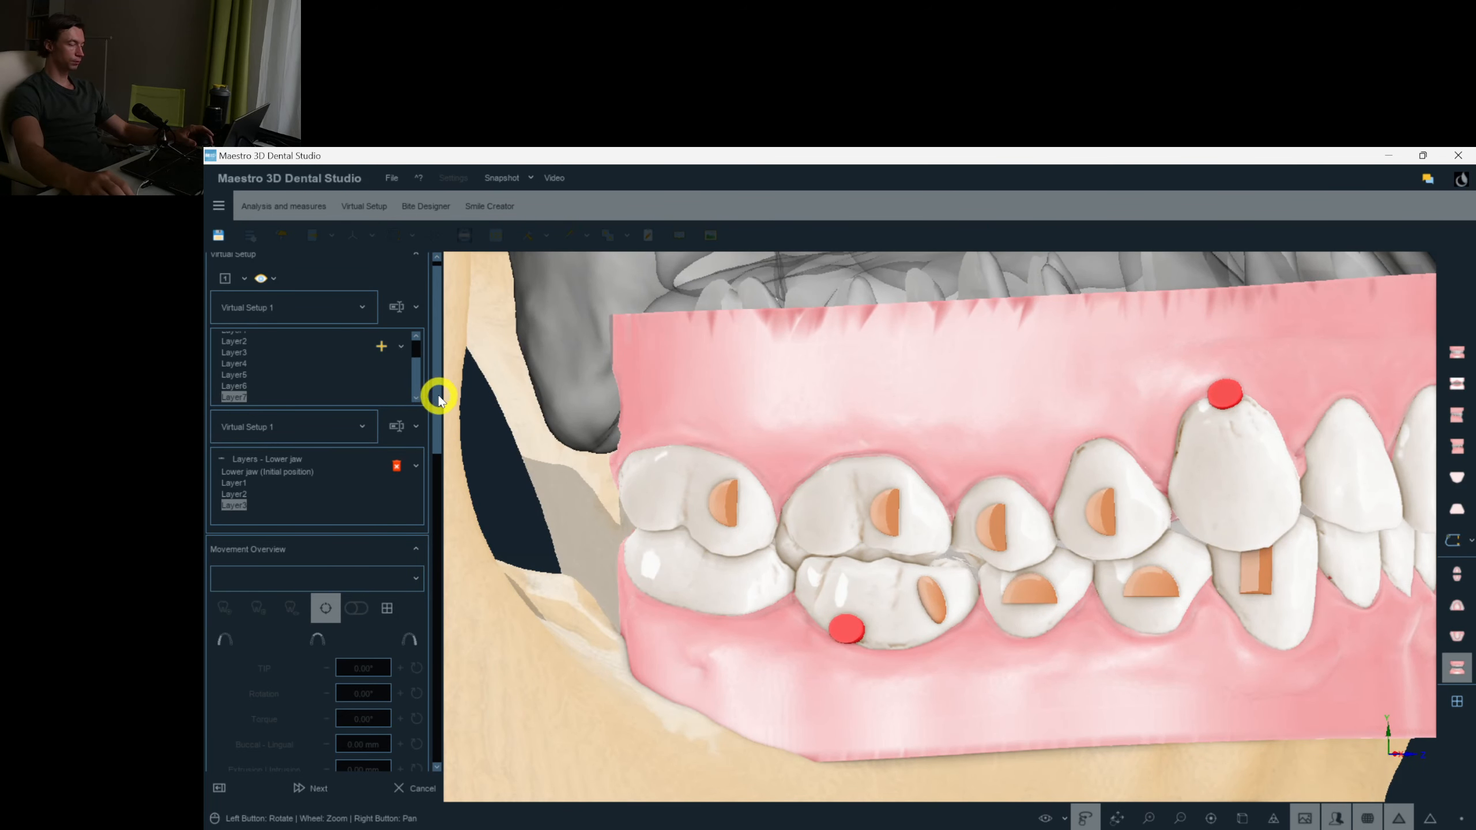
scroll(439, 401, down, 10)
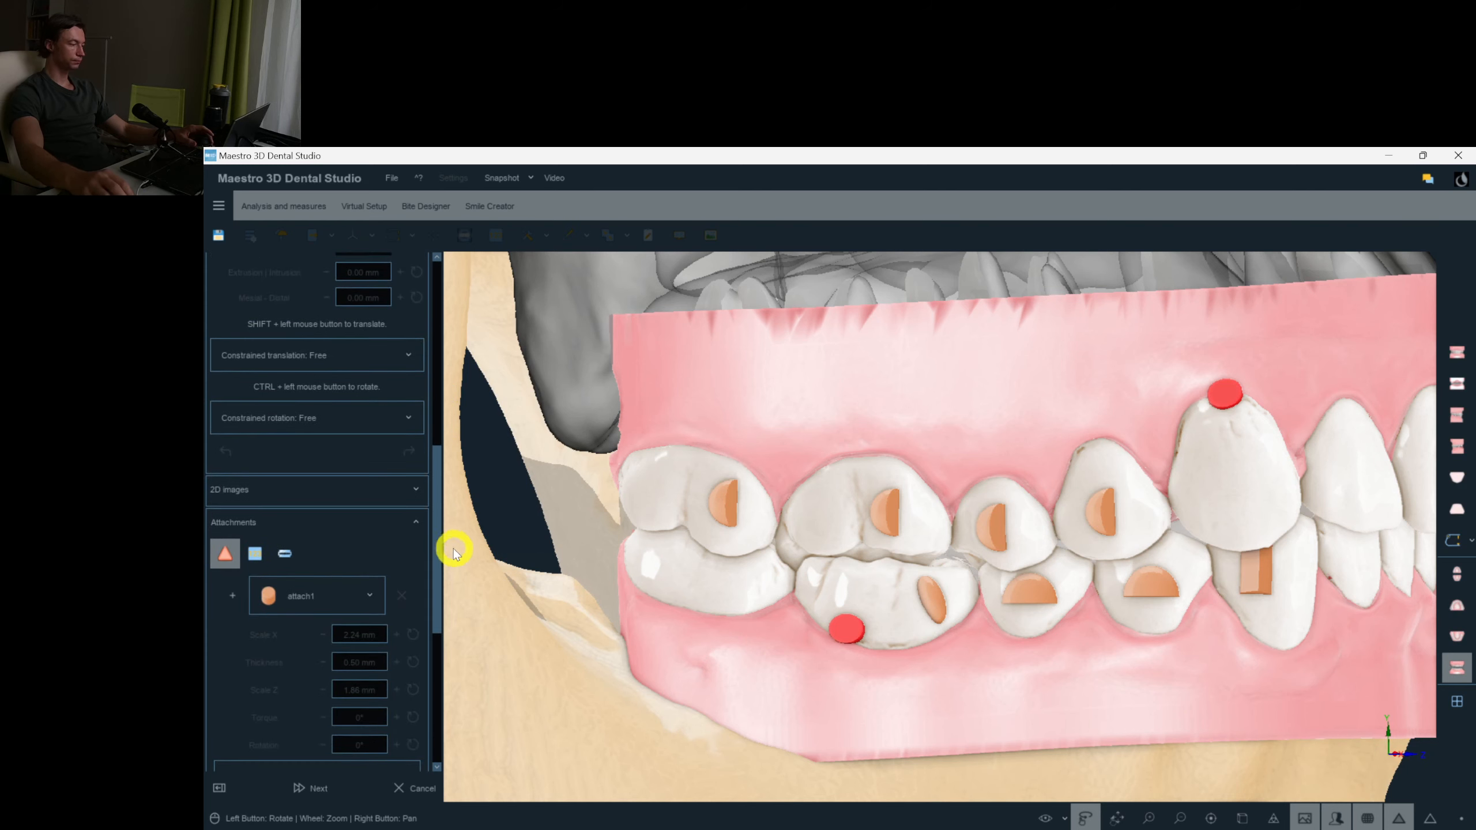
scroll(438, 559, up, 10)
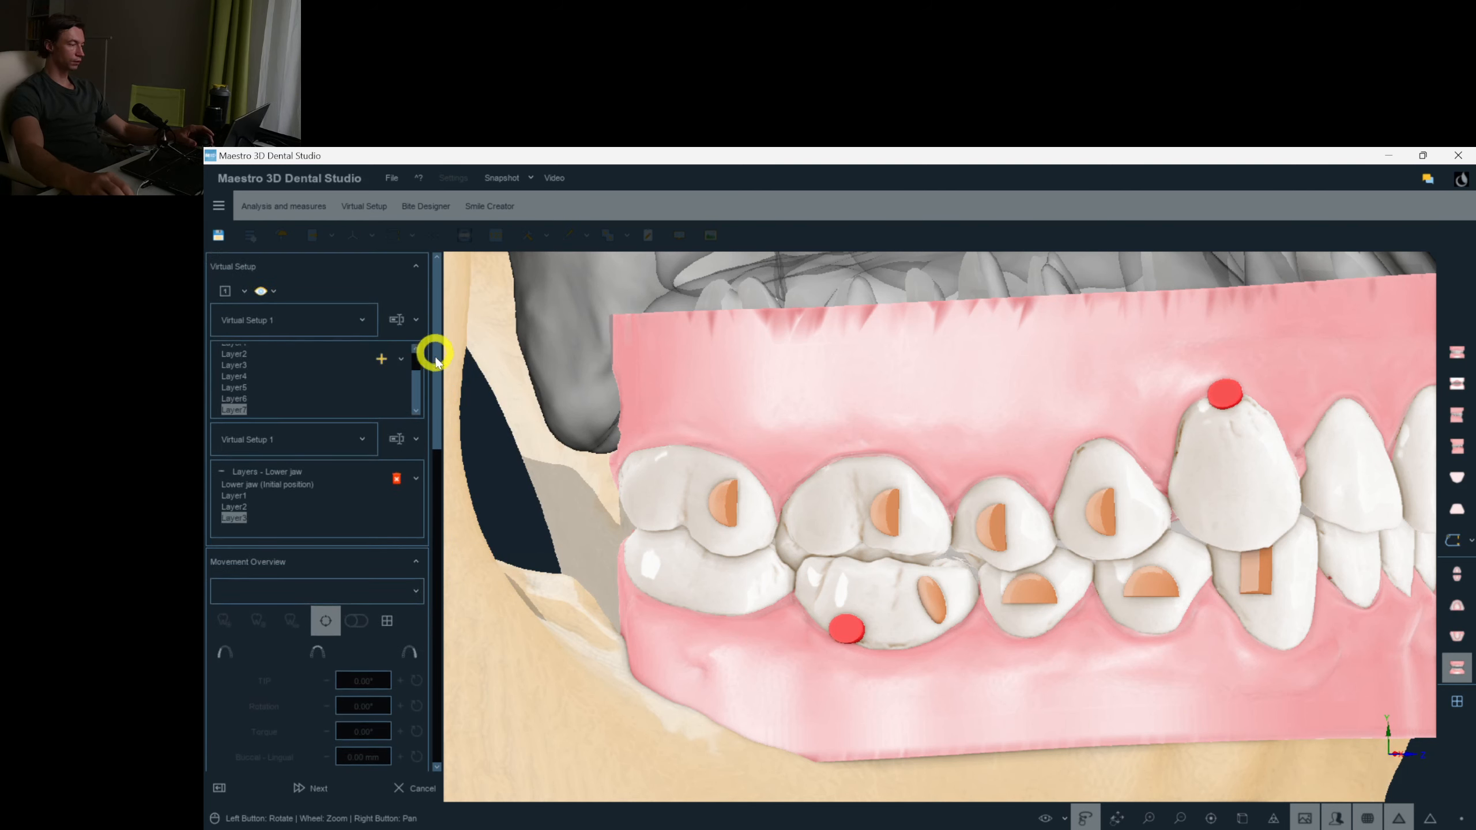
drag(416, 394, 416, 348)
click(234, 388)
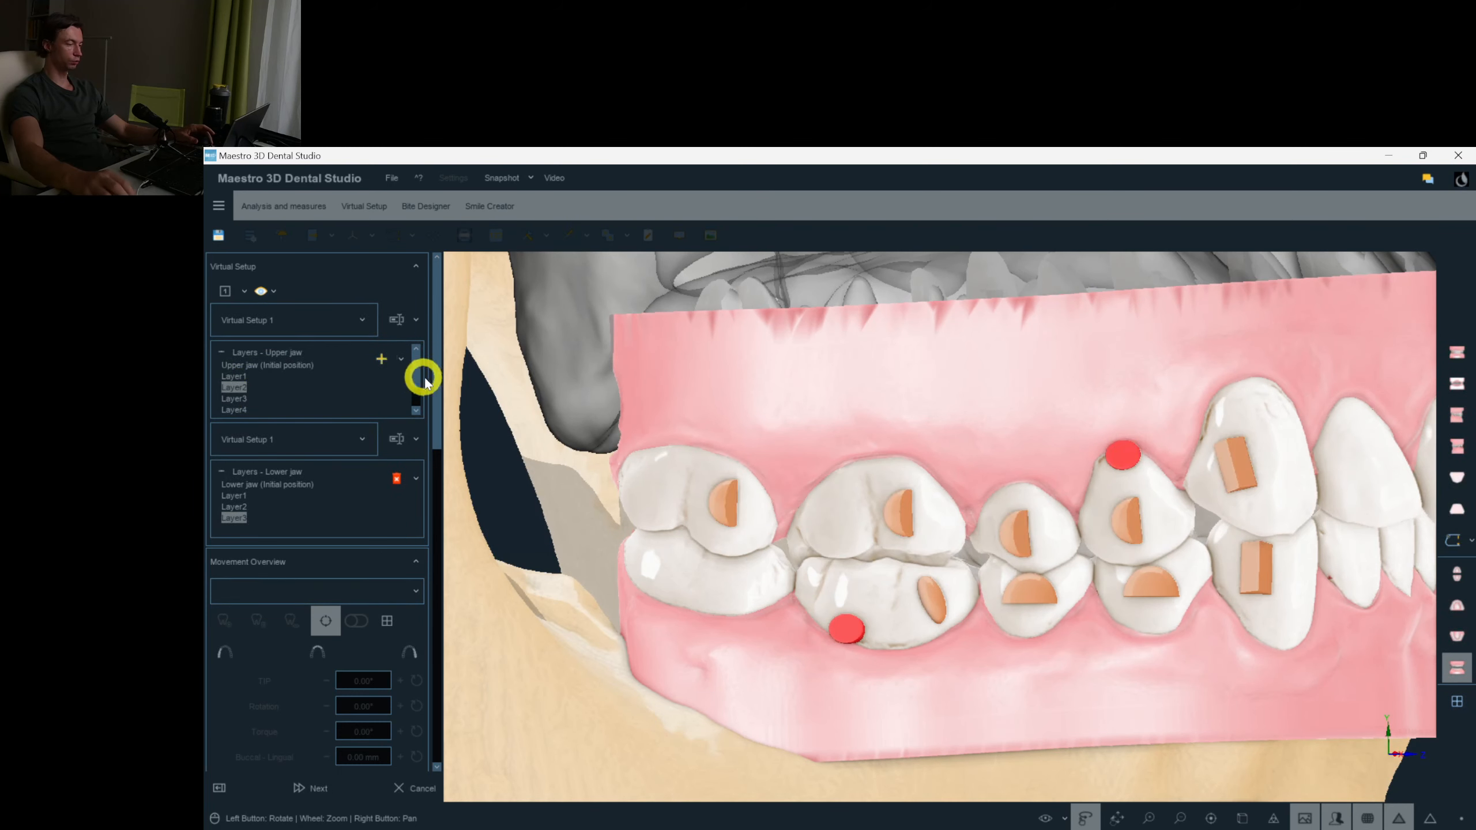
Try to place an attach1 attachment on upper right first molar 16 in Layer2.
scroll(439, 412, down, 10)
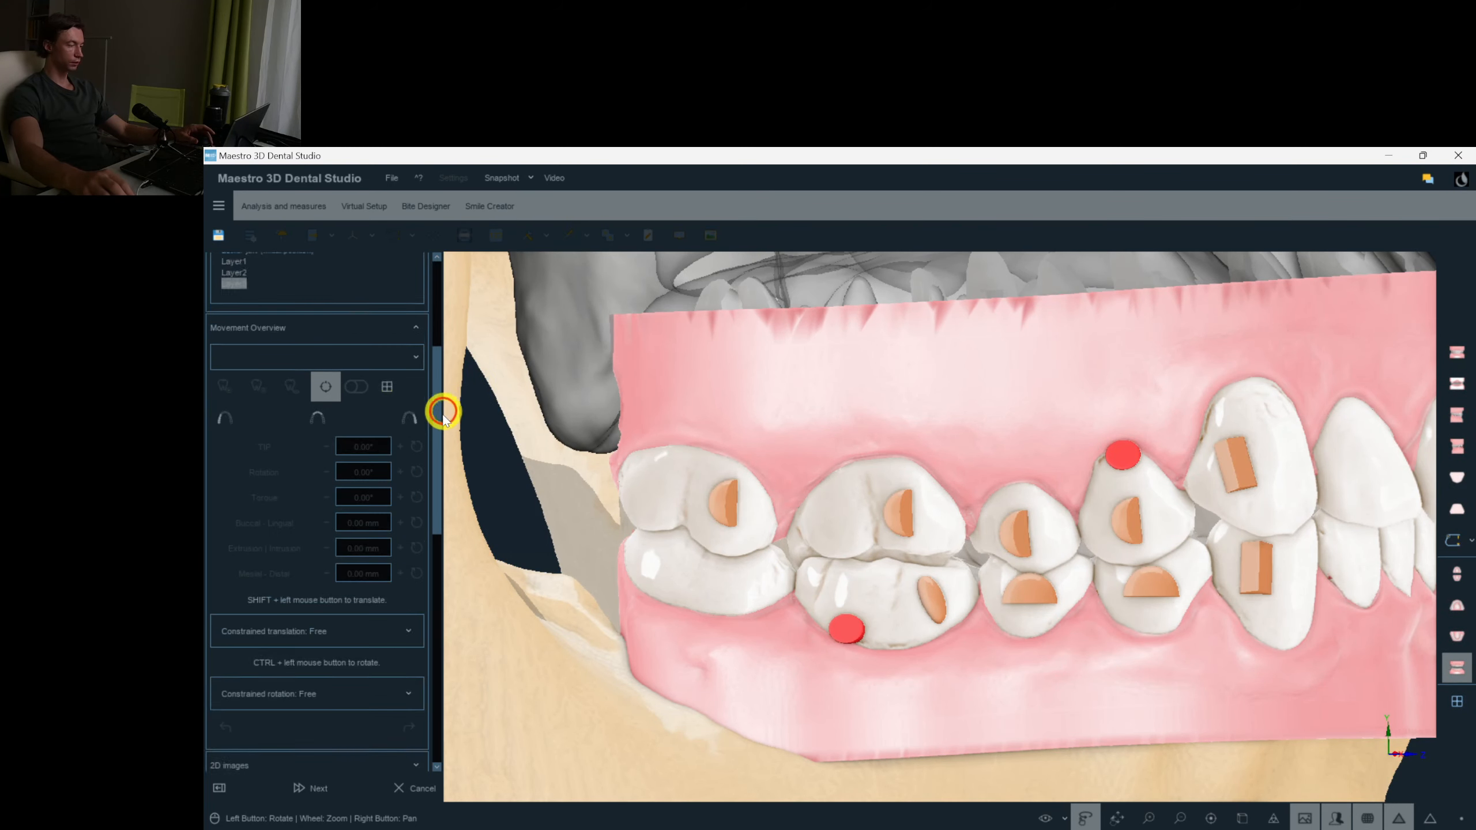
click(335, 553)
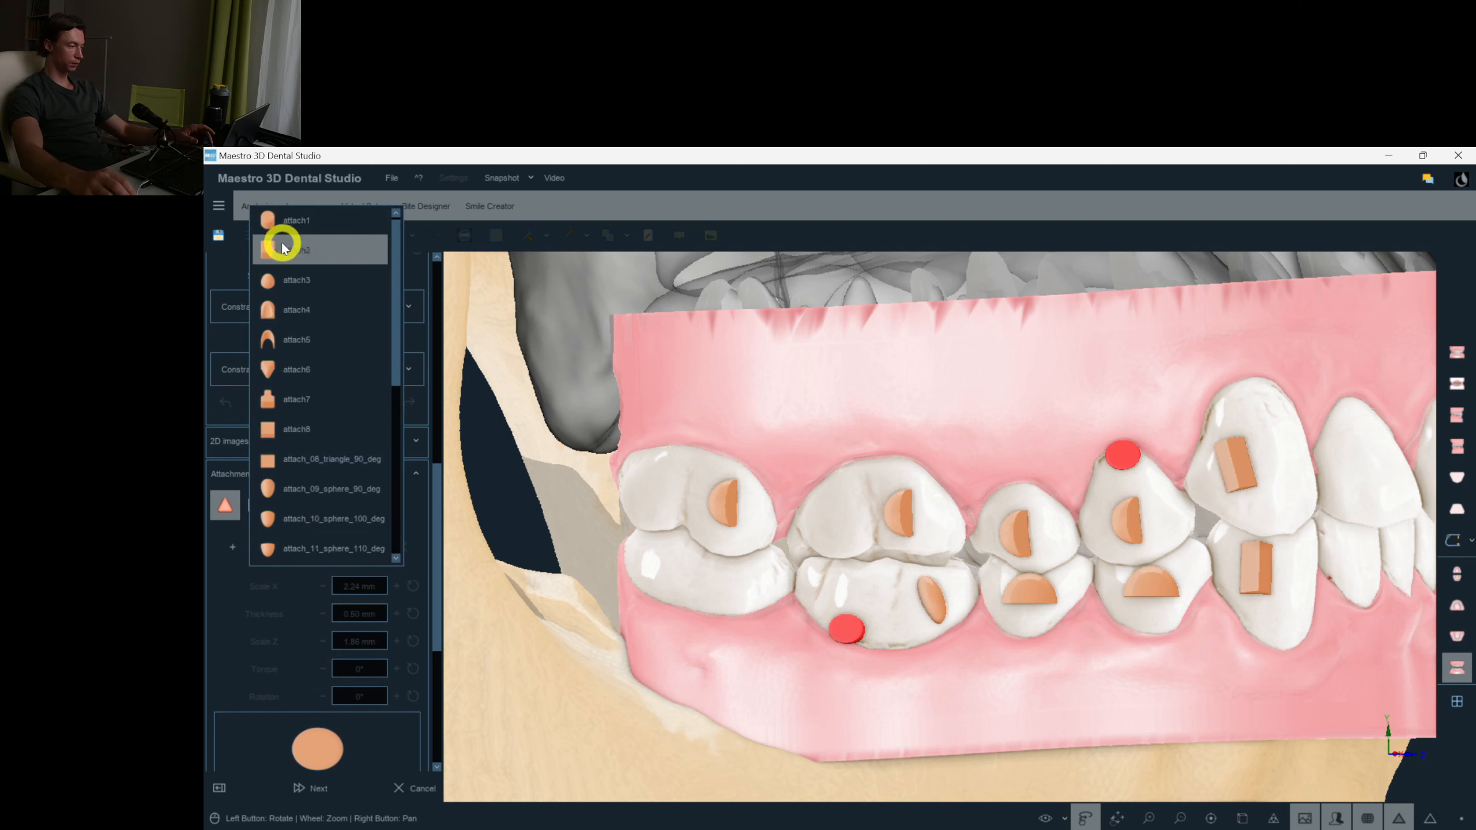
click(282, 224)
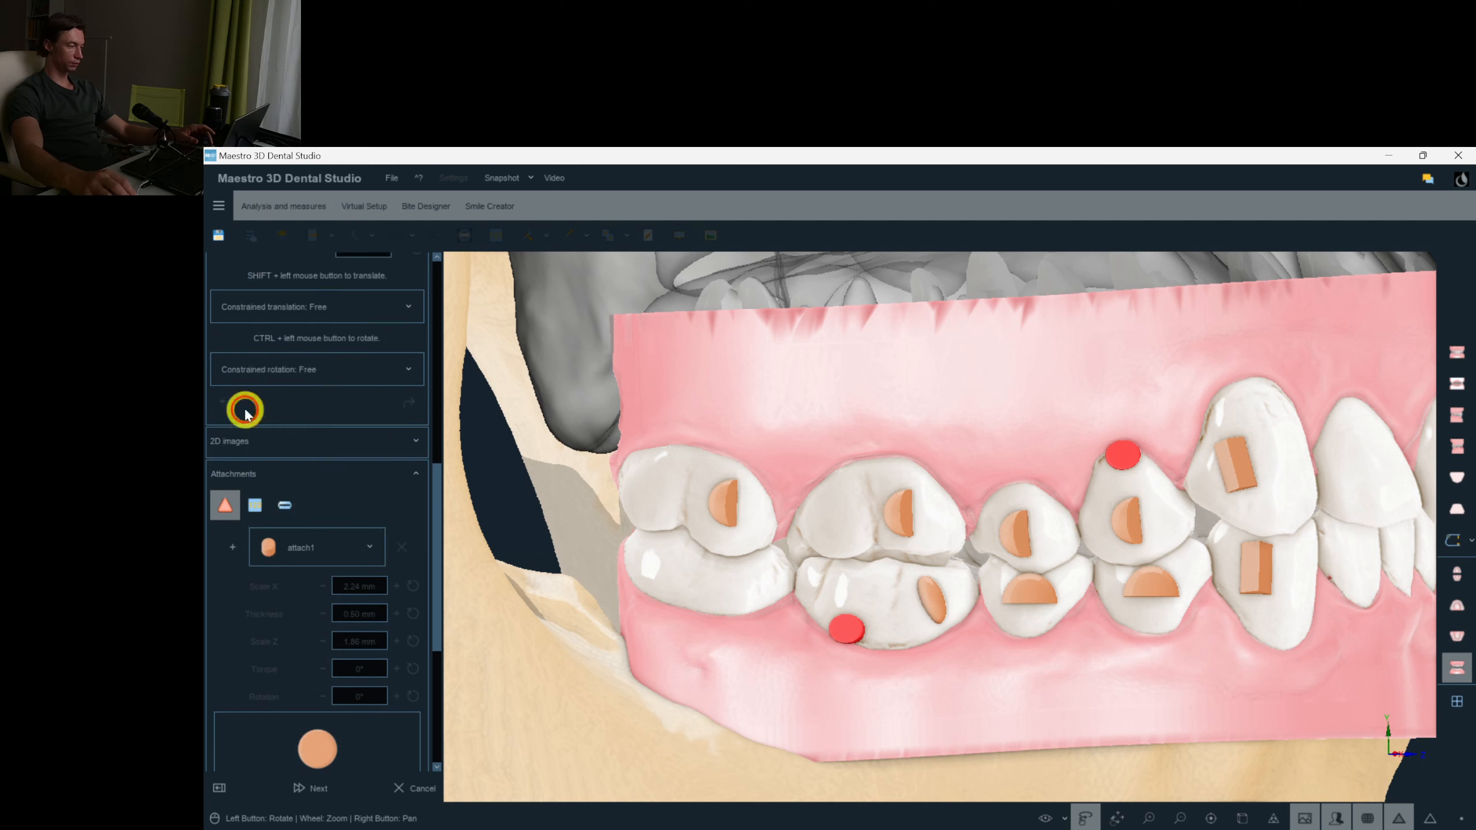
click(839, 514)
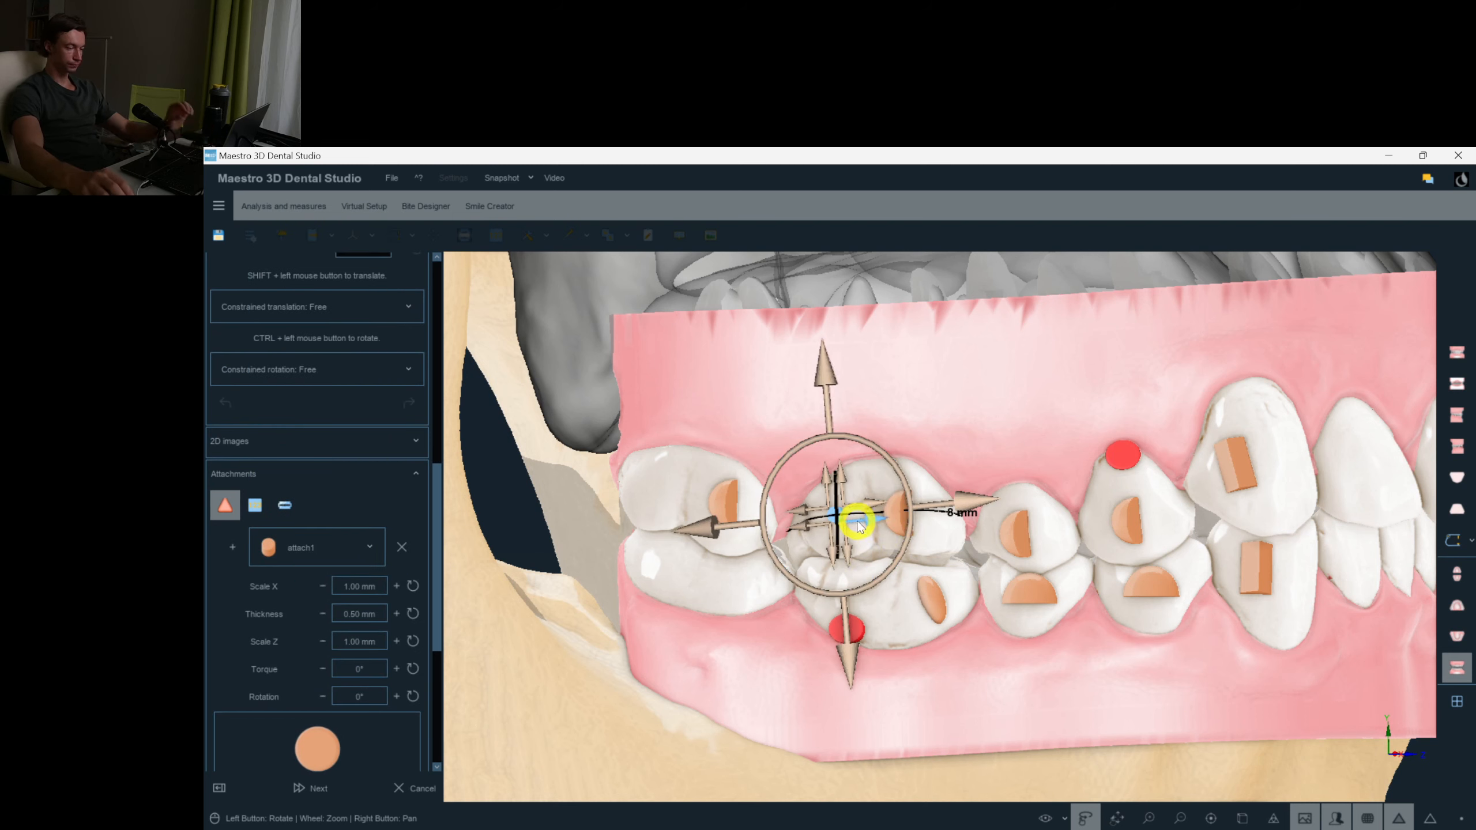
drag(852, 527, 840, 620)
Copy the negative cutout from lower right first molar 46 and paste it onto upper first molar 16 and lower second molar 47.
right_click(842, 627)
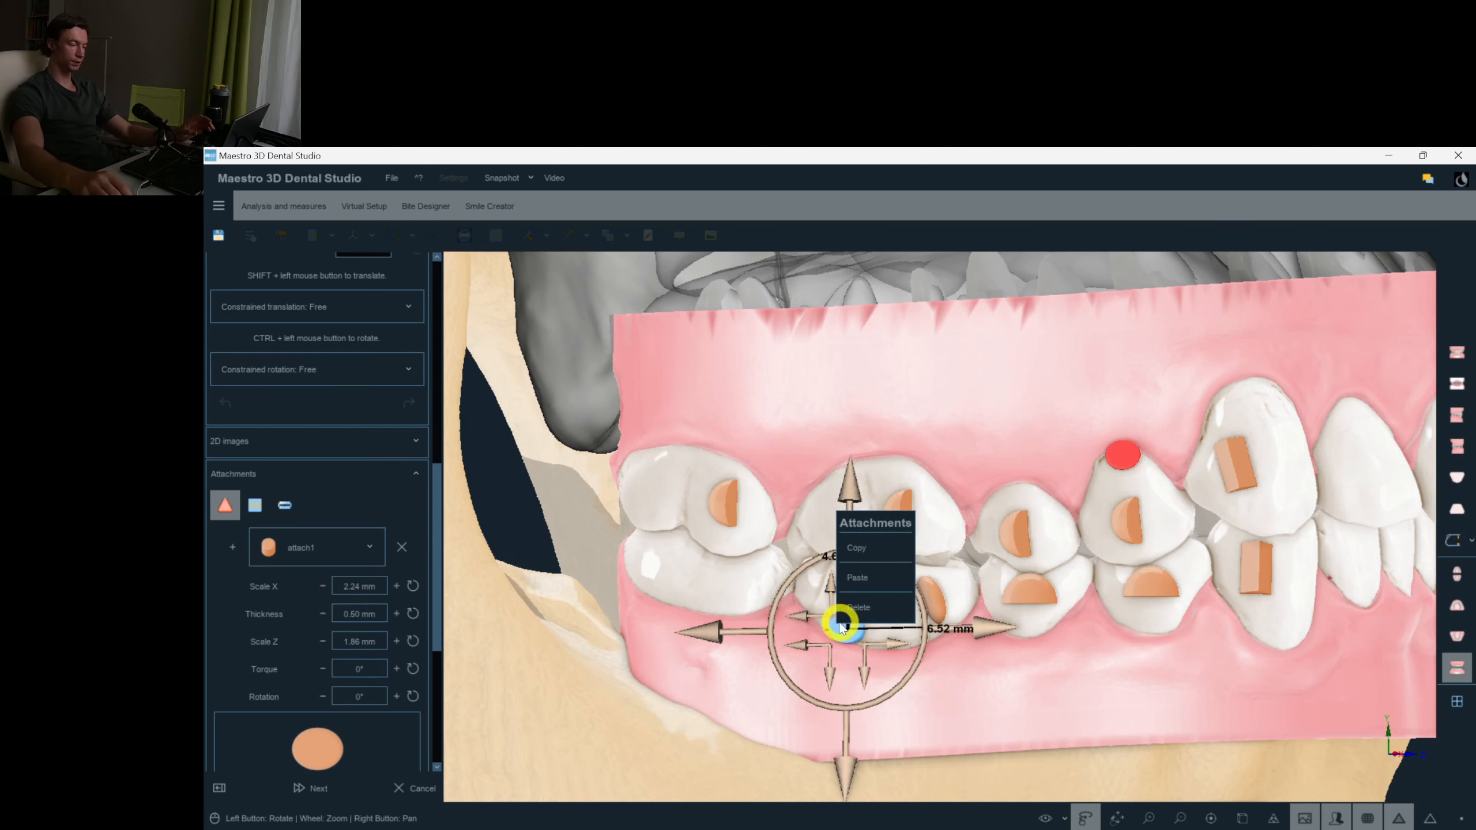
click(857, 548)
right_click(843, 515)
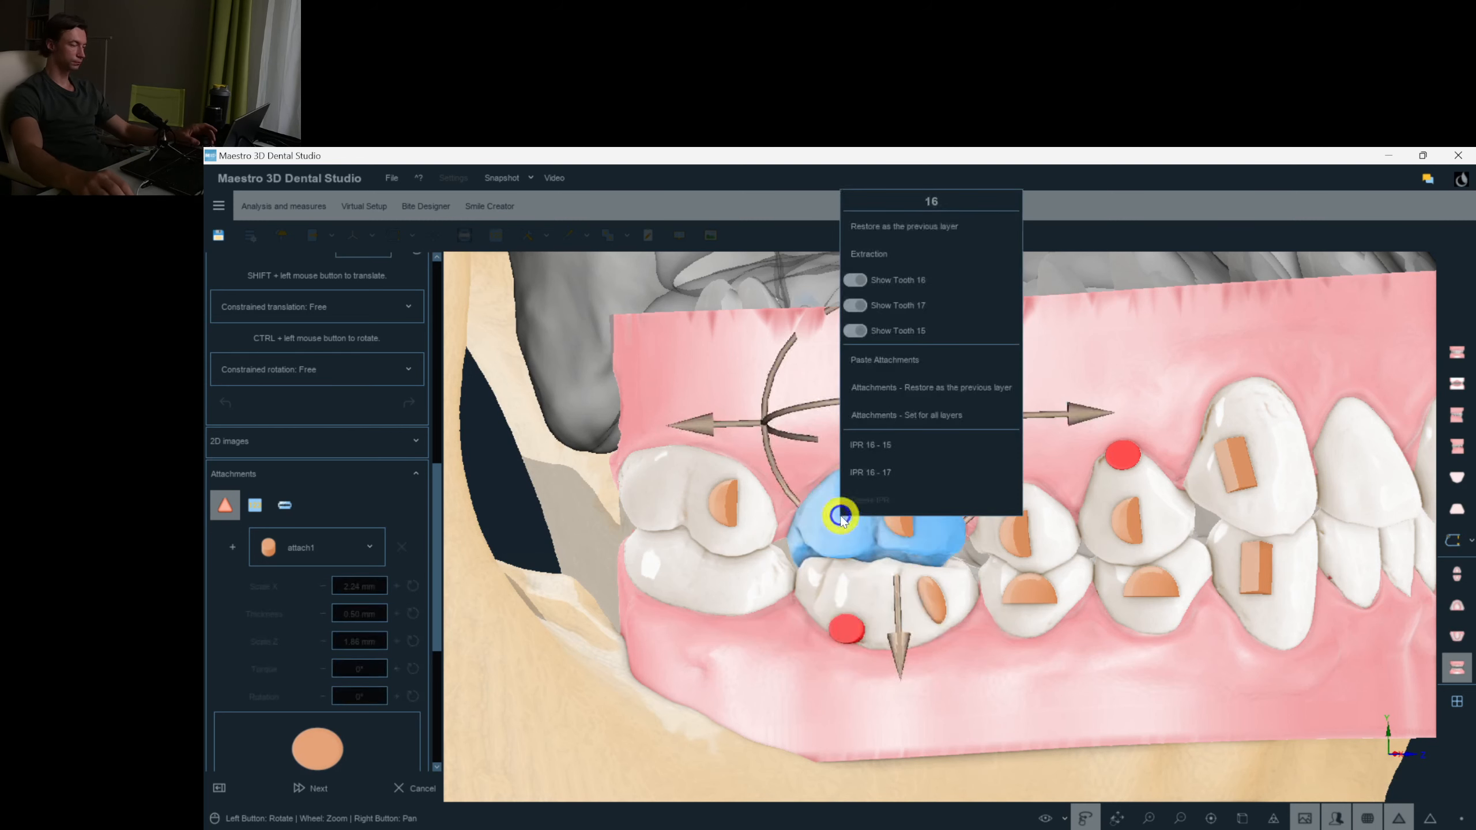
click(910, 362)
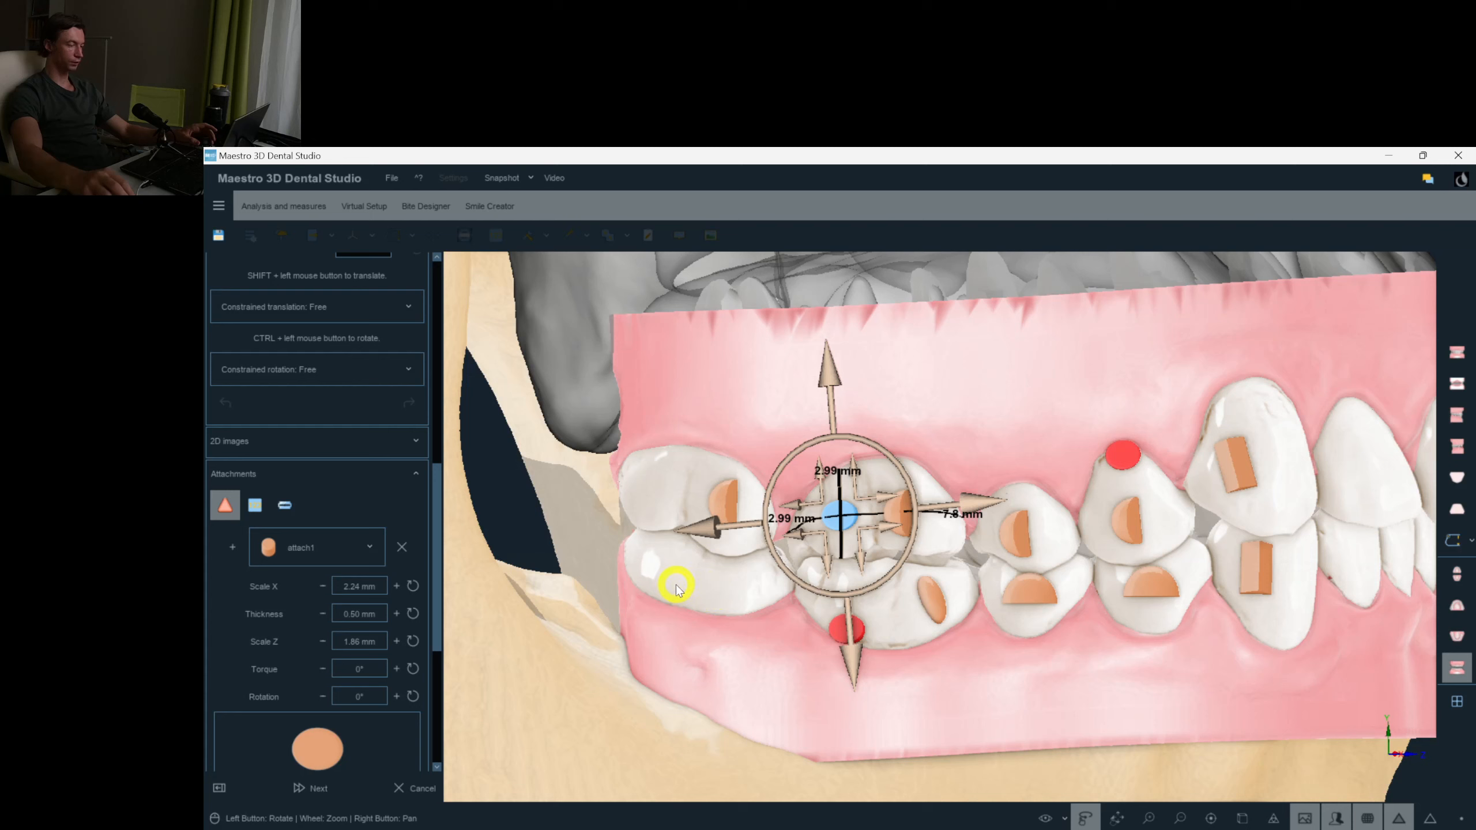
right_click(736, 590)
click(817, 471)
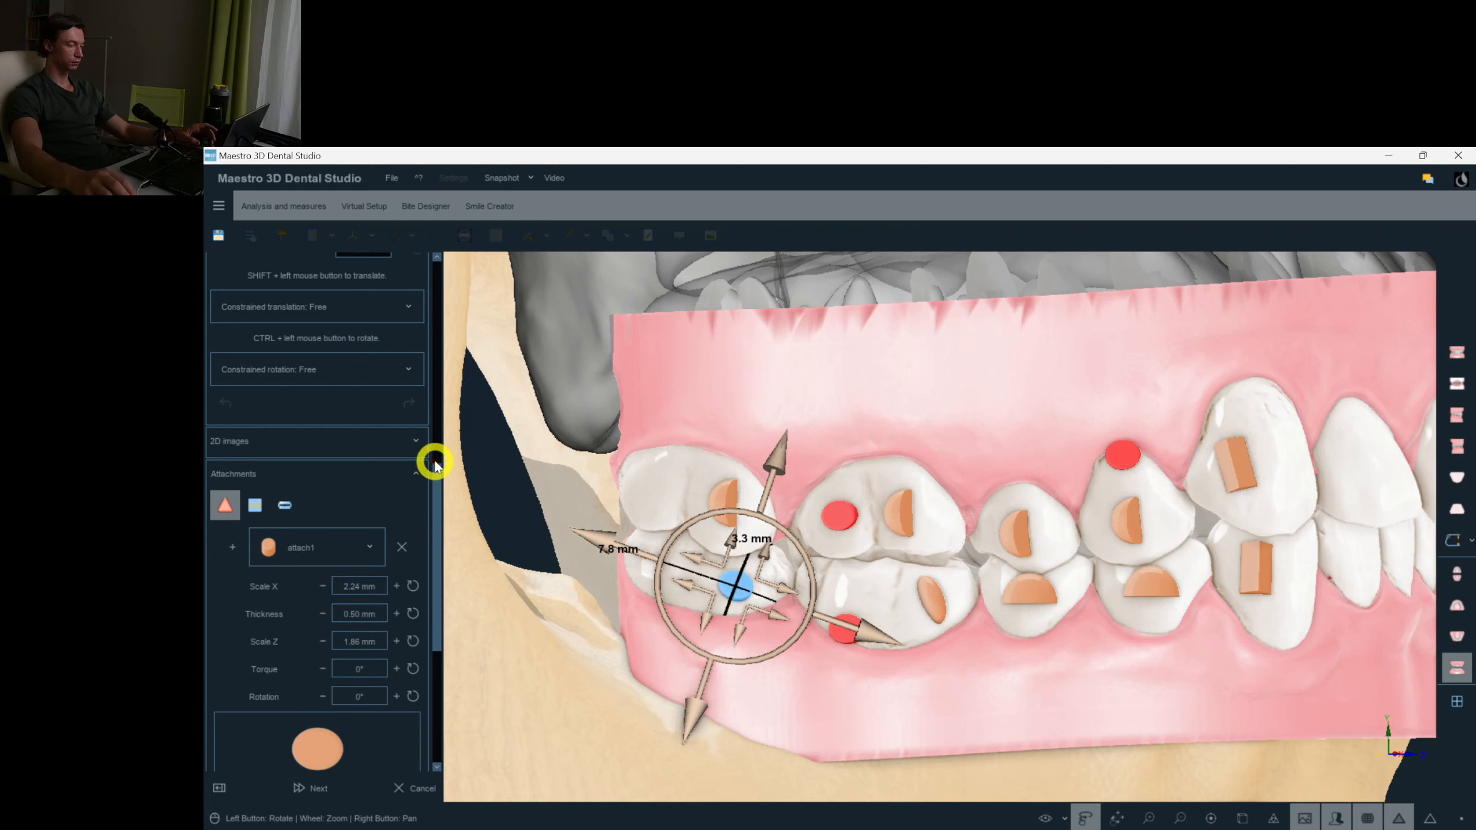
In upper-jaw Layer3, restore the attachments of upper right first molar 16 as in the previous layer.
drag(439, 486, 403, 262)
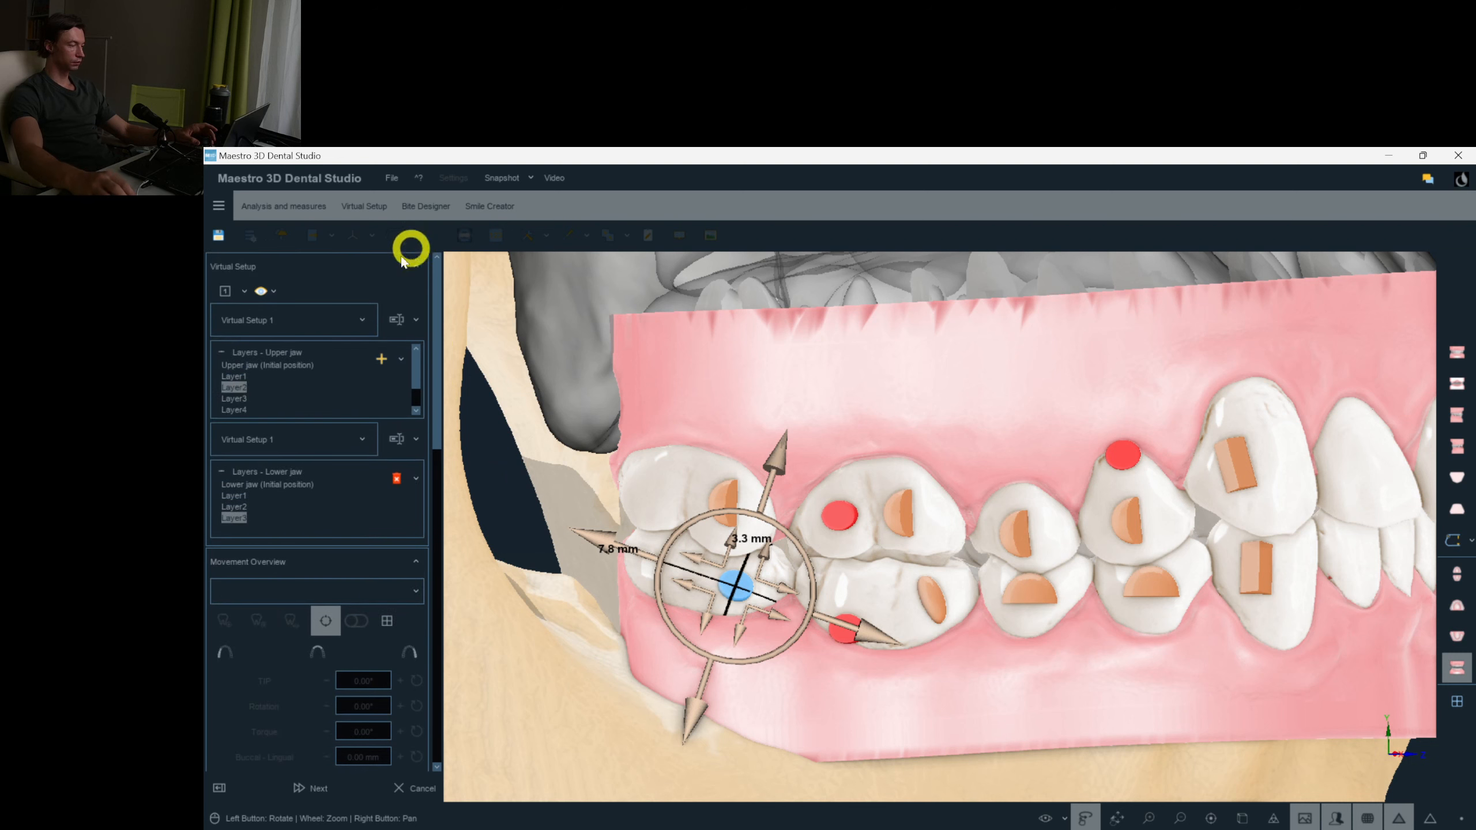
click(234, 400)
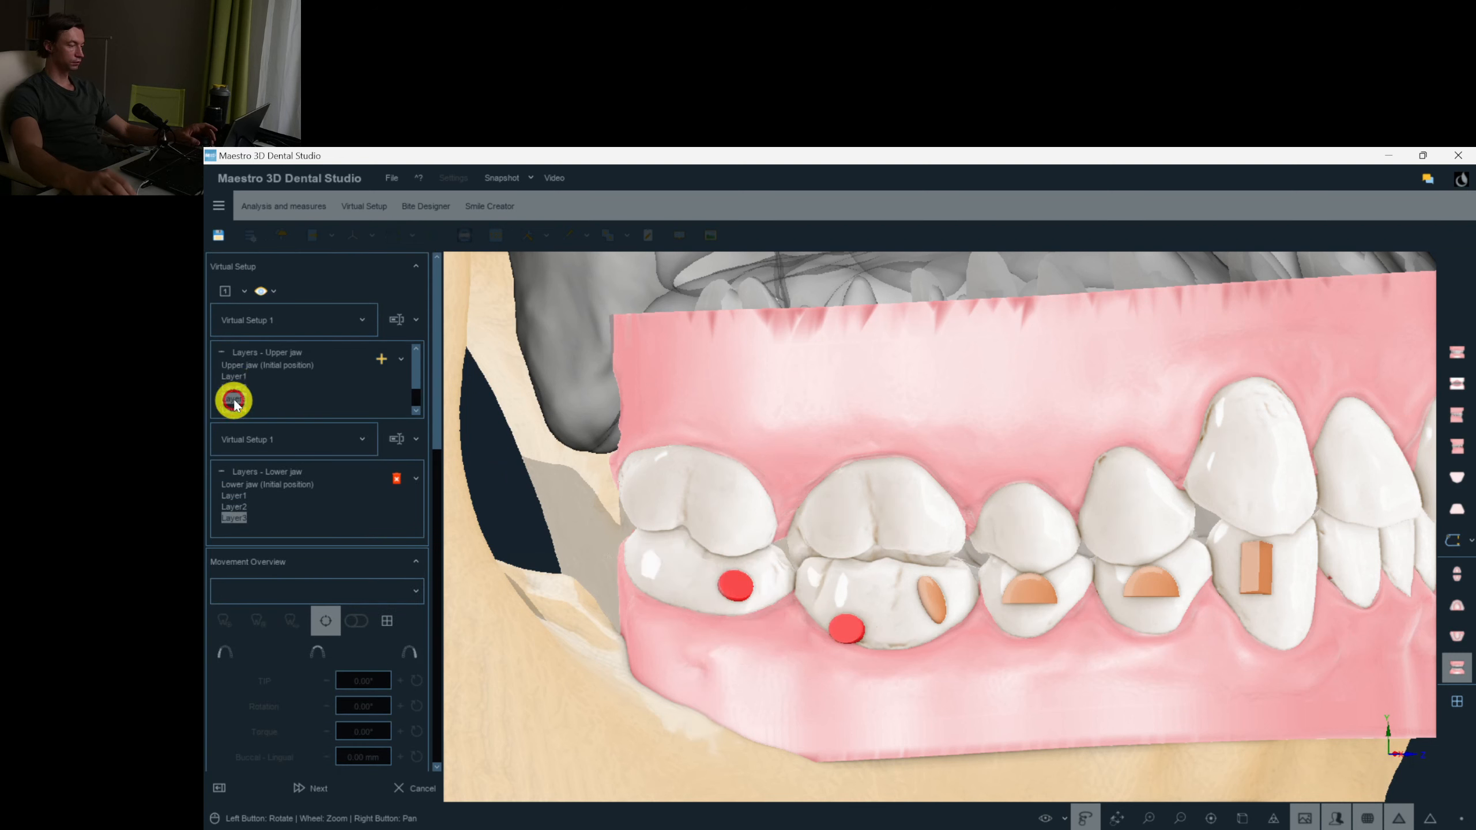
right_click(832, 520)
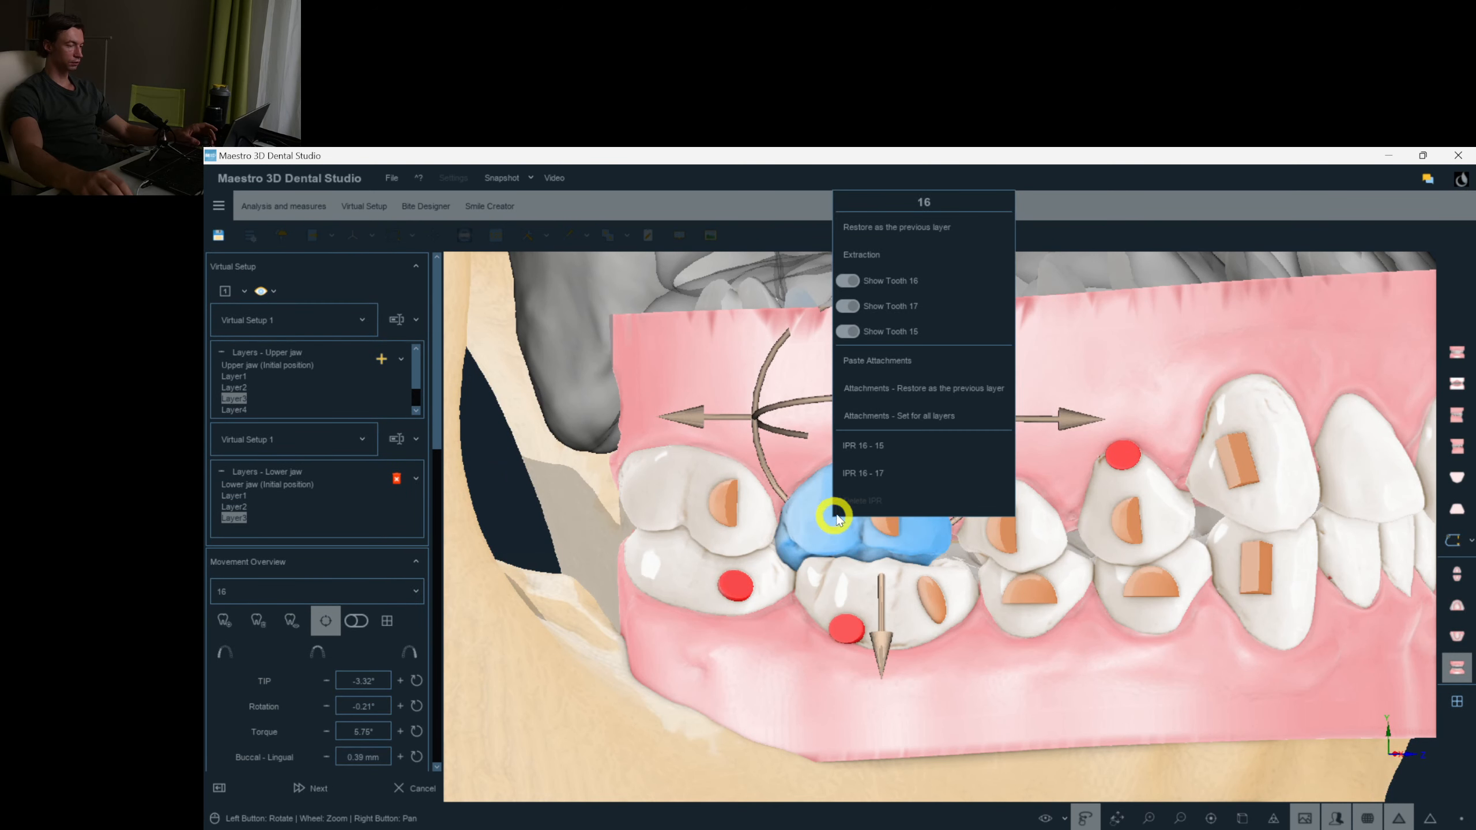
click(986, 402)
drag(790, 579, 773, 575)
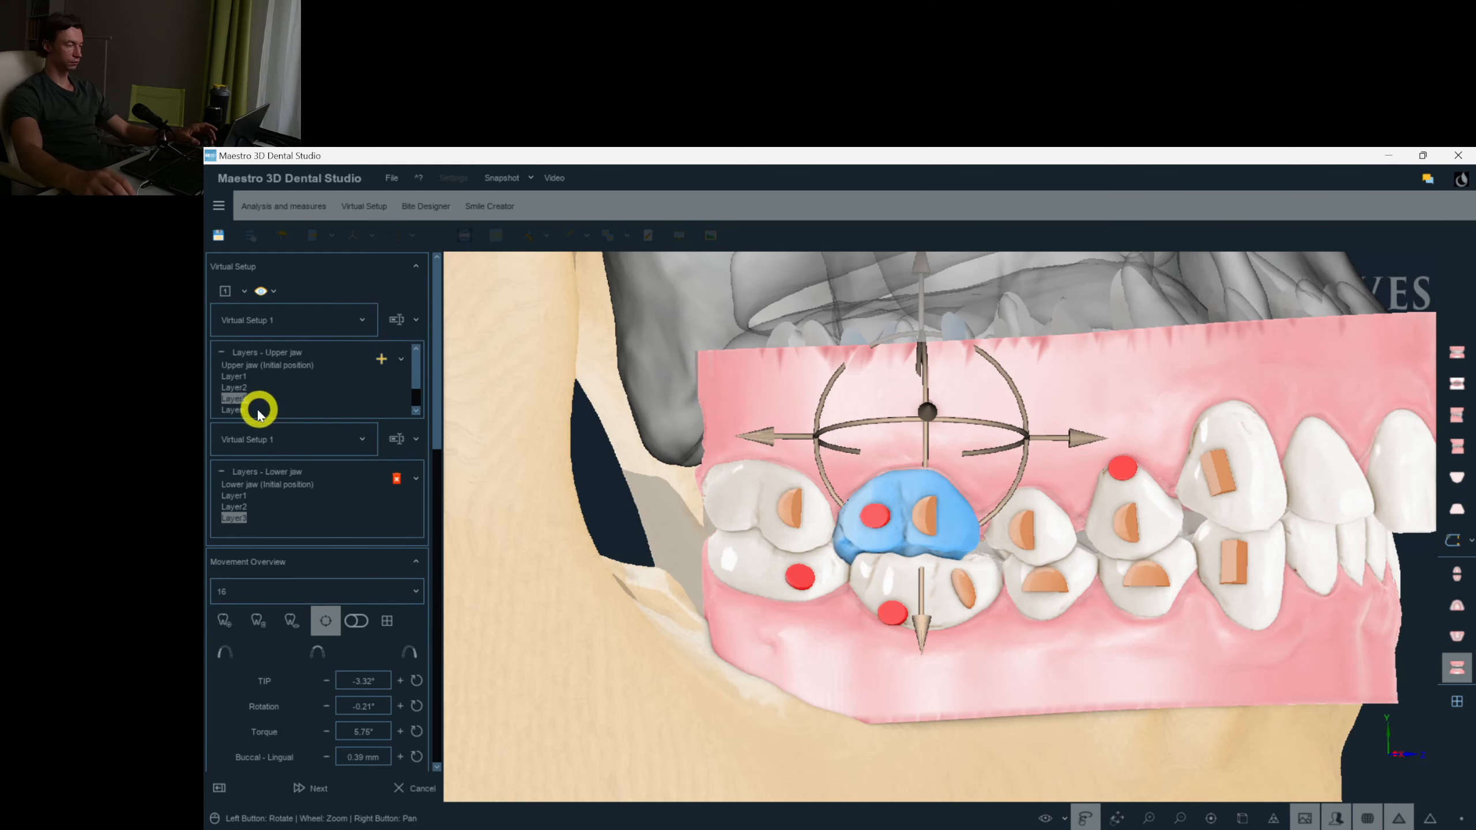
Switch the upper jaw to Layer4 and apply the attachments of lower right second molar 47 to all layers.
click(238, 411)
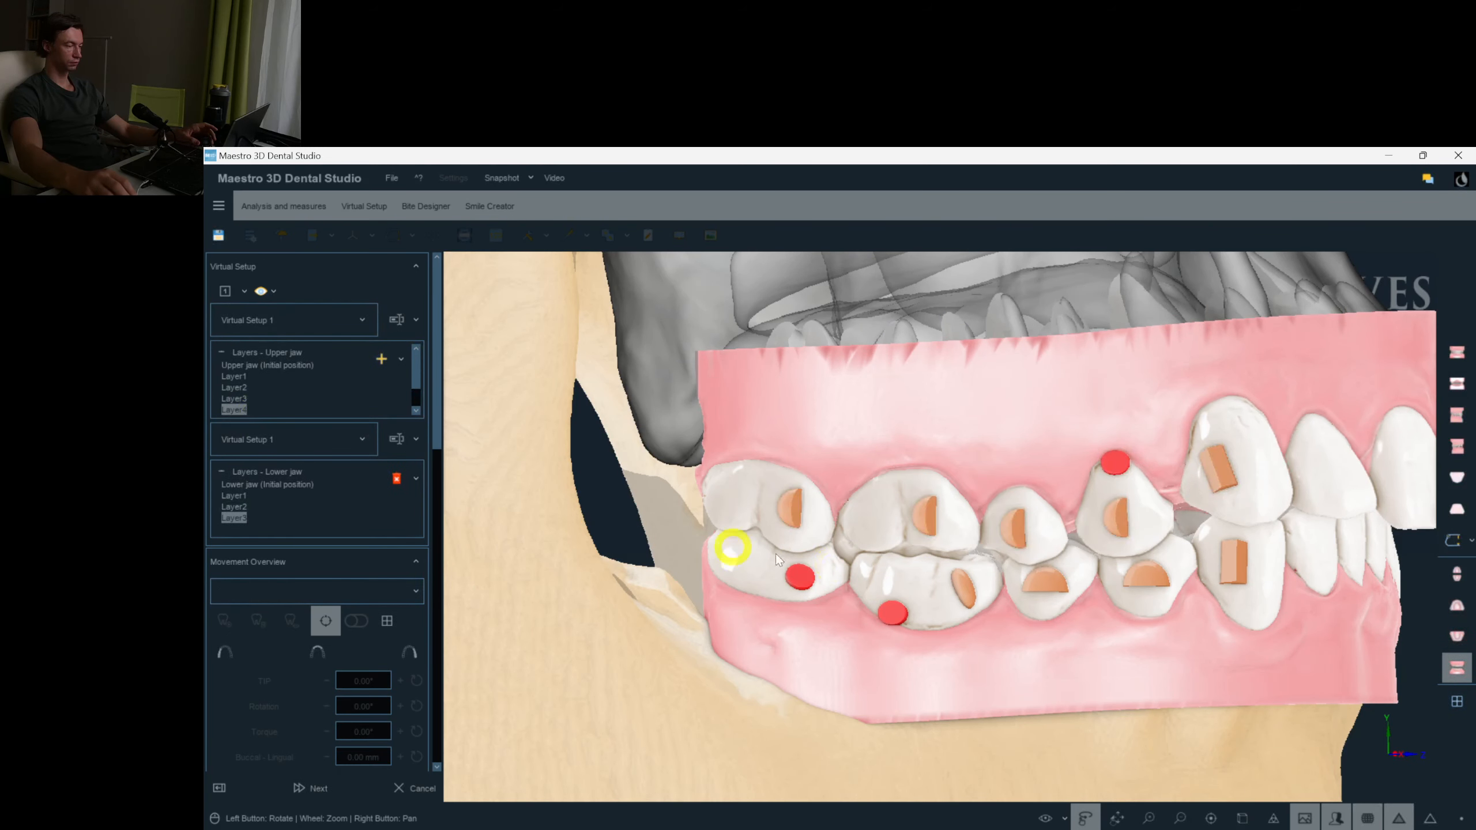
click(801, 578)
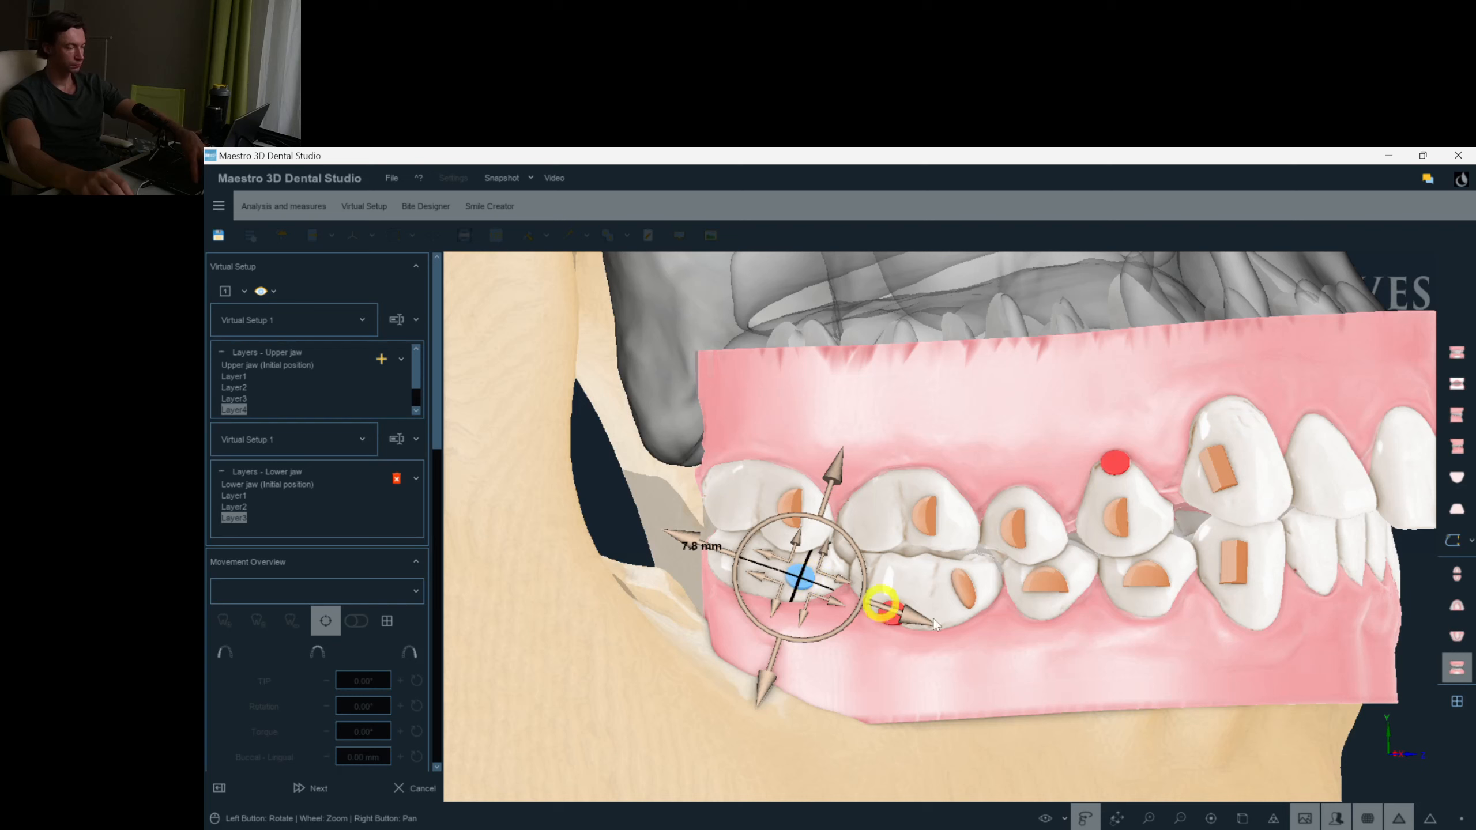
click(1035, 675)
drag(995, 676, 1262, 527)
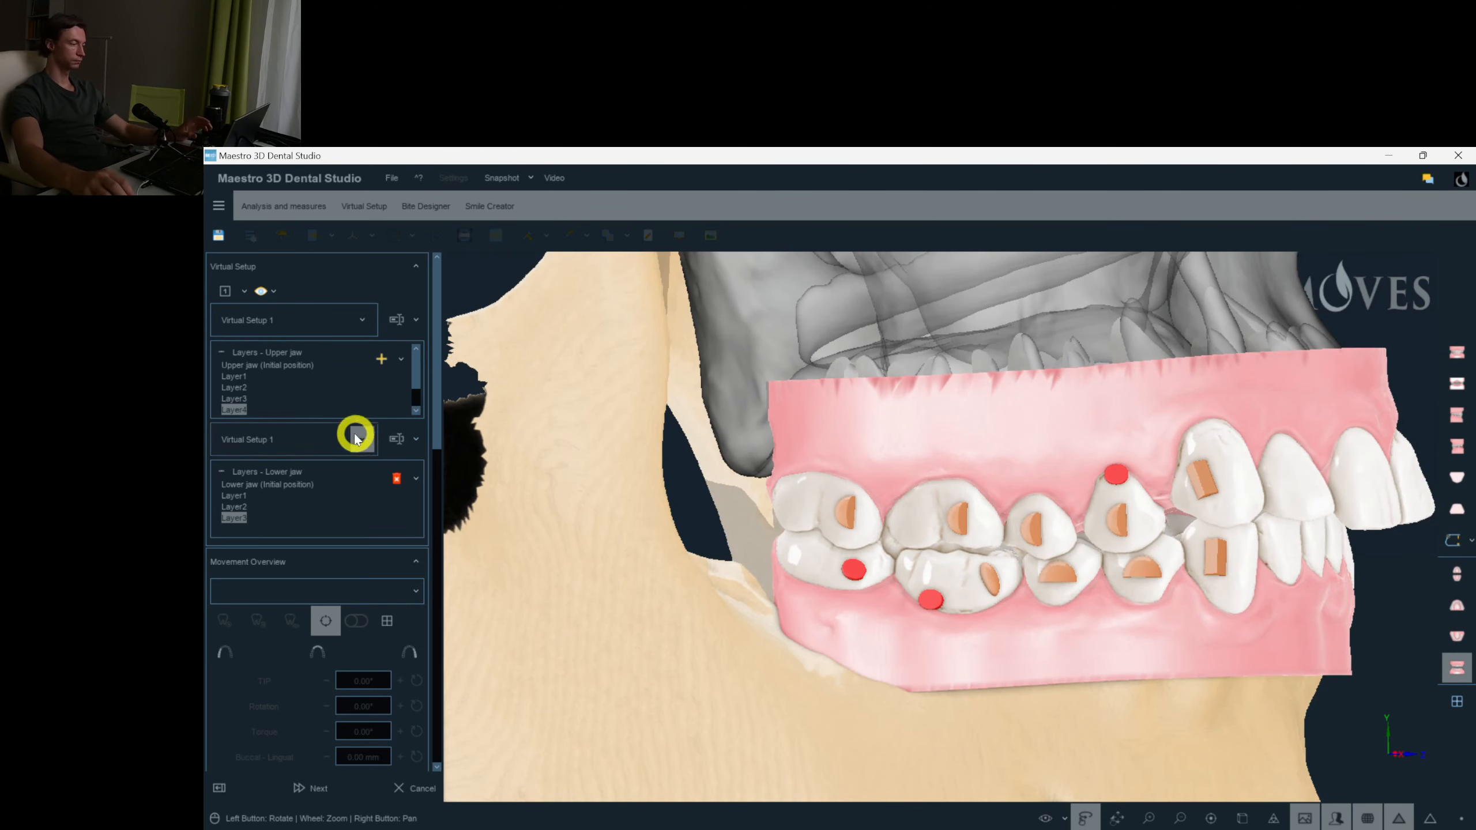
scroll(966, 507, down, 3)
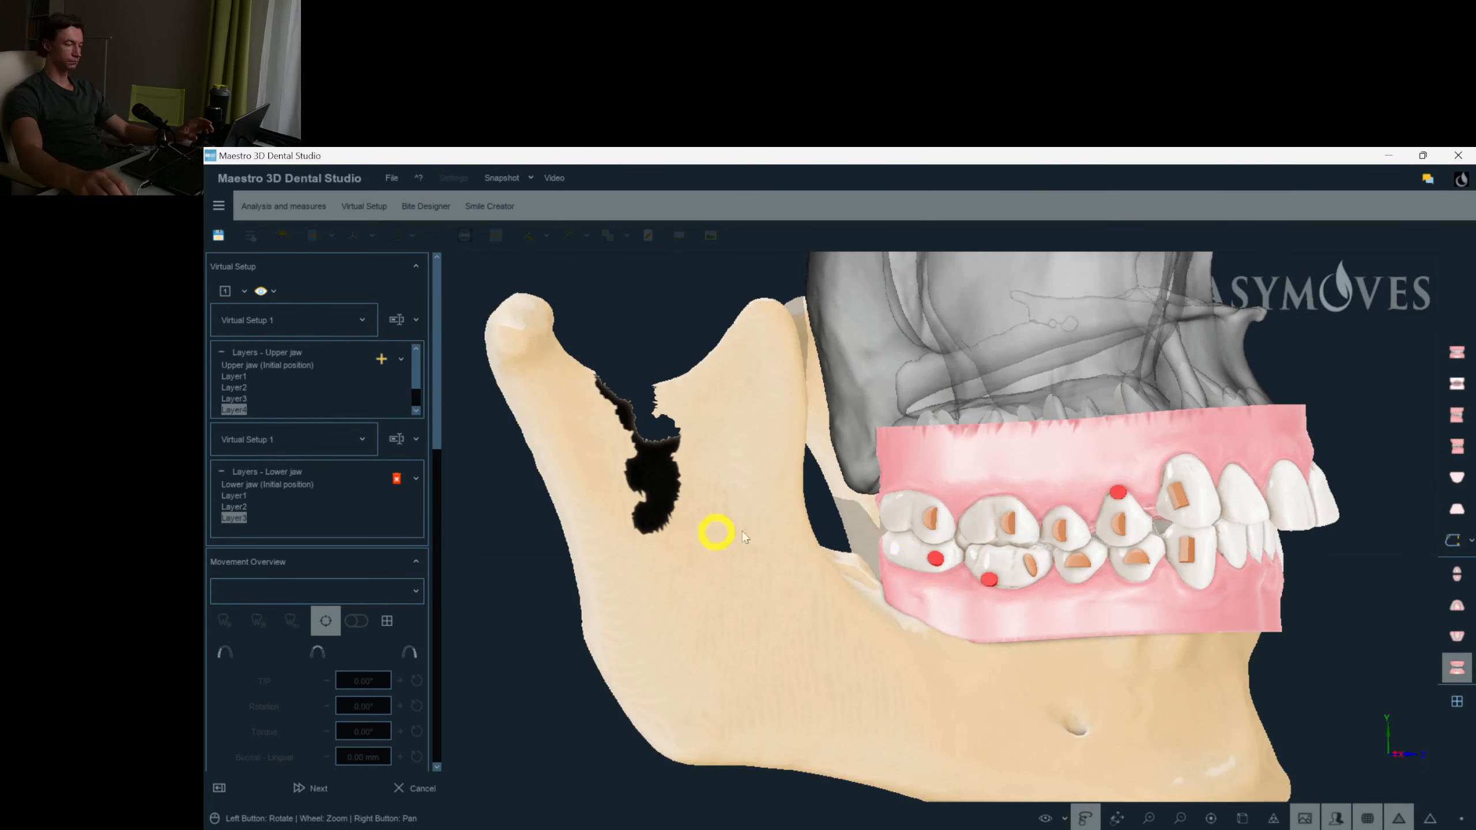
right_click(907, 549)
click(1012, 481)
In upper-jaw Layer2 on the left side, paste the copied negative cutout onto upper first molar 26 and lower second molar 37.
drag(1238, 505, 939, 528)
scroll(1097, 521, up, 5)
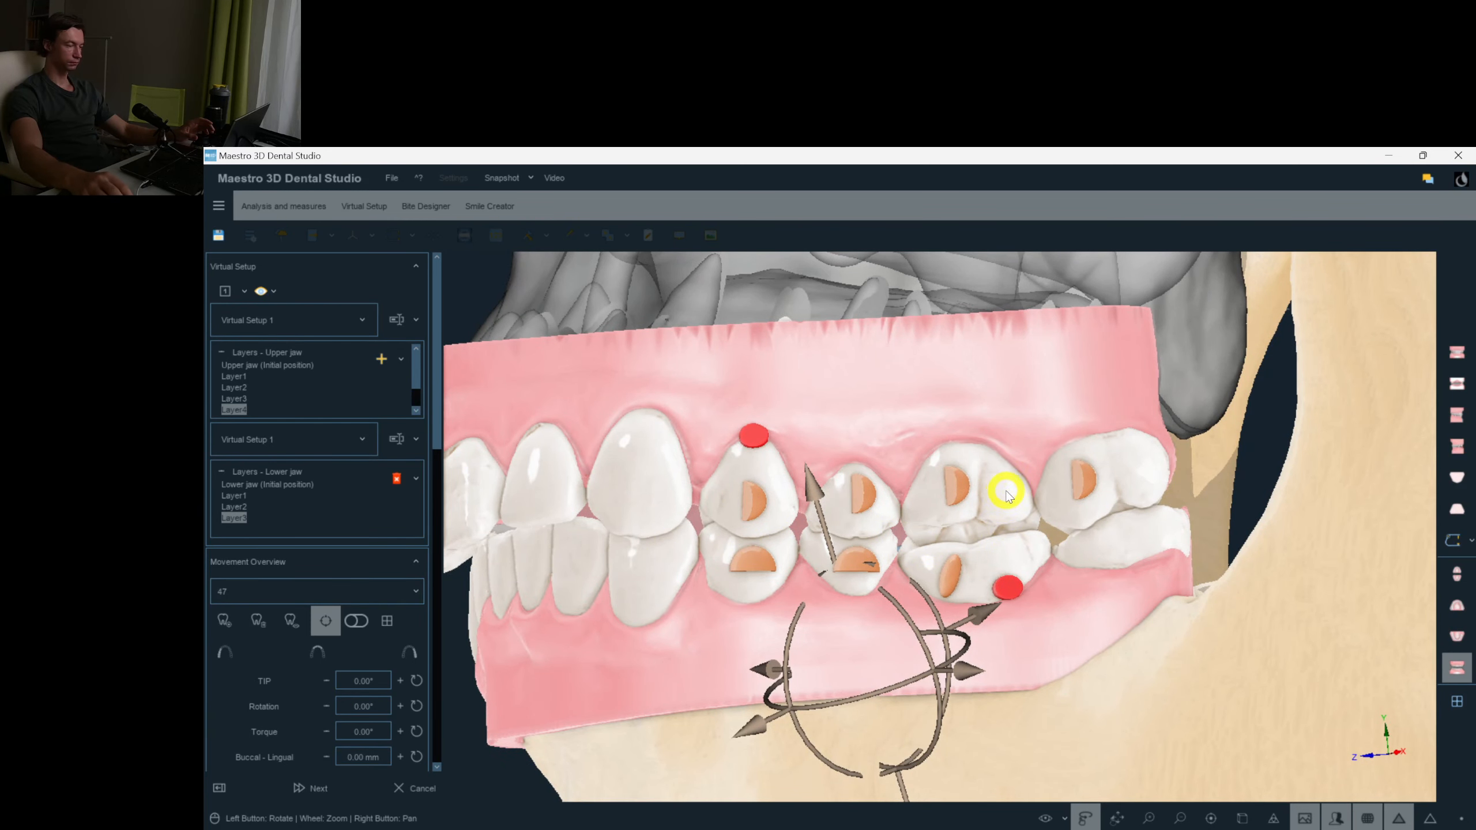
click(241, 390)
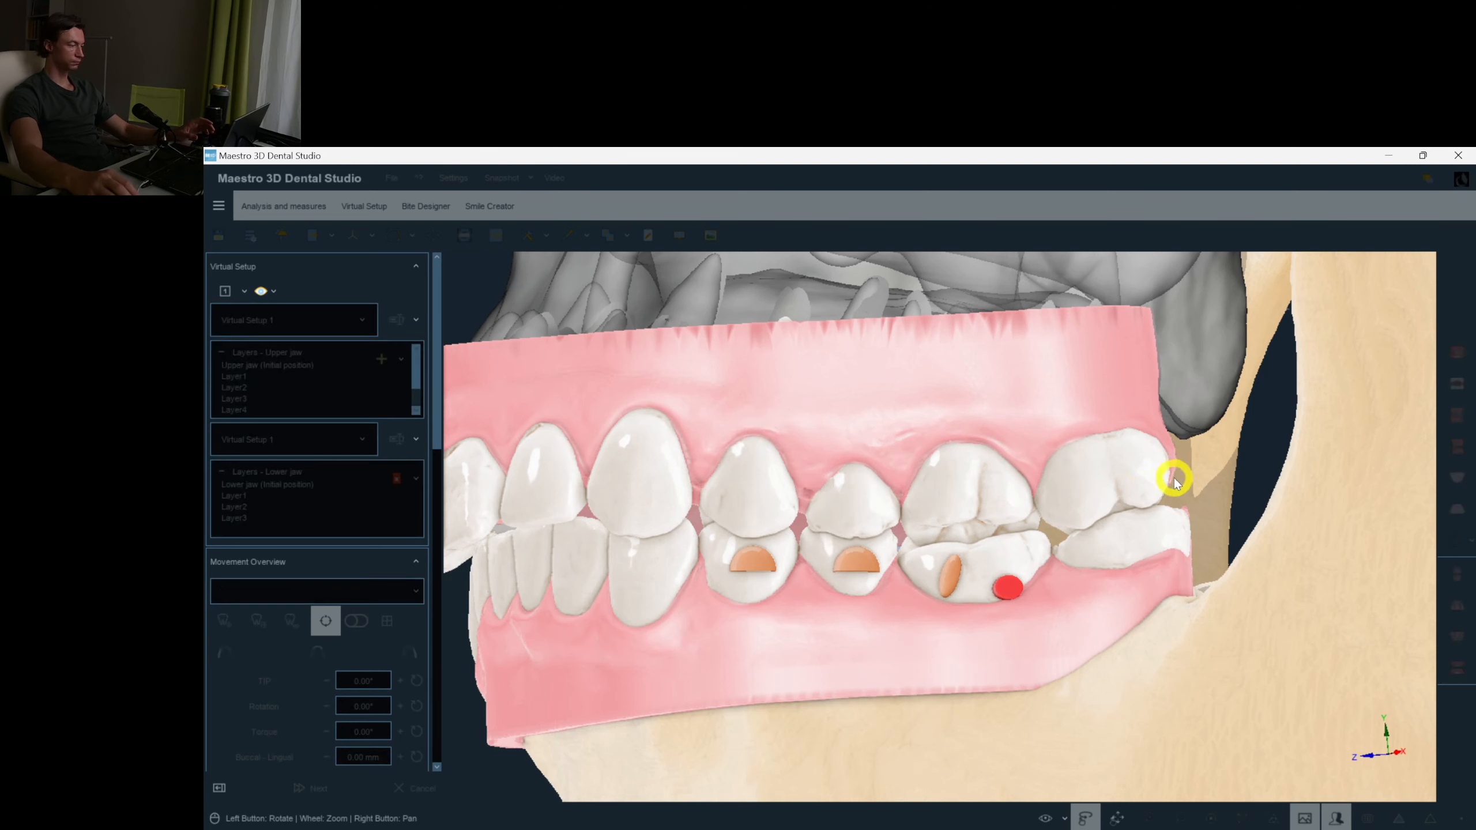
click(239, 378)
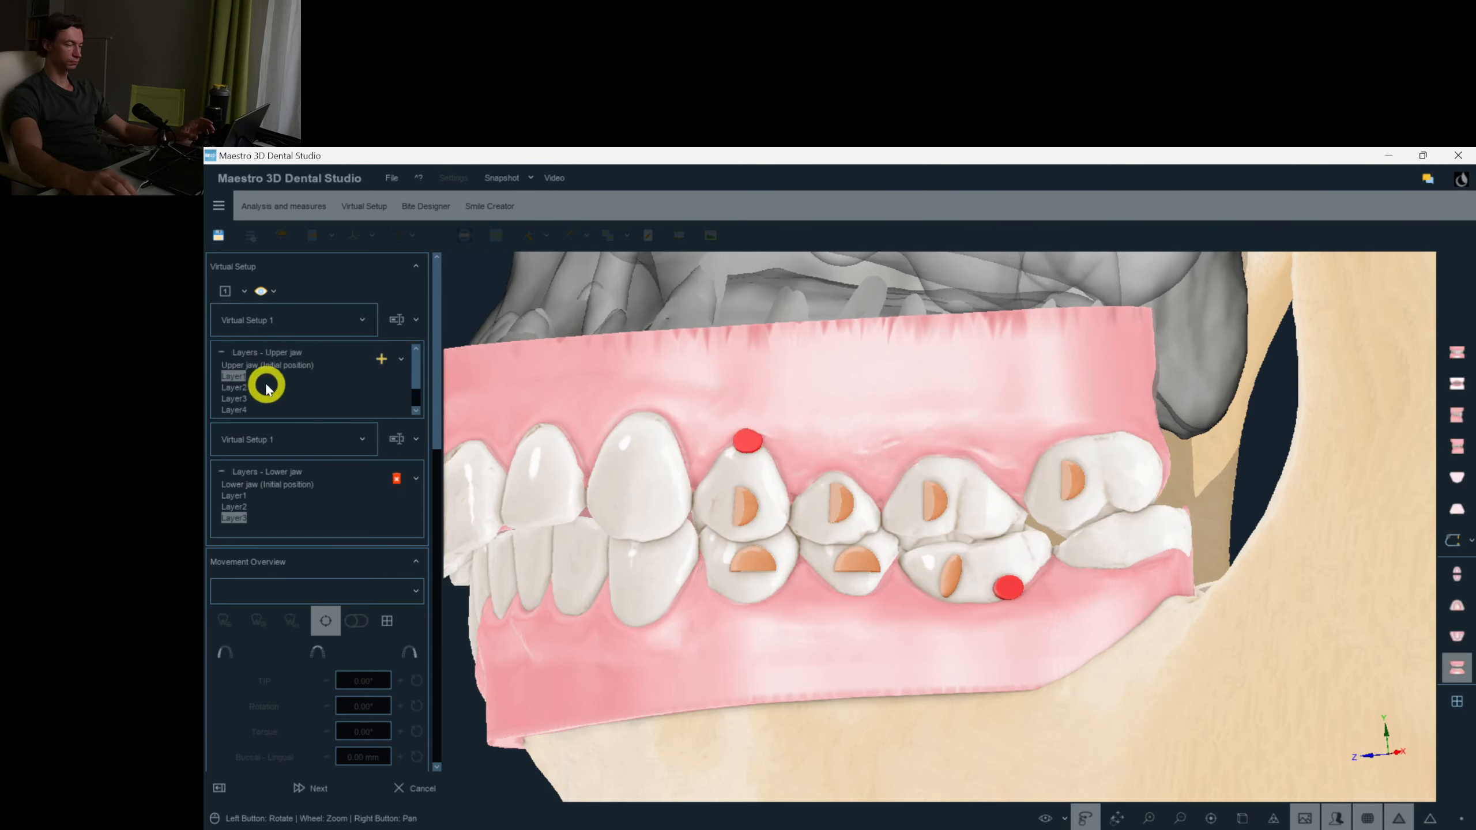
right_click(999, 501)
click(1073, 345)
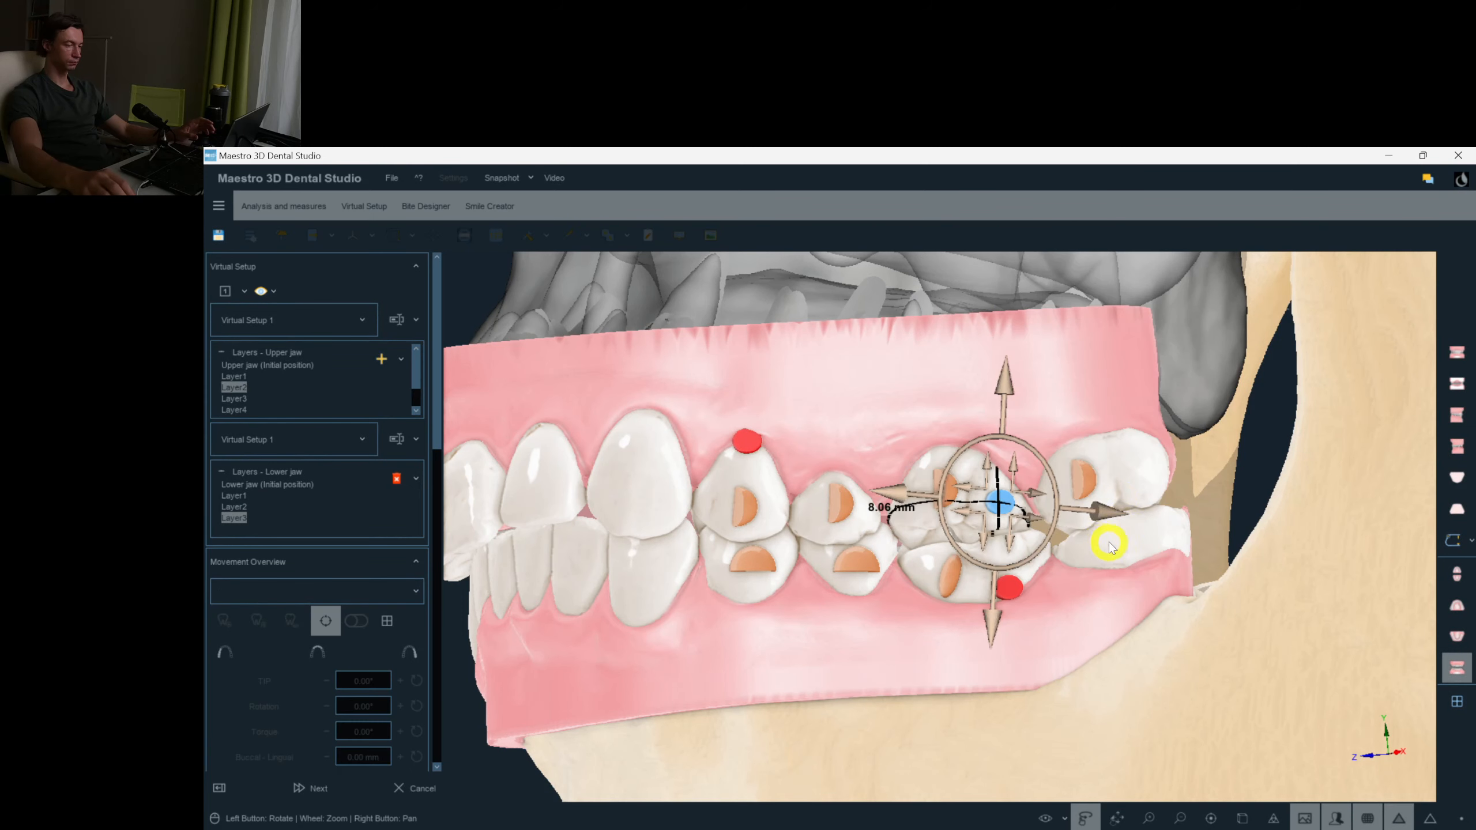
right_click(1109, 546)
click(1175, 414)
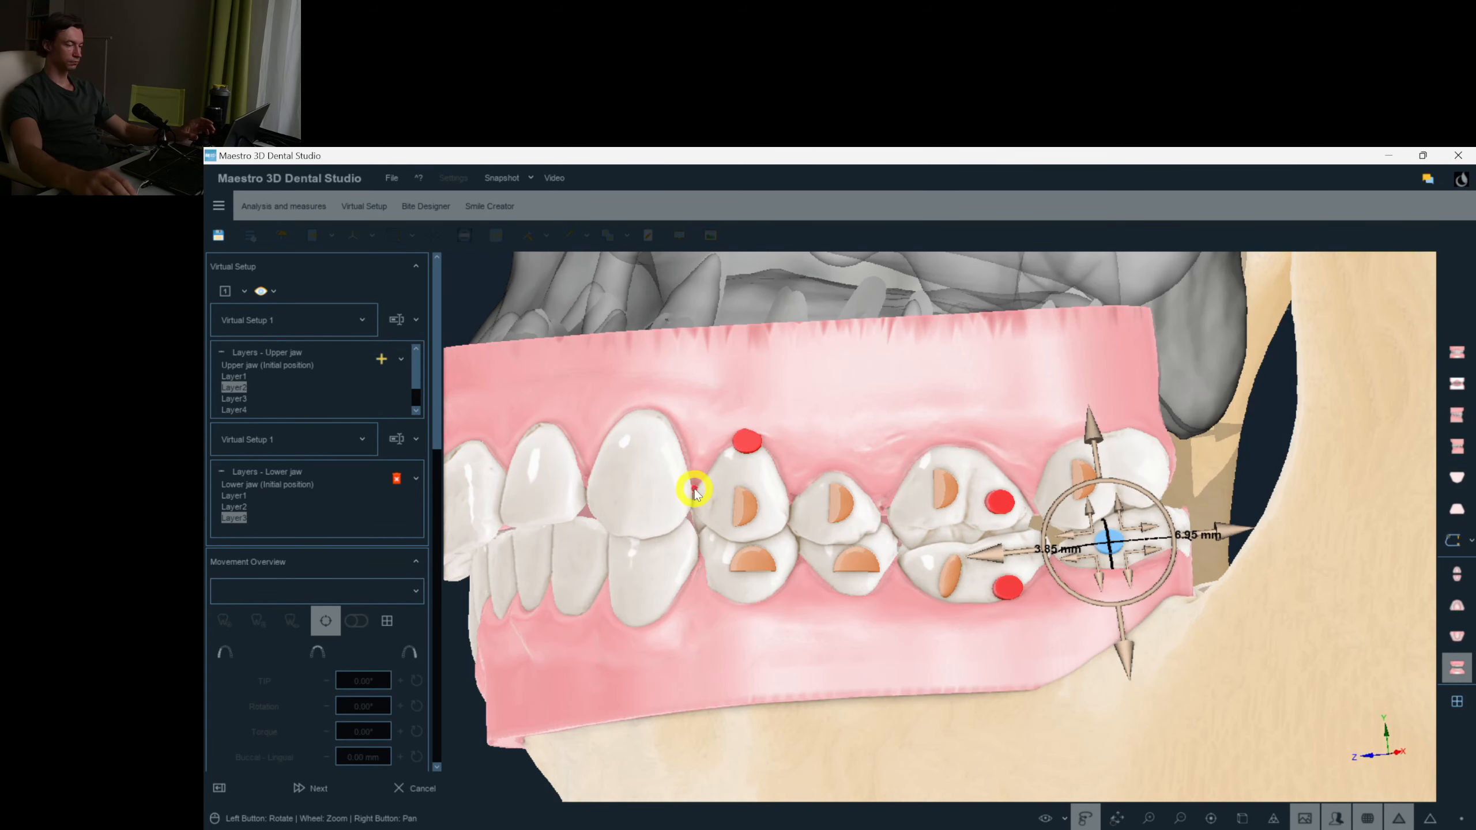
In upper-jaw Layer3, apply lower second molar 37's attachments to all layers and restore upper first molar 26's attachments from the previous layer.
click(245, 400)
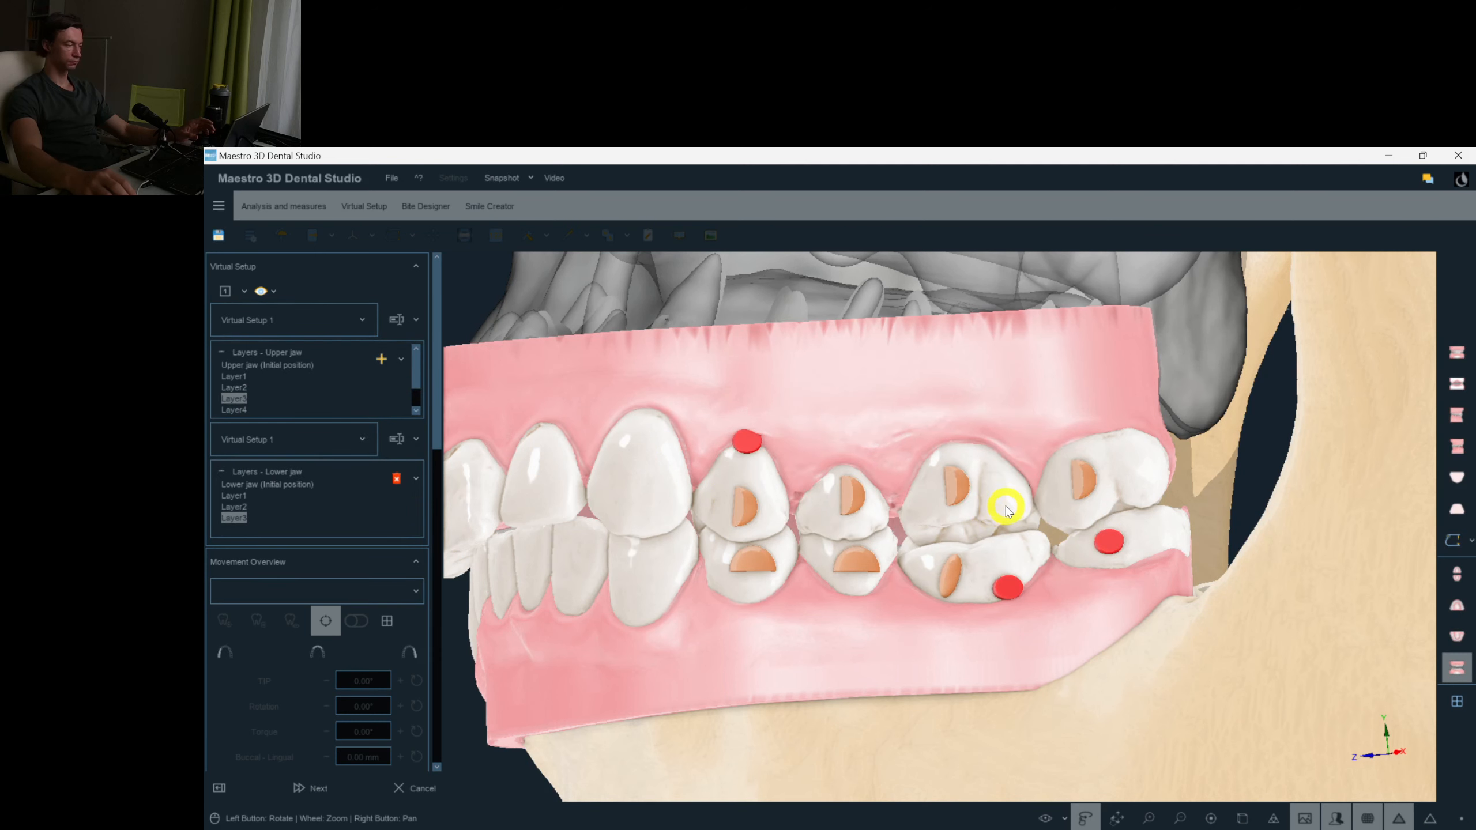
right_click(1143, 528)
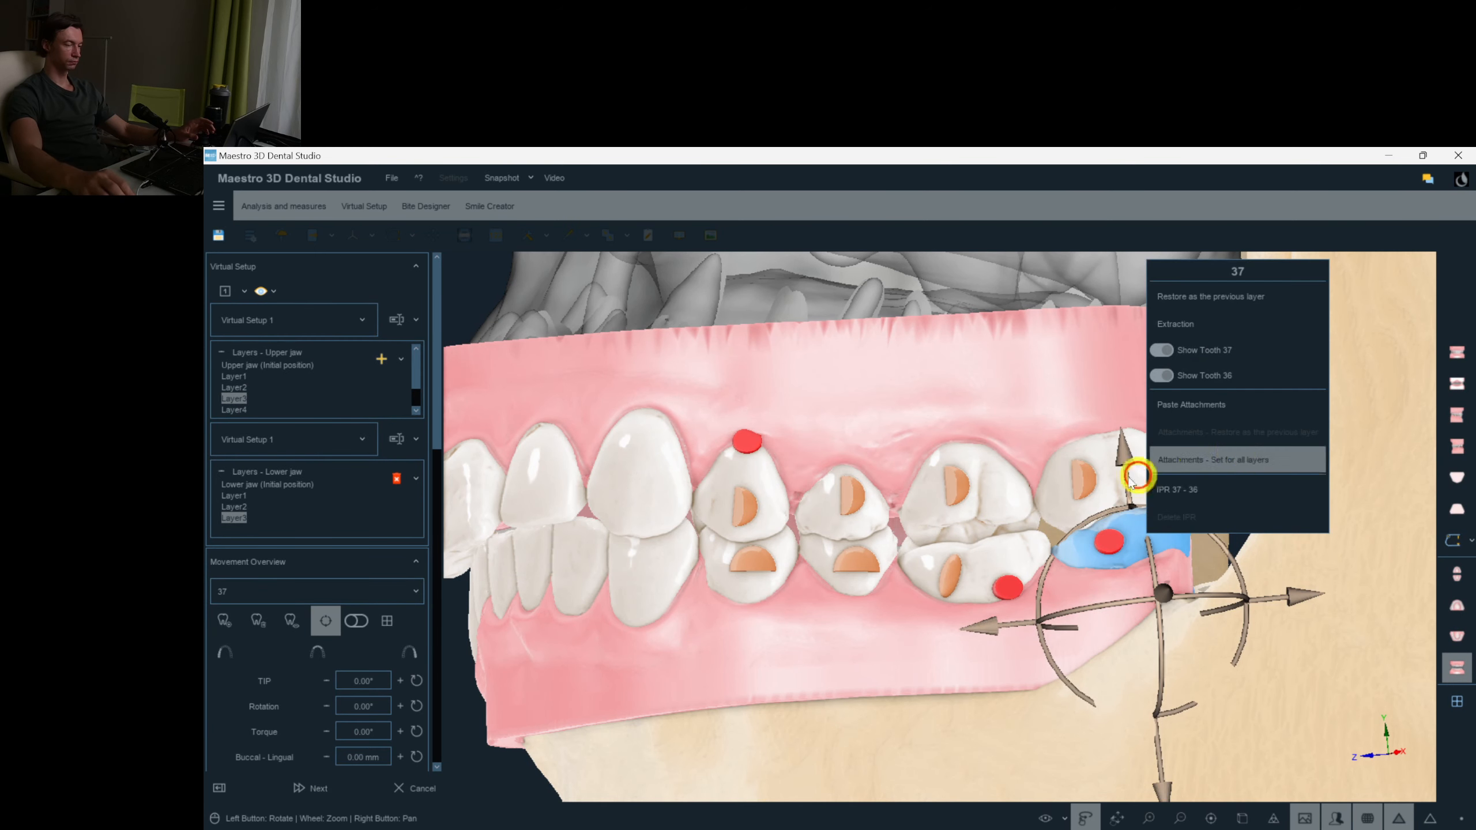
click(1196, 465)
right_click(993, 497)
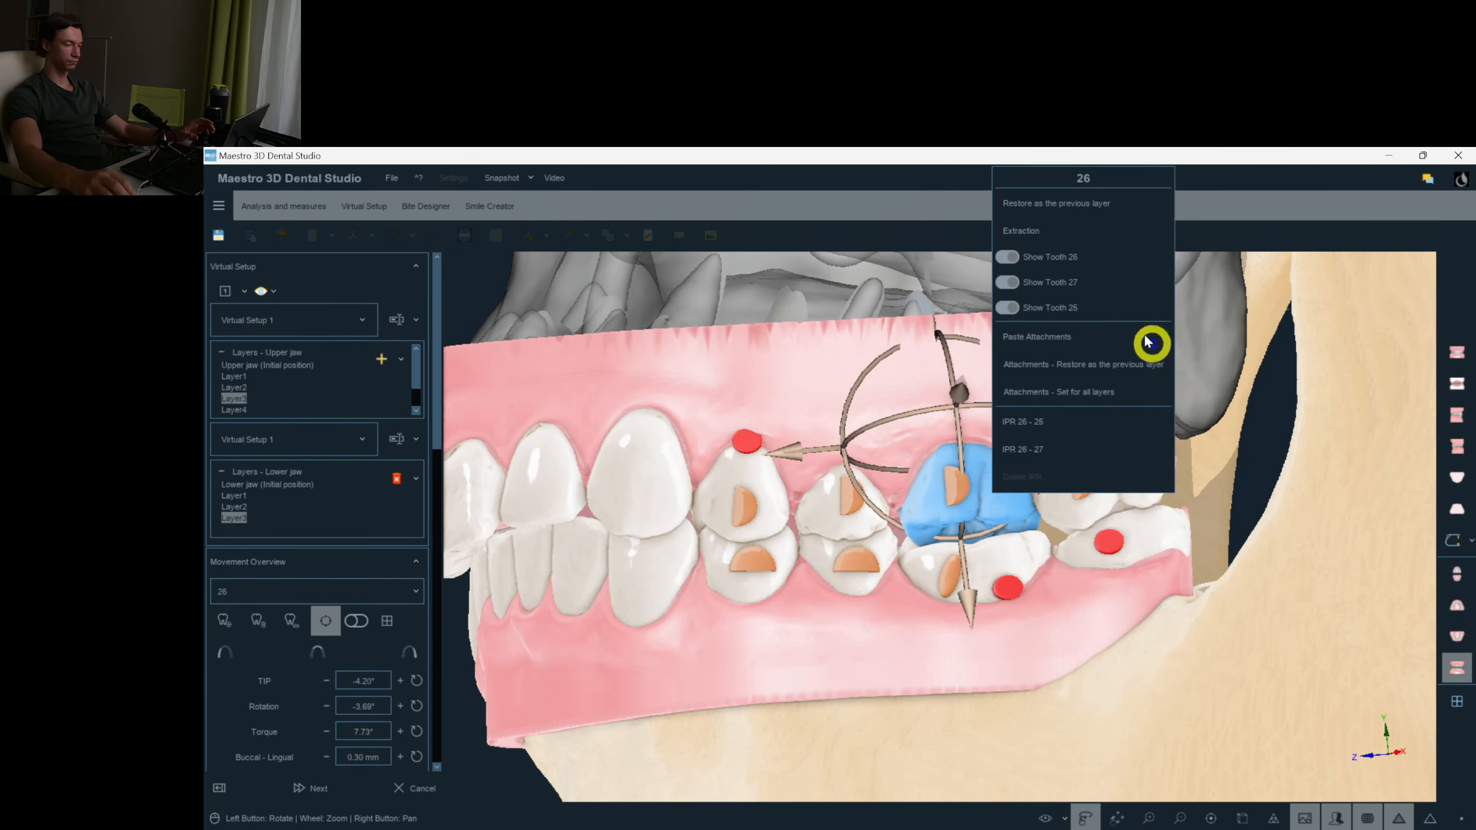
click(1147, 367)
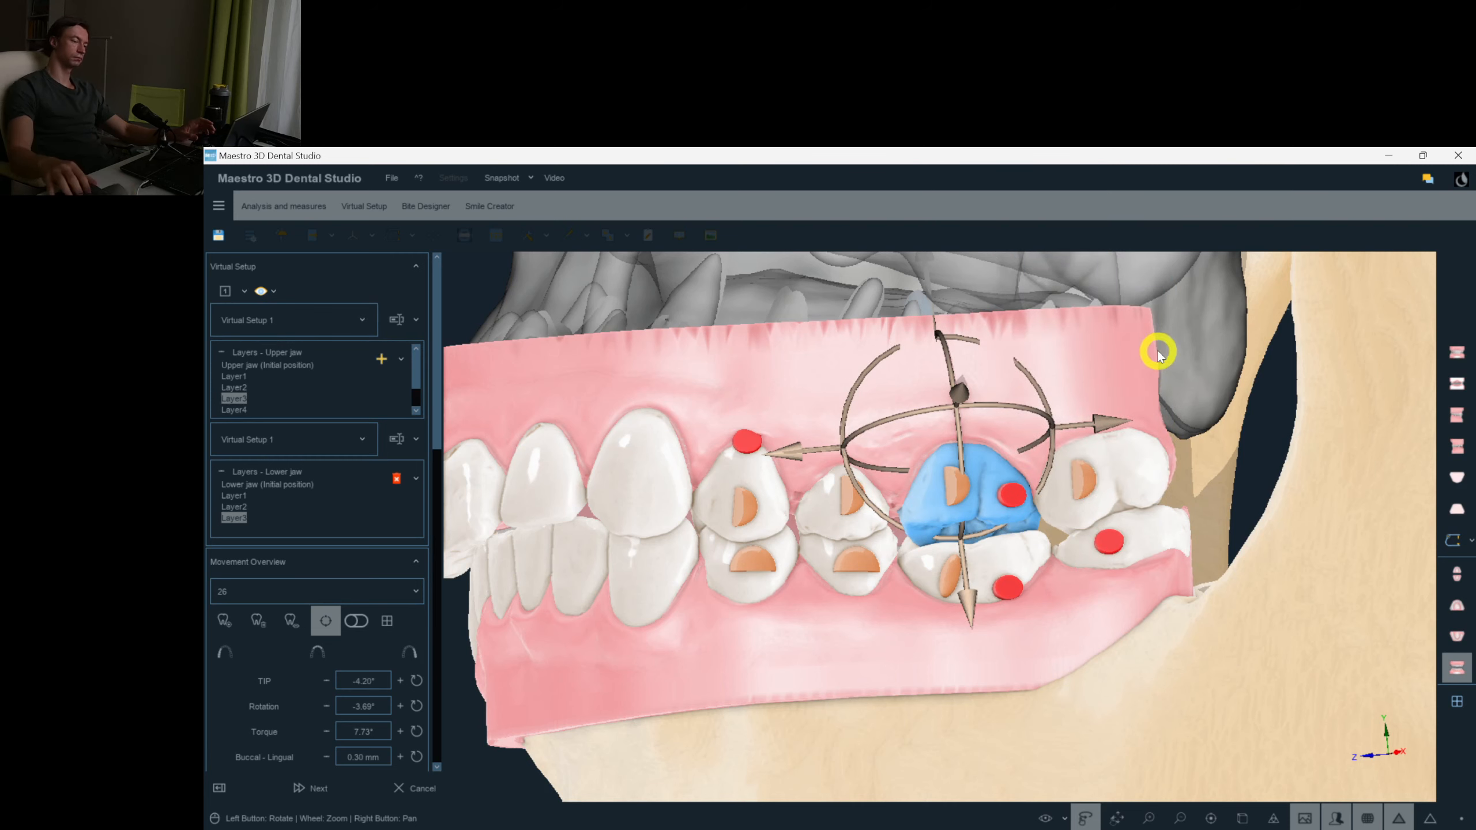
Switch the upper jaw through Layer4 to Layer7 and view the arches from the front.
click(237, 410)
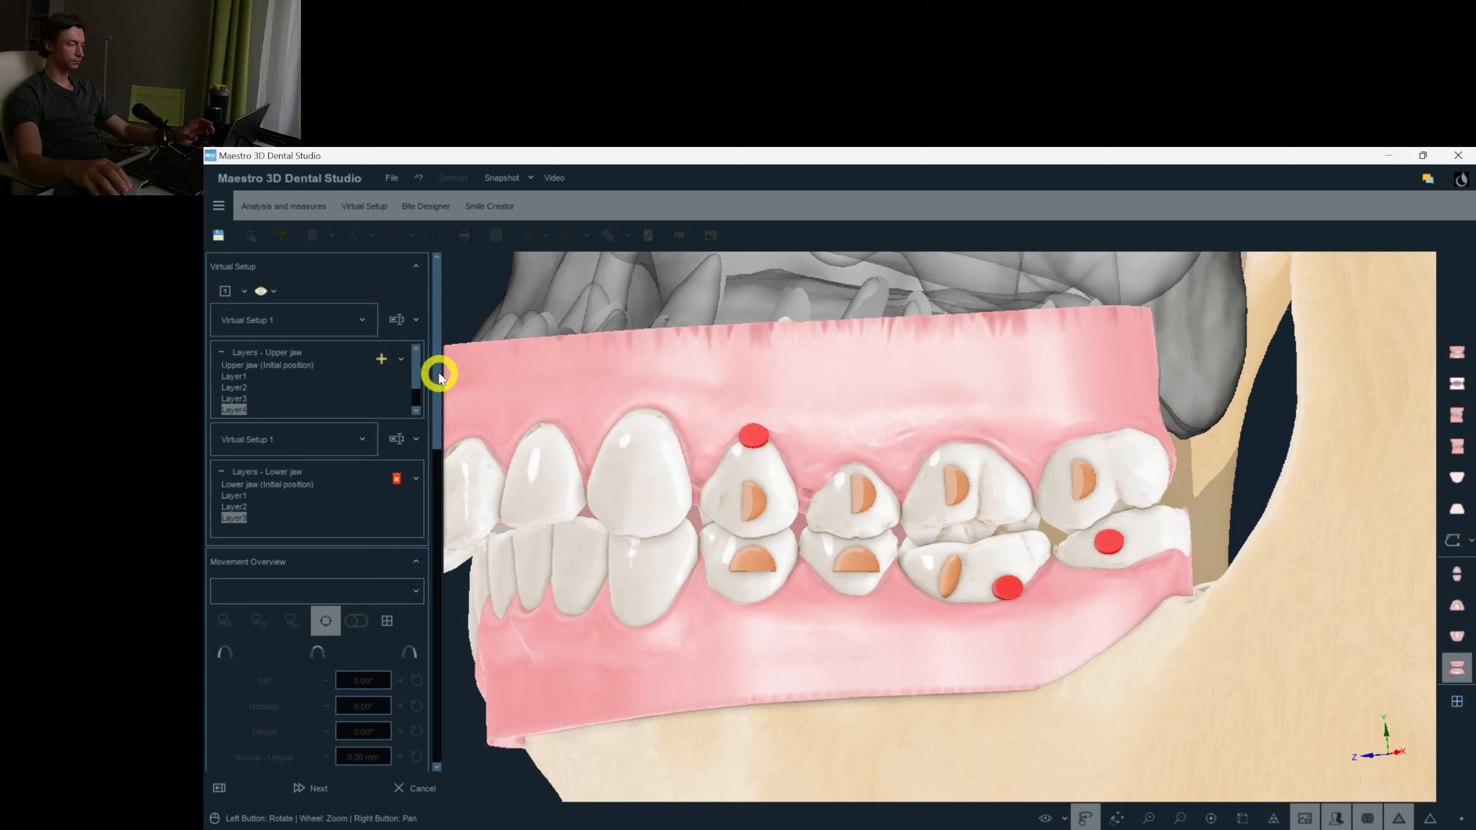
drag(419, 372, 378, 421)
click(238, 410)
drag(659, 484, 869, 535)
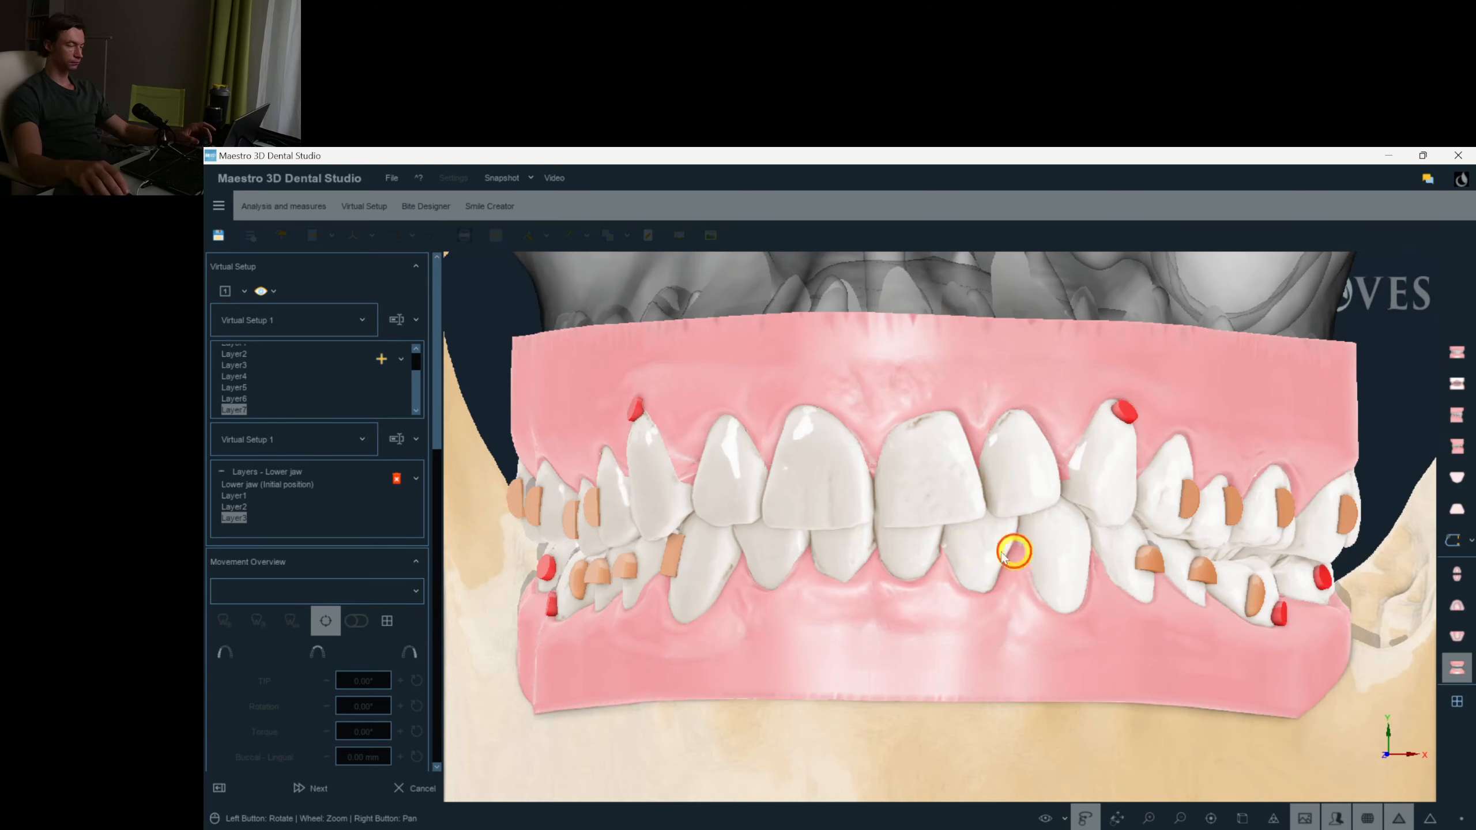
Place a number label on the front surface of the lower left canine.
drag(1004, 556, 399, 594)
drag(440, 431, 275, 540)
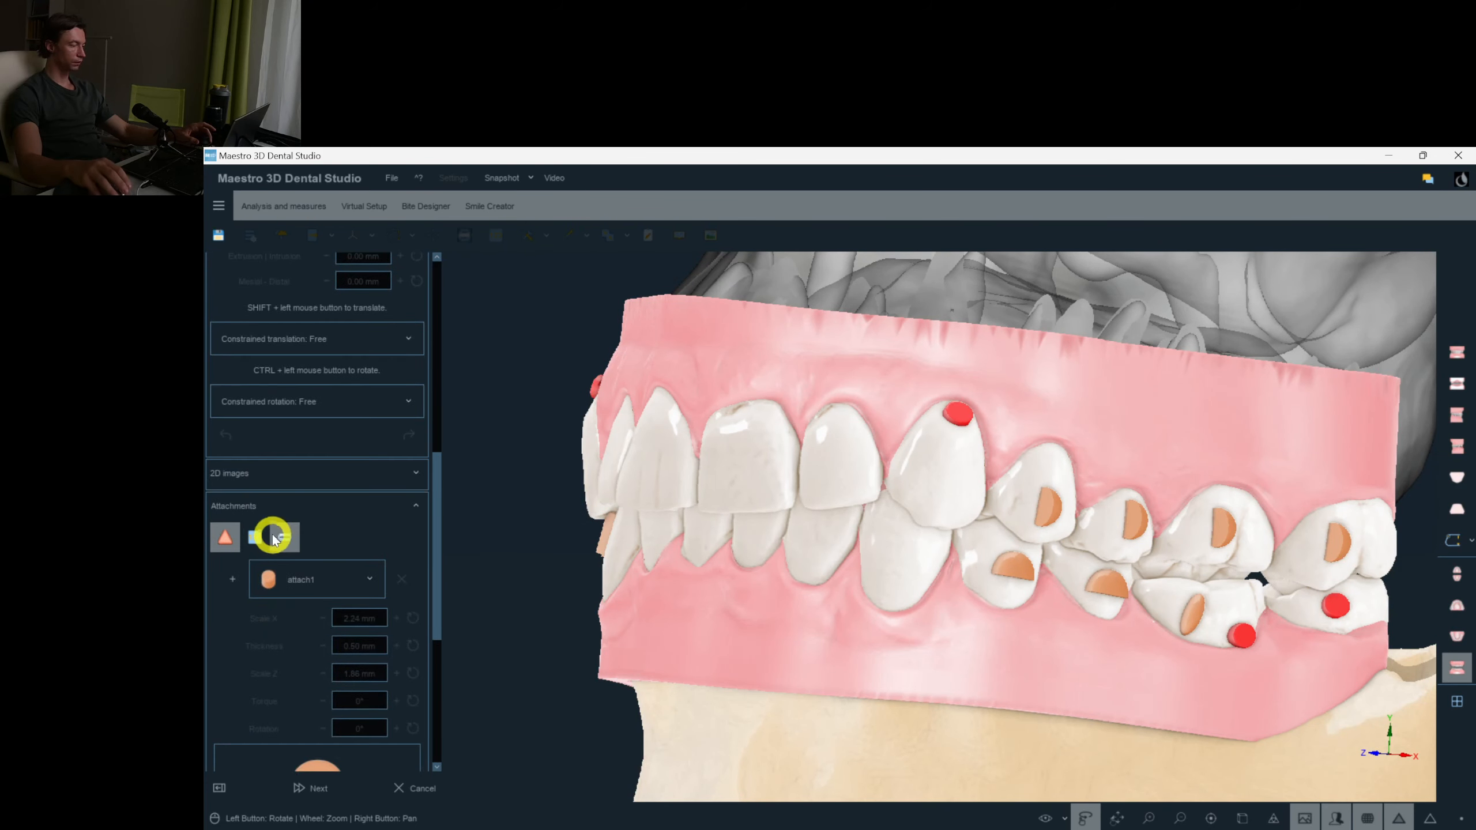
click(255, 541)
drag(1020, 452, 982, 462)
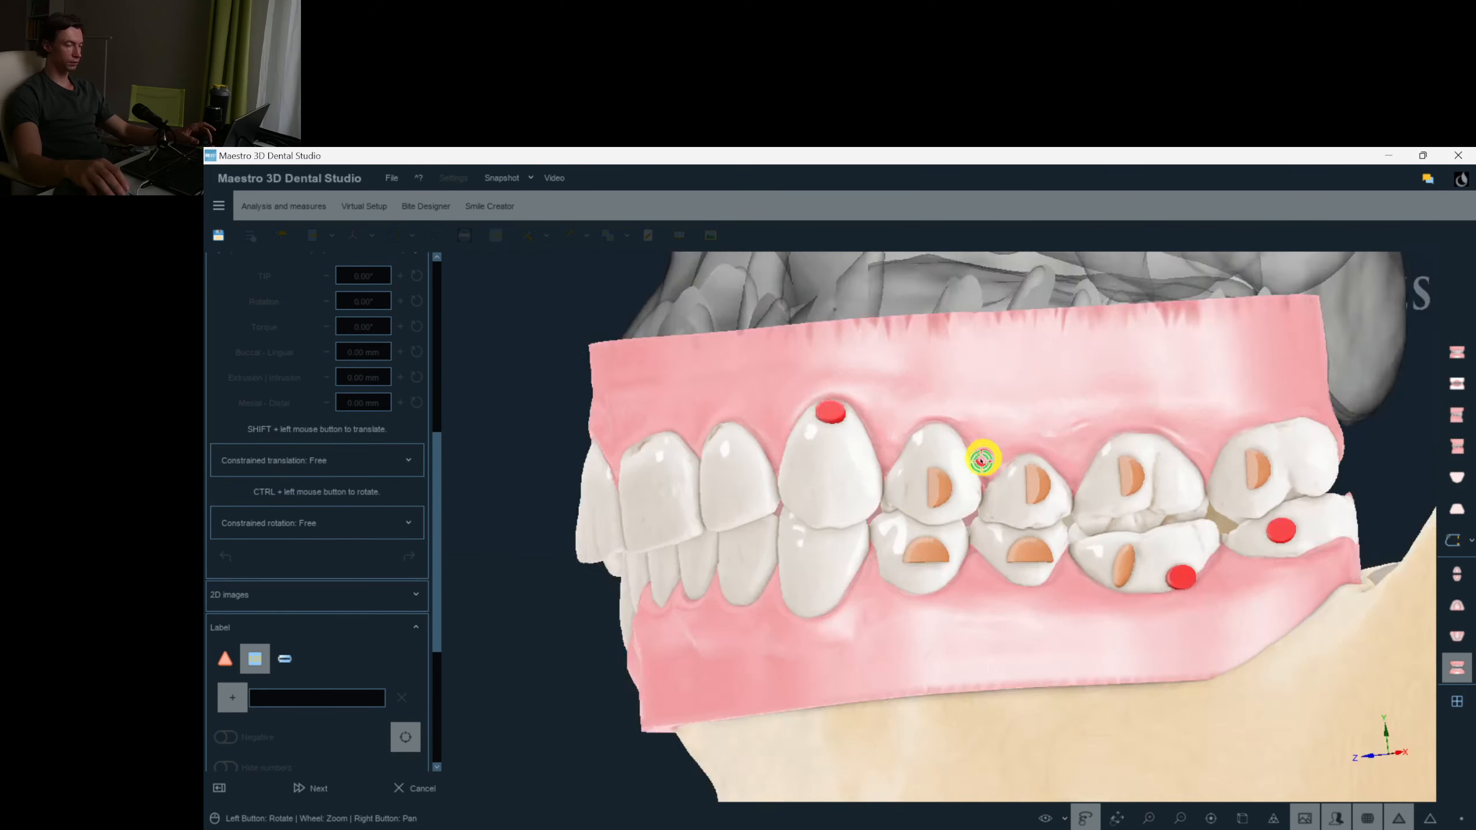
scroll(847, 524, up, 4)
drag(848, 524, 965, 517)
scroll(906, 524, down, 5)
scroll(966, 518, up, 5)
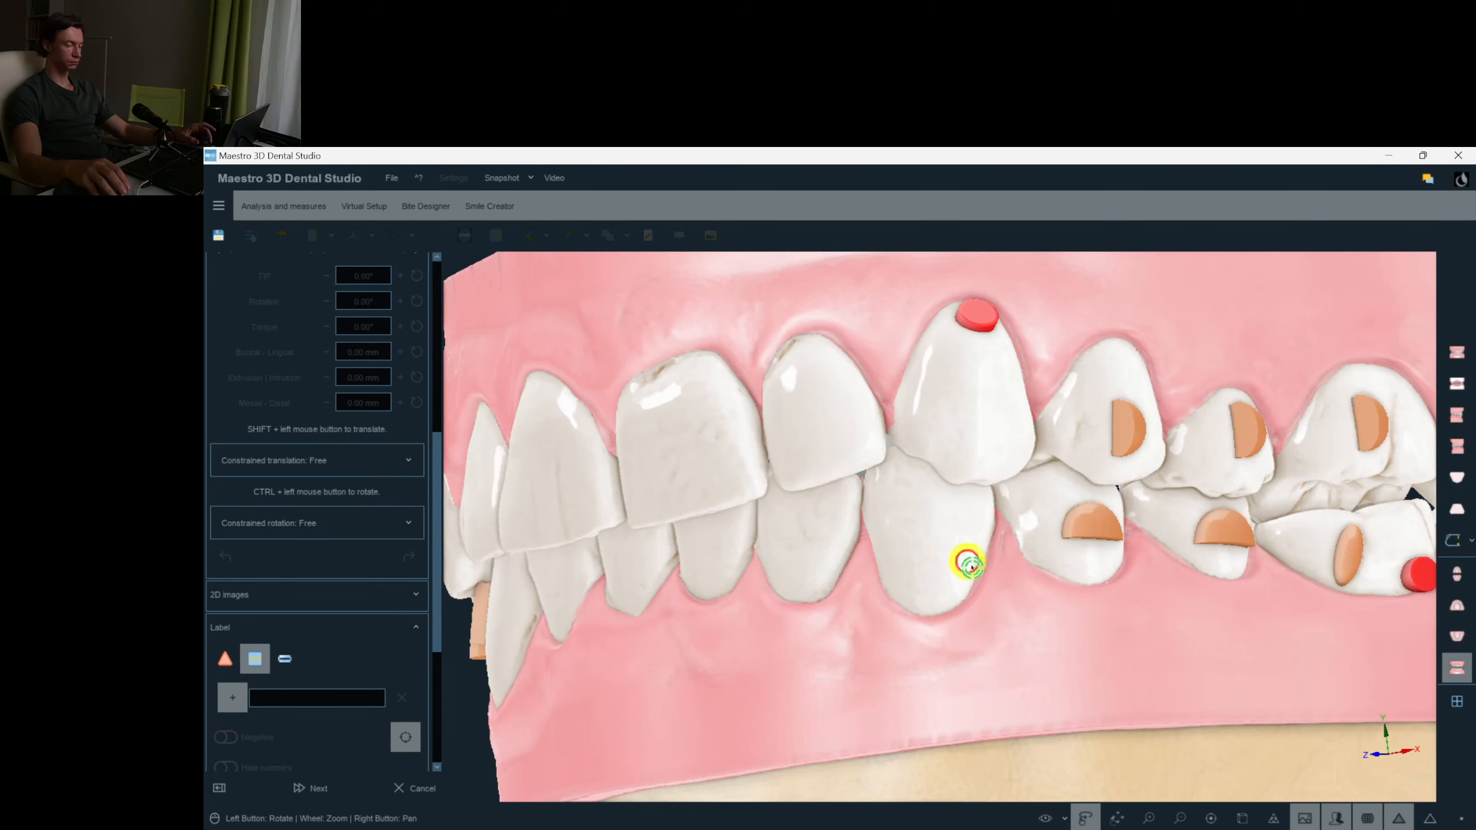
click(972, 565)
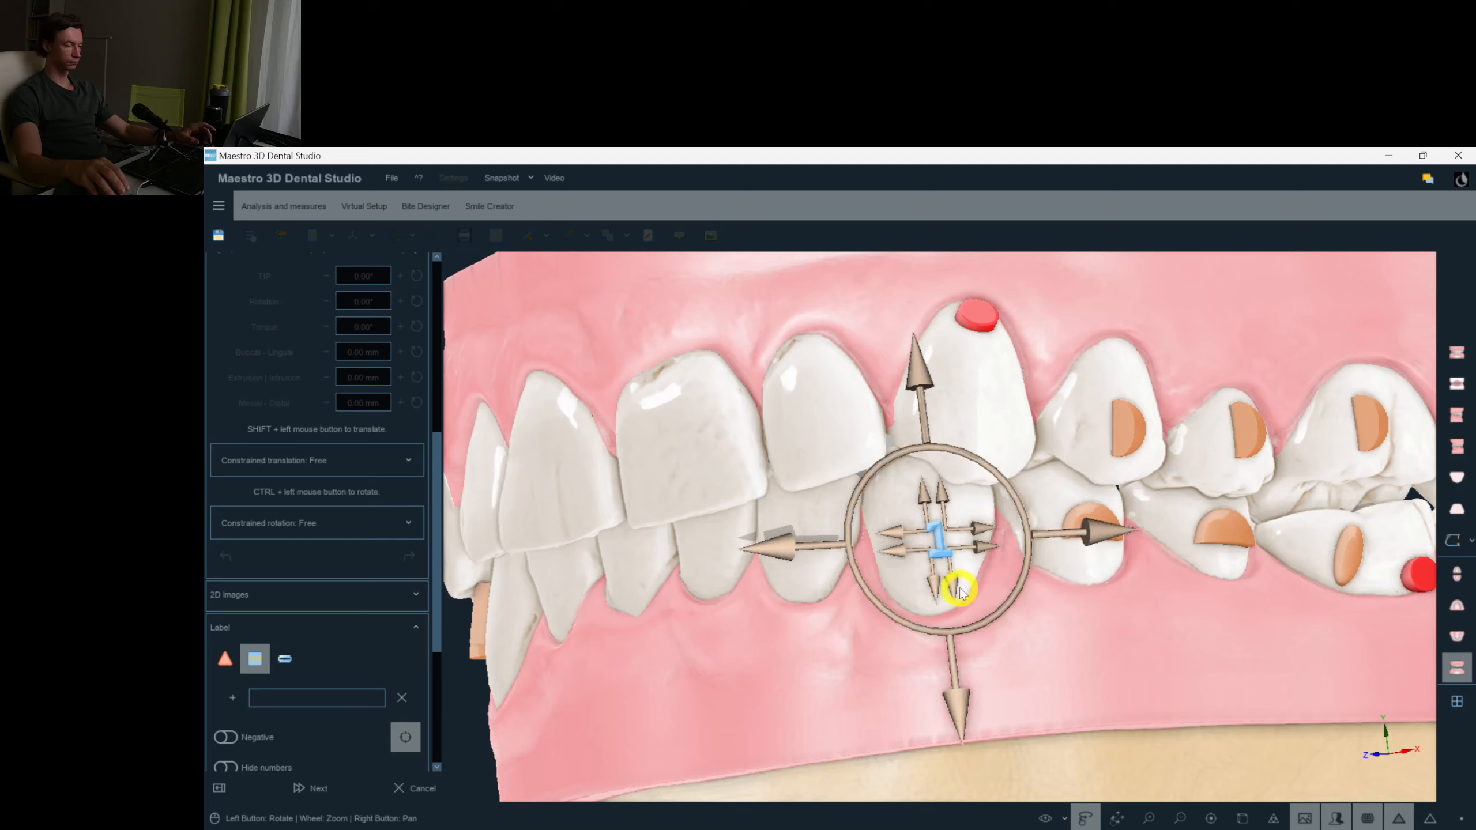
click(1021, 630)
Place a second number label on the front surface of the upper left canine, above the lower canine's label.
scroll(986, 644, down, 5)
drag(986, 645, 895, 470)
drag(1072, 493, 1097, 528)
scroll(1098, 527, up, 5)
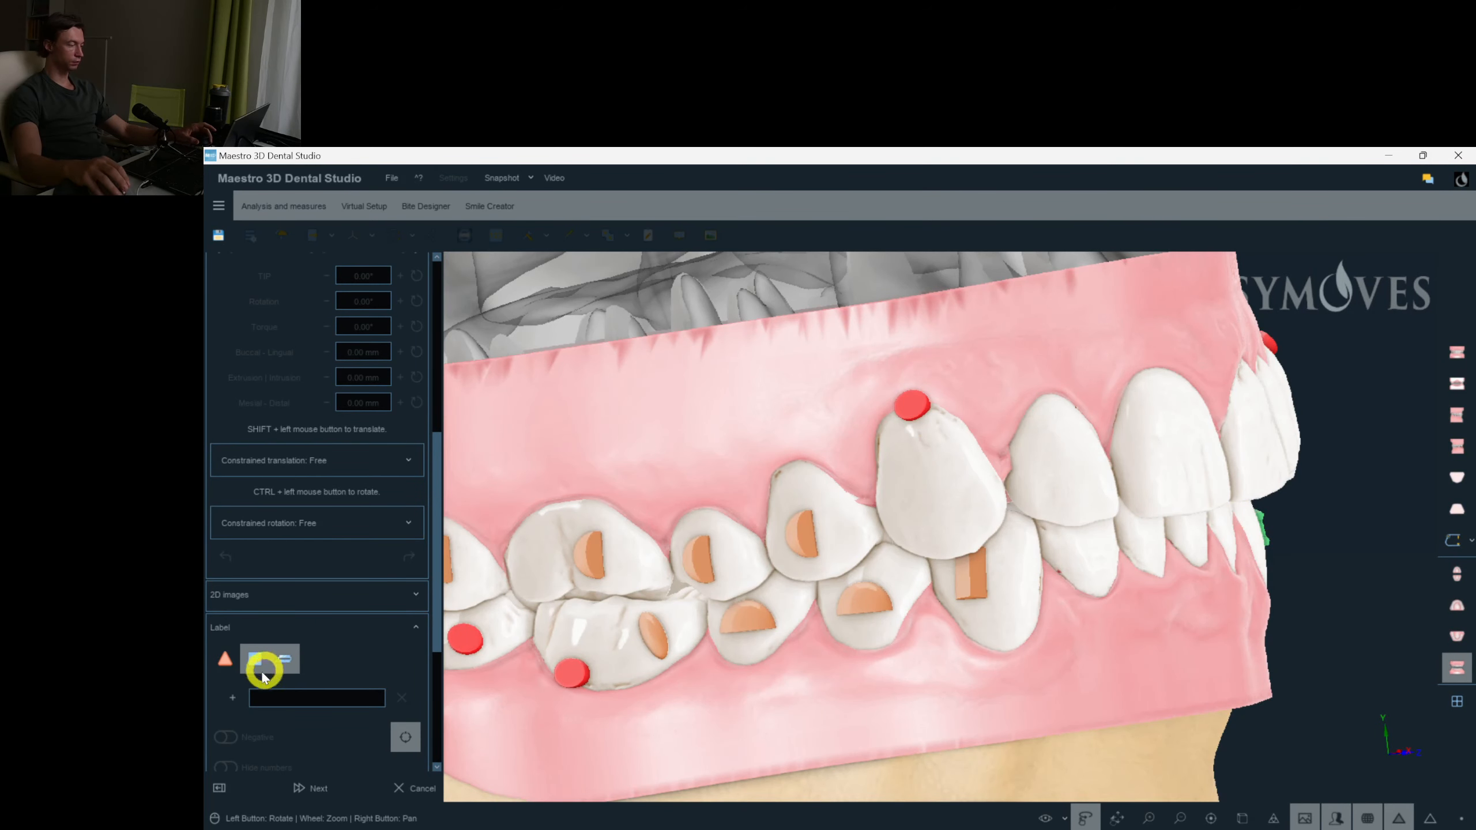
click(234, 705)
scroll(1285, 469, down, 5)
drag(1285, 468, 836, 517)
scroll(982, 541, up, 4)
drag(982, 541, 800, 513)
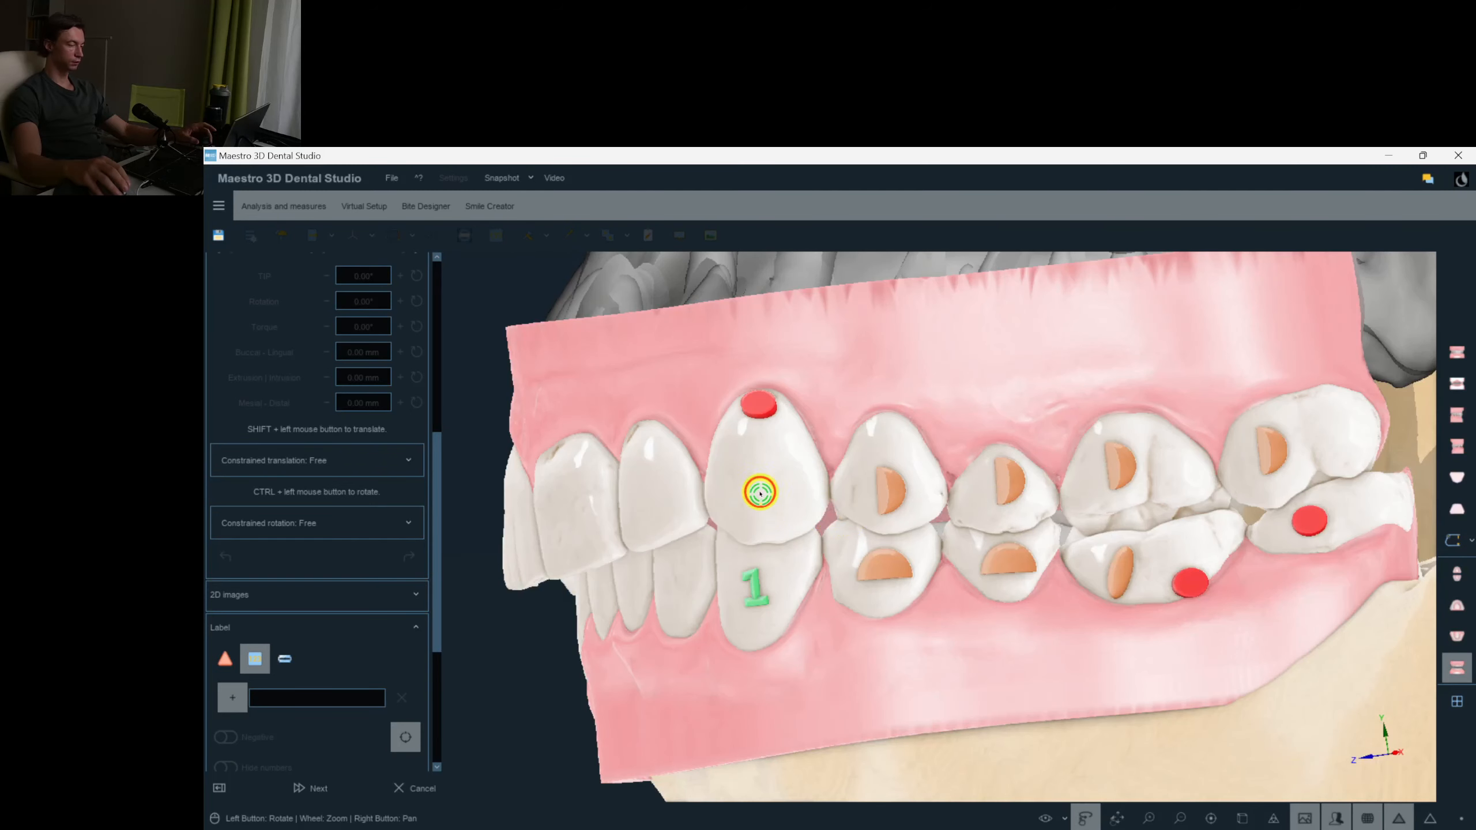
click(760, 493)
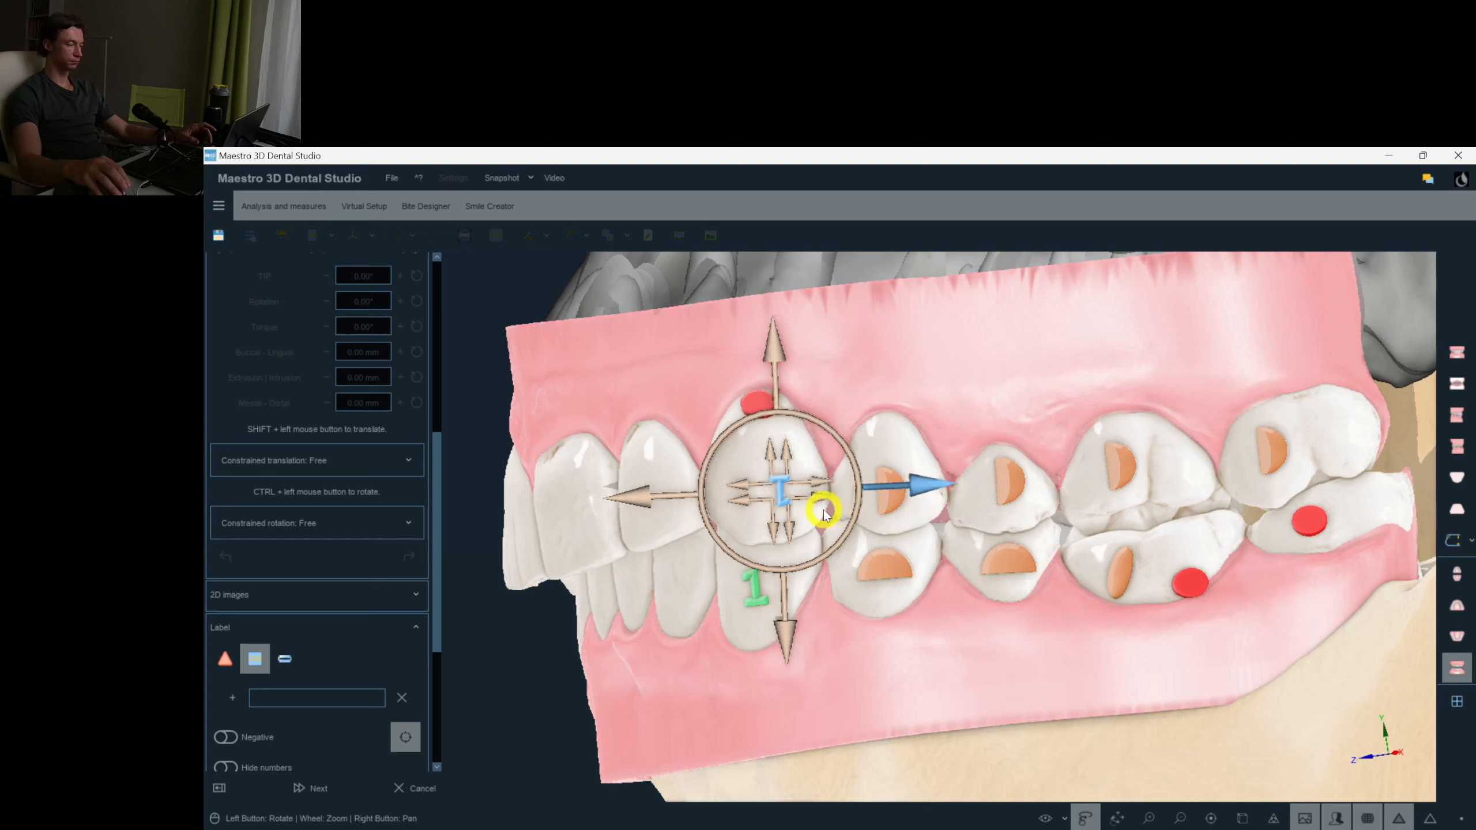
click(861, 363)
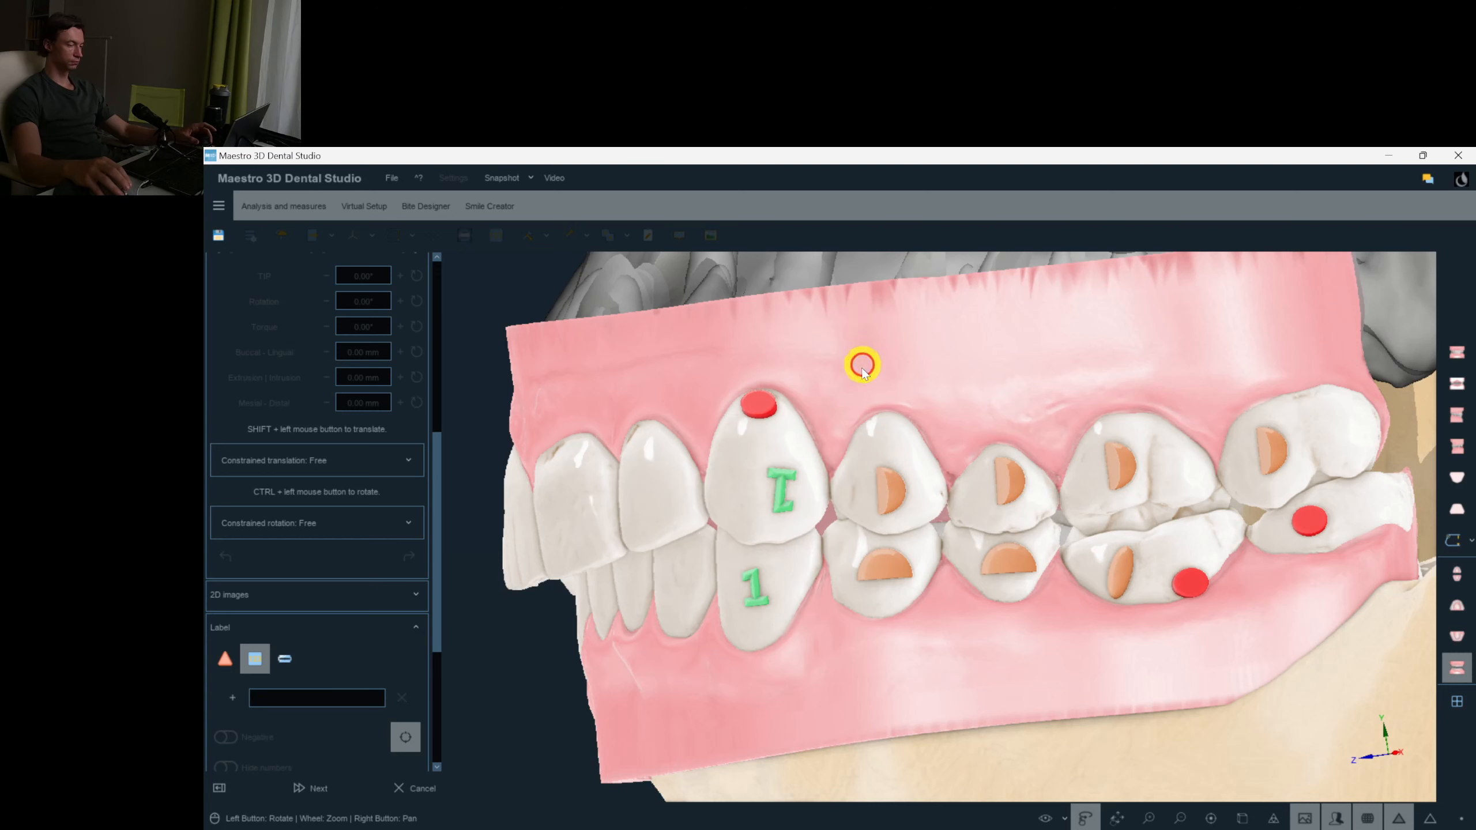
Complete the setup with the case saved, and set the number of models for the Layer6 - Layer7 transition to 9.
click(303, 790)
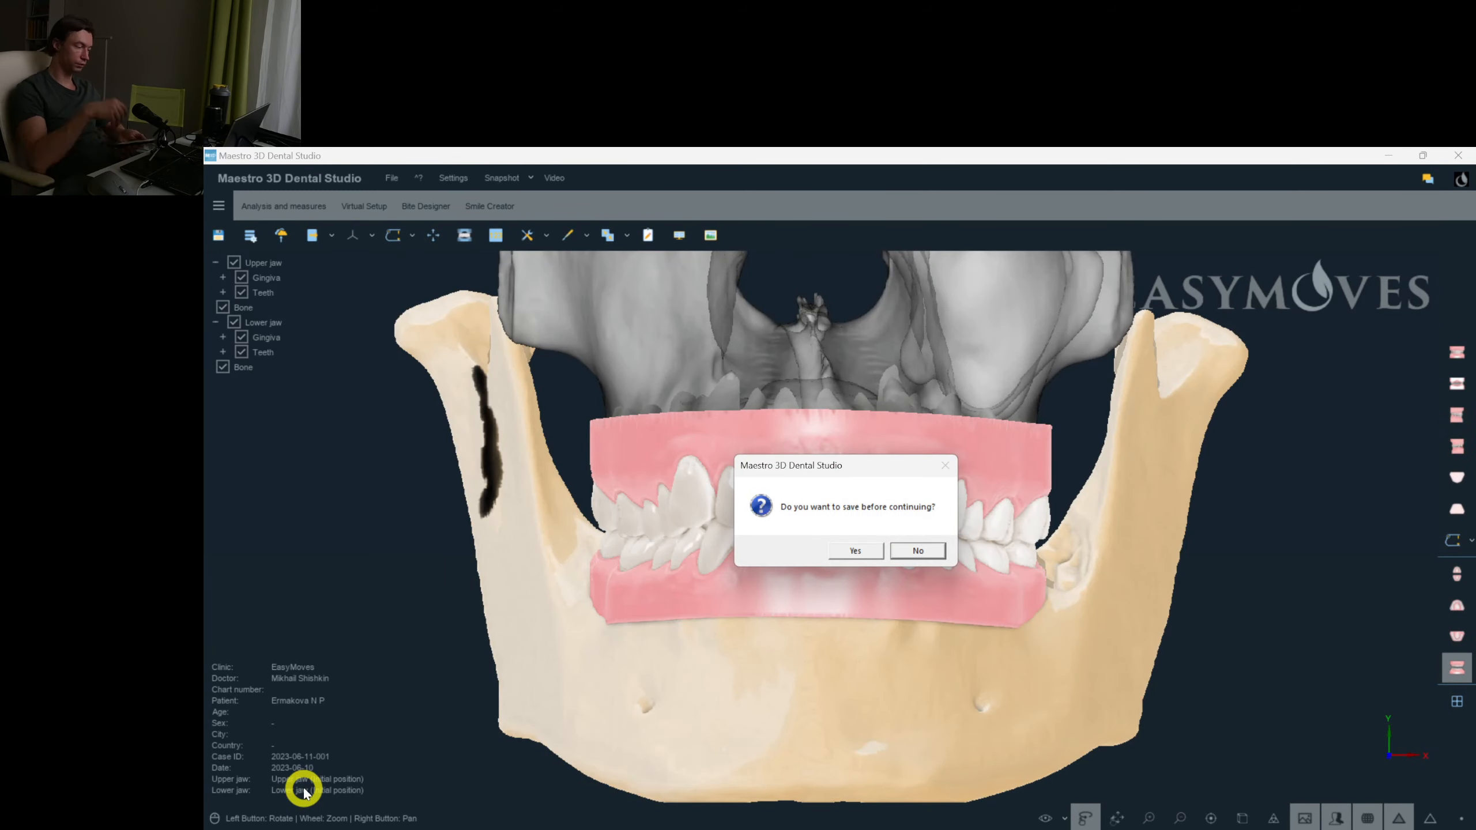
click(872, 547)
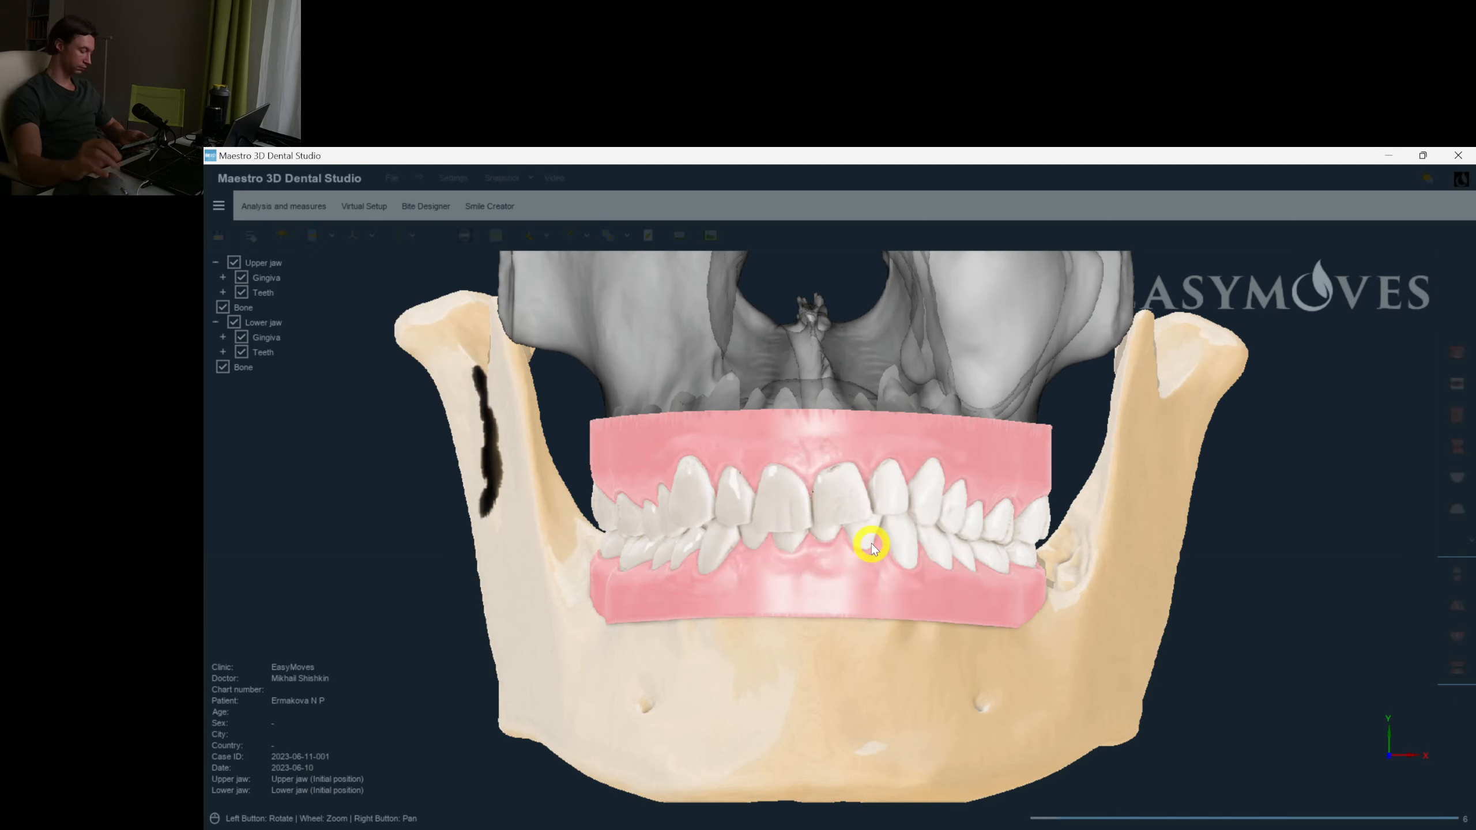
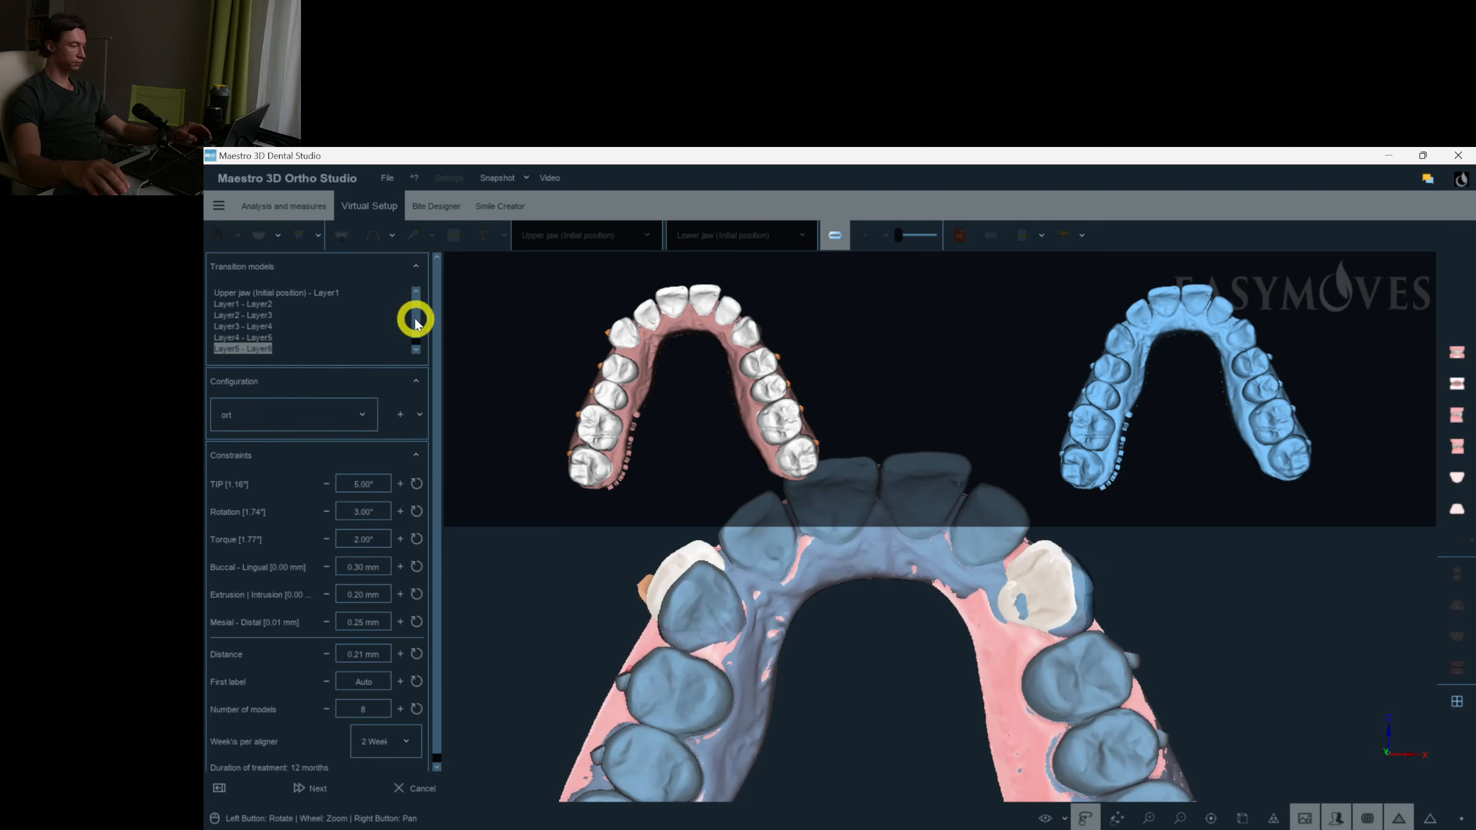
click(260, 349)
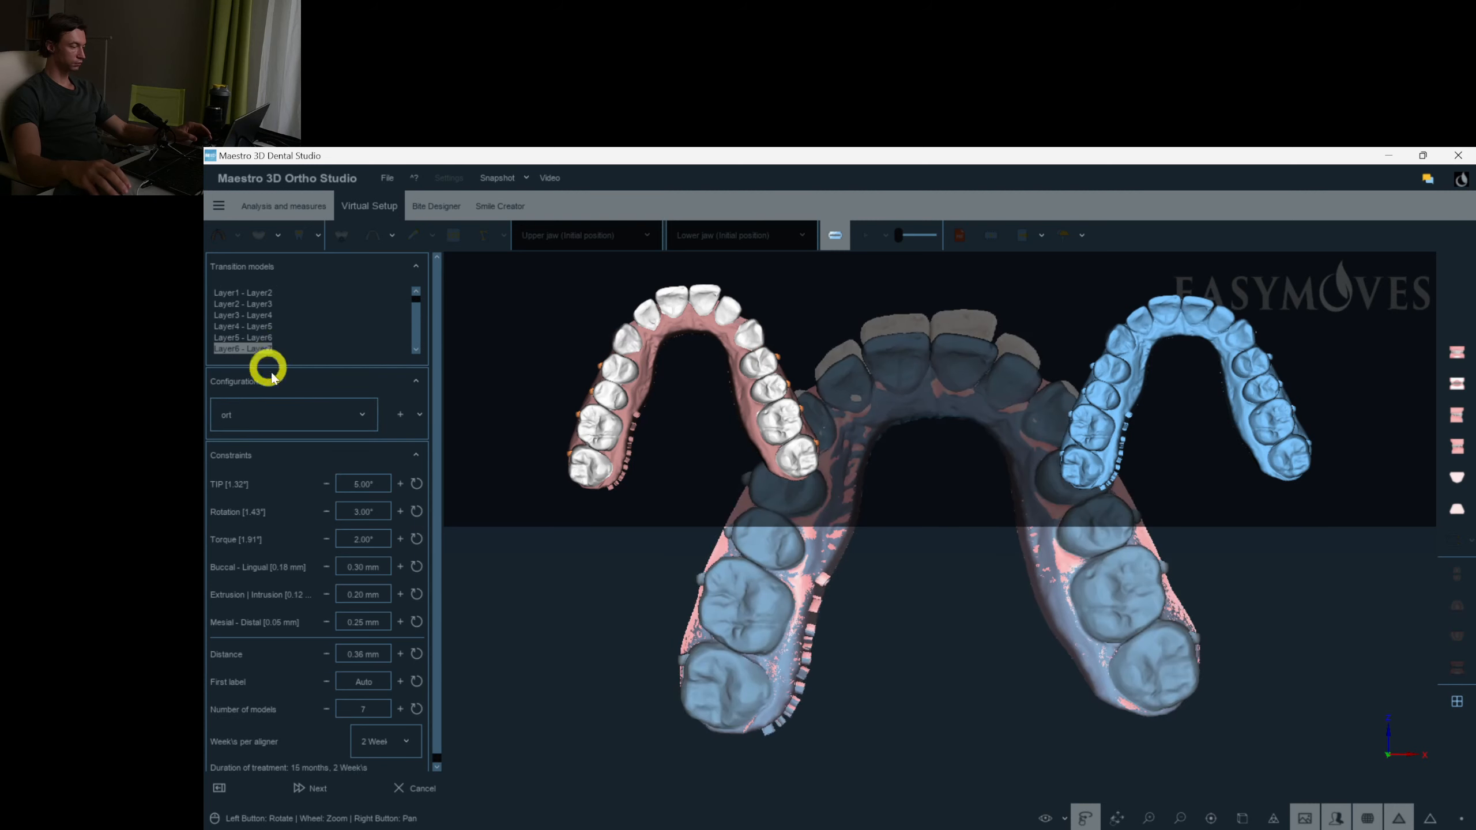
click(401, 709)
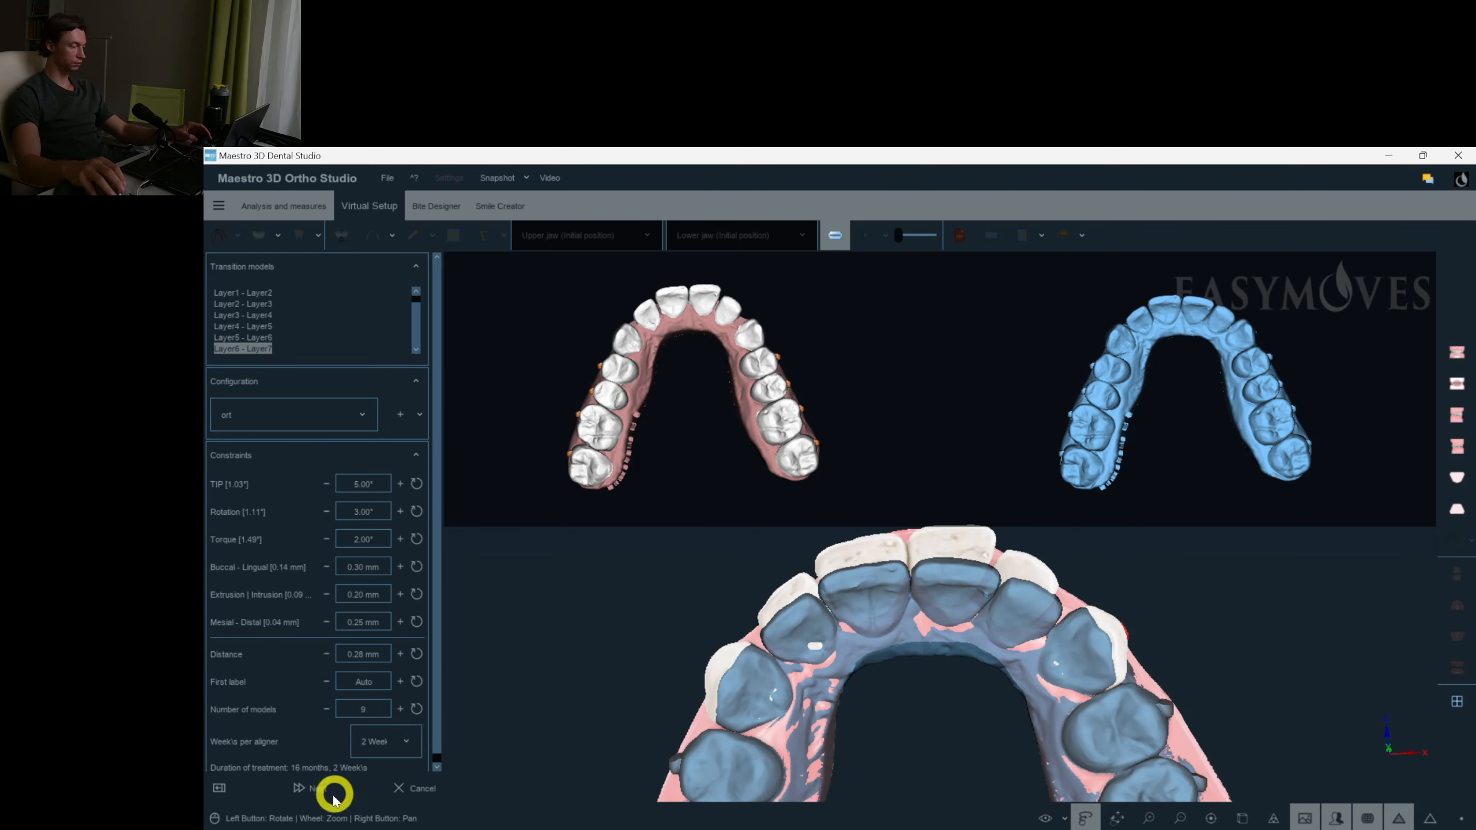
Submit the transition models for generation and review the Layer1 - Layer2 and Layer2 - Layer3 transitions.
click(314, 789)
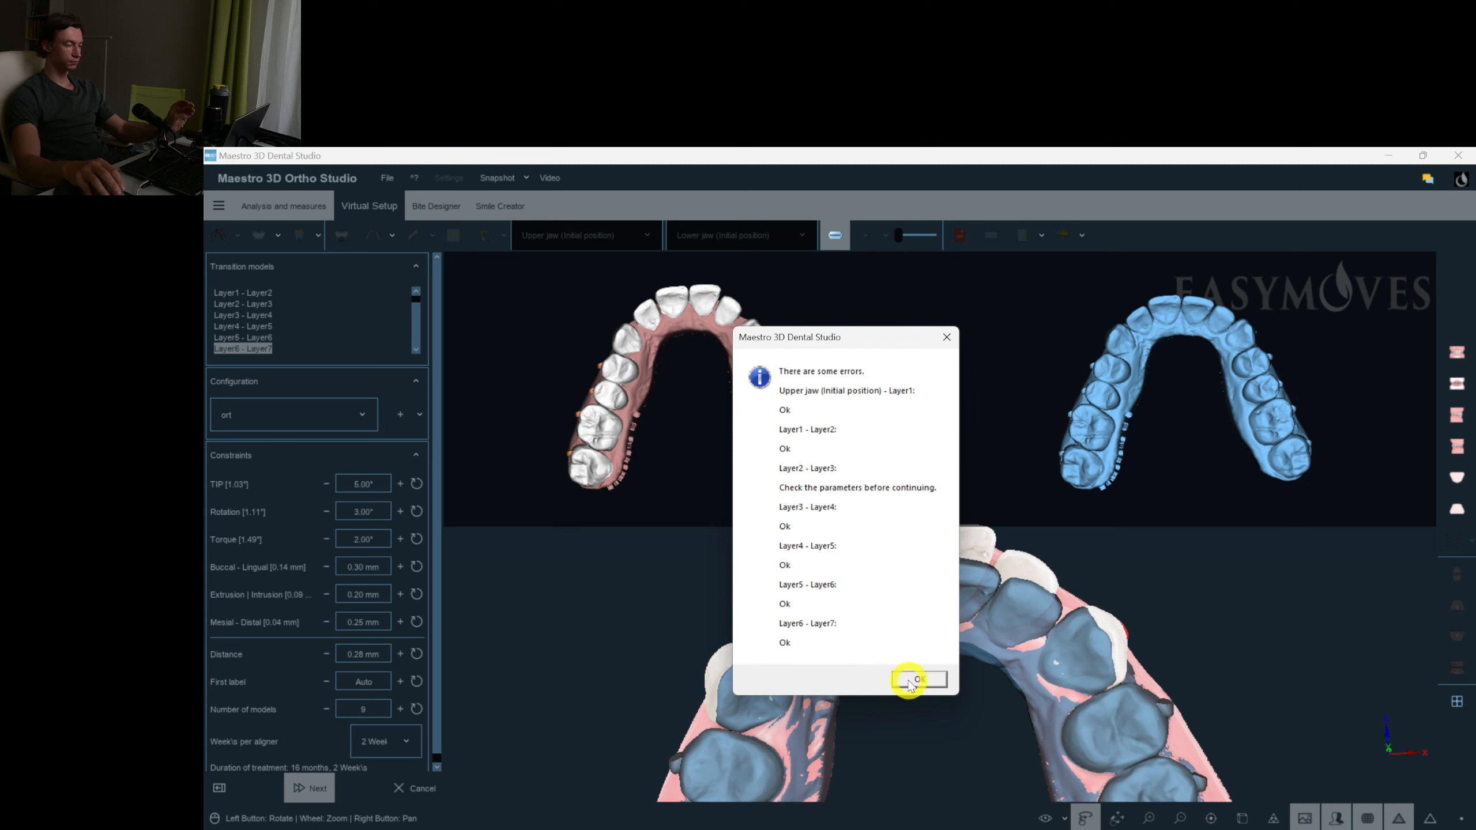
click(910, 680)
click(256, 304)
click(256, 315)
click(256, 304)
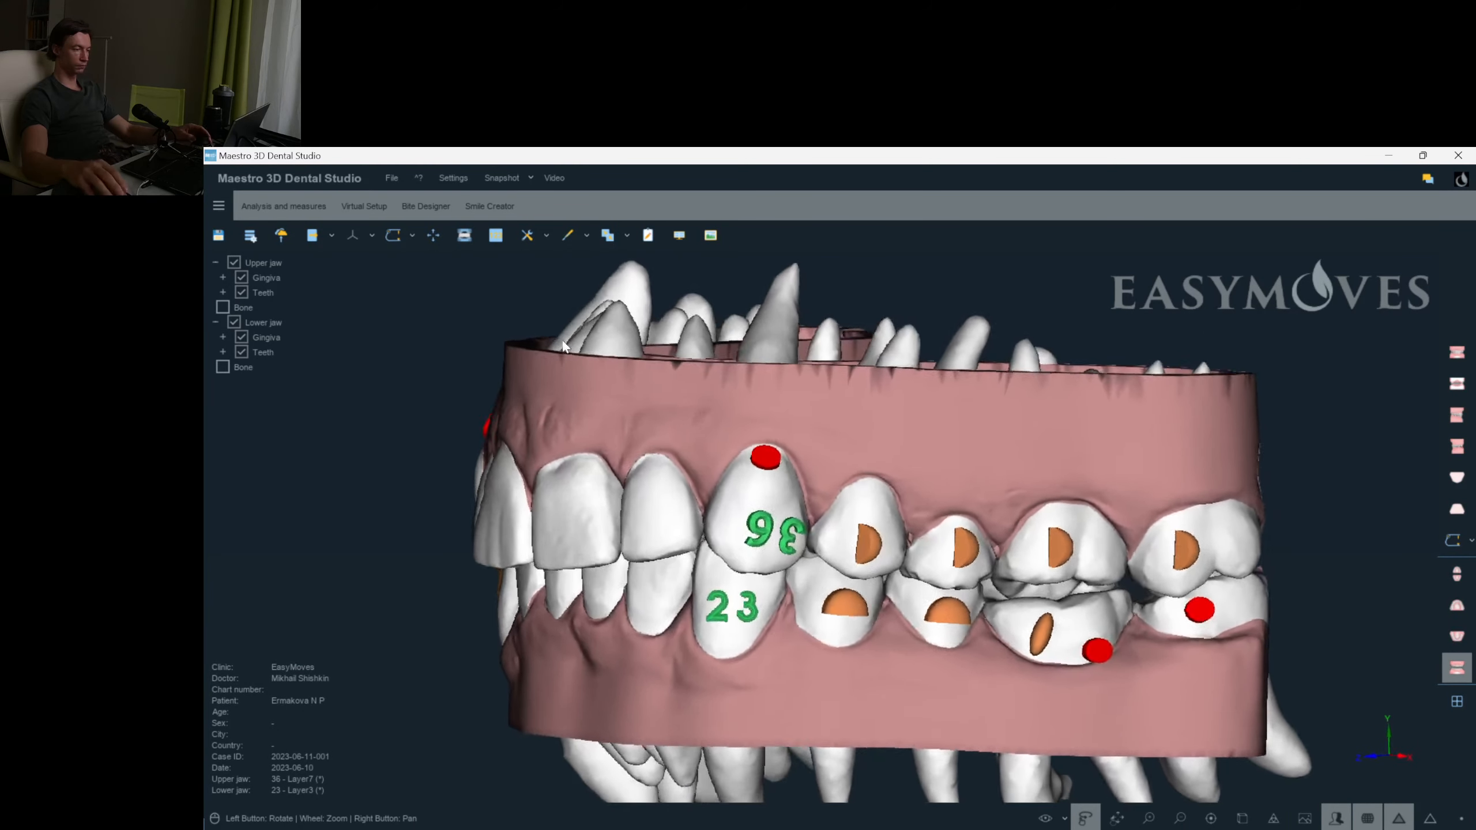
Play the virtual setup animation in a loop, viewing both jaws, the lower jaw alone and the upper jaw alone, and stop it.
click(356, 203)
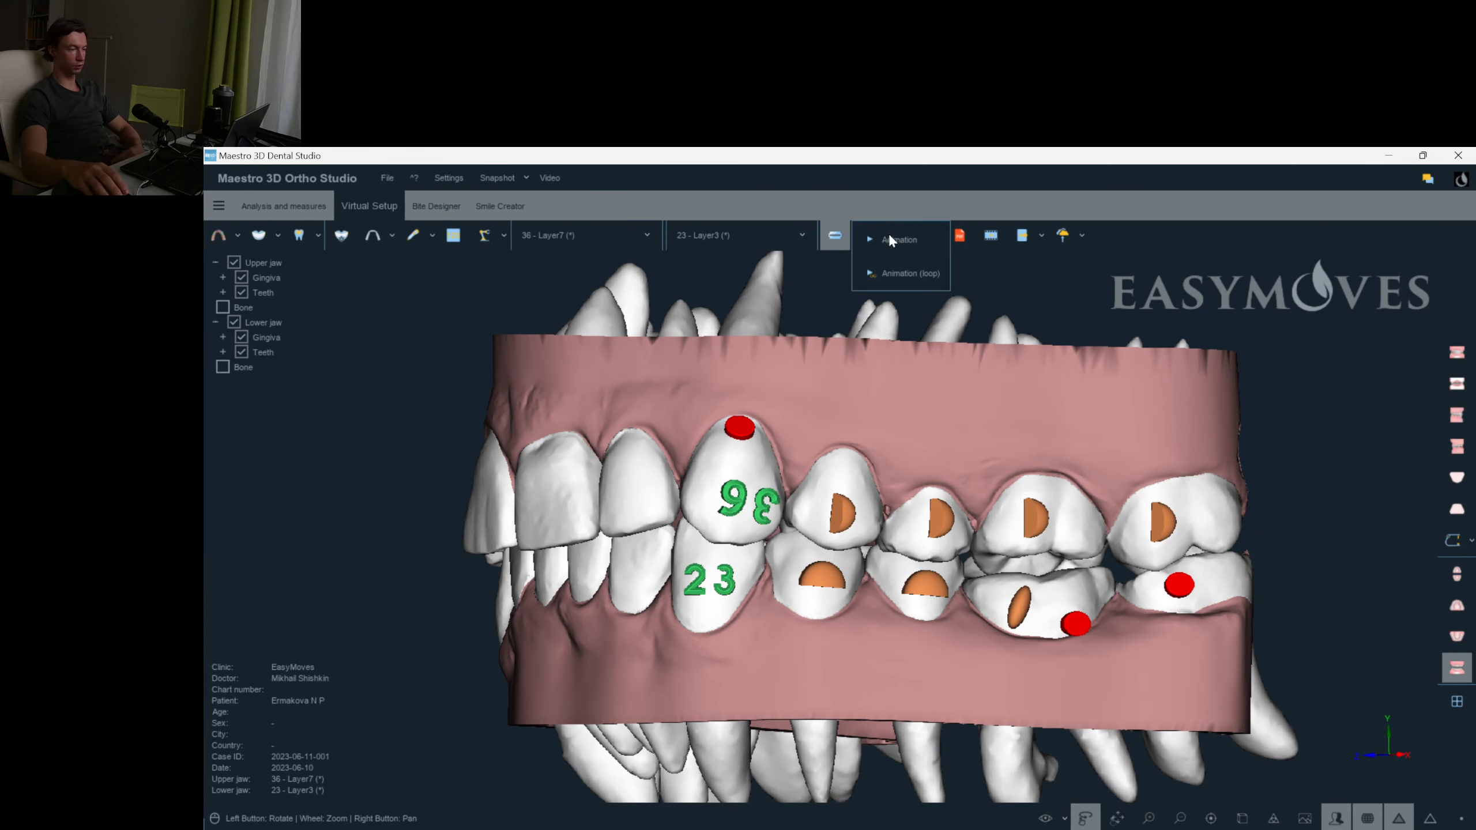
click(890, 268)
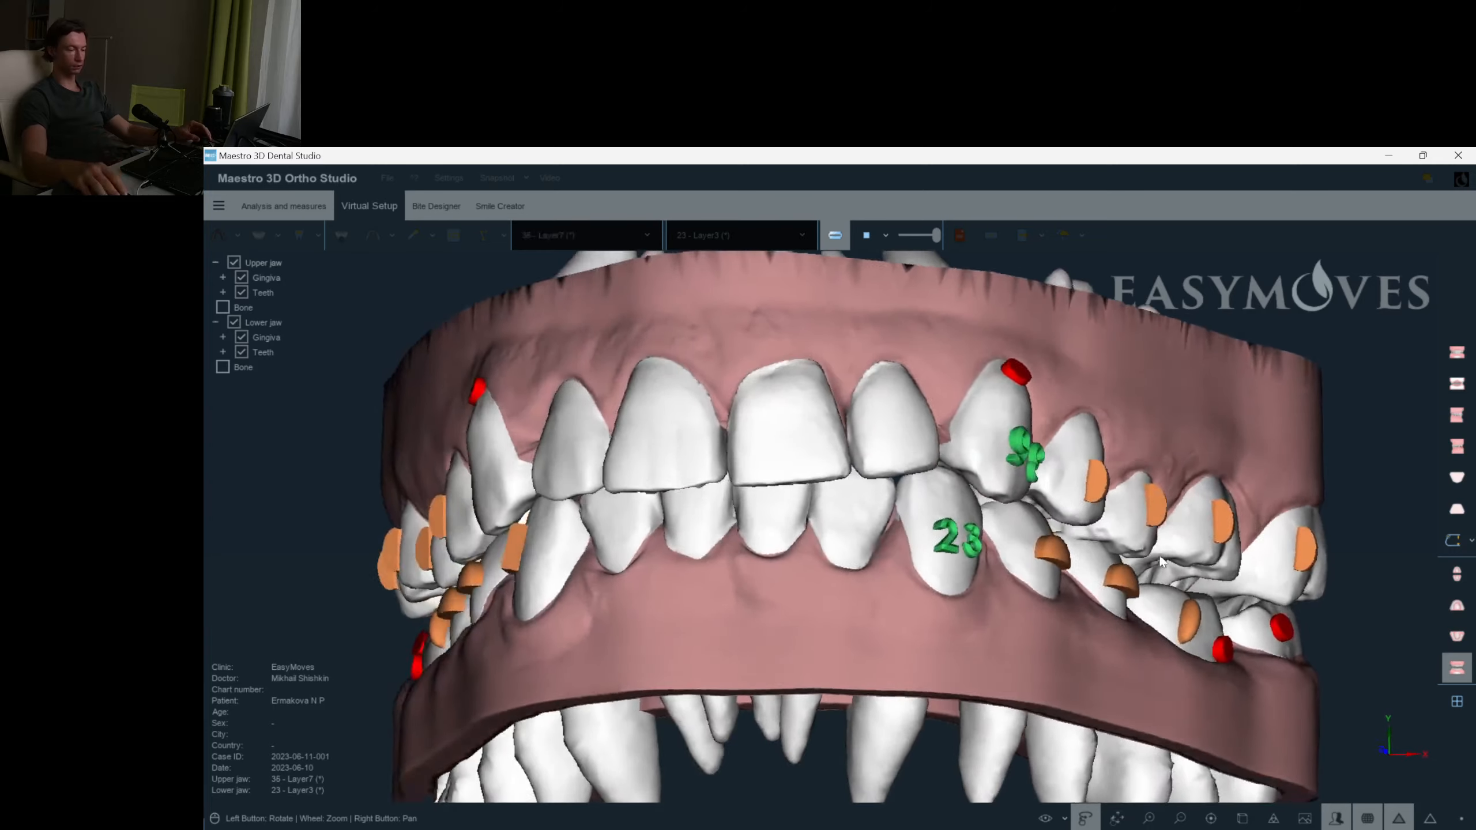
click(1457, 637)
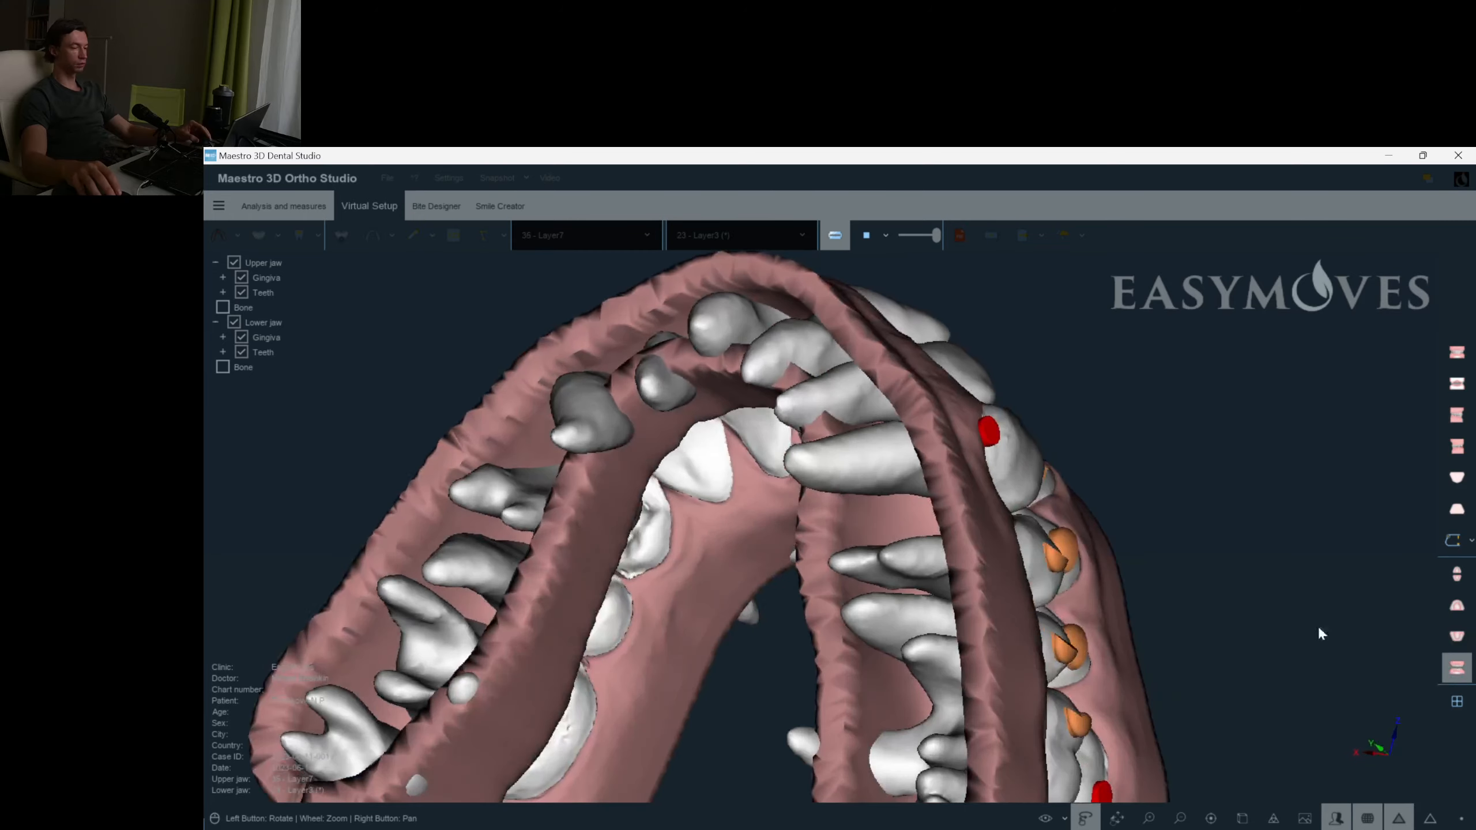
click(1457, 606)
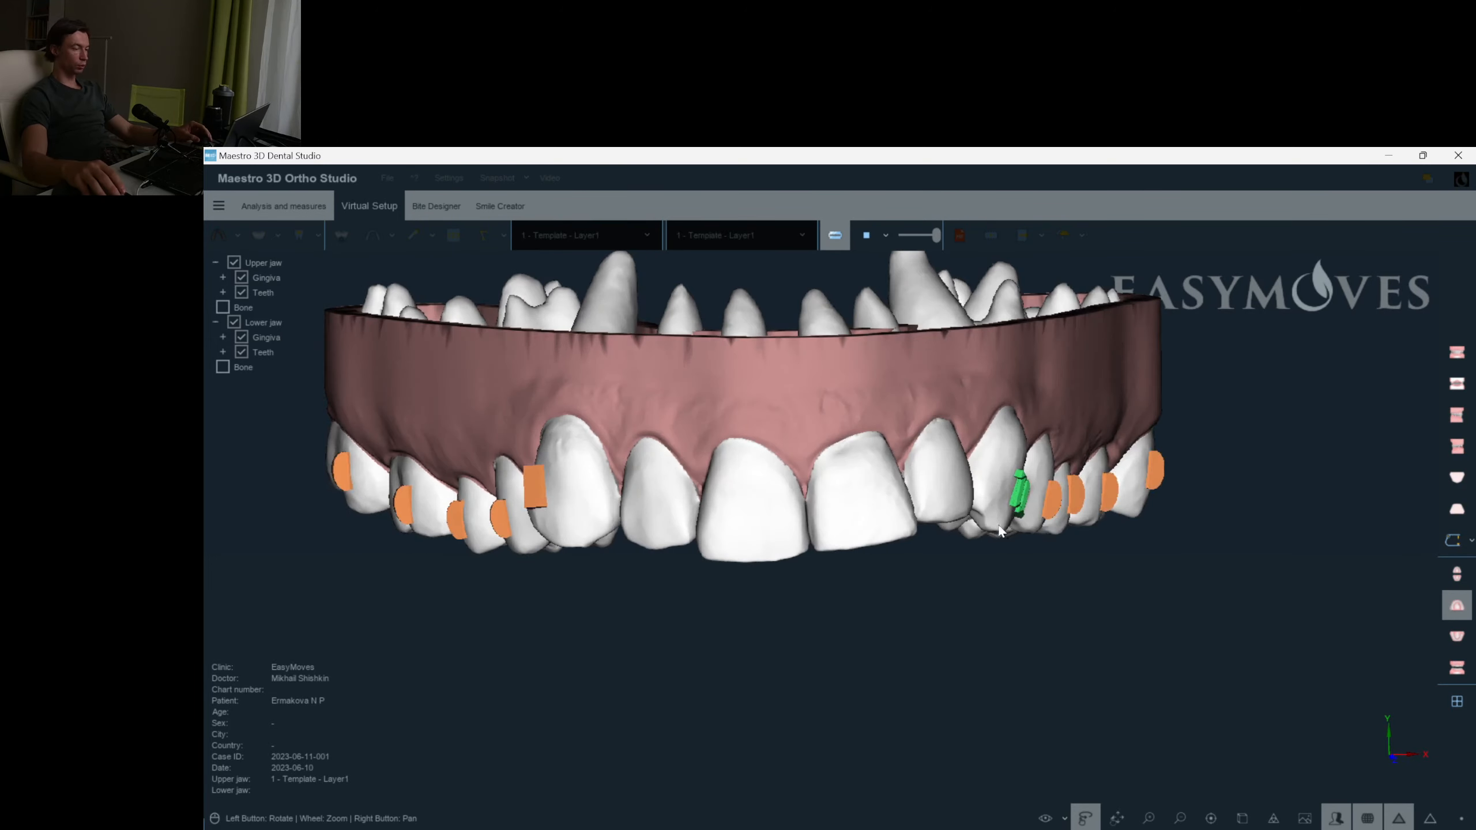
click(866, 235)
Reopen the virtual setup for editing and restore upper right first molar 16's attachments in Layer4 as in the previous layer.
click(257, 233)
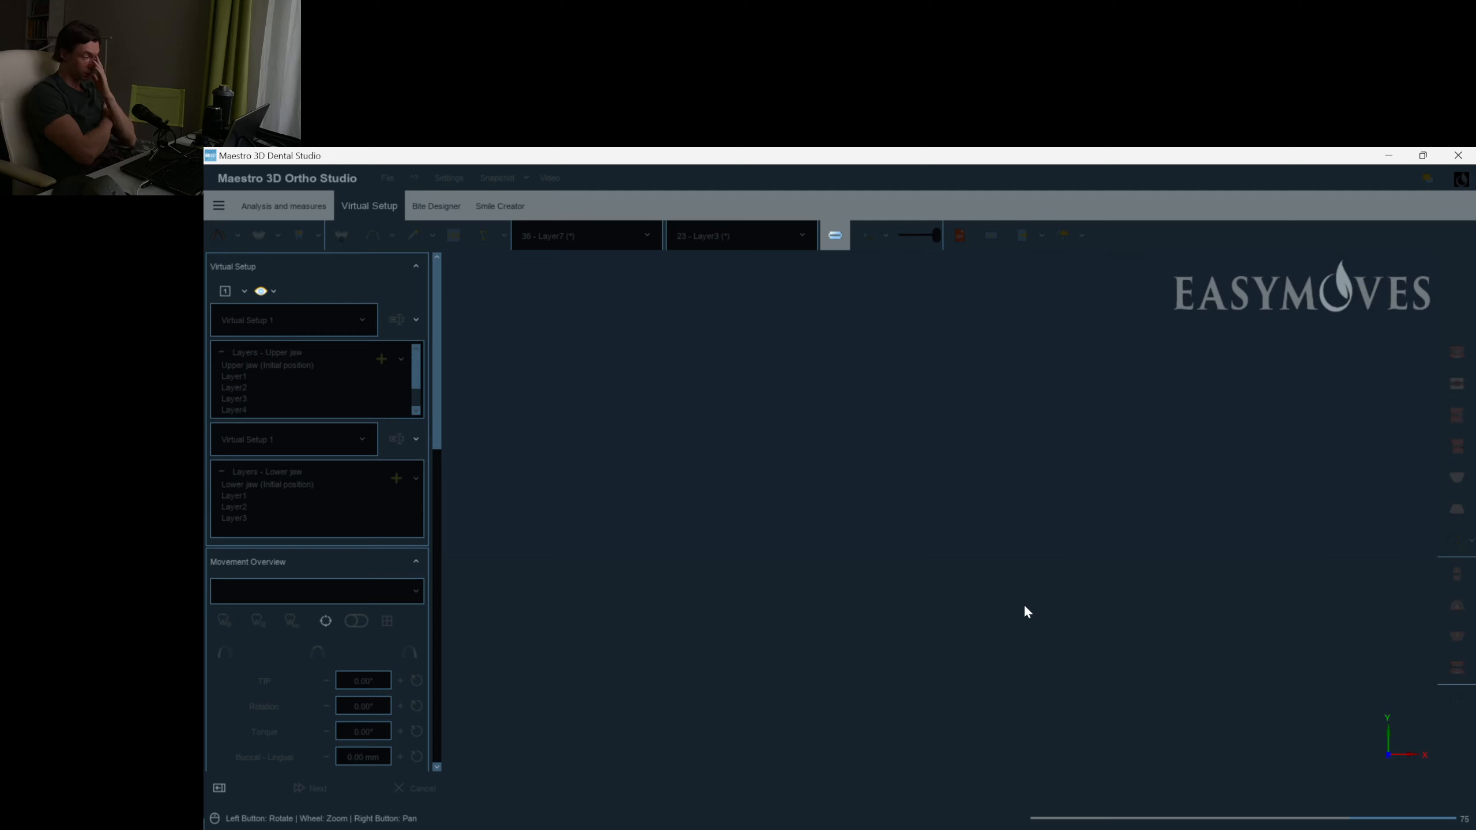
drag(1038, 601, 1249, 562)
scroll(1250, 561, up, 4)
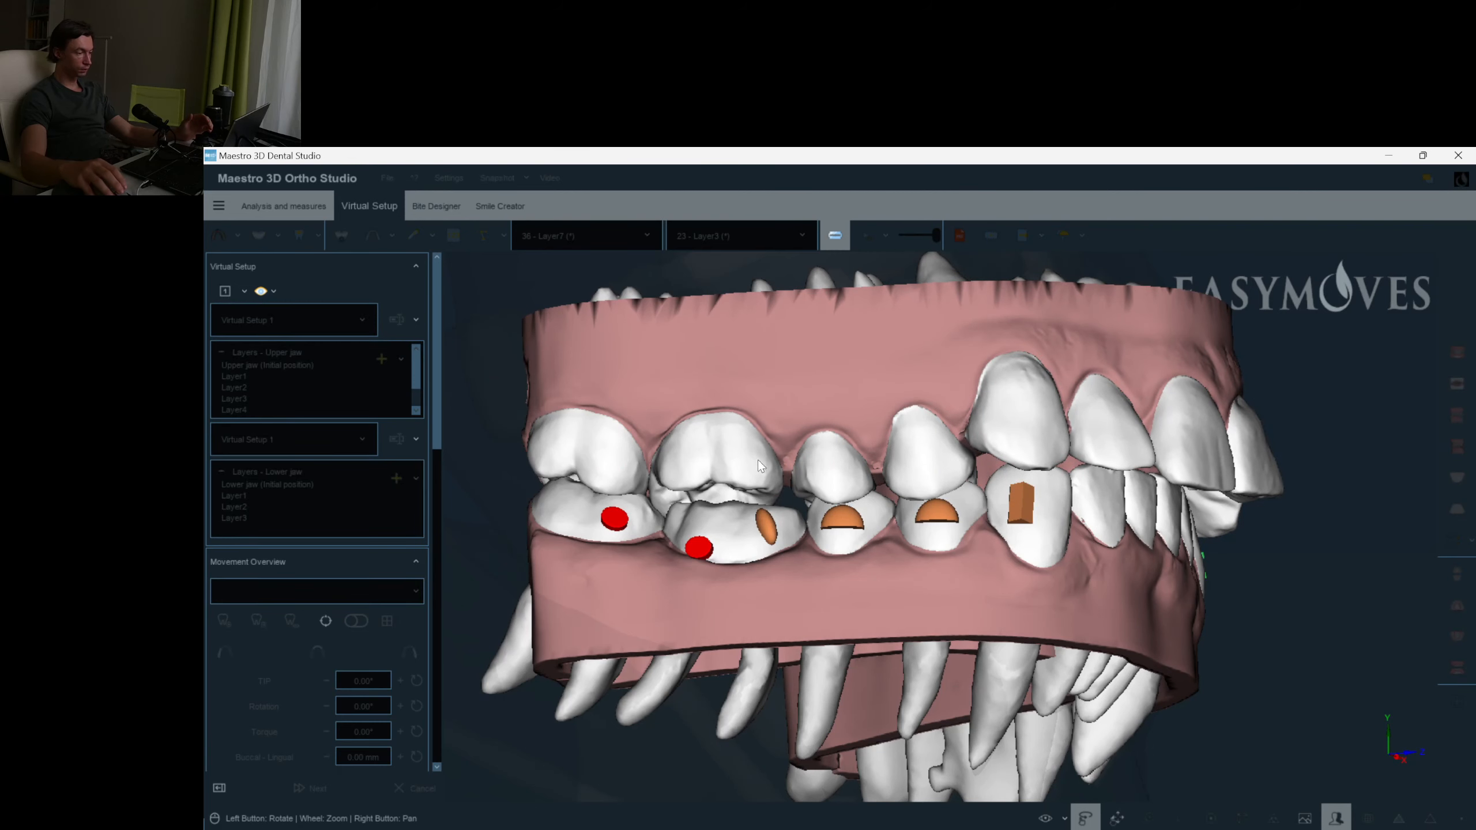
right_click(750, 476)
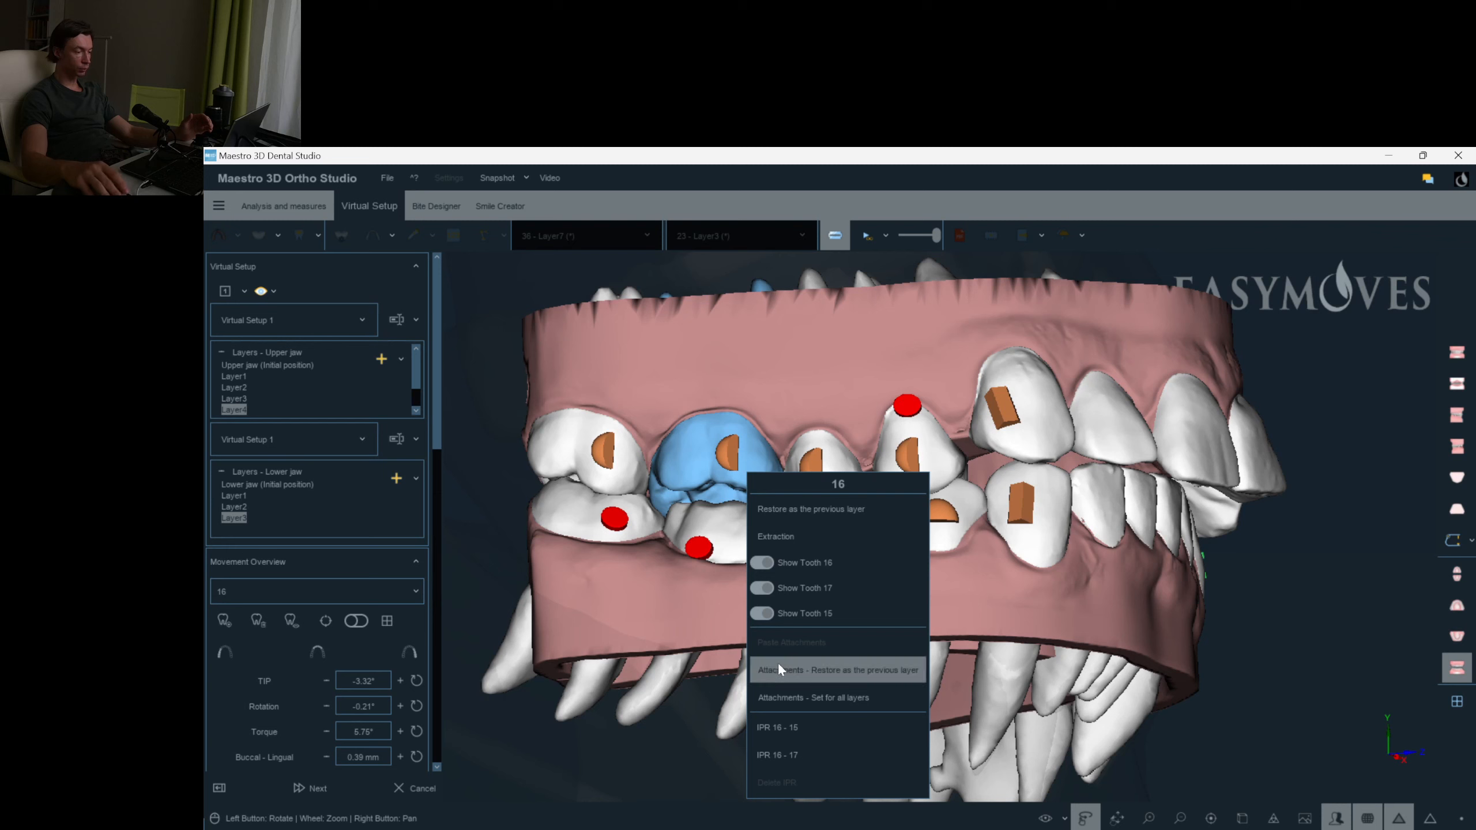
click(879, 673)
In upper-jaw Layer4, restore the attachments of upper left first molar 26 as in the previous layer.
drag(878, 668, 1237, 481)
right_click(1239, 480)
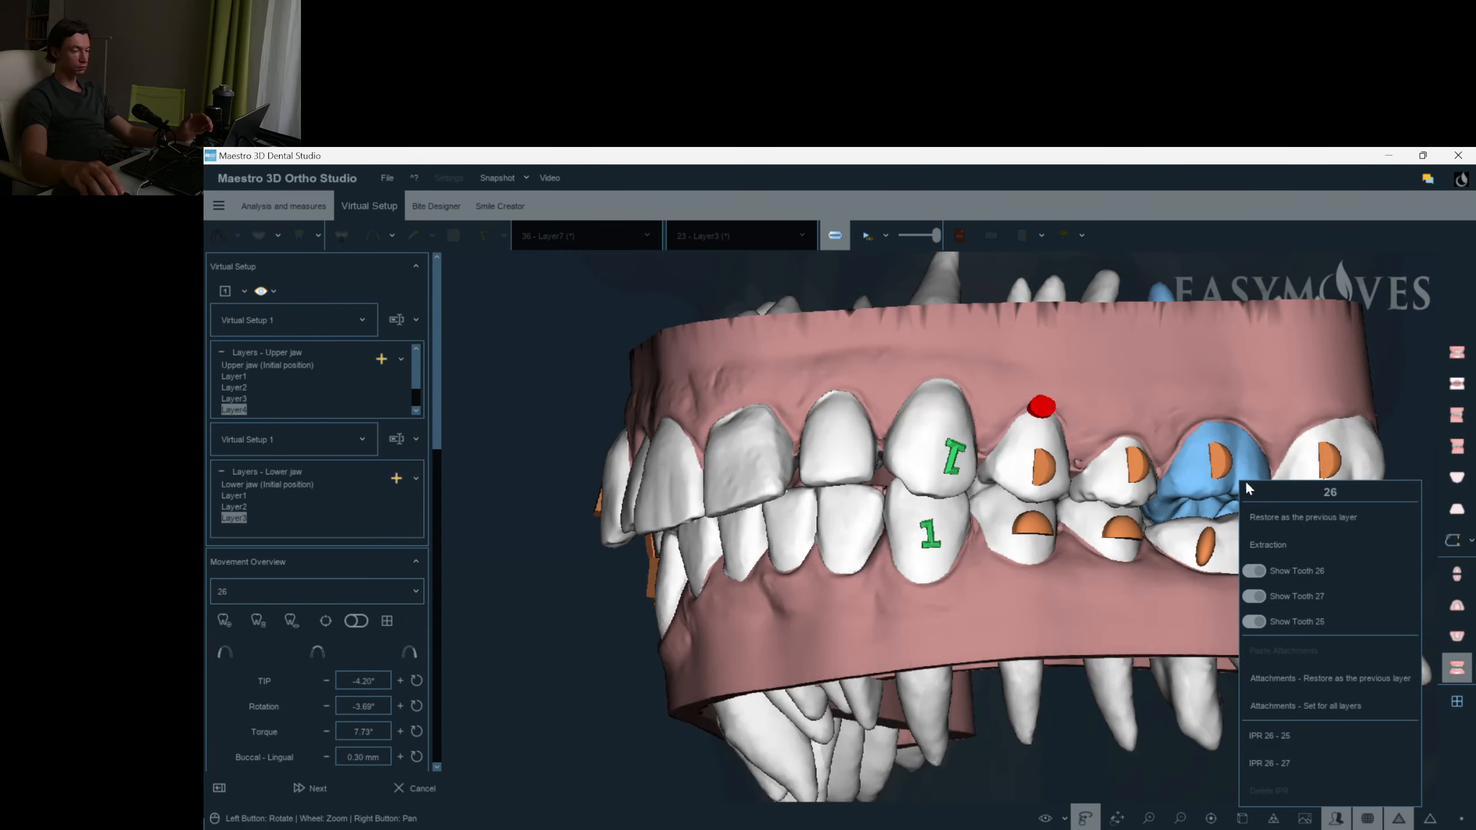
click(1324, 676)
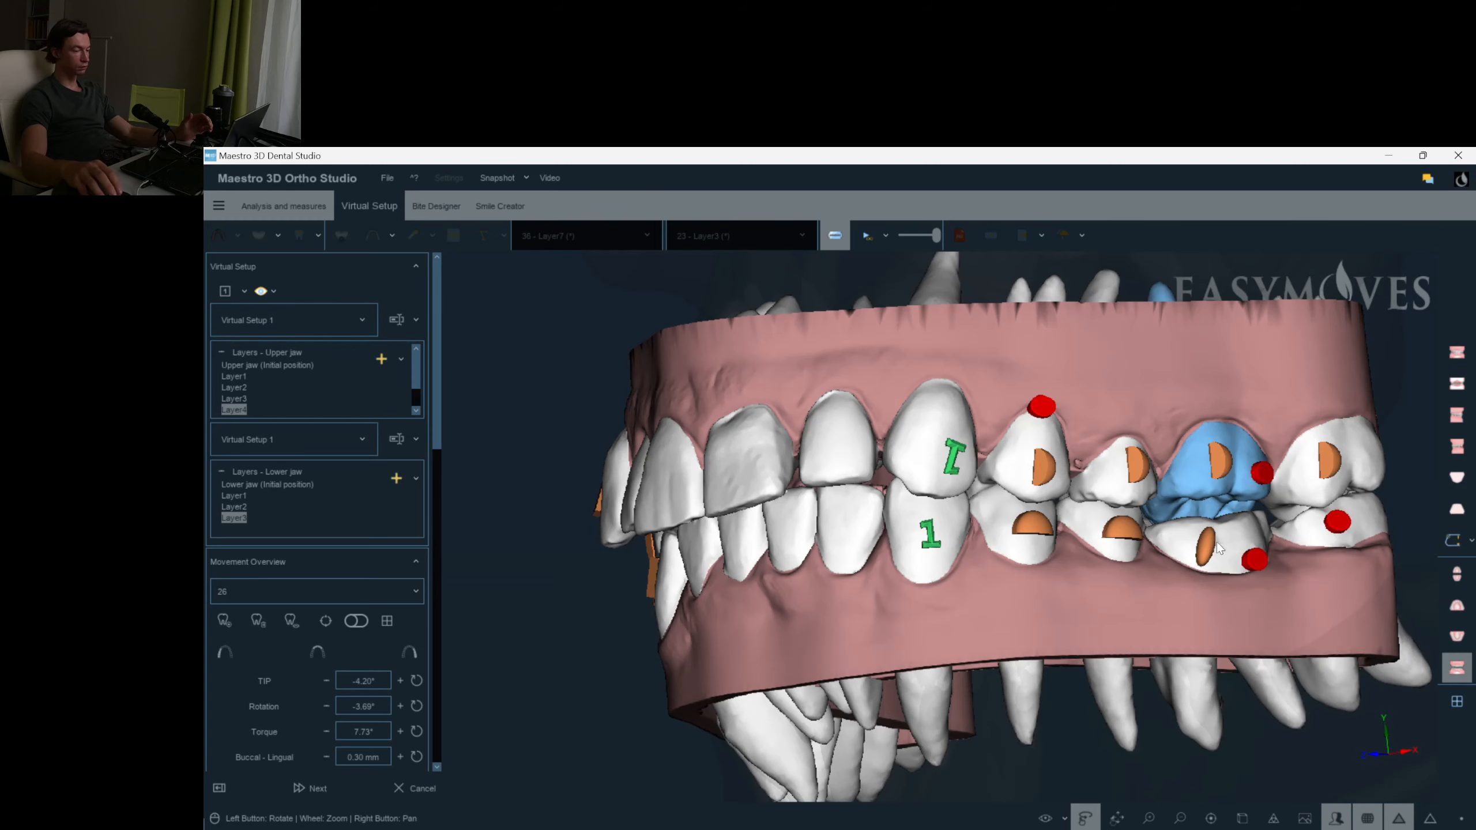
Add a new layer to the lower jaw after Layer3.
drag(1217, 543, 1155, 536)
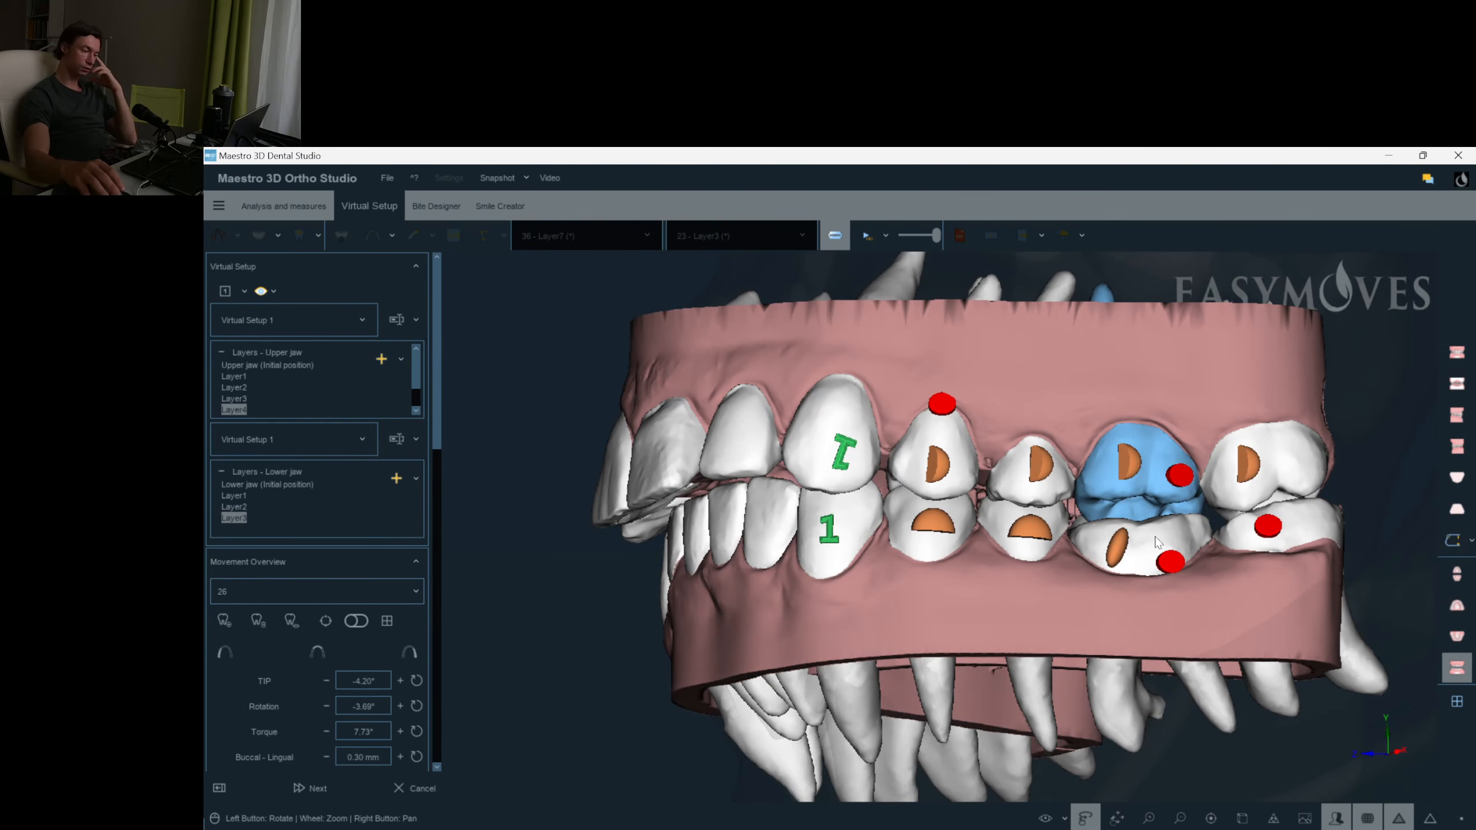
drag(809, 494, 471, 491)
click(396, 480)
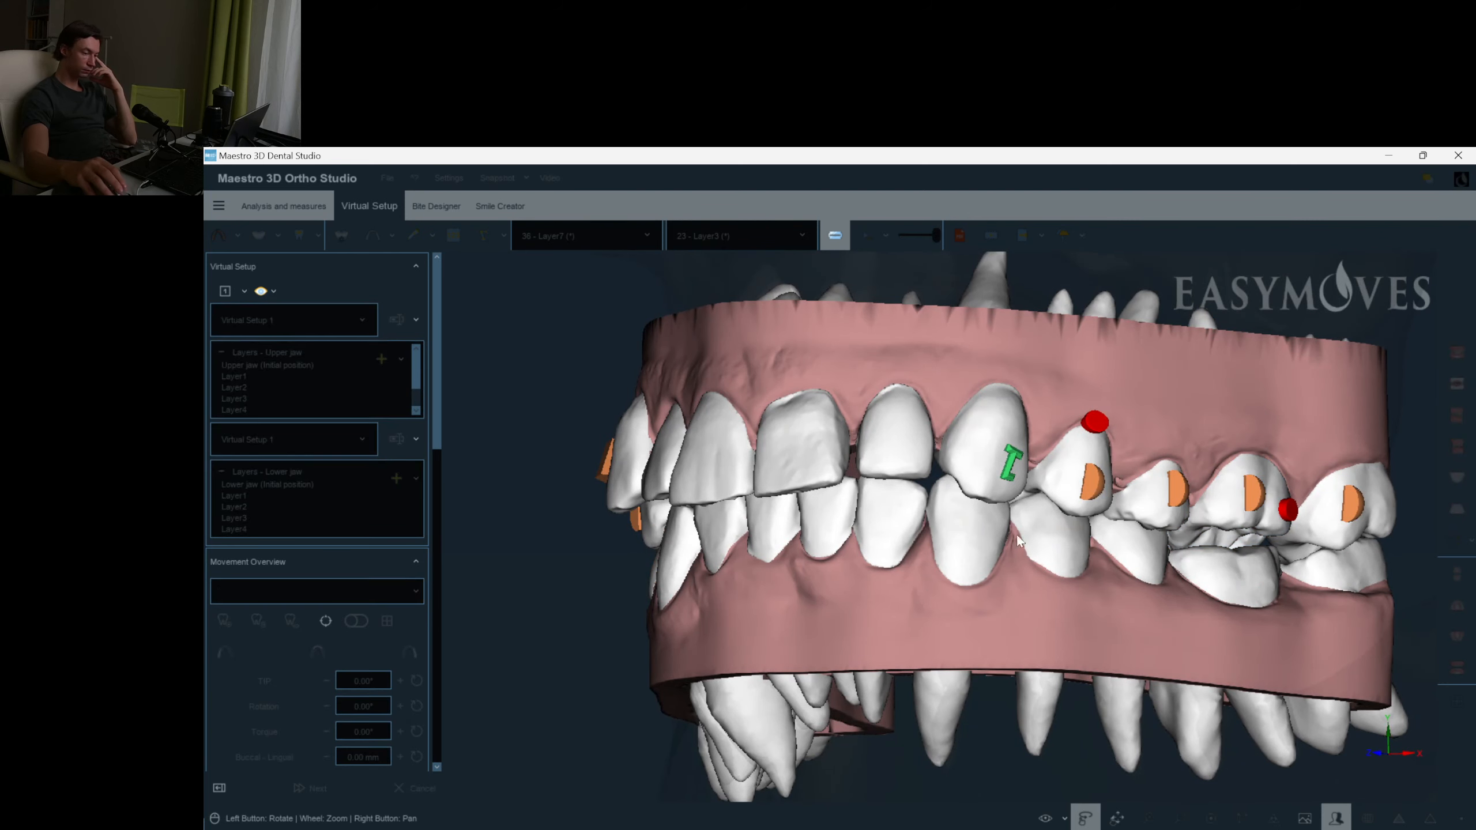
View the lower jaw alone, return to both jaws and hide the bone.
click(1457, 636)
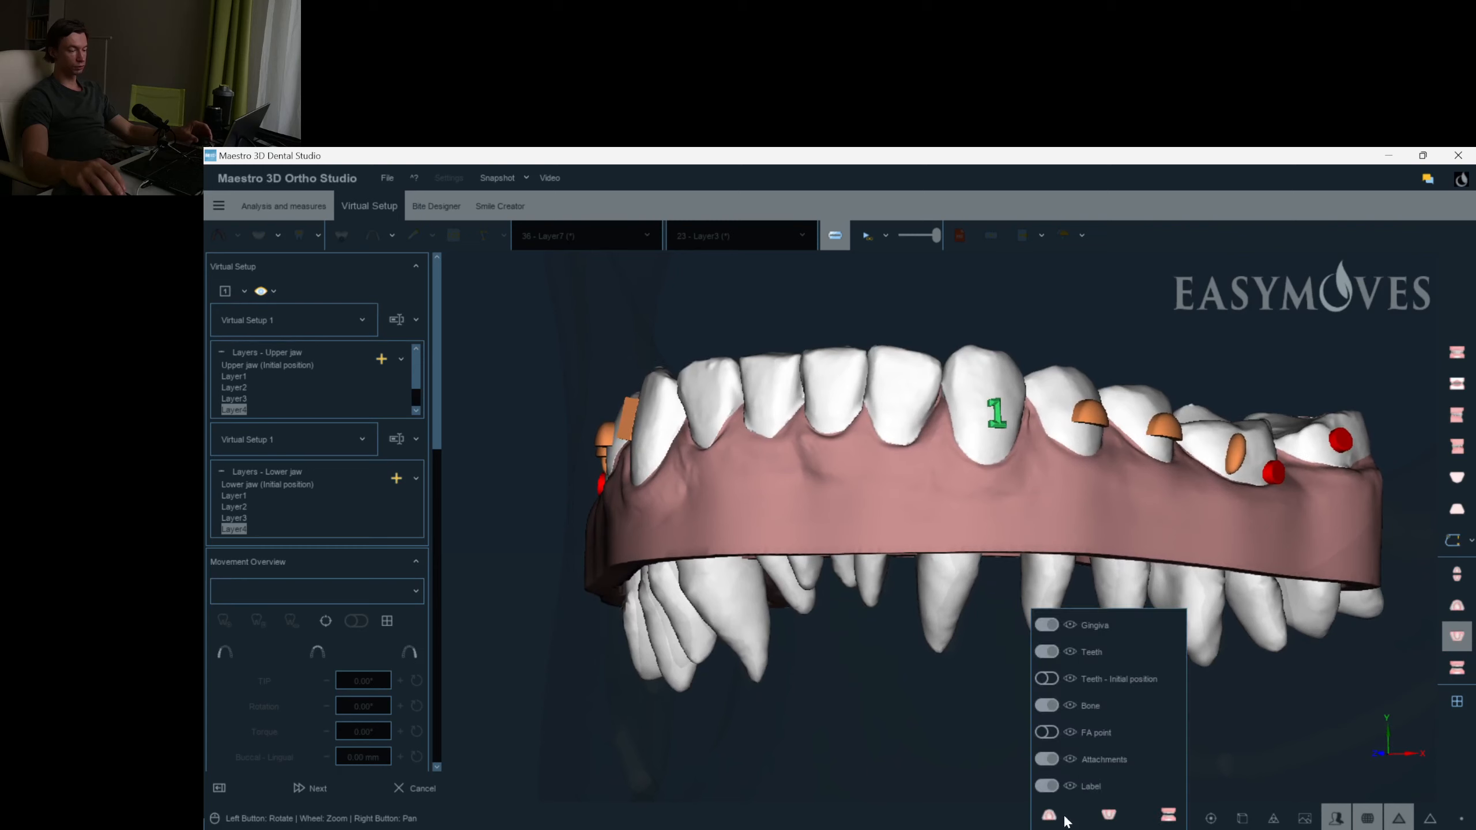
click(1065, 822)
click(1457, 669)
click(1065, 821)
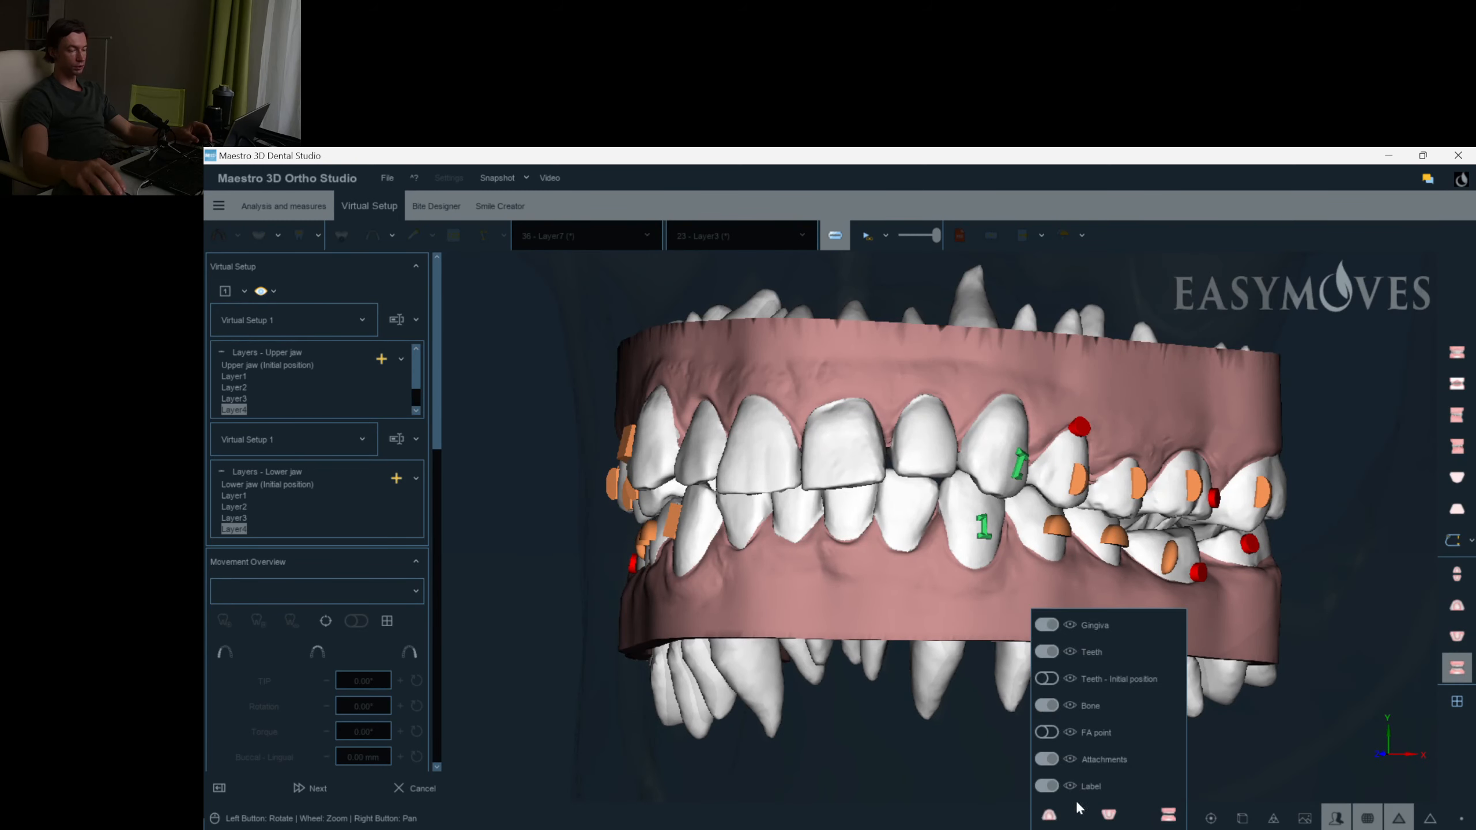
click(1047, 706)
drag(959, 562, 921, 555)
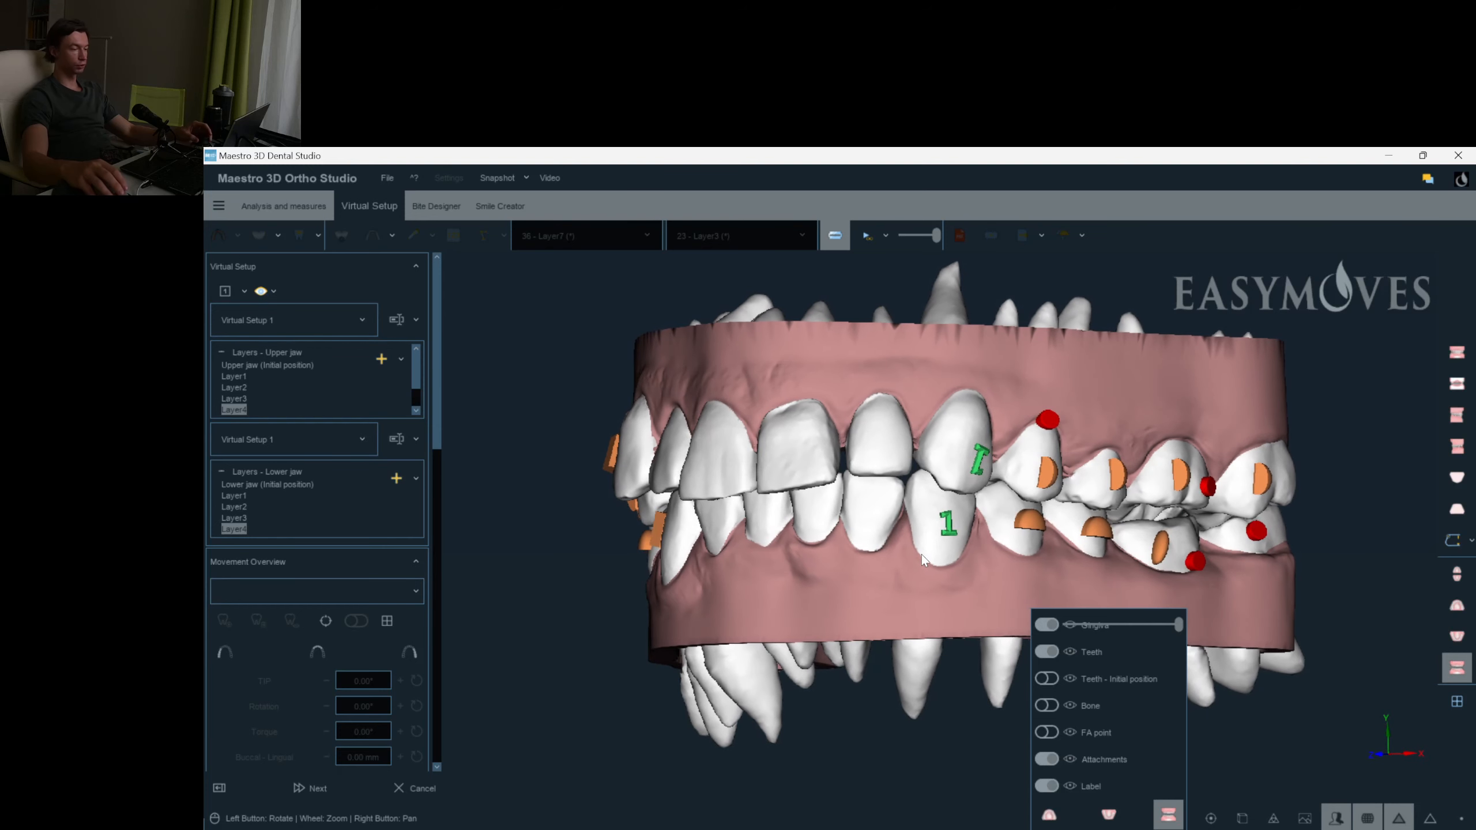
Display upper-jaw Layer7 with lower-jaw Layer4 and select all the lower teeth for movement.
drag(418, 379, 230, 422)
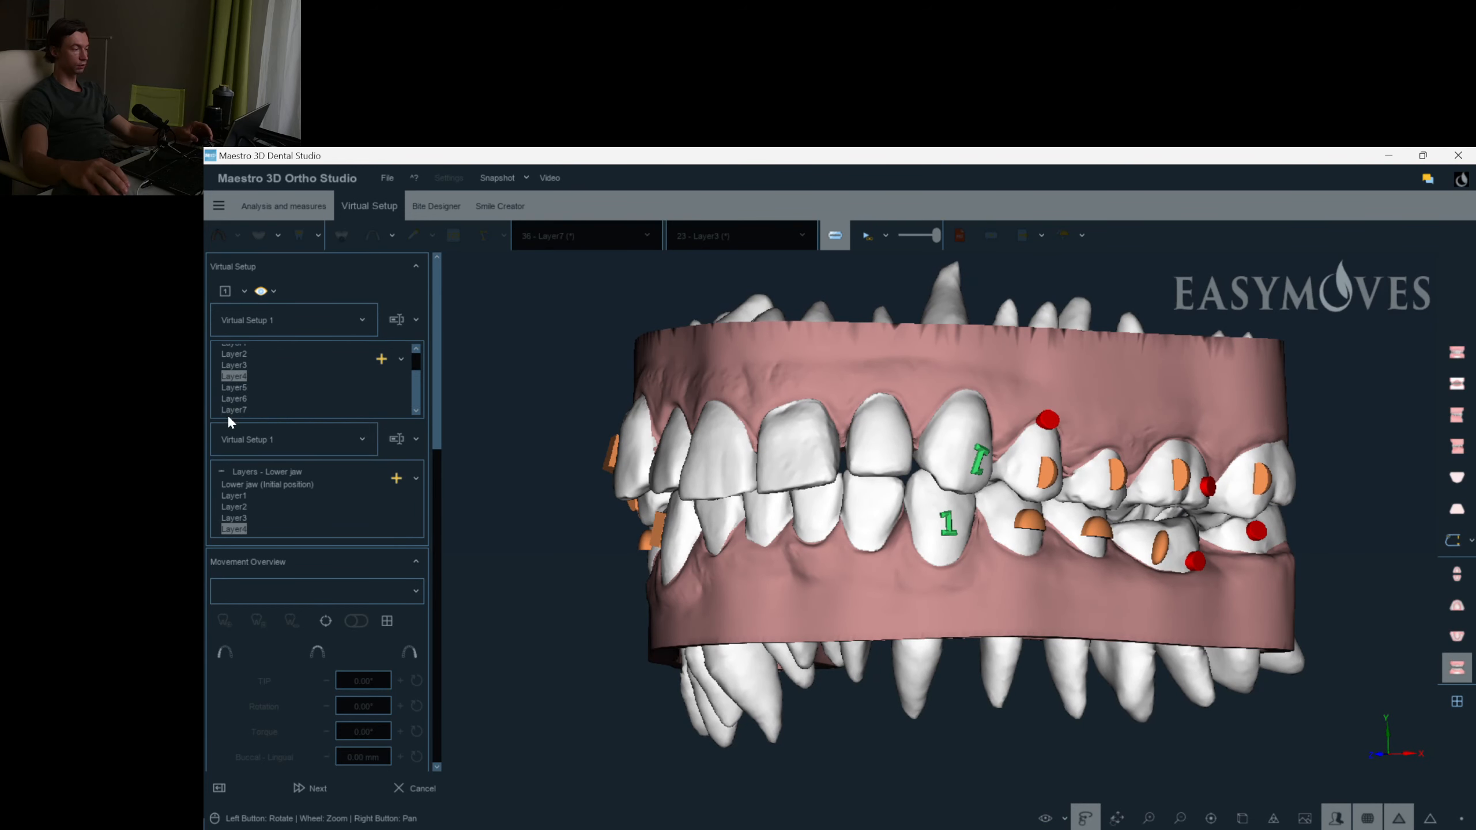
click(235, 410)
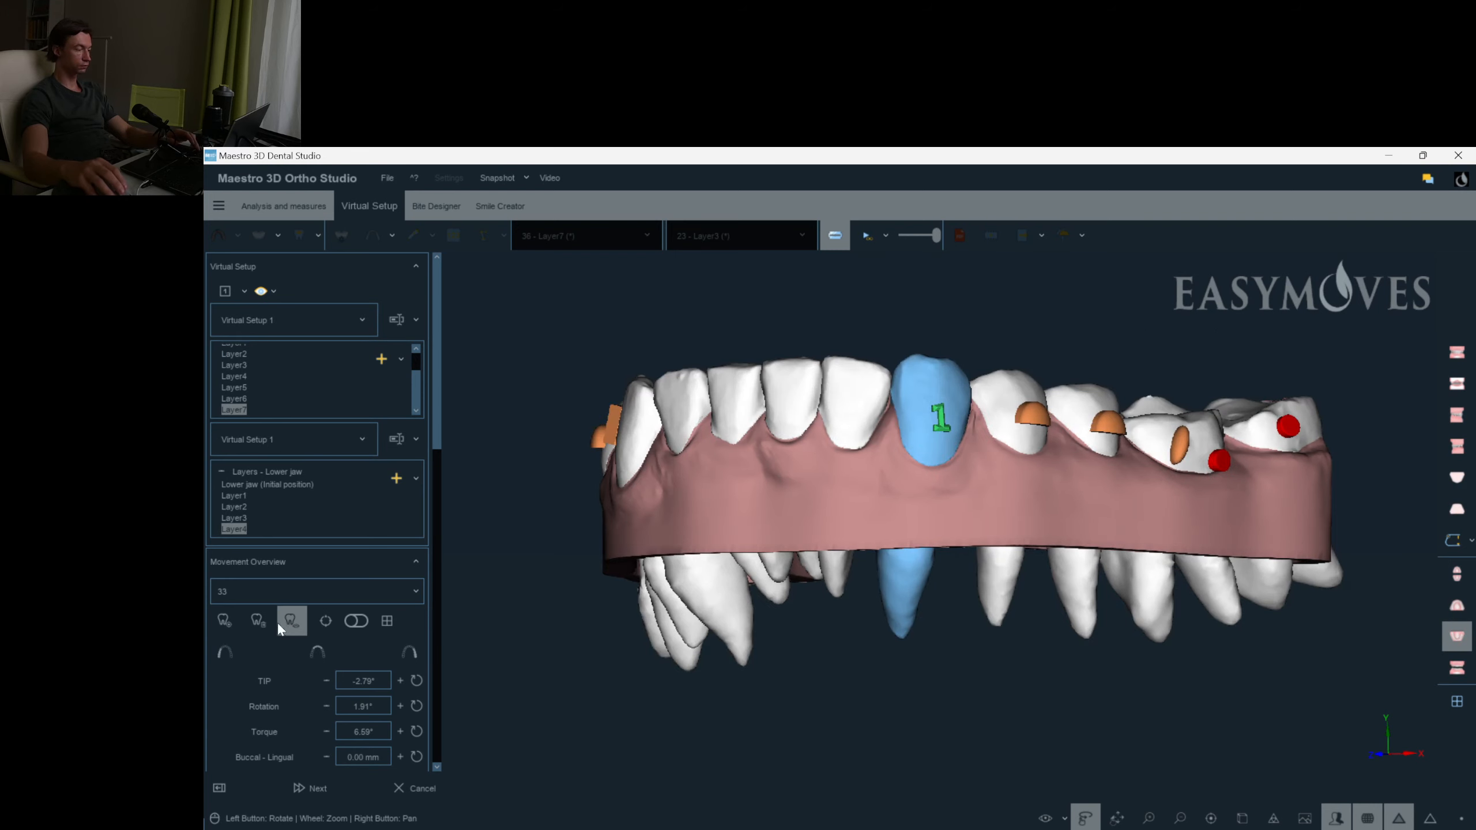
scroll(438, 460, down, 5)
scroll(444, 424, up, 3)
scroll(446, 407, down, 2)
scroll(453, 407, up, 2)
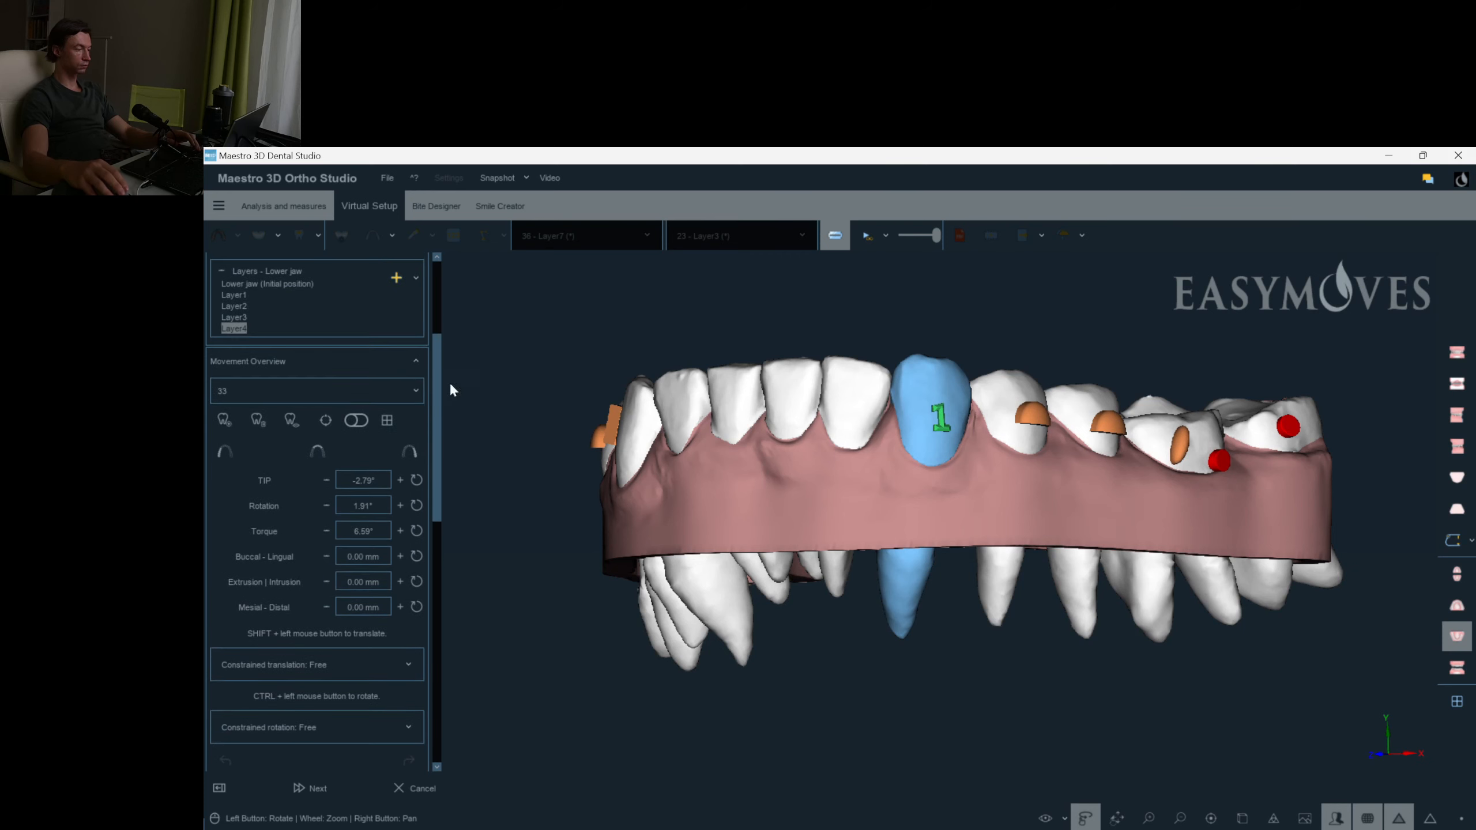
click(318, 452)
click(410, 453)
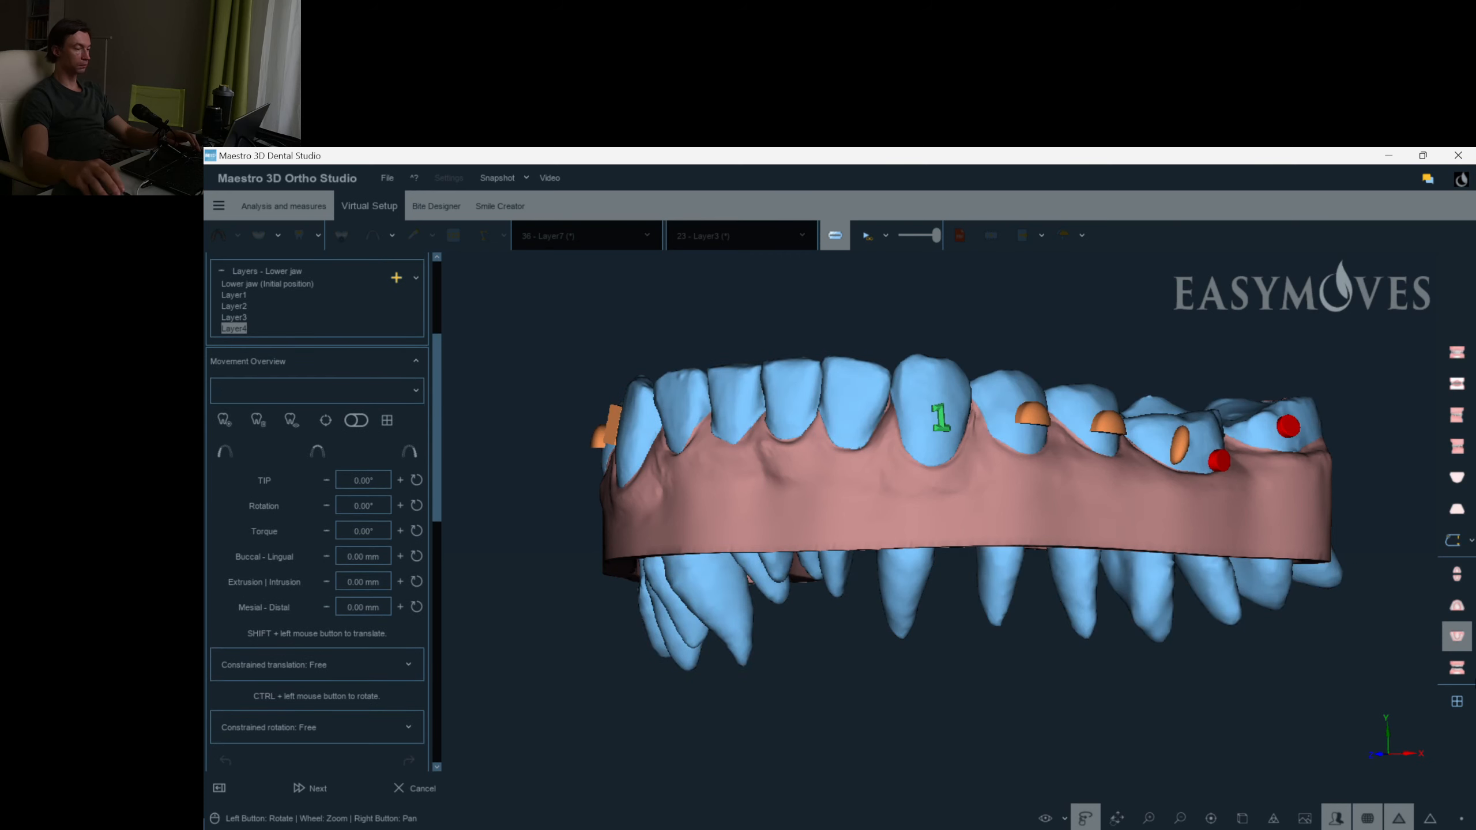
Show both jaws and translate the whole lower arch in Layer4 slightly forward, toward the upper incisors.
click(1441, 663)
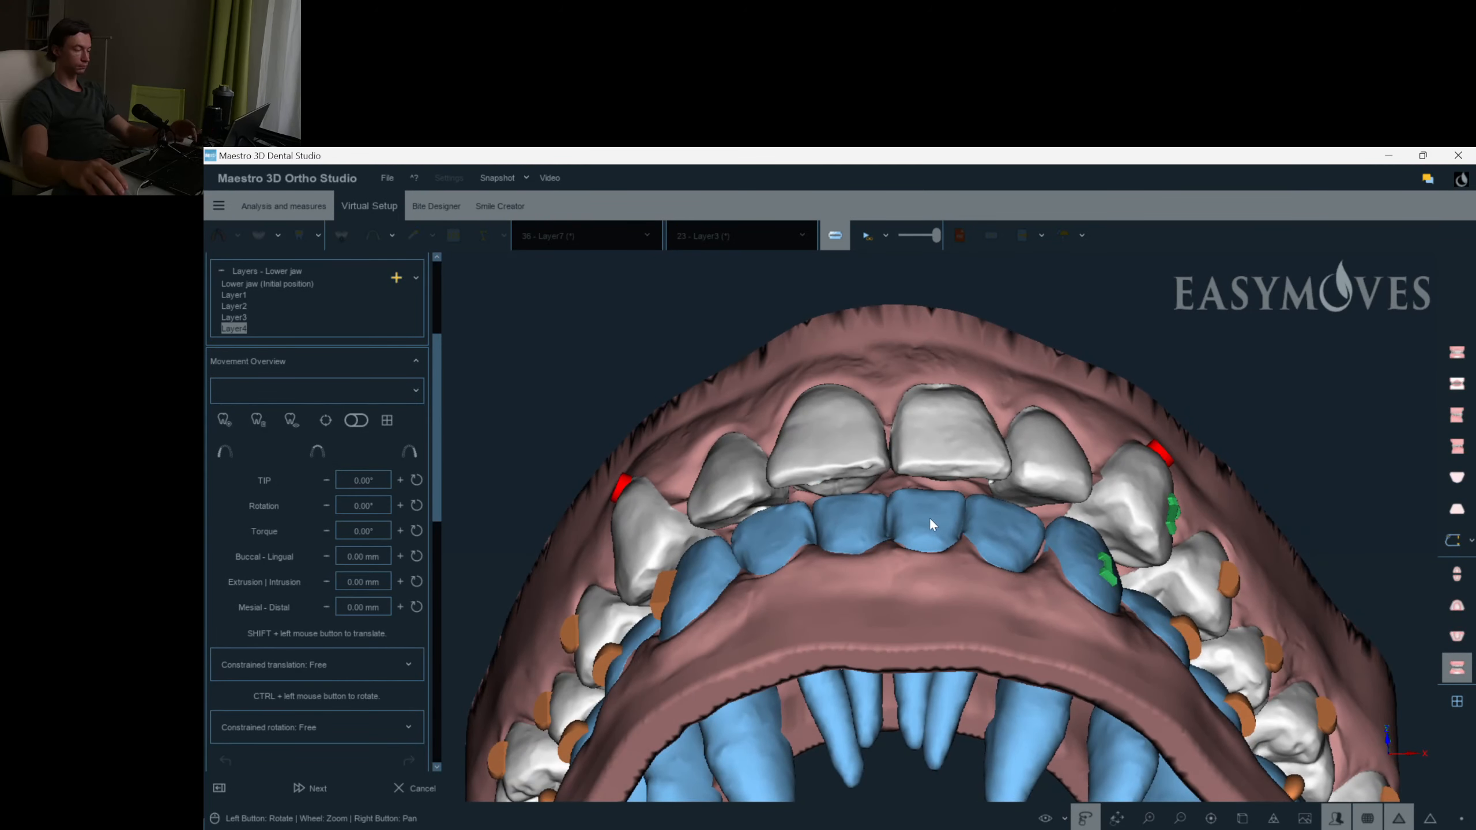
shift+drag(927, 521, 932, 507)
scroll(1098, 498, down, 3)
drag(1052, 523, 957, 606)
right_drag(979, 656, 969, 587)
scroll(971, 594, up, 2)
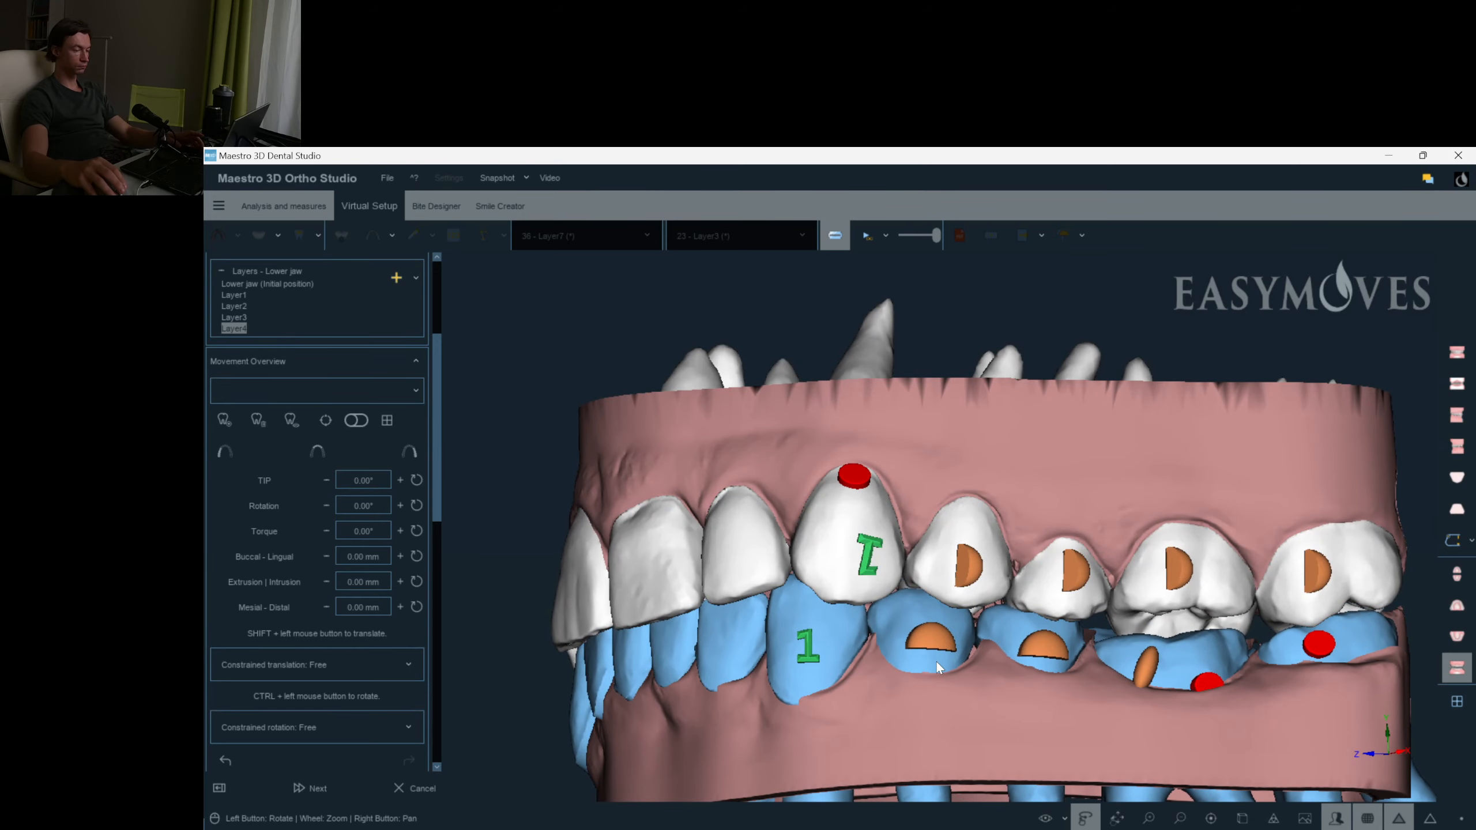
Hide the gingiva, examine the lower arch's fit against the upper teeth from both sides and below, and deselect the teeth.
drag(888, 633, 994, 616)
scroll(1023, 611, up, 2)
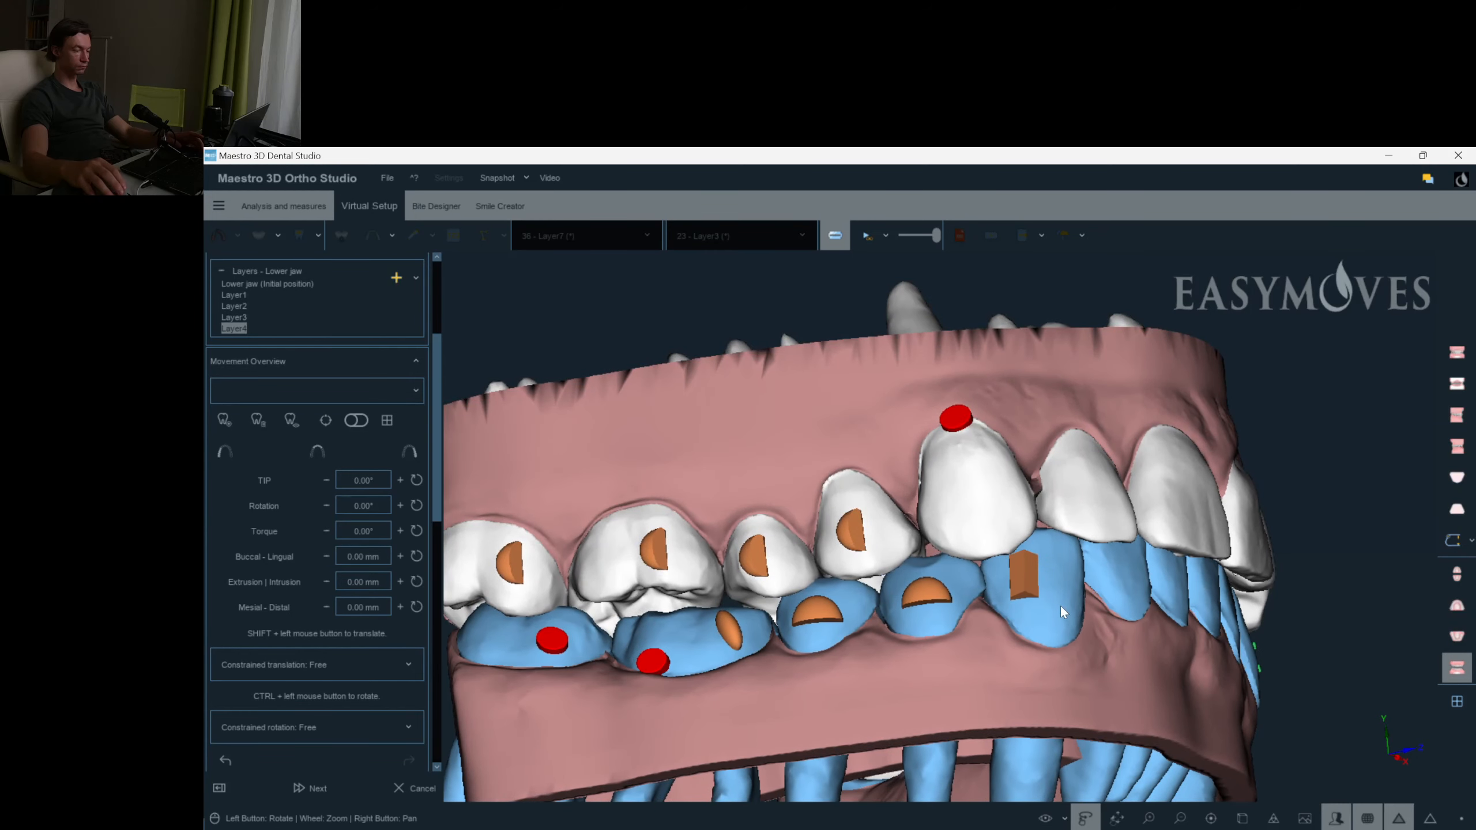
drag(1125, 594, 1137, 621)
key(g)
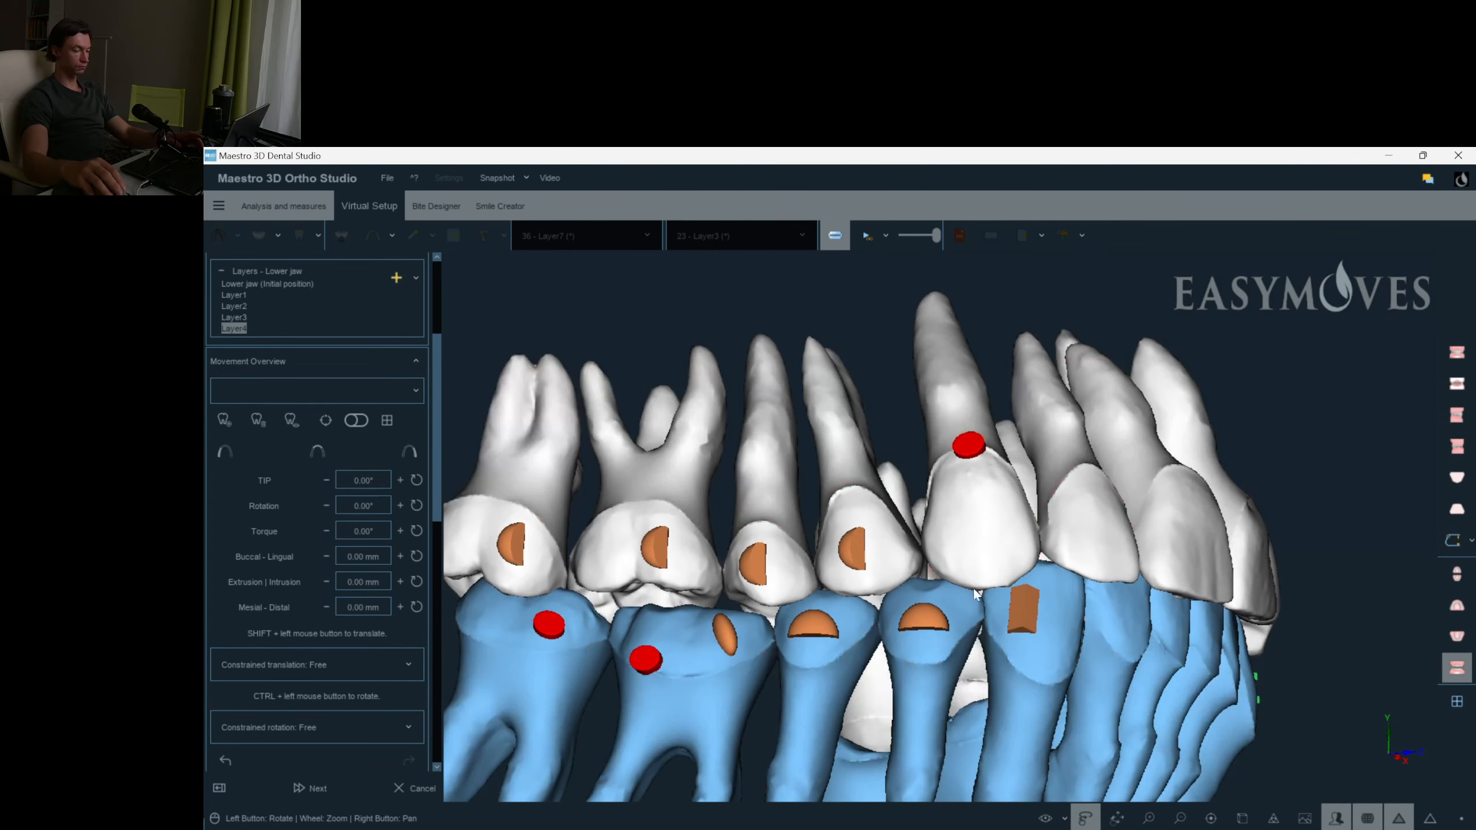
drag(1268, 625, 948, 655)
drag(991, 555, 944, 522)
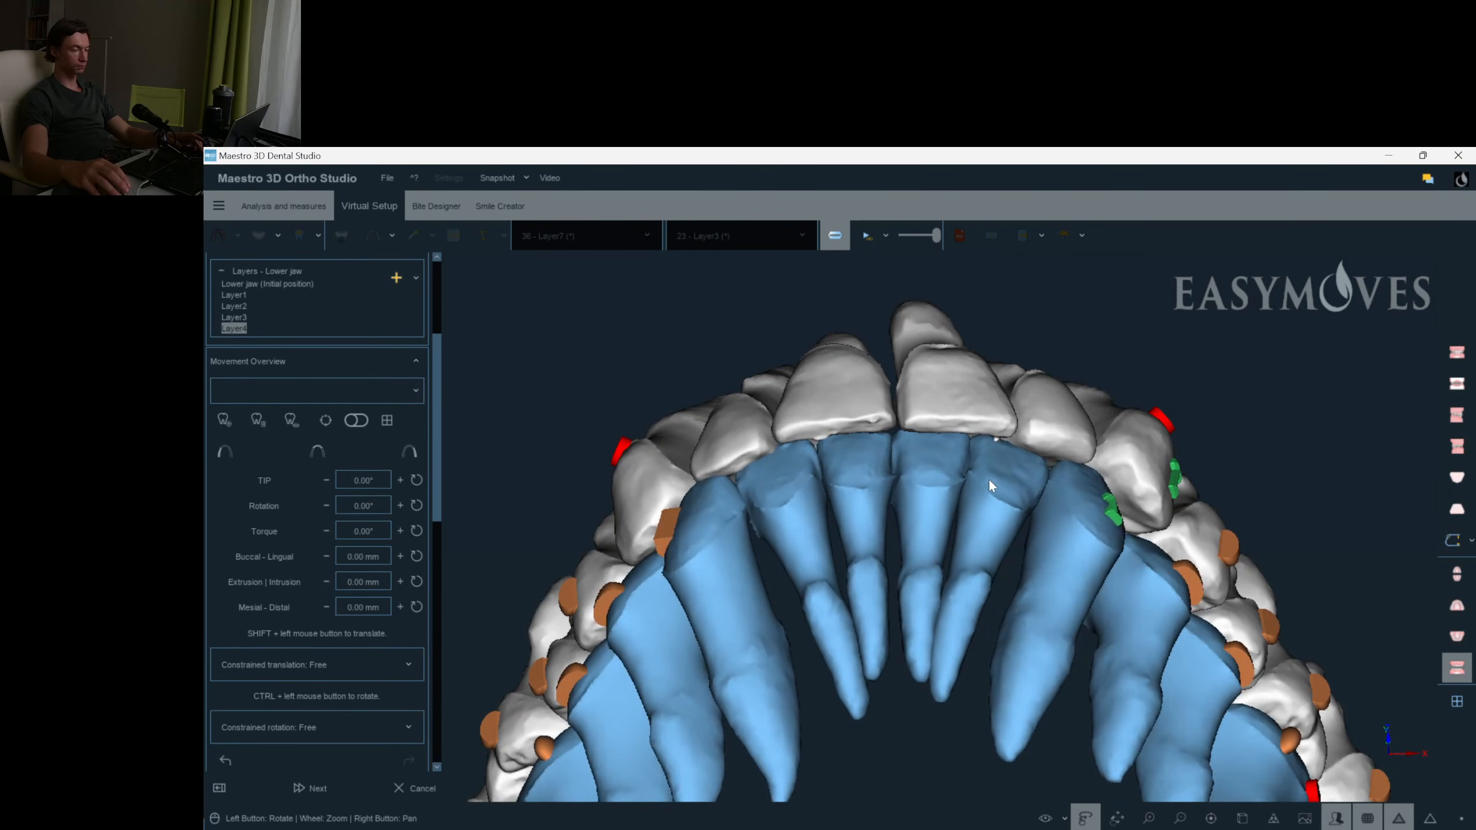
drag(1069, 425, 949, 605)
drag(1244, 566, 1281, 552)
click(1317, 664)
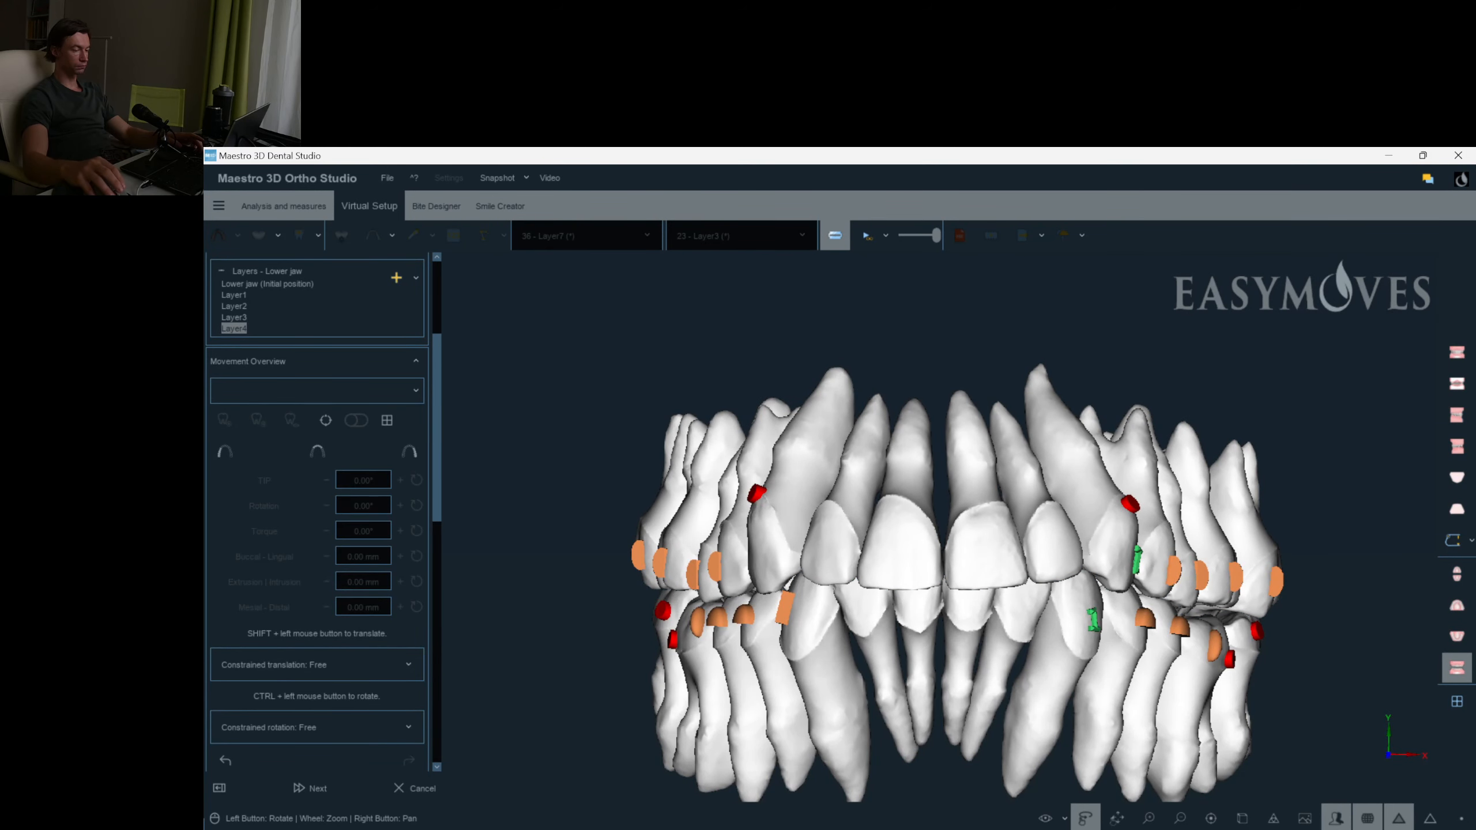
Show the gingiva on both jaws again at full opacity.
click(1063, 819)
click(1049, 623)
click(1048, 624)
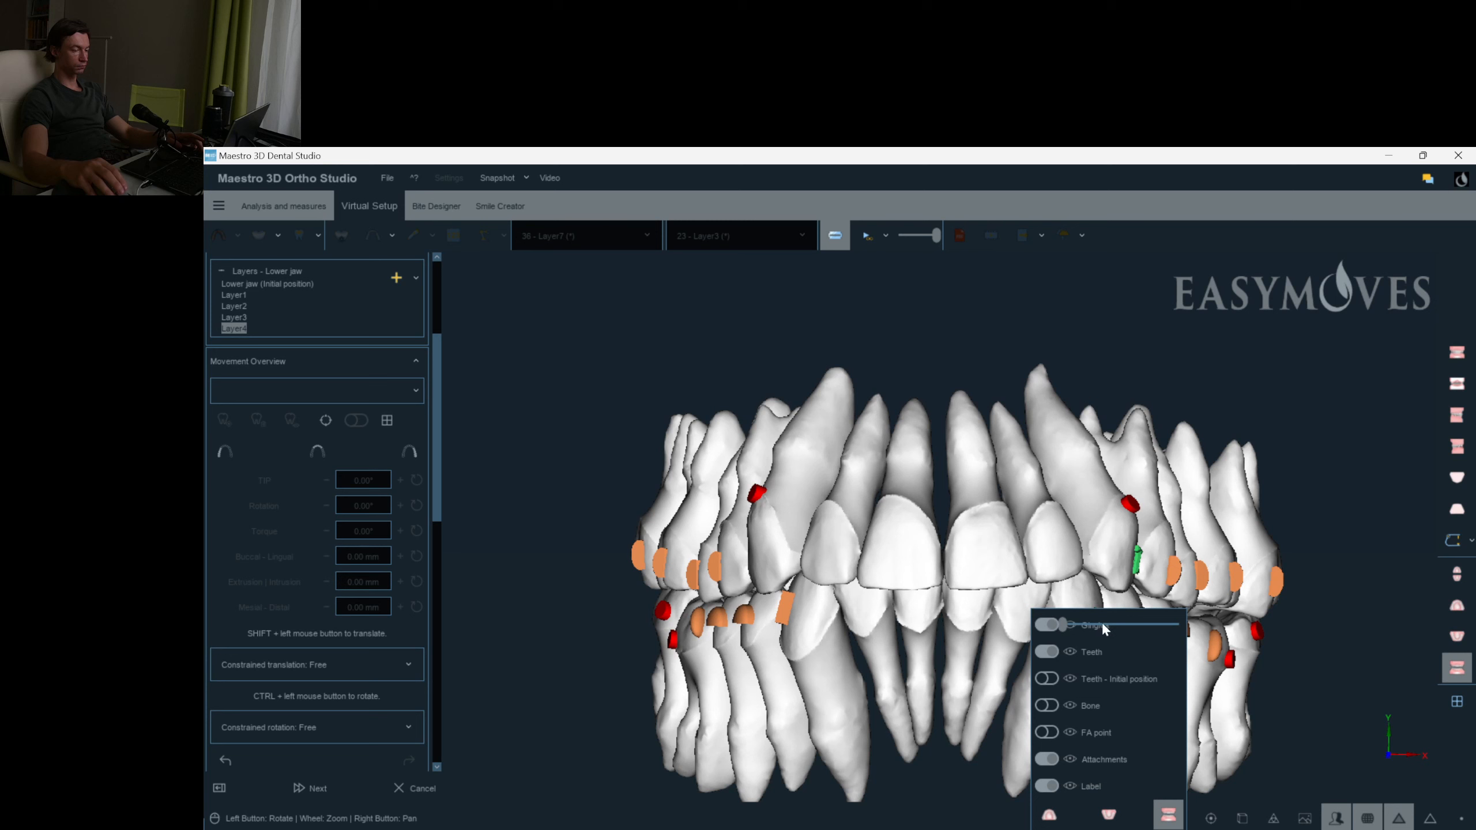
drag(913, 693, 921, 692)
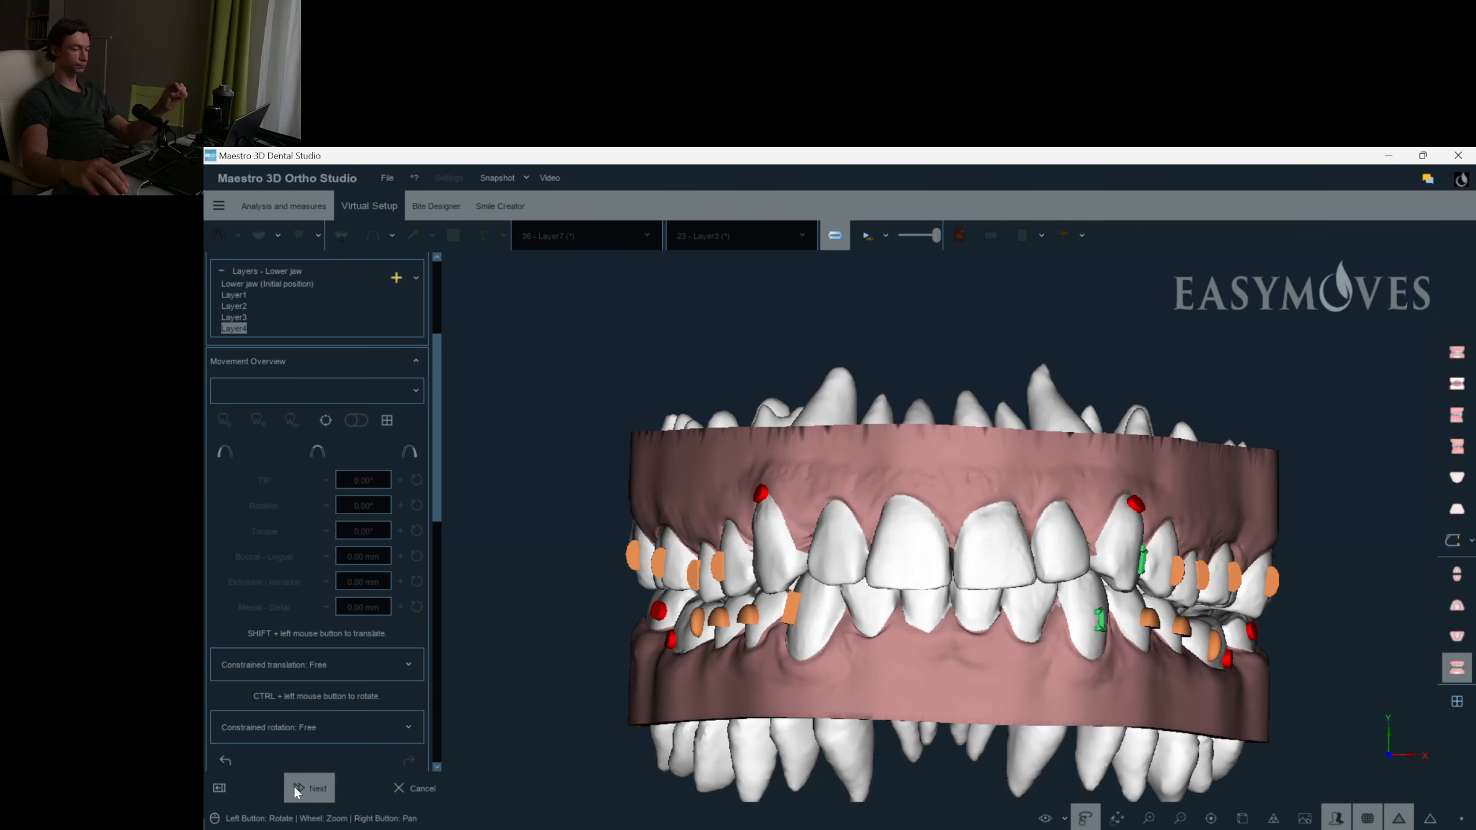